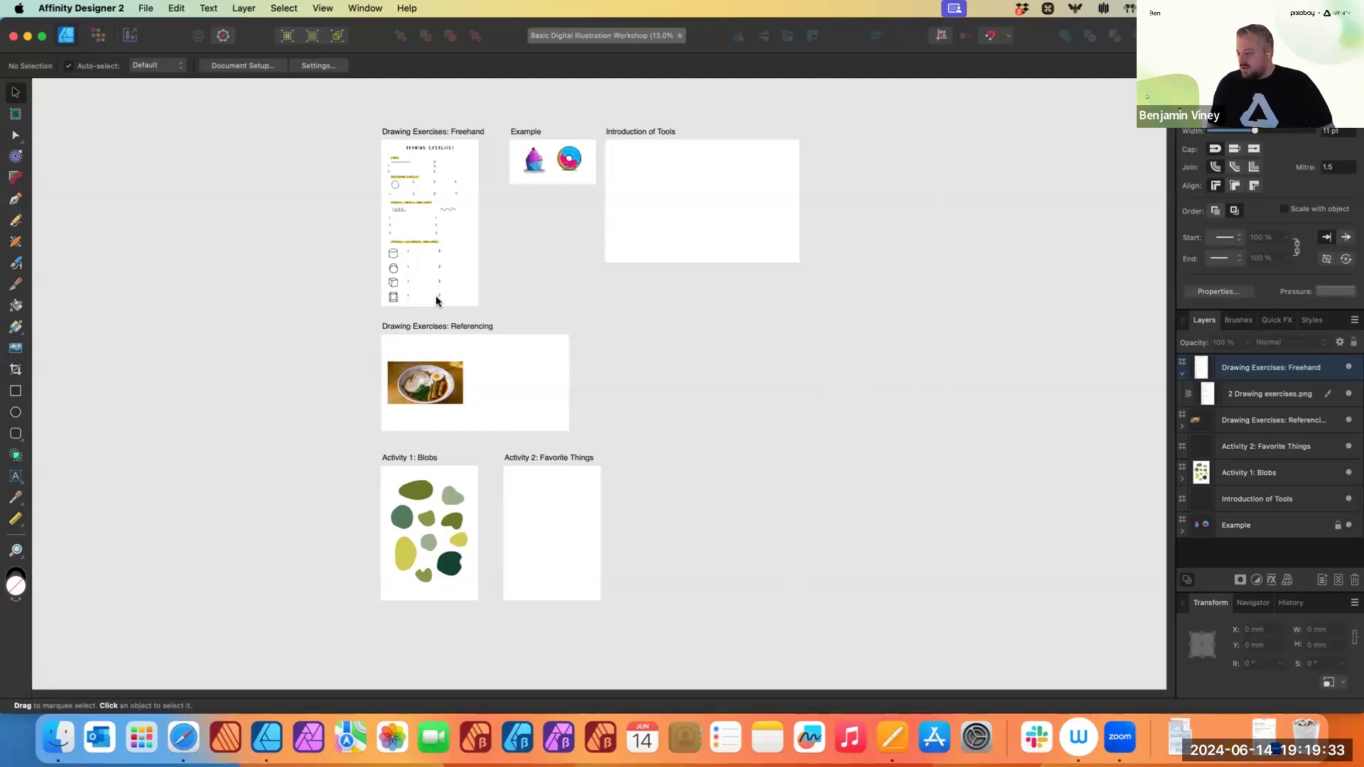
- Zoom into the Drawing Exercises: Freehand artboard, setting the Navigator zoom to 96%
{"action": "scroll", "coordinate": [427, 281], "scroll_direction": "up", "scroll_amount": 1}
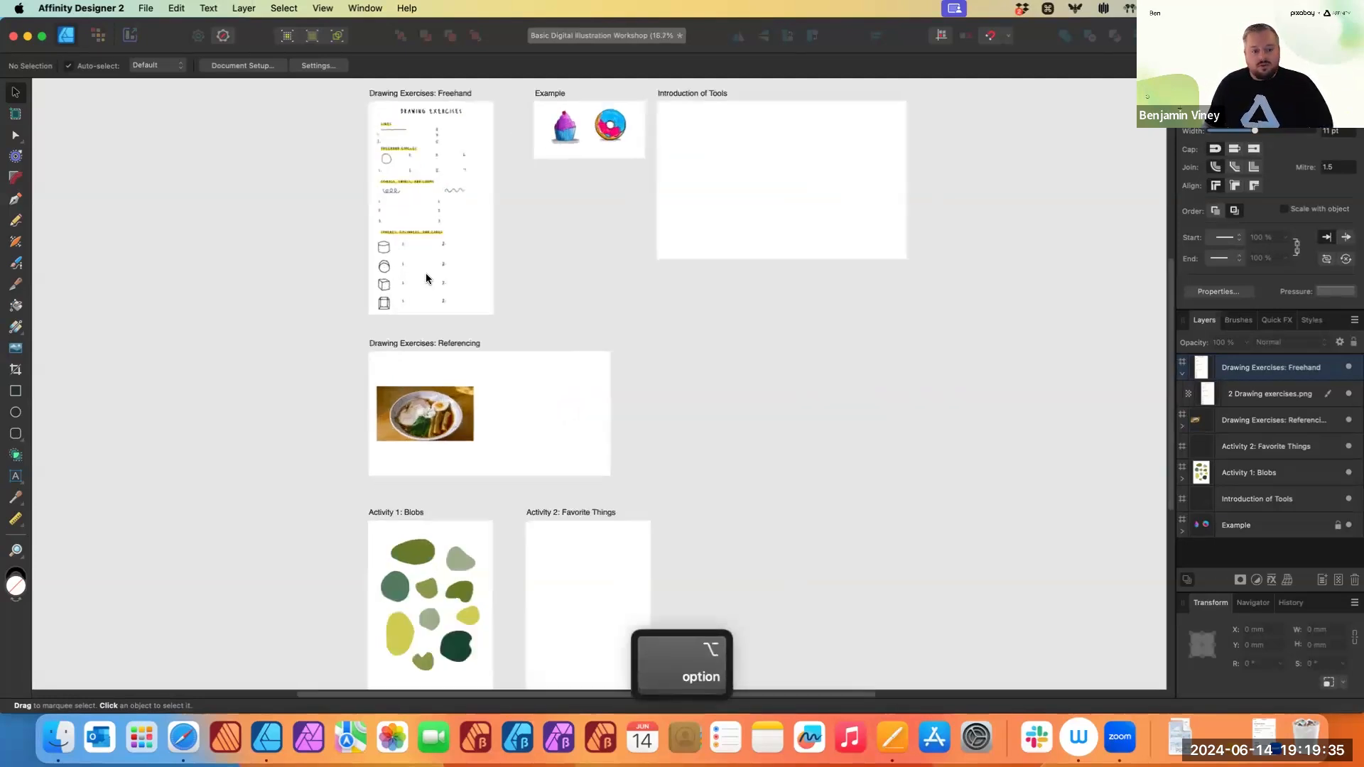
{"action": "scroll", "coordinate": [427, 277], "scroll_direction": "up", "scroll_amount": 5}
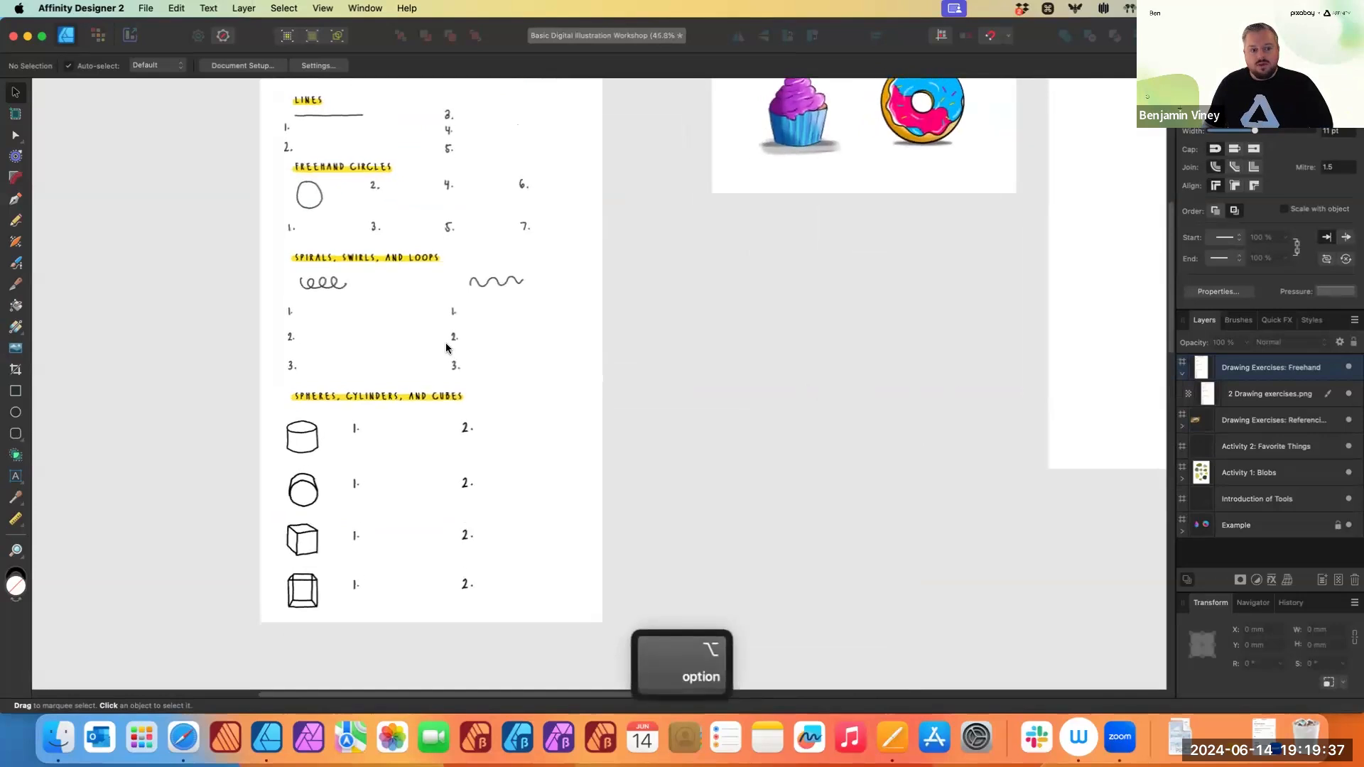
{"action": "scroll", "coordinate": [446, 348], "scroll_direction": "up", "scroll_amount": 2}
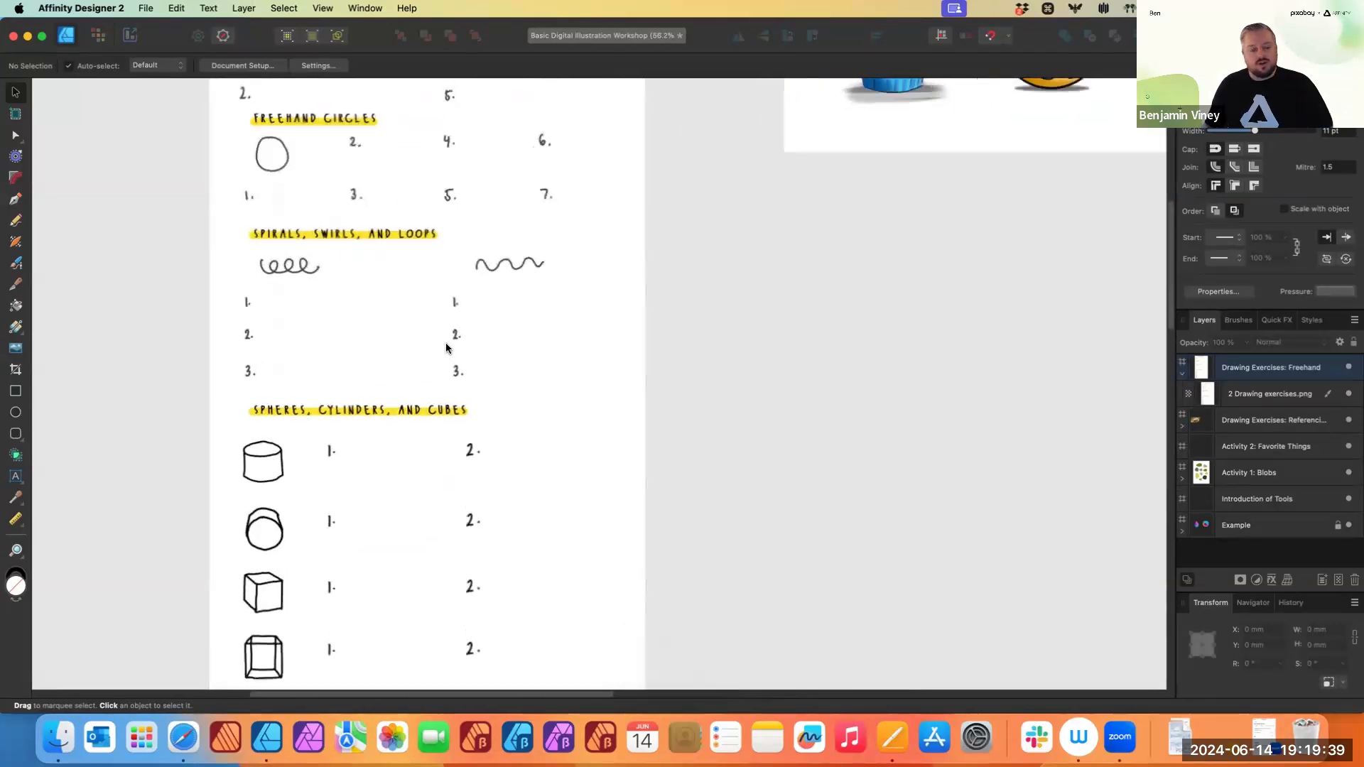
{"action": "scroll", "coordinate": [444, 349], "scroll_direction": "down", "scroll_amount": 2}
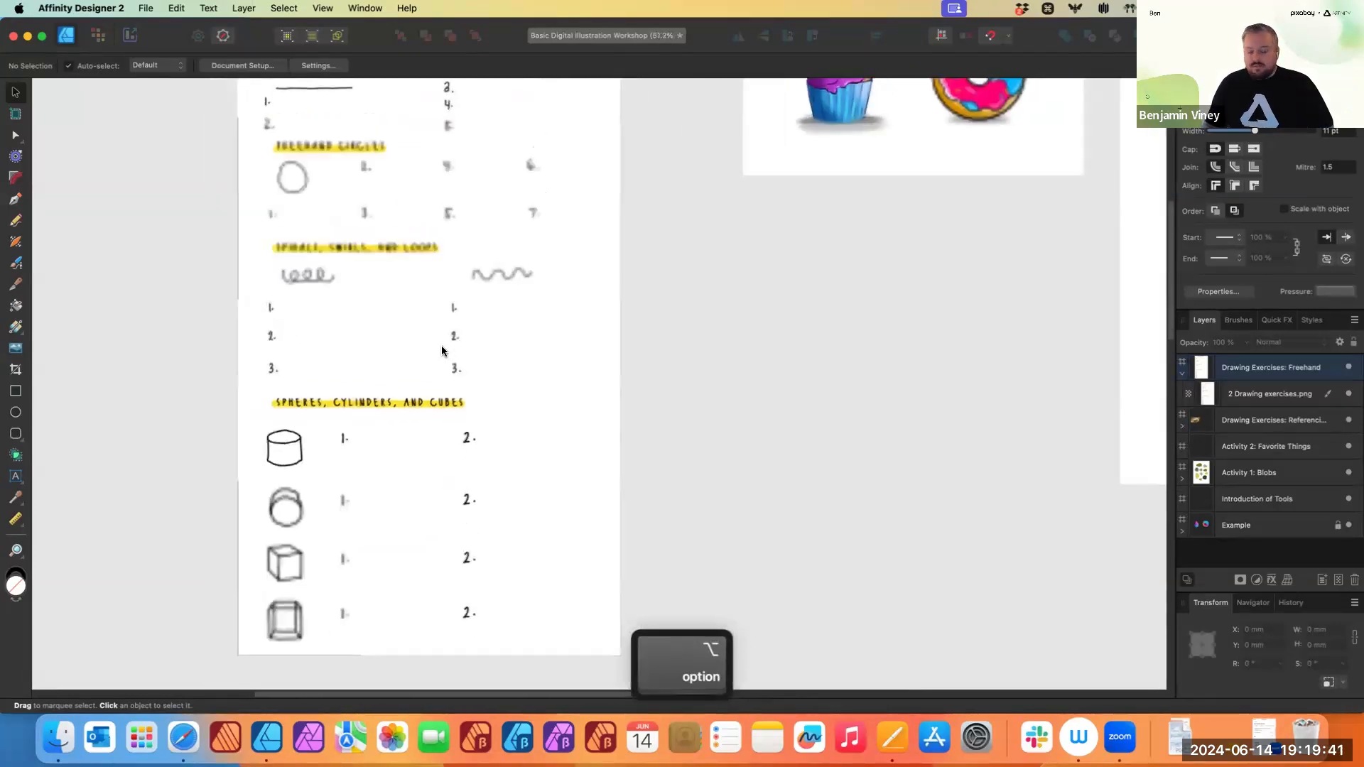
{"action": "scroll", "coordinate": [442, 351], "scroll_direction": "down", "scroll_amount": 3}
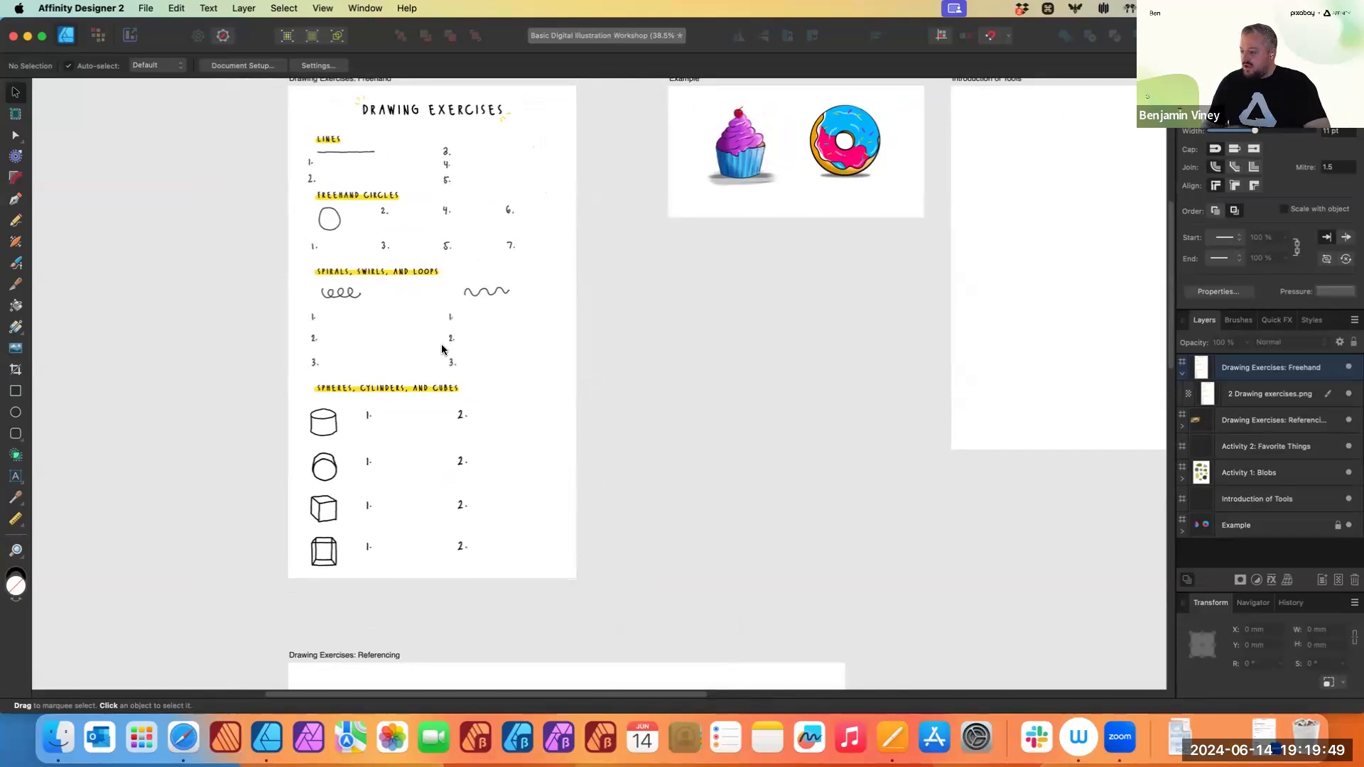
{"action": "left_click", "coordinate": [1254, 605]}
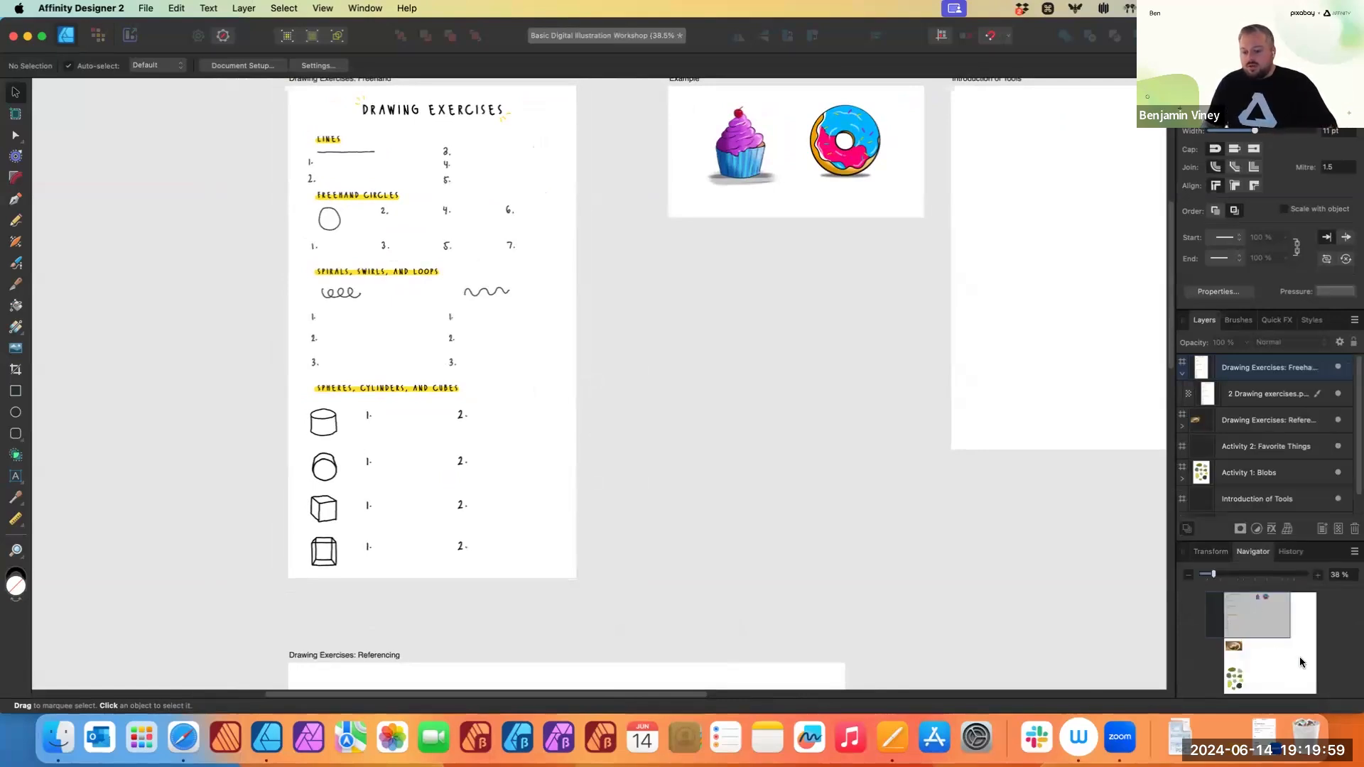
{"action": "left_click", "coordinate": [1298, 656]}
{"action": "left_click", "coordinate": [1259, 608]}
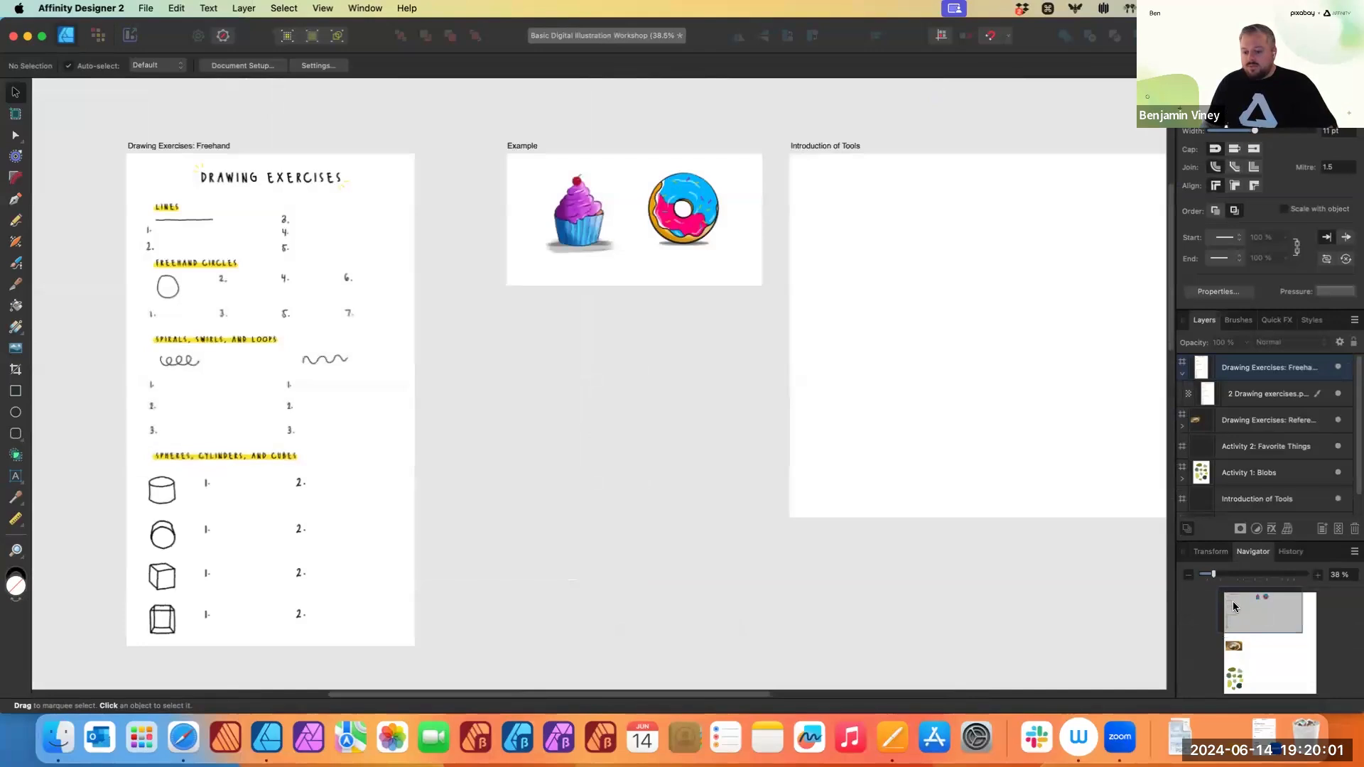
{"action": "left_click", "coordinate": [1230, 605]}
{"action": "left_click_drag", "start_coordinate": [1214, 576], "coordinate": [1262, 582]}
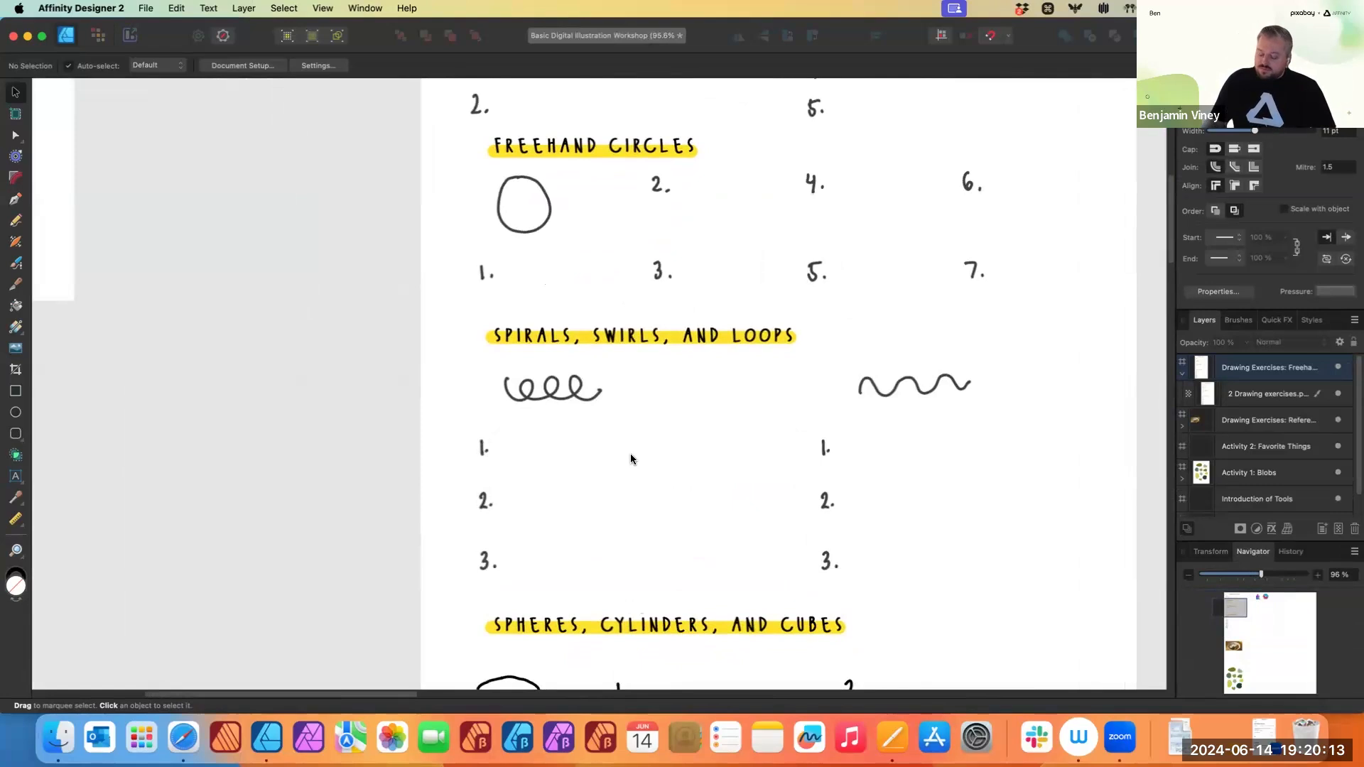
- Pan around the worksheet to frame the Lines and Freehand Circles exercises
{"action": "scroll", "coordinate": [658, 410], "scroll_direction": "up", "scroll_amount": 1}
{"action": "scroll", "coordinate": [658, 411], "scroll_direction": "right", "scroll_amount": 1}
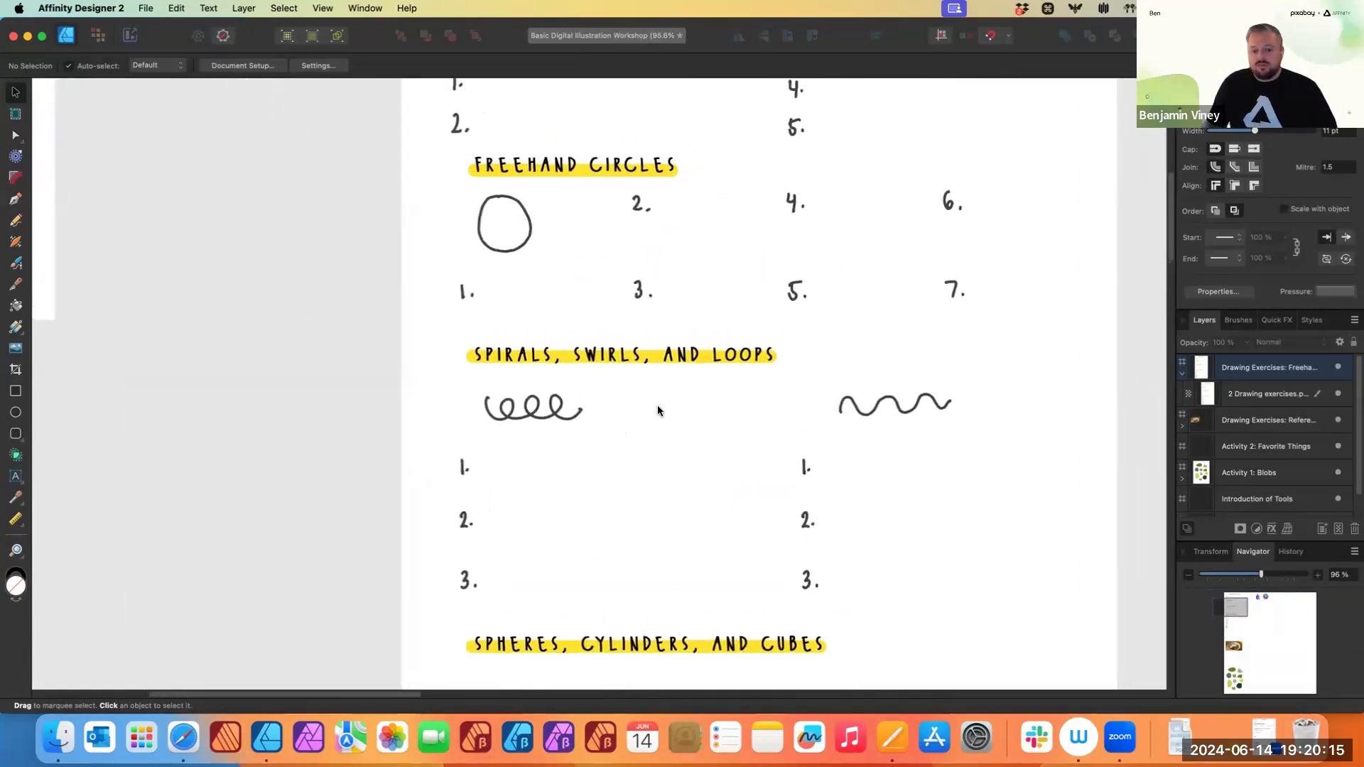
{"action": "scroll", "coordinate": [657, 411], "scroll_direction": "up", "scroll_amount": 5}
{"action": "scroll", "coordinate": [658, 411], "scroll_direction": "right", "scroll_amount": 2}
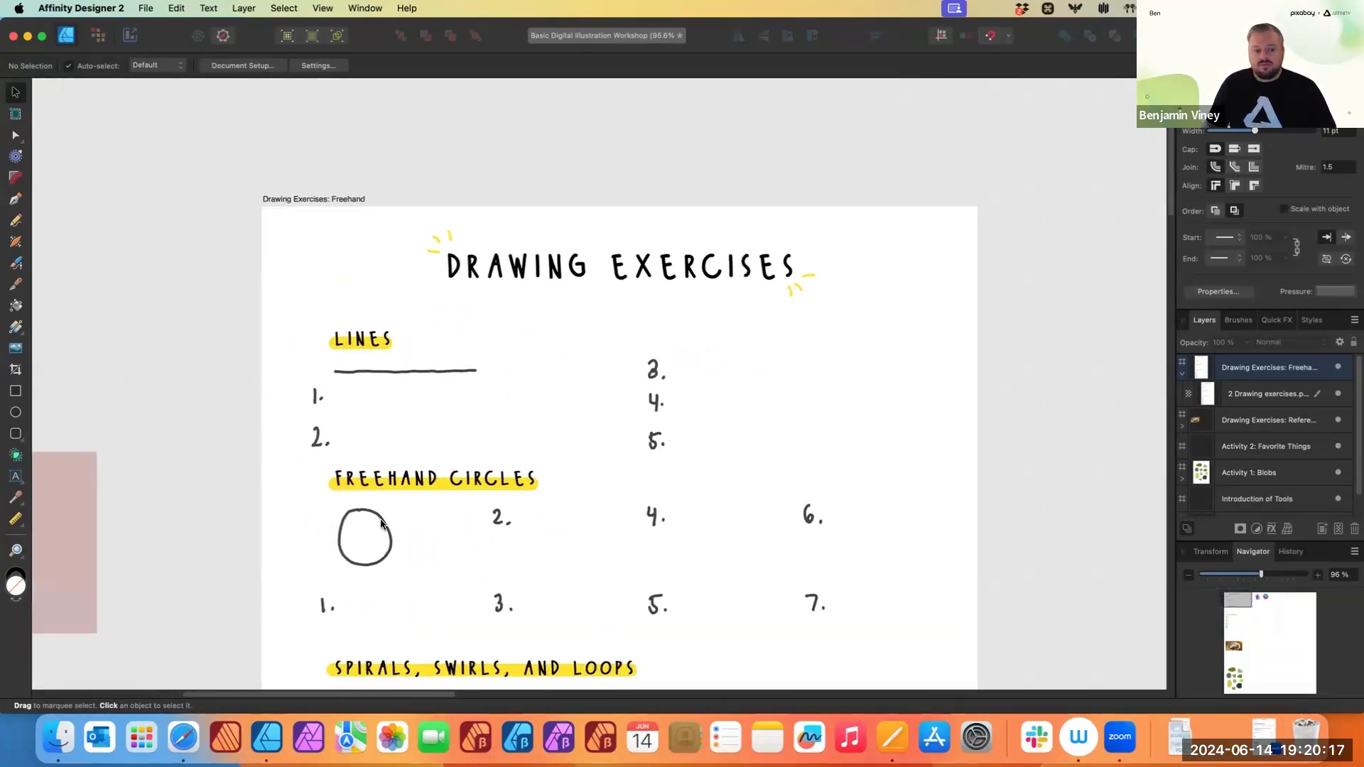
{"action": "scroll", "coordinate": [381, 524], "scroll_direction": "down", "scroll_amount": 3}
{"action": "scroll", "coordinate": [382, 524], "scroll_direction": "left", "scroll_amount": 4}
{"action": "scroll", "coordinate": [639, 355], "scroll_direction": "right", "scroll_amount": 3}
{"action": "scroll", "coordinate": [639, 355], "scroll_direction": "up", "scroll_amount": 2}
{"action": "scroll", "coordinate": [717, 259], "scroll_direction": "down", "scroll_amount": 2}
{"action": "scroll", "coordinate": [718, 260], "scroll_direction": "up", "scroll_amount": 3}
{"action": "scroll", "coordinate": [683, 329], "scroll_direction": "down", "scroll_amount": 1}
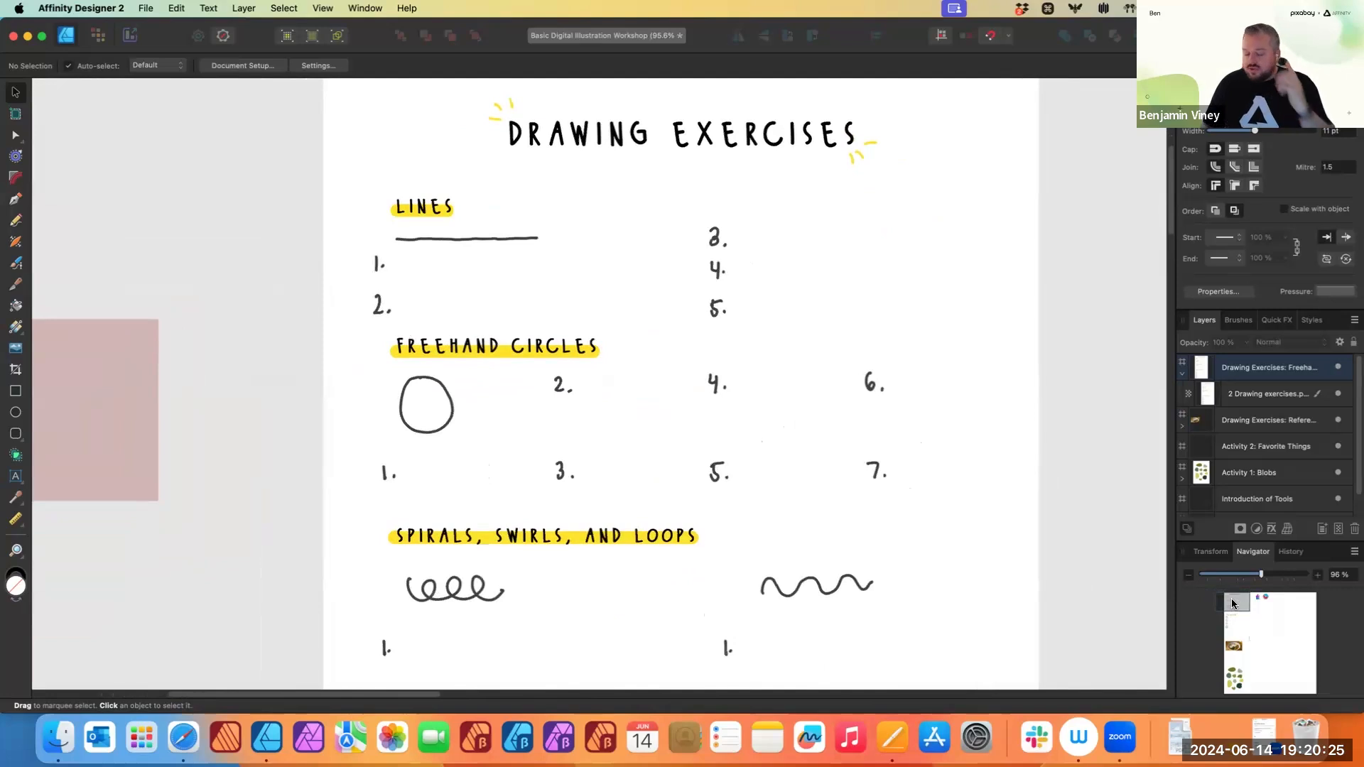
{"action": "left_click_drag", "start_coordinate": [627, 269], "coordinate": [541, 278]}
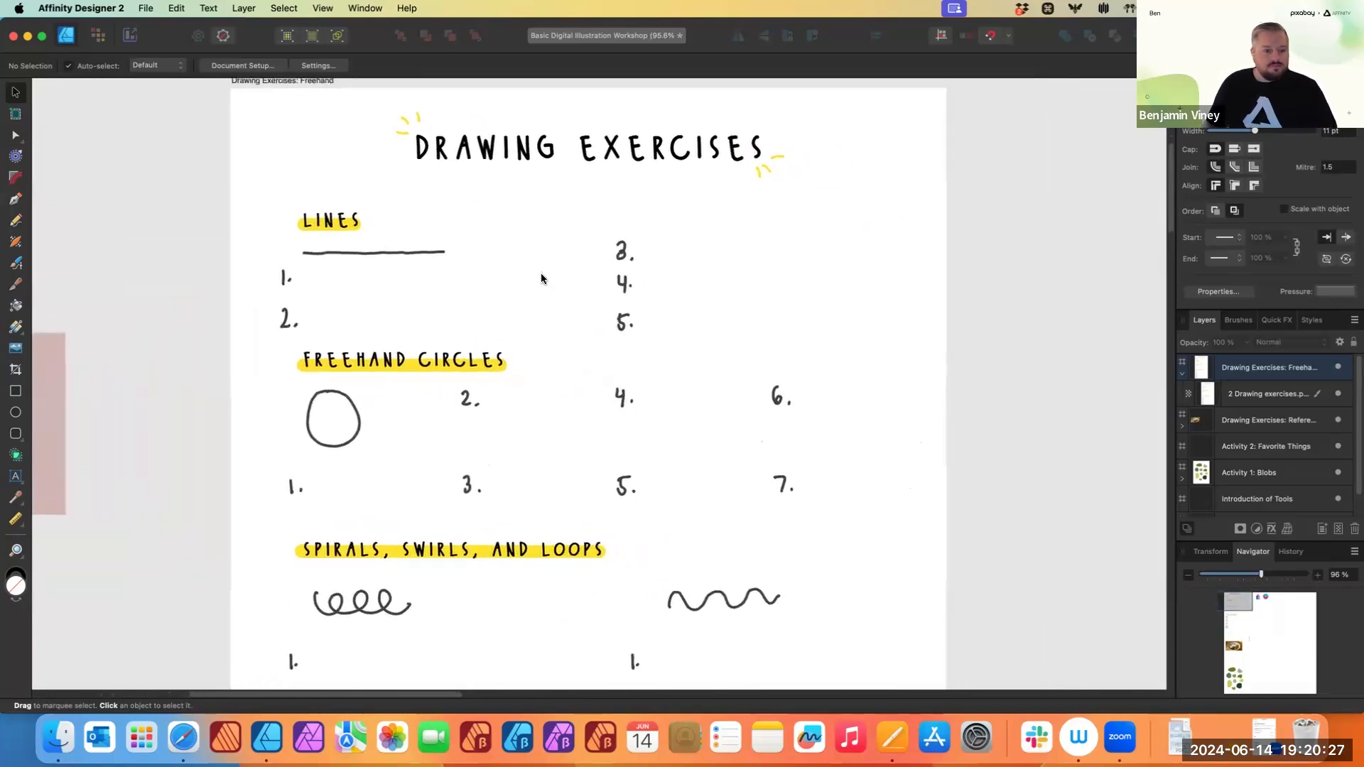
{"action": "scroll", "coordinate": [553, 280], "scroll_direction": "up", "scroll_amount": 2}
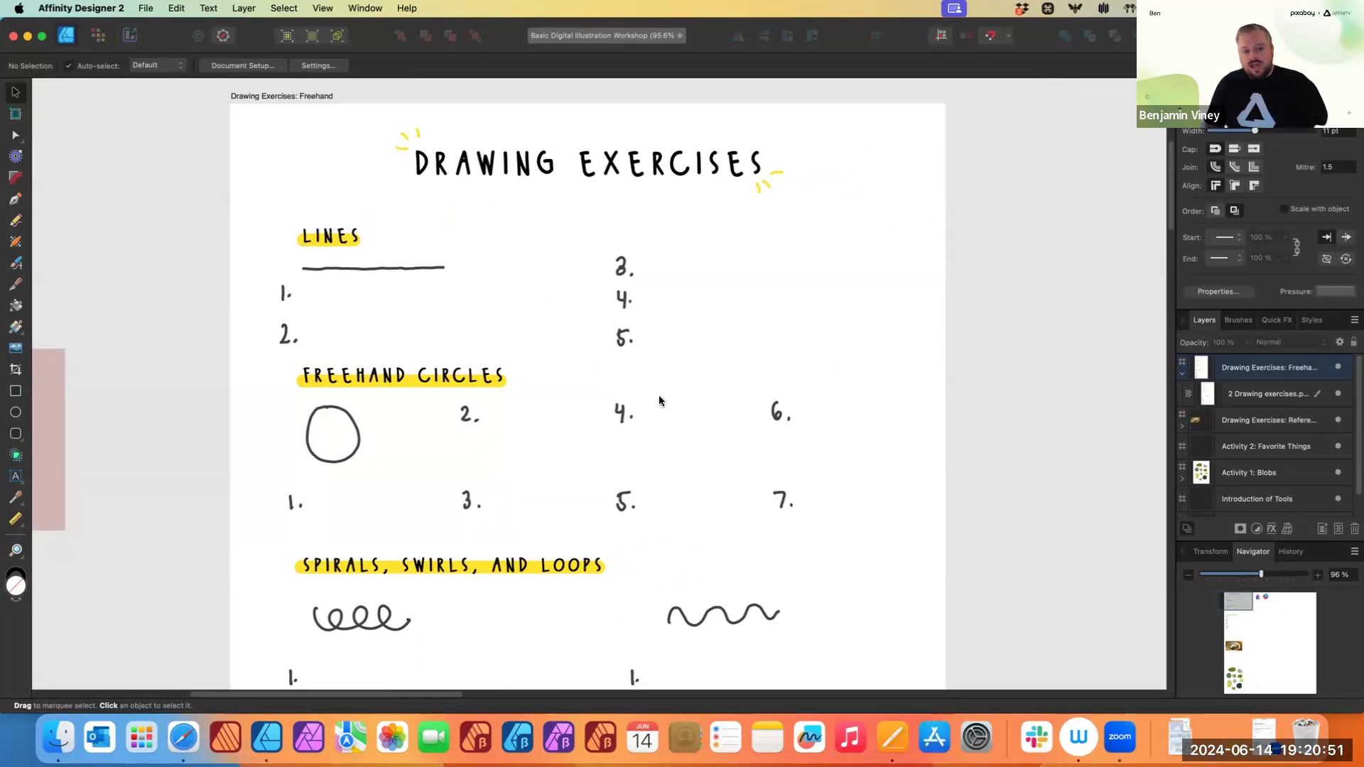
- Add a new pixel layer above the 2 Drawing exercises.png image
{"action": "left_click", "coordinate": [821, 227]}
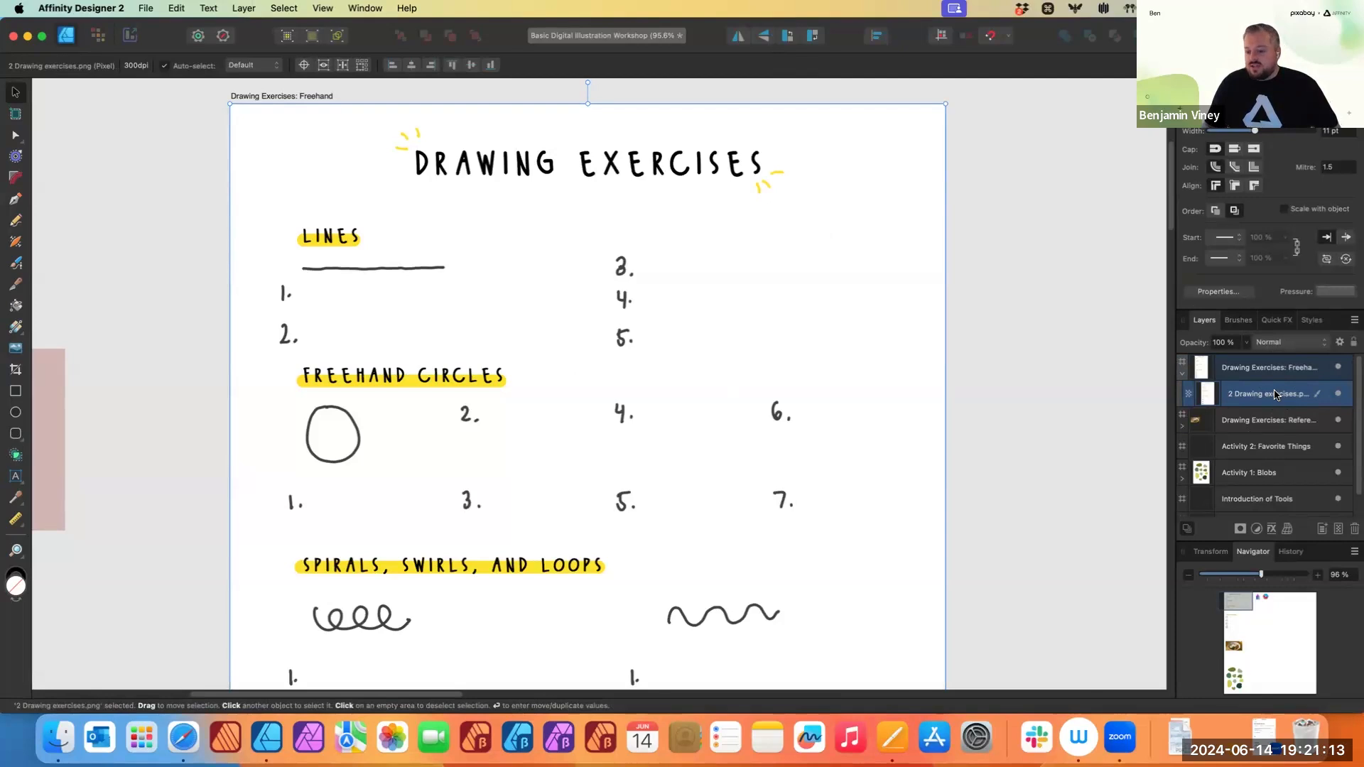
{"action": "left_click", "coordinate": [1338, 530]}
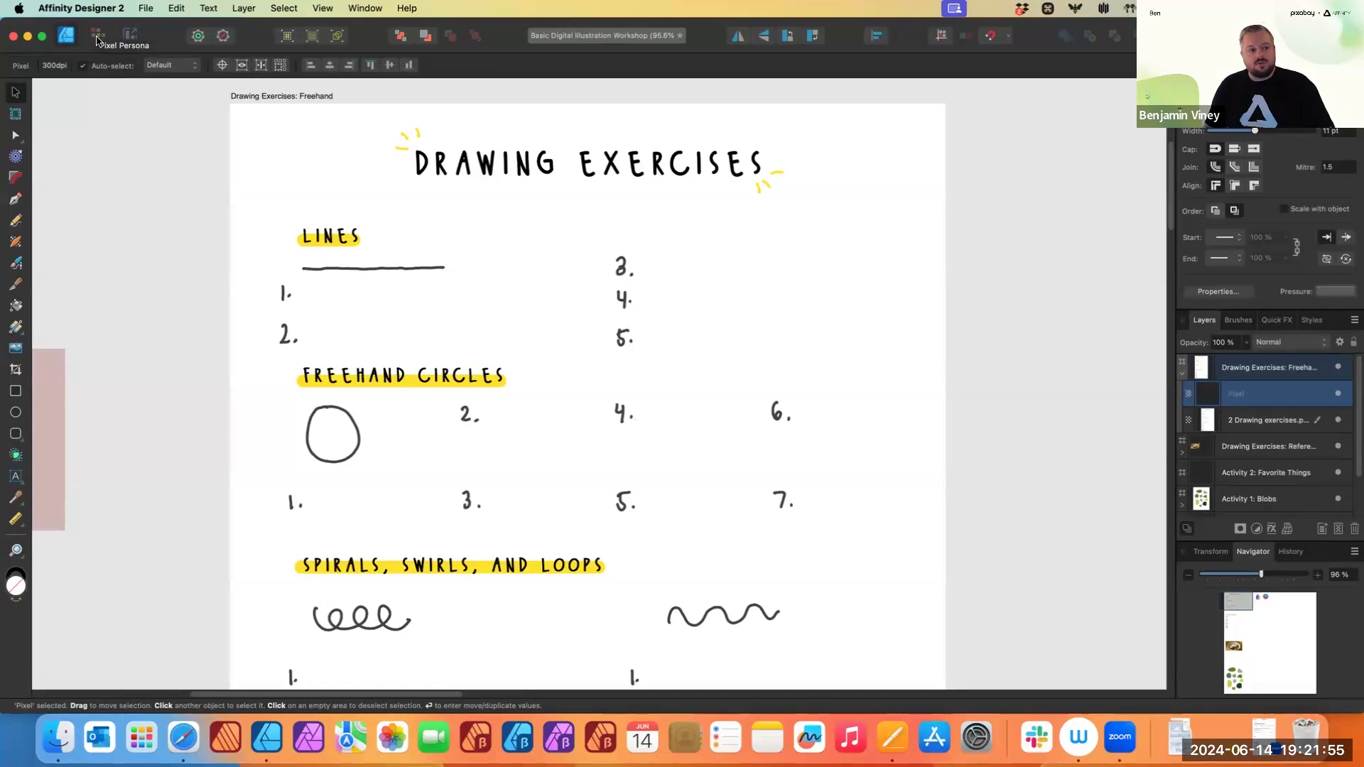
- Switch to the Pixel persona and paint a horizontal line beside exercise 1 with the Paint Brush at 20 px
{"action": "left_click", "coordinate": [97, 37]}
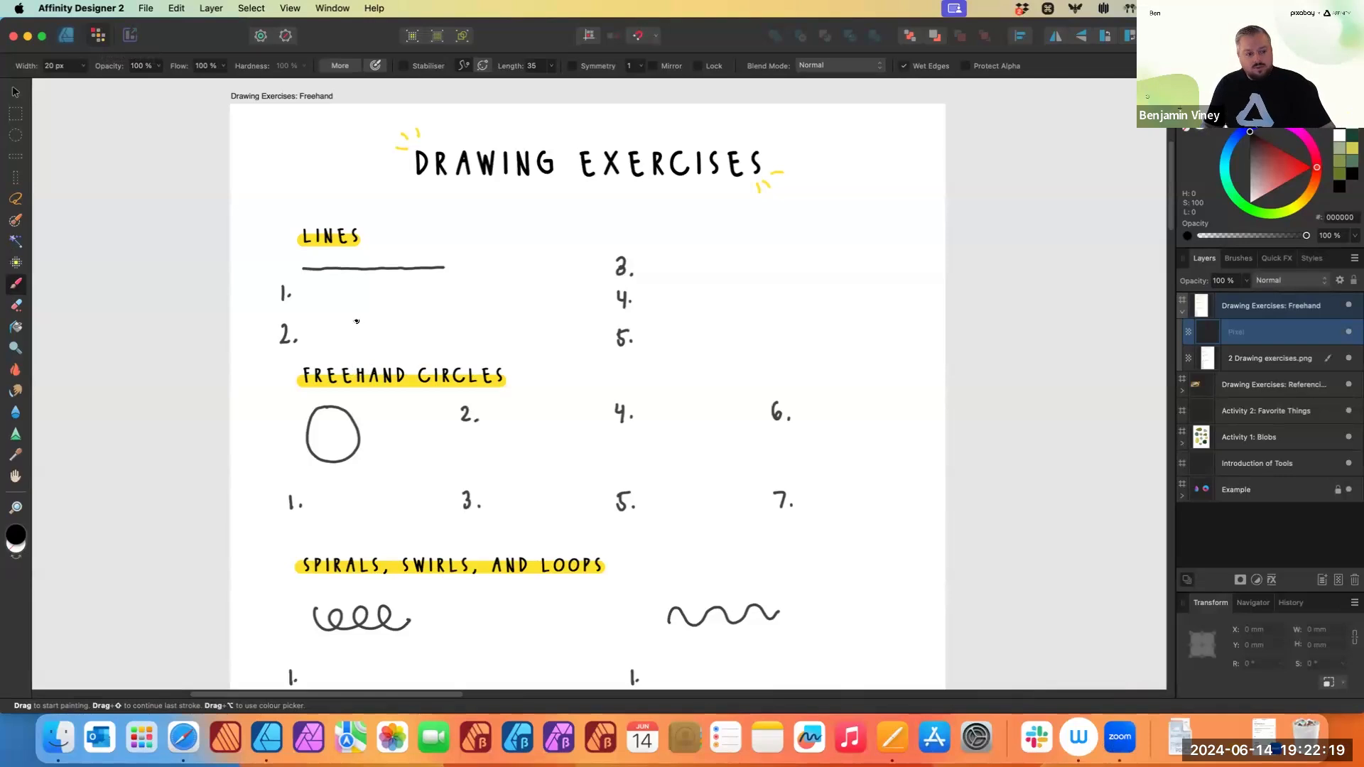
{"action": "left_click", "coordinate": [317, 316]}
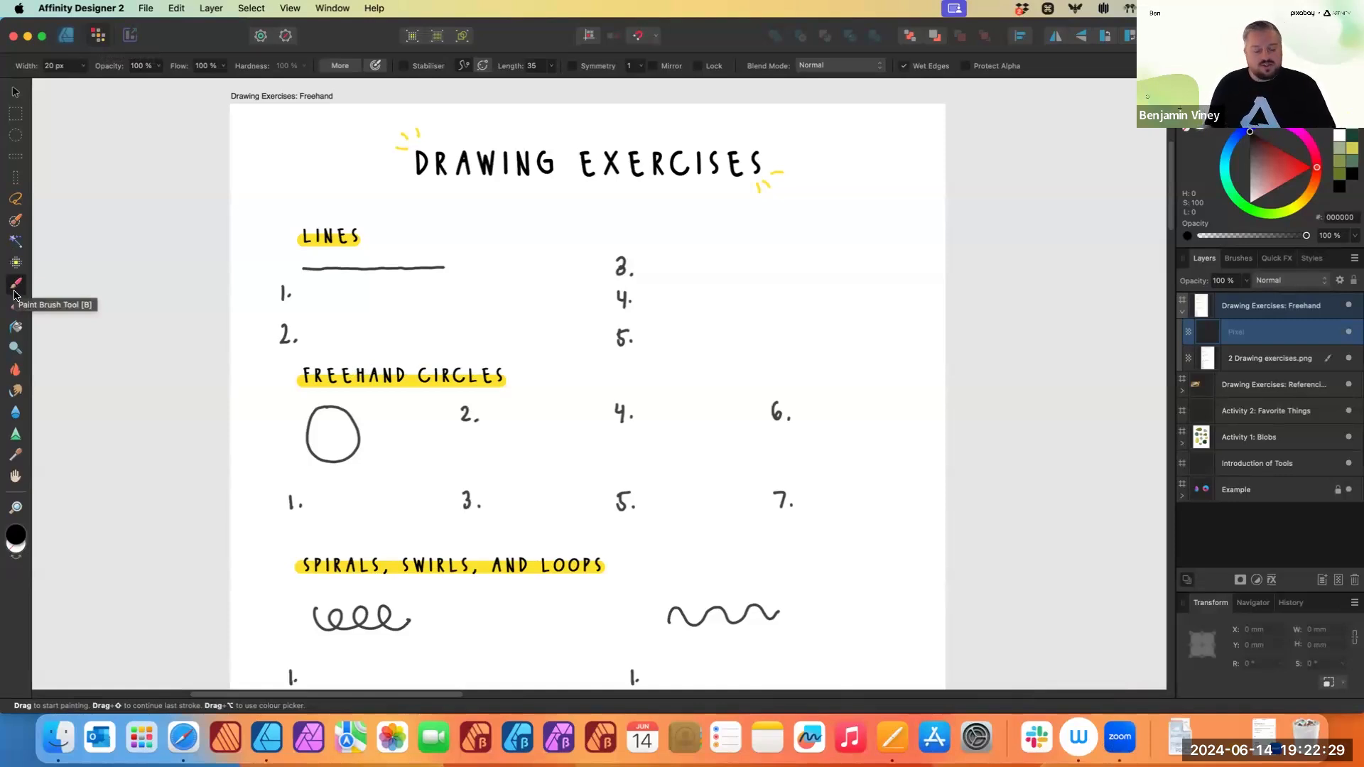
{"action": "scroll", "coordinate": [505, 337], "scroll_direction": "up", "scroll_amount": 3}
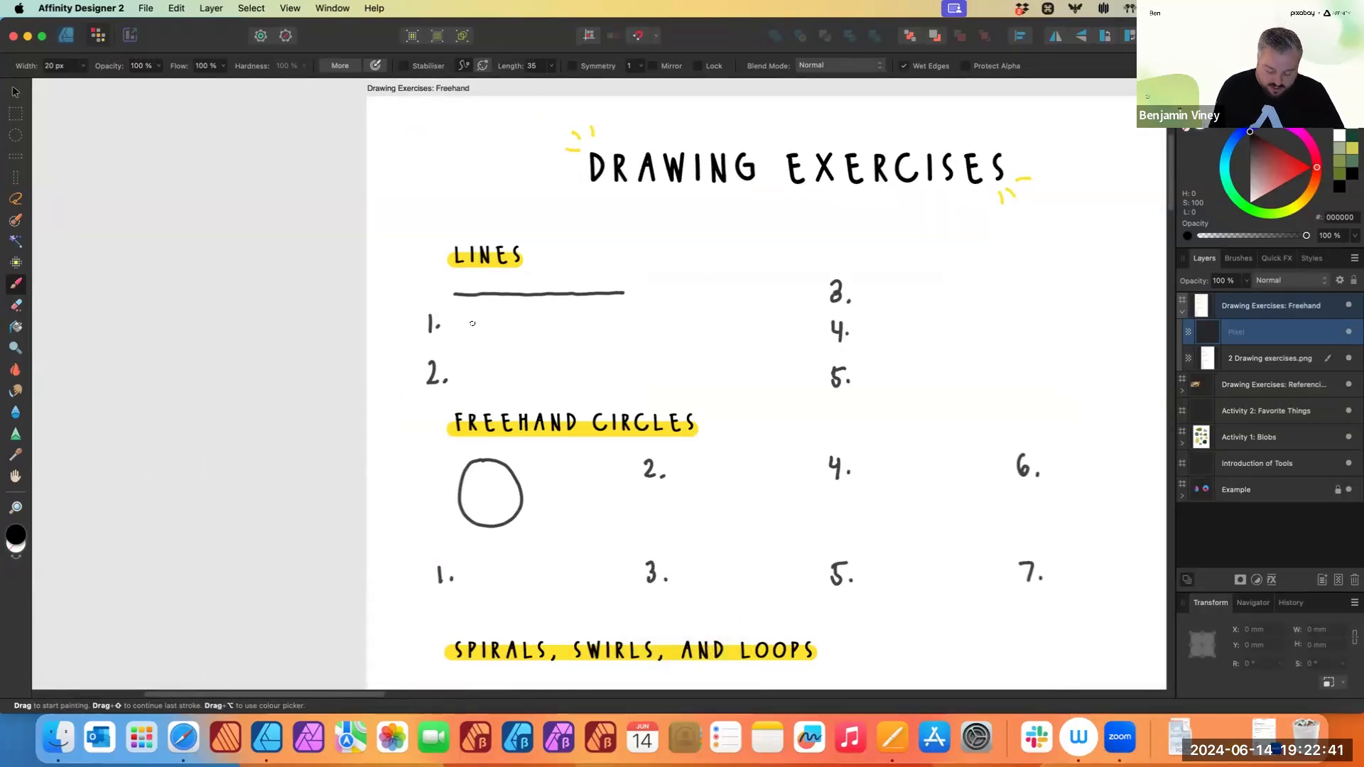
{"action": "left_click_drag", "start_coordinate": [477, 327], "coordinate": [662, 325]}
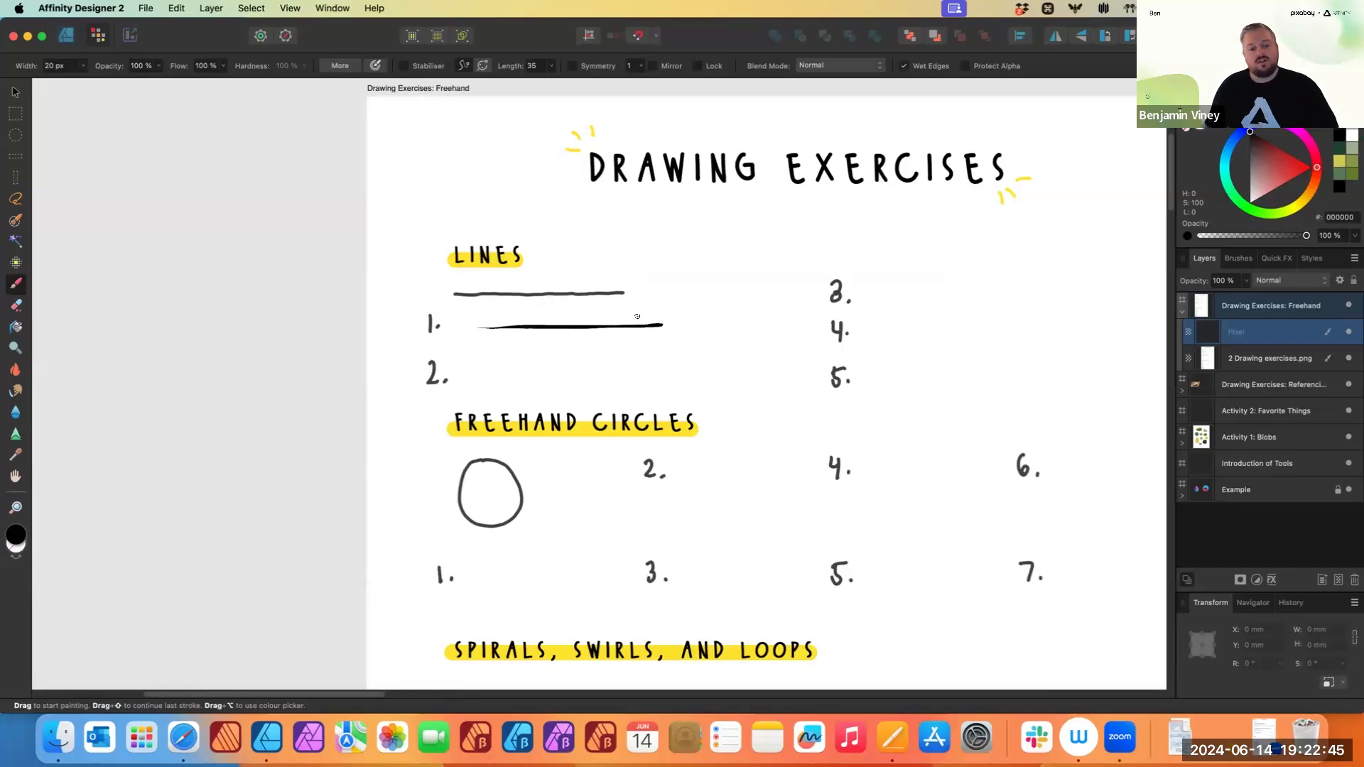
- Set the brush width to about 10 px and select the painted stroke with the Move tool
{"action": "left_click", "coordinate": [82, 66]}
{"action": "mouse_move", "coordinate": [82, 84]}
{"action": "left_mouse_down"}
{"action": "mouse_move", "coordinate": [121, 86]}
{"action": "mouse_move", "coordinate": [73, 89]}
{"action": "left_mouse_up"}
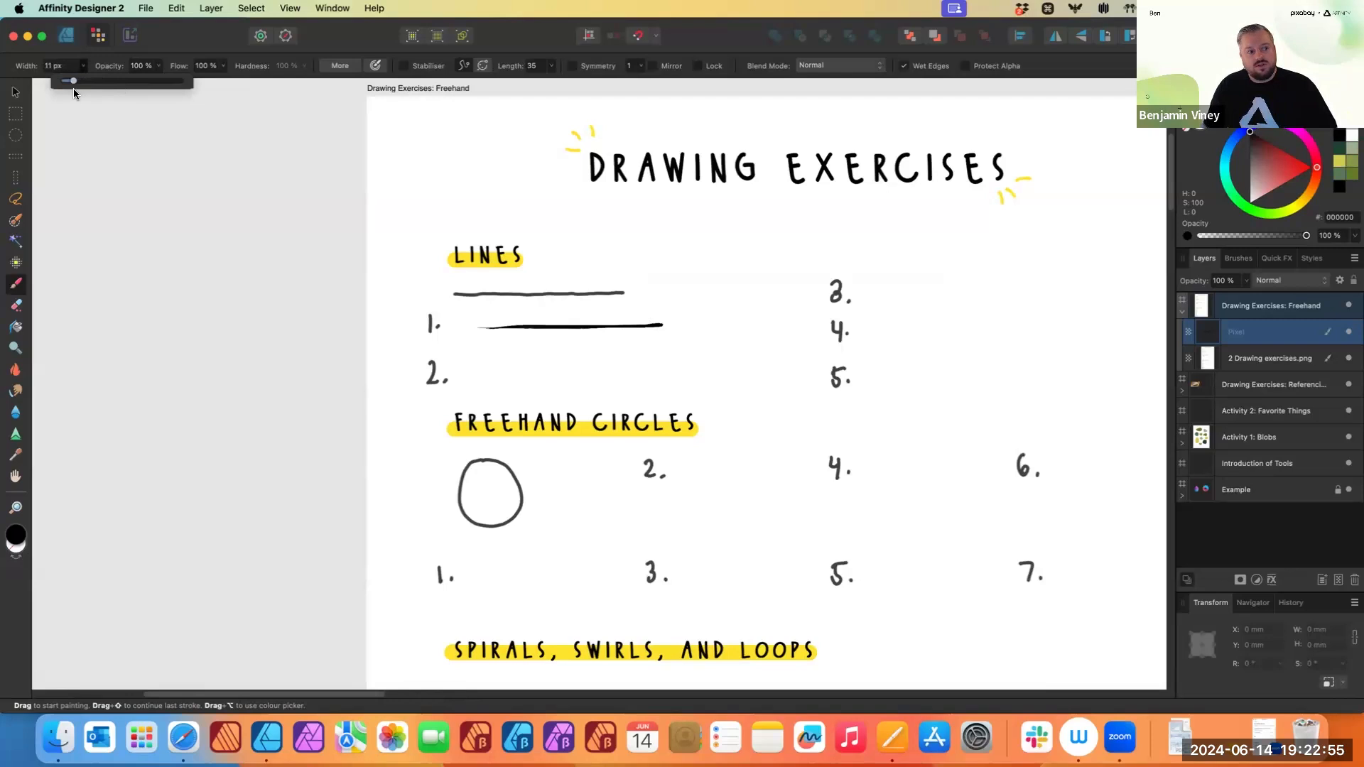
{"action": "left_click", "coordinate": [164, 39]}
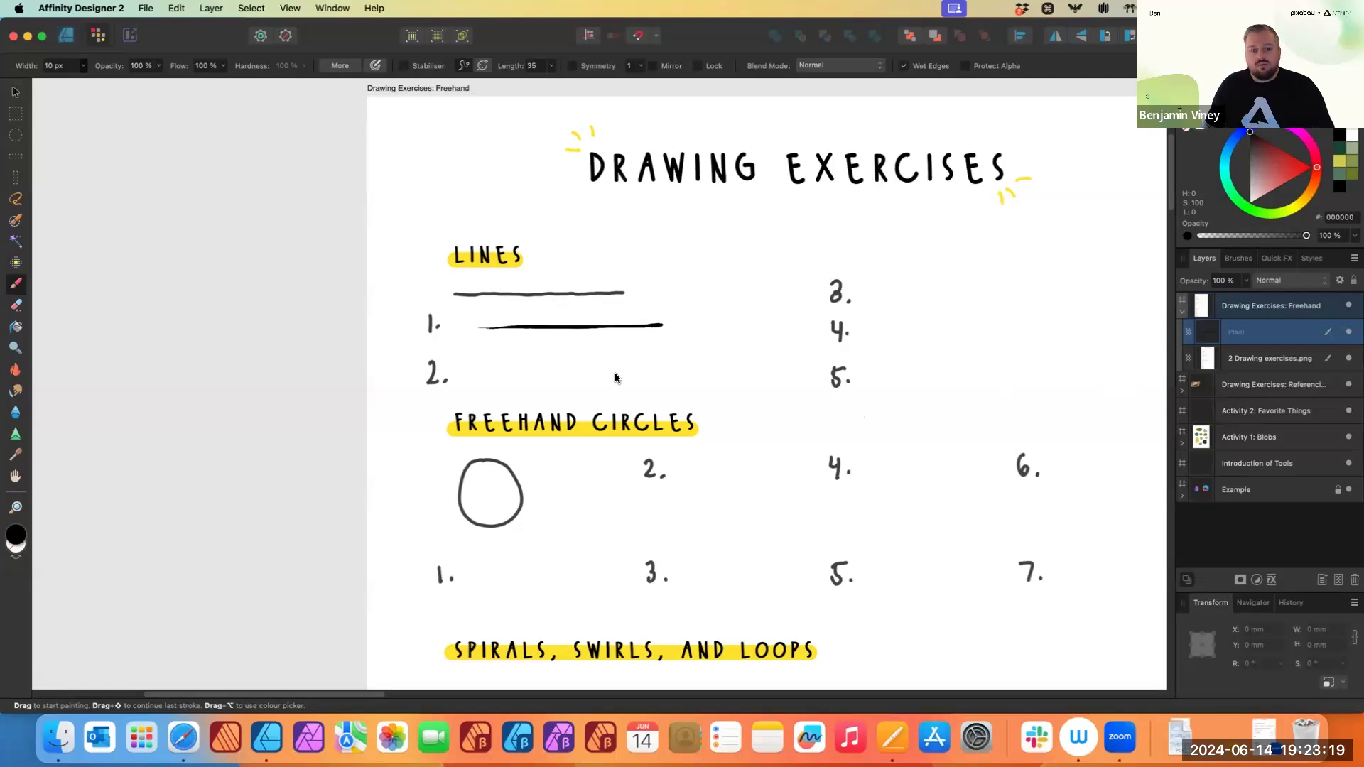
{"action": "left_click", "coordinate": [15, 91]}
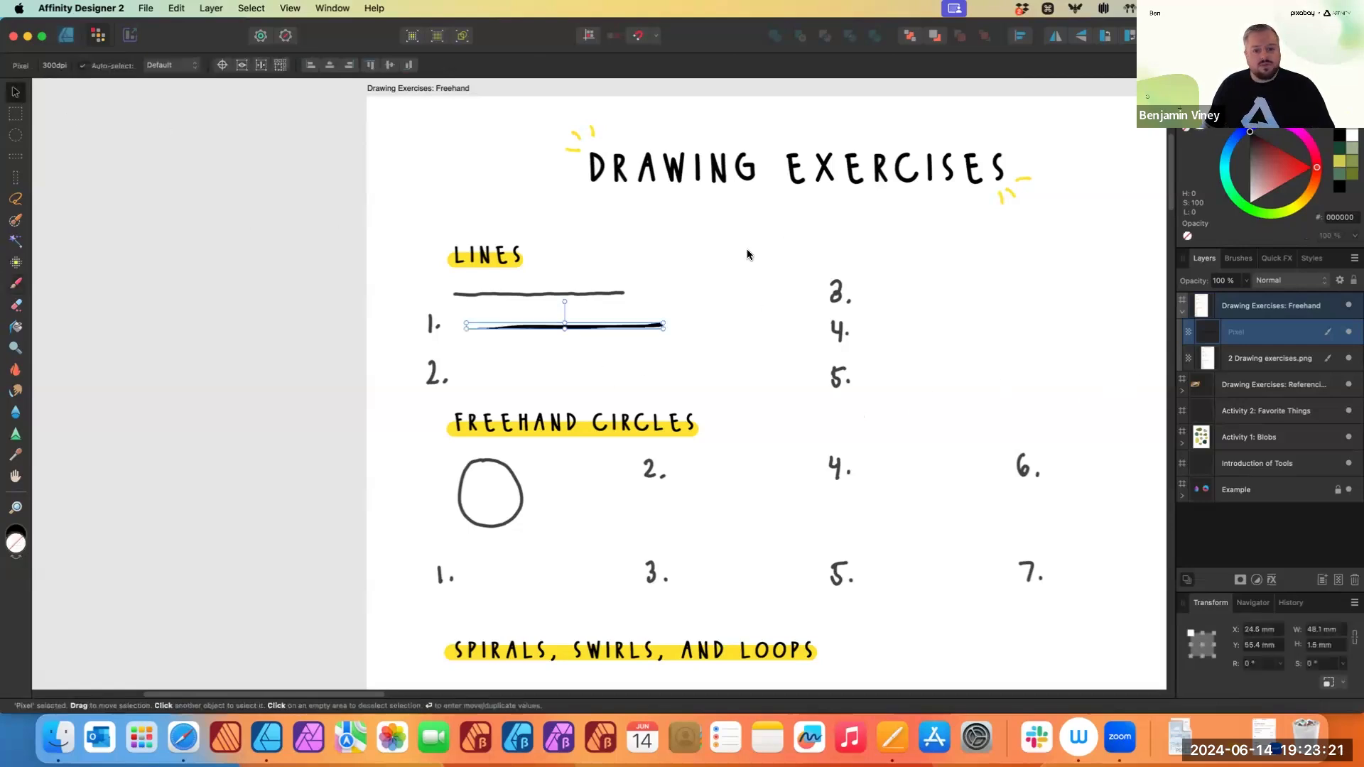
- Select the worksheet image and add another pixel layer above it
{"action": "left_click", "coordinate": [757, 275]}
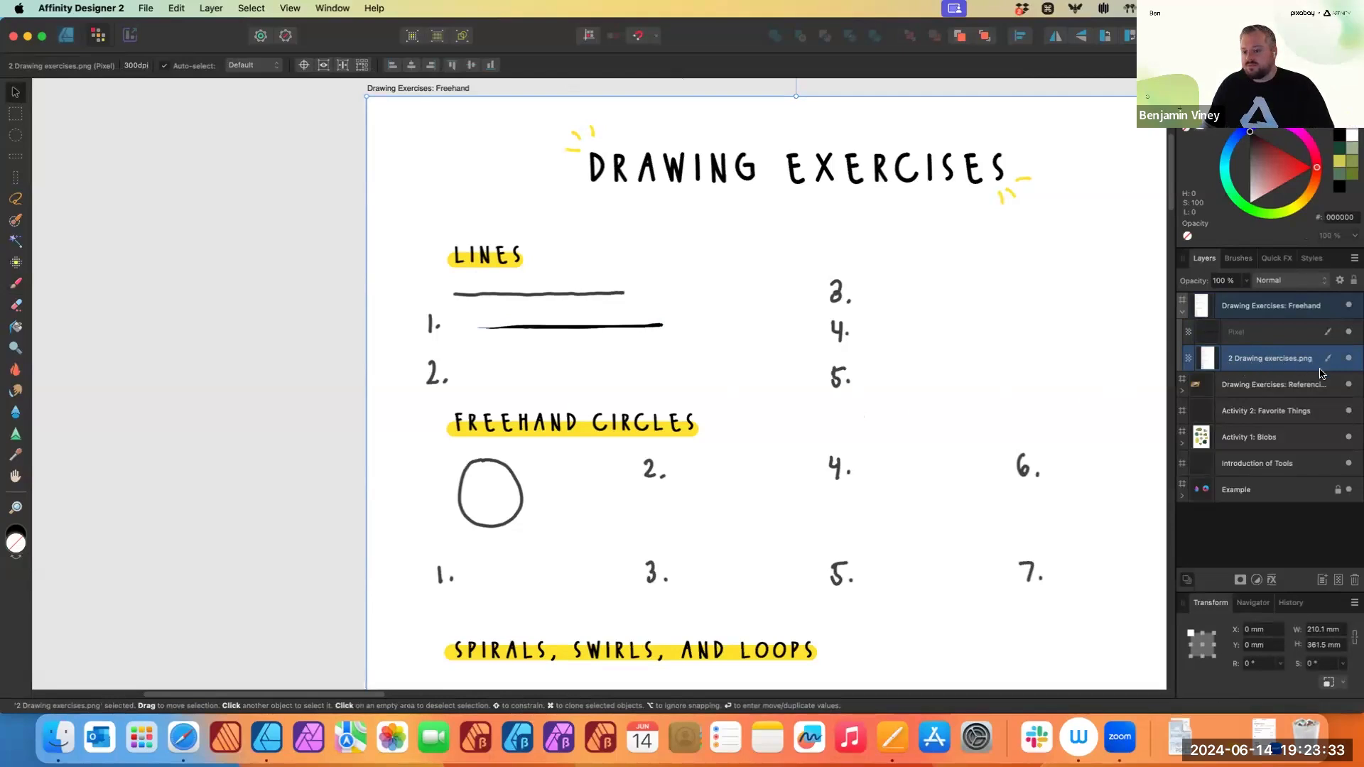
{"action": "left_click", "coordinate": [1339, 583]}
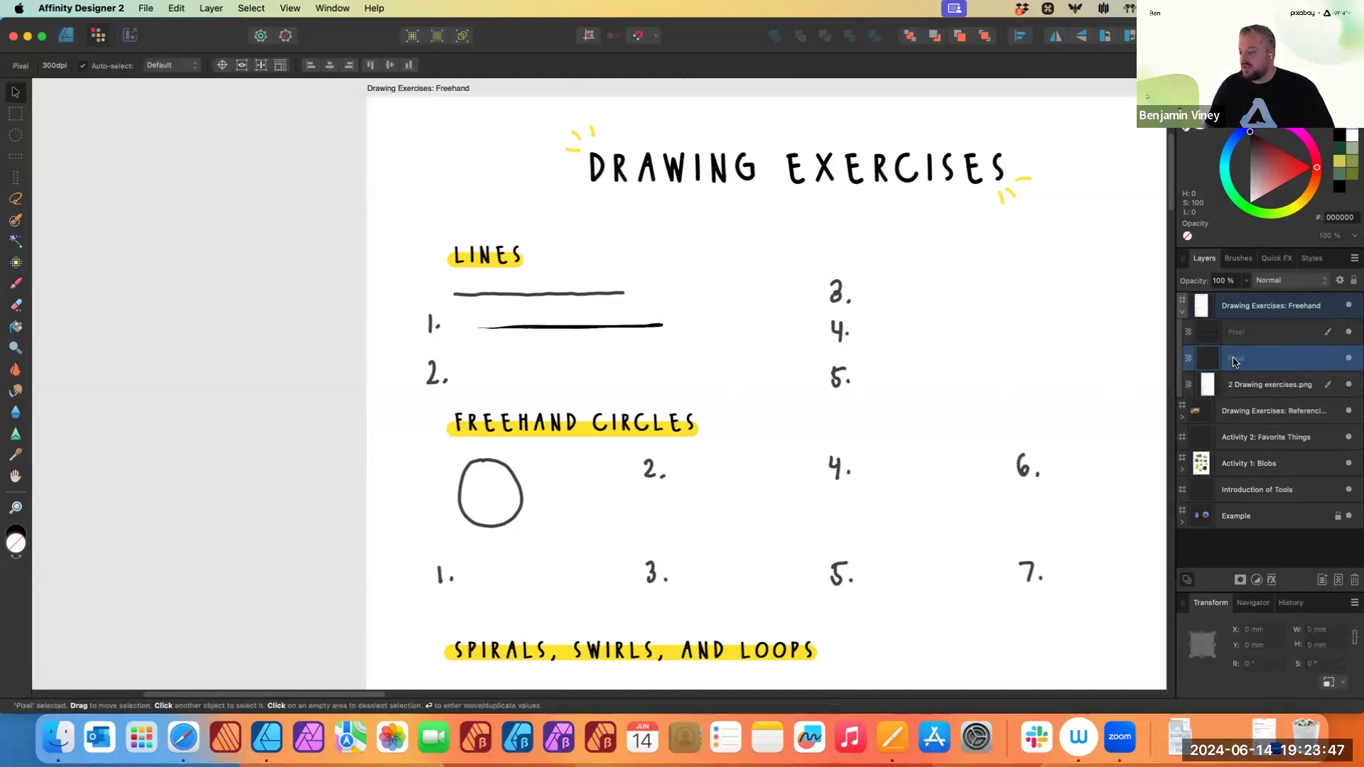
- Hide the pixel layer holding the first stroke and select the new empty pixel layer
{"action": "left_click", "coordinate": [1245, 333]}
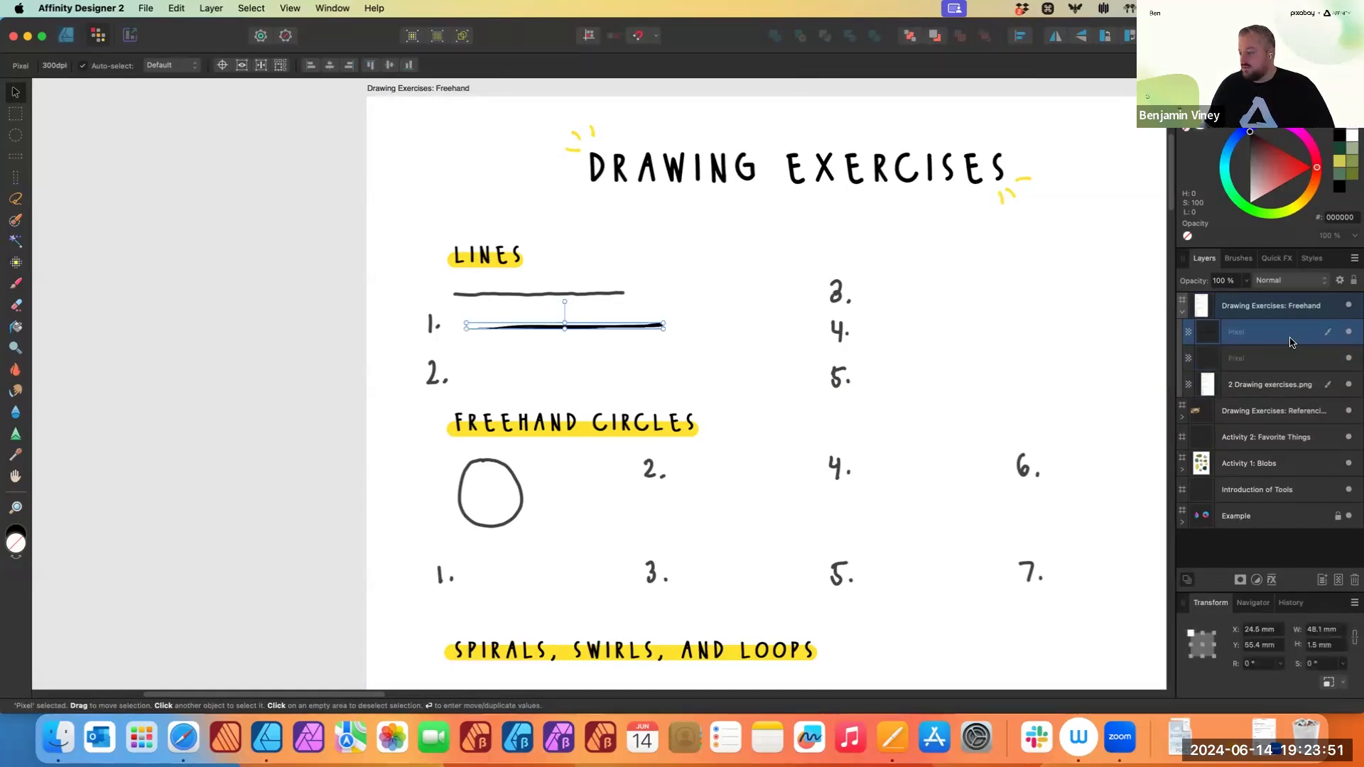
{"action": "left_click", "coordinate": [1348, 332]}
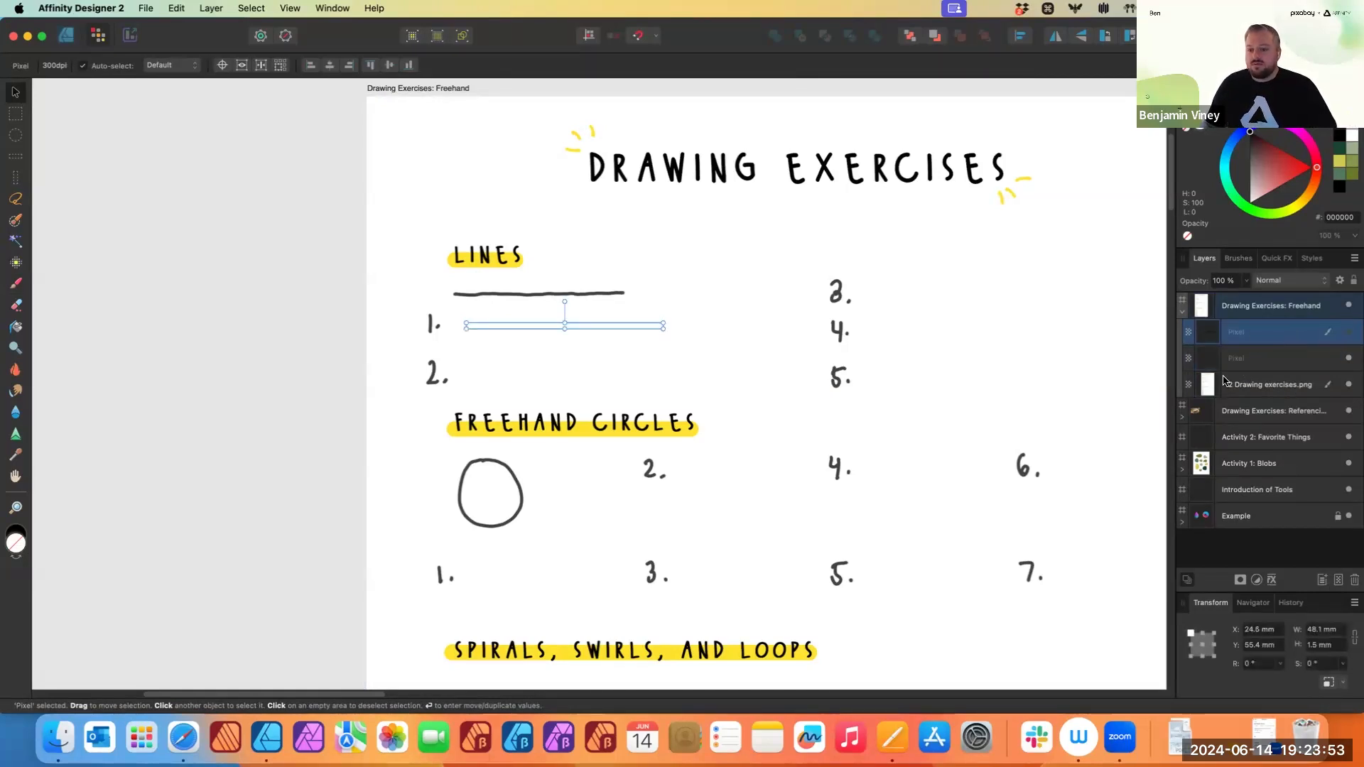
{"action": "left_click", "coordinate": [1287, 358]}
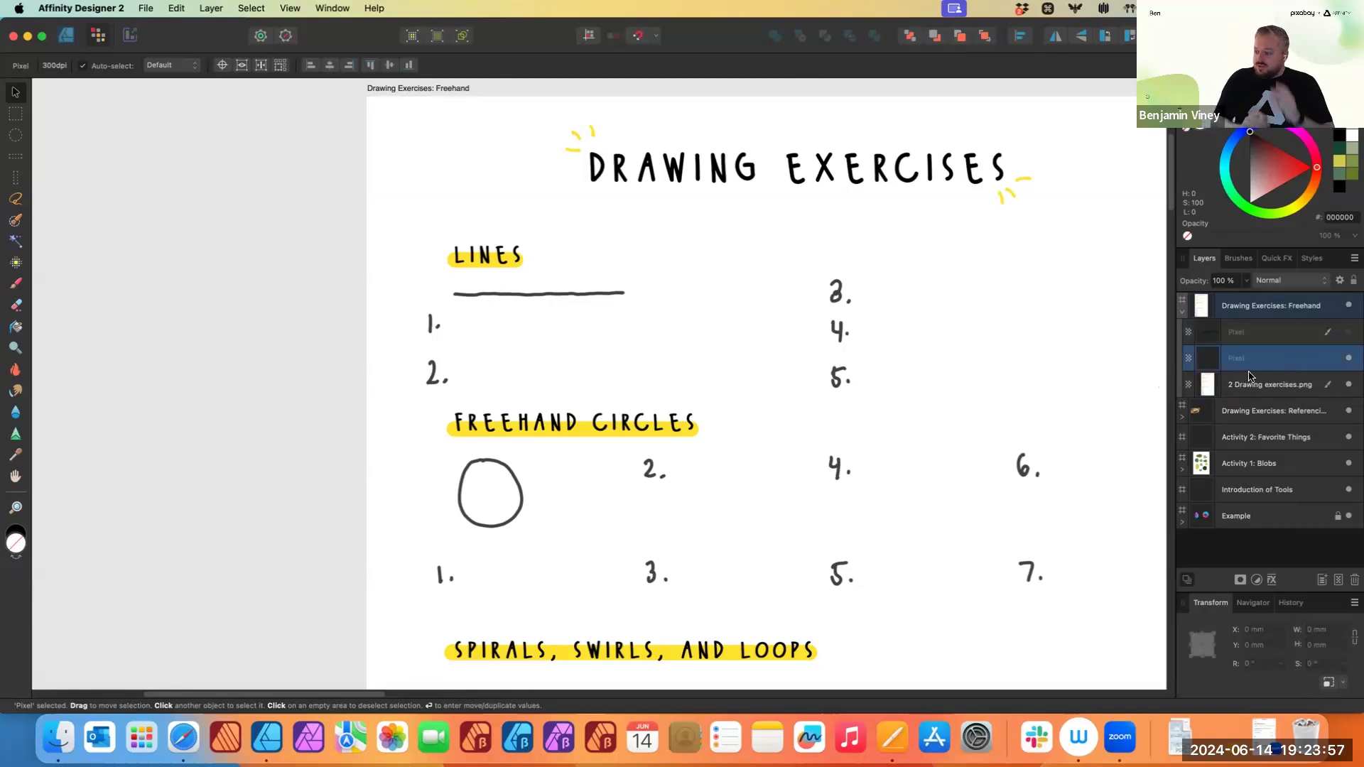
- Switch the brush library to the Basic category and pick the Paint Brush Tool
{"action": "left_click", "coordinate": [1240, 258]}
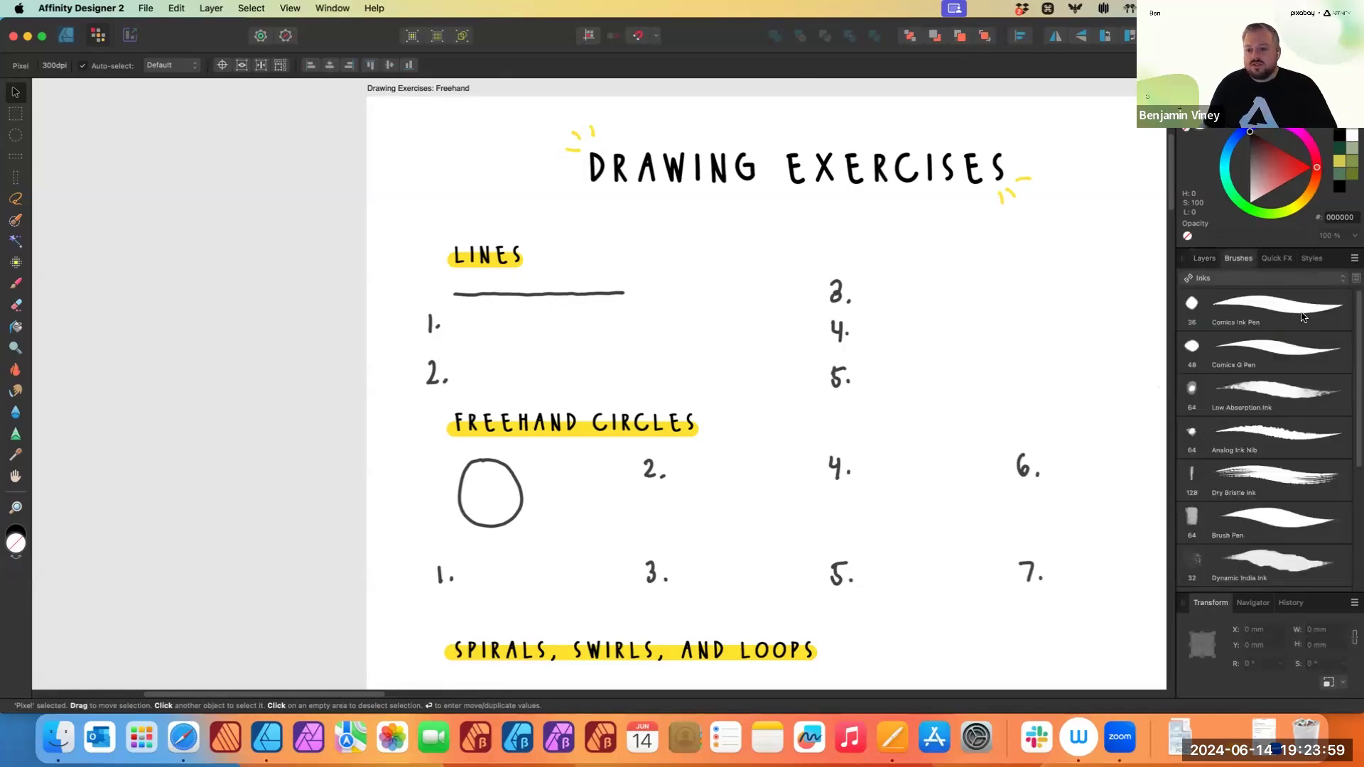
{"action": "left_click", "coordinate": [1290, 279]}
{"action": "left_click", "coordinate": [1236, 144]}
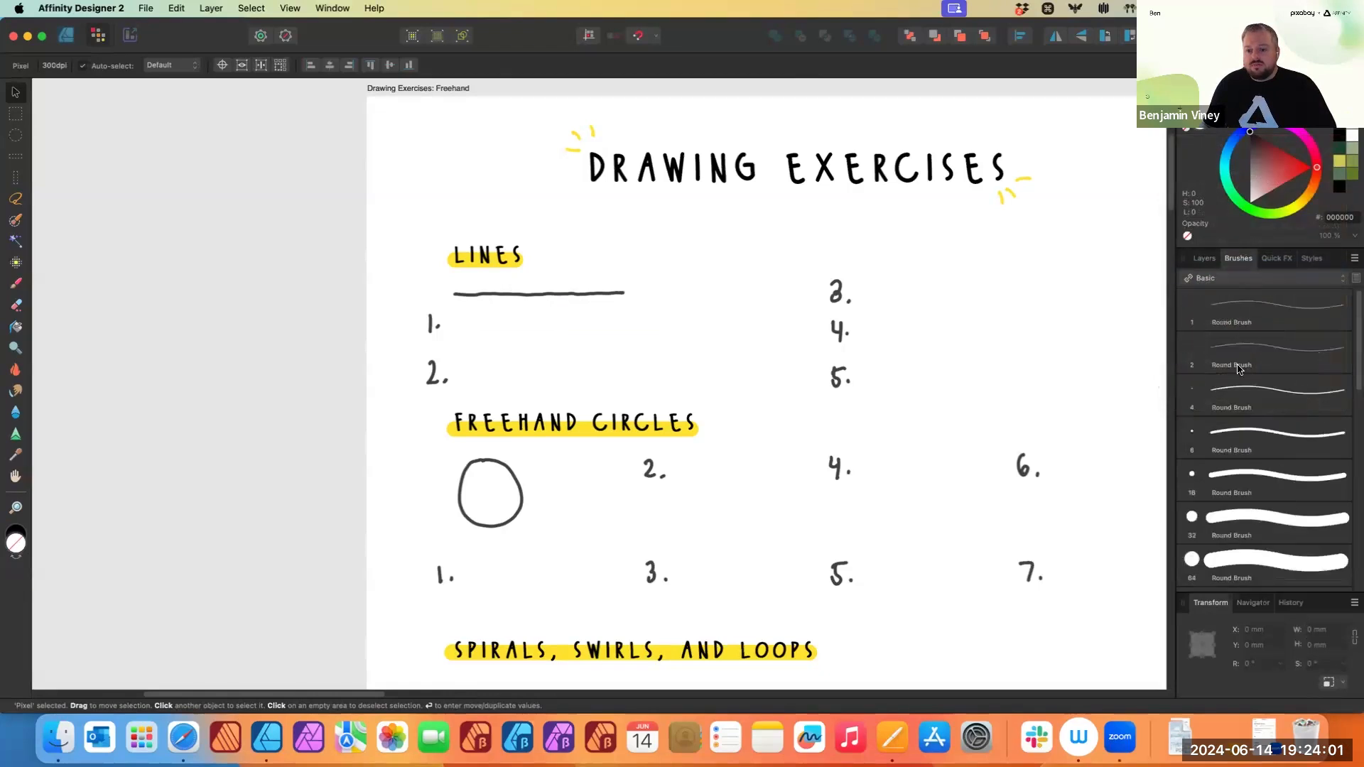
{"action": "left_click", "coordinate": [1204, 259]}
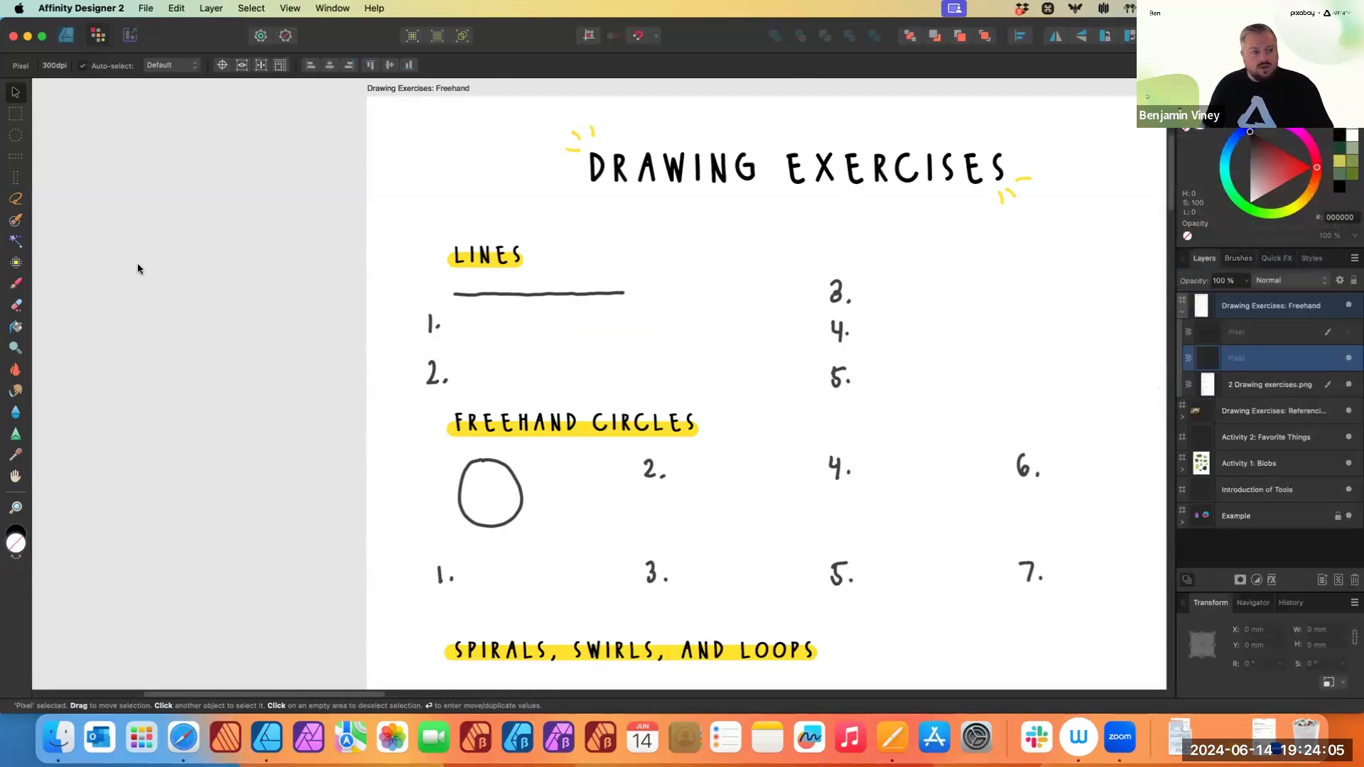
{"action": "left_click", "coordinate": [15, 288]}
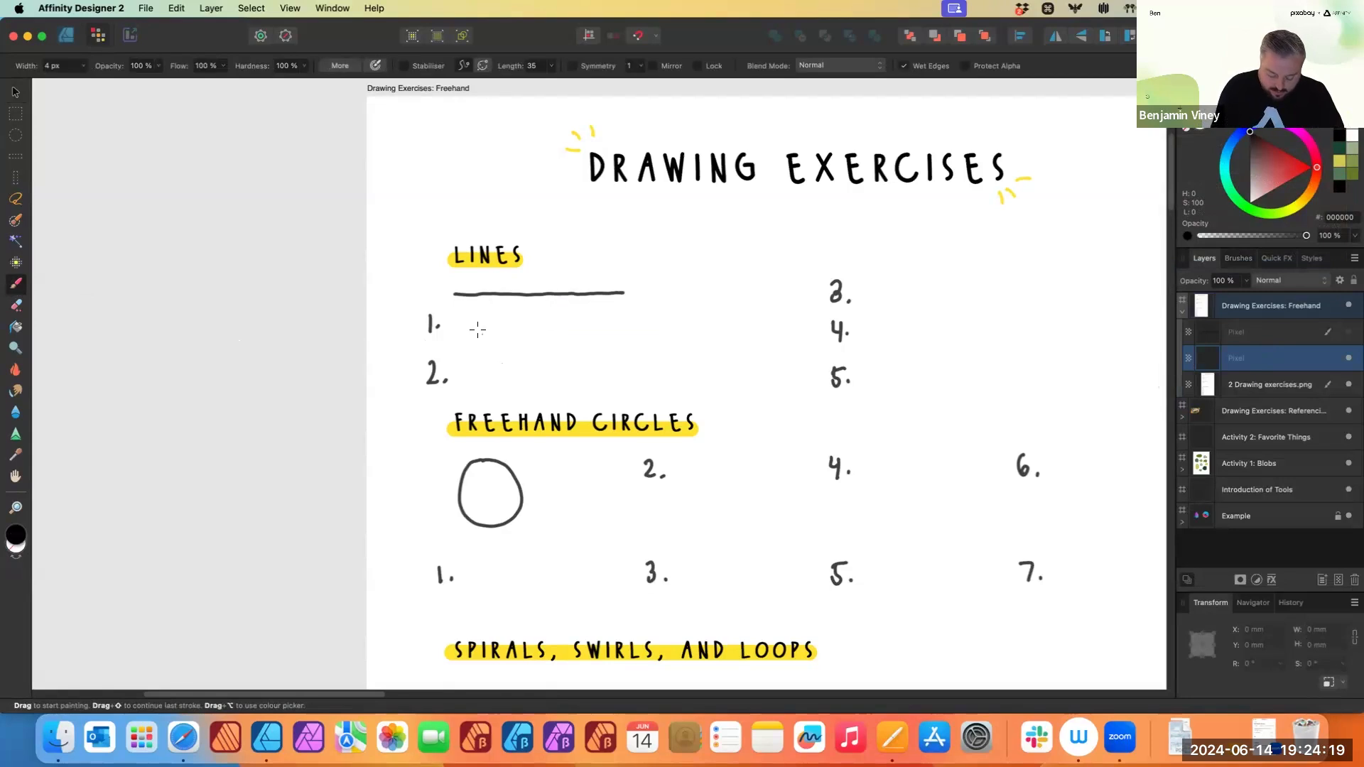
- Paint thin freehand lines beside exercises 1 and 2 in the Lines section
{"action": "left_click_drag", "start_coordinate": [470, 328], "coordinate": [668, 323]}
{"action": "left_click_drag", "start_coordinate": [479, 371], "coordinate": [656, 364]}
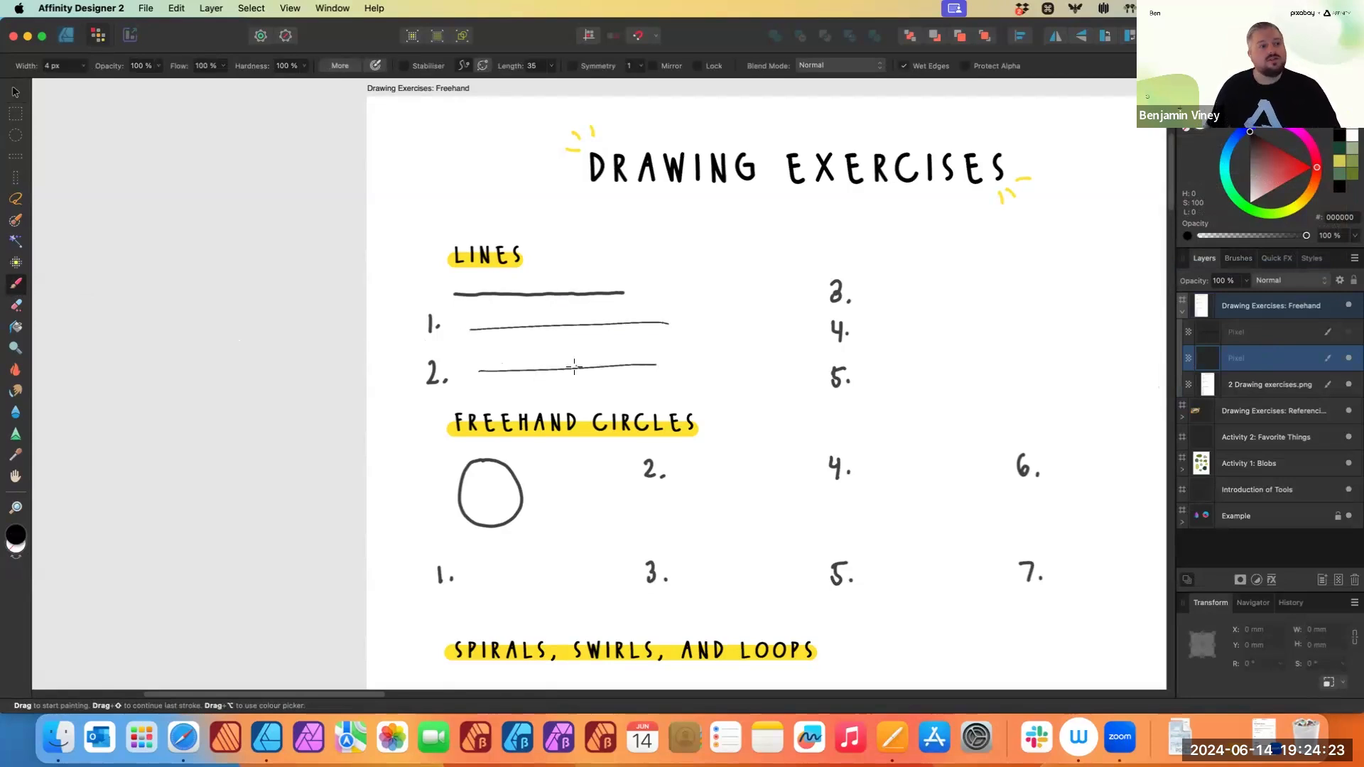
- Set the brush width to 39 px and paint thick lines beside exercises 3 and 4
{"action": "left_click", "coordinate": [83, 65]}
{"action": "left_click_drag", "start_coordinate": [82, 82], "coordinate": [120, 94]}
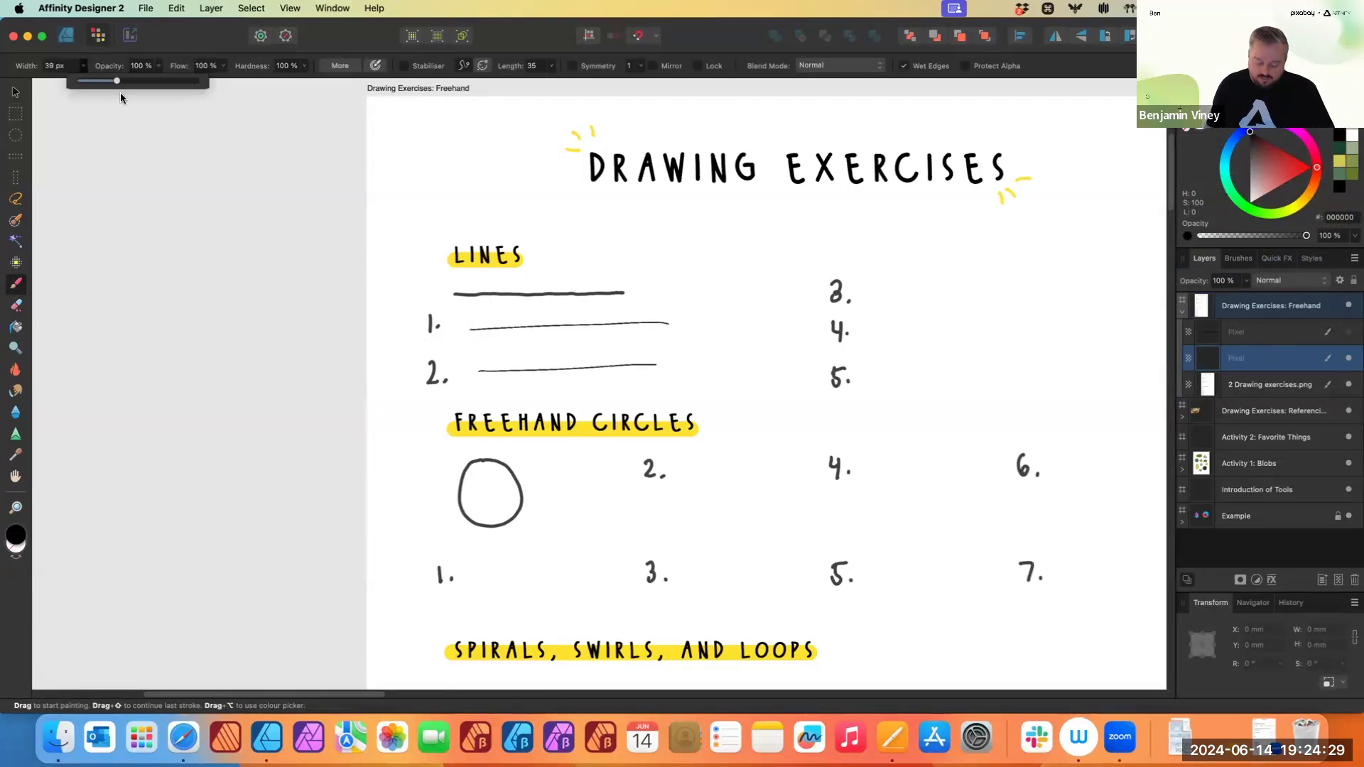
{"action": "left_click_drag", "start_coordinate": [883, 296], "coordinate": [1074, 295]}
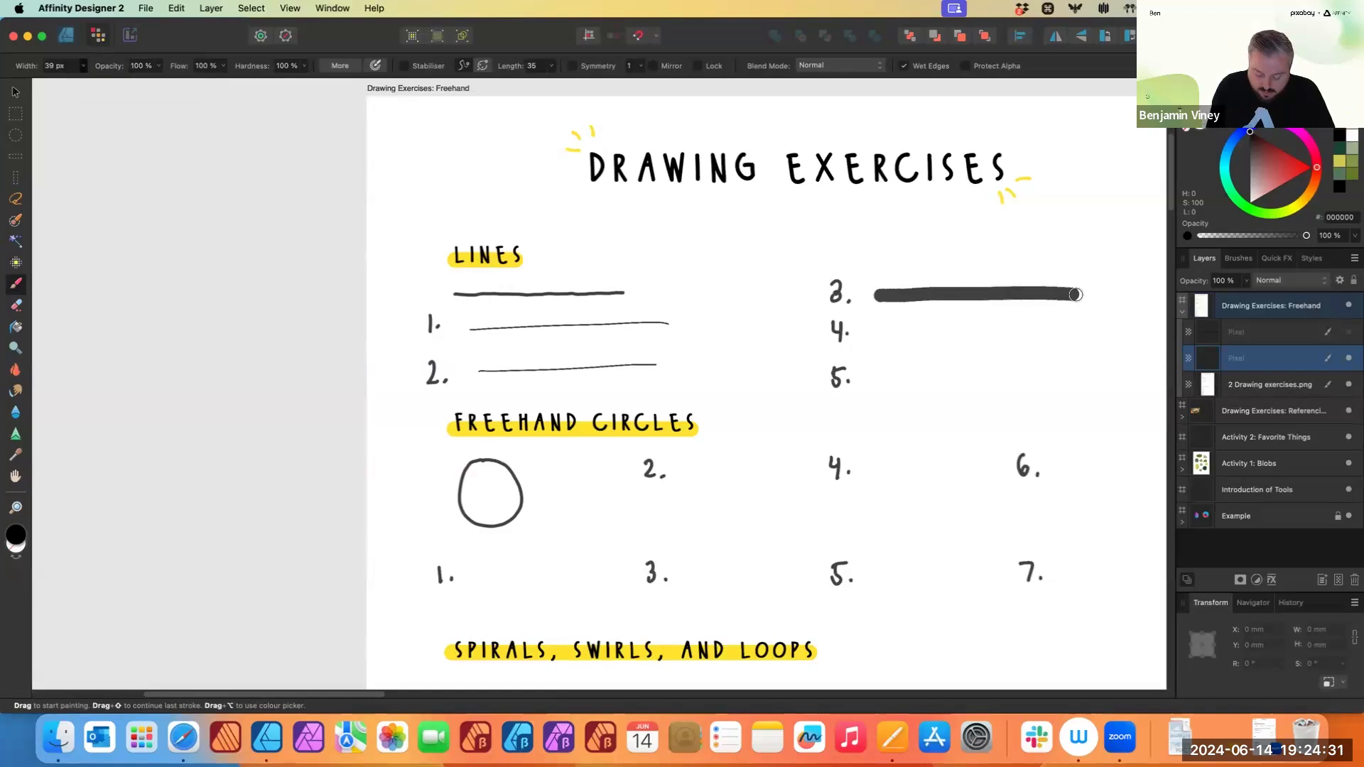
{"action": "left_click_drag", "start_coordinate": [880, 334], "coordinate": [1077, 332]}
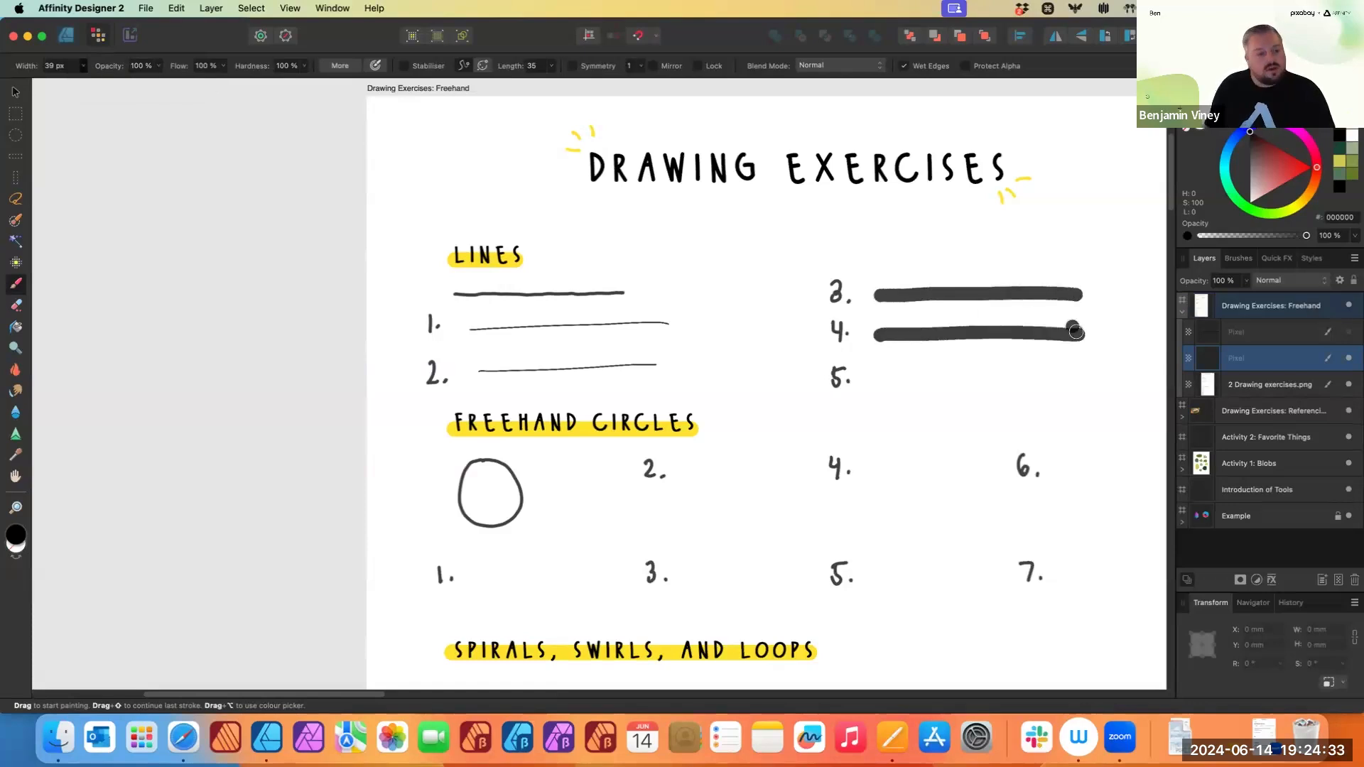
- Set the brush width to 10 px and paint a thin line beside Lines exercise 5
{"action": "left_click", "coordinate": [83, 67]}
{"action": "left_click_drag", "start_coordinate": [80, 84], "coordinate": [49, 86]}
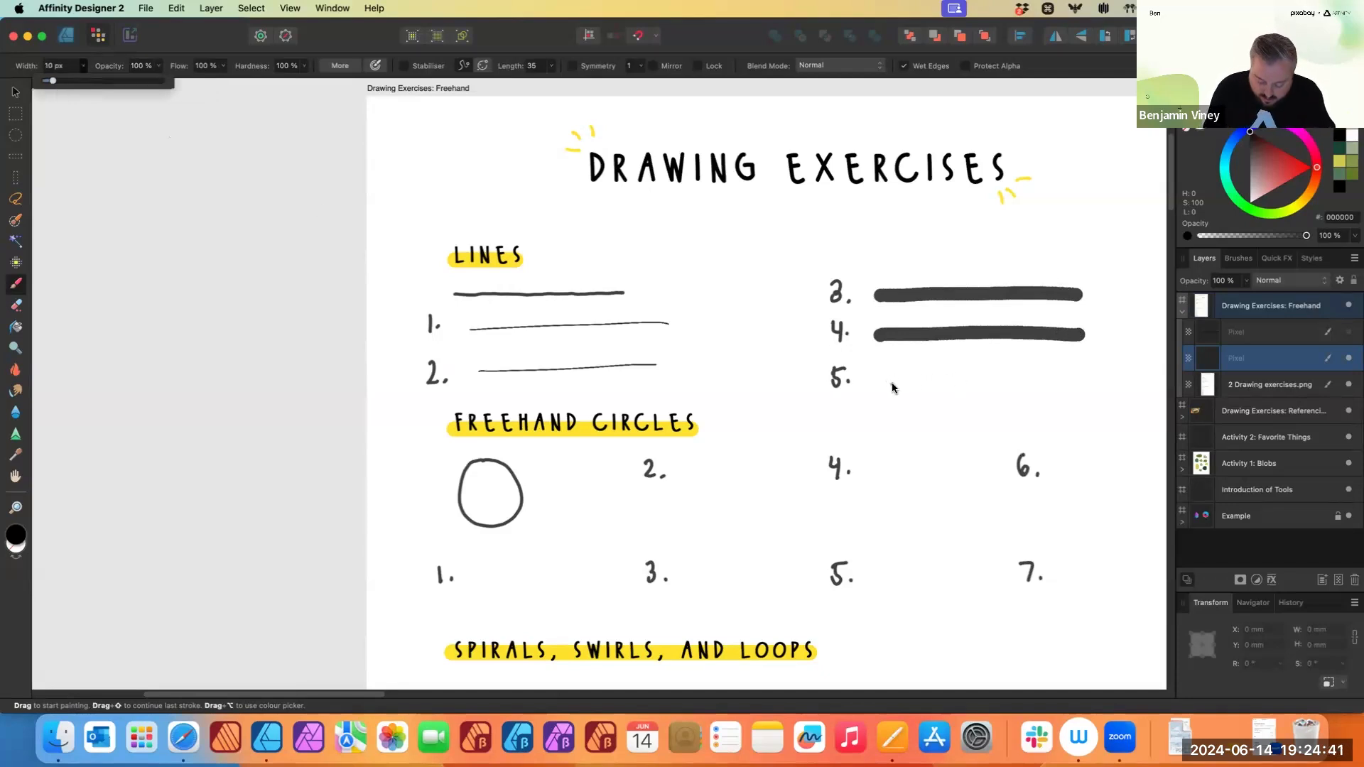
{"action": "left_click_drag", "start_coordinate": [872, 381], "coordinate": [1087, 378]}
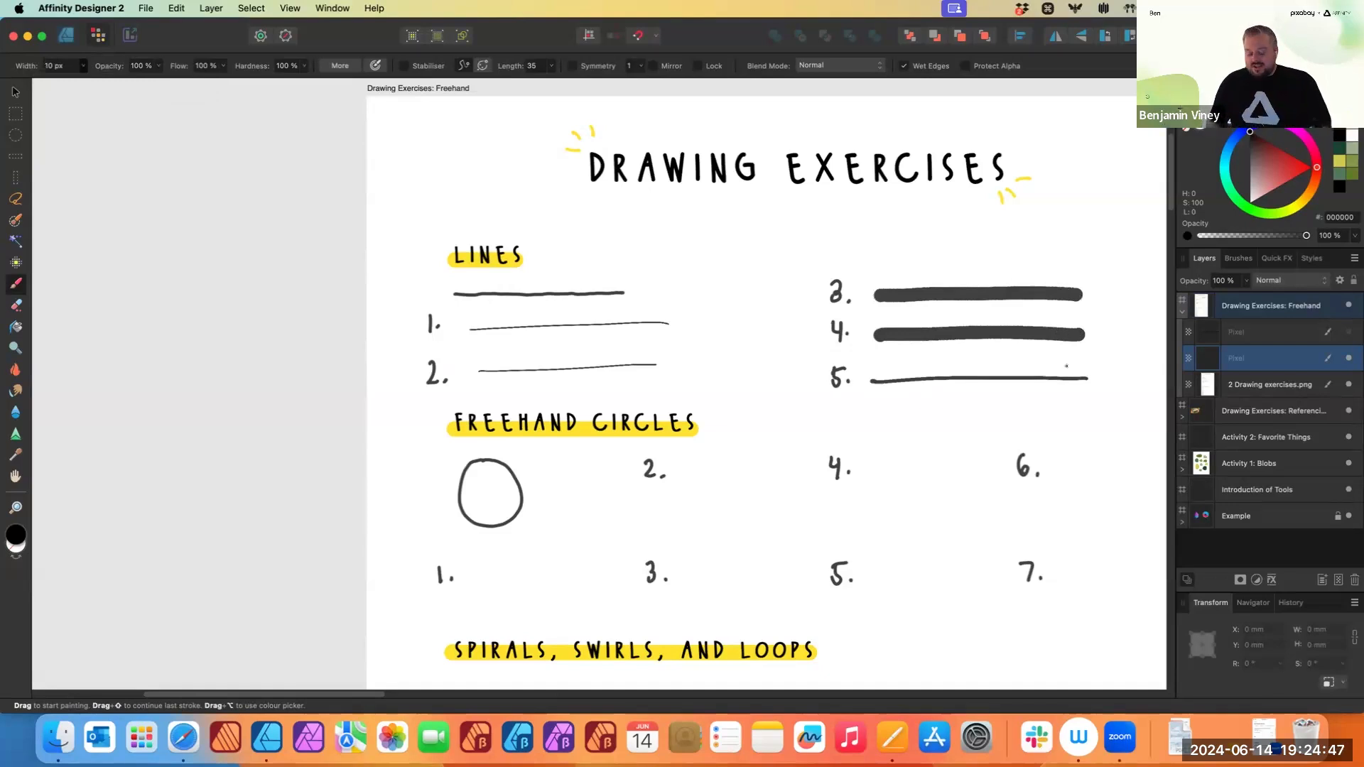
- Undo the last three brush strokes
{"action": "key", "text": "super+z"}
{"action": "key", "text": "super+z"}
{"action": "key", "text": "super+z"}
{"action": "key", "text": "super+z"}
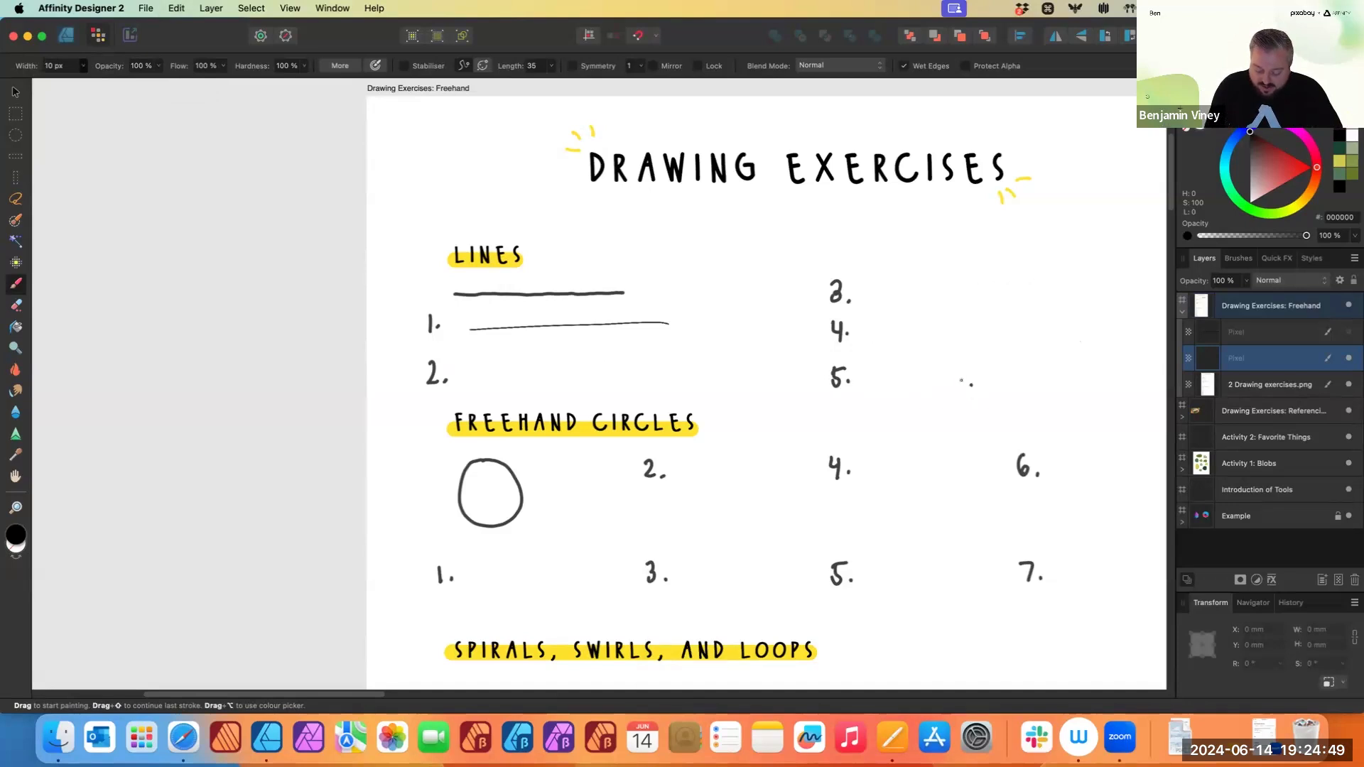
- Paint a thin line beside Lines exercise 2, undo it and repaint it
{"action": "left_click_drag", "start_coordinate": [473, 377], "coordinate": [659, 384]}
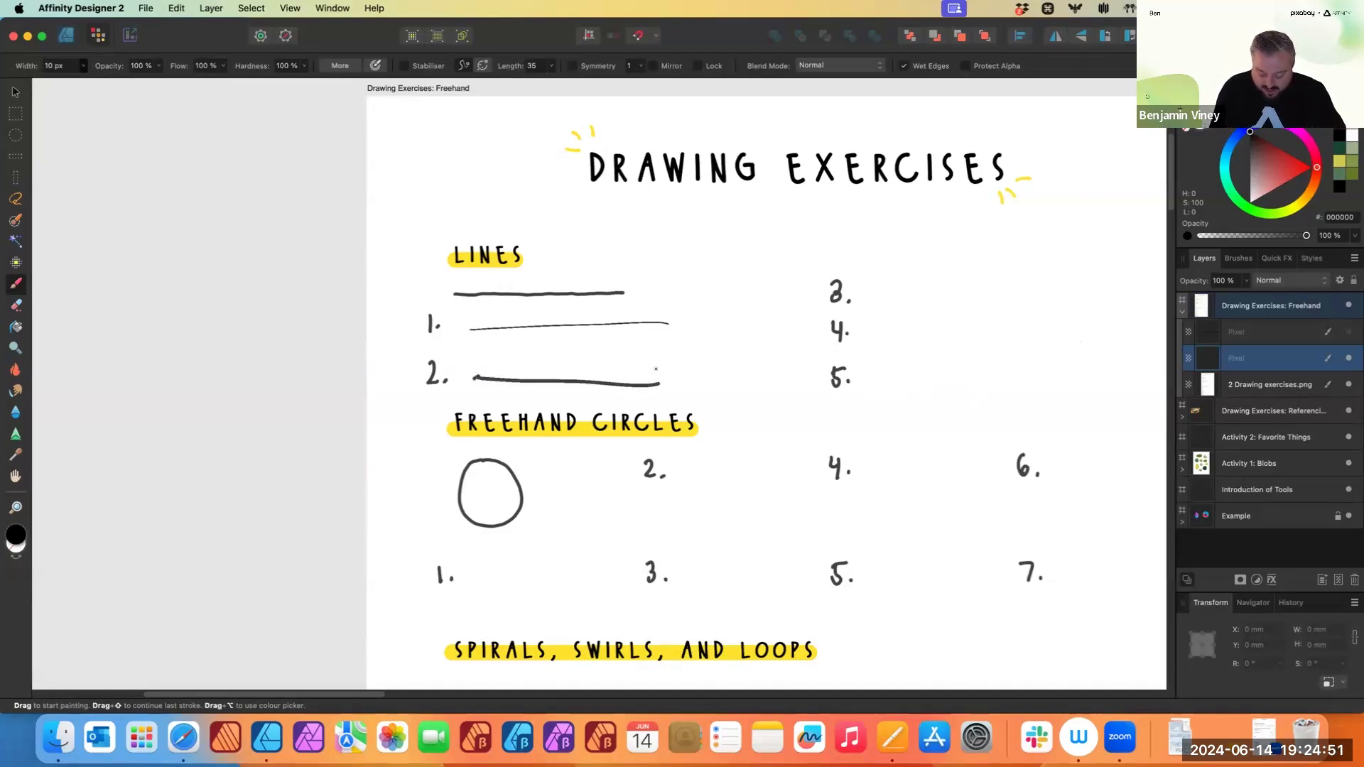
{"action": "key", "text": "super+z"}
{"action": "left_click_drag", "start_coordinate": [471, 379], "coordinate": [686, 358]}
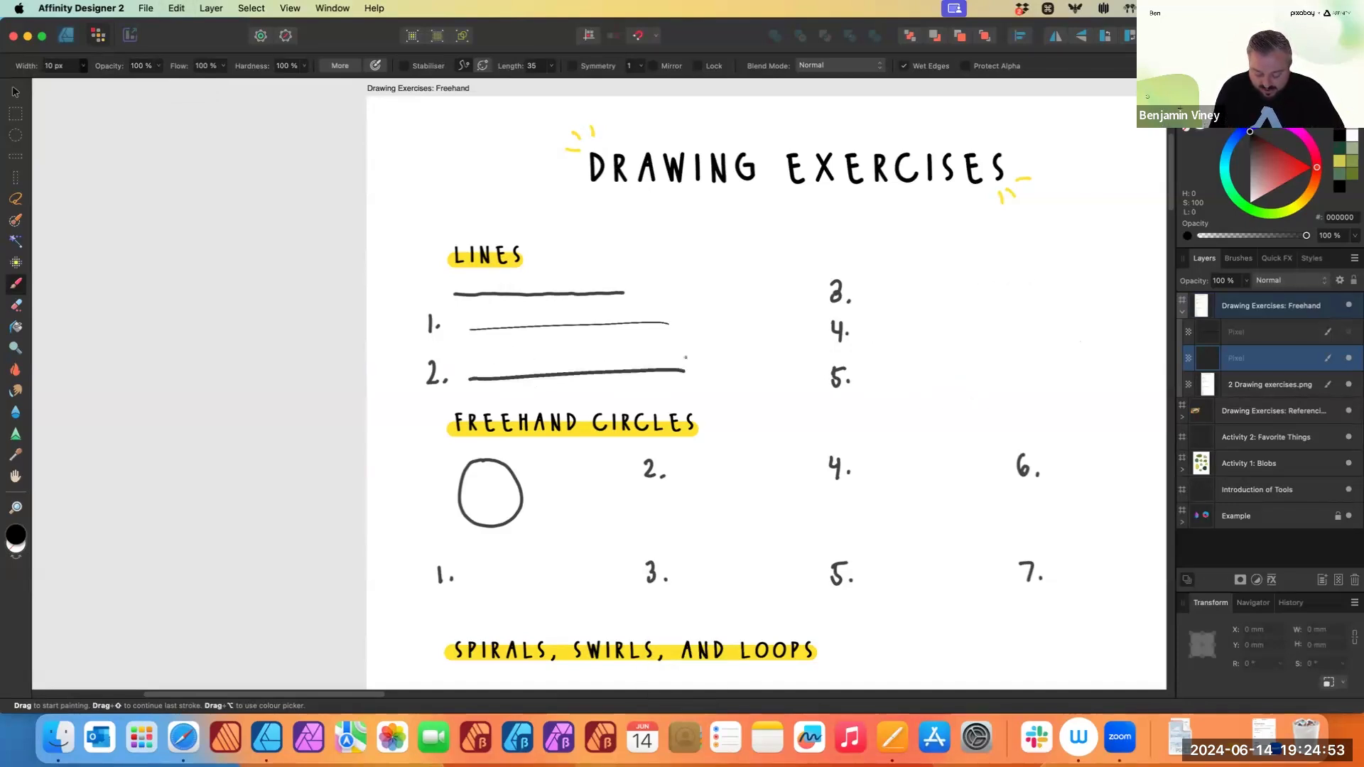
{"action": "left_click_drag", "start_coordinate": [882, 294], "coordinate": [1064, 290]}
{"action": "left_click_drag", "start_coordinate": [873, 334], "coordinate": [1066, 328]}
{"action": "left_click_drag", "start_coordinate": [881, 382], "coordinate": [1079, 363]}
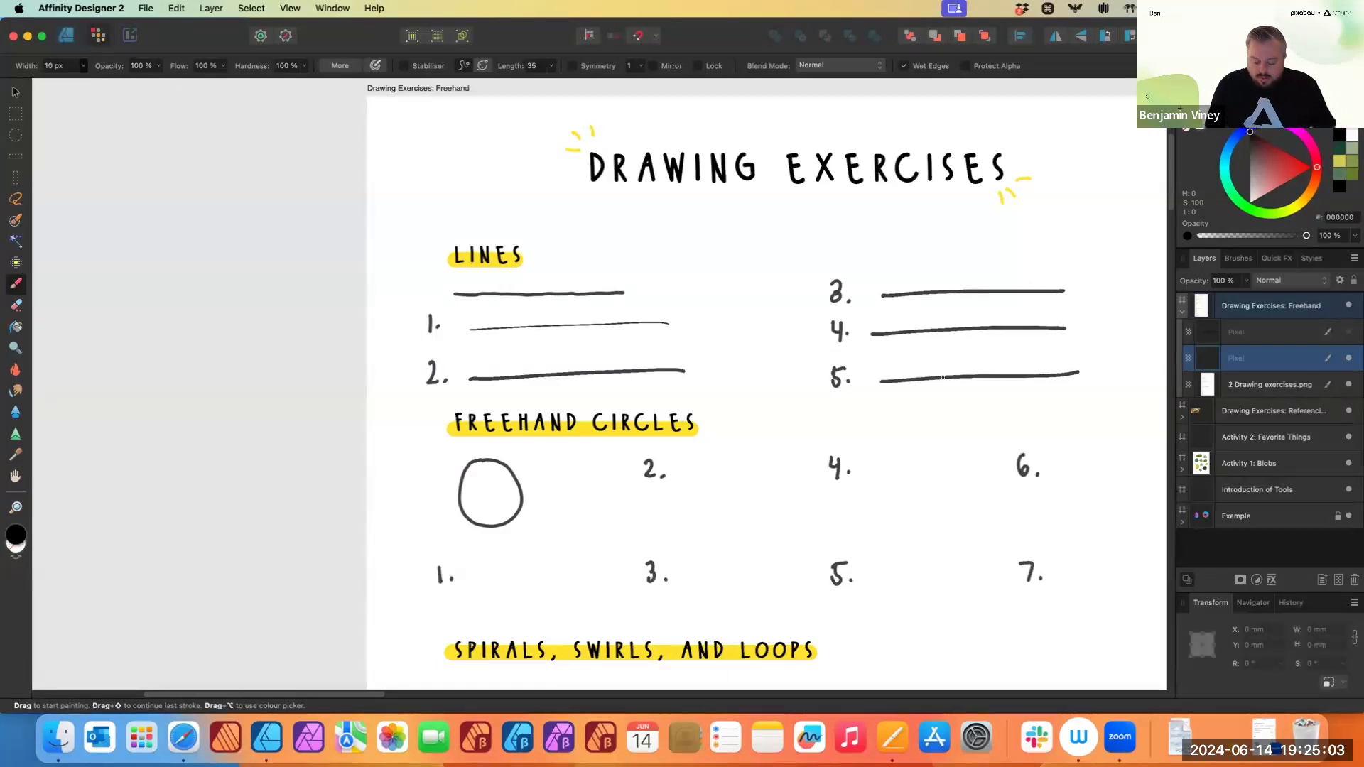
{"action": "key", "text": "super+z"}
{"action": "key", "text": "super+z"}
{"action": "key", "text": "super+z"}
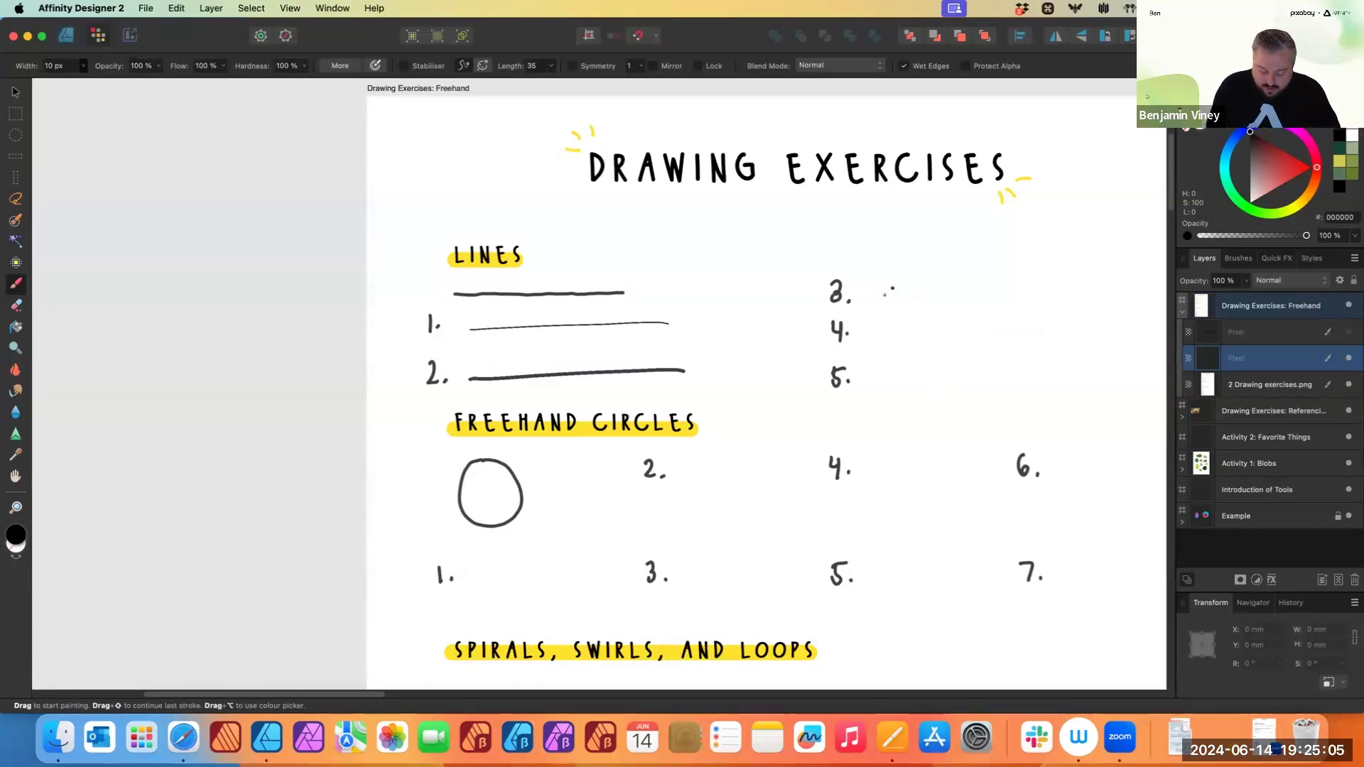
- Paint thin freehand lines beside Lines exercises 3, 4 and 5
{"action": "left_click_drag", "start_coordinate": [878, 299], "coordinate": [1083, 296]}
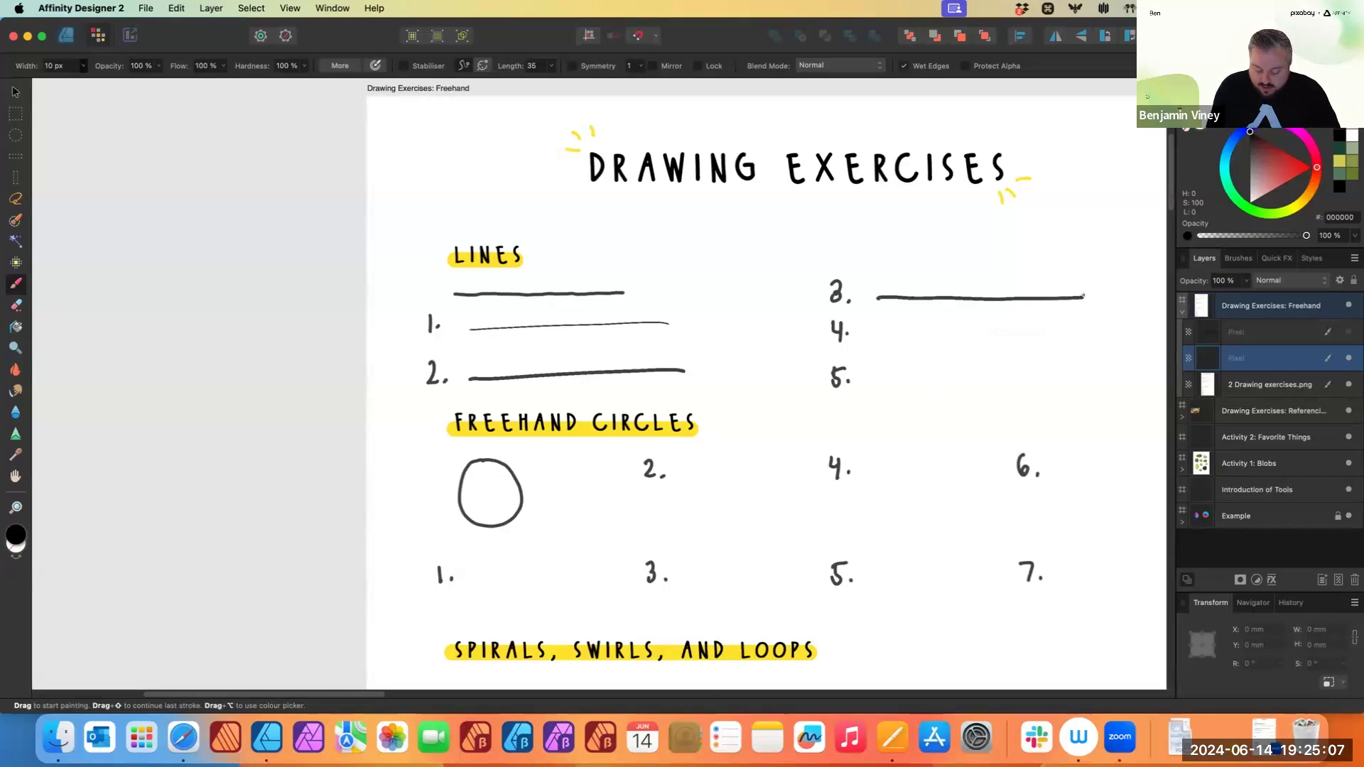
{"action": "left_click_drag", "start_coordinate": [896, 341], "coordinate": [1097, 349]}
{"action": "left_click_drag", "start_coordinate": [876, 385], "coordinate": [1100, 388]}
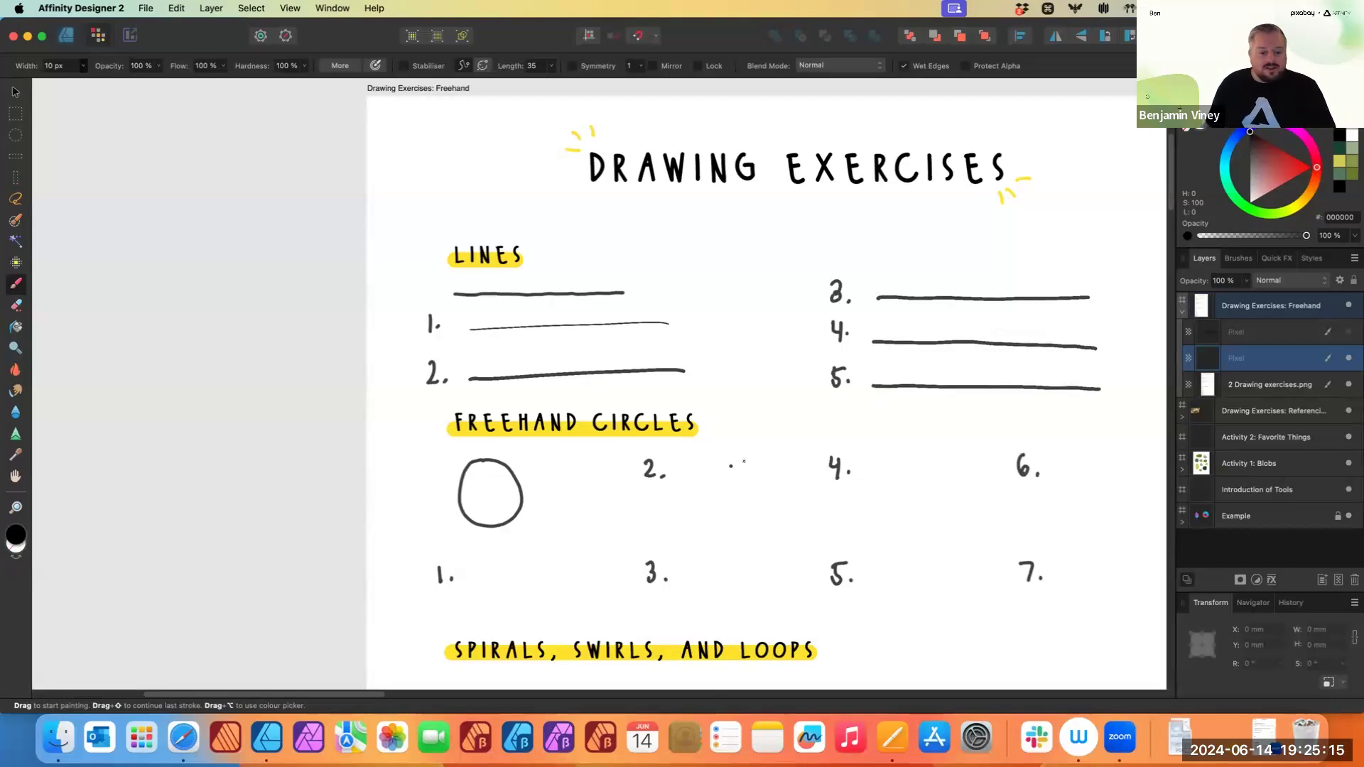
- Draw a freehand circle beside exercise 1 in the Freehand Circles section
{"action": "mouse_move", "coordinate": [754, 484]}
{"action": "left_mouse_down"}
{"action": "mouse_move", "coordinate": [795, 434]}
{"action": "mouse_move", "coordinate": [771, 395]}
{"action": "left_mouse_up"}
{"action": "scroll", "coordinate": [582, 448], "scroll_direction": "up", "scroll_amount": 2}
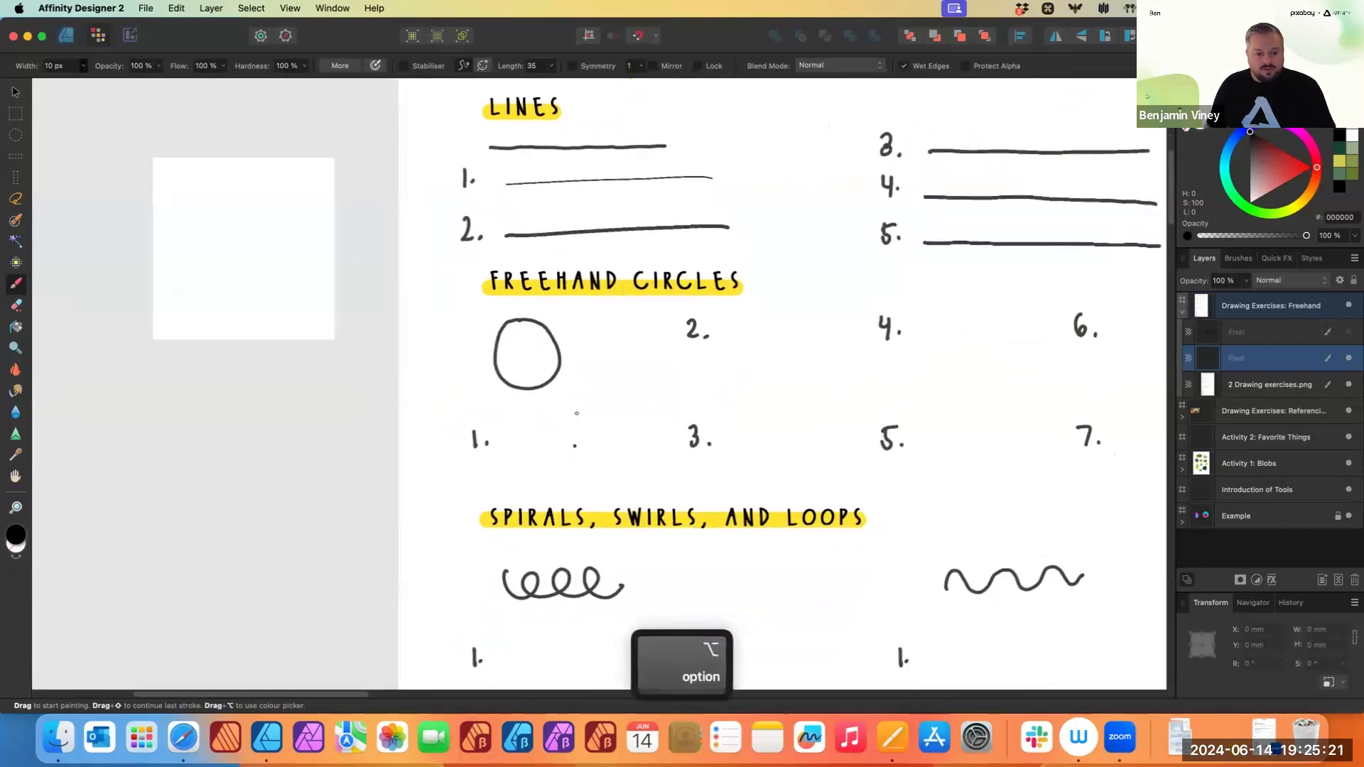
{"action": "scroll", "coordinate": [527, 388], "scroll_direction": "up", "scroll_amount": 1}
{"action": "left_click_drag", "start_coordinate": [556, 398], "coordinate": [534, 340]}
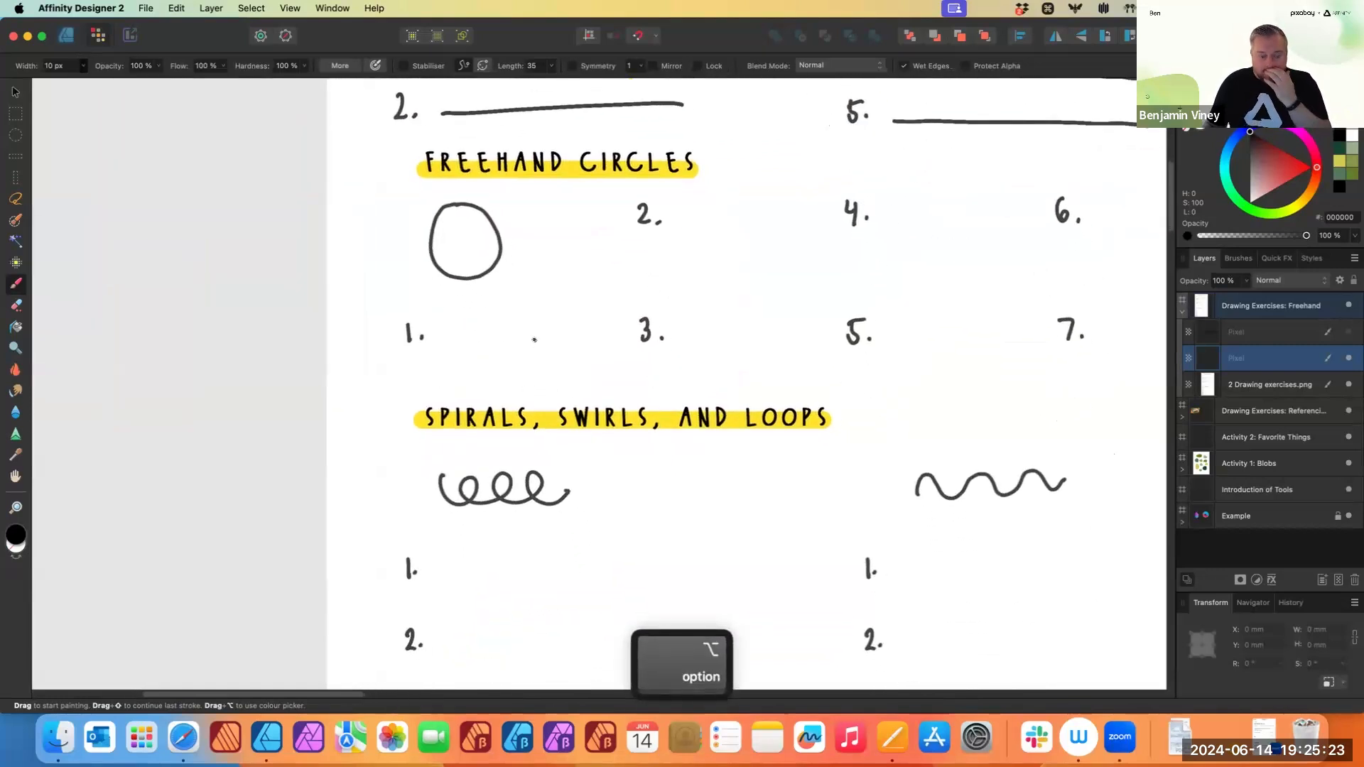
{"action": "left_click", "coordinate": [498, 339]}
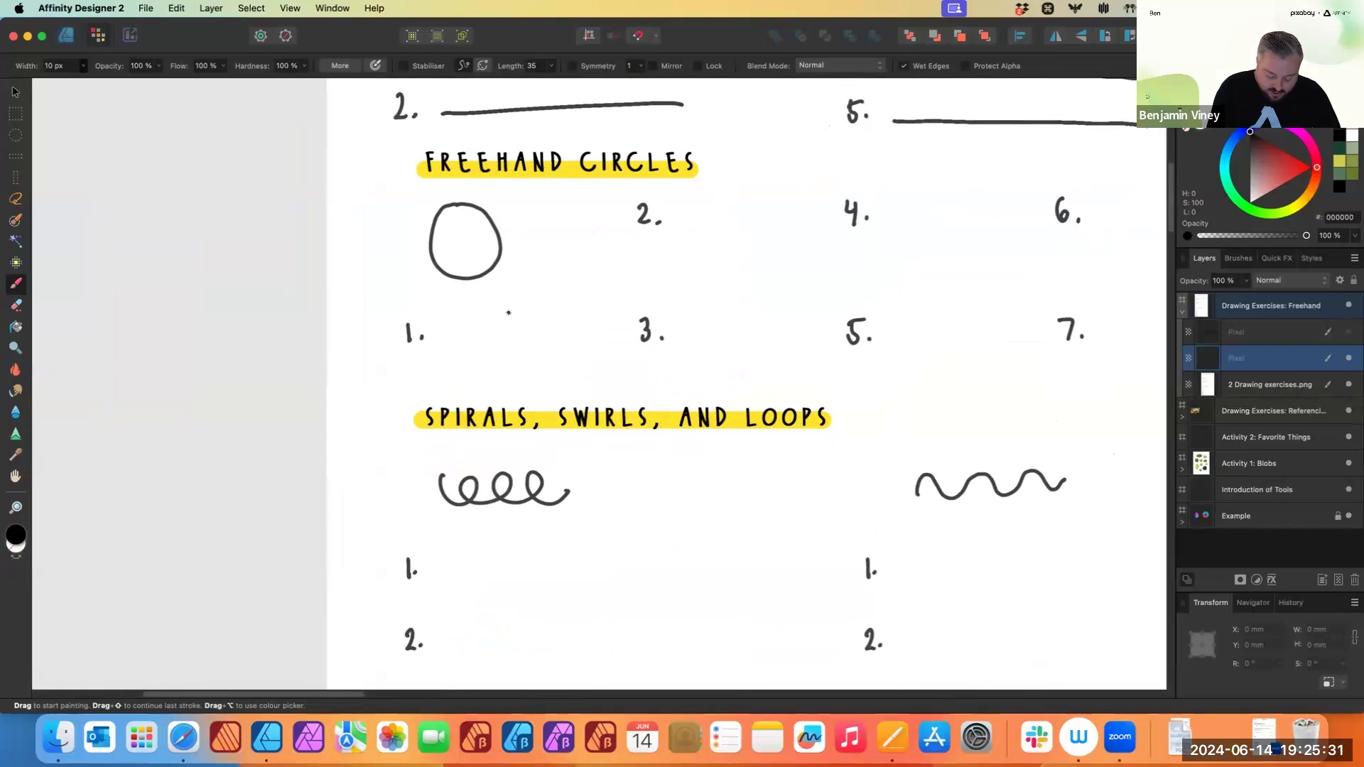
{"action": "mouse_move", "coordinate": [514, 310]}
{"action": "left_mouse_down"}
{"action": "mouse_move", "coordinate": [478, 337]}
{"action": "mouse_move", "coordinate": [507, 377]}
{"action": "mouse_move", "coordinate": [557, 348]}
{"action": "mouse_move", "coordinate": [504, 312]}
{"action": "left_mouse_up"}
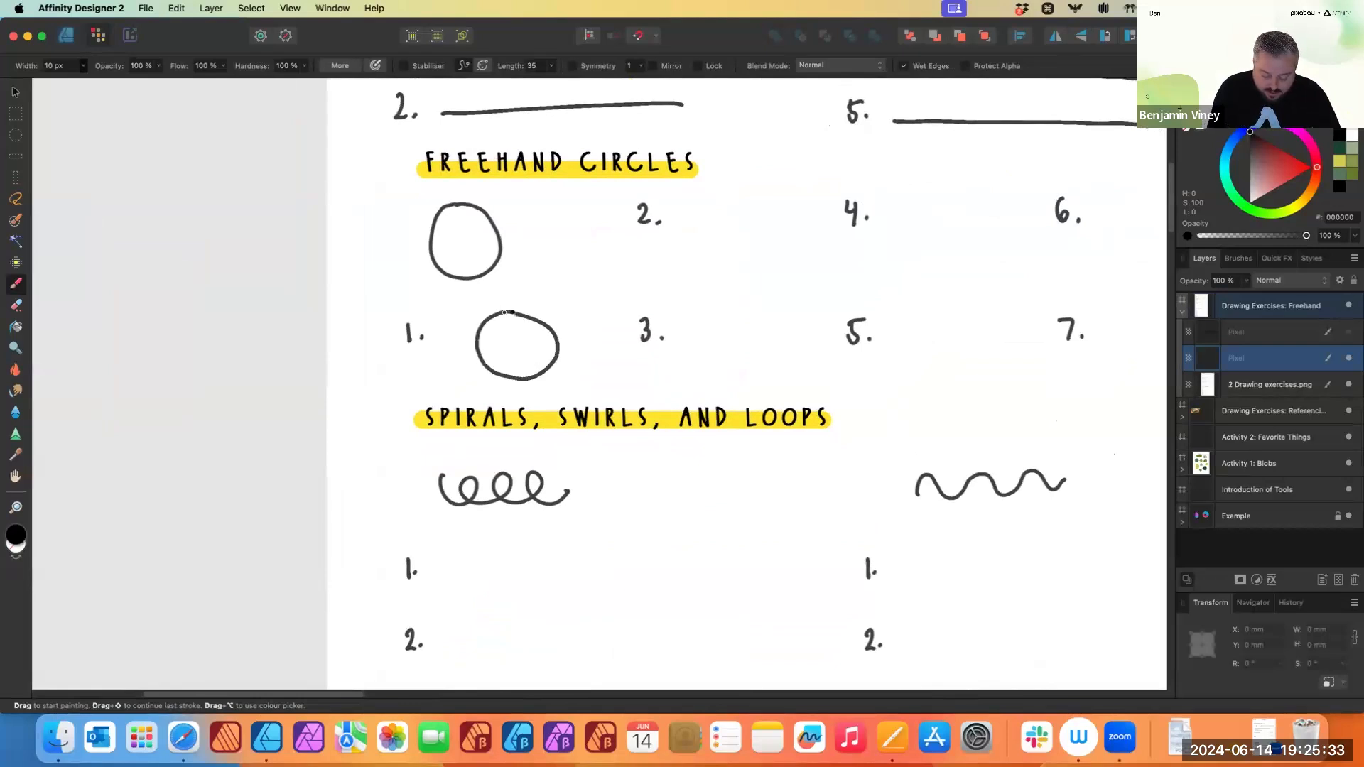
- Draw freehand circles beside circle exercises 2, 3, 4 and 5, redrawing the third circle once
{"action": "mouse_move", "coordinate": [724, 198]}
{"action": "left_mouse_down"}
{"action": "mouse_move", "coordinate": [743, 257]}
{"action": "mouse_move", "coordinate": [729, 194]}
{"action": "left_mouse_up"}
{"action": "mouse_move", "coordinate": [706, 313]}
{"action": "left_mouse_down"}
{"action": "mouse_move", "coordinate": [755, 363]}
{"action": "mouse_move", "coordinate": [703, 311]}
{"action": "left_mouse_up"}
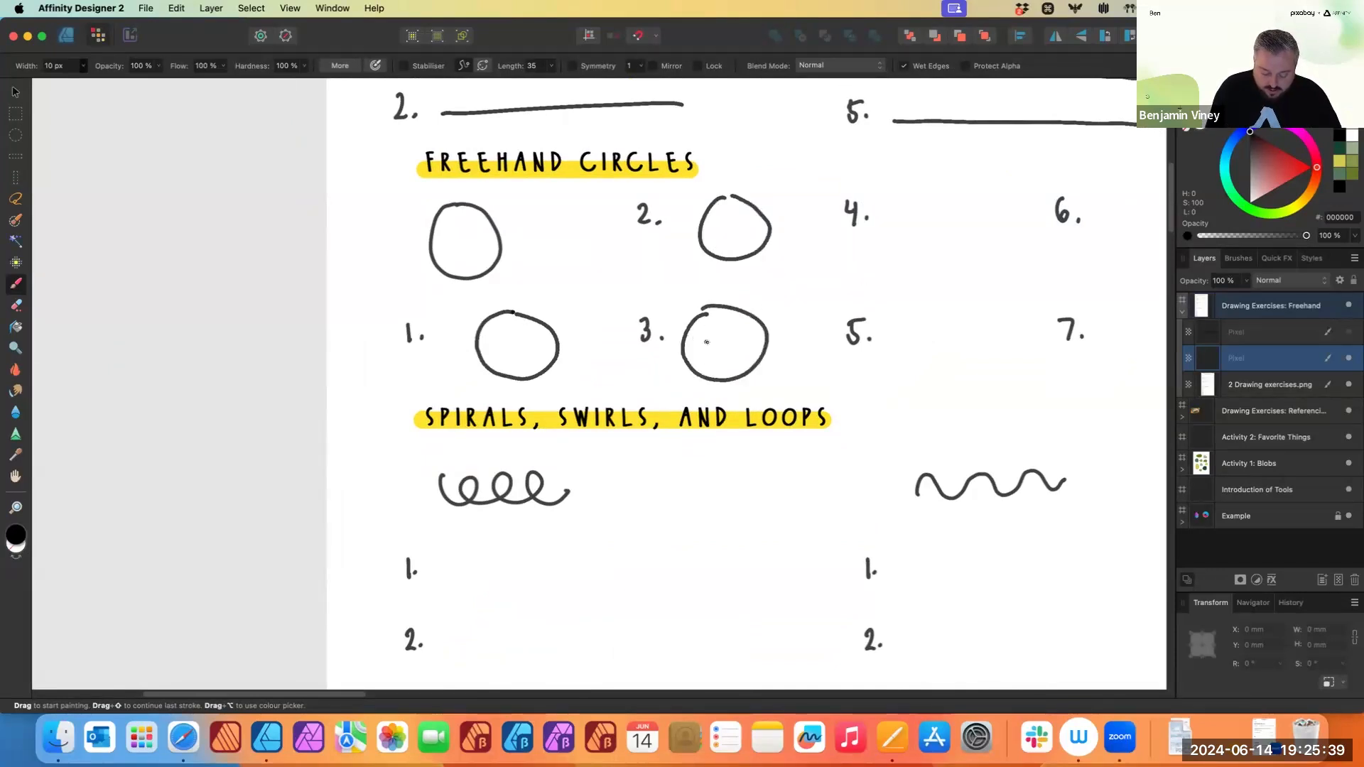
{"action": "key", "text": "super+z"}
{"action": "mouse_move", "coordinate": [721, 308]}
{"action": "left_mouse_down"}
{"action": "mouse_move", "coordinate": [755, 367]}
{"action": "mouse_move", "coordinate": [714, 313]}
{"action": "left_mouse_up"}
{"action": "mouse_move", "coordinate": [957, 196]}
{"action": "left_mouse_down"}
{"action": "mouse_move", "coordinate": [929, 245]}
{"action": "mouse_move", "coordinate": [957, 198]}
{"action": "left_mouse_up"}
{"action": "mouse_move", "coordinate": [943, 323]}
{"action": "left_mouse_down"}
{"action": "mouse_move", "coordinate": [912, 341]}
{"action": "mouse_move", "coordinate": [945, 320]}
{"action": "left_mouse_up"}
- Draw freehand circles beside circle exercises 6 and 7, redrawing the sixth circle once
{"action": "left_click_drag", "start_coordinate": [980, 420], "coordinate": [686, 447]}
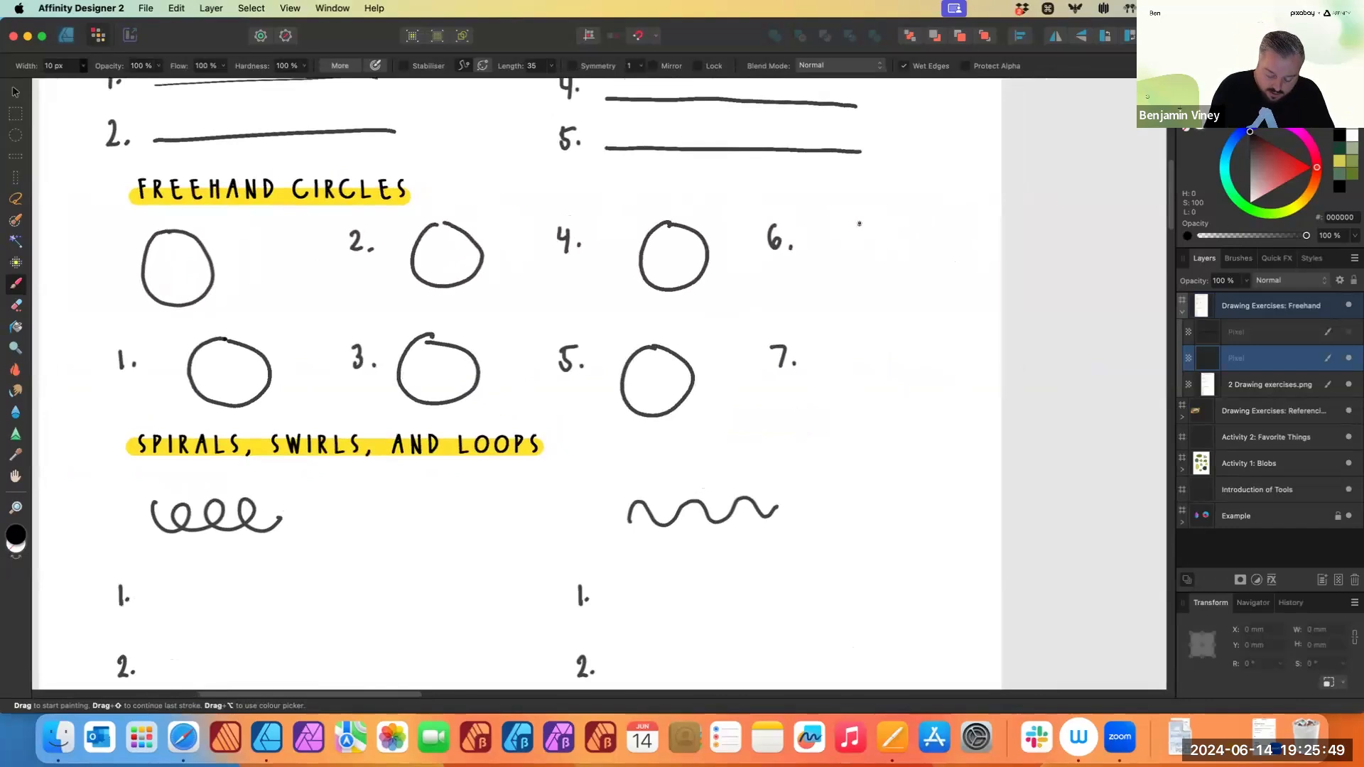
{"action": "left_click_drag", "start_coordinate": [861, 221], "coordinate": [886, 226]}
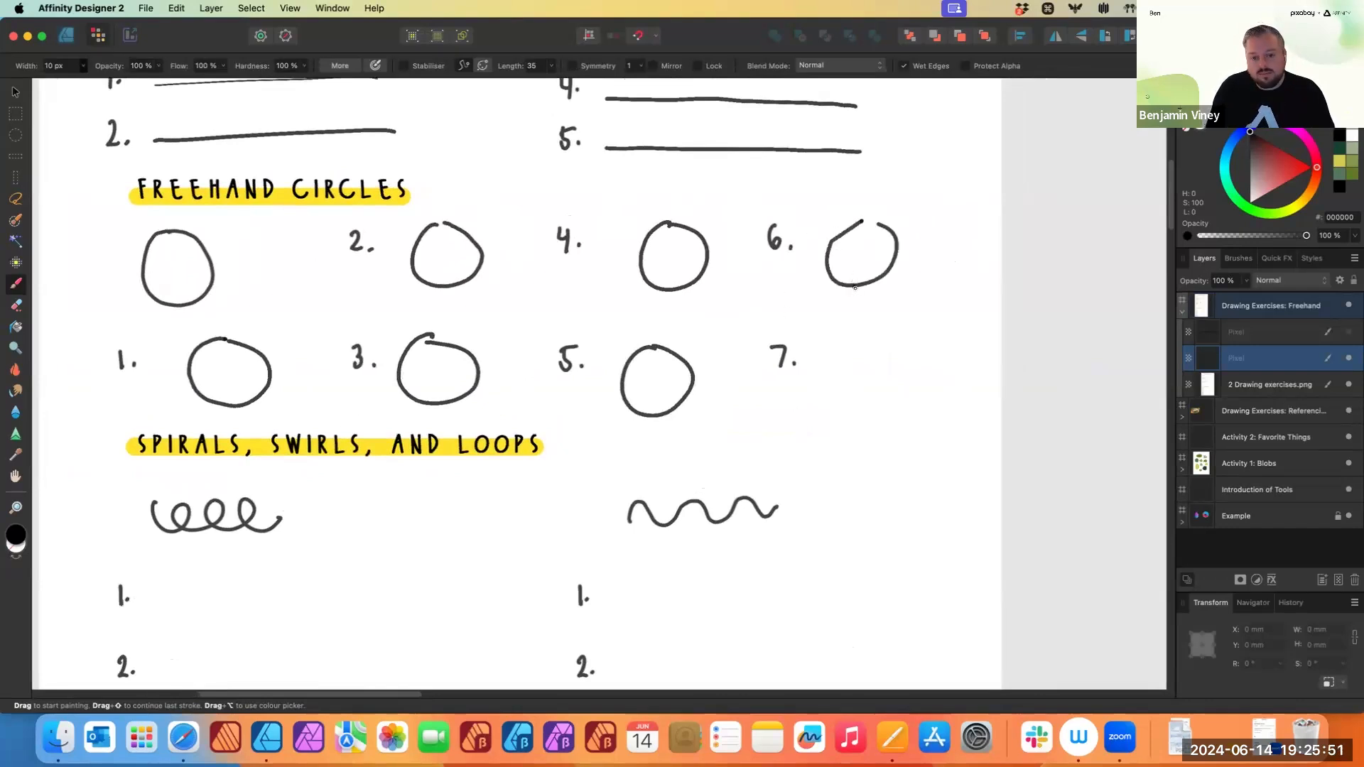
{"action": "key", "text": "super+z"}
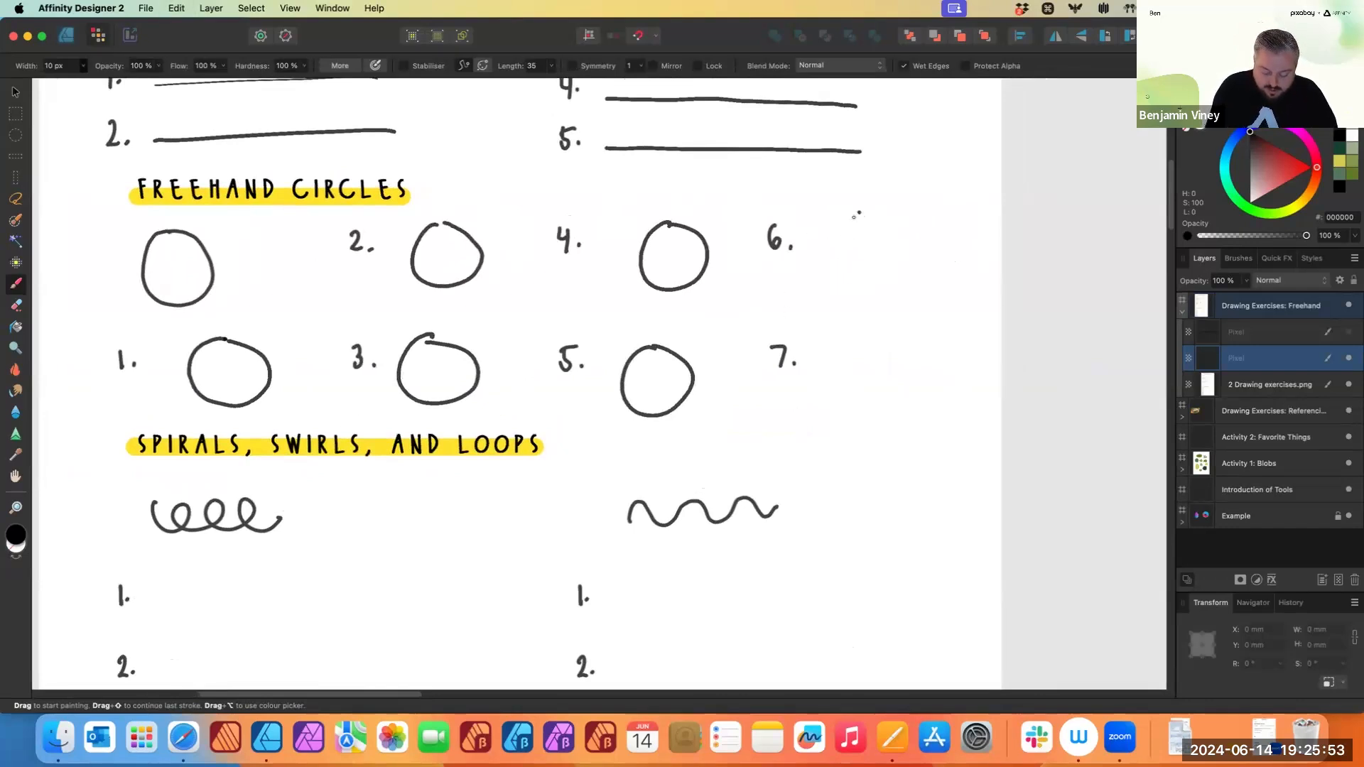
{"action": "mouse_move", "coordinate": [858, 221]}
{"action": "left_mouse_down"}
{"action": "mouse_move", "coordinate": [835, 255]}
{"action": "mouse_move", "coordinate": [863, 218]}
{"action": "left_mouse_up"}
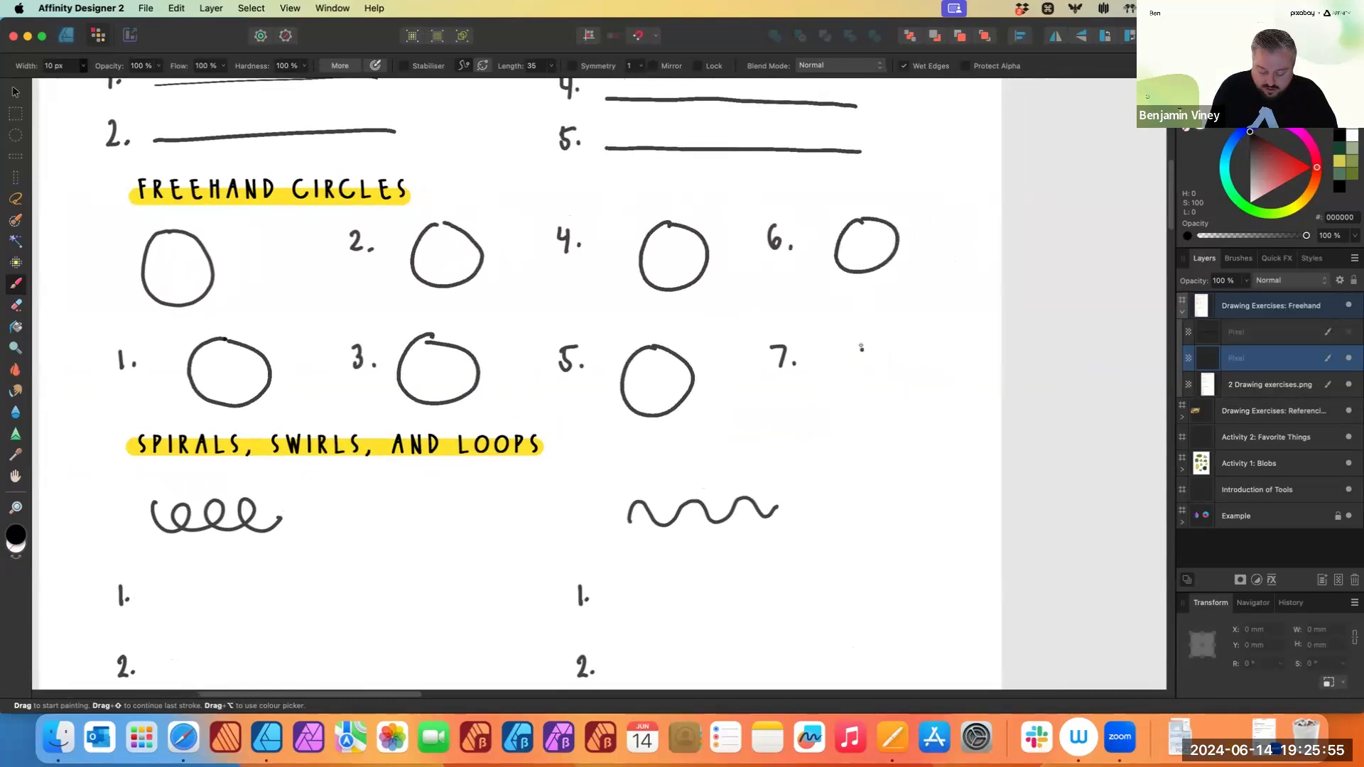
{"action": "left_click_drag", "start_coordinate": [843, 349], "coordinate": [835, 367]}
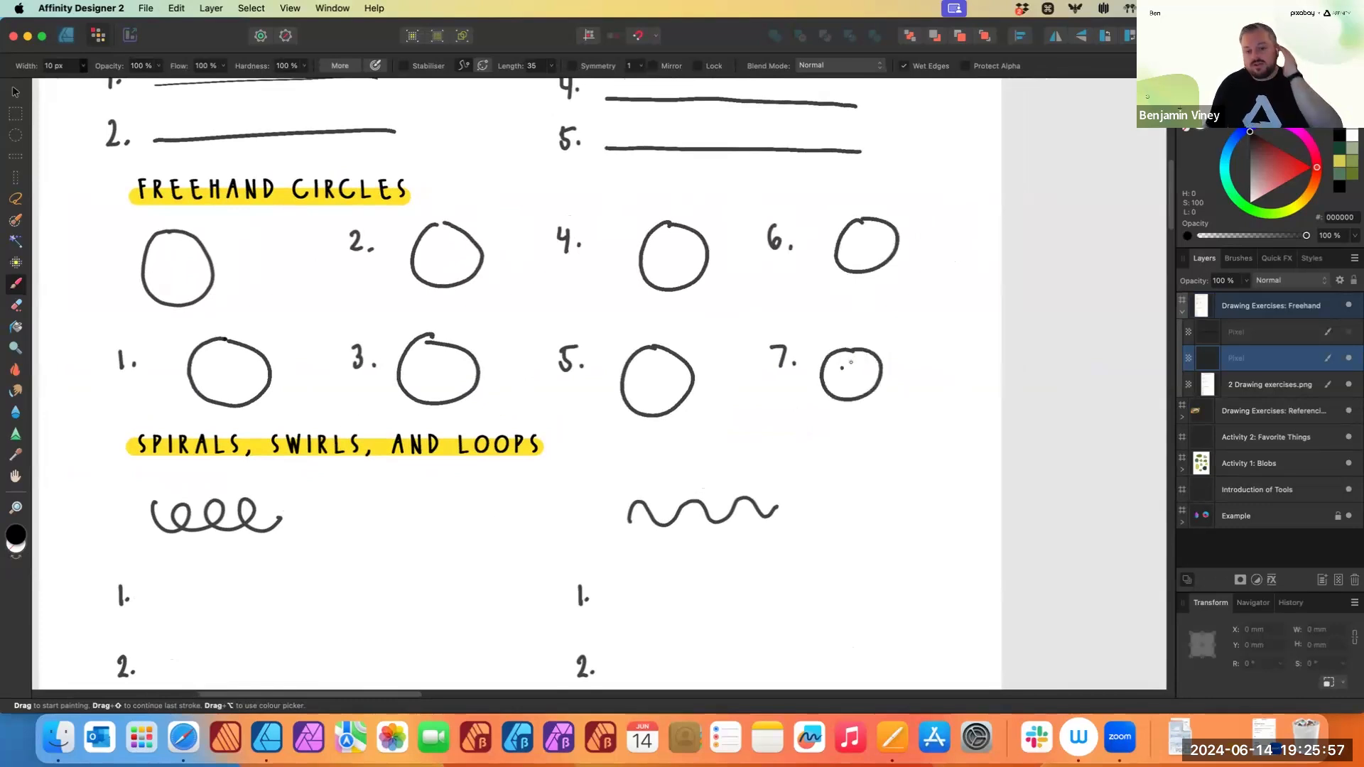
{"action": "left_click", "coordinate": [780, 422]}
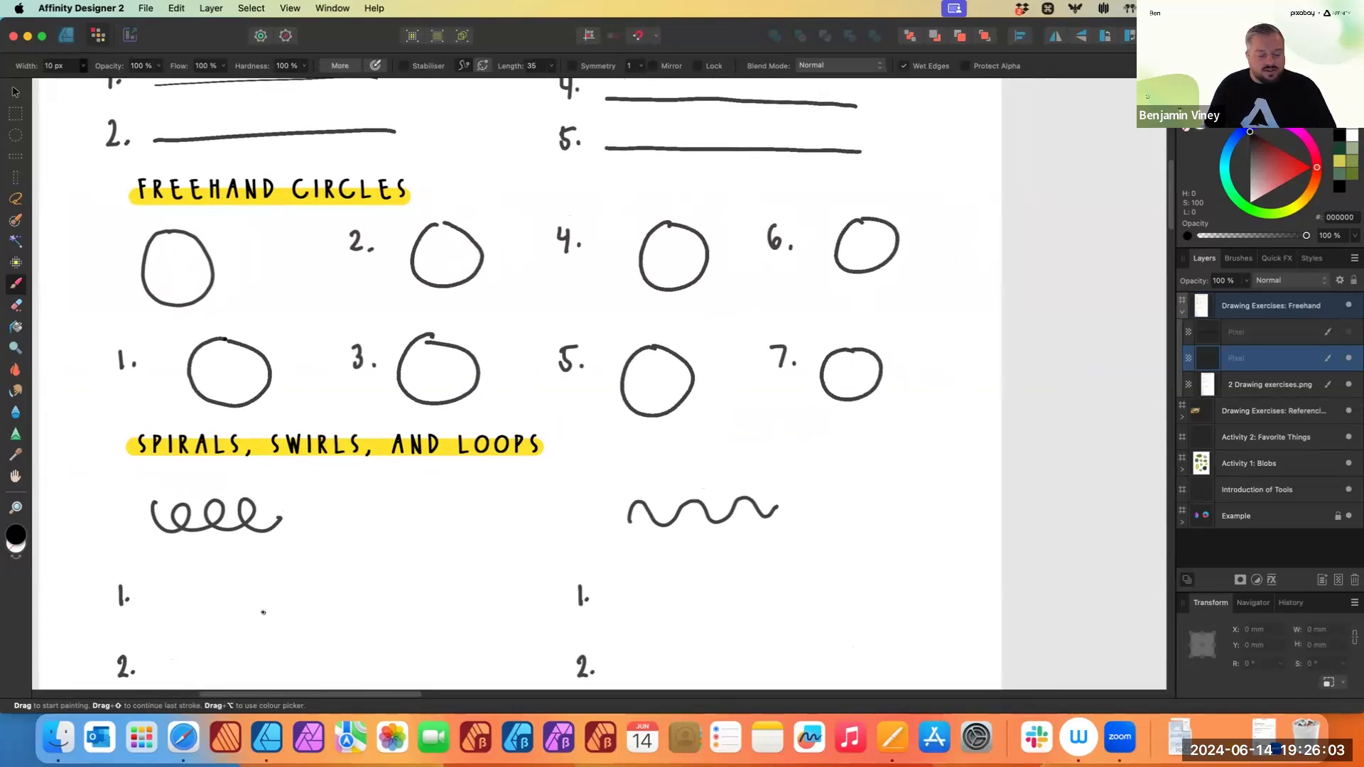
{"action": "scroll", "coordinate": [263, 607], "scroll_direction": "down", "scroll_amount": 5}
{"action": "scroll", "coordinate": [288, 576], "scroll_direction": "left", "scroll_amount": 4}
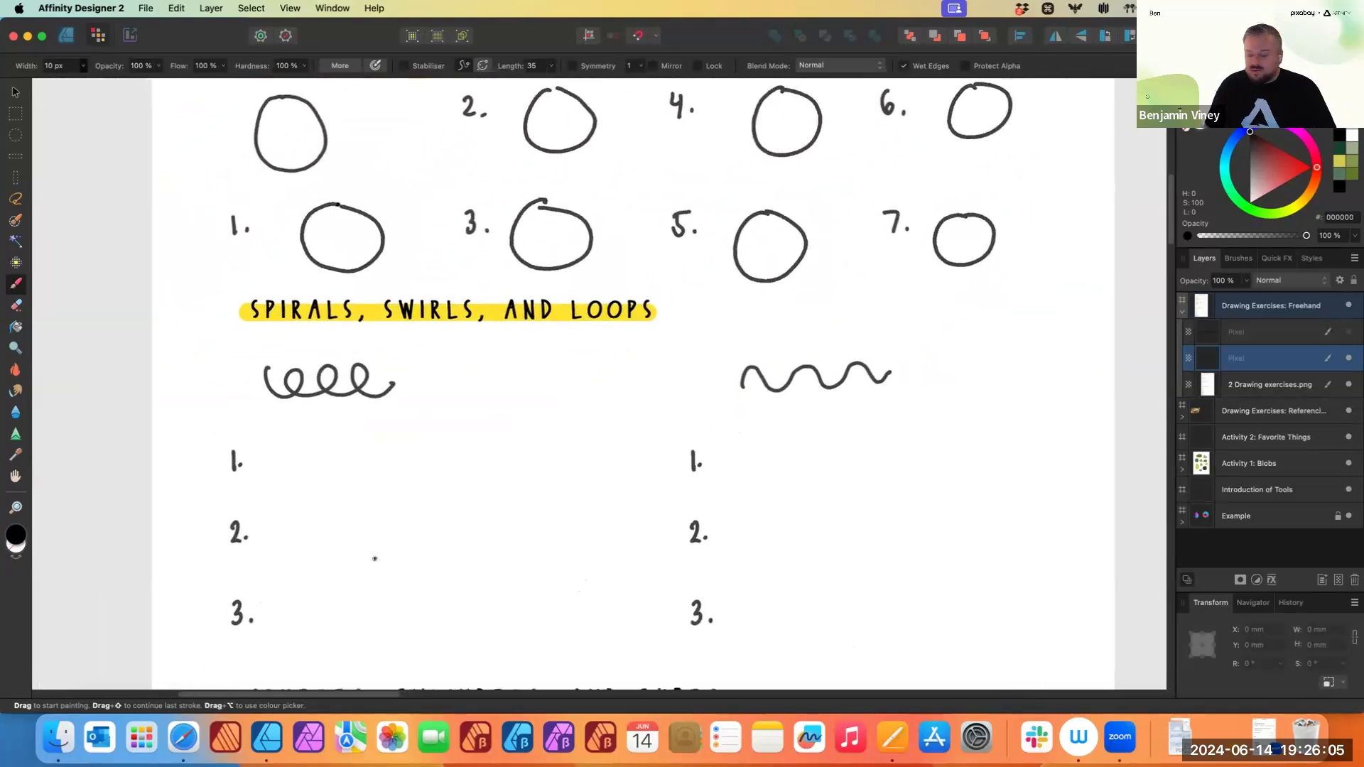
{"action": "scroll", "coordinate": [378, 545], "scroll_direction": "down", "scroll_amount": 5}
{"action": "scroll", "coordinate": [378, 546], "scroll_direction": "left", "scroll_amount": 5}
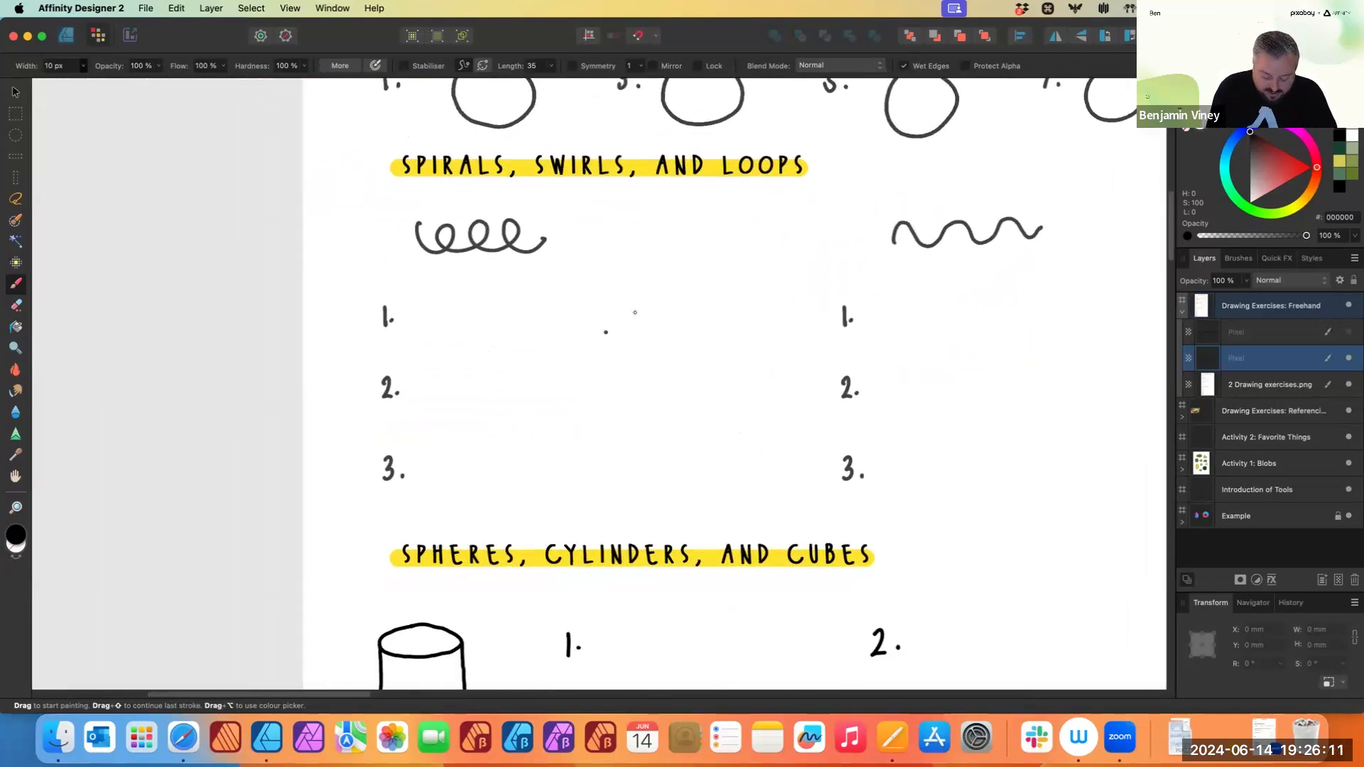
{"action": "mouse_move", "coordinate": [437, 312]}
{"action": "left_mouse_down"}
{"action": "mouse_move", "coordinate": [500, 310]}
{"action": "mouse_move", "coordinate": [510, 333]}
{"action": "mouse_move", "coordinate": [617, 297]}
{"action": "left_mouse_up"}
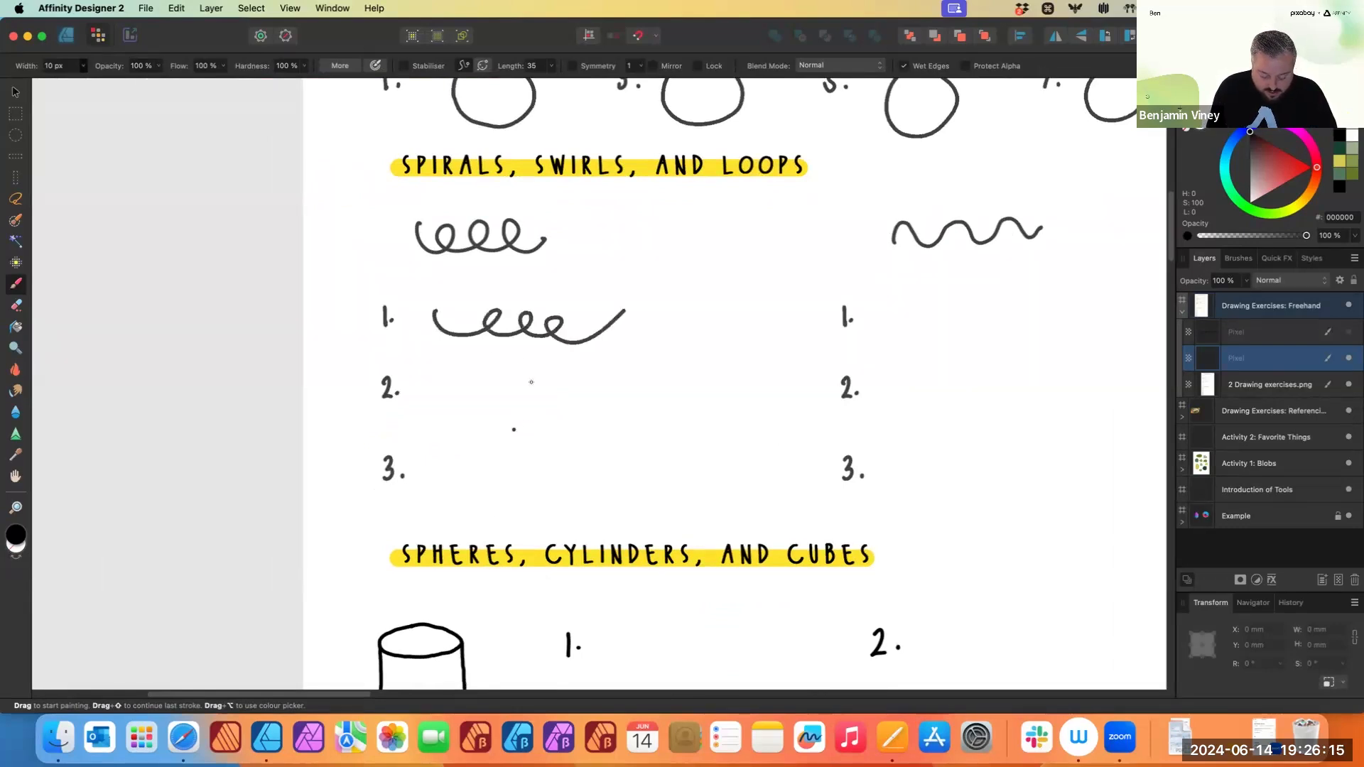
{"action": "mouse_move", "coordinate": [430, 379]}
{"action": "left_mouse_down"}
{"action": "mouse_move", "coordinate": [444, 399]}
{"action": "mouse_move", "coordinate": [547, 406]}
{"action": "mouse_move", "coordinate": [603, 383]}
{"action": "left_mouse_up"}
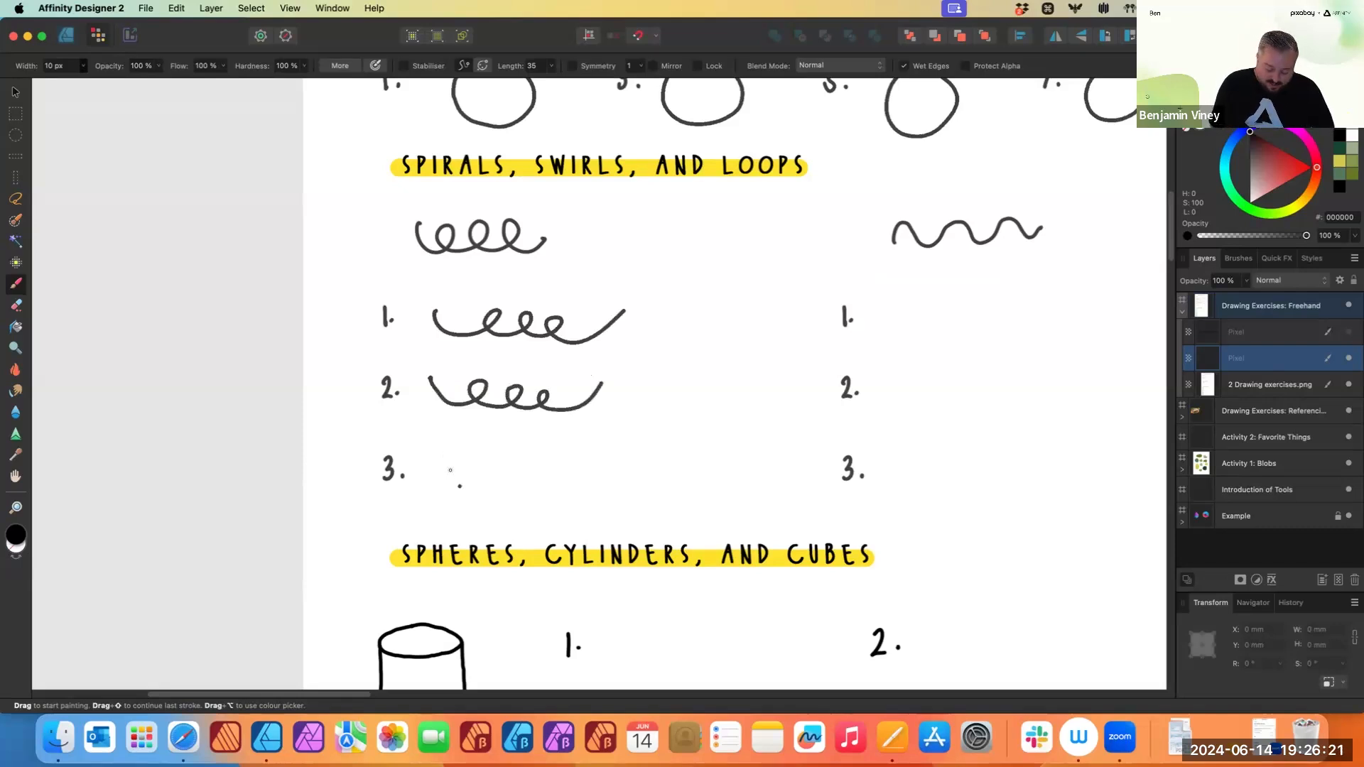
{"action": "mouse_move", "coordinate": [440, 456]}
{"action": "left_mouse_down"}
{"action": "mouse_move", "coordinate": [464, 482]}
{"action": "mouse_move", "coordinate": [472, 465]}
{"action": "mouse_move", "coordinate": [525, 465]}
{"action": "mouse_move", "coordinate": [524, 485]}
{"action": "mouse_move", "coordinate": [545, 462]}
{"action": "mouse_move", "coordinate": [629, 452]}
{"action": "left_mouse_up"}
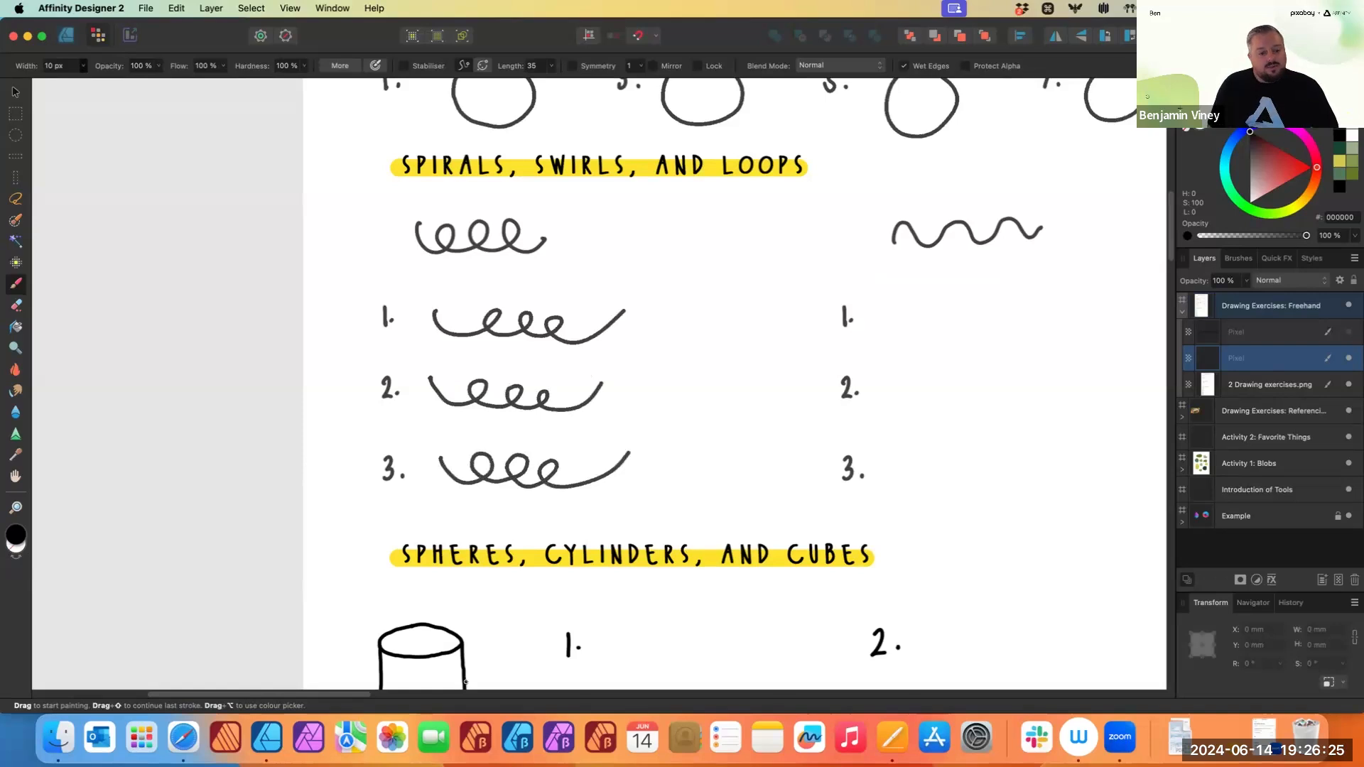
{"action": "key", "text": "super+z"}
{"action": "key", "text": "super+z"}
{"action": "key", "text": "super+z"}
- Paint looping spiral lines beside Spirals exercises 1, 2 and 3, redrawing the third once
{"action": "mouse_move", "coordinate": [432, 309]}
{"action": "left_mouse_down"}
{"action": "mouse_move", "coordinate": [473, 339]}
{"action": "mouse_move", "coordinate": [531, 315]}
{"action": "mouse_move", "coordinate": [564, 330]}
{"action": "mouse_move", "coordinate": [551, 334]}
{"action": "mouse_move", "coordinate": [620, 311]}
{"action": "left_mouse_up"}
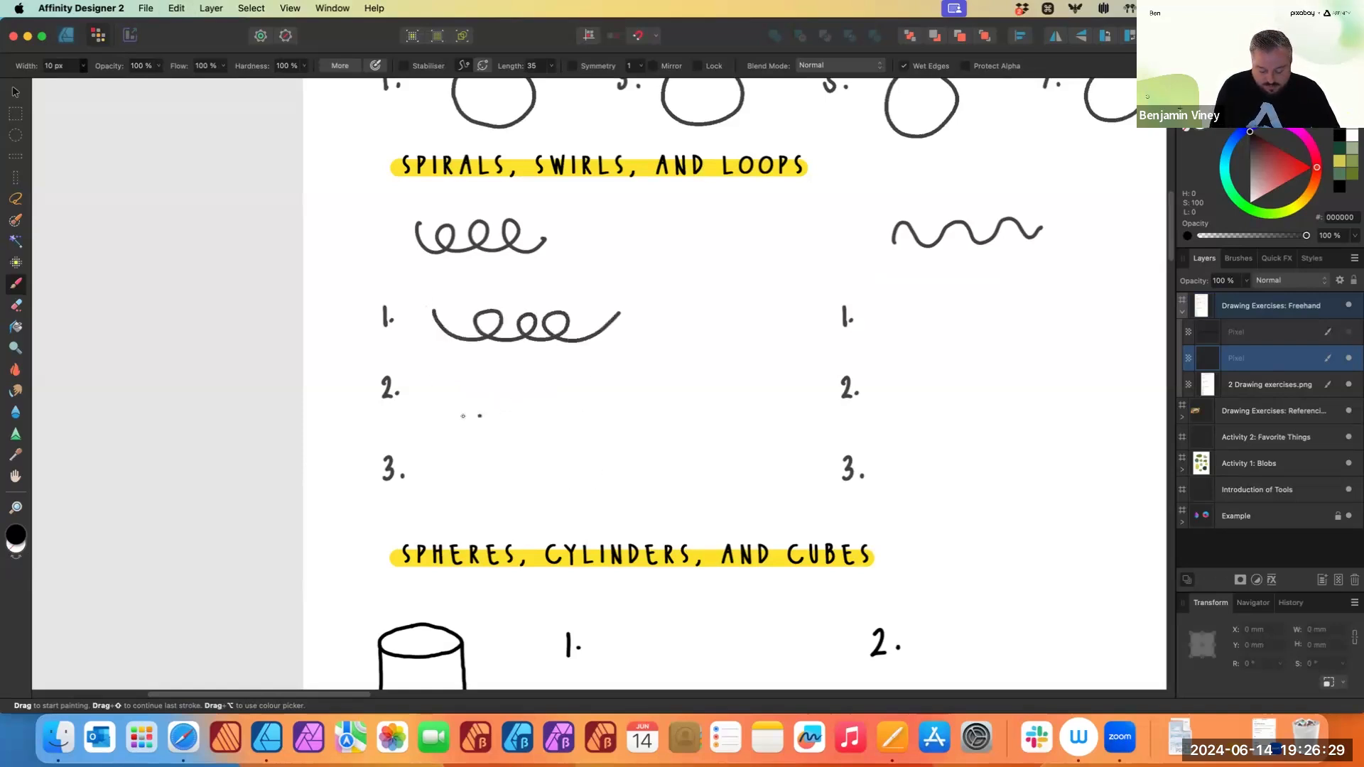
{"action": "mouse_move", "coordinate": [441, 383]}
{"action": "left_mouse_down"}
{"action": "mouse_move", "coordinate": [498, 382]}
{"action": "mouse_move", "coordinate": [516, 410]}
{"action": "mouse_move", "coordinate": [556, 391]}
{"action": "mouse_move", "coordinate": [587, 408]}
{"action": "mouse_move", "coordinate": [608, 388]}
{"action": "left_mouse_up"}
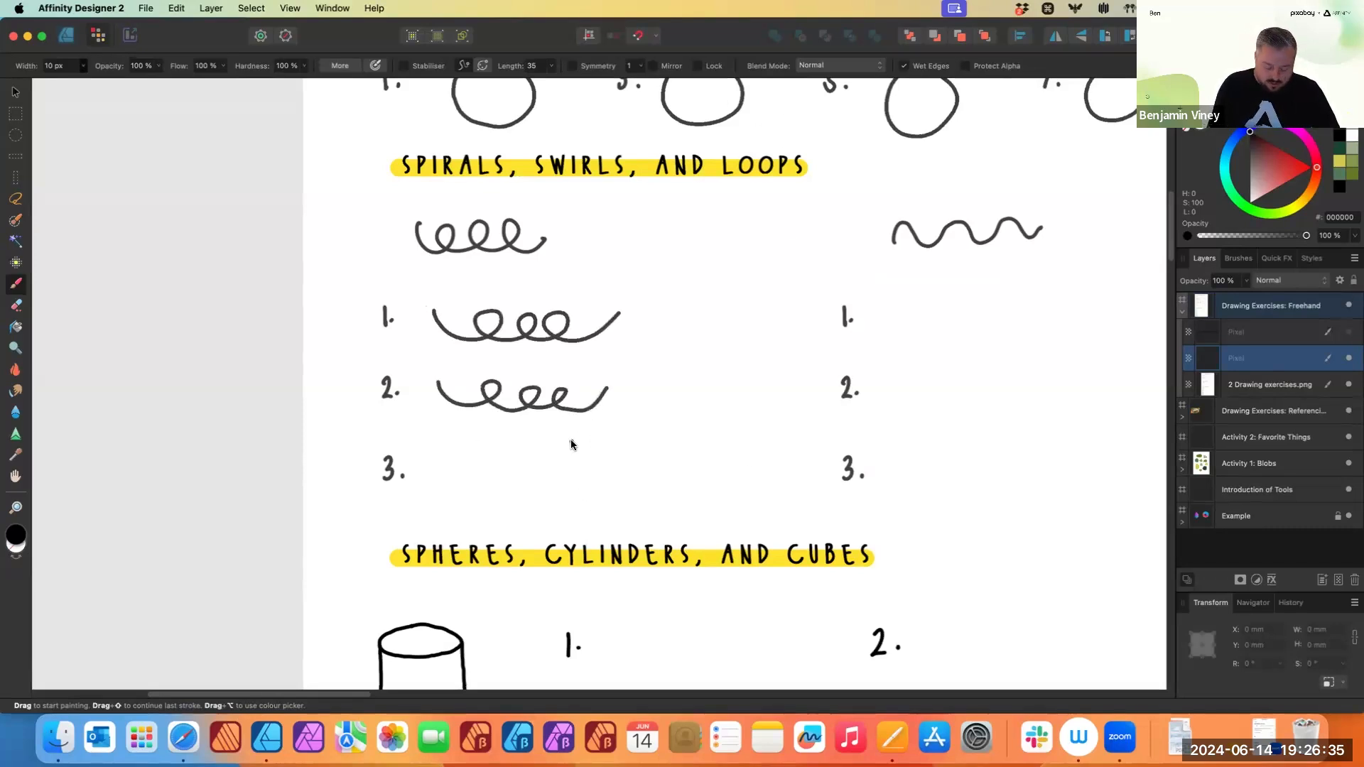
{"action": "mouse_move", "coordinate": [434, 460]}
{"action": "left_mouse_down"}
{"action": "mouse_move", "coordinate": [488, 468]}
{"action": "mouse_move", "coordinate": [505, 490]}
{"action": "mouse_move", "coordinate": [584, 450]}
{"action": "left_mouse_up"}
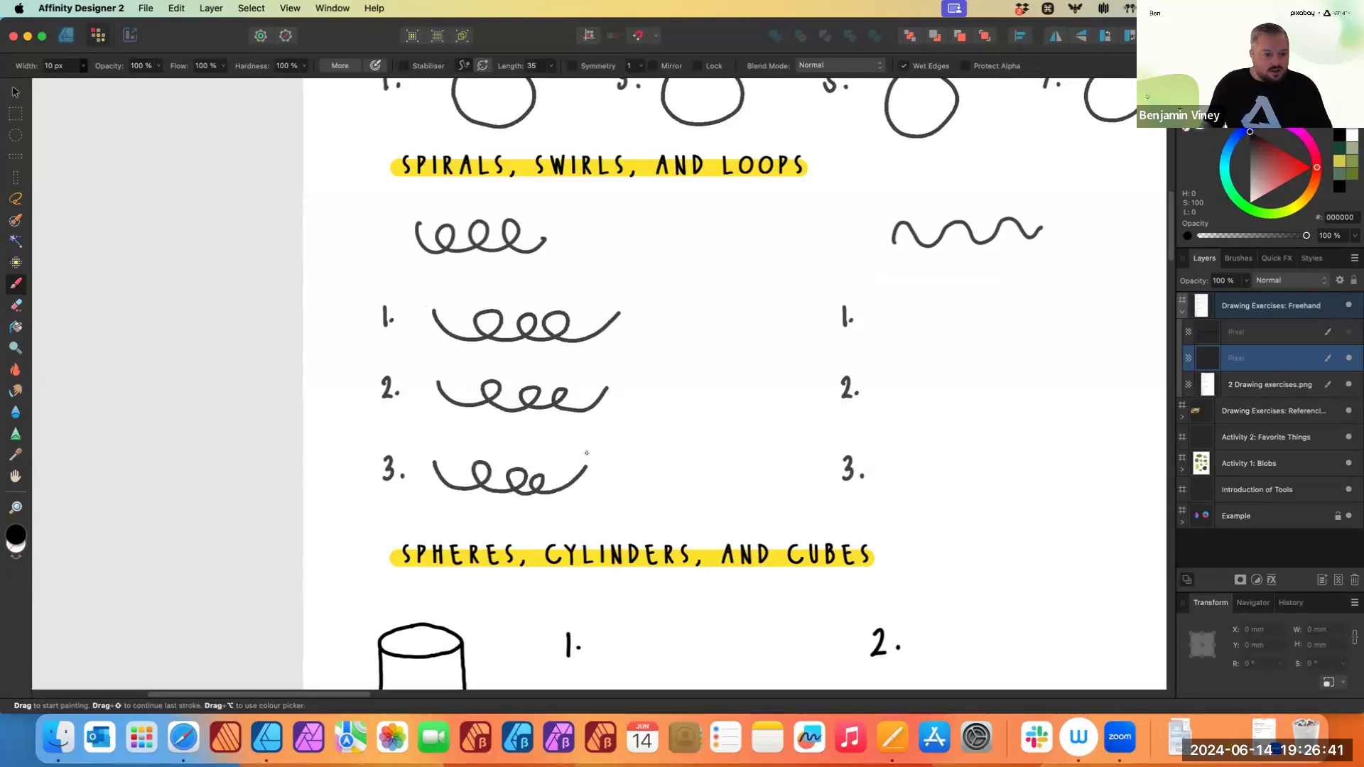
{"action": "key", "text": "super+z"}
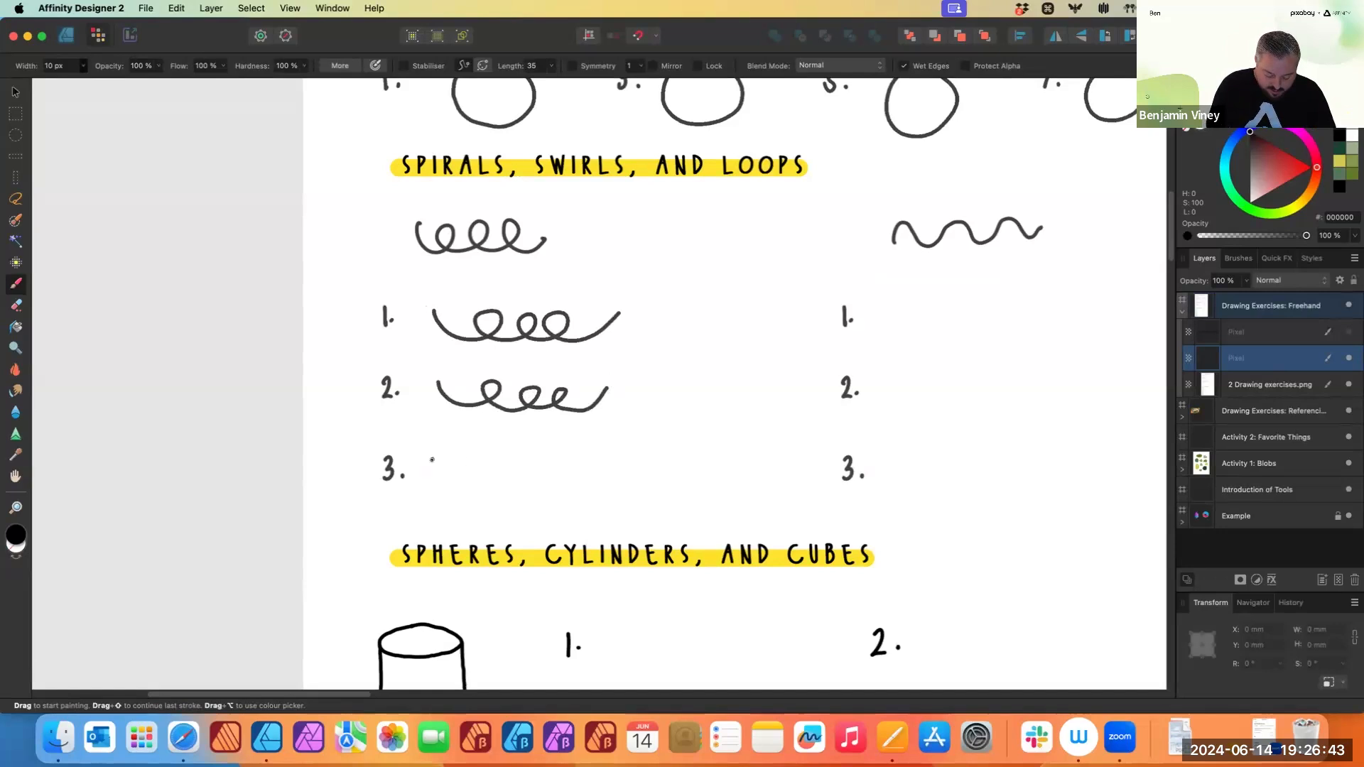
{"action": "mouse_move", "coordinate": [435, 462]}
{"action": "left_mouse_down"}
{"action": "mouse_move", "coordinate": [564, 490]}
{"action": "mouse_move", "coordinate": [551, 492]}
{"action": "mouse_move", "coordinate": [606, 475]}
{"action": "left_mouse_up"}
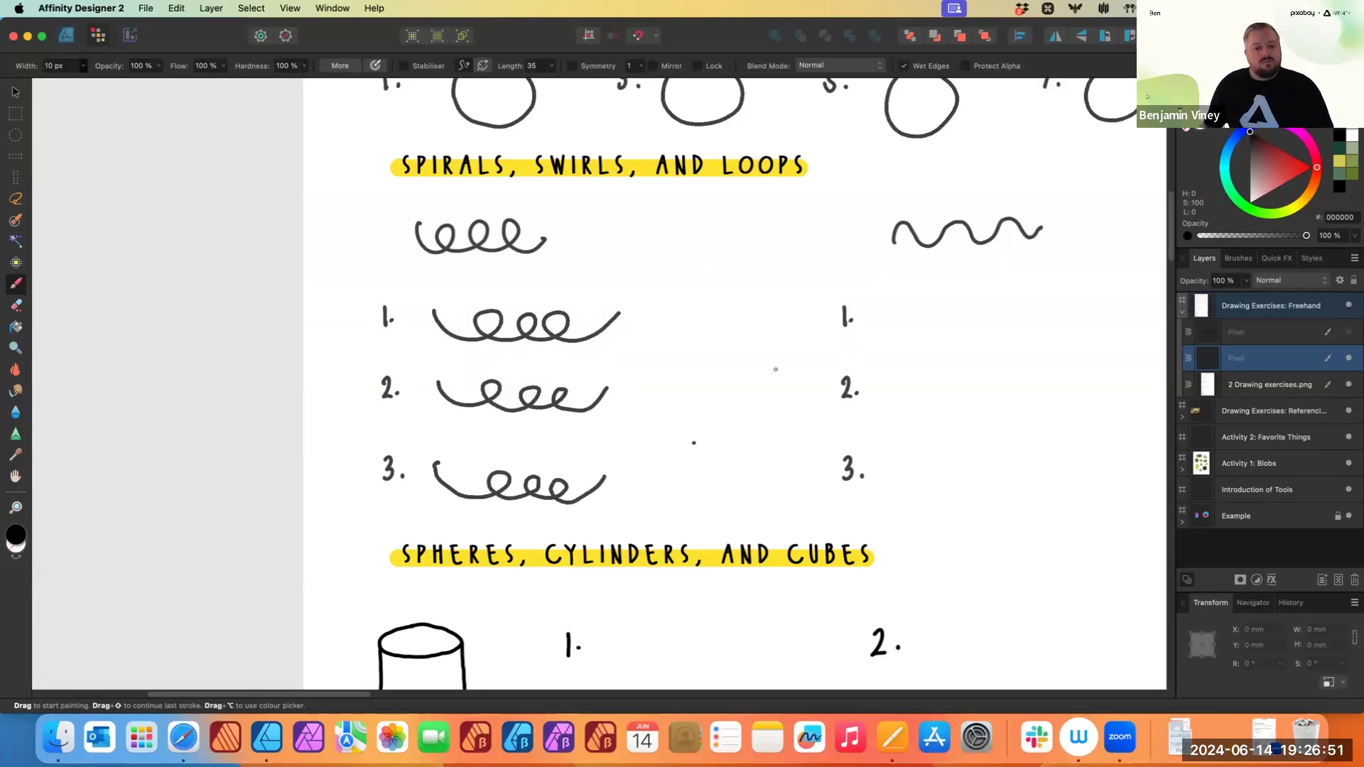
- Enable the brush stabiliser and paint wavy swirl lines beside the second column's exercises 1 and 2
{"action": "scroll", "coordinate": [930, 313], "scroll_direction": "right", "scroll_amount": 6}
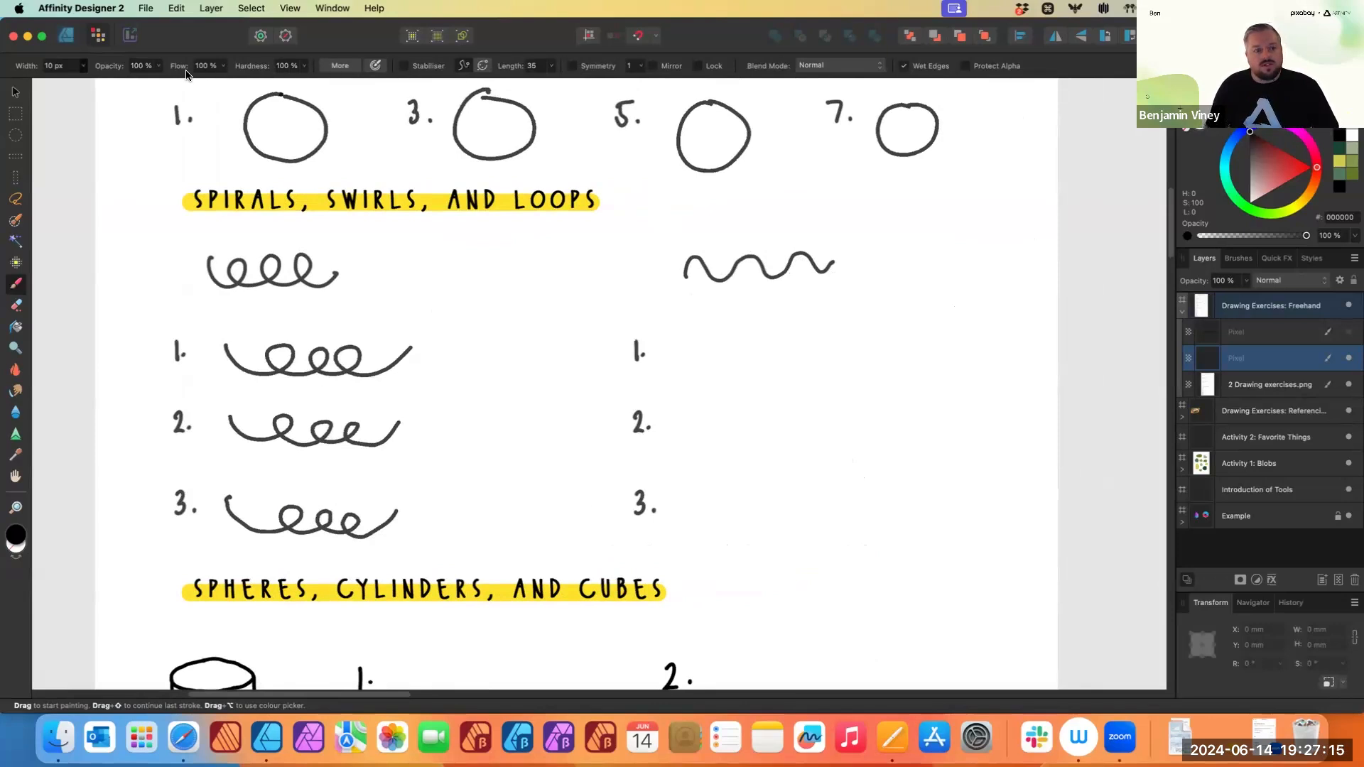
{"action": "left_click", "coordinate": [404, 66]}
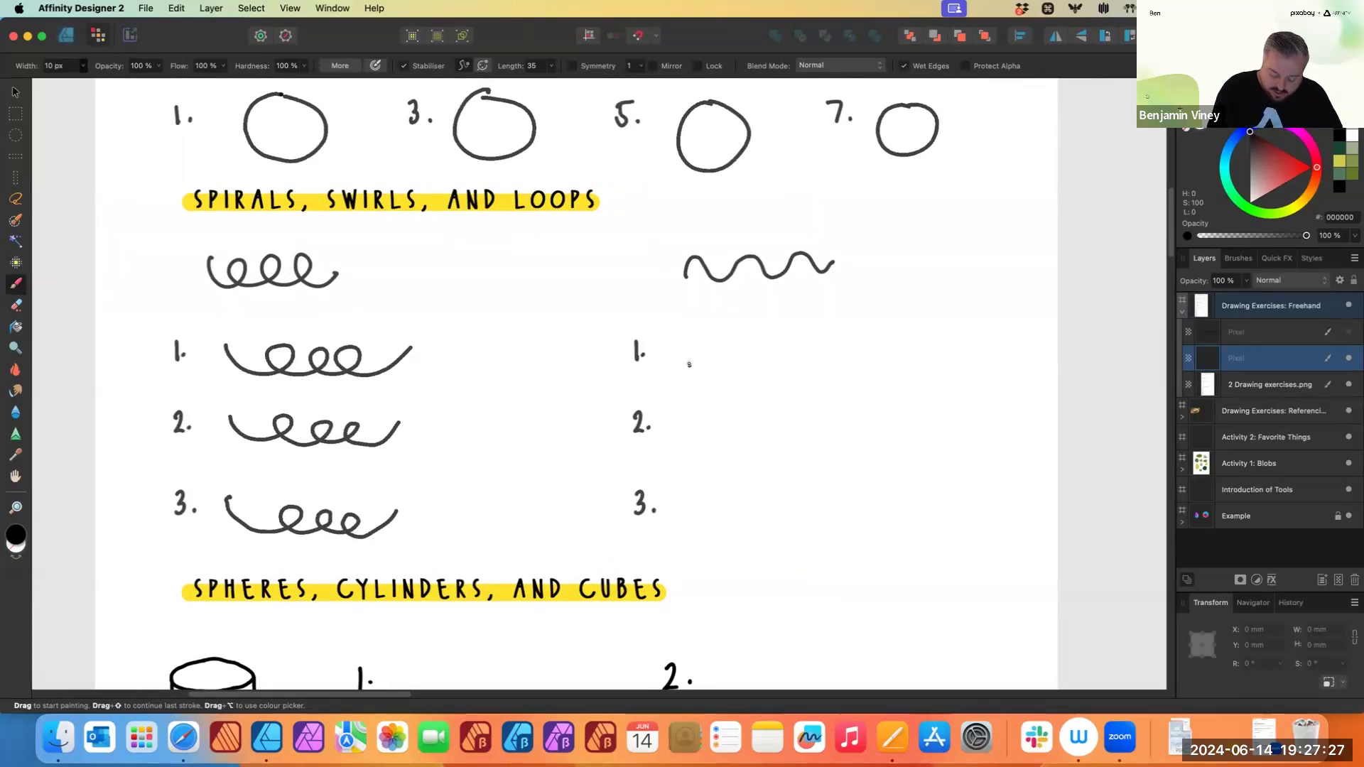
{"action": "mouse_move", "coordinate": [691, 365]}
{"action": "left_mouse_down"}
{"action": "mouse_move", "coordinate": [726, 325]}
{"action": "mouse_move", "coordinate": [745, 381]}
{"action": "mouse_move", "coordinate": [769, 383]}
{"action": "mouse_move", "coordinate": [791, 327]}
{"action": "mouse_move", "coordinate": [804, 329]}
{"action": "mouse_move", "coordinate": [812, 381]}
{"action": "mouse_move", "coordinate": [832, 389]}
{"action": "mouse_move", "coordinate": [864, 328]}
{"action": "mouse_move", "coordinate": [882, 351]}
{"action": "mouse_move", "coordinate": [881, 390]}
{"action": "mouse_move", "coordinate": [919, 371]}
{"action": "mouse_move", "coordinate": [936, 324]}
{"action": "left_mouse_up"}
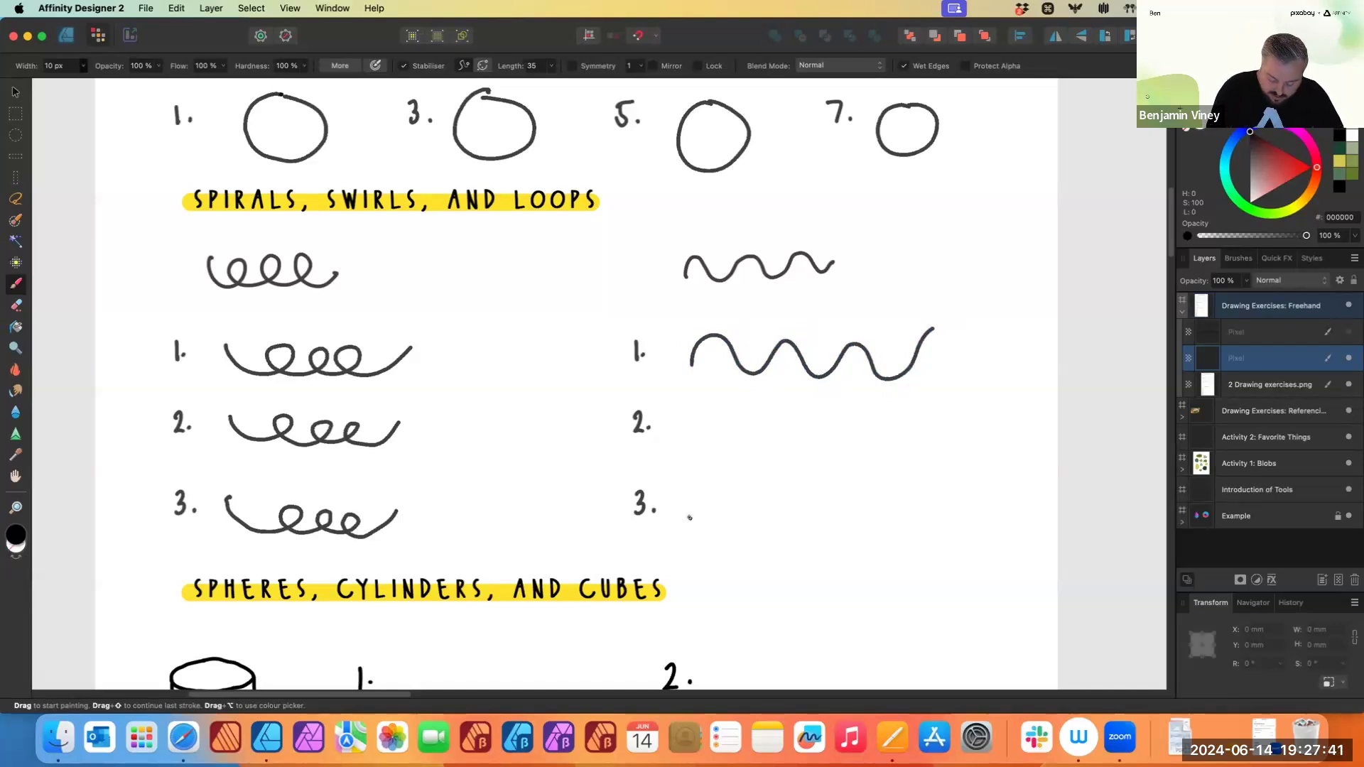
{"action": "scroll", "coordinate": [689, 517], "scroll_direction": "up", "scroll_amount": 10}
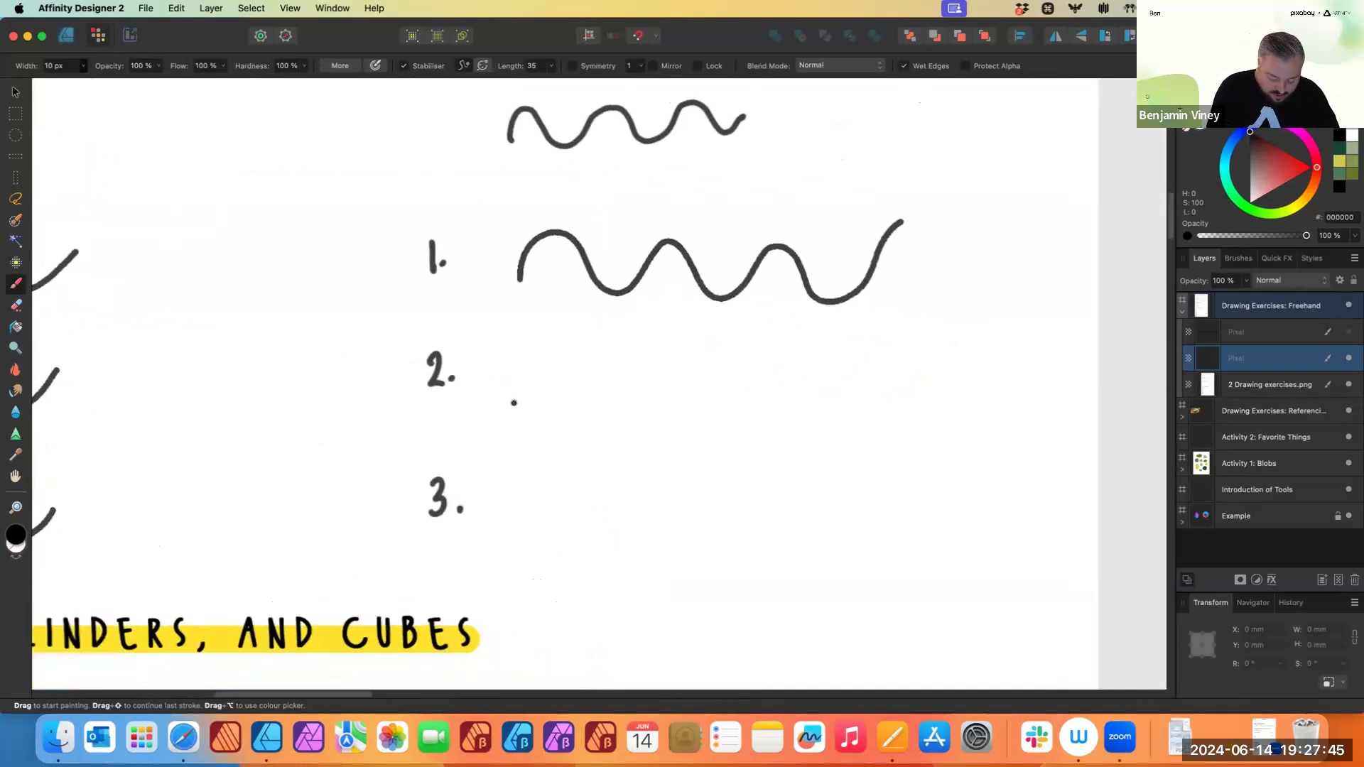
{"action": "mouse_move", "coordinate": [523, 402]}
{"action": "left_mouse_down"}
{"action": "mouse_move", "coordinate": [589, 371]}
{"action": "mouse_move", "coordinate": [626, 426]}
{"action": "mouse_move", "coordinate": [658, 430]}
{"action": "mouse_move", "coordinate": [672, 397]}
{"action": "mouse_move", "coordinate": [638, 372]}
{"action": "mouse_move", "coordinate": [599, 381]}
{"action": "mouse_move", "coordinate": [562, 365]}
{"action": "mouse_move", "coordinate": [591, 334]}
{"action": "mouse_move", "coordinate": [671, 370]}
{"action": "mouse_move", "coordinate": [724, 353]}
{"action": "mouse_move", "coordinate": [681, 431]}
{"action": "mouse_move", "coordinate": [699, 454]}
{"action": "mouse_move", "coordinate": [741, 413]}
{"action": "mouse_move", "coordinate": [738, 347]}
{"action": "mouse_move", "coordinate": [770, 364]}
{"action": "mouse_move", "coordinate": [757, 441]}
{"action": "mouse_move", "coordinate": [801, 418]}
{"action": "mouse_move", "coordinate": [780, 370]}
{"action": "mouse_move", "coordinate": [812, 347]}
{"action": "mouse_move", "coordinate": [825, 444]}
{"action": "mouse_move", "coordinate": [848, 347]}
{"action": "mouse_move", "coordinate": [899, 395]}
{"action": "left_mouse_up"}
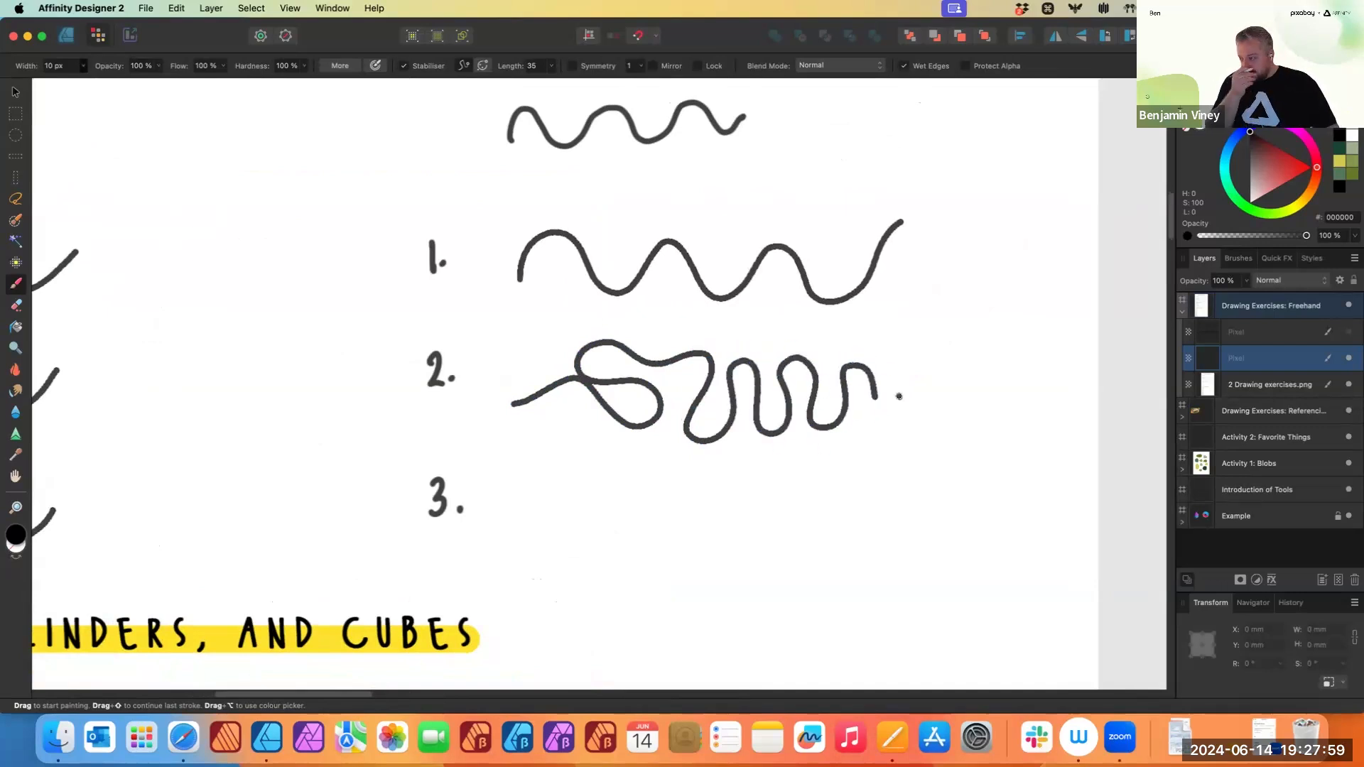
- Repaint the wavy line beside exercise 2, then turn off the stabiliser and paint a tight wavy line beside exercise 3
{"action": "key", "text": "super+z"}
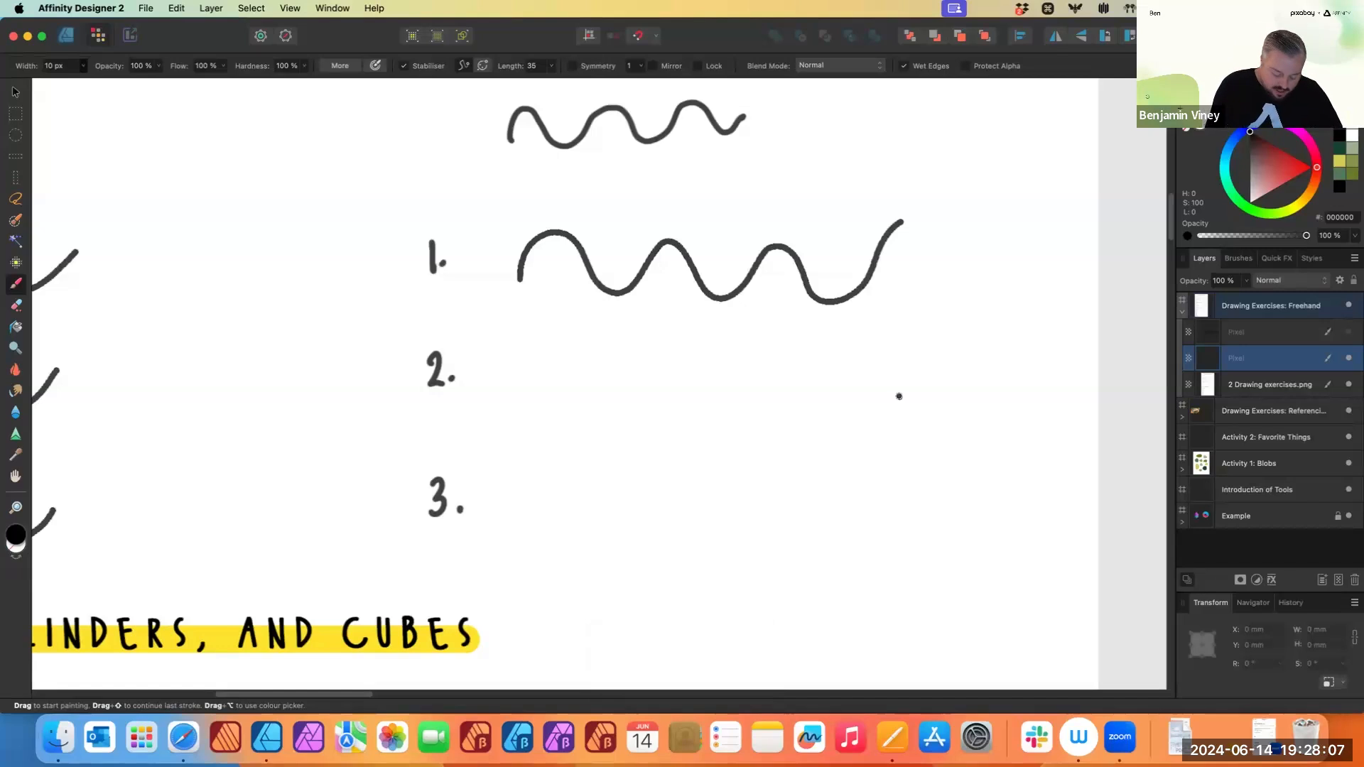
{"action": "mouse_move", "coordinate": [517, 396]}
{"action": "left_mouse_down"}
{"action": "mouse_move", "coordinate": [522, 353]}
{"action": "mouse_move", "coordinate": [545, 336]}
{"action": "mouse_move", "coordinate": [571, 347]}
{"action": "mouse_move", "coordinate": [573, 403]}
{"action": "mouse_move", "coordinate": [587, 409]}
{"action": "mouse_move", "coordinate": [621, 376]}
{"action": "mouse_move", "coordinate": [614, 329]}
{"action": "mouse_move", "coordinate": [633, 328]}
{"action": "mouse_move", "coordinate": [652, 350]}
{"action": "mouse_move", "coordinate": [651, 410]}
{"action": "mouse_move", "coordinate": [672, 413]}
{"action": "mouse_move", "coordinate": [675, 352]}
{"action": "mouse_move", "coordinate": [690, 335]}
{"action": "mouse_move", "coordinate": [713, 340]}
{"action": "mouse_move", "coordinate": [714, 405]}
{"action": "mouse_move", "coordinate": [735, 410]}
{"action": "mouse_move", "coordinate": [754, 393]}
{"action": "mouse_move", "coordinate": [752, 341]}
{"action": "mouse_move", "coordinate": [768, 342]}
{"action": "mouse_move", "coordinate": [784, 351]}
{"action": "mouse_move", "coordinate": [783, 419]}
{"action": "mouse_move", "coordinate": [813, 404]}
{"action": "mouse_move", "coordinate": [832, 340]}
{"action": "left_mouse_up"}
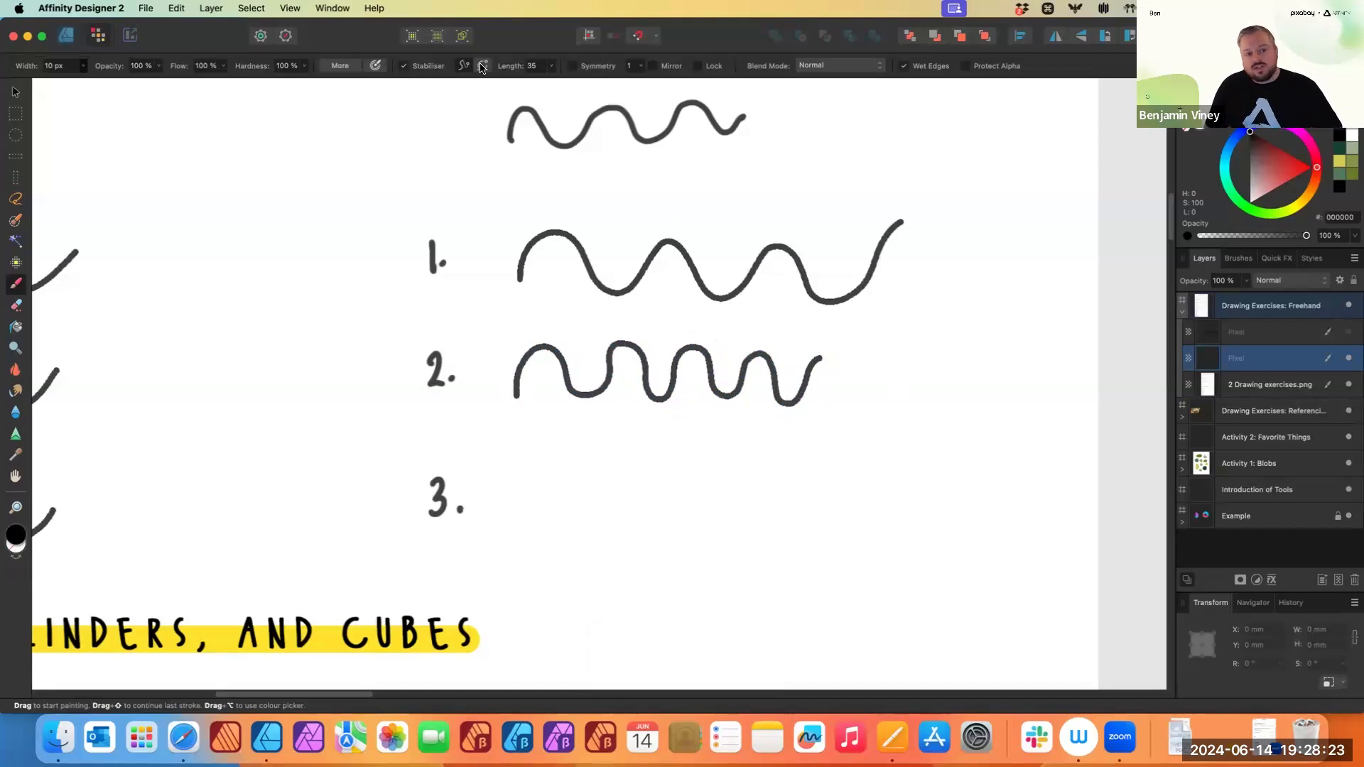
{"action": "left_click", "coordinate": [403, 66]}
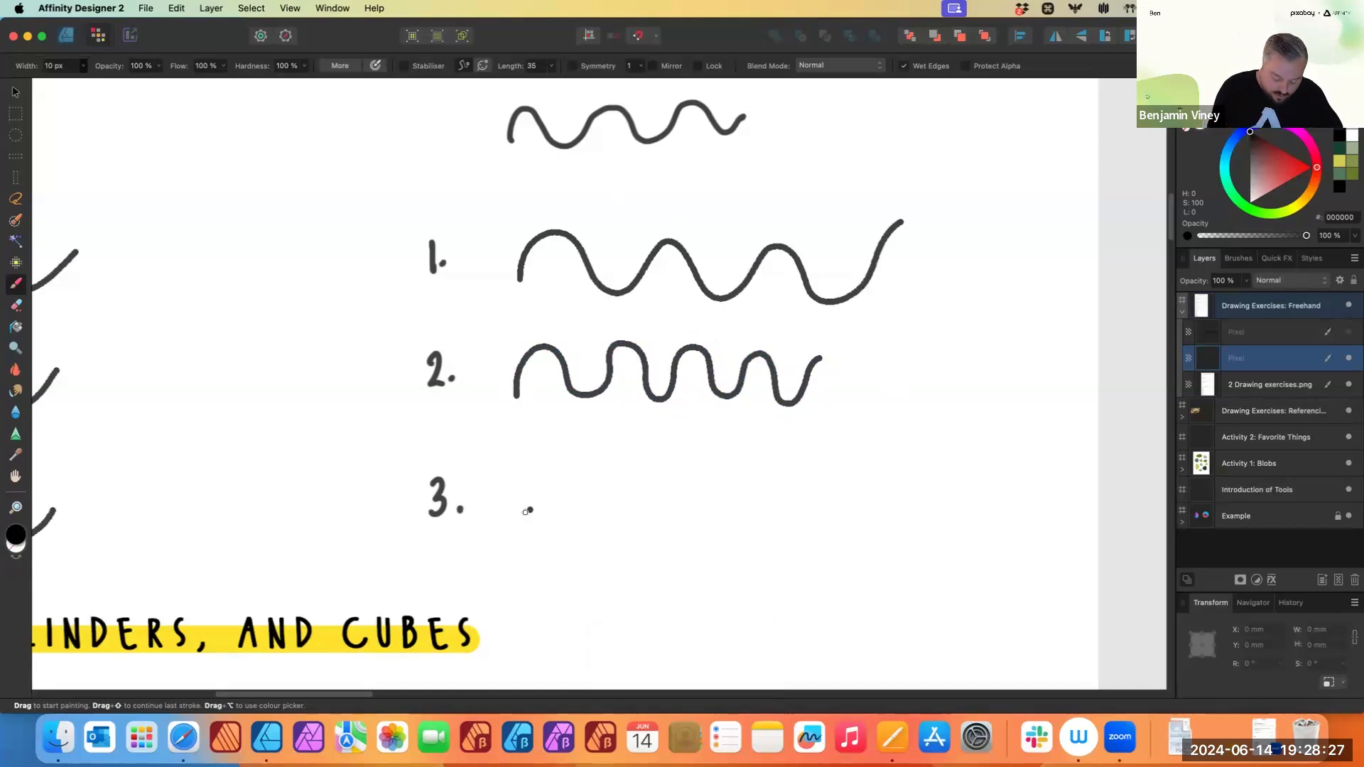
{"action": "mouse_move", "coordinate": [529, 517]}
{"action": "left_mouse_down"}
{"action": "mouse_move", "coordinate": [554, 475]}
{"action": "mouse_move", "coordinate": [577, 520]}
{"action": "mouse_move", "coordinate": [589, 483]}
{"action": "mouse_move", "coordinate": [613, 487]}
{"action": "mouse_move", "coordinate": [616, 515]}
{"action": "mouse_move", "coordinate": [634, 488]}
{"action": "mouse_move", "coordinate": [657, 489]}
{"action": "mouse_move", "coordinate": [662, 523]}
{"action": "mouse_move", "coordinate": [675, 488]}
{"action": "mouse_move", "coordinate": [690, 507]}
{"action": "mouse_move", "coordinate": [711, 506]}
{"action": "mouse_move", "coordinate": [726, 482]}
{"action": "mouse_move", "coordinate": [737, 519]}
{"action": "mouse_move", "coordinate": [753, 480]}
{"action": "mouse_move", "coordinate": [769, 515]}
{"action": "mouse_move", "coordinate": [795, 493]}
{"action": "mouse_move", "coordinate": [860, 480]}
{"action": "left_mouse_up"}
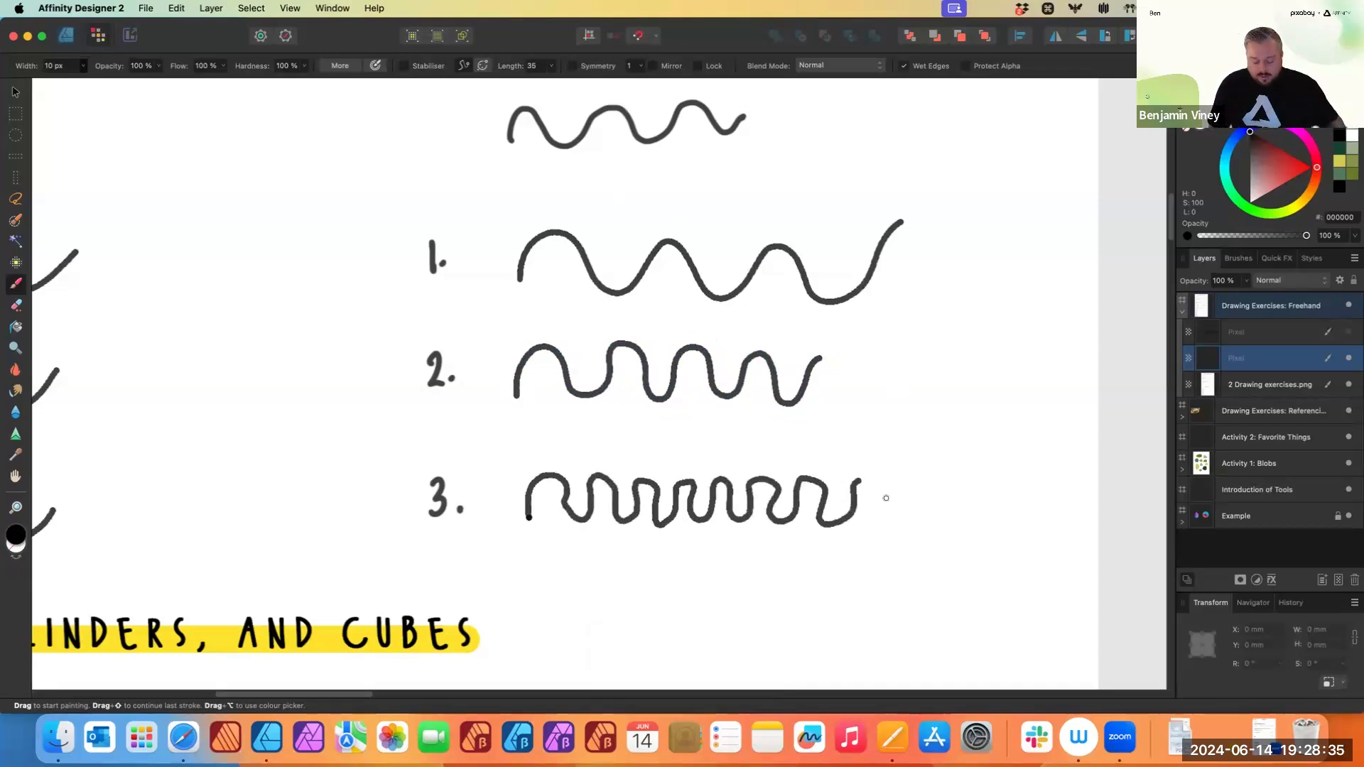
{"action": "mouse_move", "coordinate": [846, 557]}
{"action": "left_mouse_down"}
{"action": "mouse_move", "coordinate": [928, 508]}
{"action": "mouse_move", "coordinate": [952, 513]}
{"action": "left_mouse_up"}
{"action": "left_click_drag", "start_coordinate": [870, 566], "coordinate": [938, 546]}
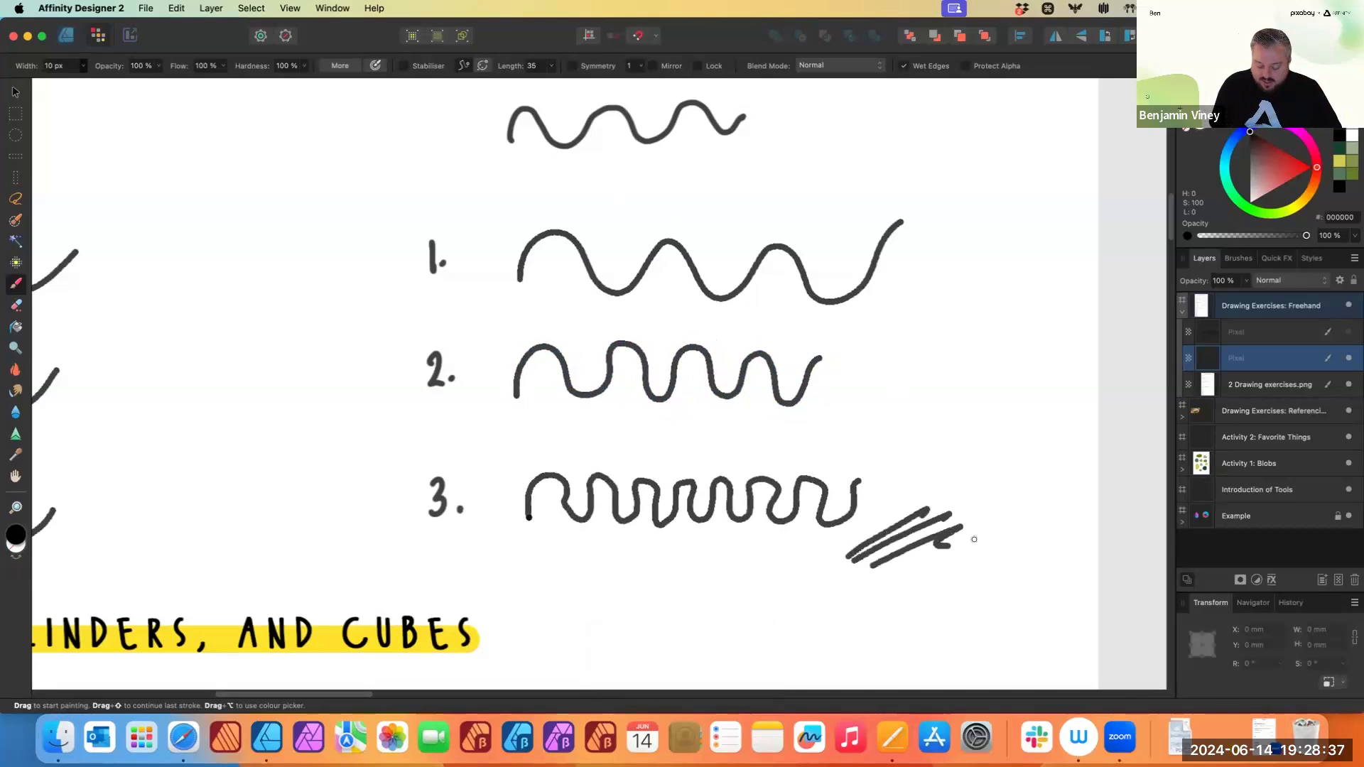
{"action": "key", "text": "super+z"}
{"action": "key", "text": "super+z"}
{"action": "key", "text": "super+z"}
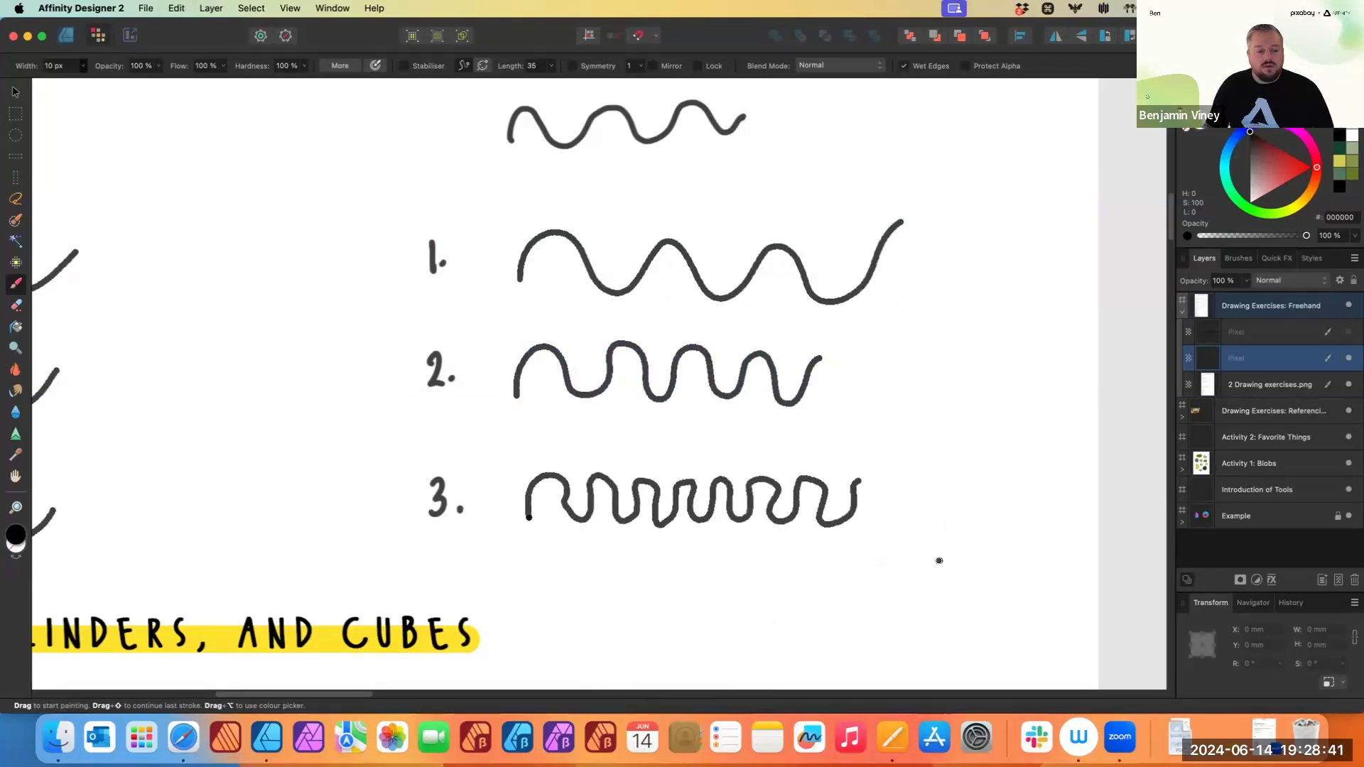
- Draw a cylinder's top ellipse and sides beside exercise 1 of the Spheres, Cylinders, and Cubes section
{"action": "scroll", "coordinate": [427, 589], "scroll_direction": "left", "scroll_amount": 10}
{"action": "scroll", "coordinate": [426, 590], "scroll_direction": "down", "scroll_amount": 3}
{"action": "scroll", "coordinate": [499, 657], "scroll_direction": "down", "scroll_amount": 10}
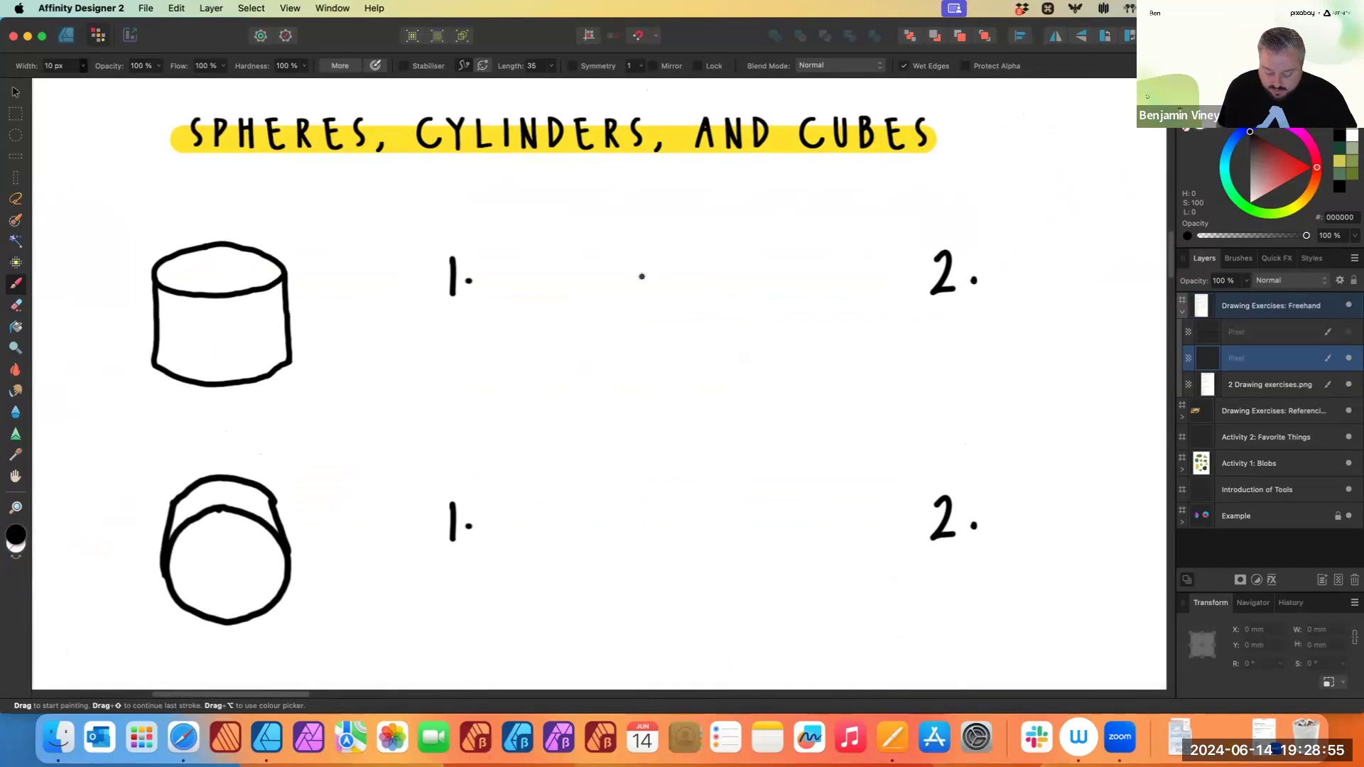
{"action": "mouse_move", "coordinate": [706, 257]}
{"action": "left_mouse_down"}
{"action": "mouse_move", "coordinate": [634, 257]}
{"action": "mouse_move", "coordinate": [616, 296]}
{"action": "mouse_move", "coordinate": [703, 258]}
{"action": "left_mouse_up"}
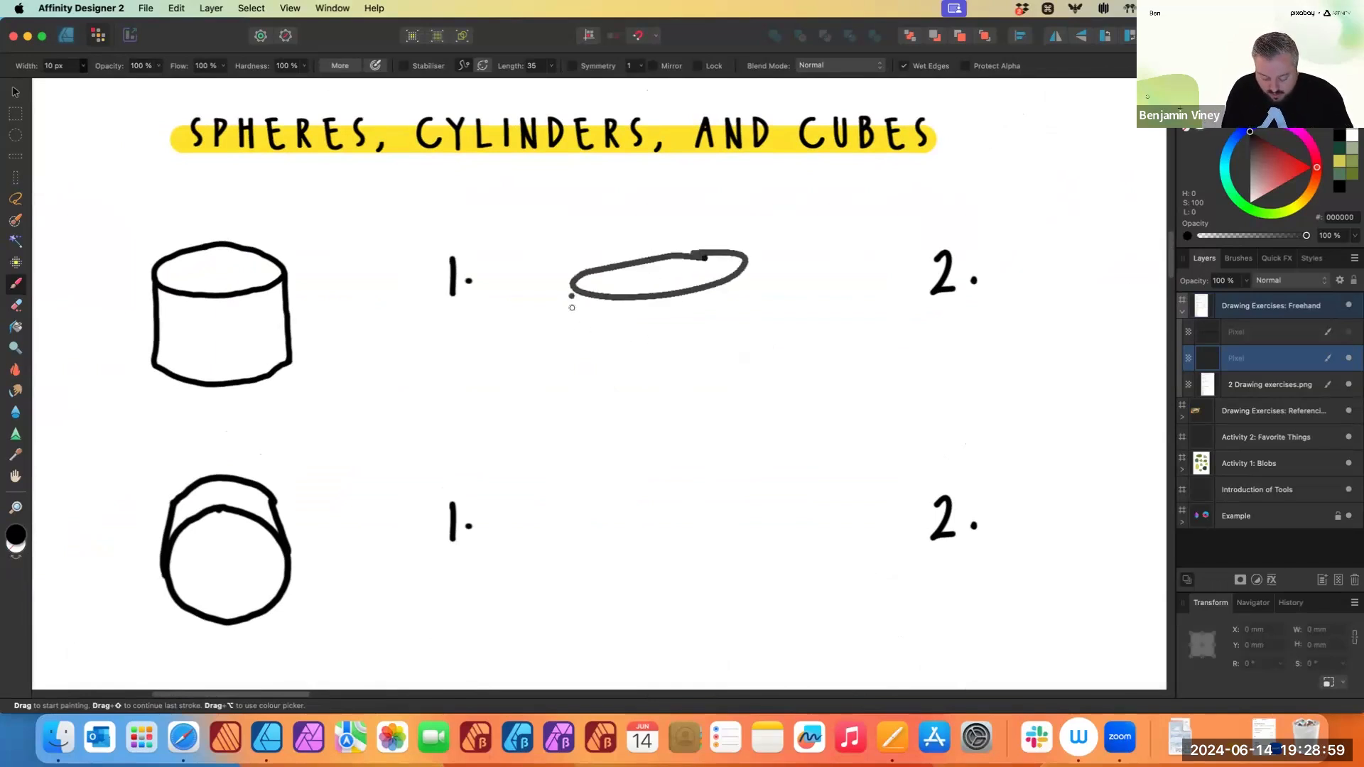
{"action": "left_click_drag", "start_coordinate": [570, 290], "coordinate": [577, 375]}
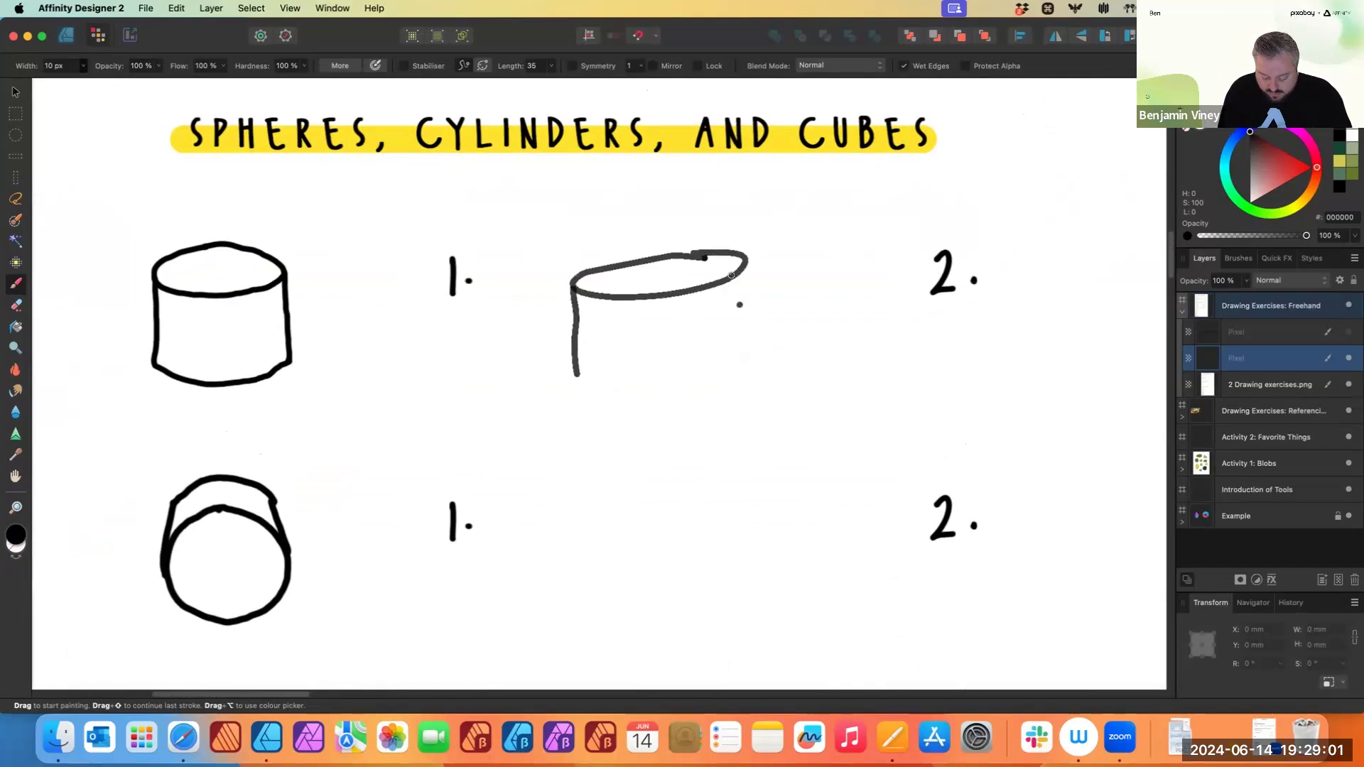
{"action": "left_click_drag", "start_coordinate": [744, 265], "coordinate": [746, 348]}
{"action": "mouse_move", "coordinate": [574, 375]}
{"action": "left_mouse_down"}
{"action": "mouse_move", "coordinate": [601, 387]}
{"action": "mouse_move", "coordinate": [745, 345]}
{"action": "left_mouse_up"}
{"action": "left_click_drag", "start_coordinate": [743, 346], "coordinate": [682, 380]}
- Undo the last cylinder strokes and redraw its right side and bottom curve
{"action": "key", "text": "super+z"}
{"action": "key", "text": "super+z"}
{"action": "key", "text": "super+z"}
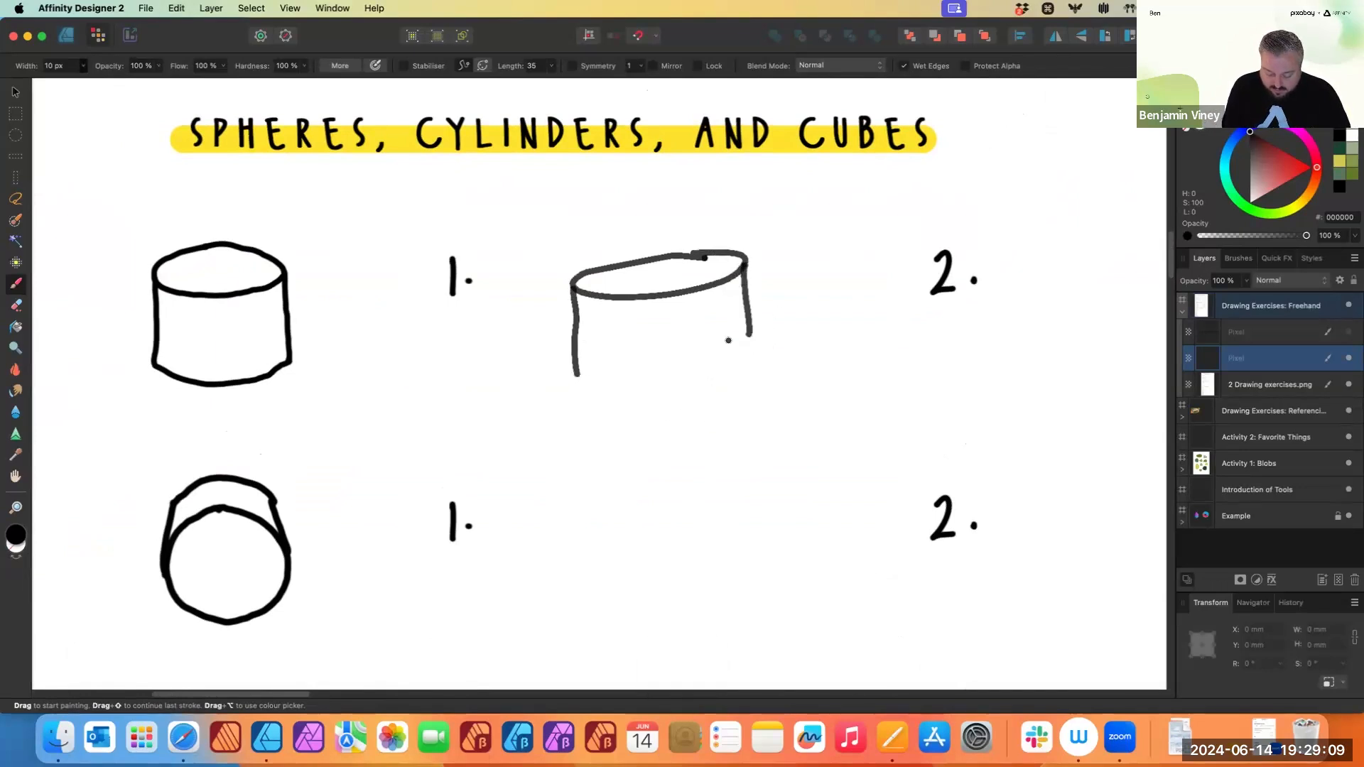
{"action": "key", "text": "super+z"}
{"action": "left_click_drag", "start_coordinate": [744, 265], "coordinate": [742, 387]}
{"action": "mouse_move", "coordinate": [574, 376]}
{"action": "left_mouse_down"}
{"action": "mouse_move", "coordinate": [710, 390]}
{"action": "mouse_move", "coordinate": [737, 379]}
{"action": "mouse_move", "coordinate": [700, 392]}
{"action": "left_mouse_up"}
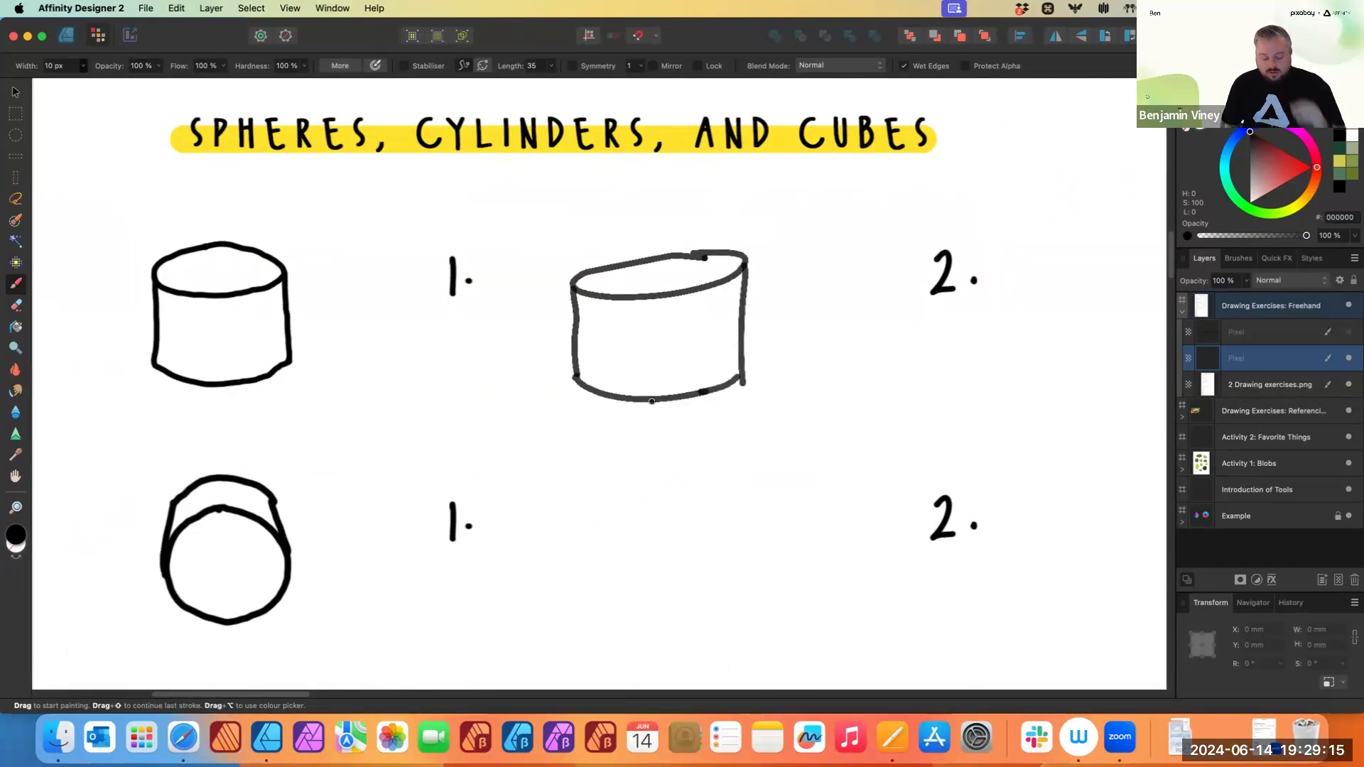
{"action": "left_click", "coordinate": [931, 375]}
- Draw two freehand cylinders beside the first row's exercise 2
{"action": "scroll", "coordinate": [916, 376], "scroll_direction": "right", "scroll_amount": 10}
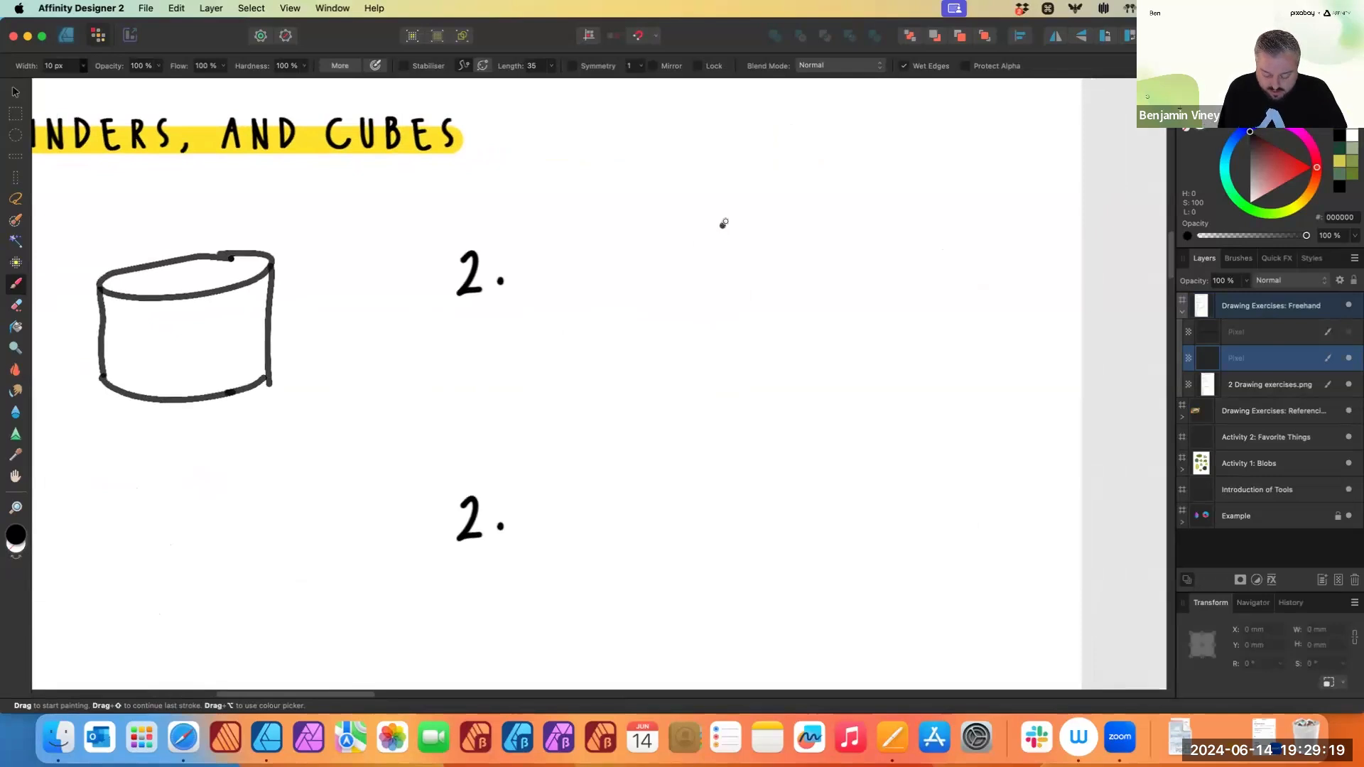
{"action": "left_click_drag", "start_coordinate": [727, 221], "coordinate": [732, 229]}
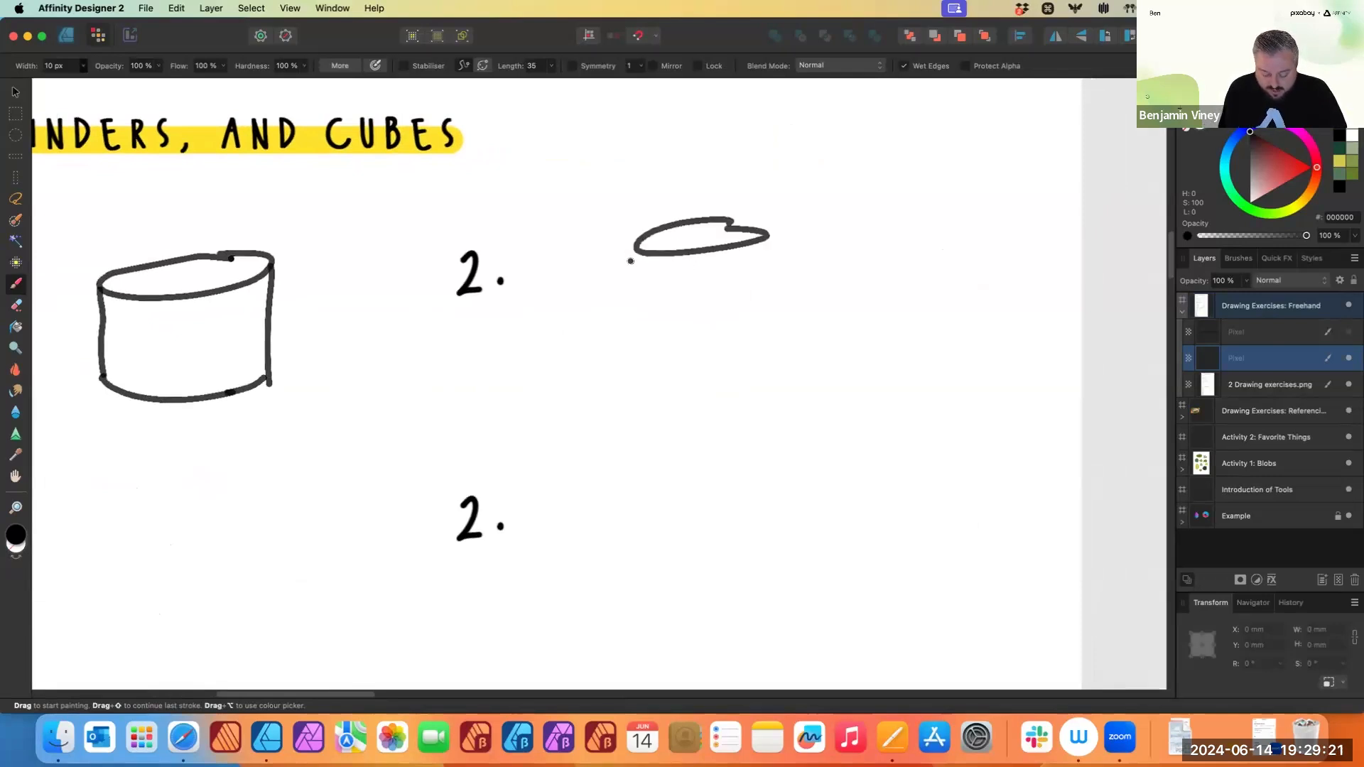
{"action": "left_click_drag", "start_coordinate": [632, 254], "coordinate": [643, 318]}
{"action": "left_click_drag", "start_coordinate": [761, 237], "coordinate": [769, 309]}
{"action": "mouse_move", "coordinate": [643, 318]}
{"action": "left_mouse_down"}
{"action": "mouse_move", "coordinate": [695, 330]}
{"action": "mouse_move", "coordinate": [765, 324]}
{"action": "left_mouse_up"}
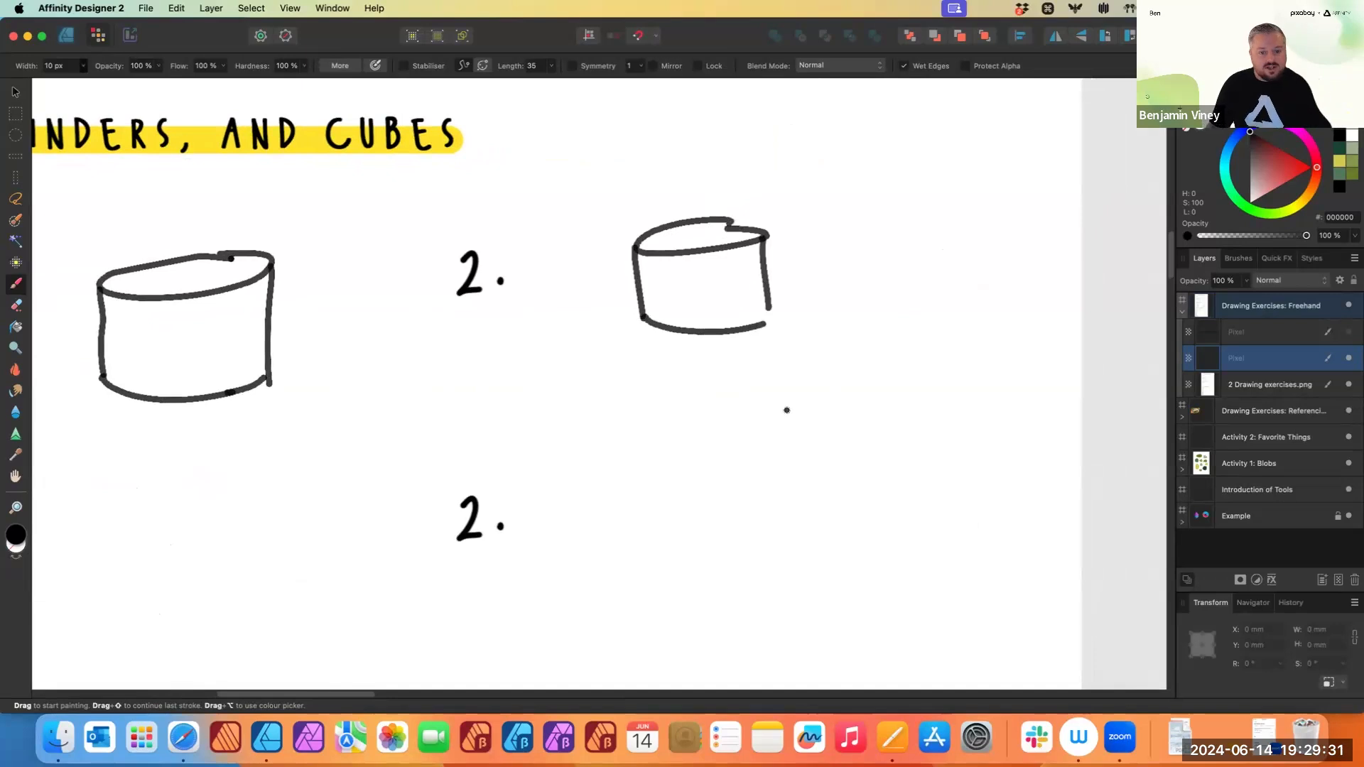
{"action": "mouse_move", "coordinate": [950, 218]}
{"action": "left_mouse_down"}
{"action": "mouse_move", "coordinate": [847, 247]}
{"action": "mouse_move", "coordinate": [995, 225]}
{"action": "left_mouse_up"}
{"action": "left_click_drag", "start_coordinate": [845, 247], "coordinate": [853, 343]}
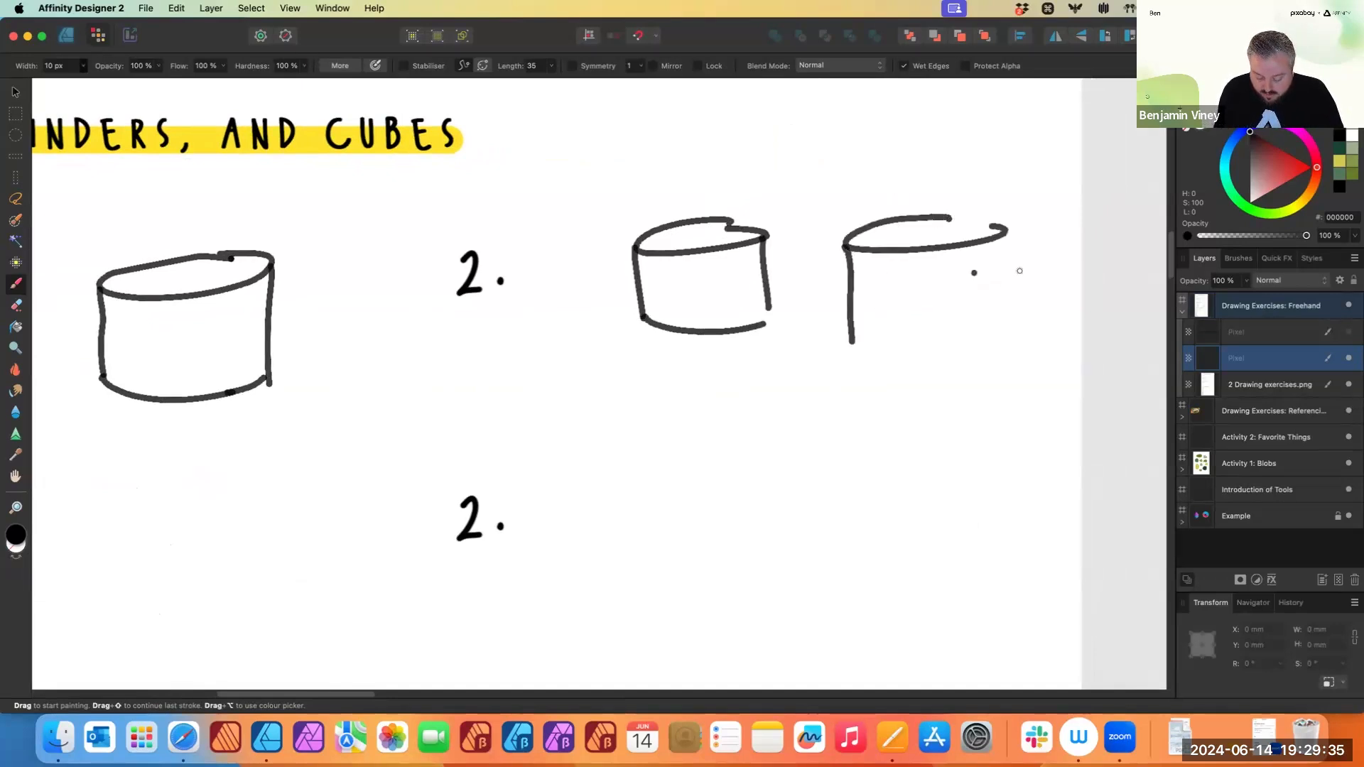
{"action": "left_click_drag", "start_coordinate": [1003, 232], "coordinate": [1001, 328]}
{"action": "mouse_move", "coordinate": [852, 342]}
{"action": "left_mouse_down"}
{"action": "mouse_move", "coordinate": [987, 337]}
{"action": "mouse_move", "coordinate": [876, 345]}
{"action": "left_mouse_up"}
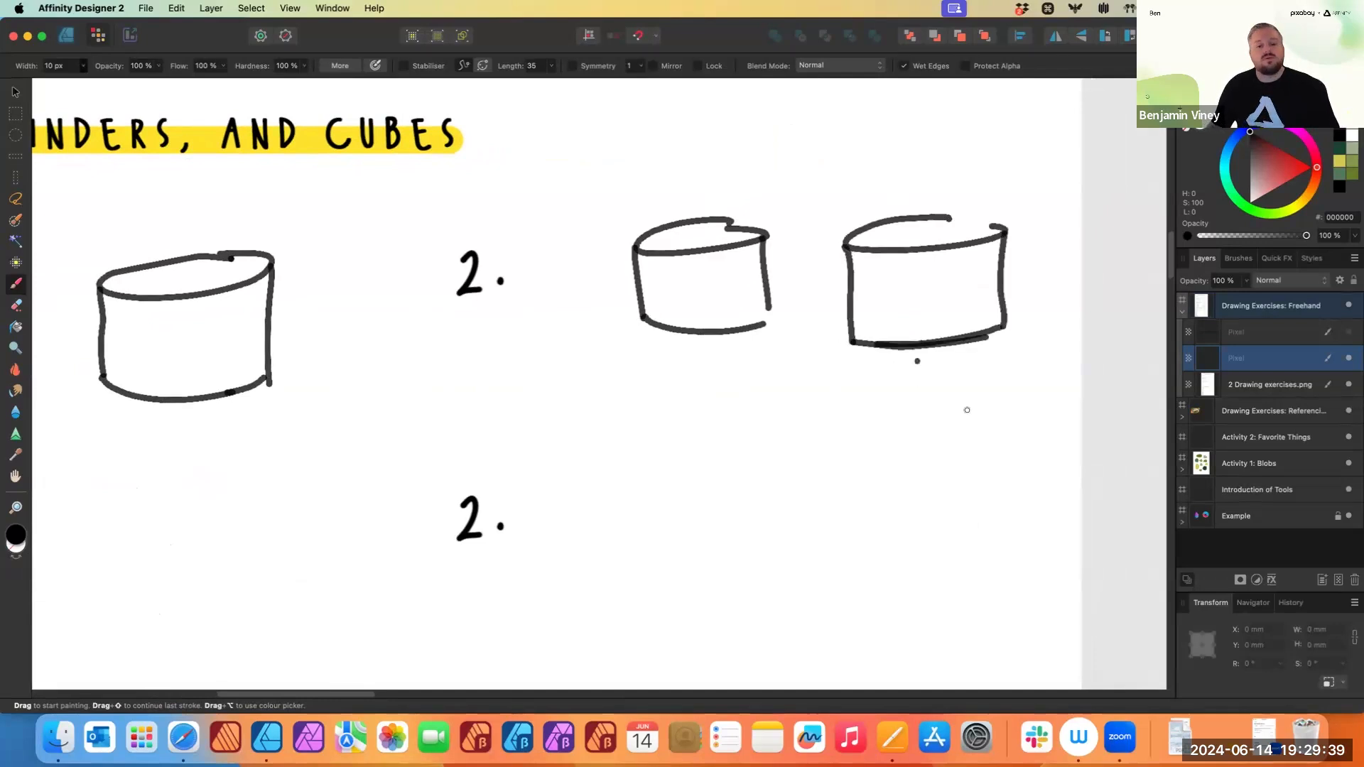
- Enable the stabiliser and draw a circle beside the second row's exercise 1, then turn the stabiliser off
{"action": "scroll", "coordinate": [922, 392], "scroll_direction": "down", "scroll_amount": 2}
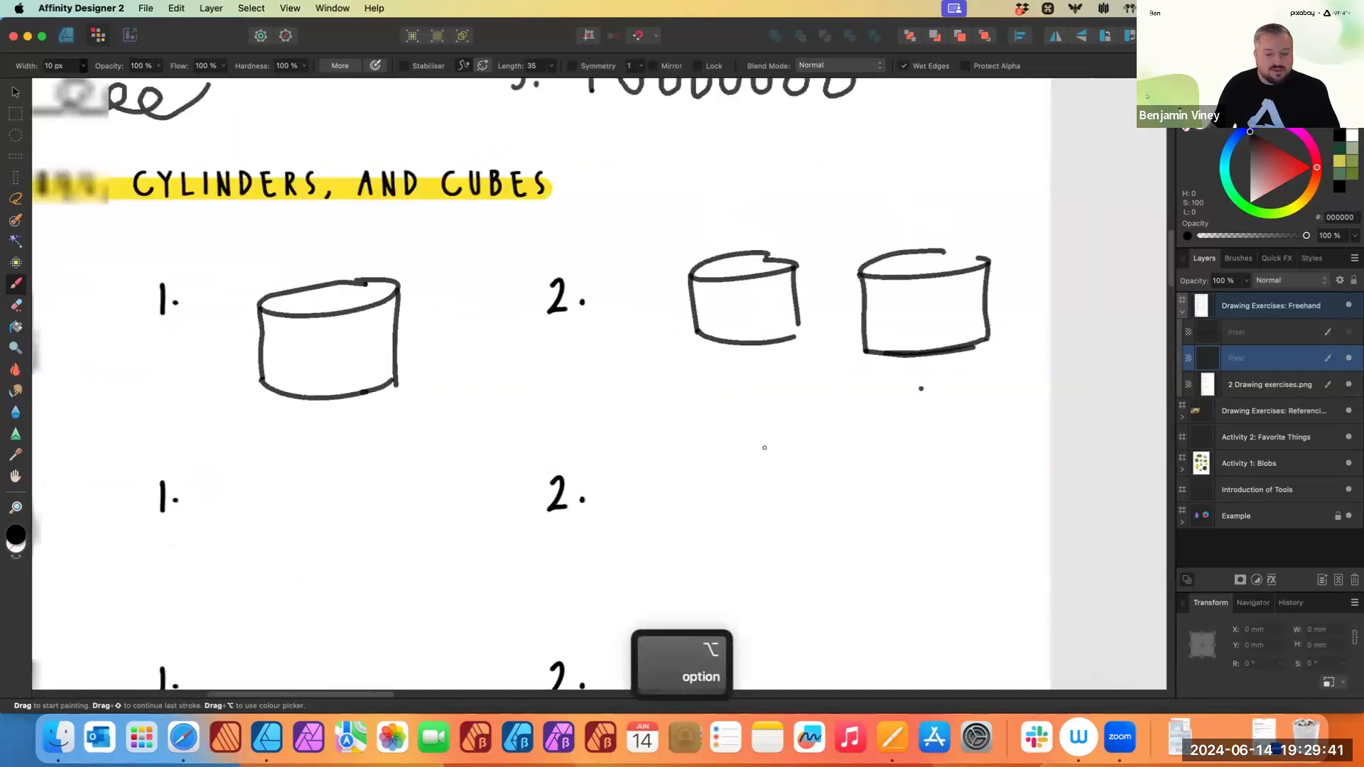
{"action": "scroll", "coordinate": [765, 450], "scroll_direction": "left", "scroll_amount": 6}
{"action": "scroll", "coordinate": [765, 450], "scroll_direction": "down", "scroll_amount": 2}
{"action": "scroll", "coordinate": [807, 503], "scroll_direction": "down", "scroll_amount": 2}
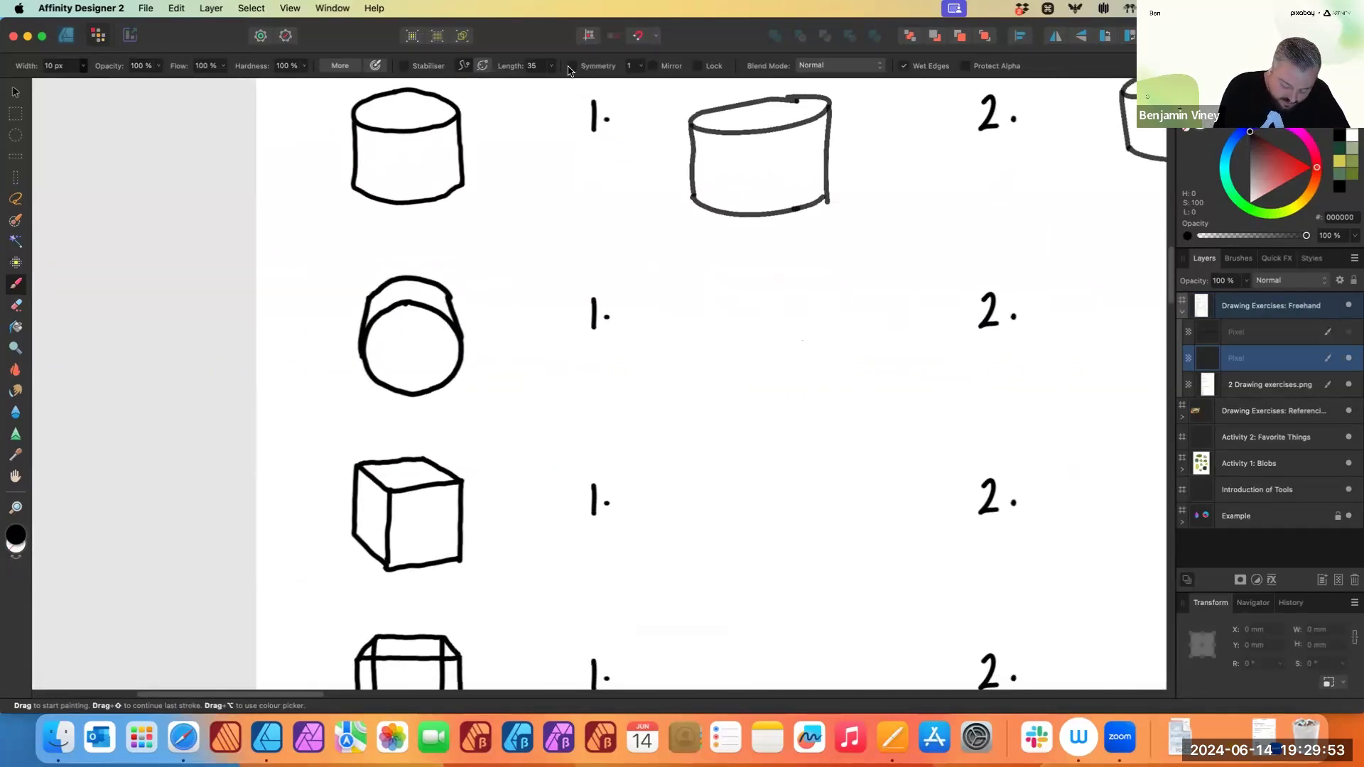
{"action": "left_click", "coordinate": [402, 66]}
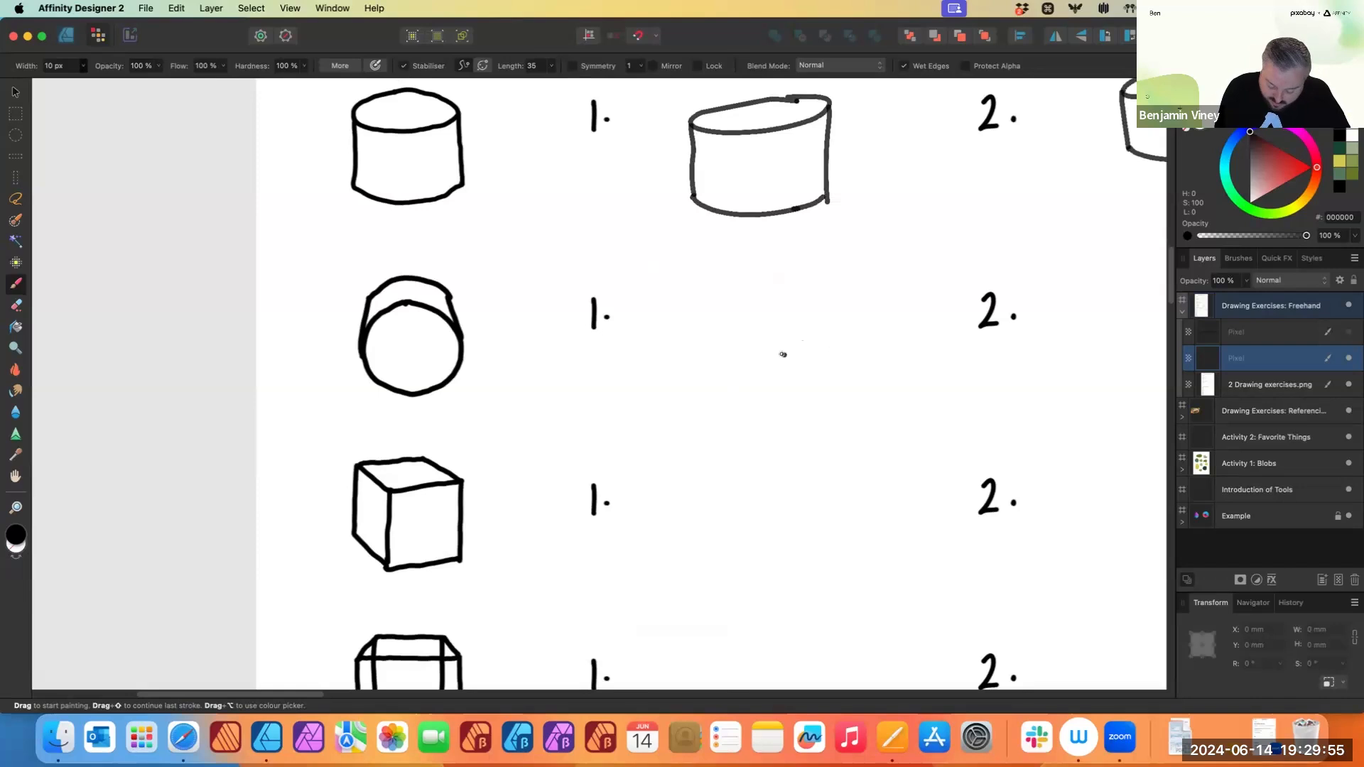
{"action": "mouse_move", "coordinate": [754, 342]}
{"action": "left_mouse_down"}
{"action": "mouse_move", "coordinate": [698, 375]}
{"action": "mouse_move", "coordinate": [699, 406]}
{"action": "mouse_move", "coordinate": [731, 437]}
{"action": "mouse_move", "coordinate": [770, 445]}
{"action": "mouse_move", "coordinate": [804, 417]}
{"action": "mouse_move", "coordinate": [806, 368]}
{"action": "mouse_move", "coordinate": [769, 343]}
{"action": "left_mouse_up"}
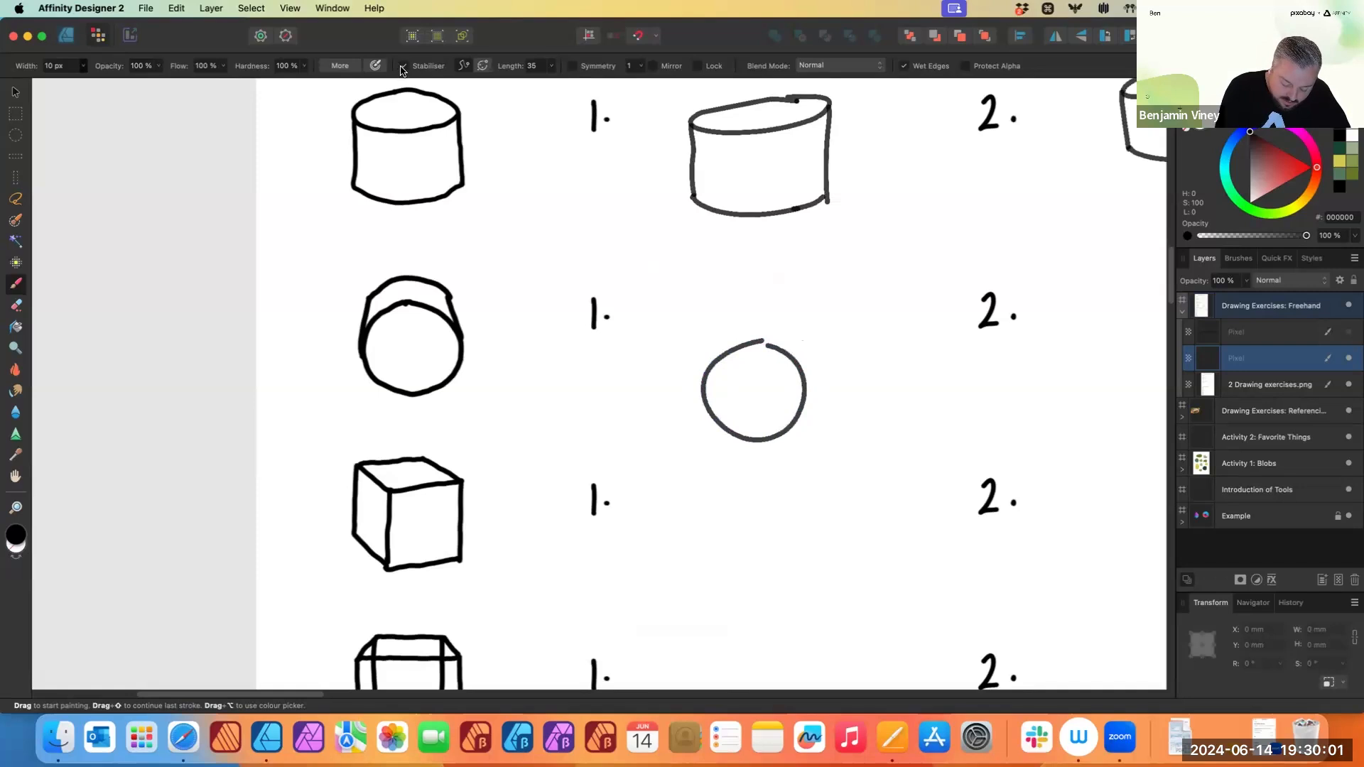
{"action": "left_click", "coordinate": [709, 324]}
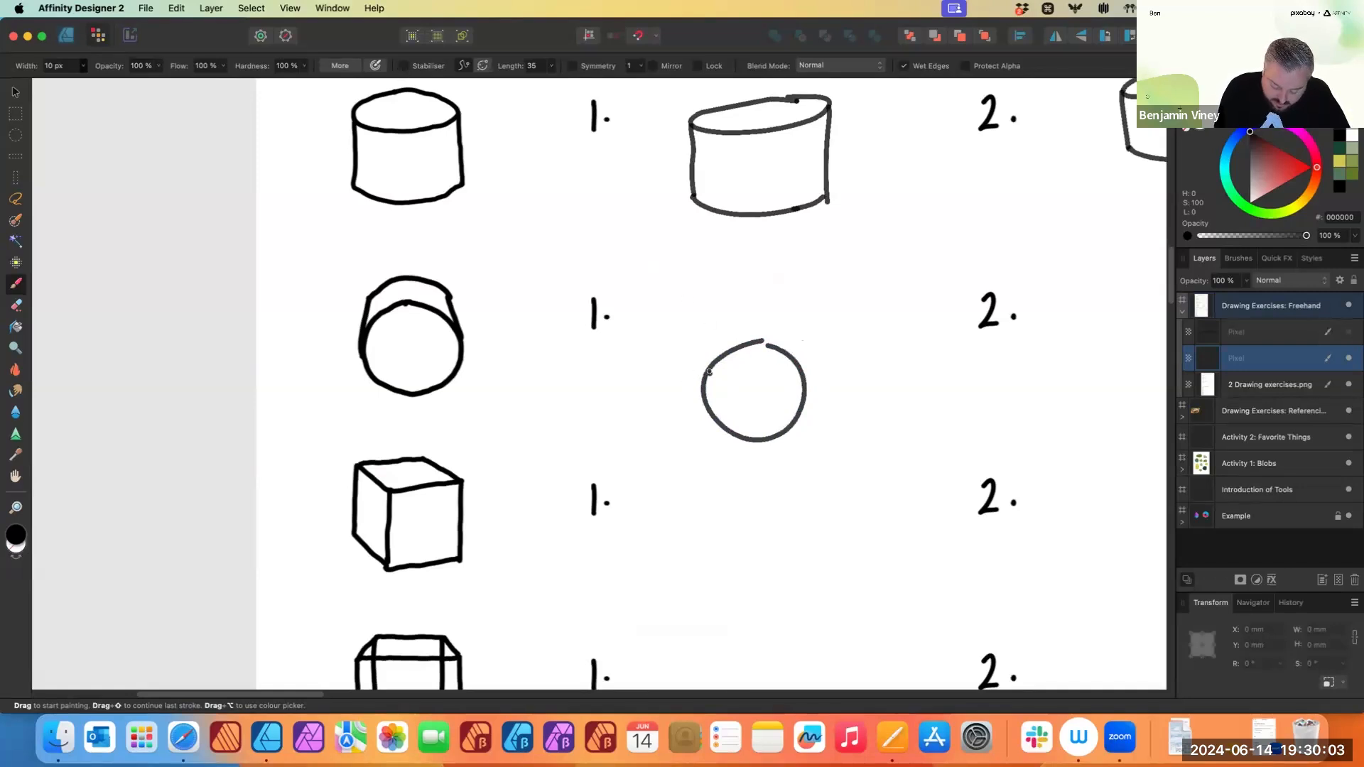
- Add the cylinder's top edges above the circle, redrawing the strokes twice
{"action": "mouse_move", "coordinate": [702, 384]}
{"action": "left_mouse_down"}
{"action": "mouse_move", "coordinate": [719, 320]}
{"action": "mouse_move", "coordinate": [794, 318]}
{"action": "left_mouse_up"}
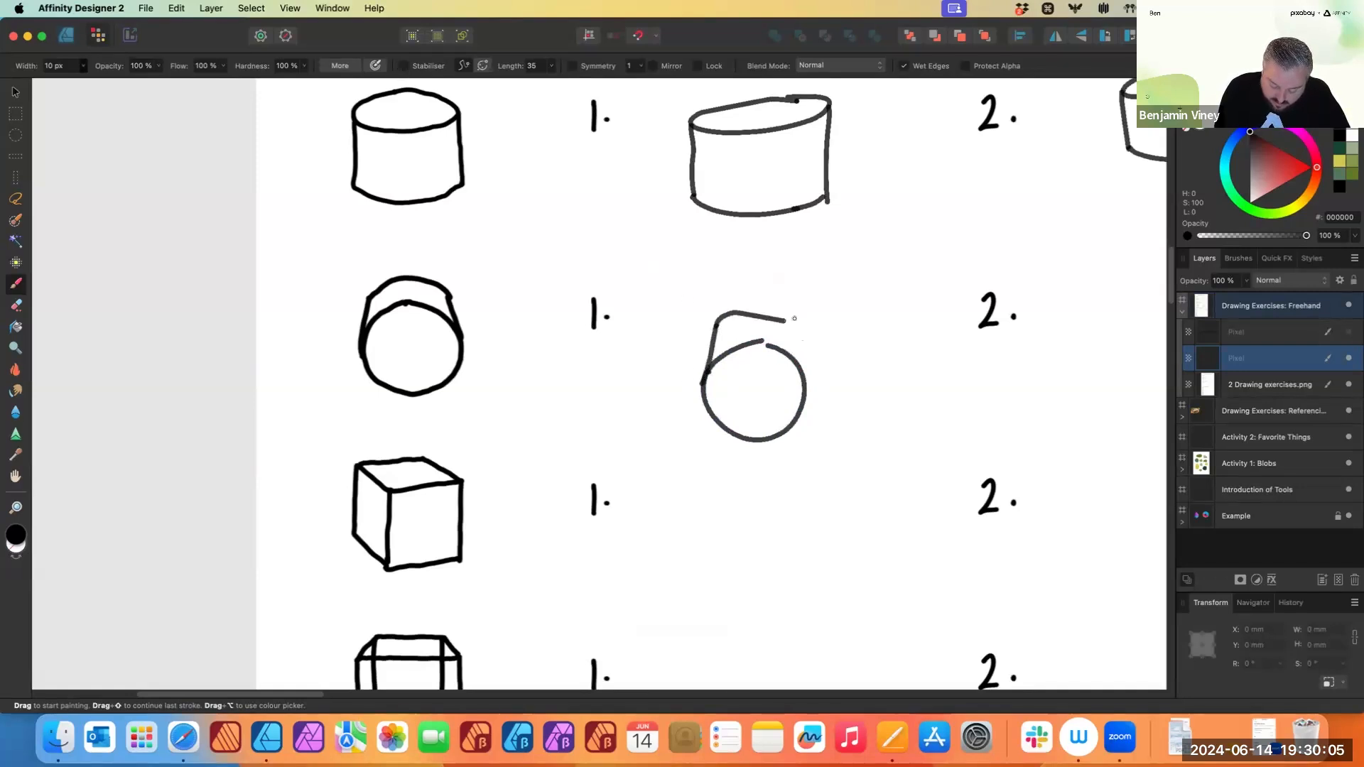
{"action": "key", "text": "super+z"}
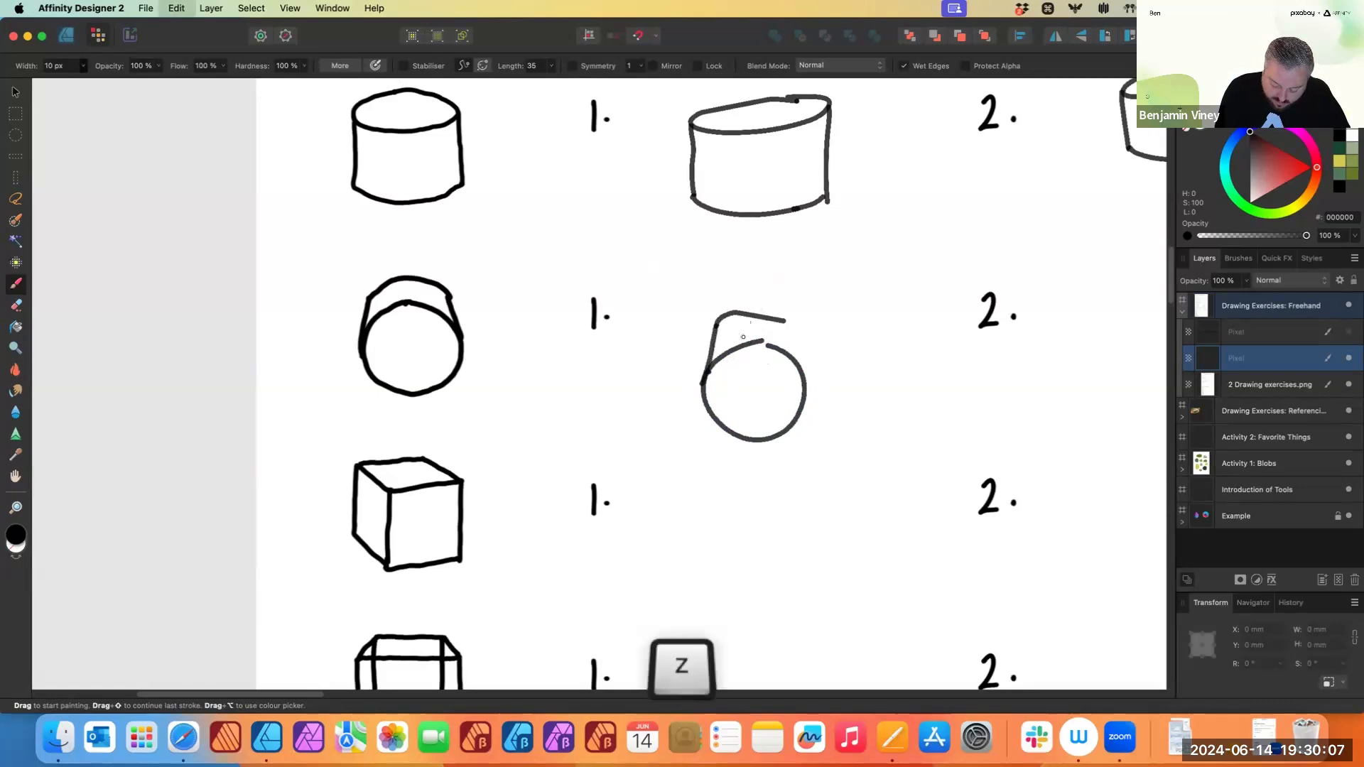
{"action": "left_click_drag", "start_coordinate": [715, 323], "coordinate": [785, 307]}
{"action": "left_click", "coordinate": [796, 333]}
{"action": "key", "text": "super+z"}
{"action": "left_click_drag", "start_coordinate": [800, 365], "coordinate": [779, 302]}
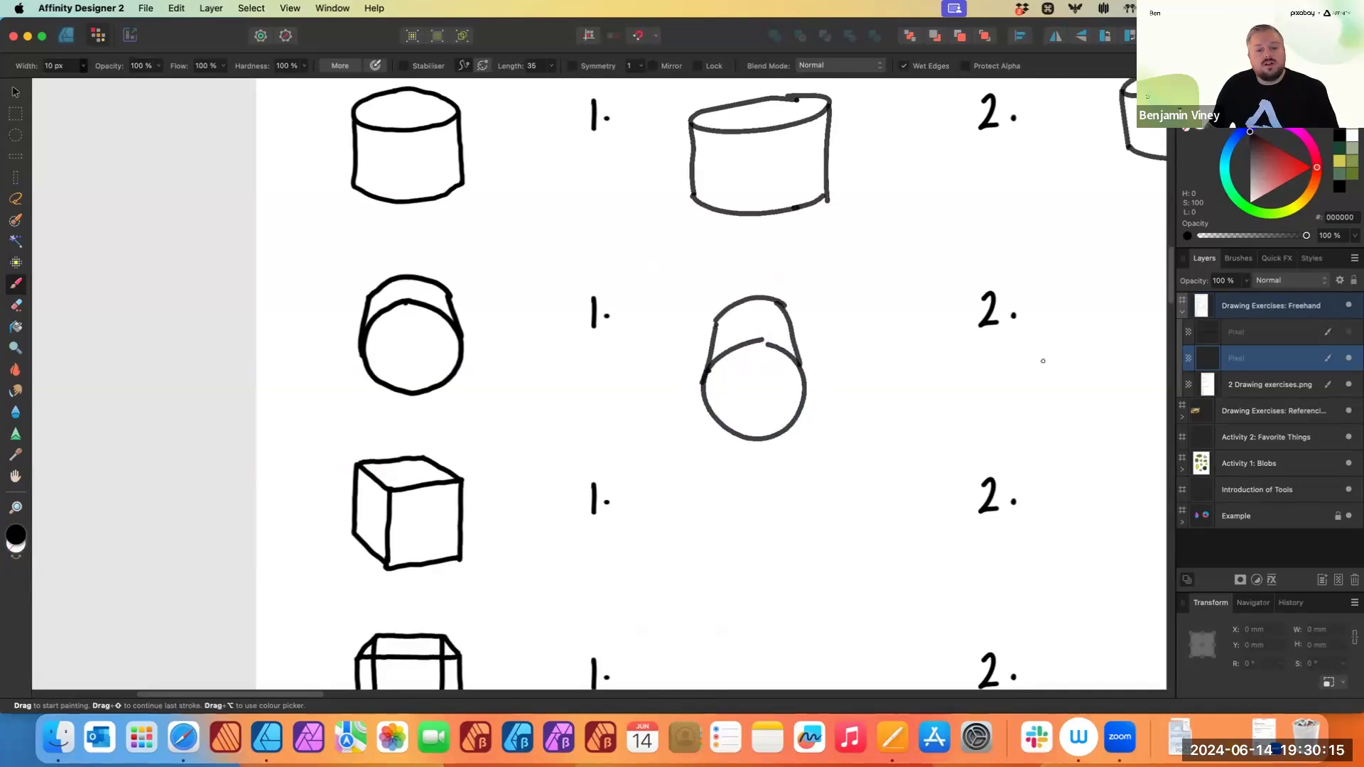
- Draw a tilted cylinder with a circular face beside the second row's exercise 2
{"action": "scroll", "coordinate": [640, 312], "scroll_direction": "right", "scroll_amount": 10}
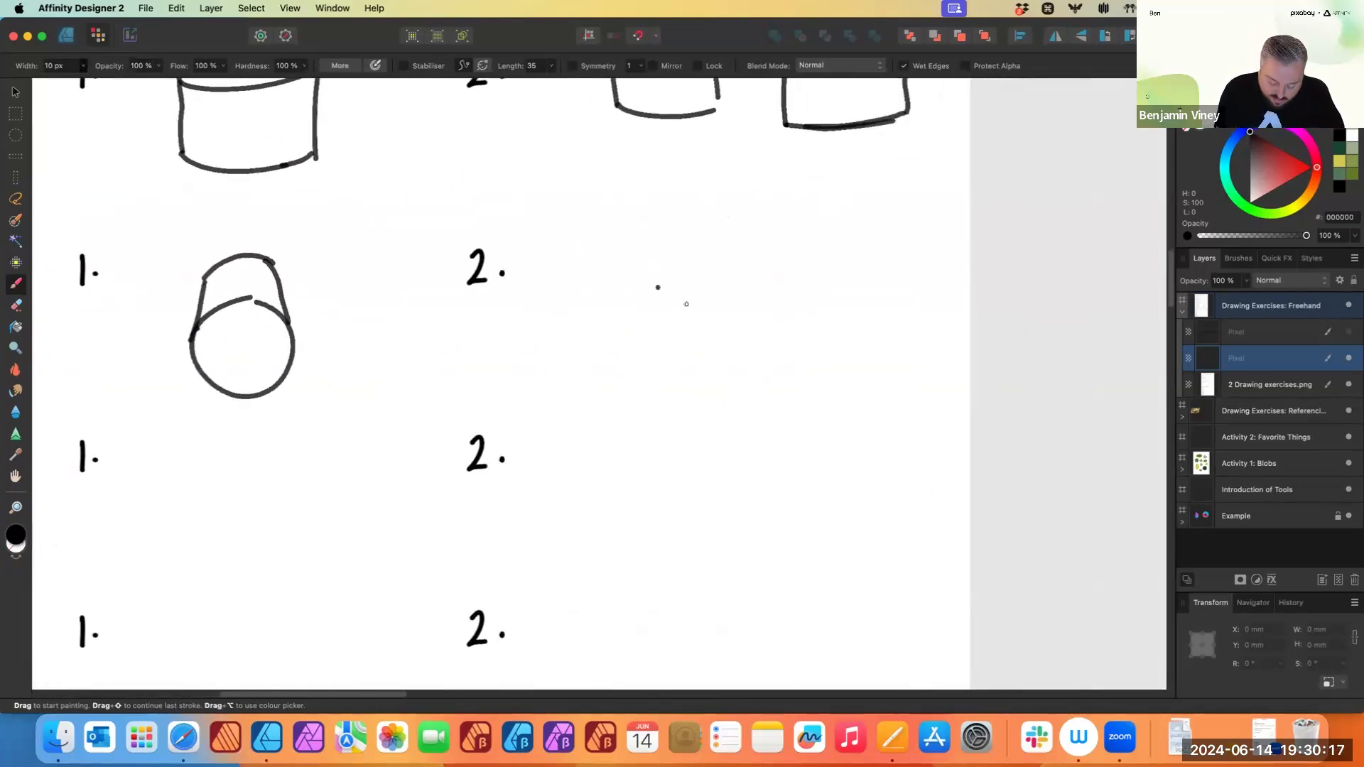
{"action": "left_click_drag", "start_coordinate": [701, 288], "coordinate": [712, 286]}
{"action": "left_click", "coordinate": [642, 283]}
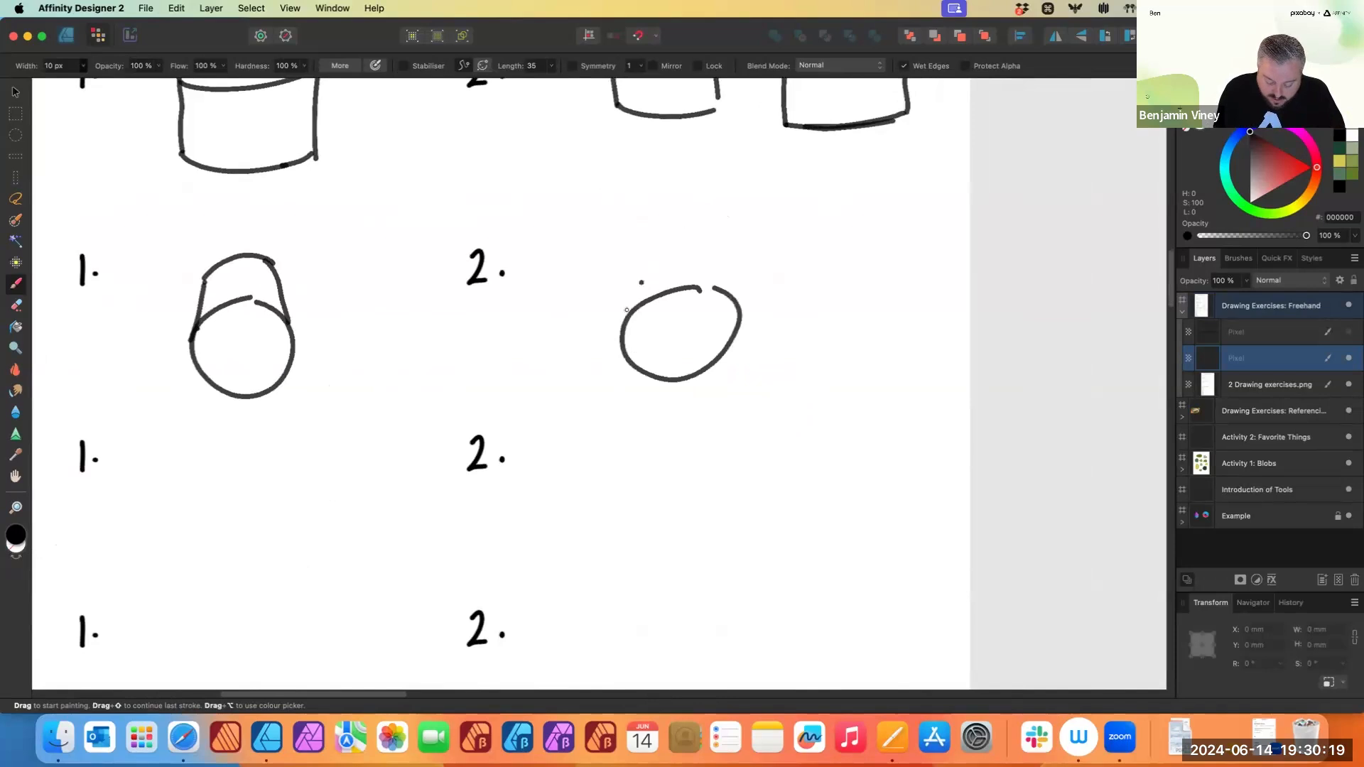
{"action": "mouse_move", "coordinate": [625, 310]}
{"action": "left_mouse_down"}
{"action": "mouse_move", "coordinate": [674, 243]}
{"action": "mouse_move", "coordinate": [748, 250]}
{"action": "mouse_move", "coordinate": [739, 298]}
{"action": "mouse_move", "coordinate": [741, 248]}
{"action": "mouse_move", "coordinate": [738, 304]}
{"action": "left_mouse_up"}
{"action": "left_click", "coordinate": [900, 332]}
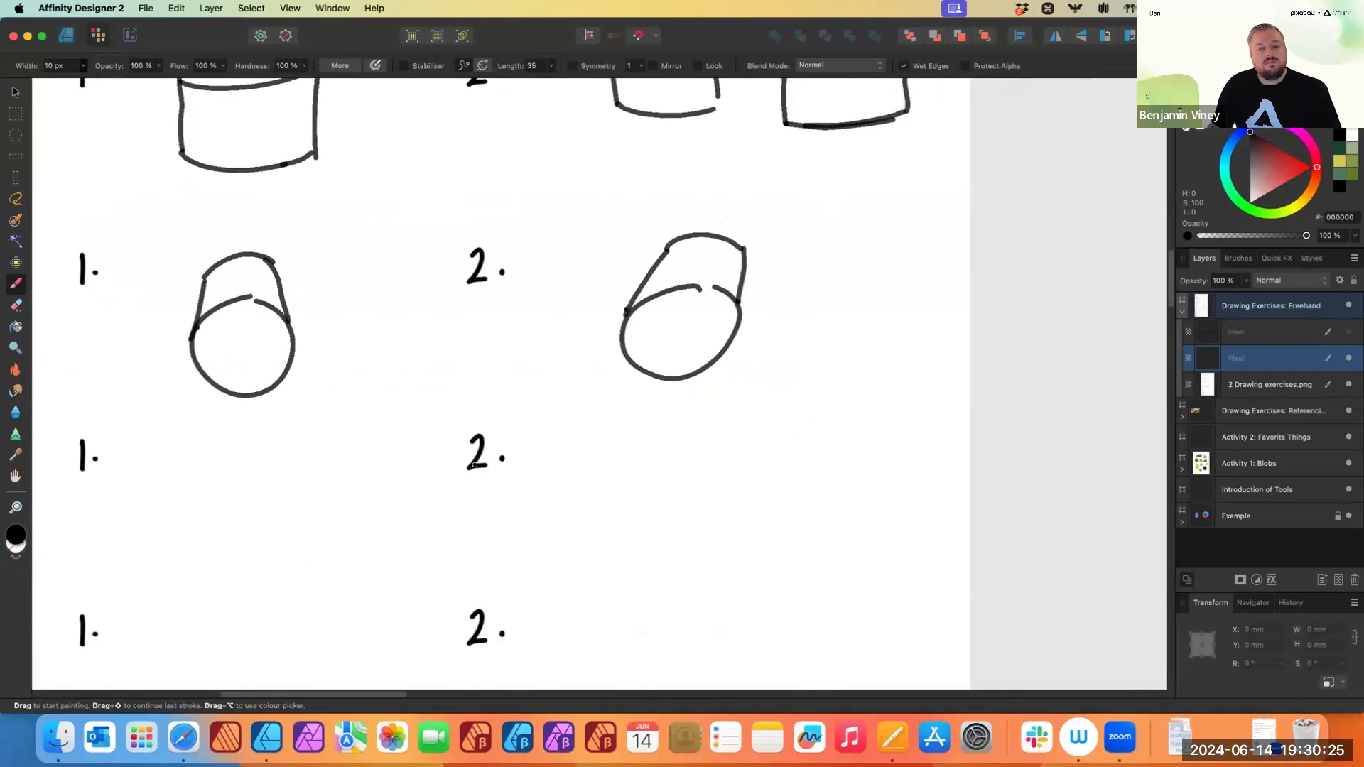
- Draw a freehand box with top, front and side faces beside the cube exercise 1, redrawing one edge
{"action": "scroll", "coordinate": [797, 405], "scroll_direction": "left", "scroll_amount": 7}
{"action": "scroll", "coordinate": [796, 405], "scroll_direction": "down", "scroll_amount": 2}
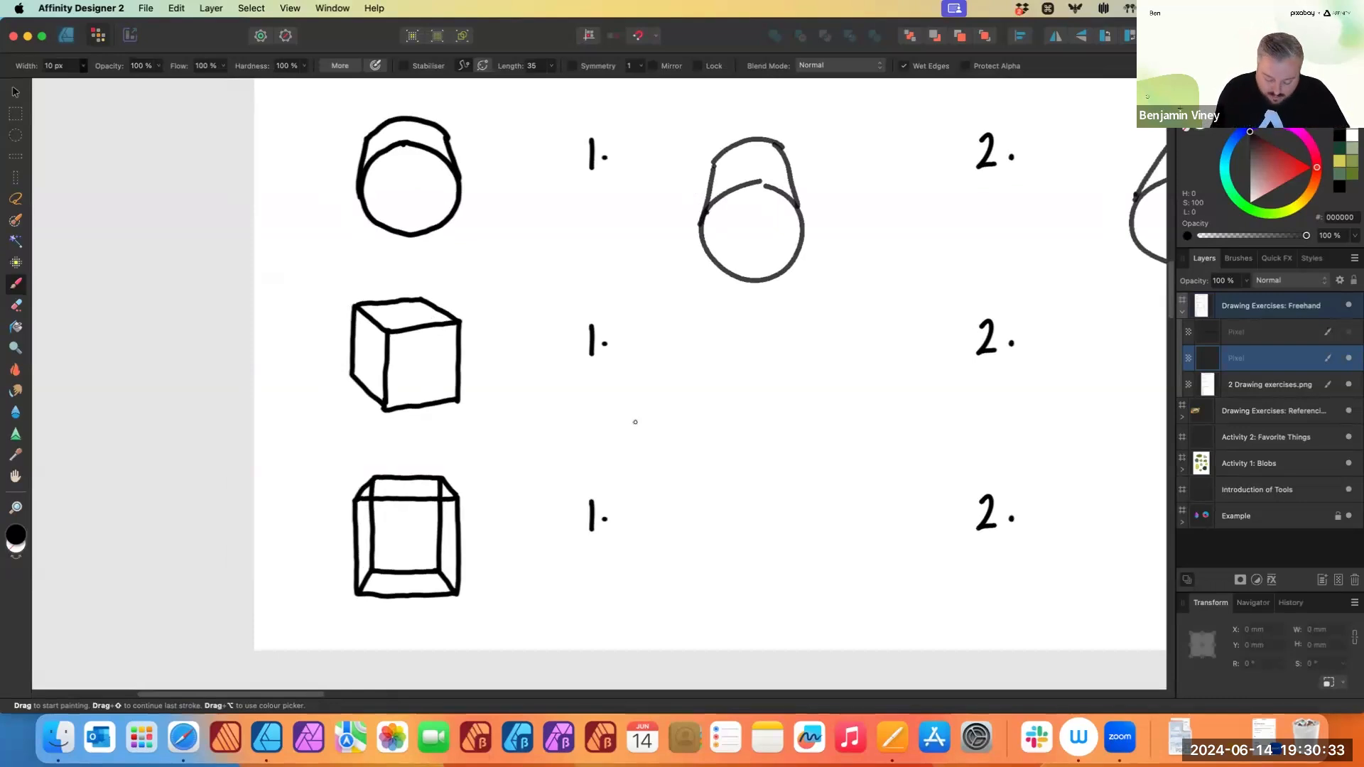
{"action": "mouse_move", "coordinate": [697, 348]}
{"action": "left_mouse_down"}
{"action": "mouse_move", "coordinate": [779, 327]}
{"action": "mouse_move", "coordinate": [868, 334]}
{"action": "left_mouse_up"}
{"action": "left_click_drag", "start_coordinate": [696, 351], "coordinate": [781, 365]}
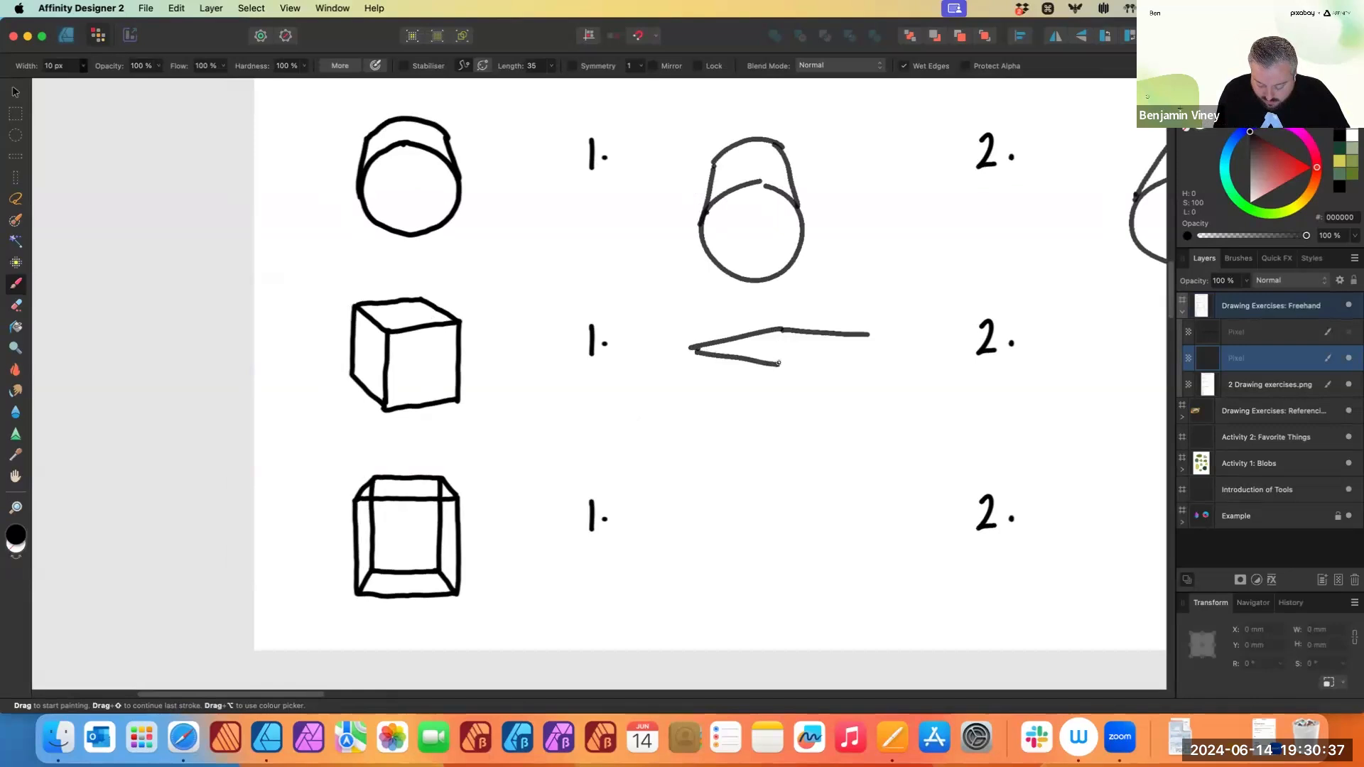
{"action": "left_click_drag", "start_coordinate": [867, 335], "coordinate": [779, 364]}
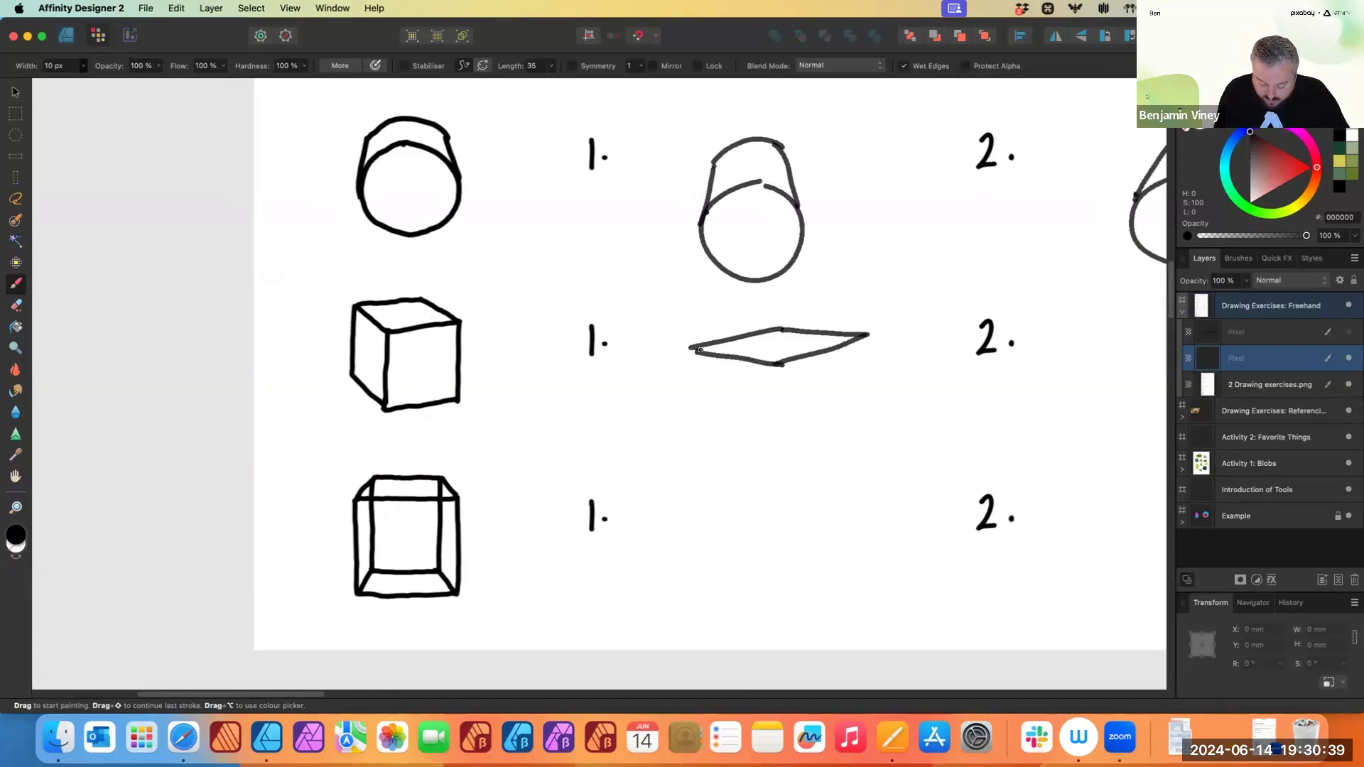
{"action": "left_click_drag", "start_coordinate": [866, 336], "coordinate": [862, 424]}
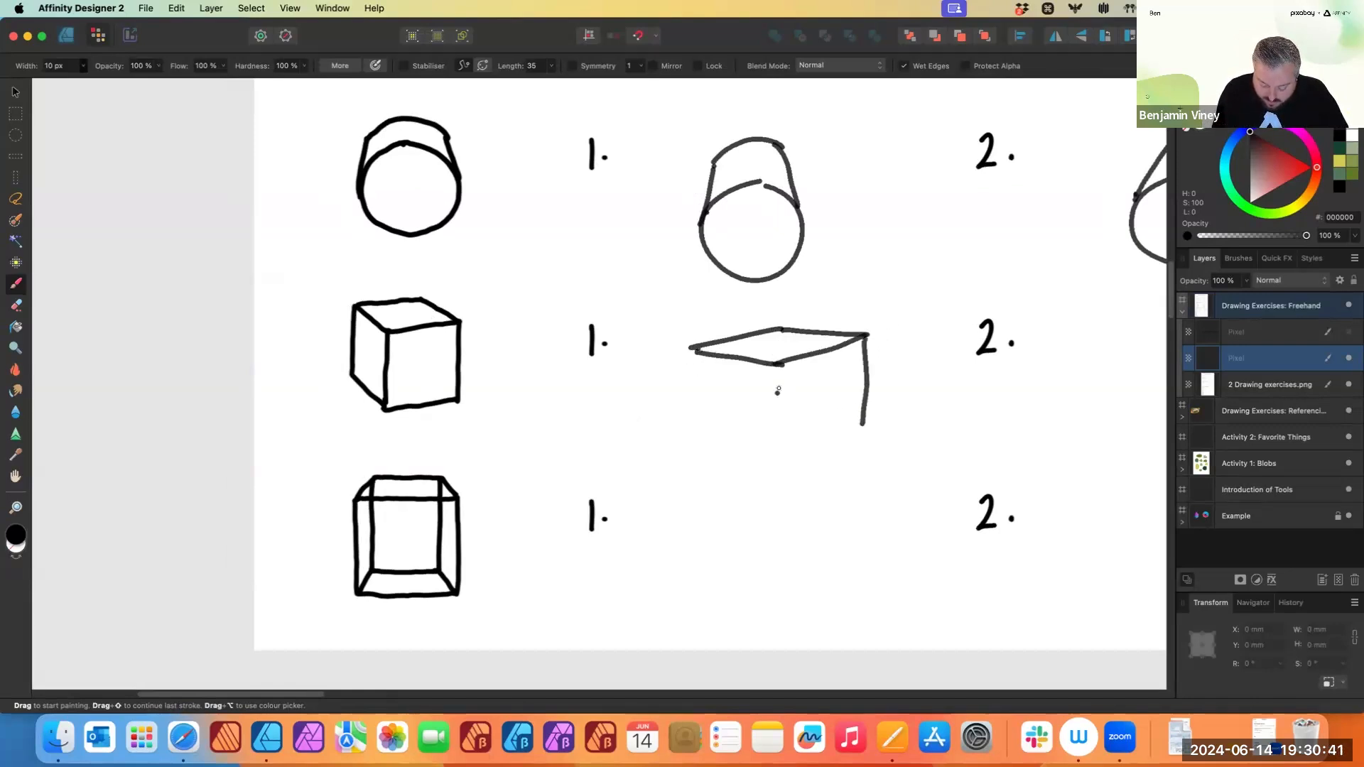
{"action": "left_click_drag", "start_coordinate": [776, 368], "coordinate": [773, 470]}
{"action": "left_click_drag", "start_coordinate": [861, 424], "coordinate": [773, 471]}
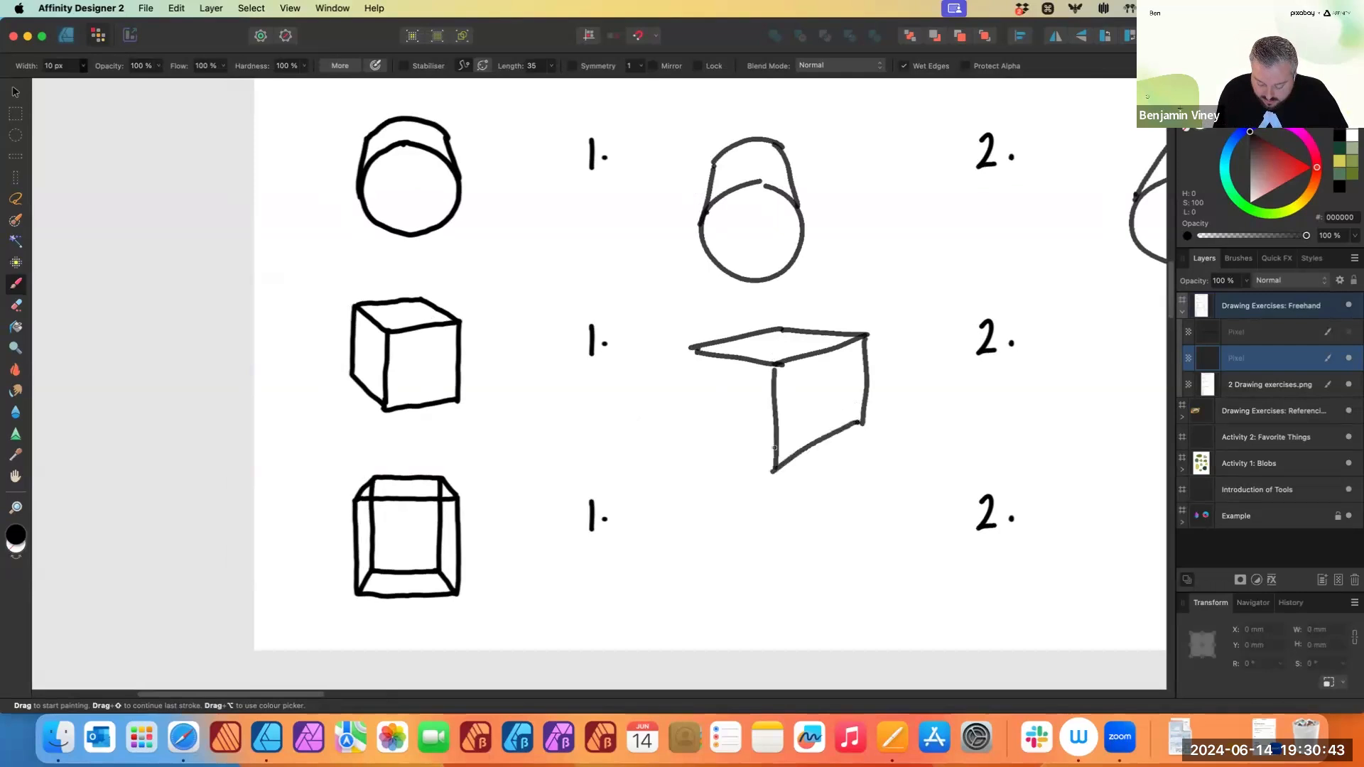
{"action": "left_click_drag", "start_coordinate": [690, 352], "coordinate": [693, 454]}
{"action": "key", "text": "super+z"}
{"action": "mouse_move", "coordinate": [689, 350]}
{"action": "left_mouse_down"}
{"action": "mouse_move", "coordinate": [692, 450]}
{"action": "mouse_move", "coordinate": [773, 470]}
{"action": "left_mouse_up"}
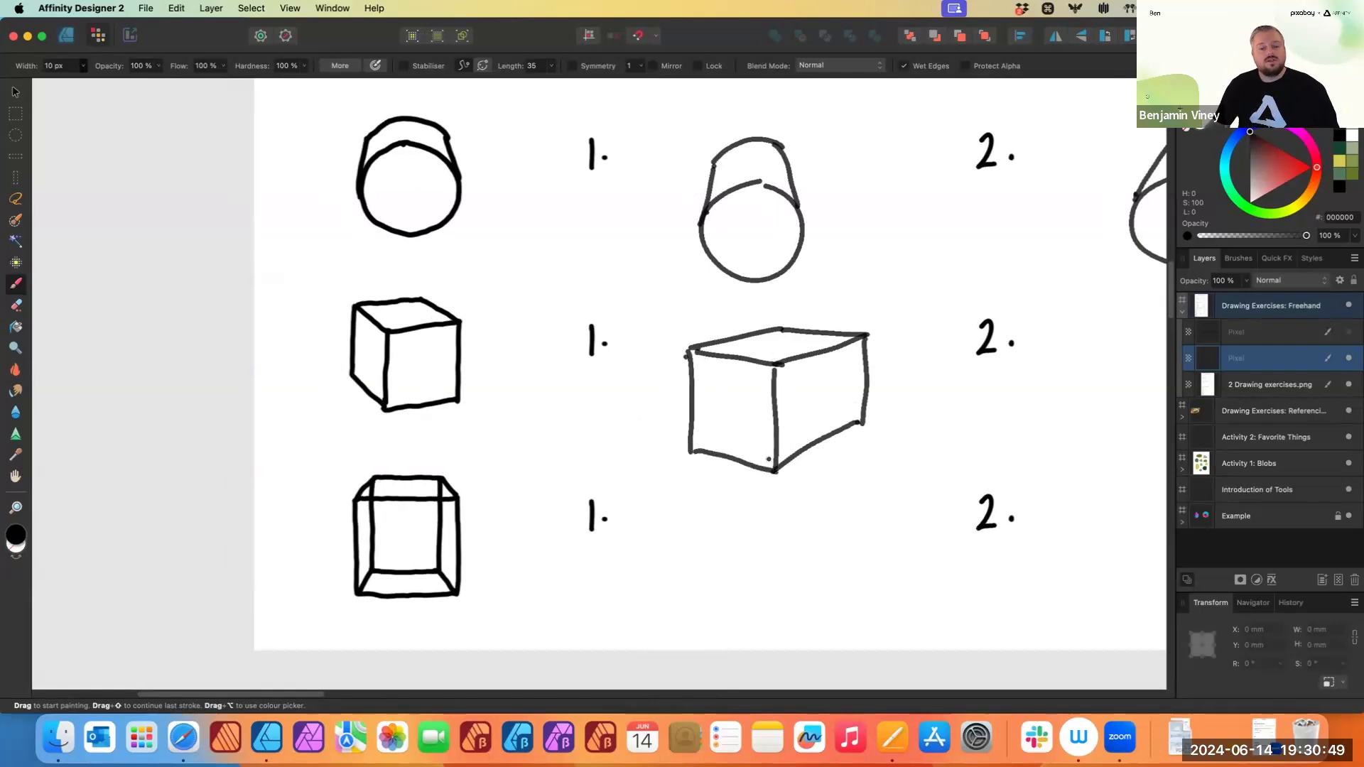
{"action": "scroll", "coordinate": [1023, 398], "scroll_direction": "right", "scroll_amount": 4}
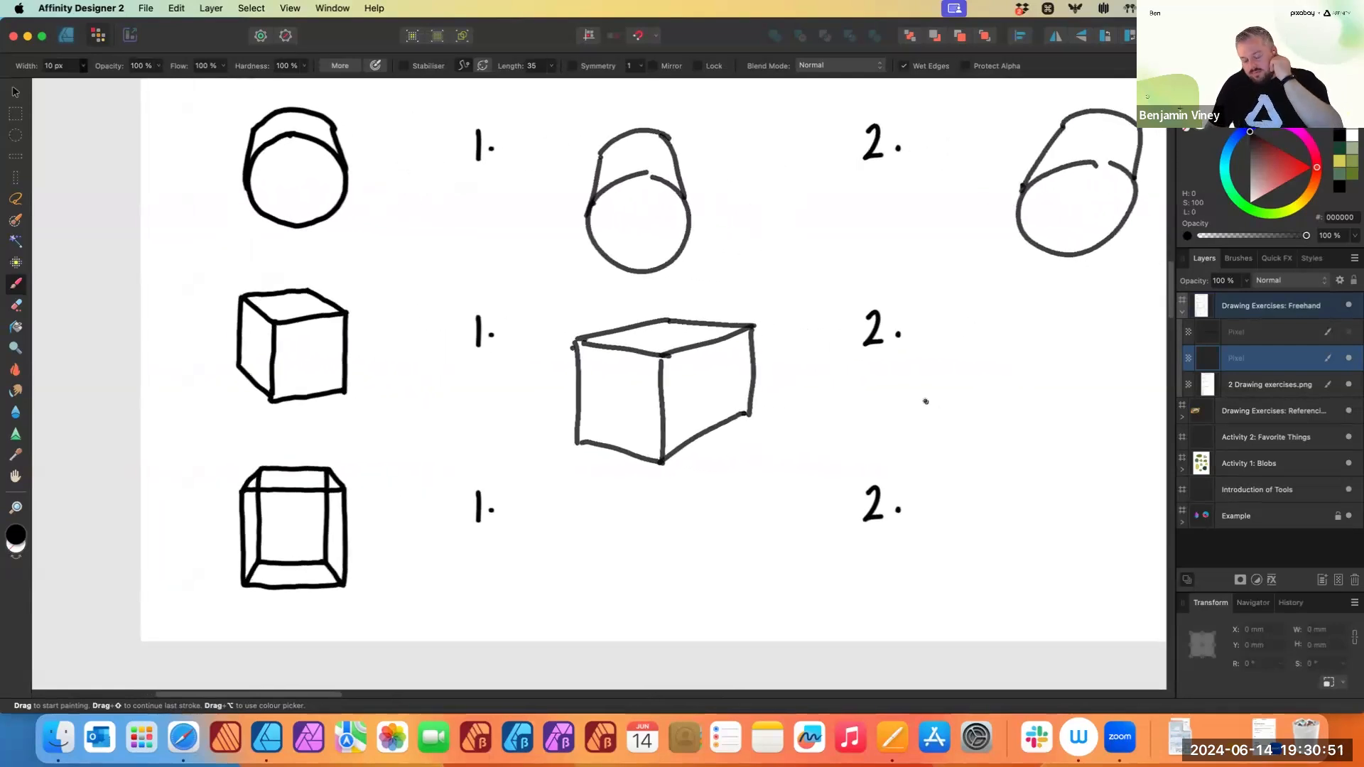
{"action": "scroll", "coordinate": [926, 402], "scroll_direction": "right", "scroll_amount": 8}
{"action": "scroll", "coordinate": [719, 377], "scroll_direction": "right", "scroll_amount": 2}
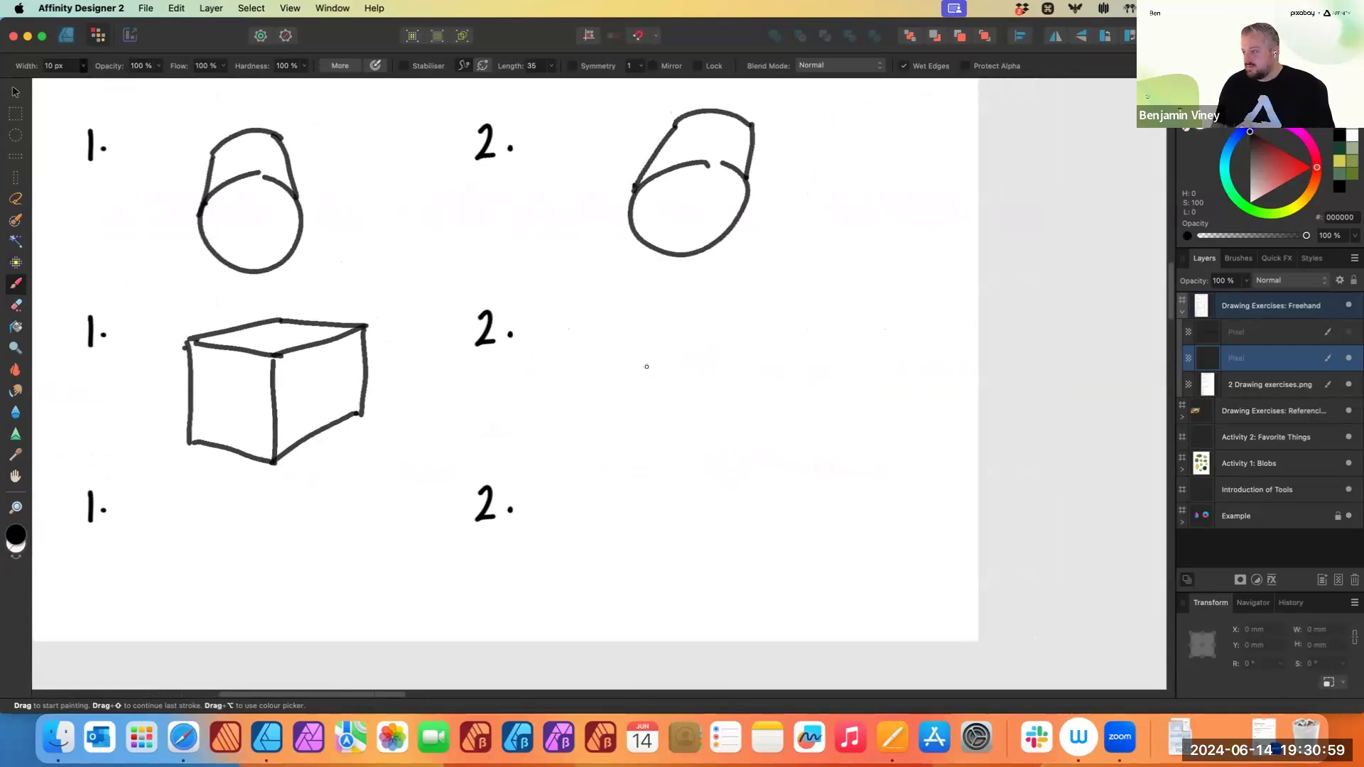
{"action": "left_click", "coordinate": [626, 383]}
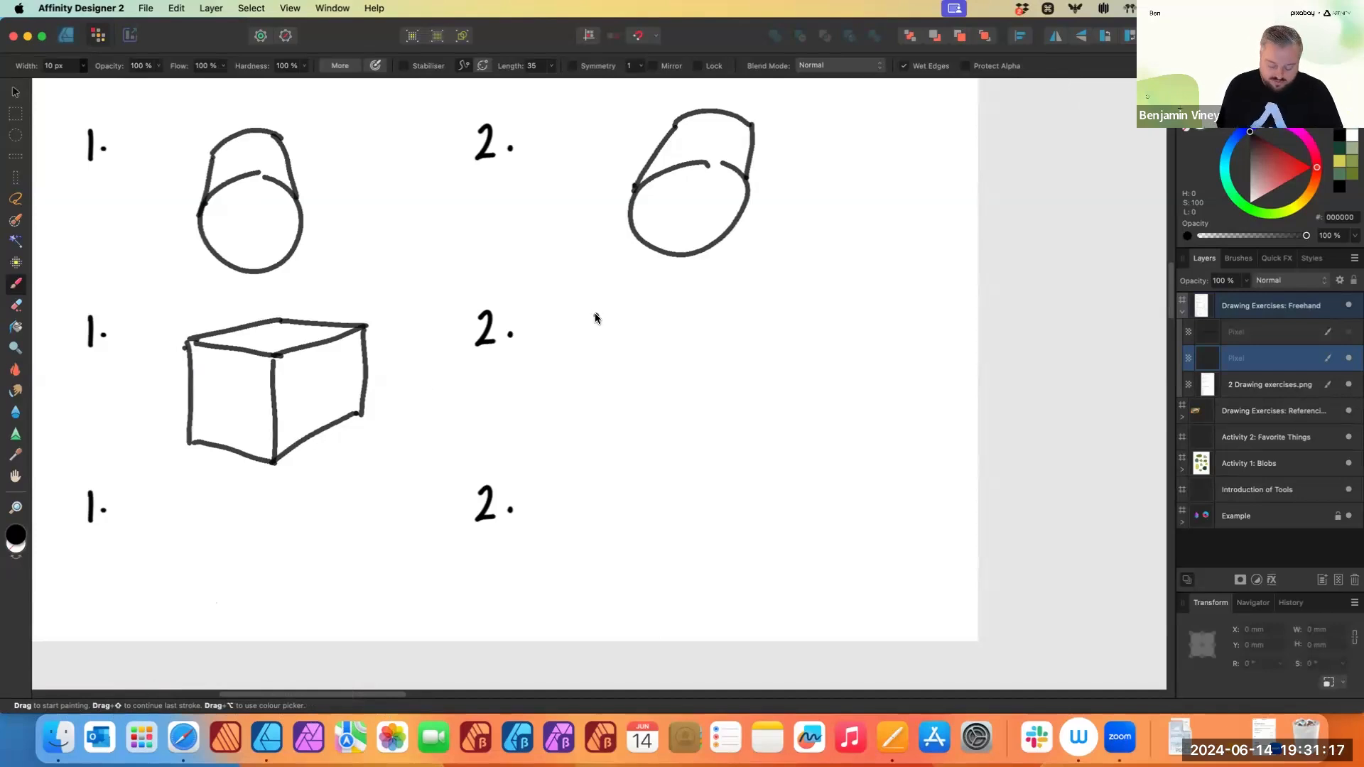
{"action": "left_click_drag", "start_coordinate": [611, 329], "coordinate": [880, 316]}
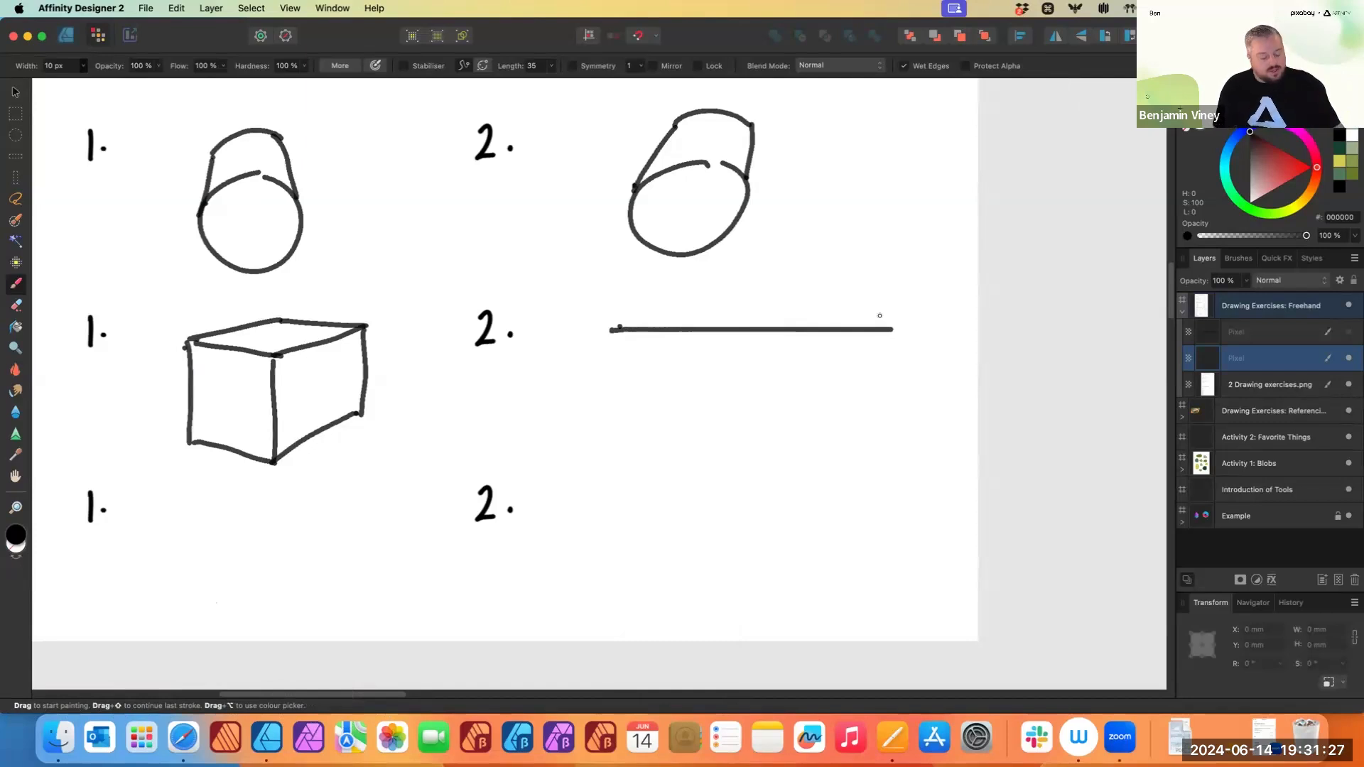
{"action": "key", "text": "super+z"}
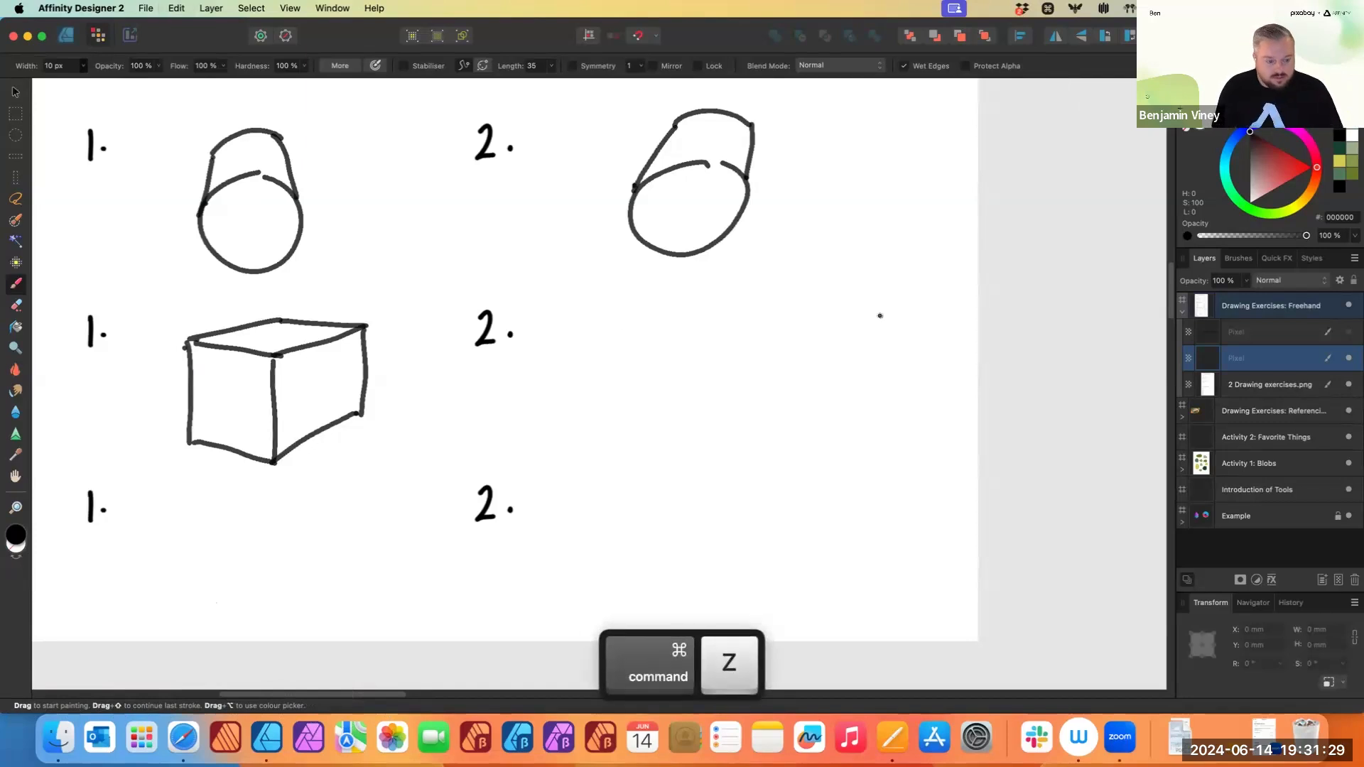
- Draw a freehand box with a top face, three vertical edges and bottom edges beside the second cube exercise 2
{"action": "mouse_move", "coordinate": [622, 351]}
{"action": "left_mouse_down"}
{"action": "mouse_move", "coordinate": [700, 323]}
{"action": "mouse_move", "coordinate": [804, 319]}
{"action": "mouse_move", "coordinate": [636, 351]}
{"action": "mouse_move", "coordinate": [709, 351]}
{"action": "left_mouse_up"}
{"action": "left_click_drag", "start_coordinate": [780, 324], "coordinate": [706, 346]}
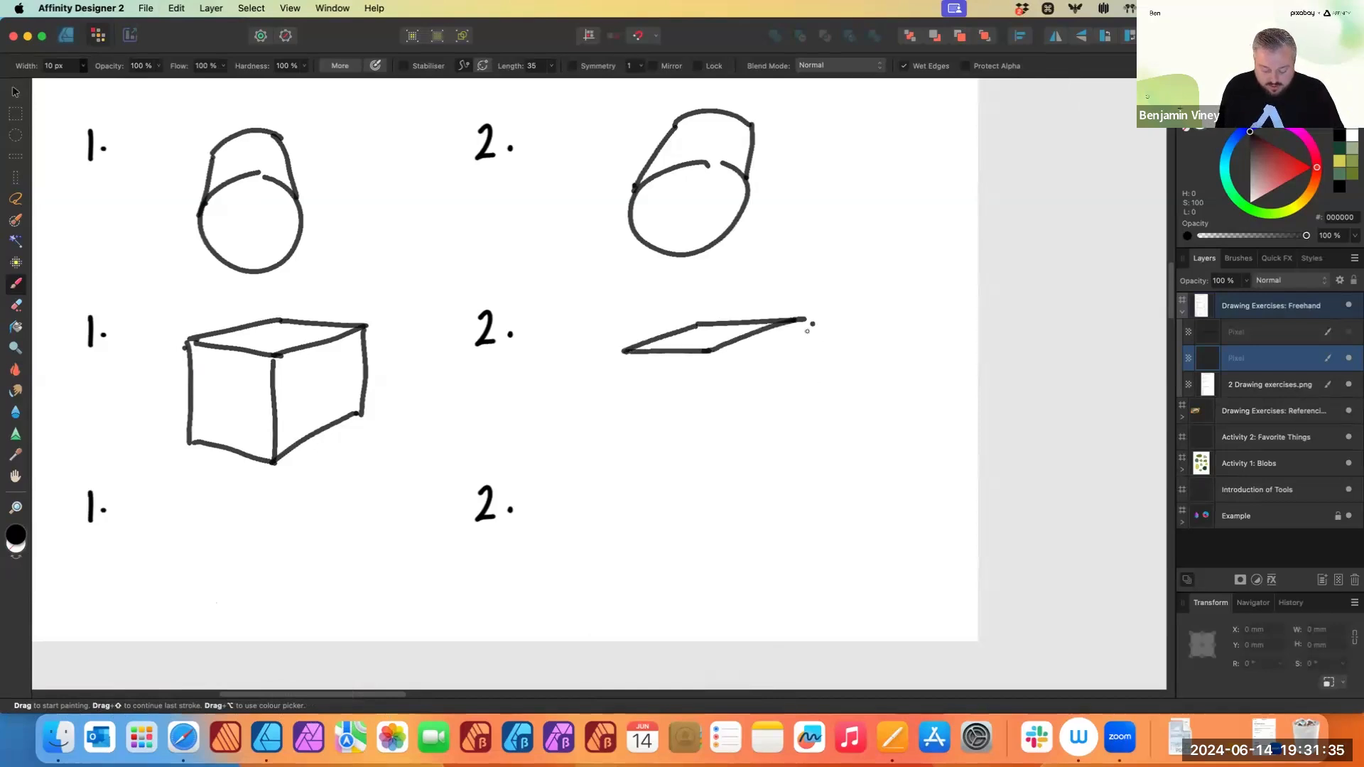
{"action": "left_click_drag", "start_coordinate": [798, 320], "coordinate": [800, 451]}
{"action": "left_click_drag", "start_coordinate": [706, 352], "coordinate": [708, 479]}
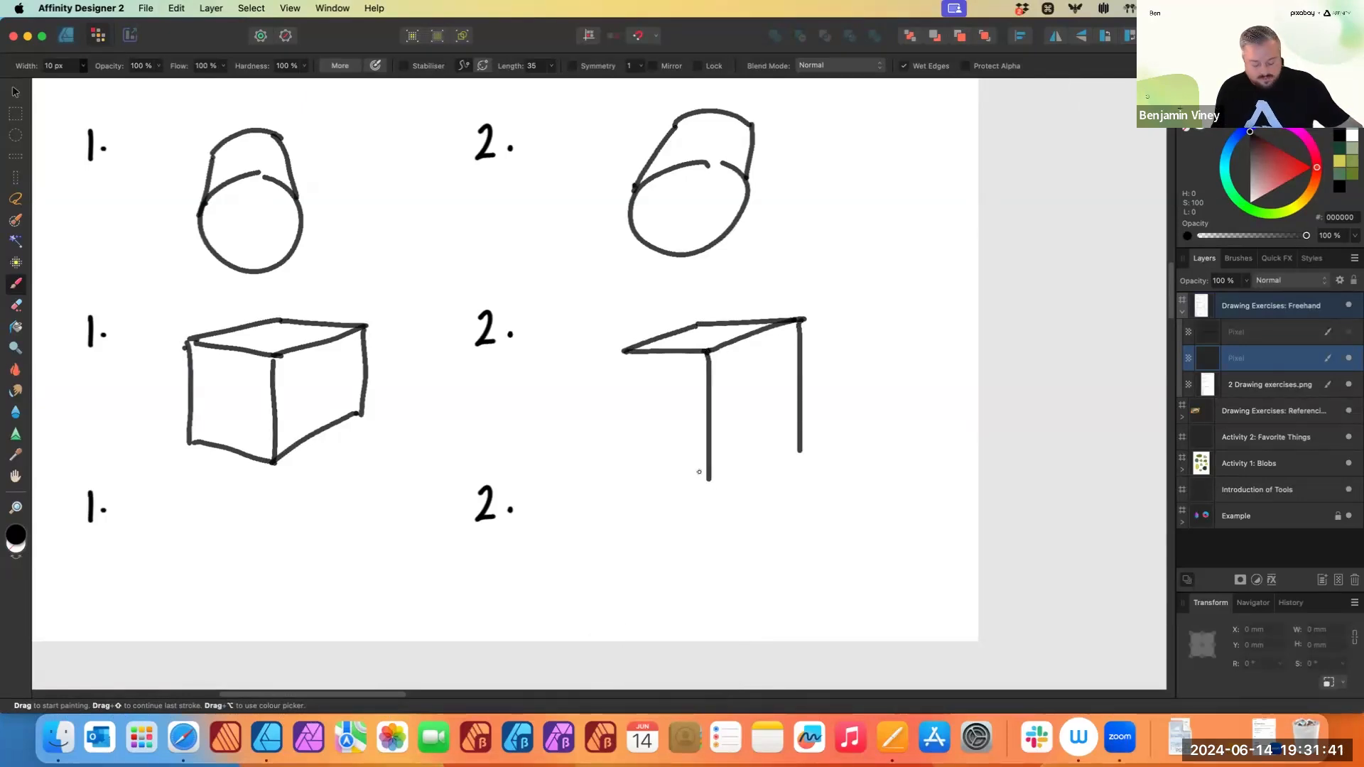
{"action": "left_click_drag", "start_coordinate": [622, 351], "coordinate": [624, 455]}
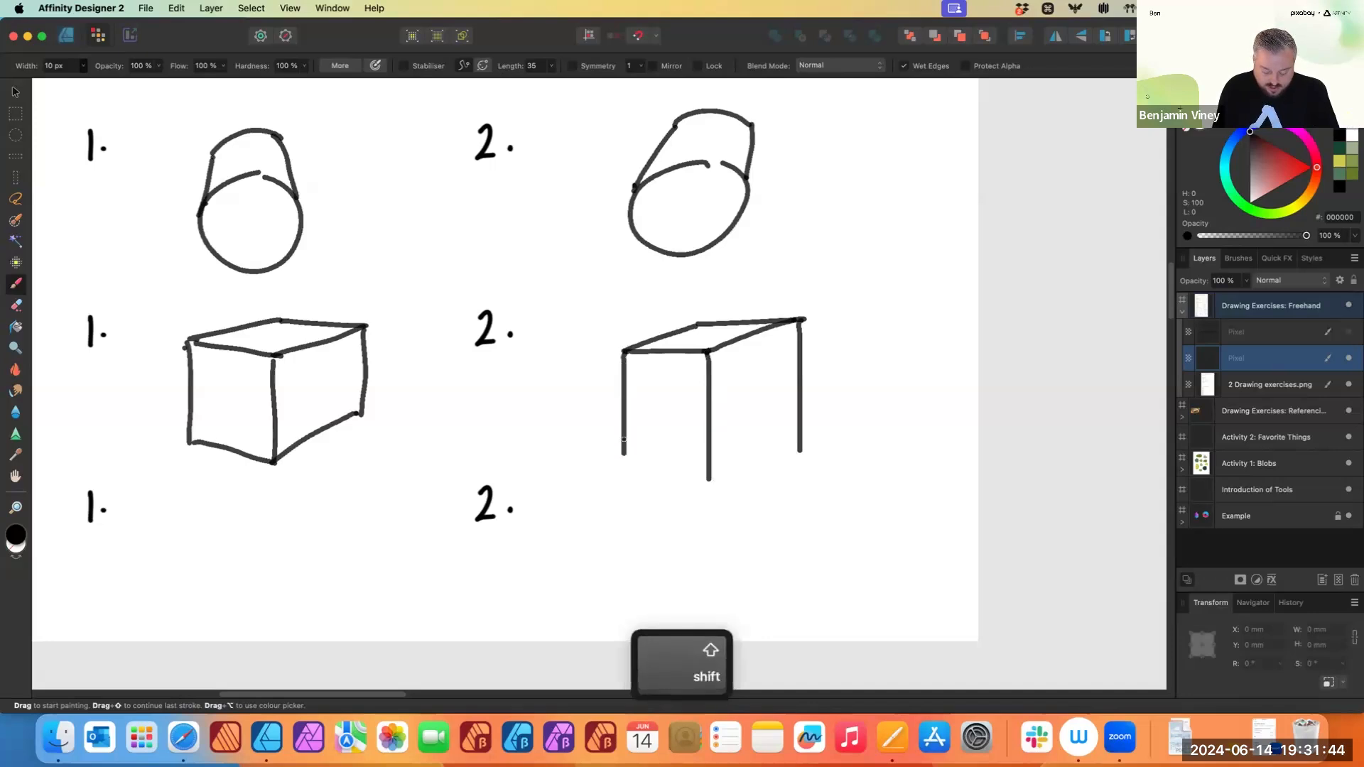
{"action": "mouse_move", "coordinate": [800, 452]}
{"action": "left_mouse_down"}
{"action": "mouse_move", "coordinate": [717, 488]}
{"action": "mouse_move", "coordinate": [793, 443]}
{"action": "left_mouse_up"}
{"action": "key", "text": "cmd+z"}
{"action": "left_click", "coordinate": [785, 451]}
{"action": "key", "text": "cmd+z"}
{"action": "left_click_drag", "start_coordinate": [624, 453], "coordinate": [708, 481]}
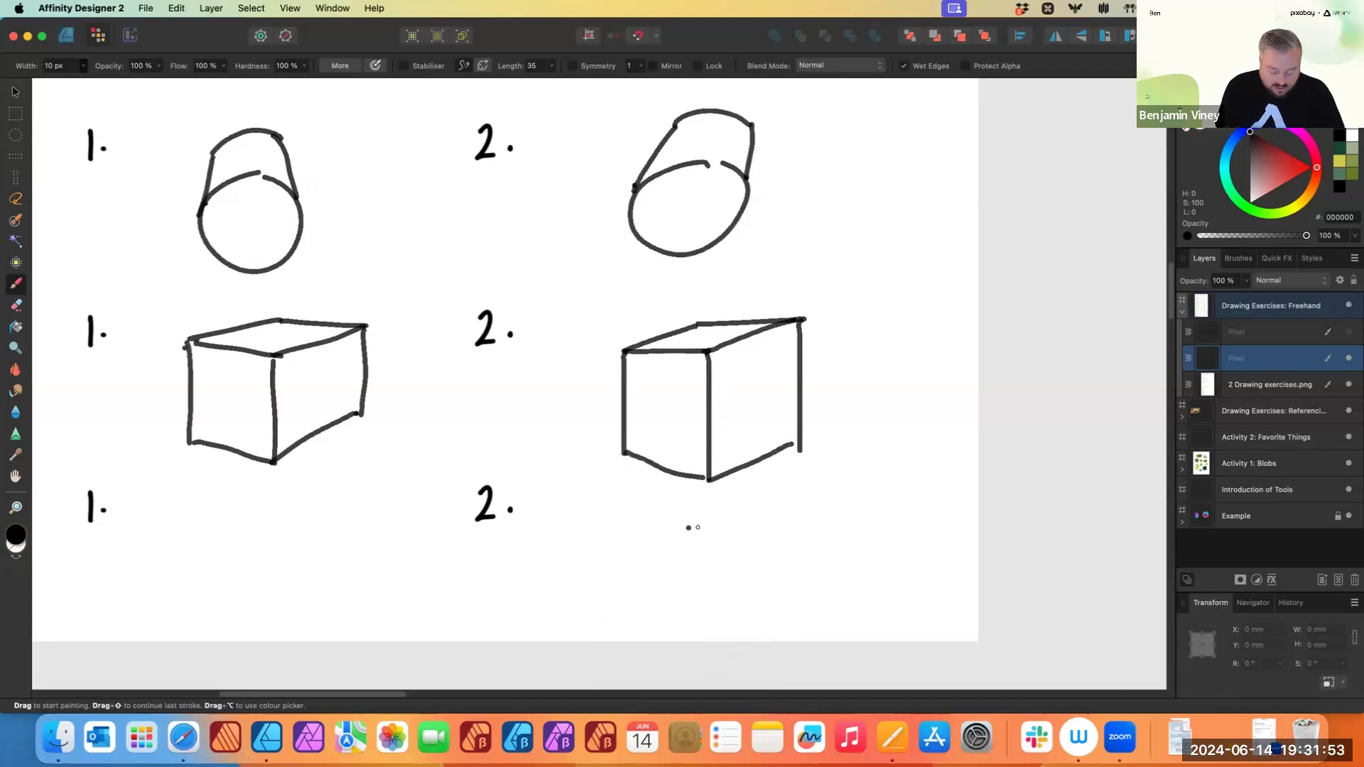
{"action": "left_click", "coordinate": [595, 544], "text": "shift"}
{"action": "key", "text": "super+z"}
{"action": "left_click_drag", "start_coordinate": [582, 536], "coordinate": [886, 537]}
{"action": "key", "text": "super+z"}
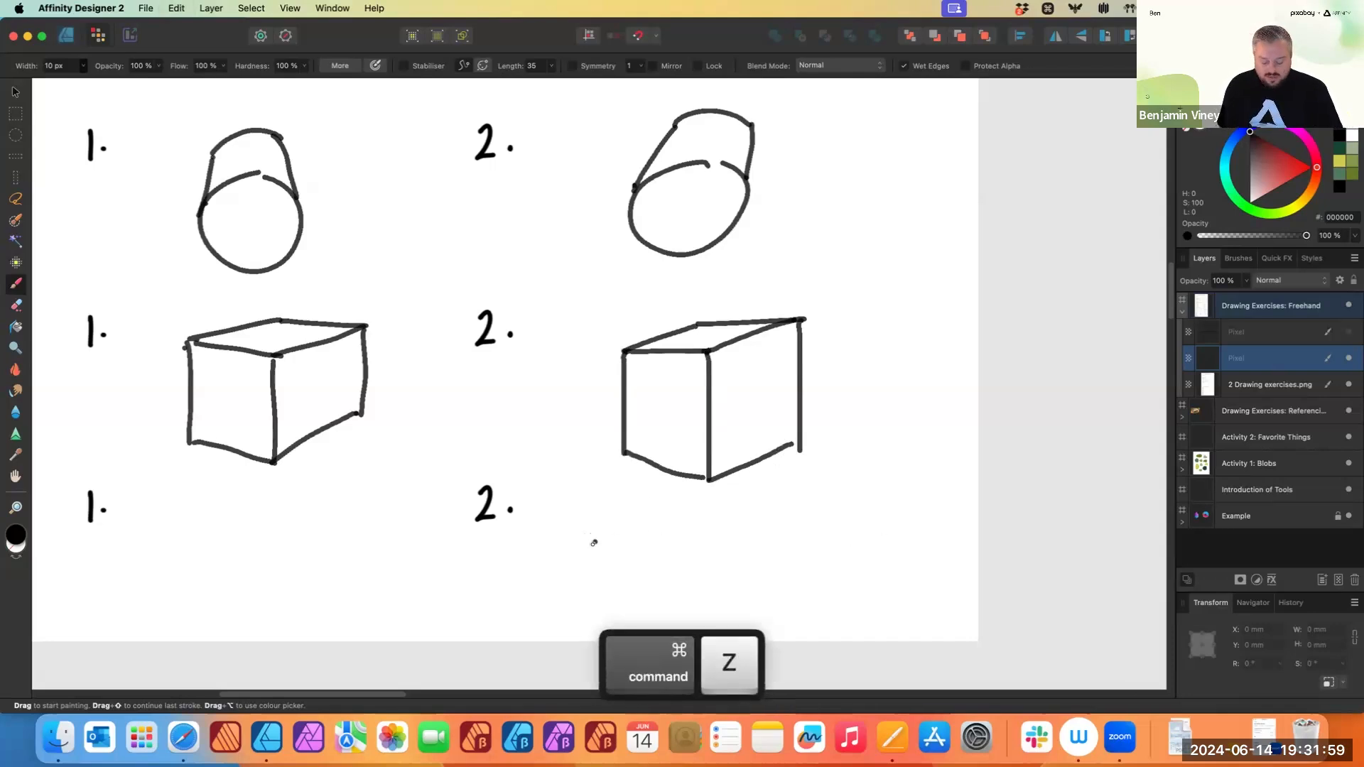
{"action": "left_click_drag", "start_coordinate": [590, 547], "coordinate": [816, 553]}
{"action": "key", "text": "super+z"}
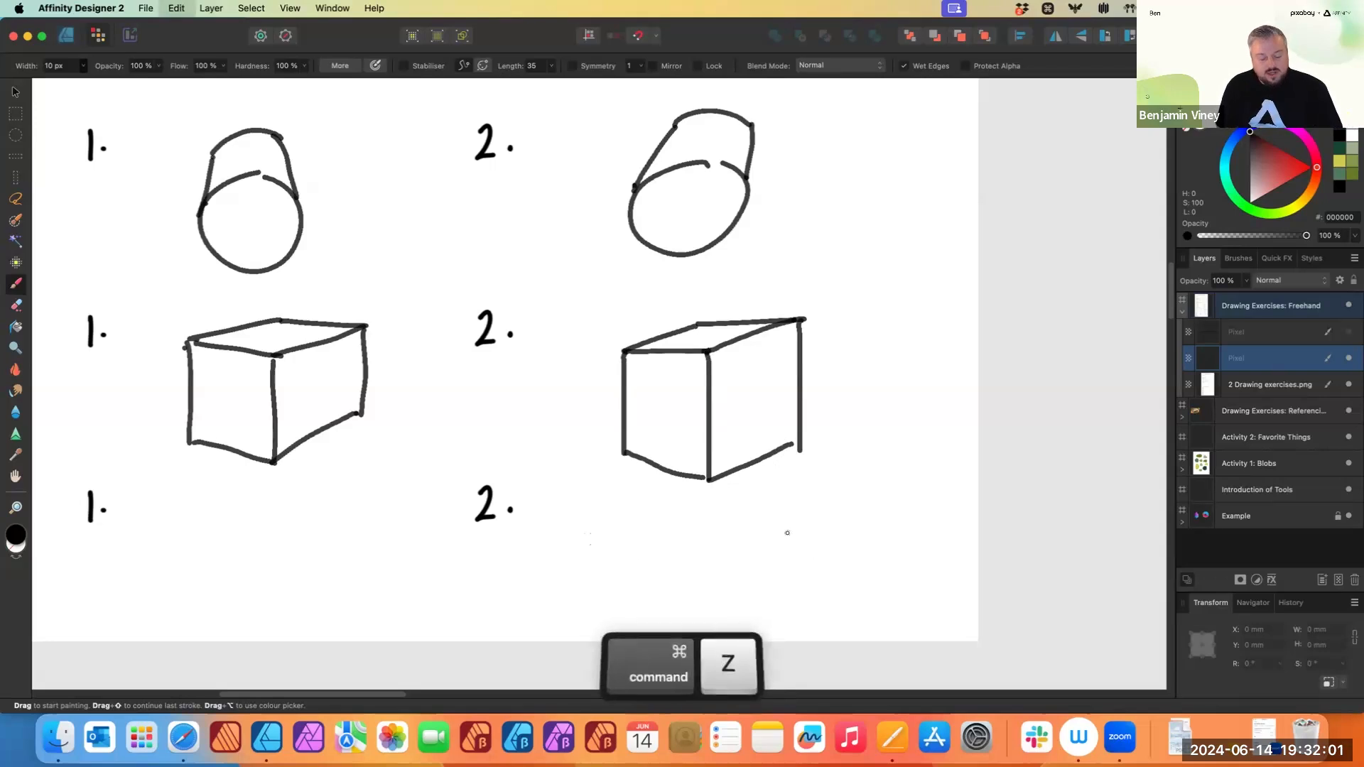
- Switch the brush to the Comics Ink Pen from the Inks brush category
{"action": "scroll", "coordinate": [540, 497], "scroll_direction": "down", "scroll_amount": 3}
{"action": "scroll", "coordinate": [607, 441], "scroll_direction": "left", "scroll_amount": 5}
{"action": "scroll", "coordinate": [607, 441], "scroll_direction": "right", "scroll_amount": 3}
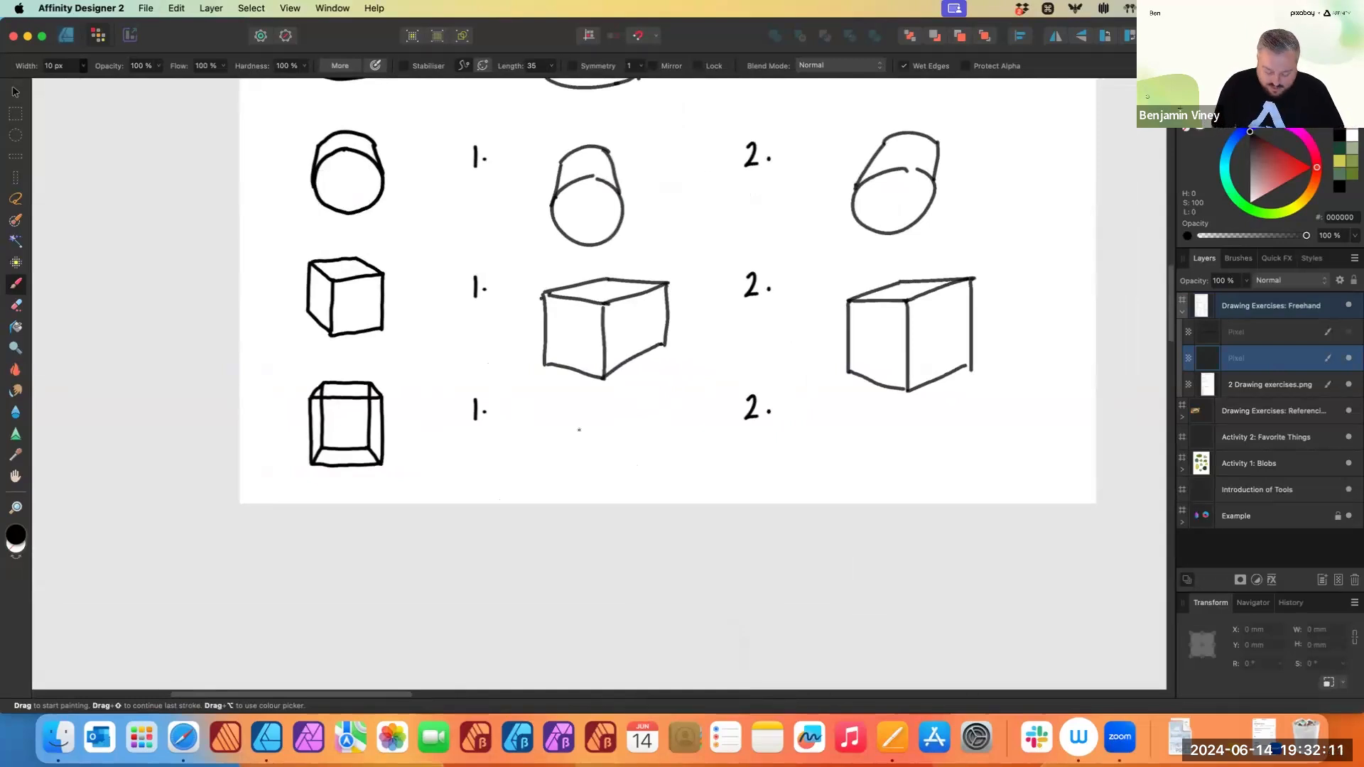
{"action": "scroll", "coordinate": [586, 444], "scroll_direction": "up", "scroll_amount": 6}
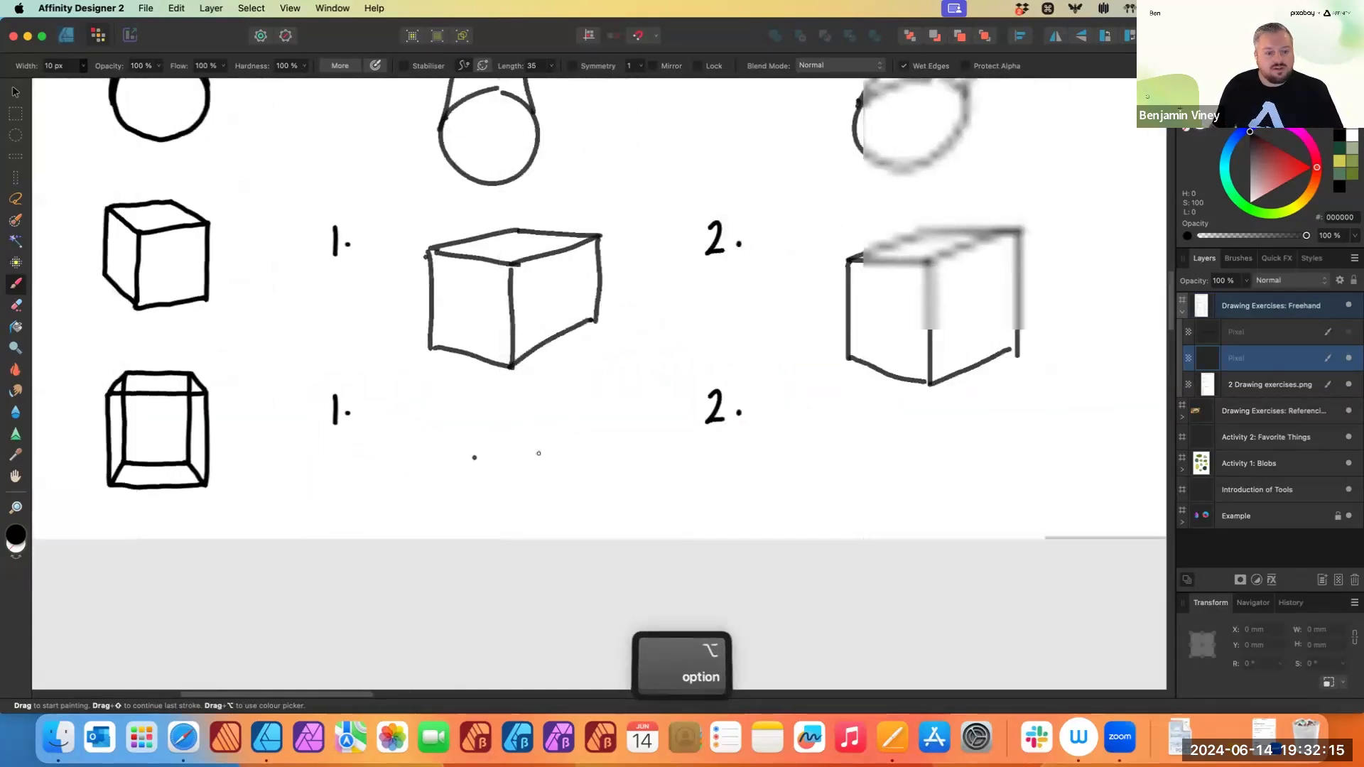
{"action": "scroll", "coordinate": [515, 452], "scroll_direction": "up", "scroll_amount": 1}
{"action": "scroll", "coordinate": [496, 450], "scroll_direction": "right", "scroll_amount": 2}
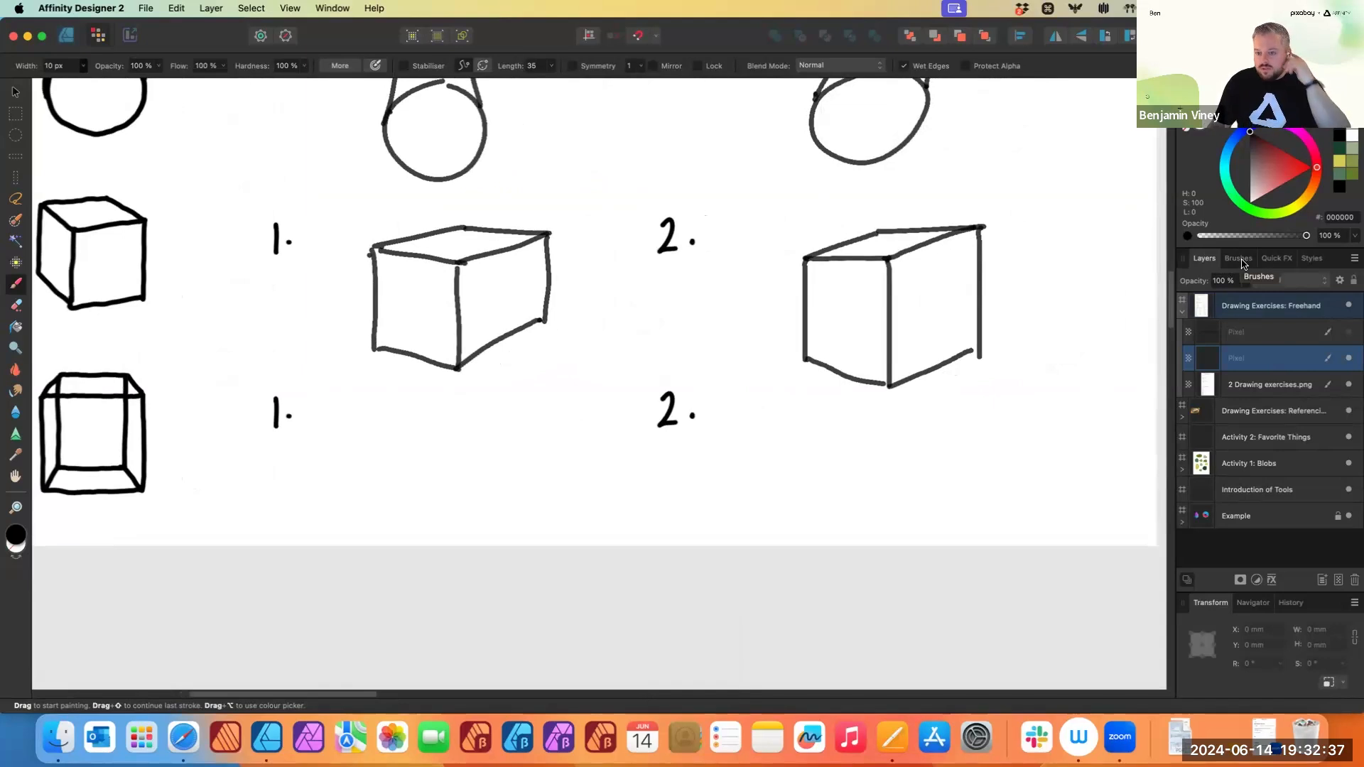
{"action": "left_click", "coordinate": [1242, 262]}
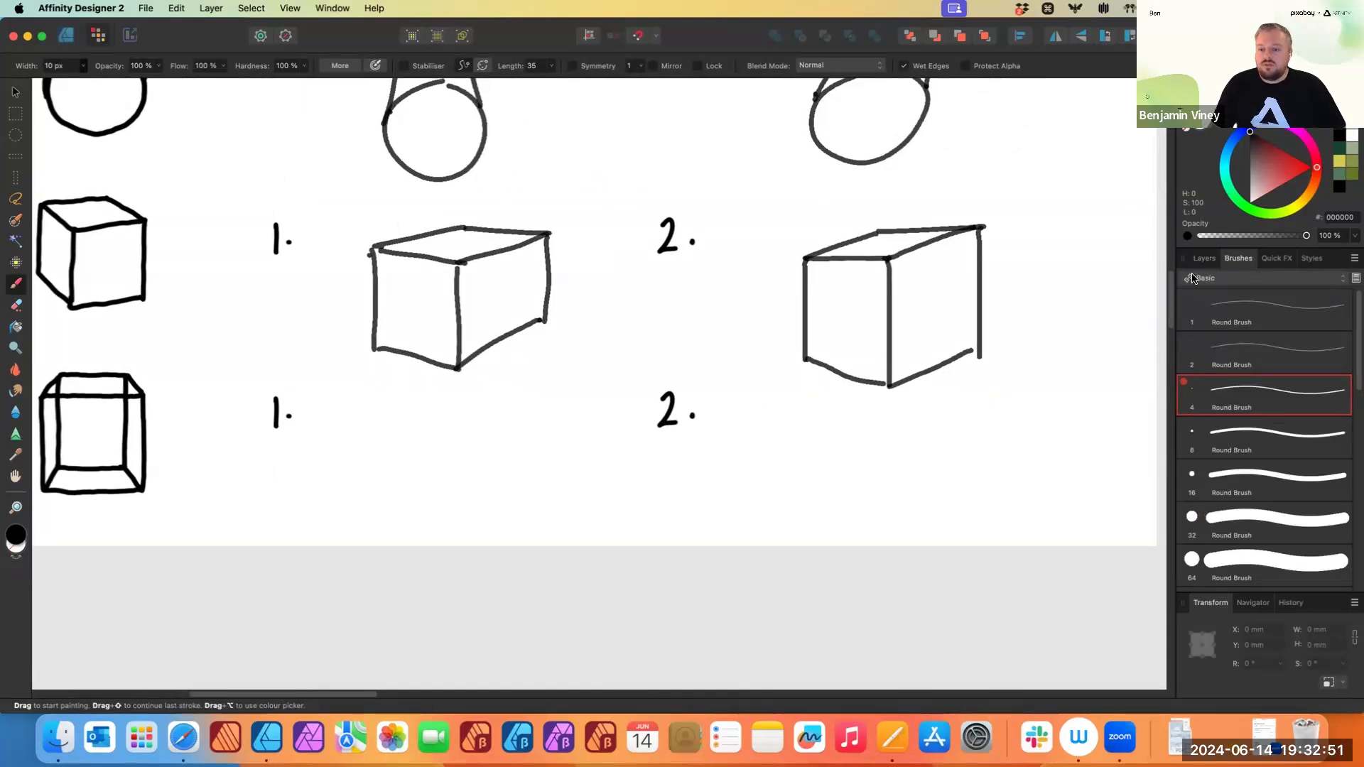
{"action": "left_click", "coordinate": [1343, 285]}
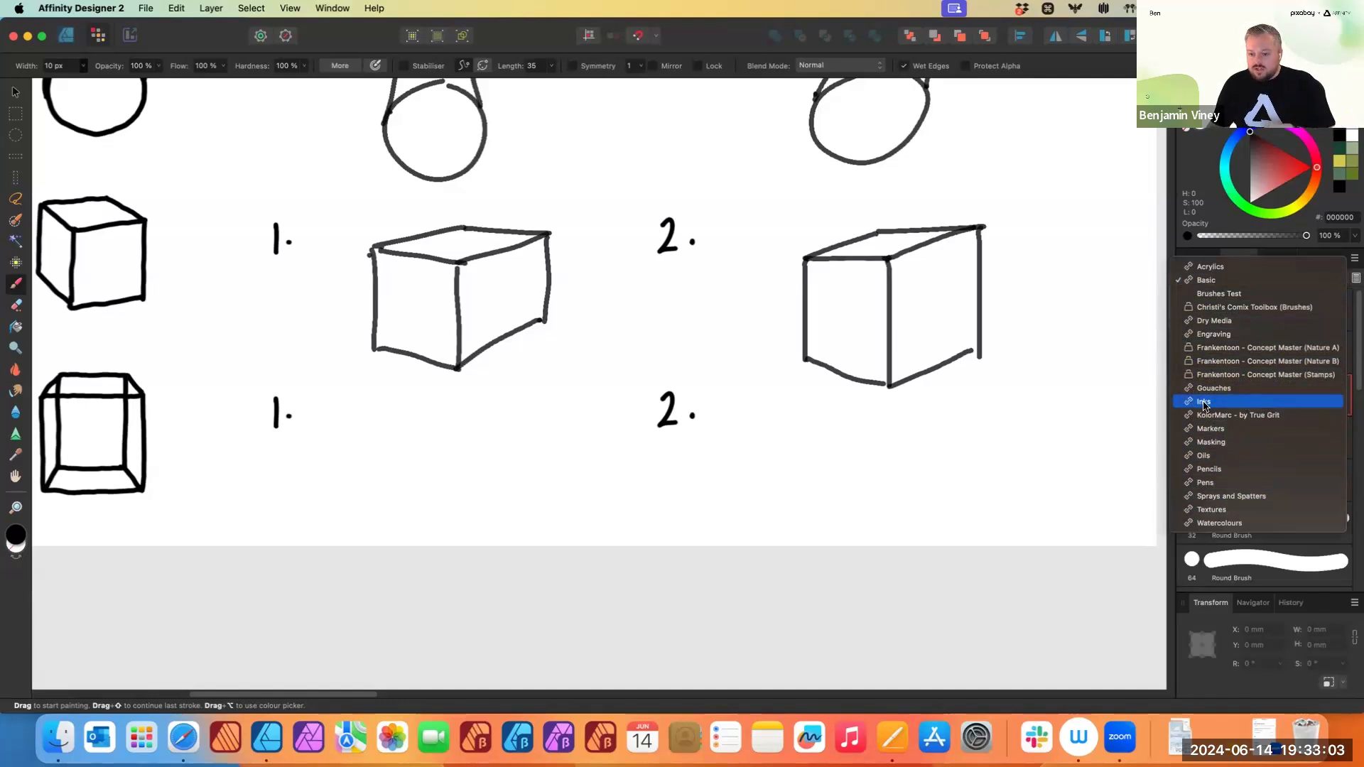
{"action": "left_click", "coordinate": [1240, 403]}
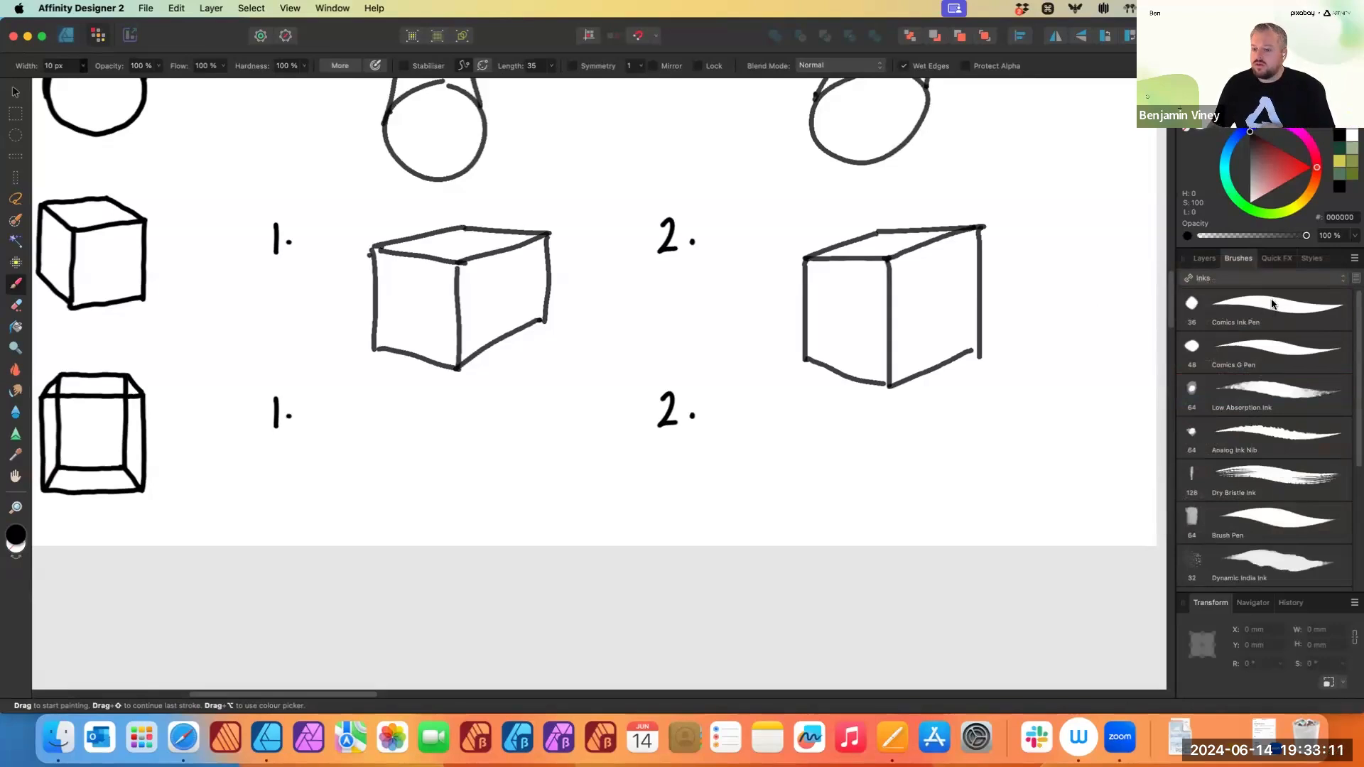
{"action": "left_click", "coordinate": [1289, 316]}
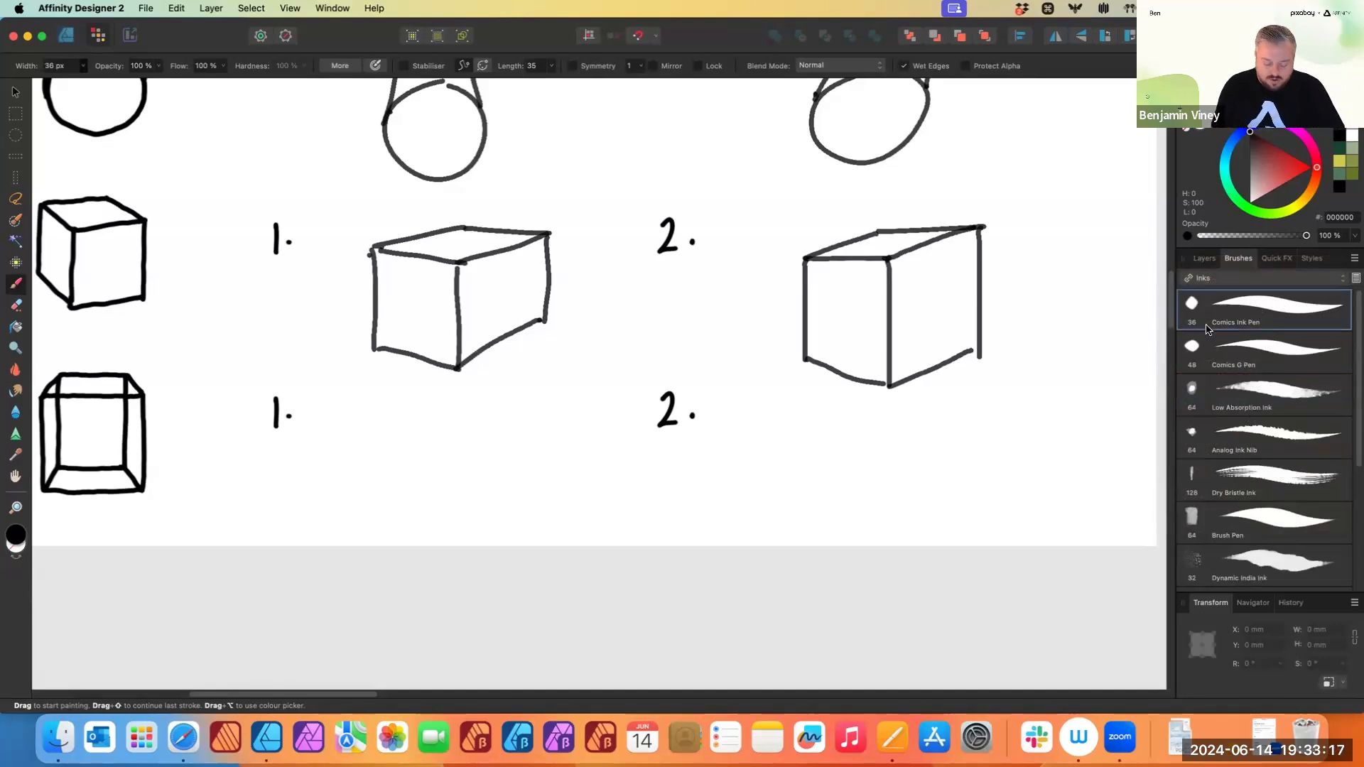
- Paint several diagonal test strokes with the Comics Ink Pen beside the last row's exercise 1
{"action": "left_click_drag", "start_coordinate": [346, 508], "coordinate": [565, 440]}
{"action": "left_click_drag", "start_coordinate": [417, 517], "coordinate": [581, 459]}
{"action": "left_click_drag", "start_coordinate": [499, 515], "coordinate": [611, 472]}
{"action": "left_click_drag", "start_coordinate": [555, 519], "coordinate": [768, 441]}
{"action": "left_click_drag", "start_coordinate": [615, 519], "coordinate": [836, 452]}
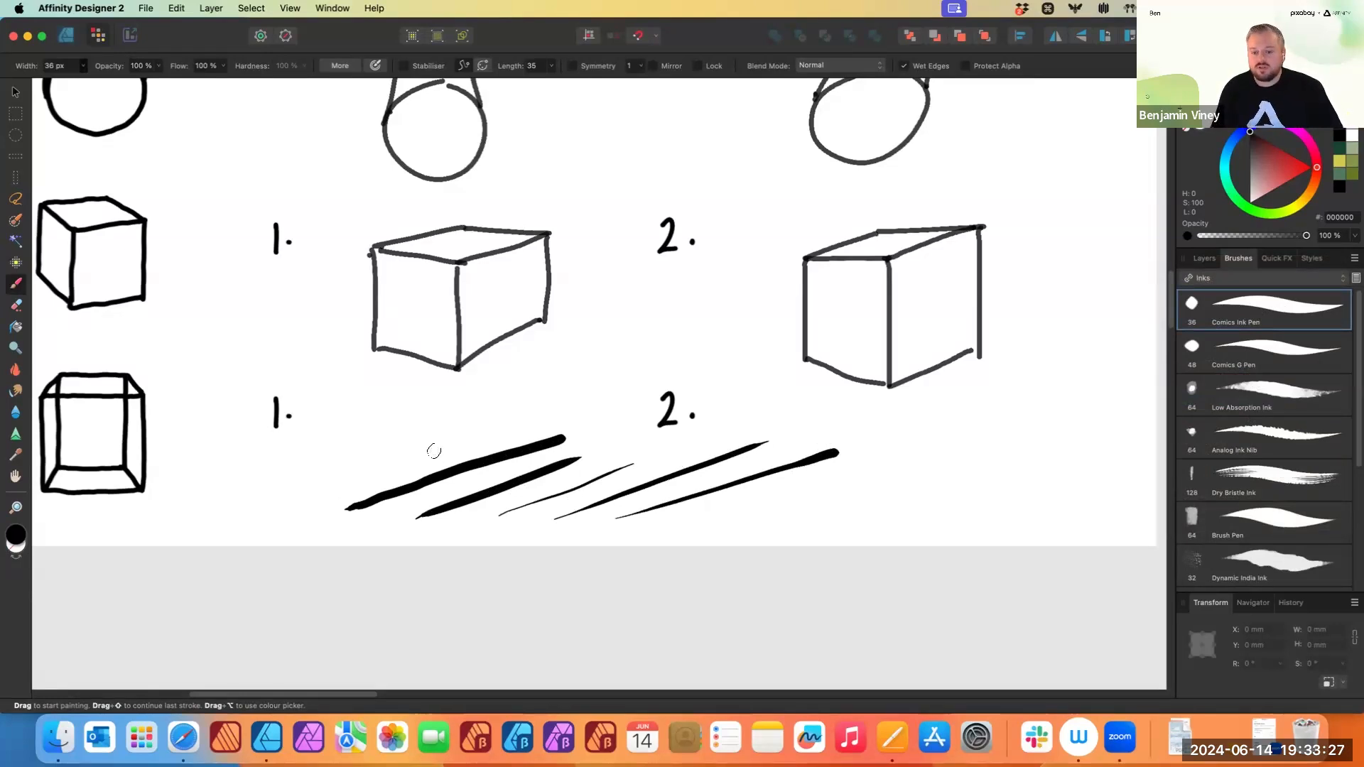
{"action": "key", "text": "super+z"}
{"action": "key", "text": "super+z"}
{"action": "key", "text": "super+z"}
{"action": "key", "text": "super+z"}
{"action": "key", "text": "super+z"}
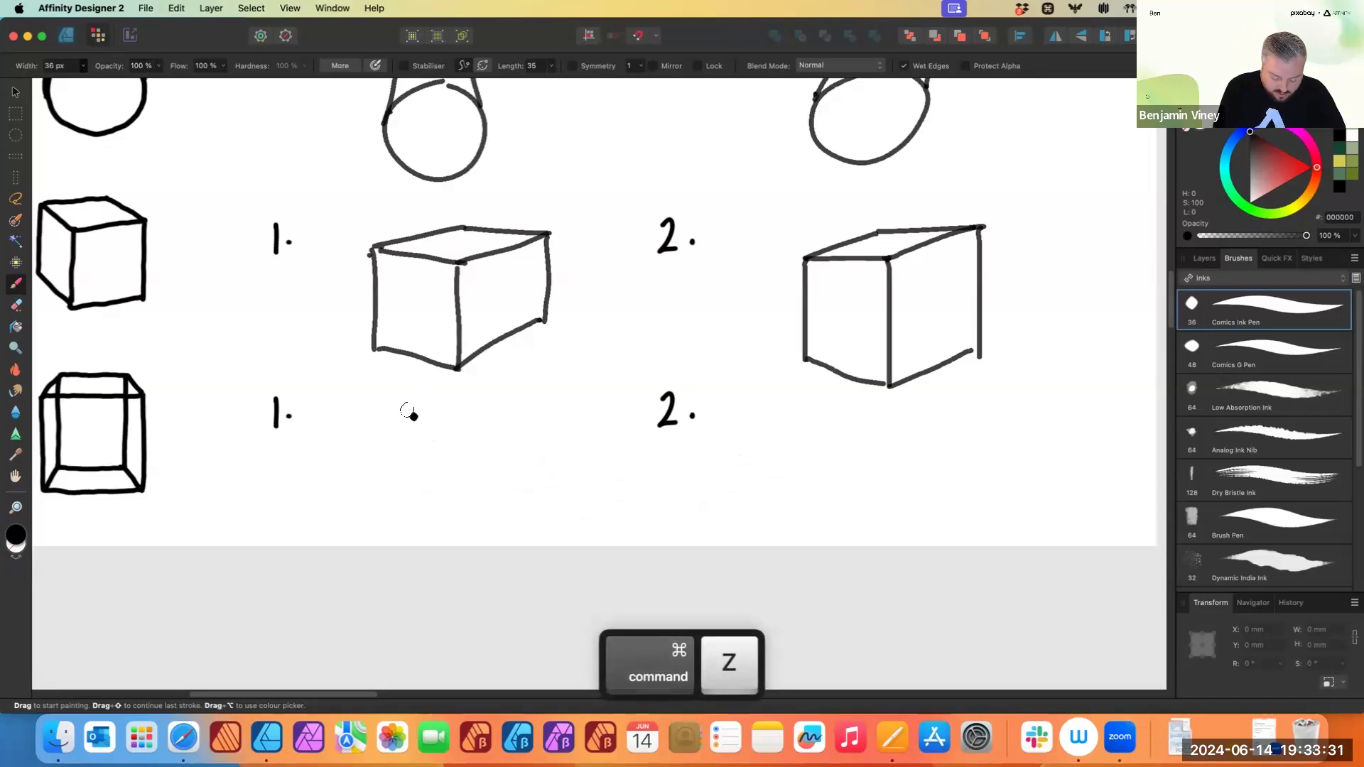
- Draw a box with an inner frame and connecting corner lines beside the last row's exercise 1
{"action": "mouse_move", "coordinate": [398, 404]}
{"action": "left_mouse_down"}
{"action": "mouse_move", "coordinate": [488, 403]}
{"action": "mouse_move", "coordinate": [396, 421]}
{"action": "mouse_move", "coordinate": [398, 490]}
{"action": "left_mouse_up"}
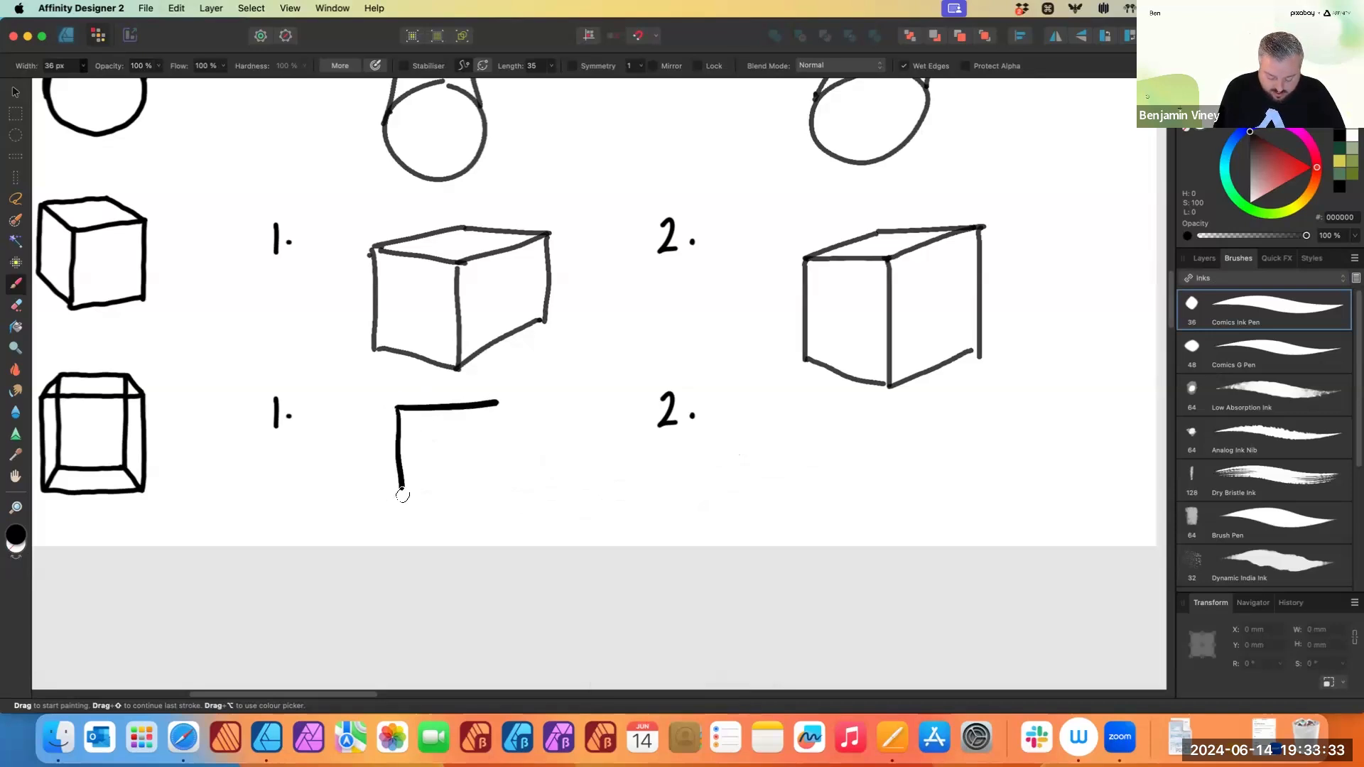
{"action": "left_click_drag", "start_coordinate": [497, 404], "coordinate": [496, 491]}
{"action": "left_click_drag", "start_coordinate": [401, 490], "coordinate": [496, 490]}
{"action": "mouse_move", "coordinate": [396, 407]}
{"action": "left_mouse_down"}
{"action": "mouse_move", "coordinate": [372, 436]}
{"action": "mouse_move", "coordinate": [522, 420]}
{"action": "left_mouse_up"}
{"action": "mouse_move", "coordinate": [371, 435]}
{"action": "left_mouse_down"}
{"action": "mouse_move", "coordinate": [382, 530]}
{"action": "mouse_move", "coordinate": [521, 522]}
{"action": "left_mouse_up"}
{"action": "mouse_move", "coordinate": [522, 421]}
{"action": "left_mouse_down"}
{"action": "mouse_move", "coordinate": [520, 485]}
{"action": "mouse_move", "coordinate": [380, 521]}
{"action": "mouse_move", "coordinate": [527, 524]}
{"action": "left_mouse_up"}
{"action": "left_click_drag", "start_coordinate": [406, 497], "coordinate": [377, 535]}
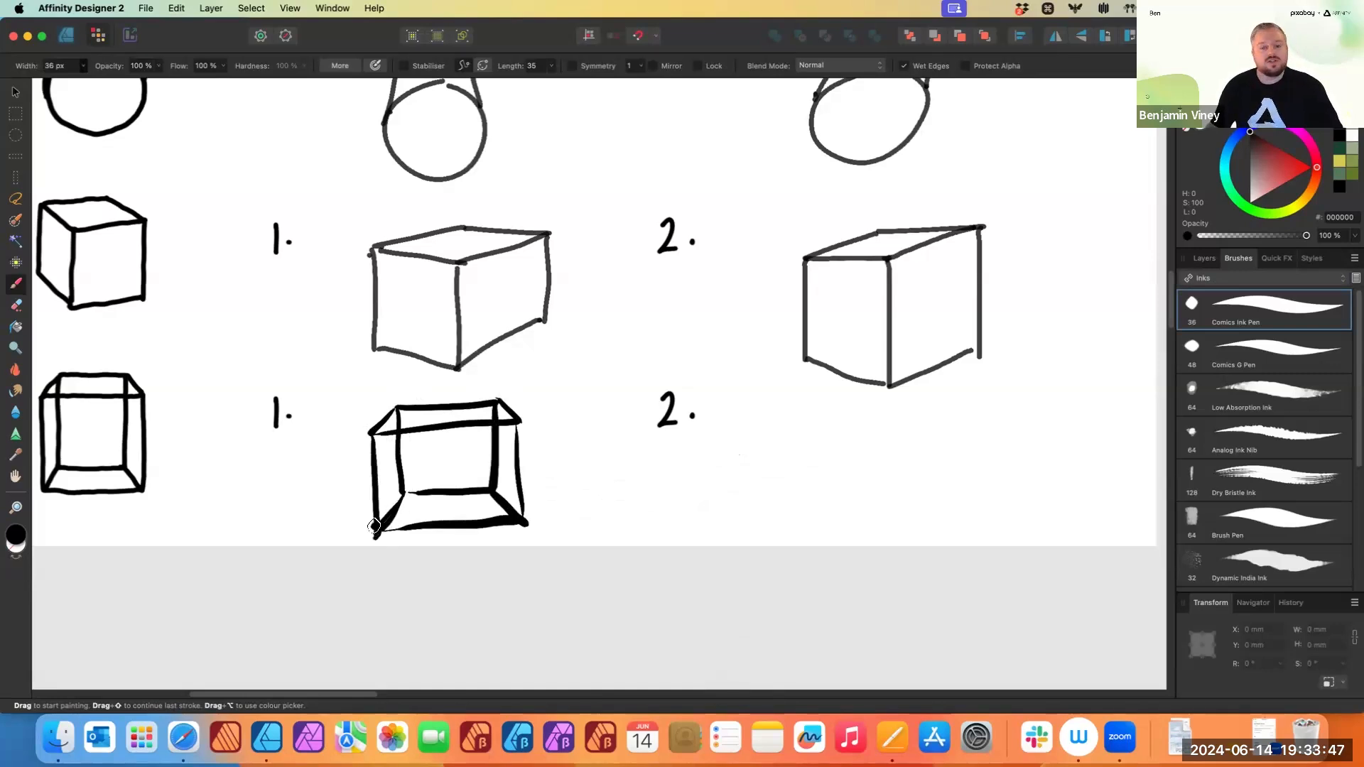
- Try a test stroke with another ink brush beside the last row's exercise 2
{"action": "scroll", "coordinate": [679, 467], "scroll_direction": "down", "scroll_amount": 2}
{"action": "scroll", "coordinate": [680, 468], "scroll_direction": "right", "scroll_amount": 2}
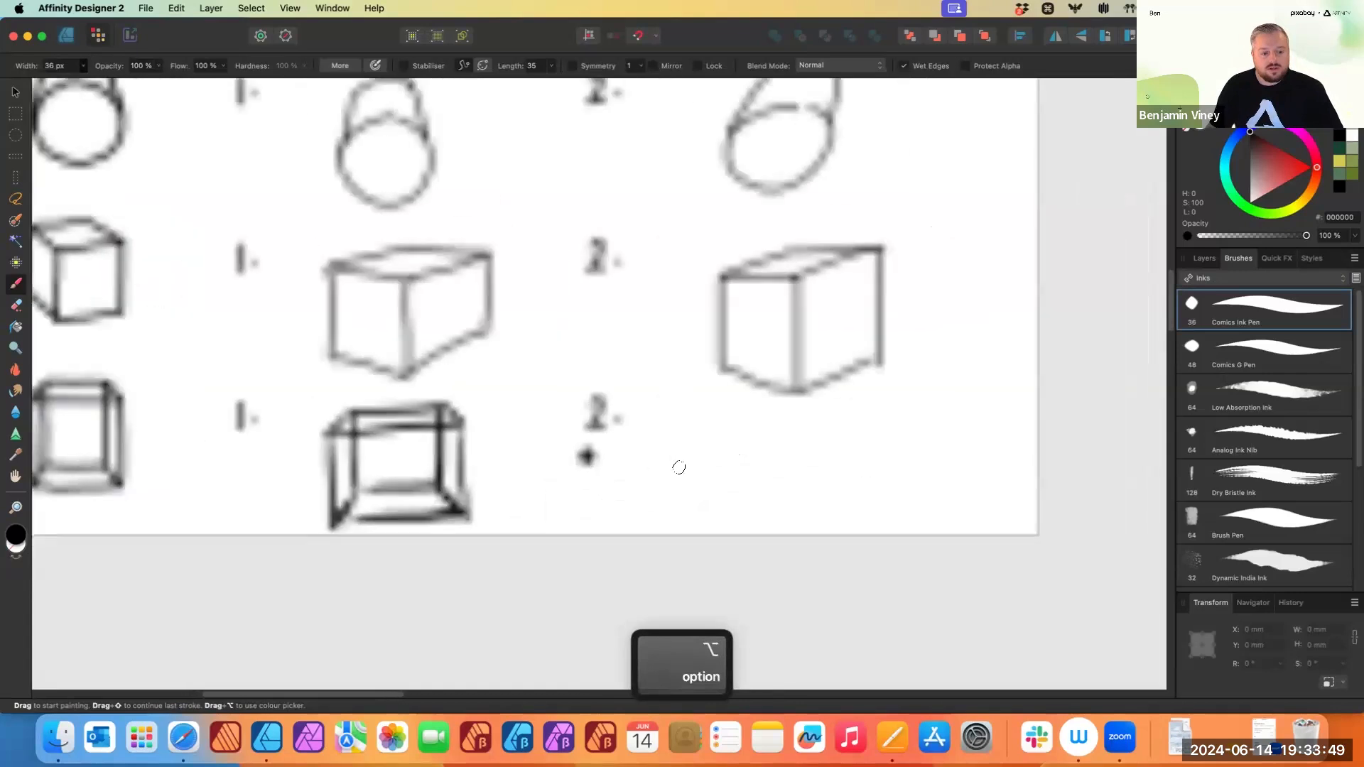
{"action": "scroll", "coordinate": [679, 468], "scroll_direction": "right", "scroll_amount": 3}
{"action": "scroll", "coordinate": [679, 468], "scroll_direction": "down", "scroll_amount": 1}
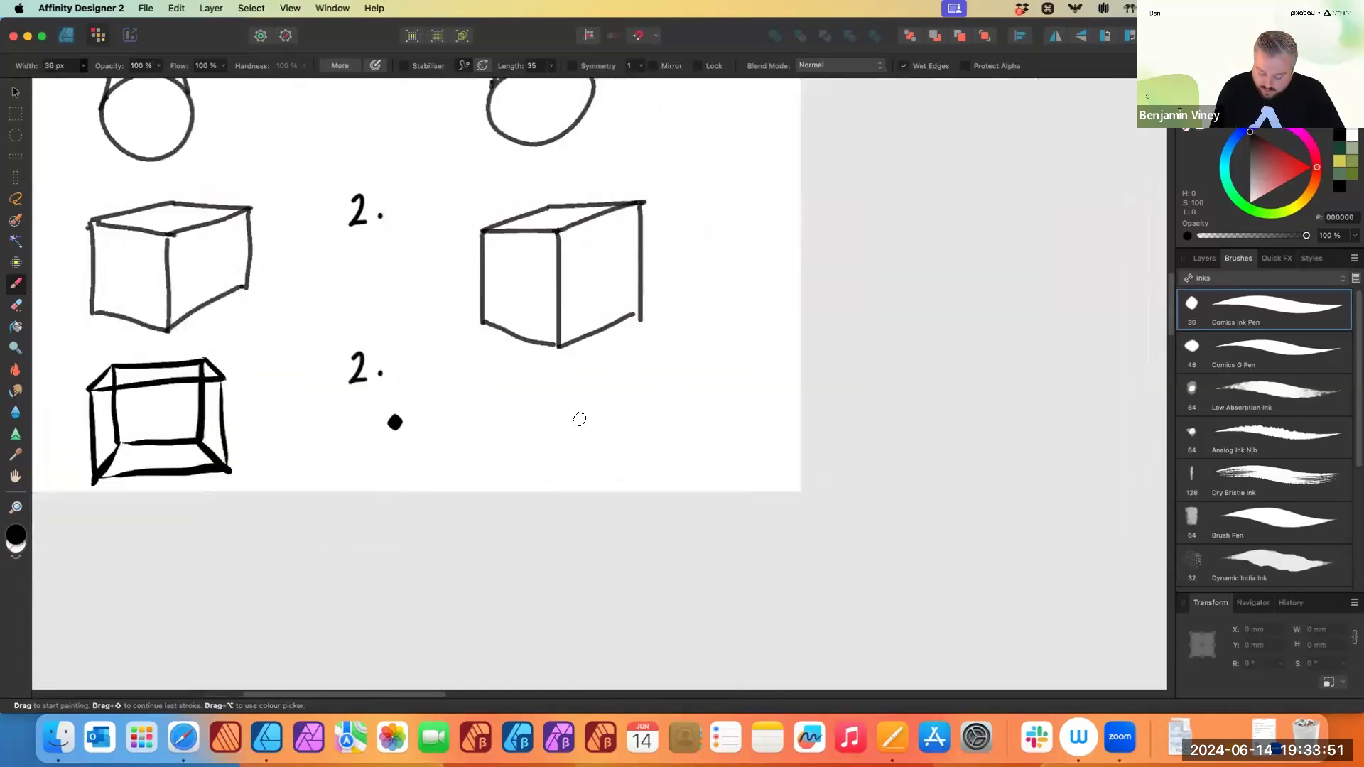
{"action": "left_click", "coordinate": [1279, 484]}
{"action": "mouse_move", "coordinate": [513, 420]}
{"action": "left_mouse_down"}
{"action": "mouse_move", "coordinate": [678, 378]}
{"action": "mouse_move", "coordinate": [543, 419]}
{"action": "mouse_move", "coordinate": [656, 390]}
{"action": "mouse_move", "coordinate": [603, 410]}
{"action": "left_mouse_up"}
{"action": "key", "text": "super+z"}
{"action": "key", "text": "super+z"}
- Select the Comics G Pen at 22 px width and draw a small framed box beside the last row's exercise 2
{"action": "left_click", "coordinate": [1282, 356]}
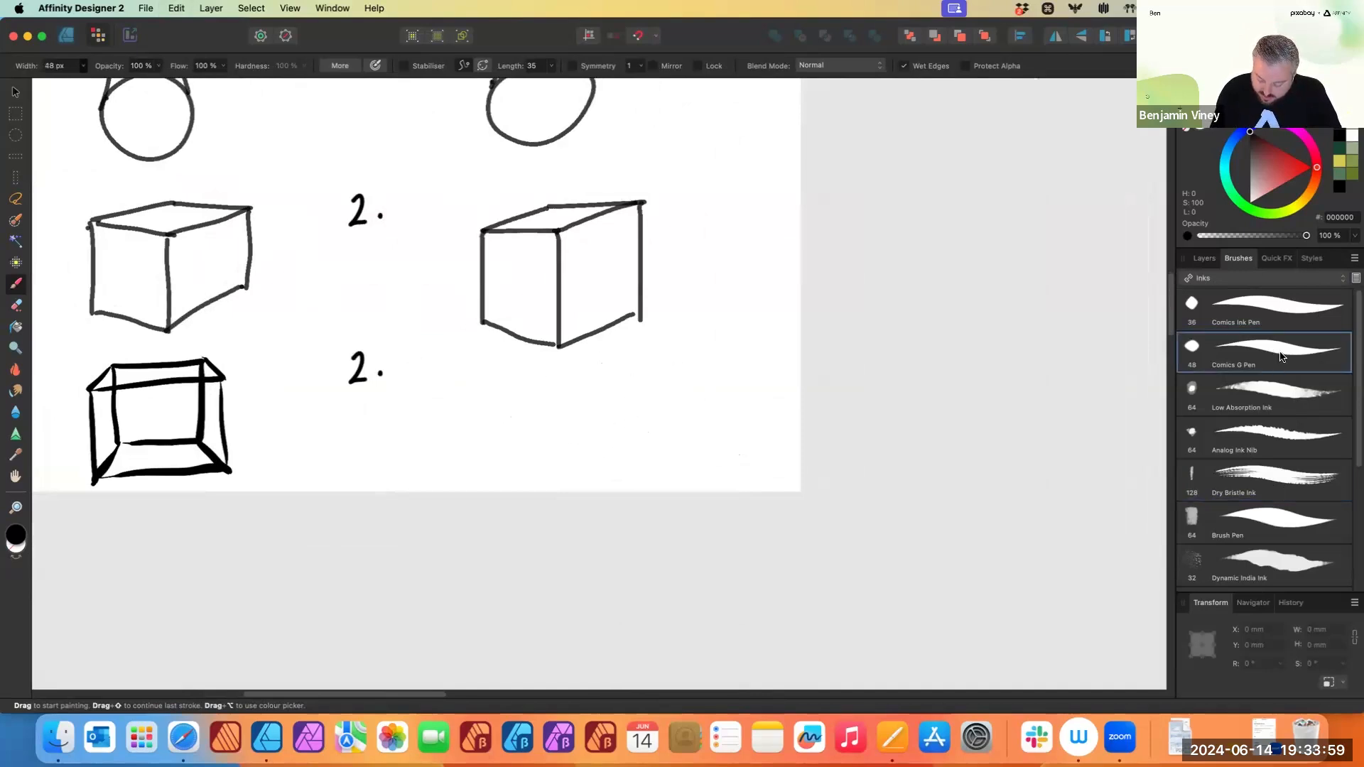
{"action": "left_click", "coordinate": [83, 65]}
{"action": "left_click_drag", "start_coordinate": [75, 80], "coordinate": [65, 88]}
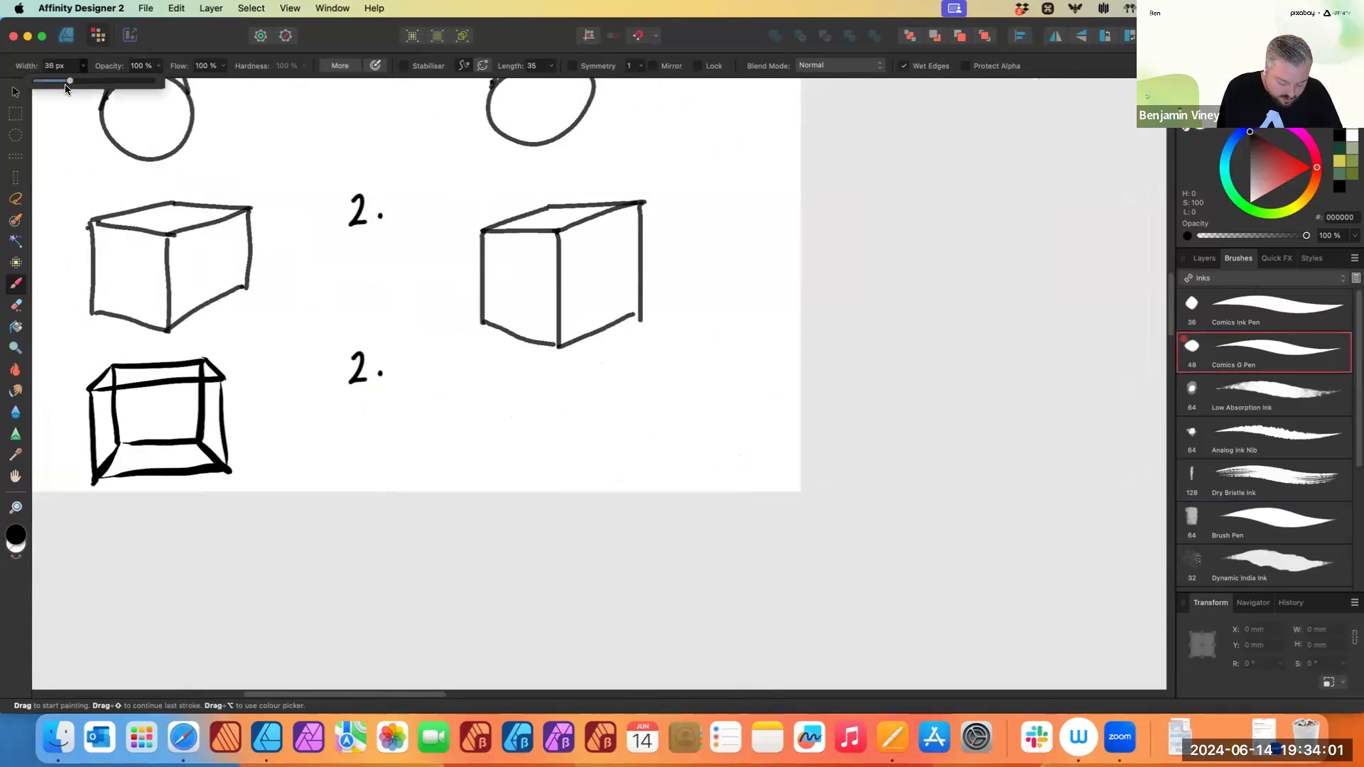
{"action": "mouse_move", "coordinate": [524, 376]}
{"action": "left_mouse_down"}
{"action": "mouse_move", "coordinate": [583, 375]}
{"action": "mouse_move", "coordinate": [531, 427]}
{"action": "mouse_move", "coordinate": [587, 431]}
{"action": "left_mouse_up"}
{"action": "left_click_drag", "start_coordinate": [583, 372], "coordinate": [587, 431]}
{"action": "mouse_move", "coordinate": [522, 376]}
{"action": "left_mouse_down"}
{"action": "mouse_move", "coordinate": [488, 403]}
{"action": "mouse_move", "coordinate": [614, 388]}
{"action": "left_mouse_up"}
{"action": "mouse_move", "coordinate": [487, 402]}
{"action": "left_mouse_down"}
{"action": "mouse_move", "coordinate": [498, 466]}
{"action": "mouse_move", "coordinate": [611, 458]}
{"action": "left_mouse_up"}
{"action": "left_click_drag", "start_coordinate": [613, 390], "coordinate": [609, 455]}
{"action": "left_click_drag", "start_coordinate": [529, 434], "coordinate": [497, 465]}
{"action": "left_click_drag", "start_coordinate": [584, 429], "coordinate": [614, 458]}
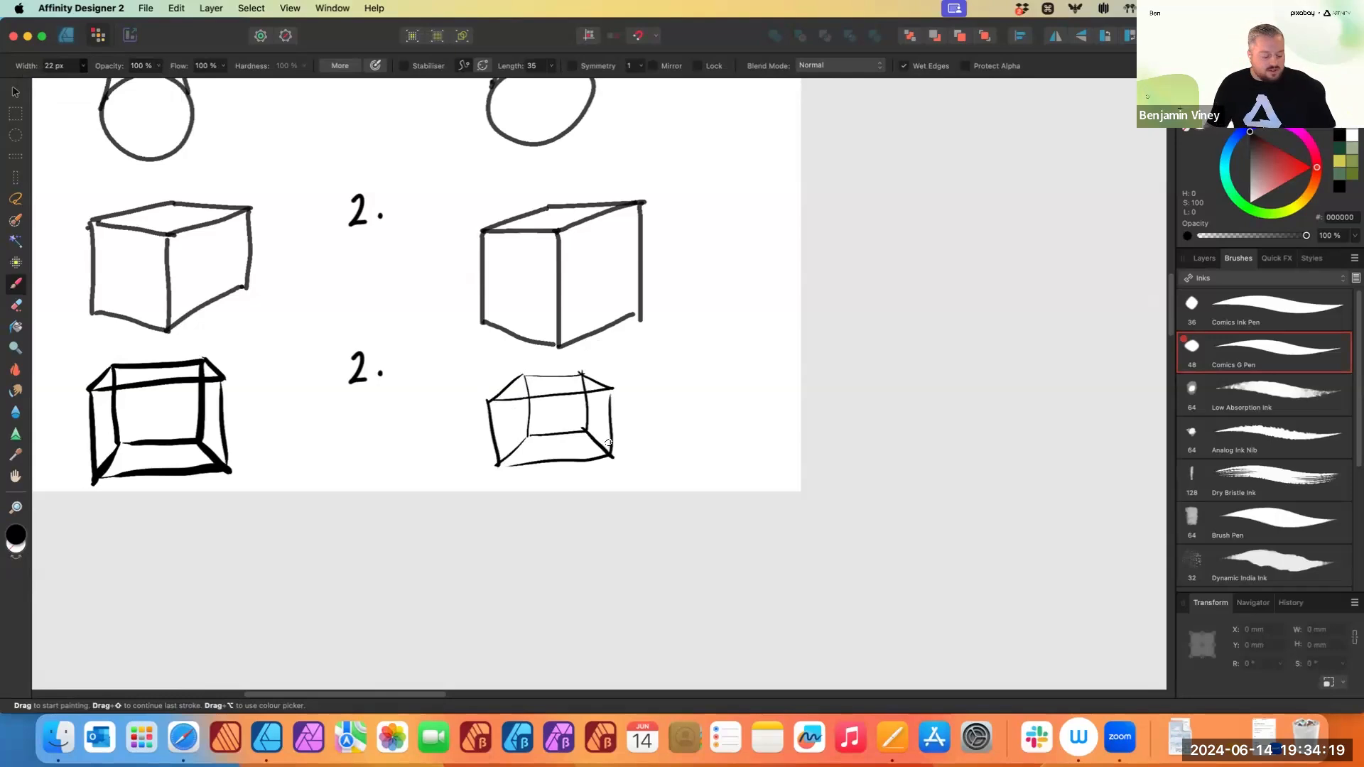
- Switch to the Canva slides in Safari, present them full screen and advance to the next slide
{"action": "scroll", "coordinate": [614, 410], "scroll_direction": "down", "scroll_amount": 5}
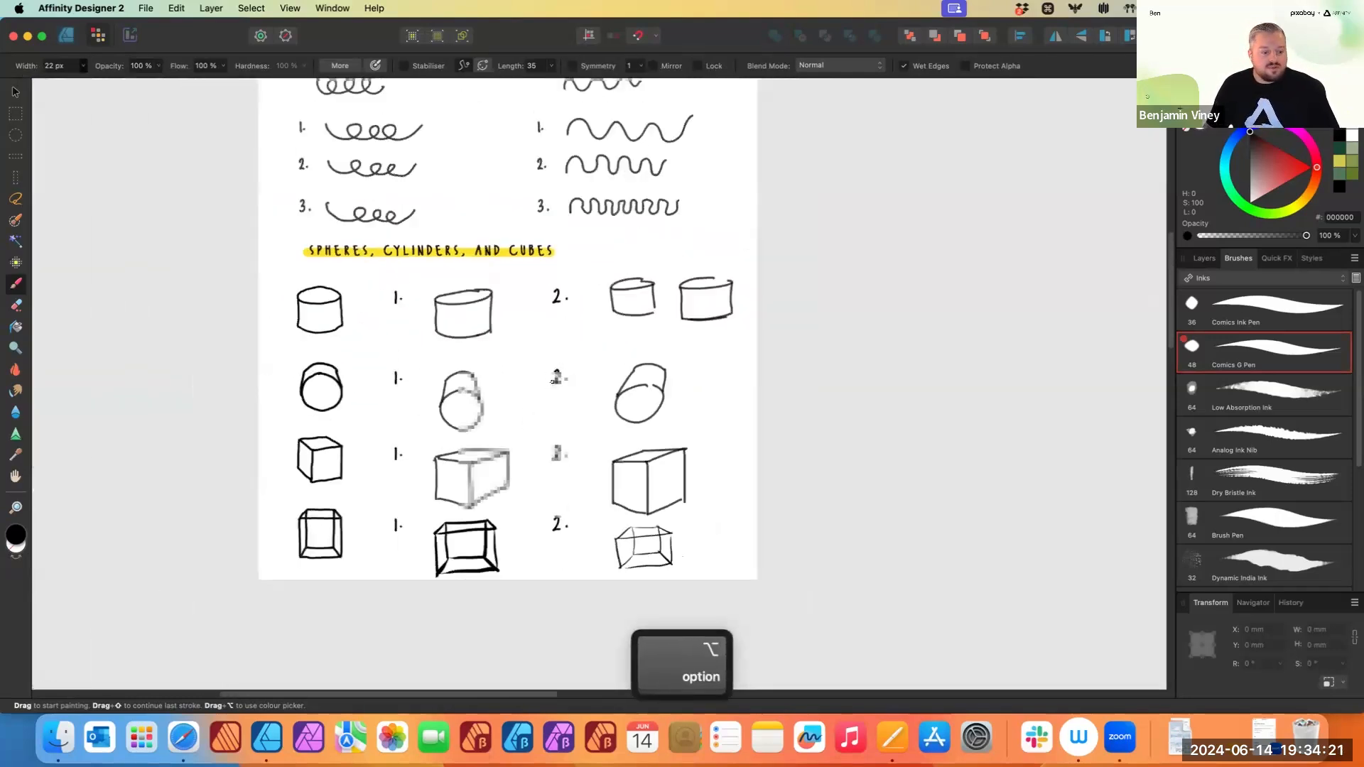
{"action": "left_click", "coordinate": [183, 737]}
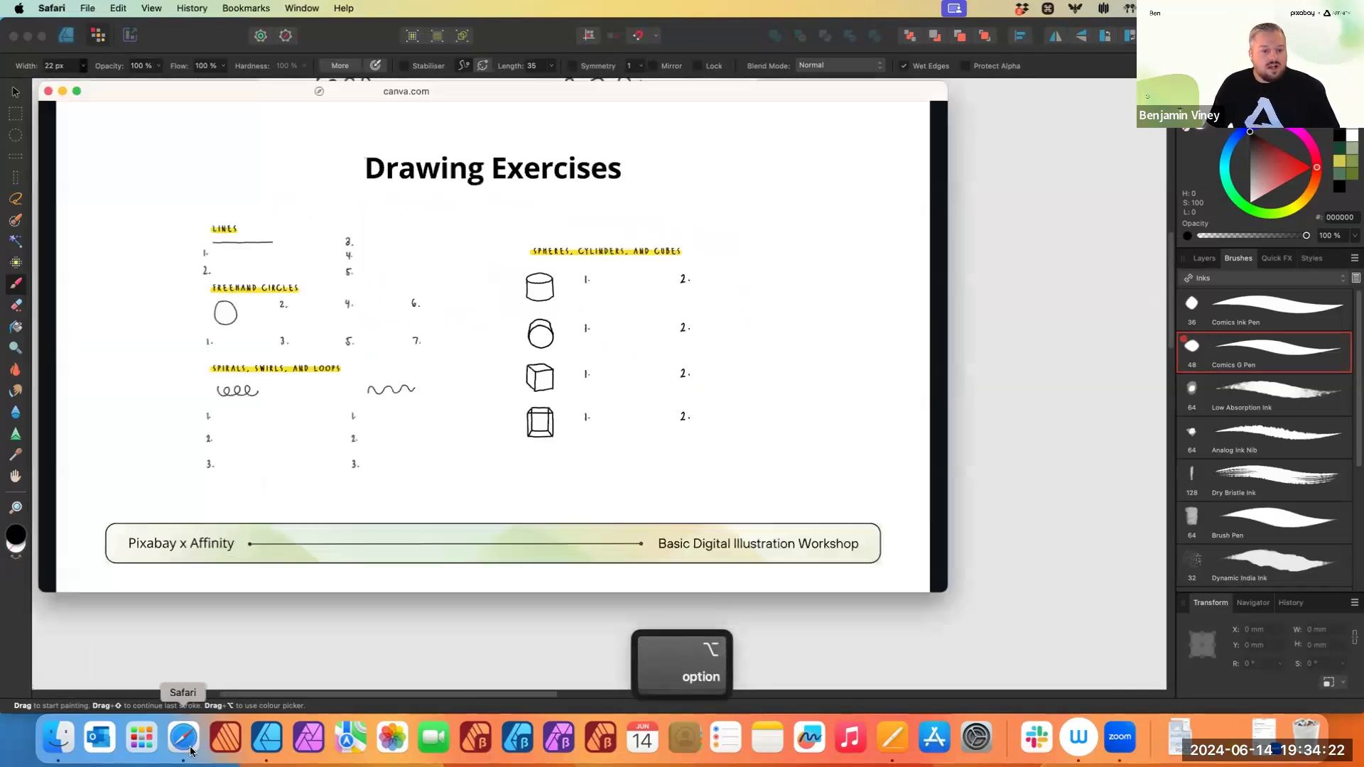
{"action": "left_click", "coordinate": [845, 391]}
{"action": "left_click", "coordinate": [916, 572]}
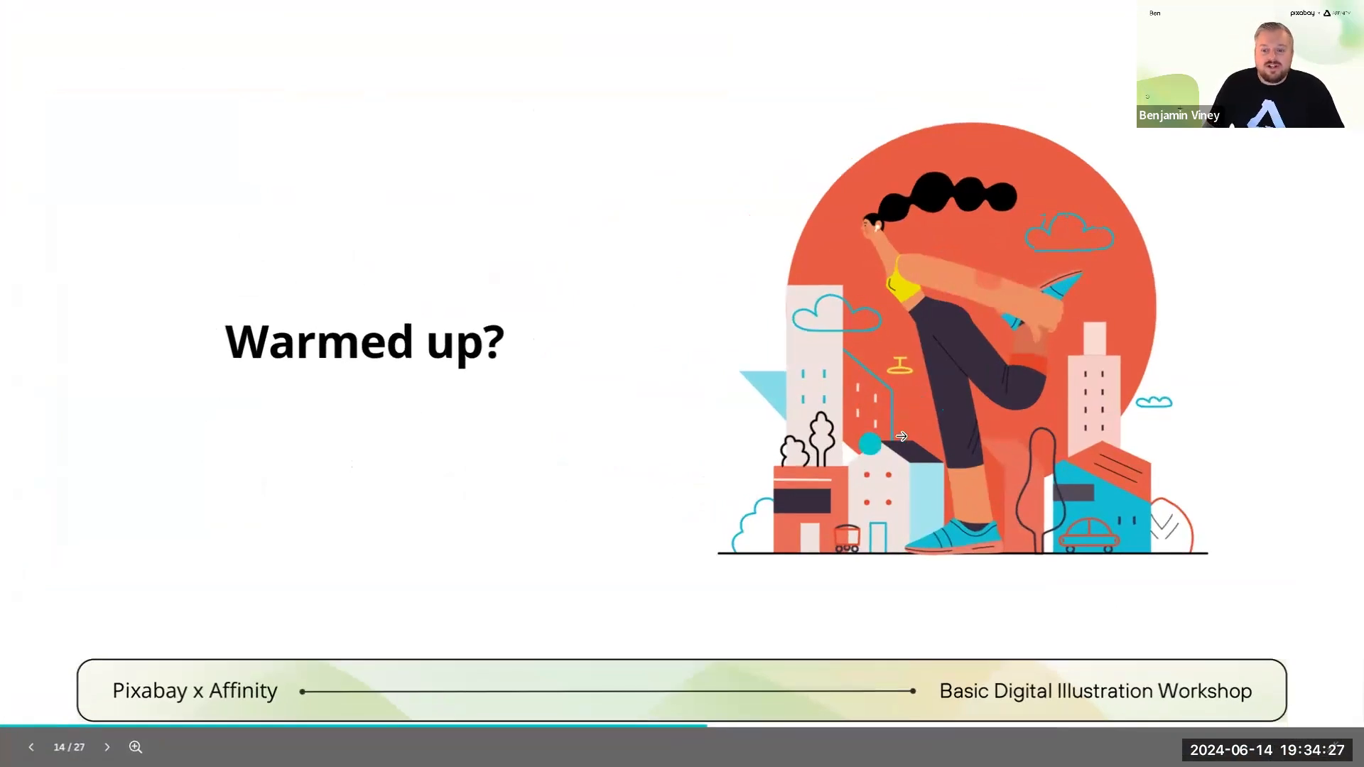
{"action": "left_click", "coordinate": [1009, 390]}
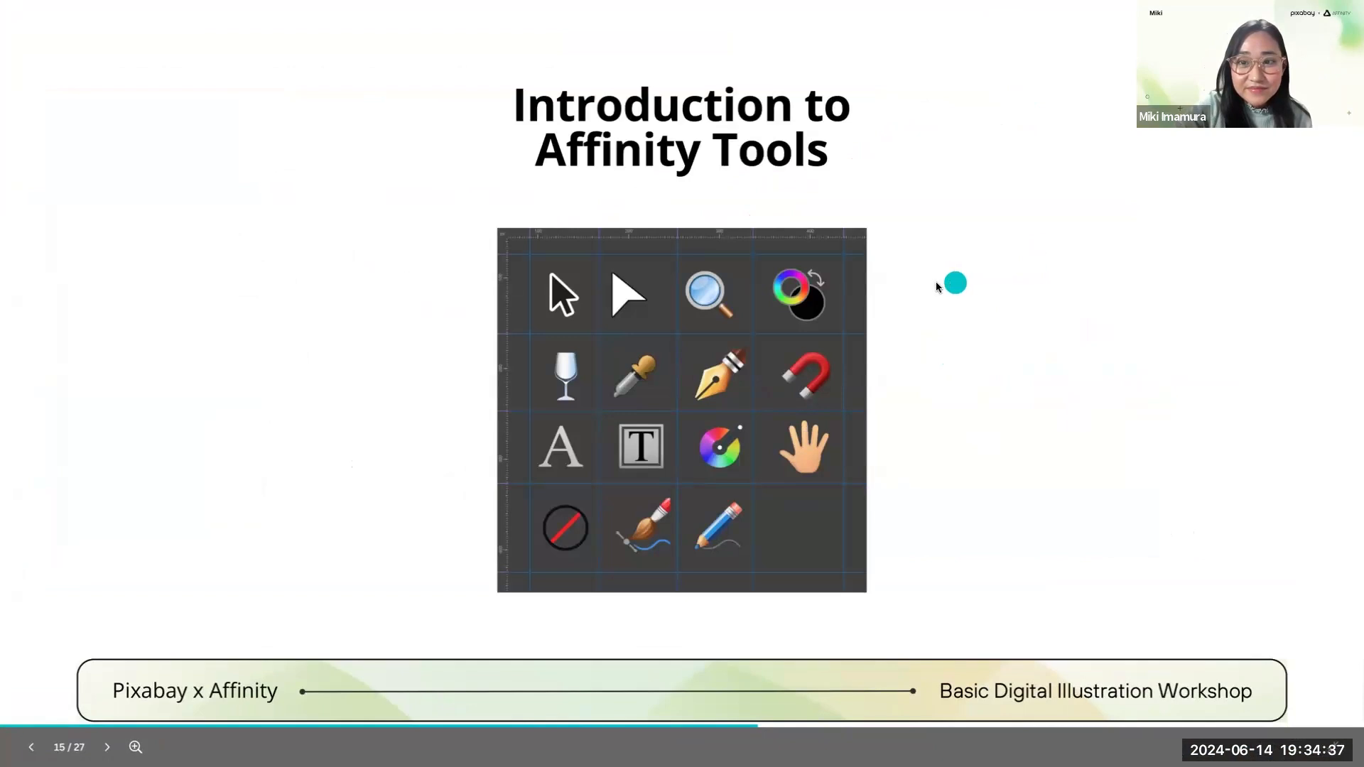
- Exit the full-screen presentation and switch back to Affinity Designer
{"action": "key", "text": "Escape"}
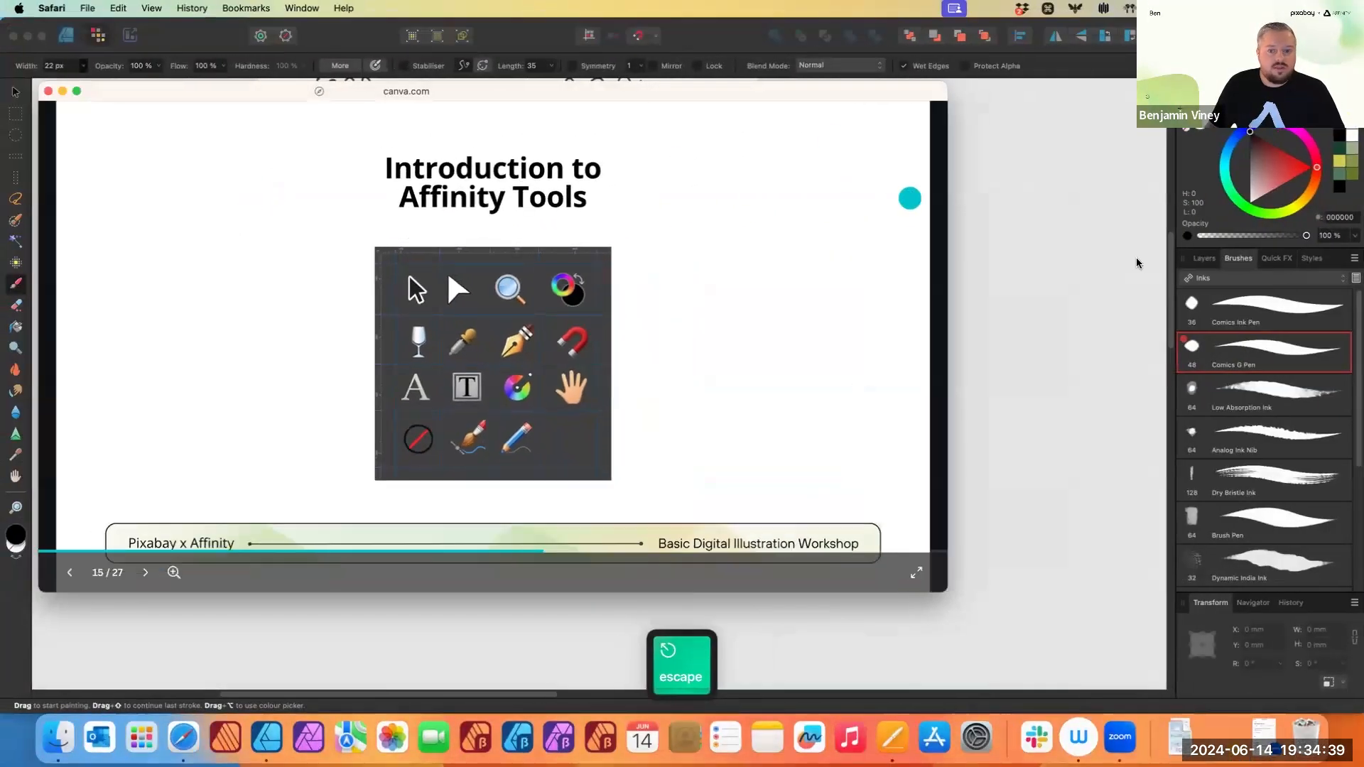
{"action": "left_click", "coordinate": [977, 156]}
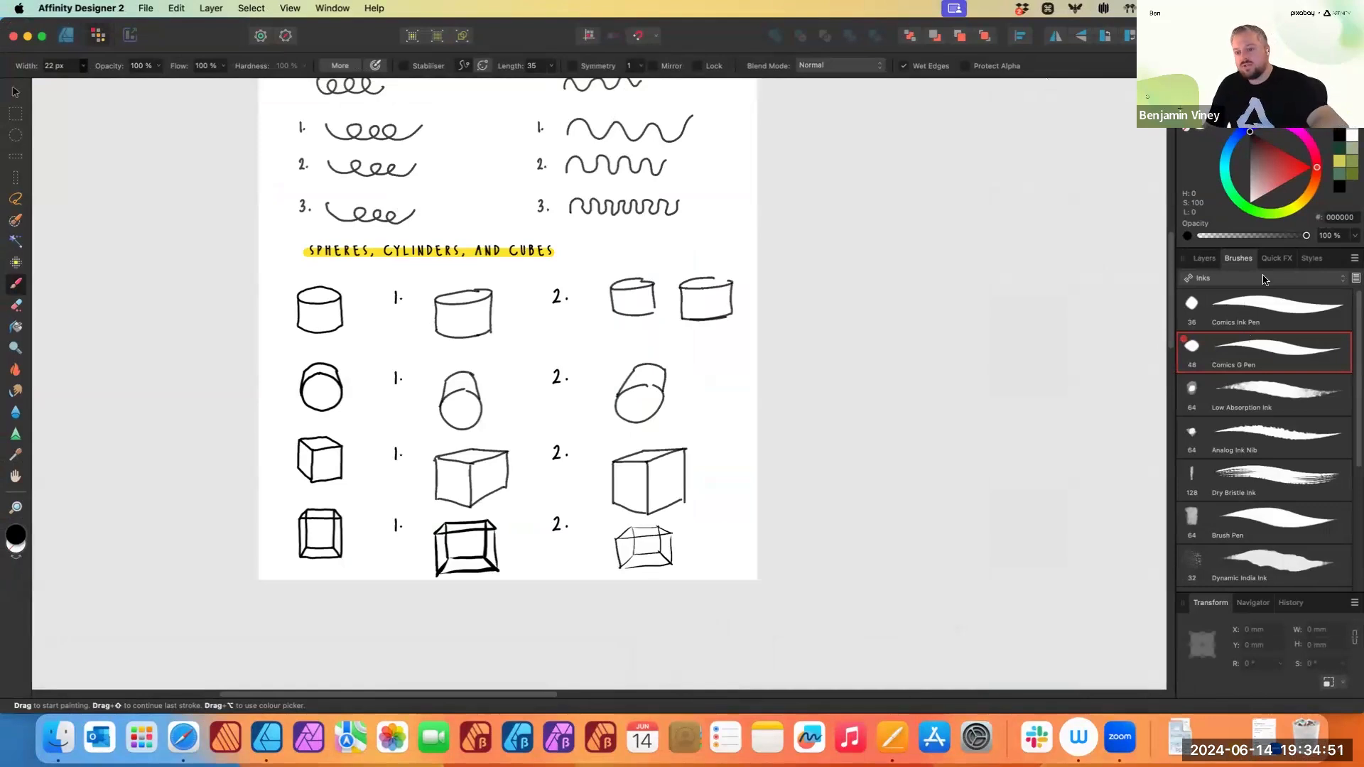
{"action": "left_click", "coordinate": [1243, 87]}
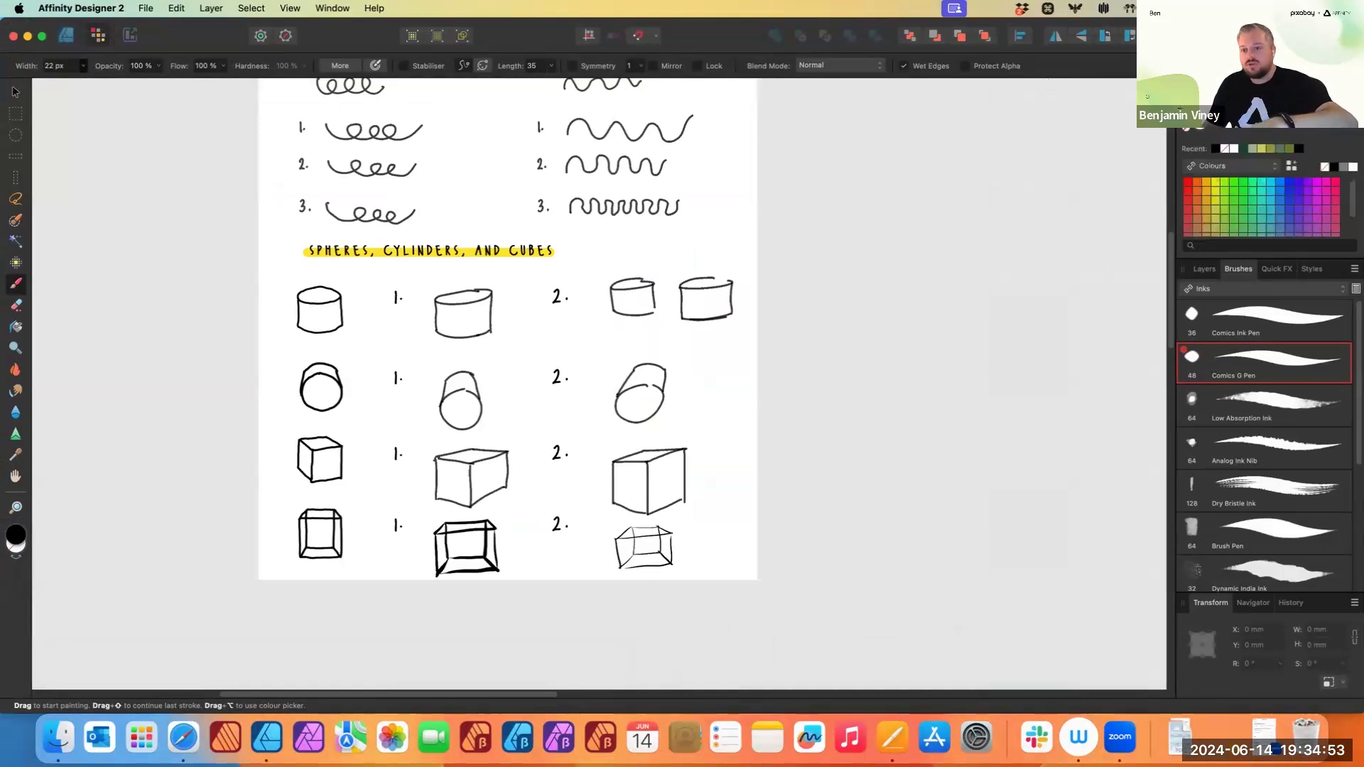
{"action": "left_click", "coordinate": [1284, 87]}
{"action": "left_click", "coordinate": [1203, 87]}
{"action": "left_click", "coordinate": [1205, 260]}
{"action": "left_click", "coordinate": [1237, 261]}
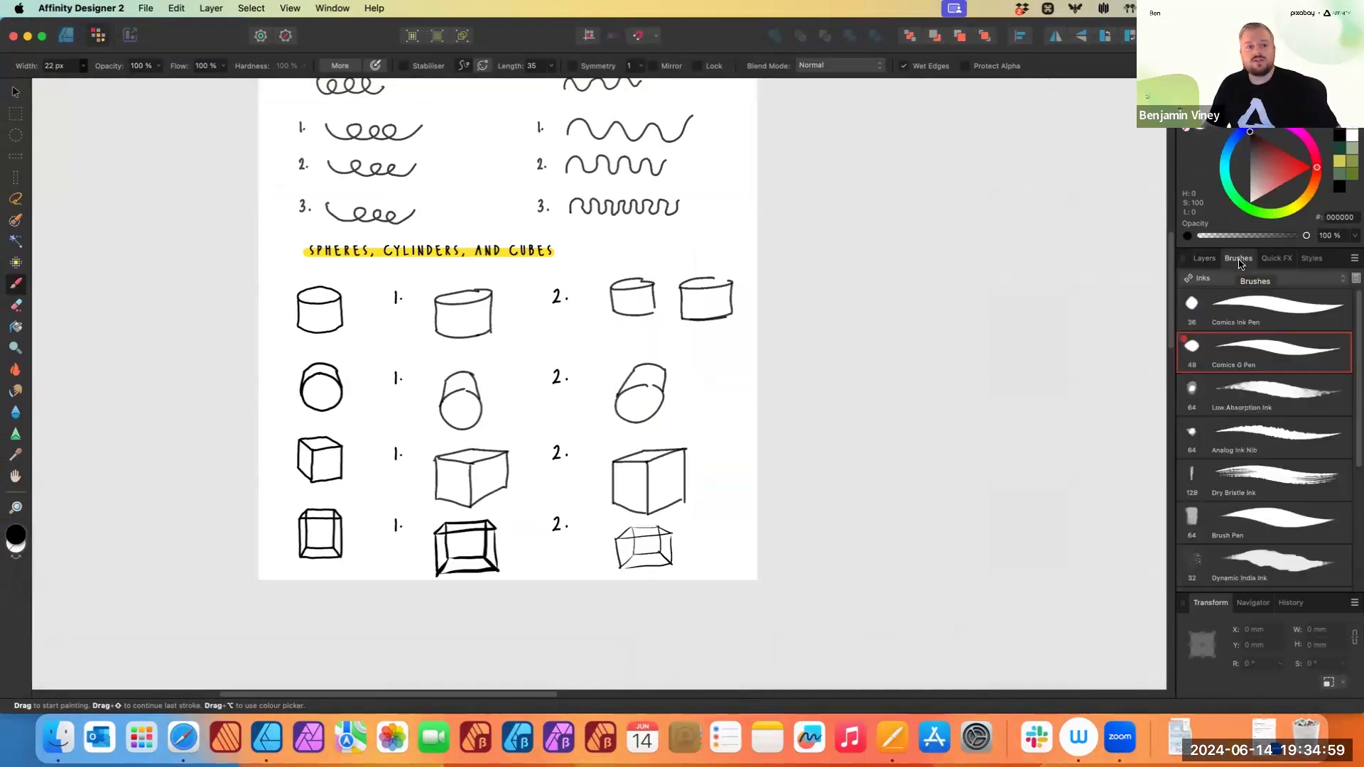
- Reset the Studio panel layout
{"action": "left_click", "coordinate": [337, 10]}
{"action": "mouse_move", "coordinate": [358, 186]}
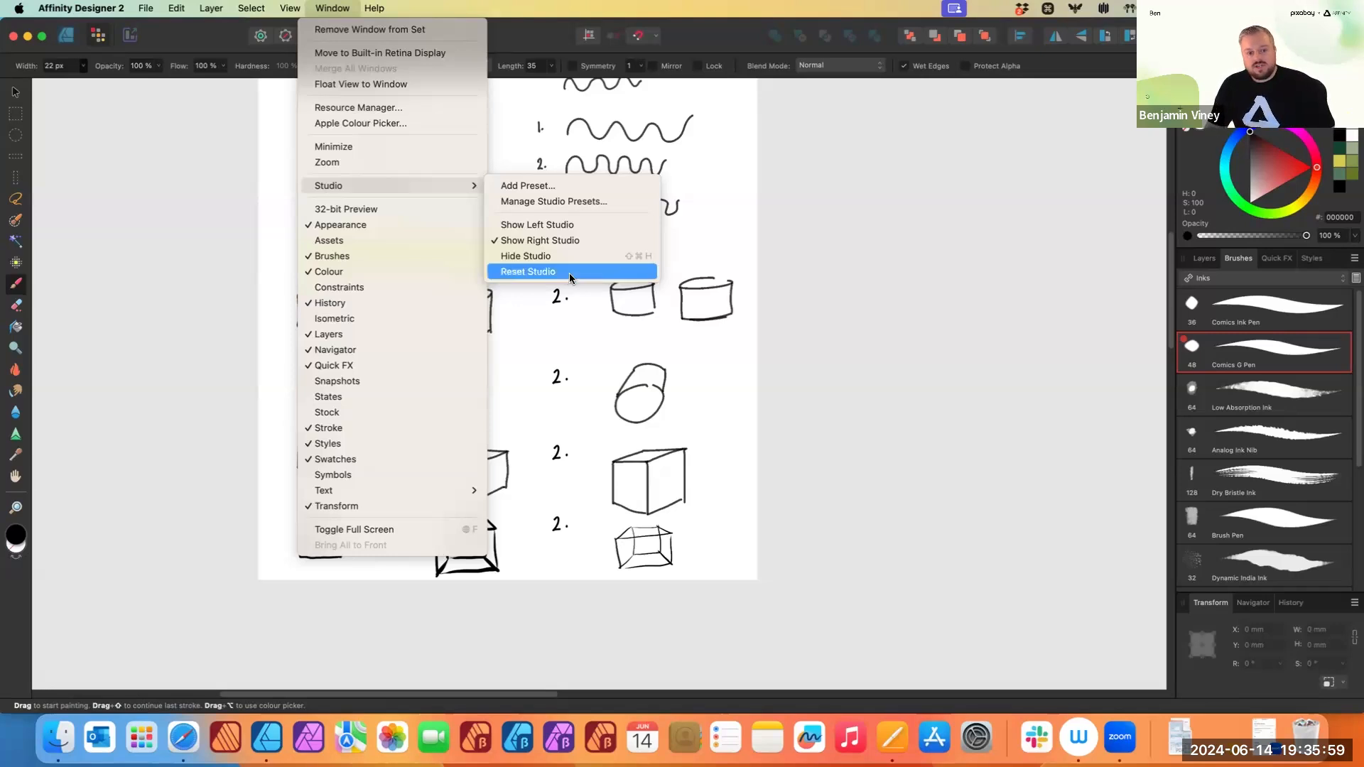
{"action": "left_click", "coordinate": [570, 279]}
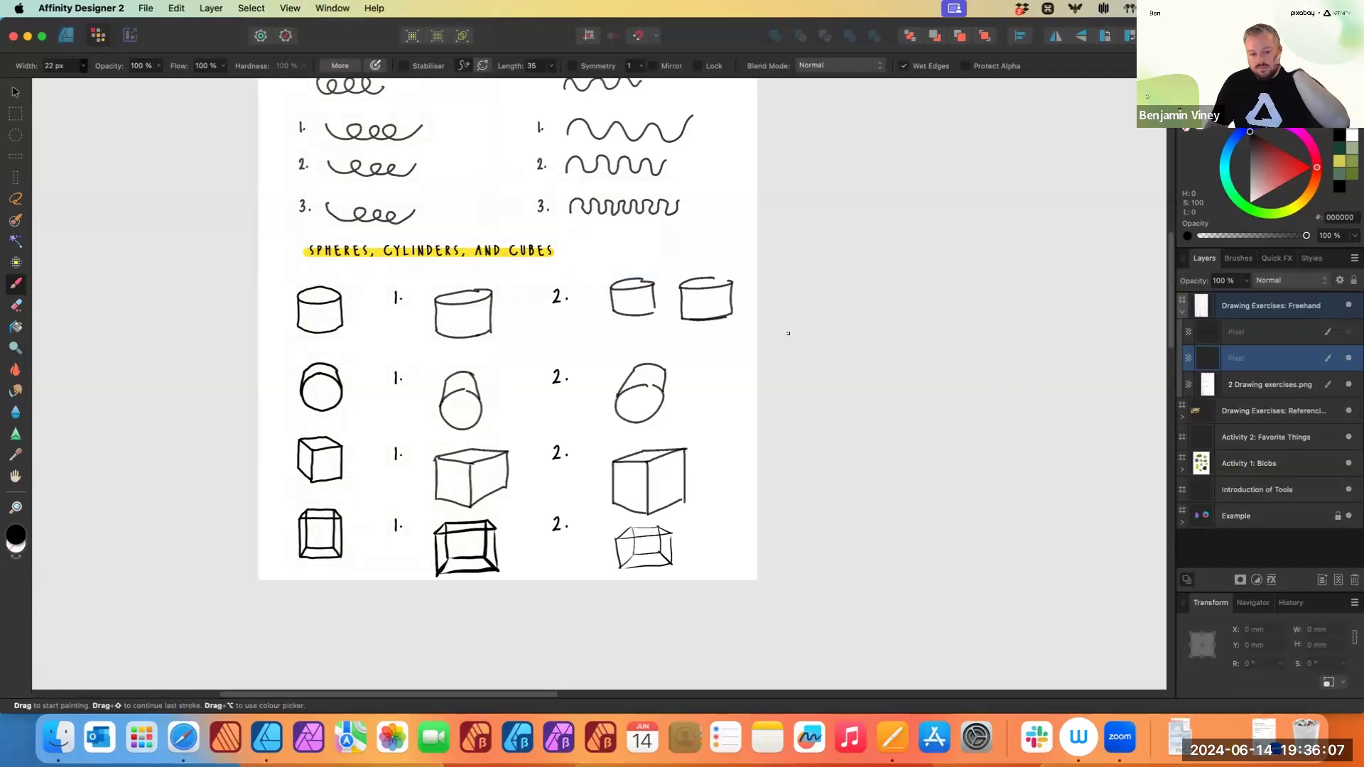
- Switch to the Designer Persona and clear the selection
{"action": "left_click_drag", "start_coordinate": [856, 312], "coordinate": [741, 399]}
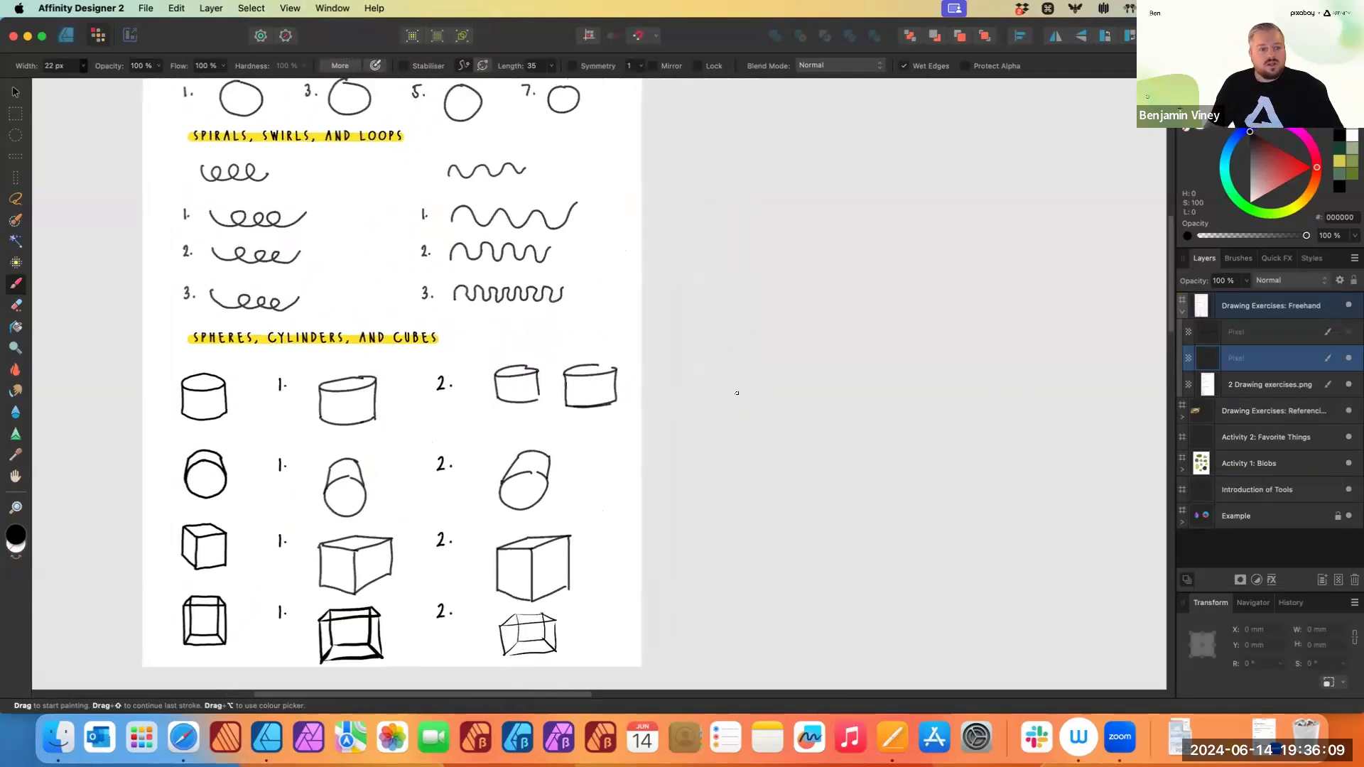
{"action": "scroll", "coordinate": [736, 393], "scroll_direction": "down", "scroll_amount": 2}
{"action": "left_click_drag", "start_coordinate": [933, 285], "coordinate": [807, 342]}
{"action": "scroll", "coordinate": [903, 277], "scroll_direction": "right", "scroll_amount": 5}
{"action": "scroll", "coordinate": [903, 276], "scroll_direction": "up", "scroll_amount": 3}
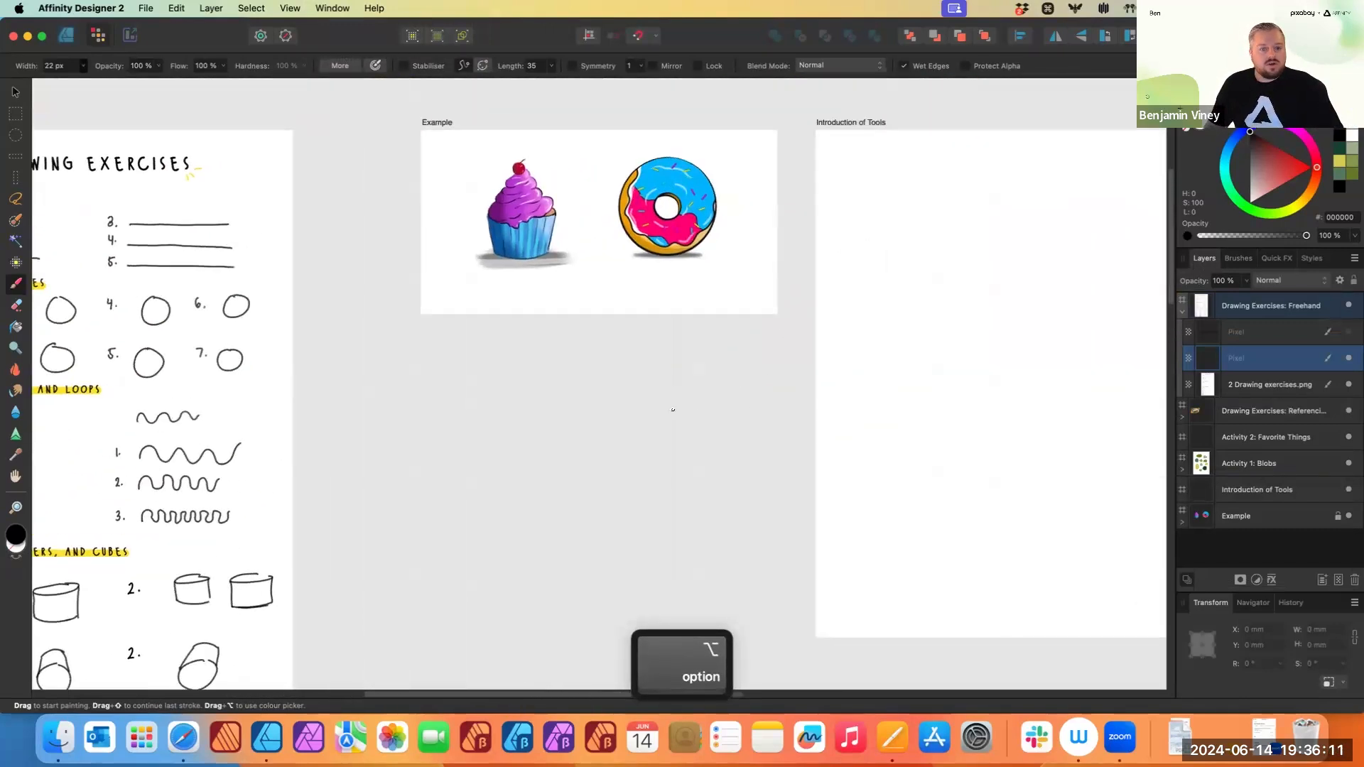
{"action": "left_click_drag", "start_coordinate": [861, 381], "coordinate": [576, 371]}
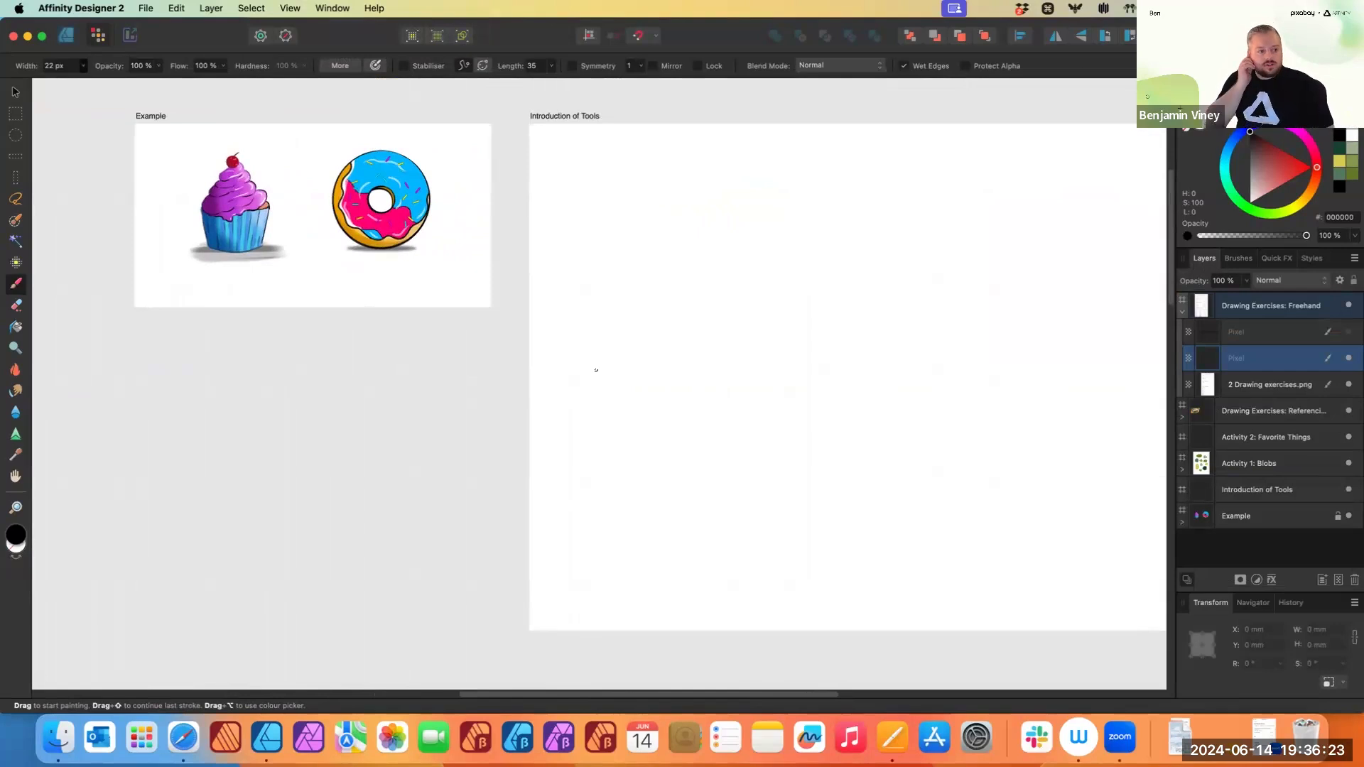
{"action": "scroll", "coordinate": [994, 301], "scroll_direction": "right", "scroll_amount": 4}
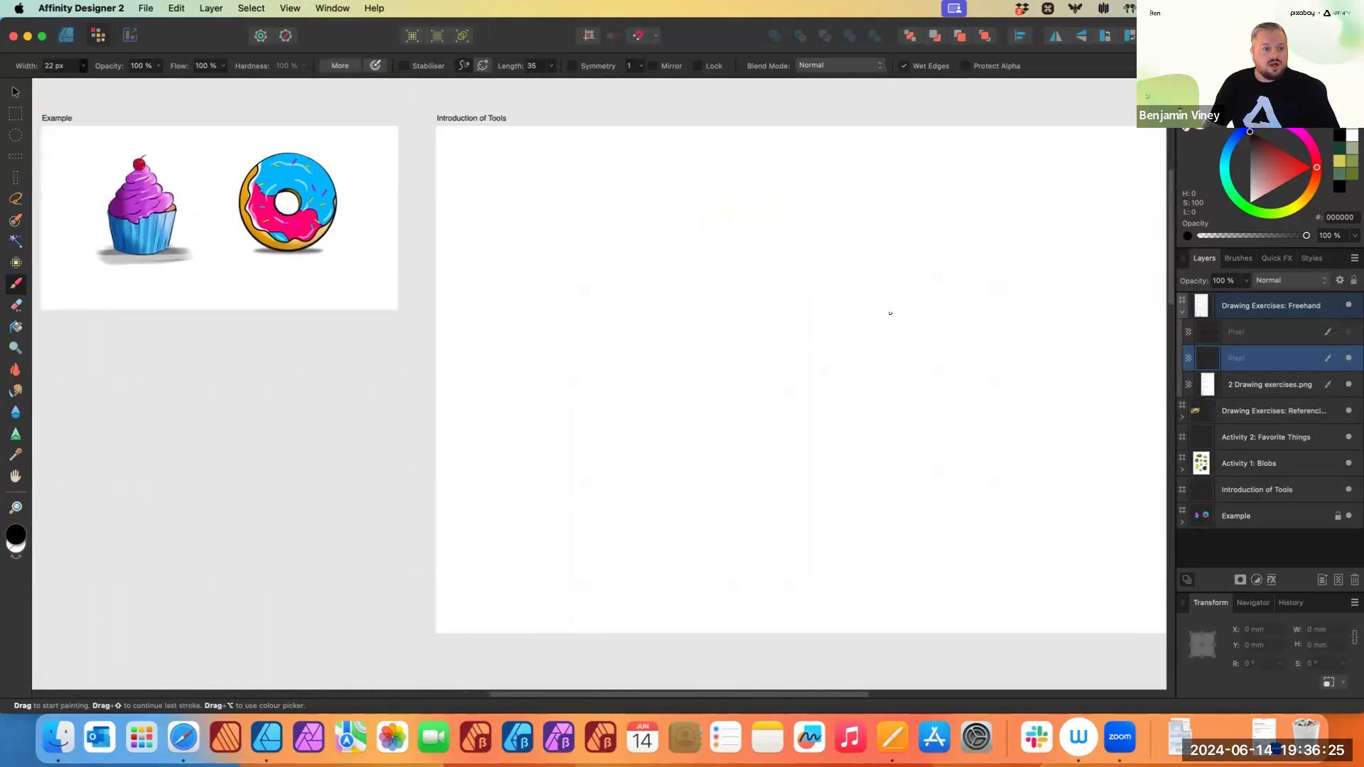
{"action": "scroll", "coordinate": [888, 307], "scroll_direction": "down", "scroll_amount": 1}
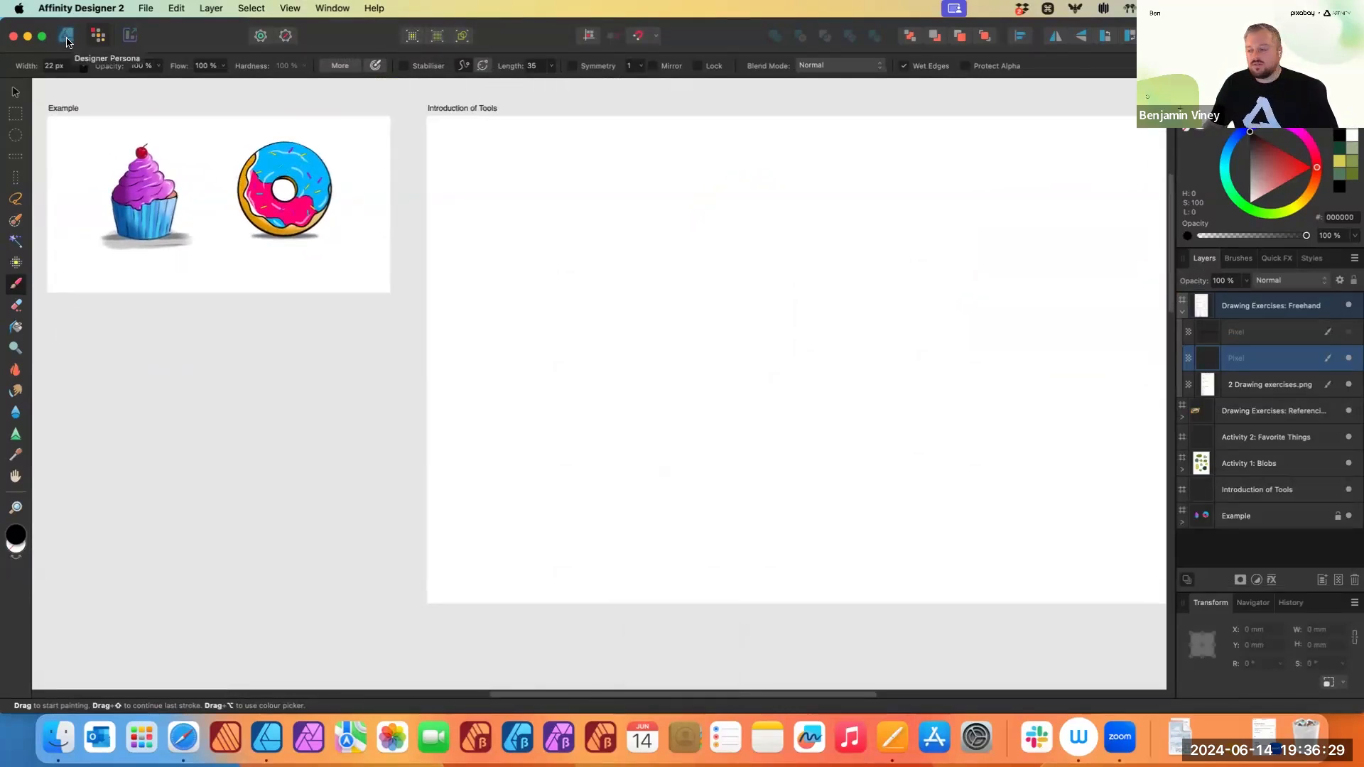
{"action": "left_click", "coordinate": [66, 37]}
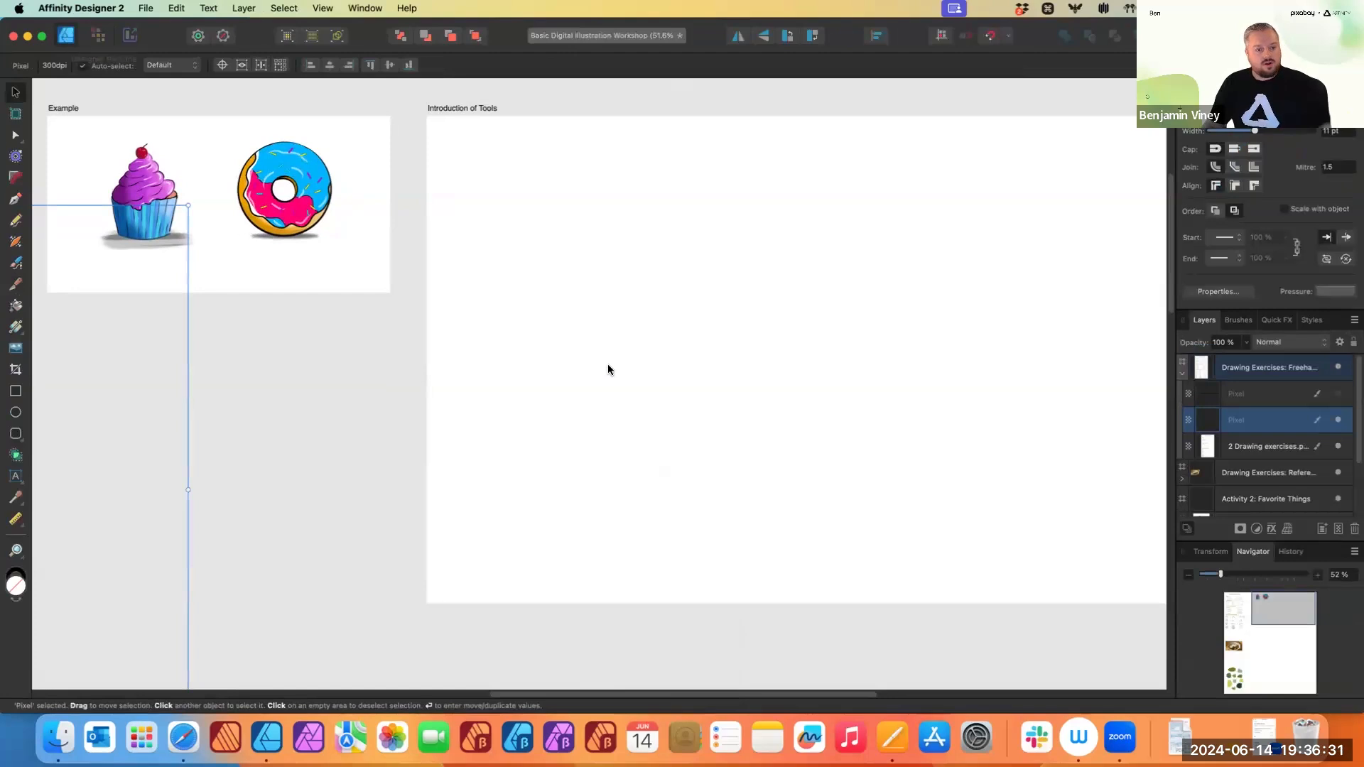
{"action": "scroll", "coordinate": [490, 356], "scroll_direction": "down", "scroll_amount": 2}
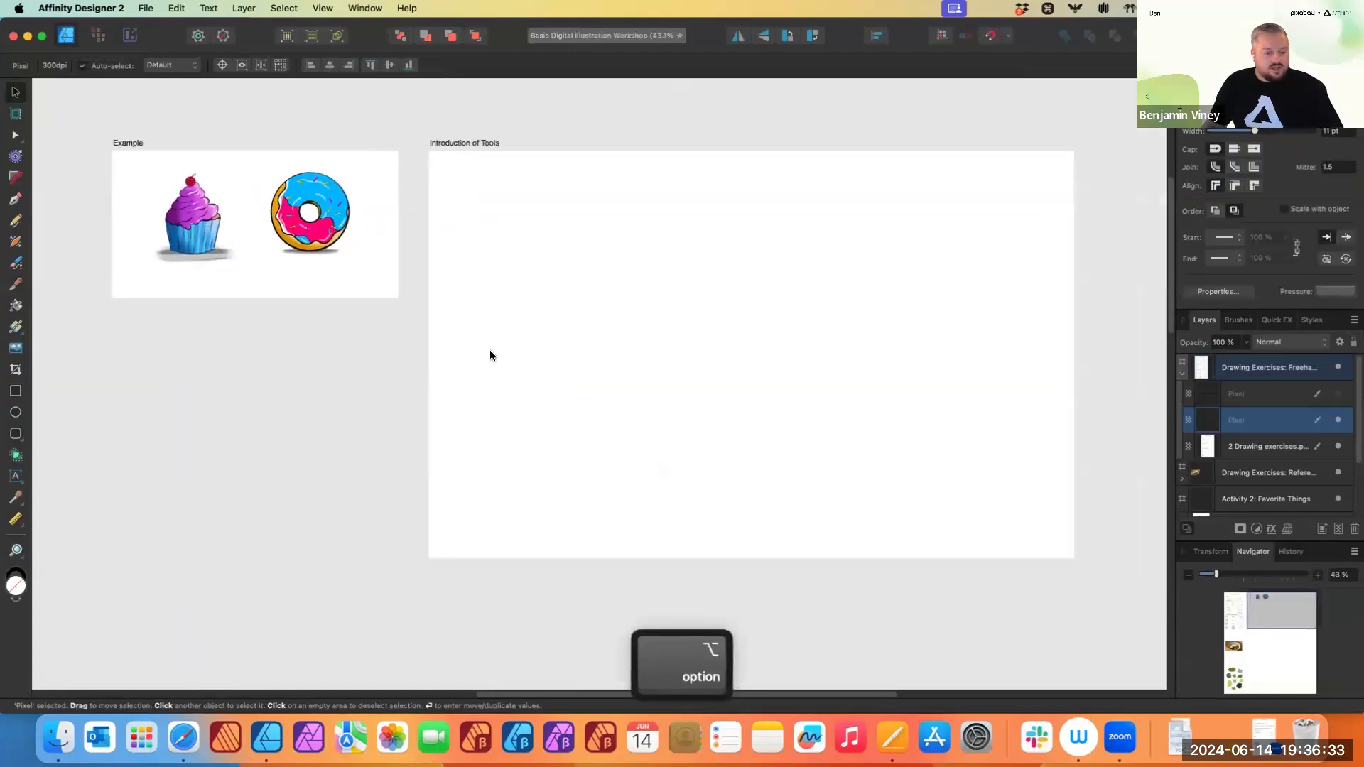
{"action": "left_click", "coordinate": [348, 448]}
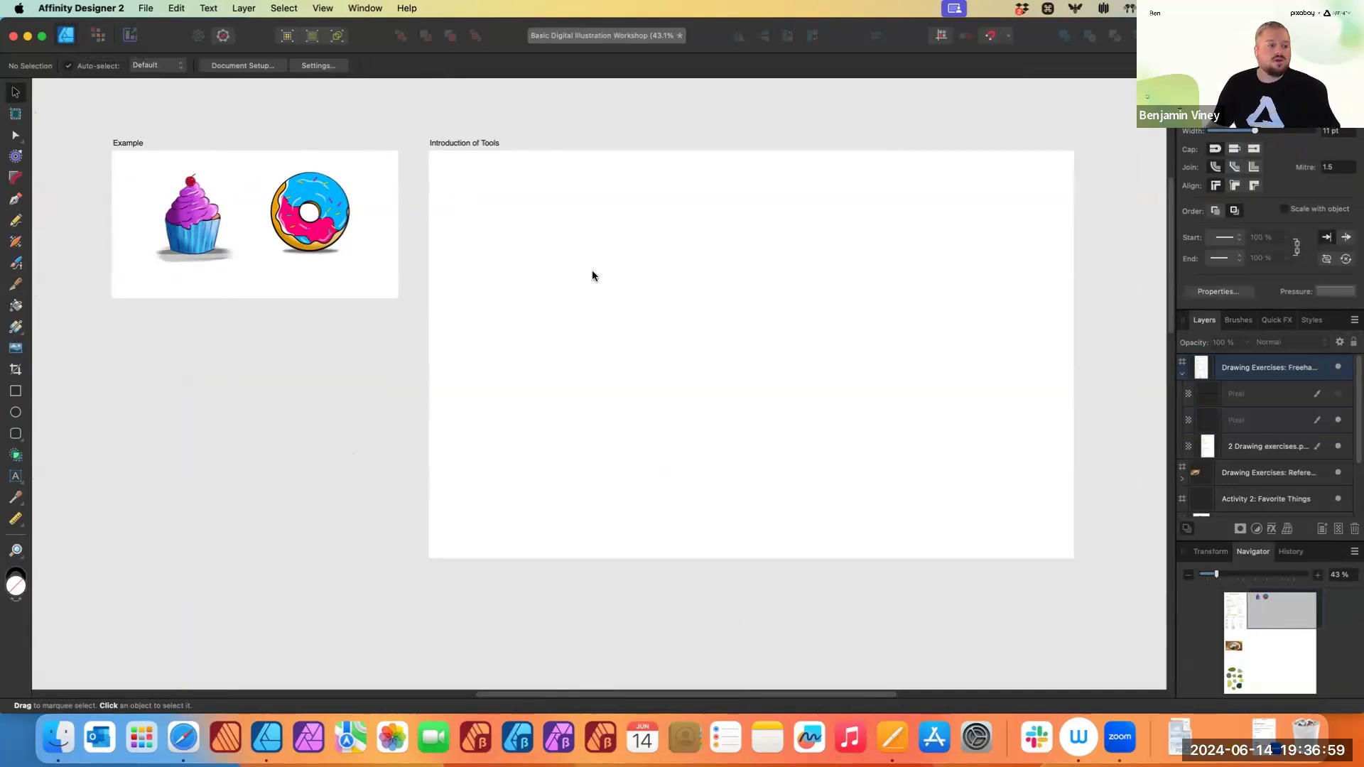
{"action": "scroll", "coordinate": [593, 274], "scroll_direction": "up", "scroll_amount": 5}
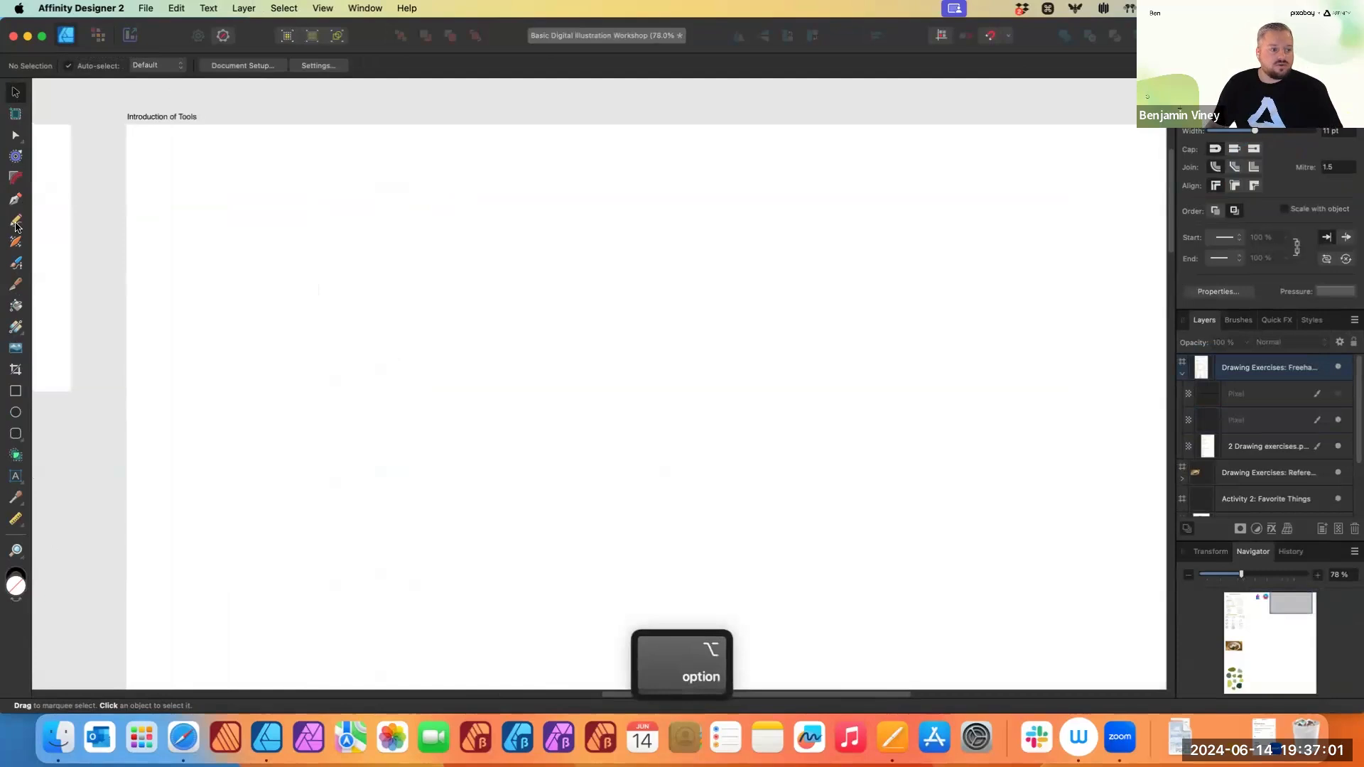
- Draw a wavy line with the Pencil tool on the Introduction of Tools artboard
{"action": "left_click", "coordinate": [15, 220]}
{"action": "mouse_move", "coordinate": [295, 273]}
{"action": "left_mouse_down"}
{"action": "mouse_move", "coordinate": [340, 256]}
{"action": "mouse_move", "coordinate": [490, 281]}
{"action": "left_mouse_up"}
{"action": "left_click_drag", "start_coordinate": [731, 266], "coordinate": [757, 262]}
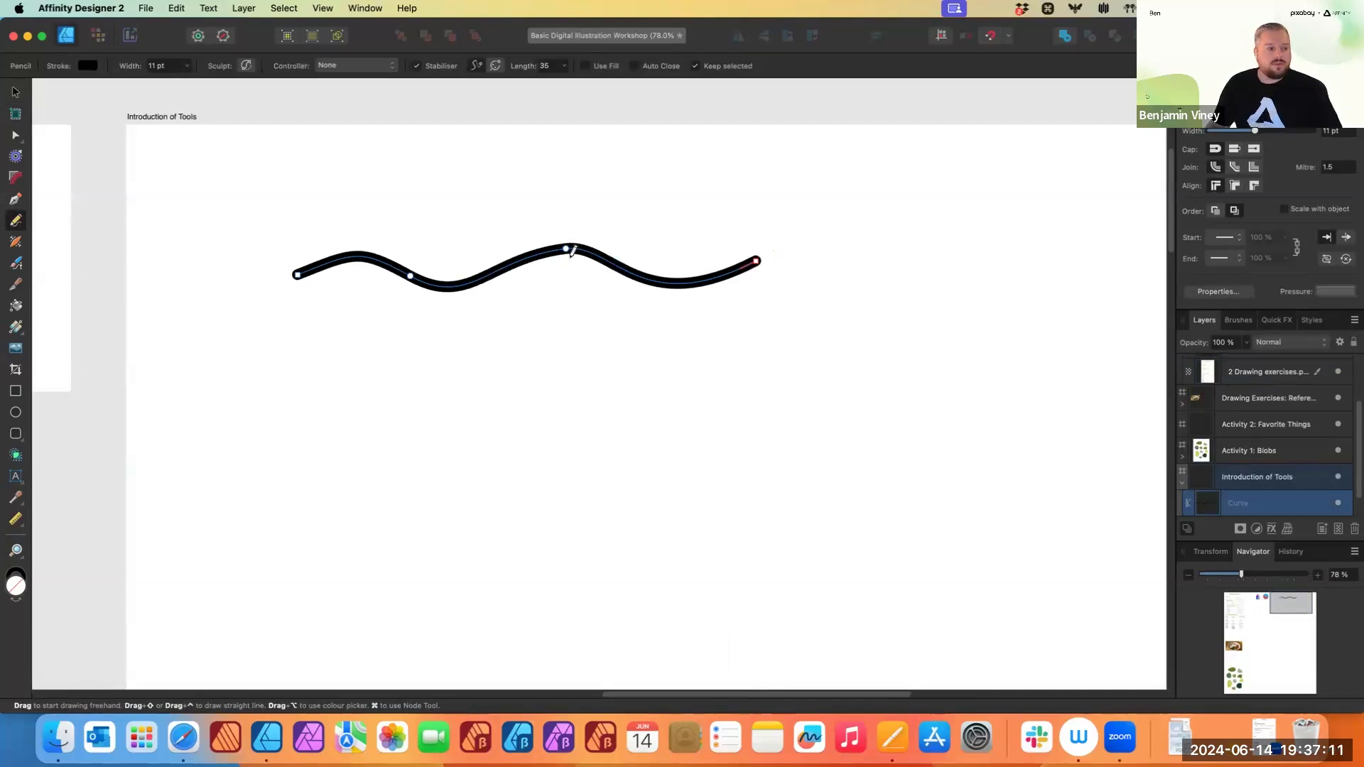
- Reshape the curve by raising its middle node, converting it to sharp and bending a segment
{"action": "key", "text": "ctrl"}
{"action": "key", "text": "alt"}
{"action": "key", "text": "super"}
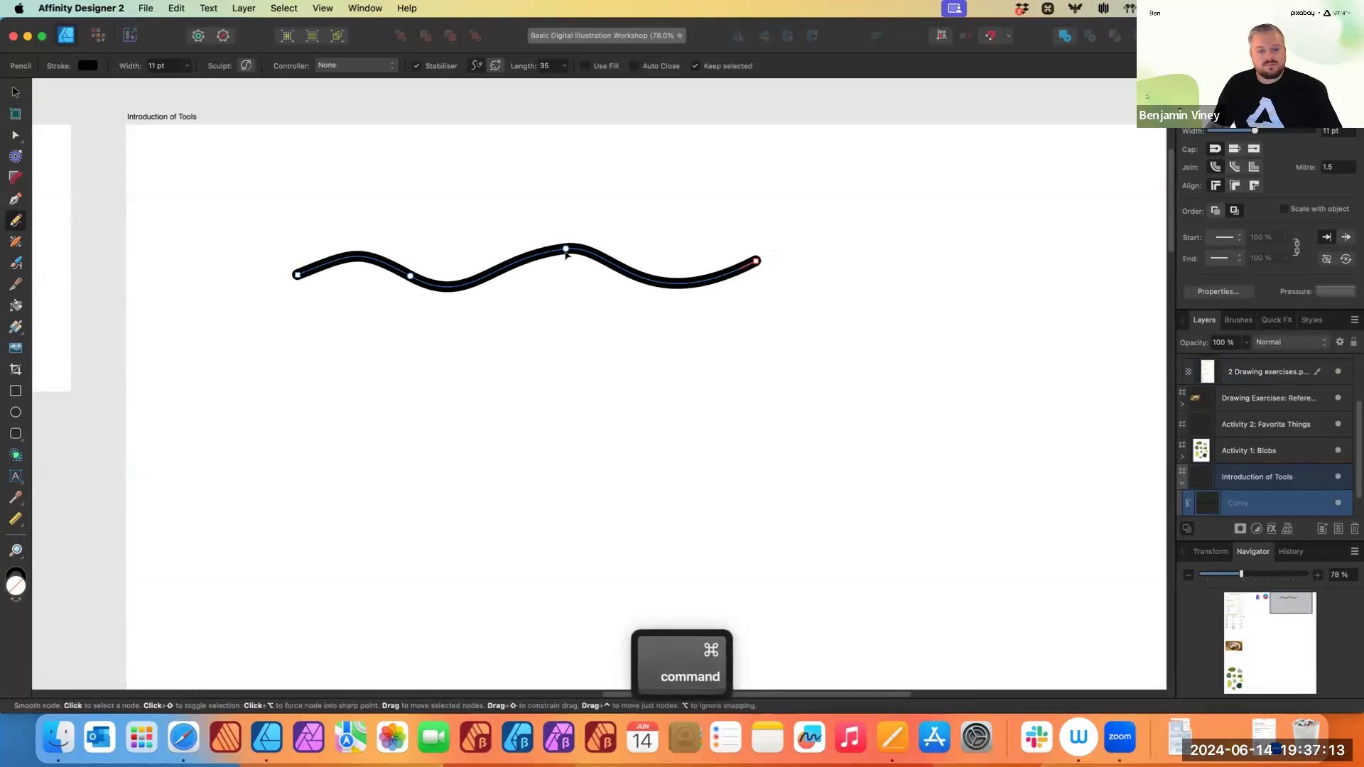
{"action": "mouse_move", "coordinate": [566, 249]}
{"action": "left_mouse_down"}
{"action": "mouse_move", "coordinate": [561, 226]}
{"action": "mouse_move", "coordinate": [572, 241]}
{"action": "mouse_move", "coordinate": [405, 171]}
{"action": "mouse_move", "coordinate": [420, 263]}
{"action": "mouse_move", "coordinate": [560, 225]}
{"action": "left_mouse_up"}
{"action": "left_click", "coordinate": [16, 135]}
{"action": "left_click", "coordinate": [327, 66]}
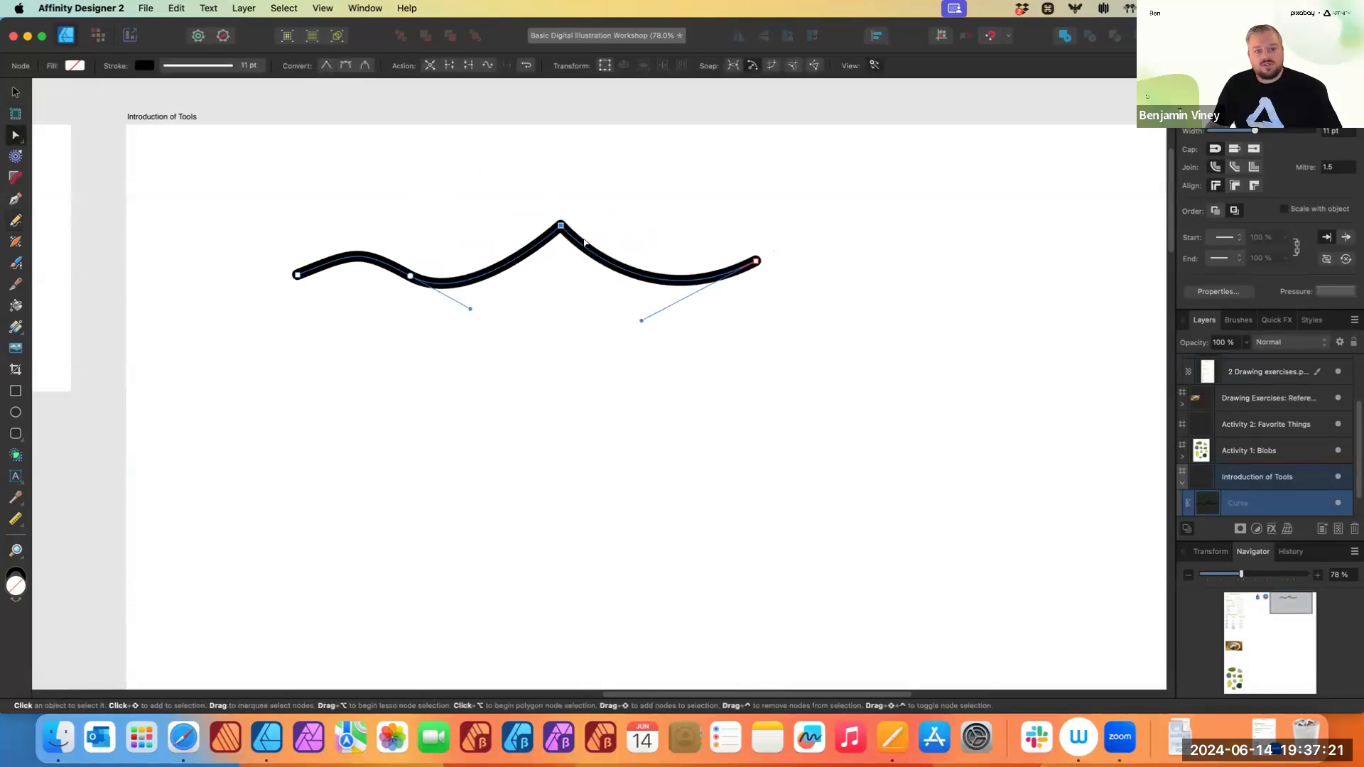
{"action": "mouse_move", "coordinate": [645, 262]}
{"action": "left_mouse_down"}
{"action": "mouse_move", "coordinate": [648, 309]}
{"action": "mouse_move", "coordinate": [630, 243]}
{"action": "mouse_move", "coordinate": [694, 272]}
{"action": "mouse_move", "coordinate": [623, 355]}
{"action": "mouse_move", "coordinate": [643, 231]}
{"action": "mouse_move", "coordinate": [653, 238]}
{"action": "left_mouse_up"}
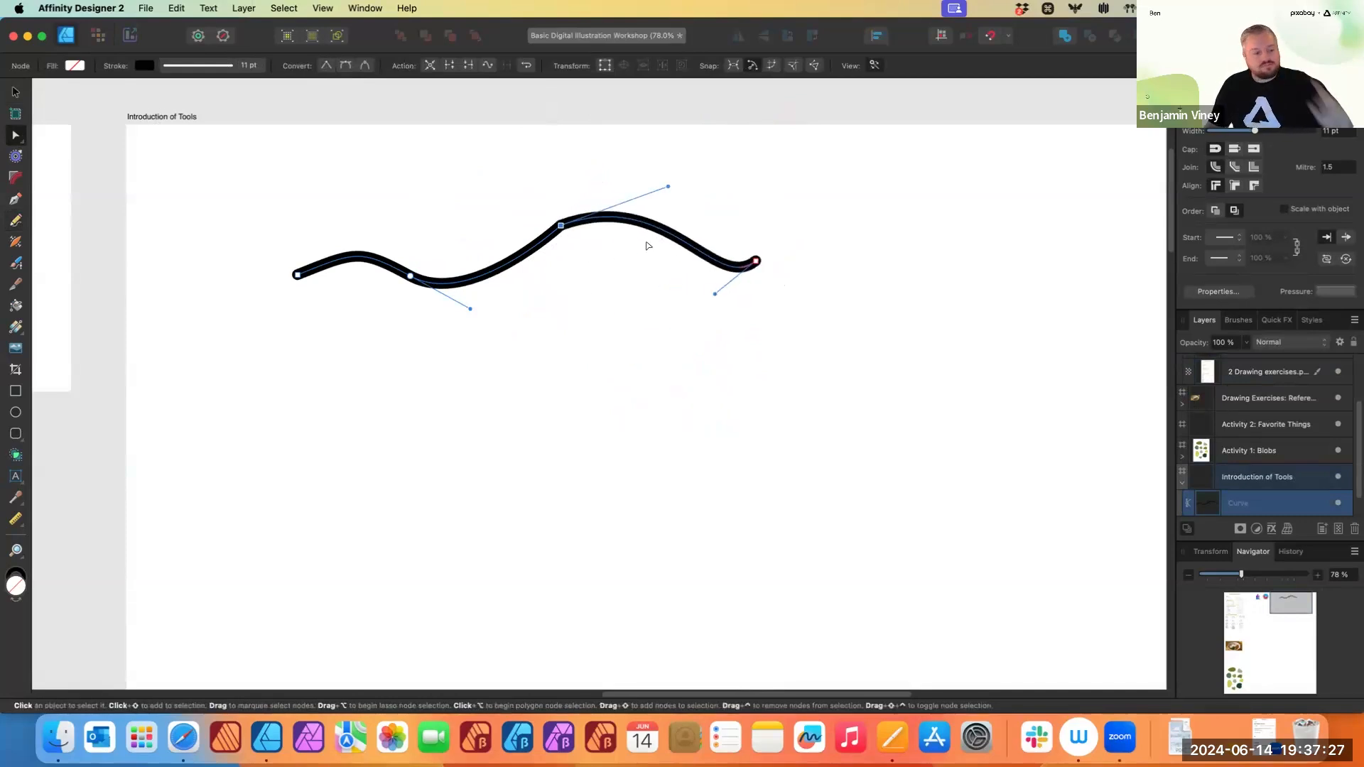
- Undo the curve and all its node edits
{"action": "key", "text": "super+z"}
{"action": "key", "text": "super+z"}
{"action": "key", "text": "super+z"}
{"action": "key", "text": "super+z"}
{"action": "key", "text": "super+z"}
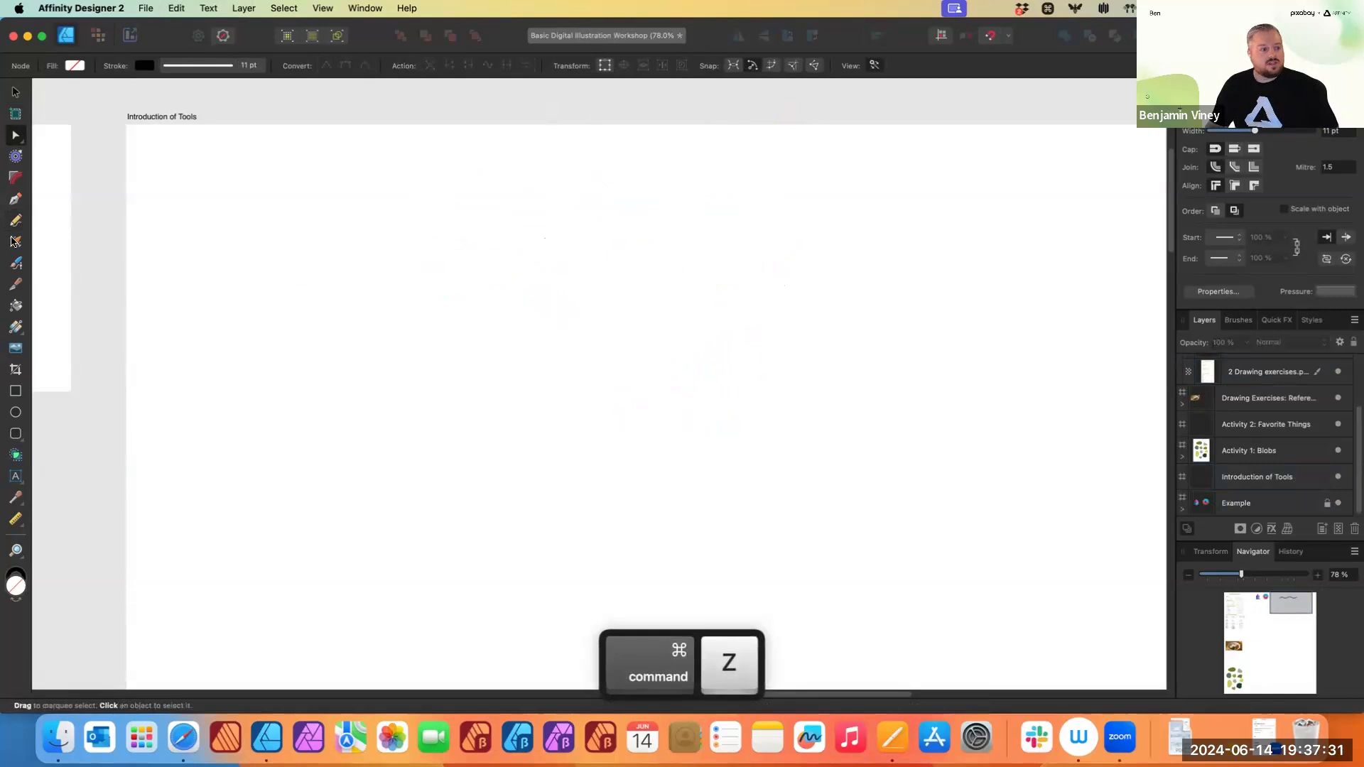
- Draw a multi-segment path with the Pen tool using clicks and curved drags
{"action": "left_click", "coordinate": [15, 199]}
{"action": "left_click", "coordinate": [300, 250]}
{"action": "left_click", "coordinate": [683, 260]}
{"action": "left_click_drag", "start_coordinate": [696, 367], "coordinate": [567, 400]}
{"action": "left_click_drag", "start_coordinate": [428, 373], "coordinate": [516, 443]}
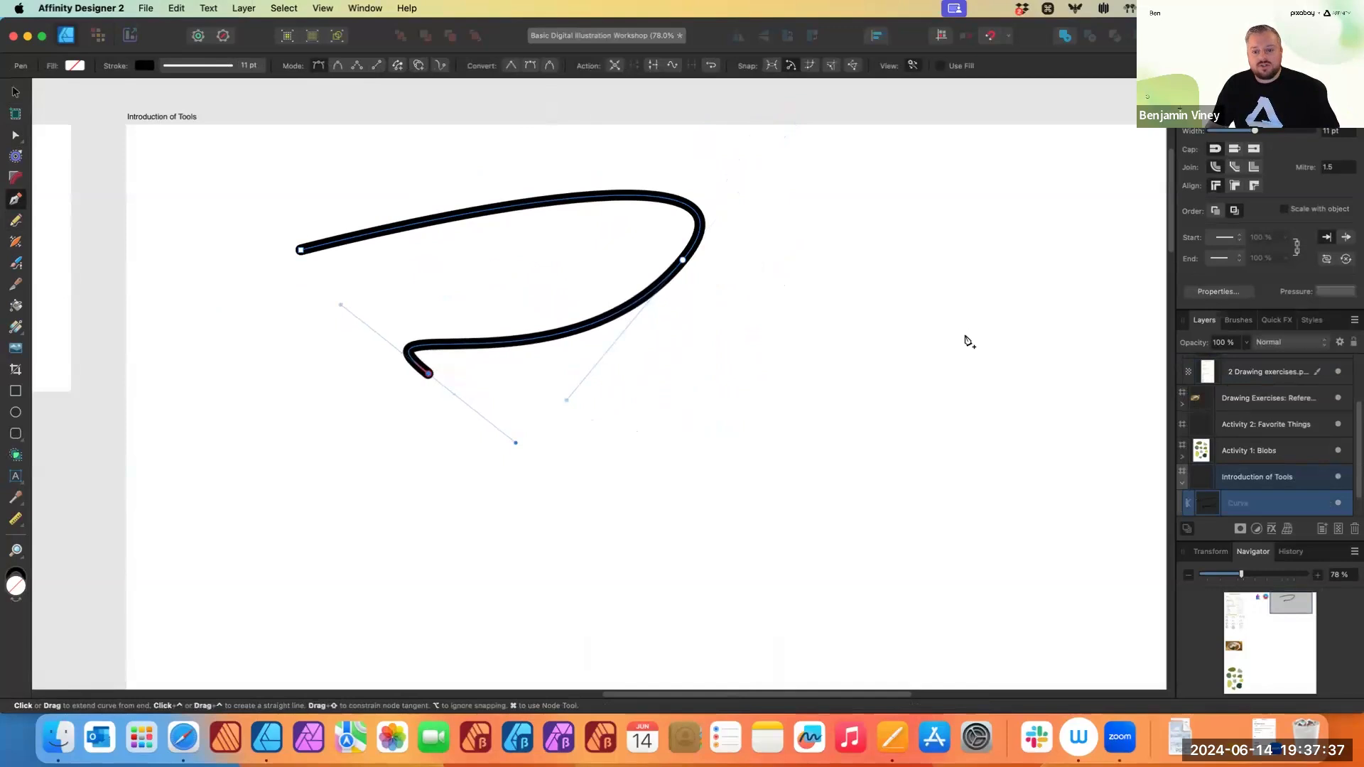
{"action": "left_click", "coordinate": [967, 336]}
{"action": "left_click", "coordinate": [950, 217]}
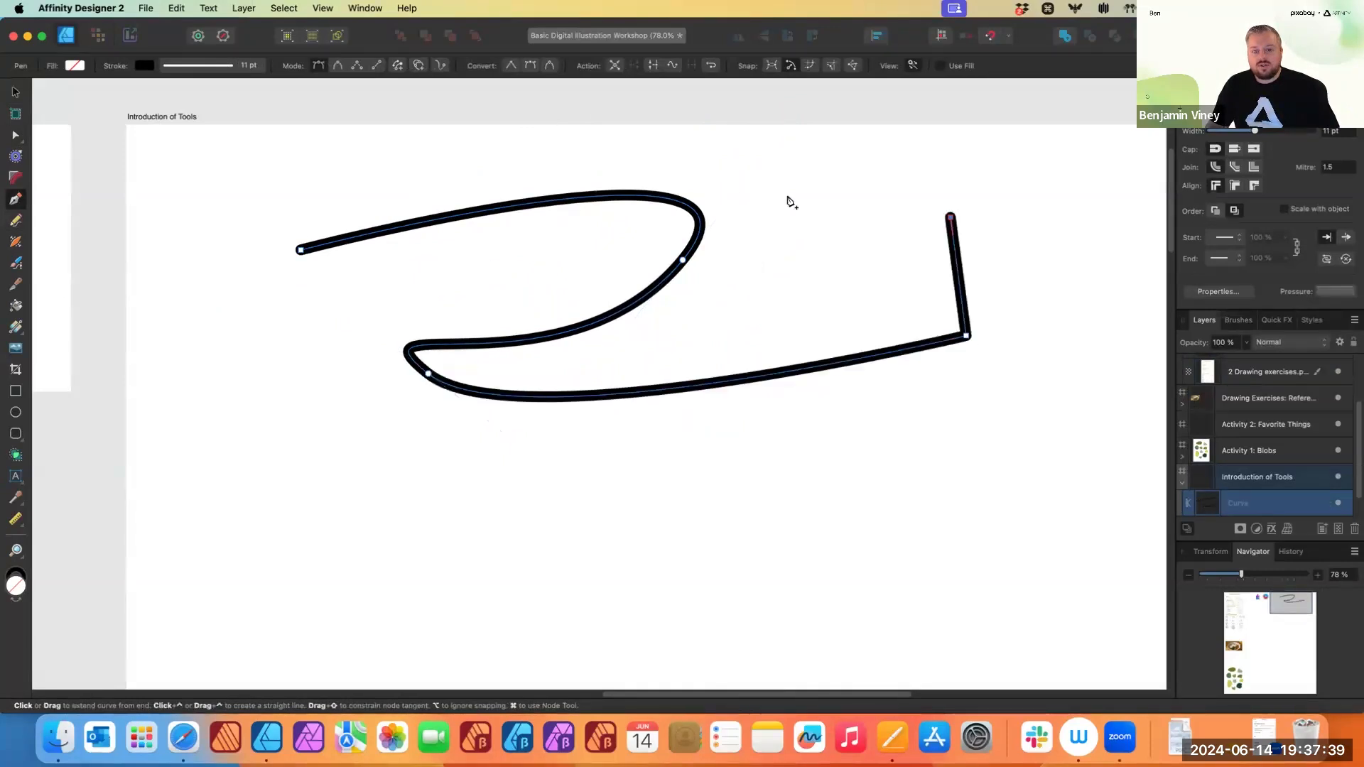
{"action": "left_click", "coordinate": [784, 197]}
{"action": "left_click_drag", "start_coordinate": [775, 238], "coordinate": [806, 300]}
{"action": "left_click_drag", "start_coordinate": [769, 198], "coordinate": [862, 285]}
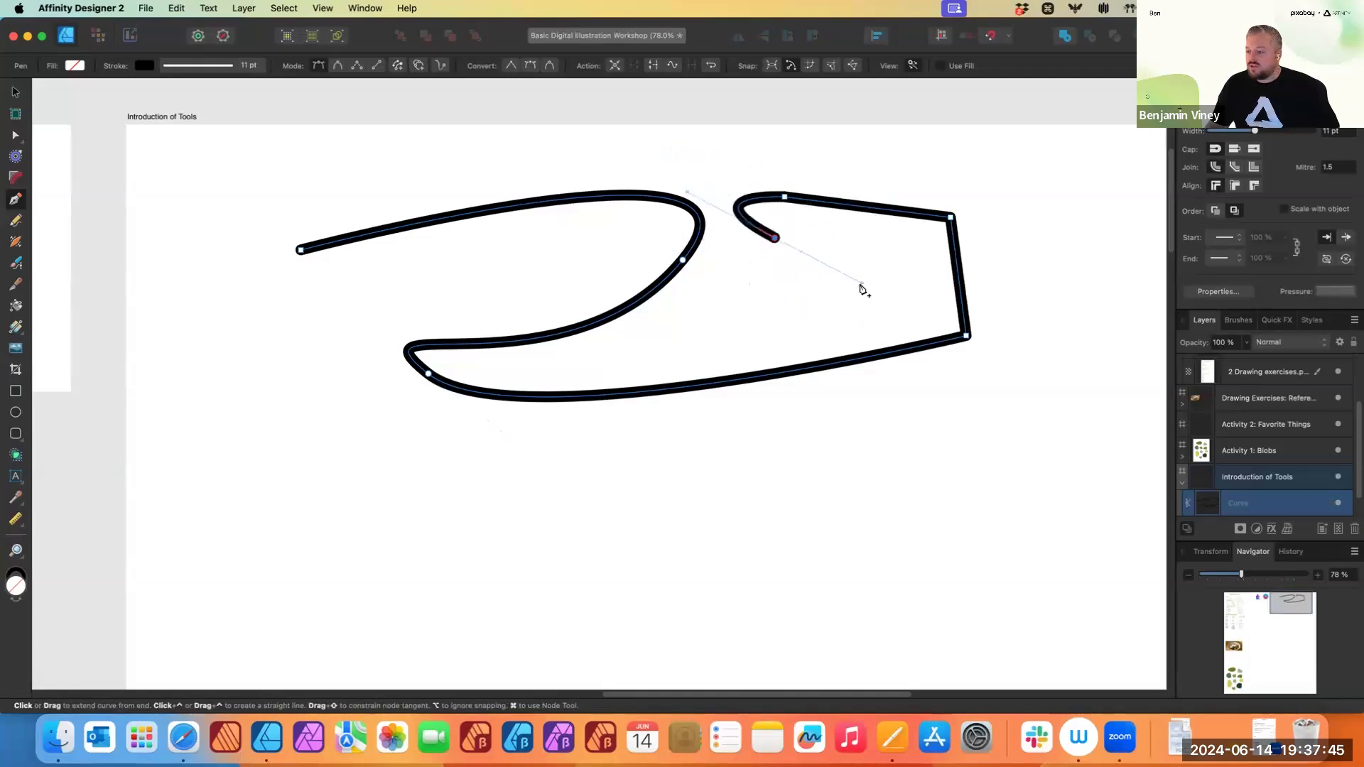
- Undo the whole Pen path
{"action": "key", "text": "super+z"}
{"action": "key", "text": "super+z"}
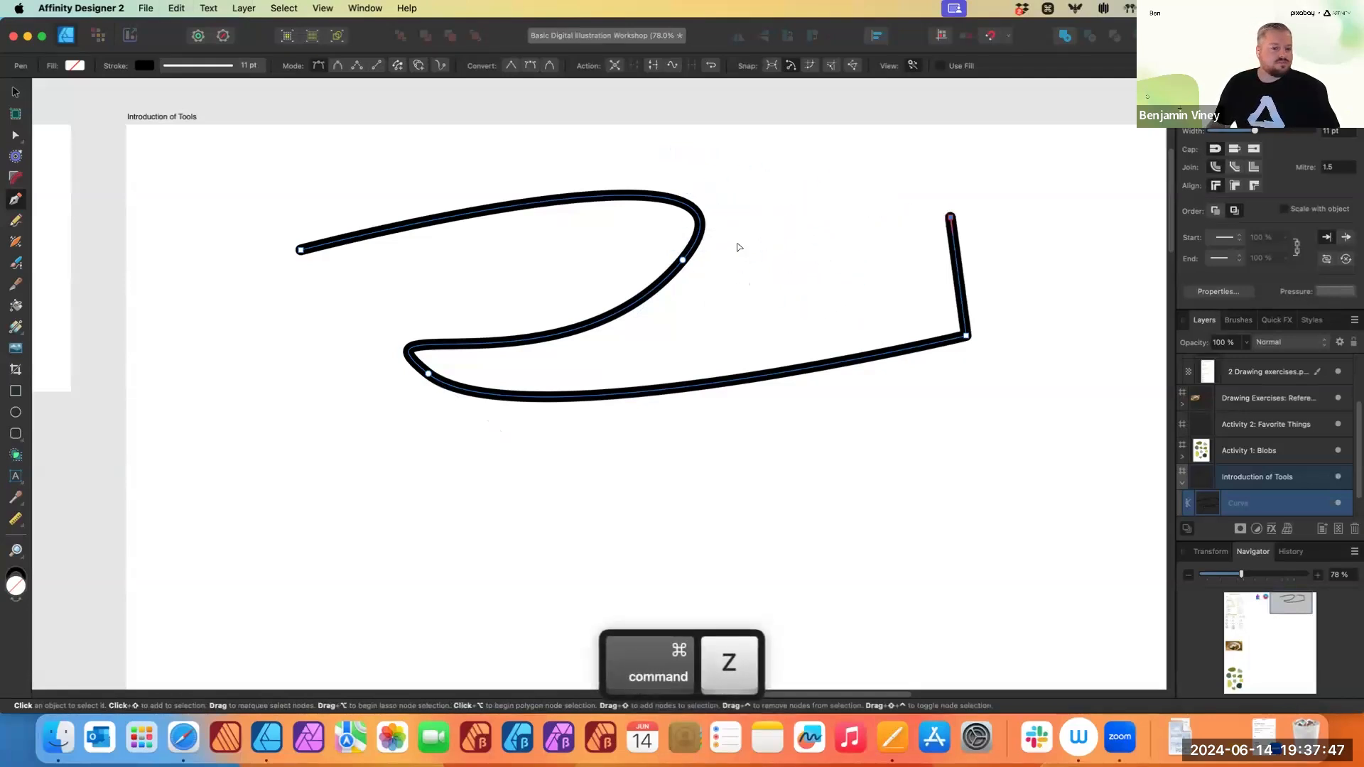
{"action": "key", "text": "super+z"}
{"action": "key", "text": "super+z"}
{"action": "key", "text": "super+z"}
{"action": "key", "text": "super+z"}
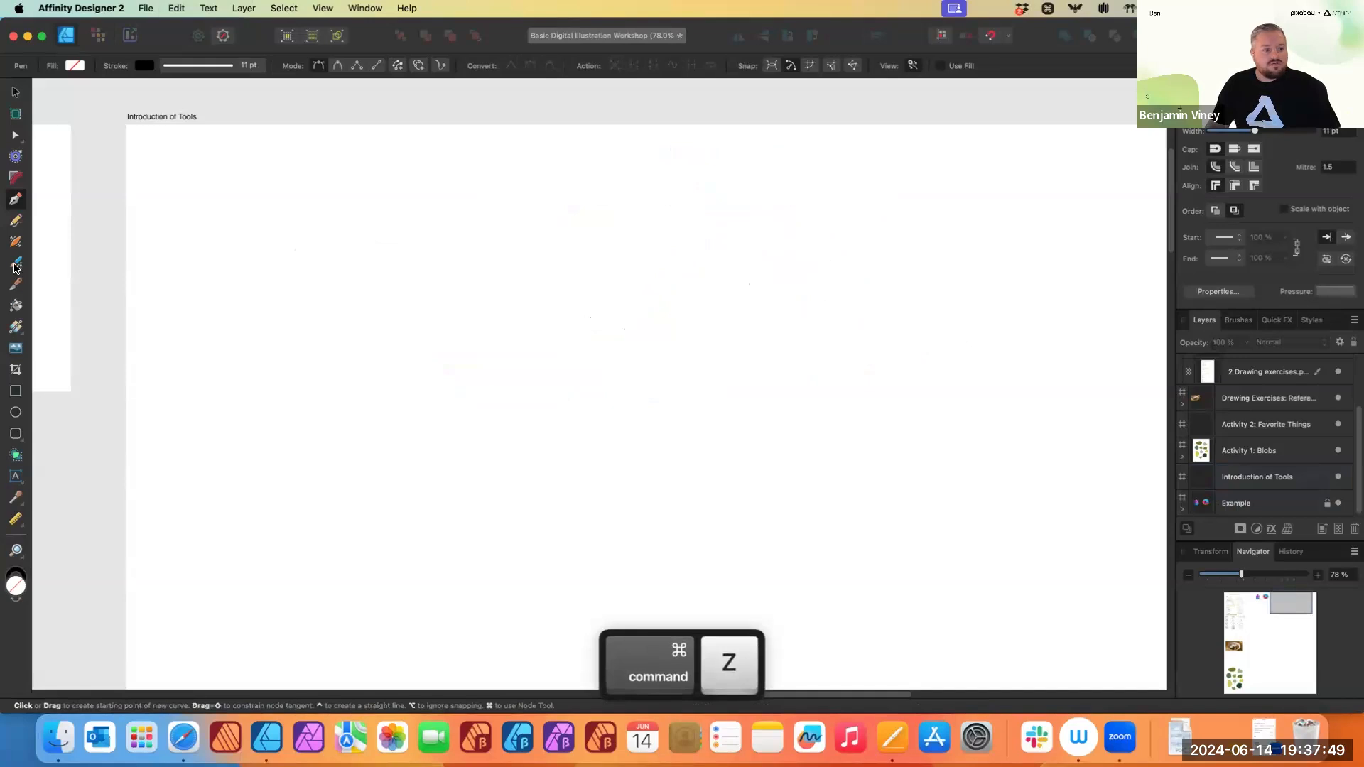
- Draw a wavy line with the Pencil tool and shape its pressure profile to taper both ends
{"action": "left_click", "coordinate": [15, 264]}
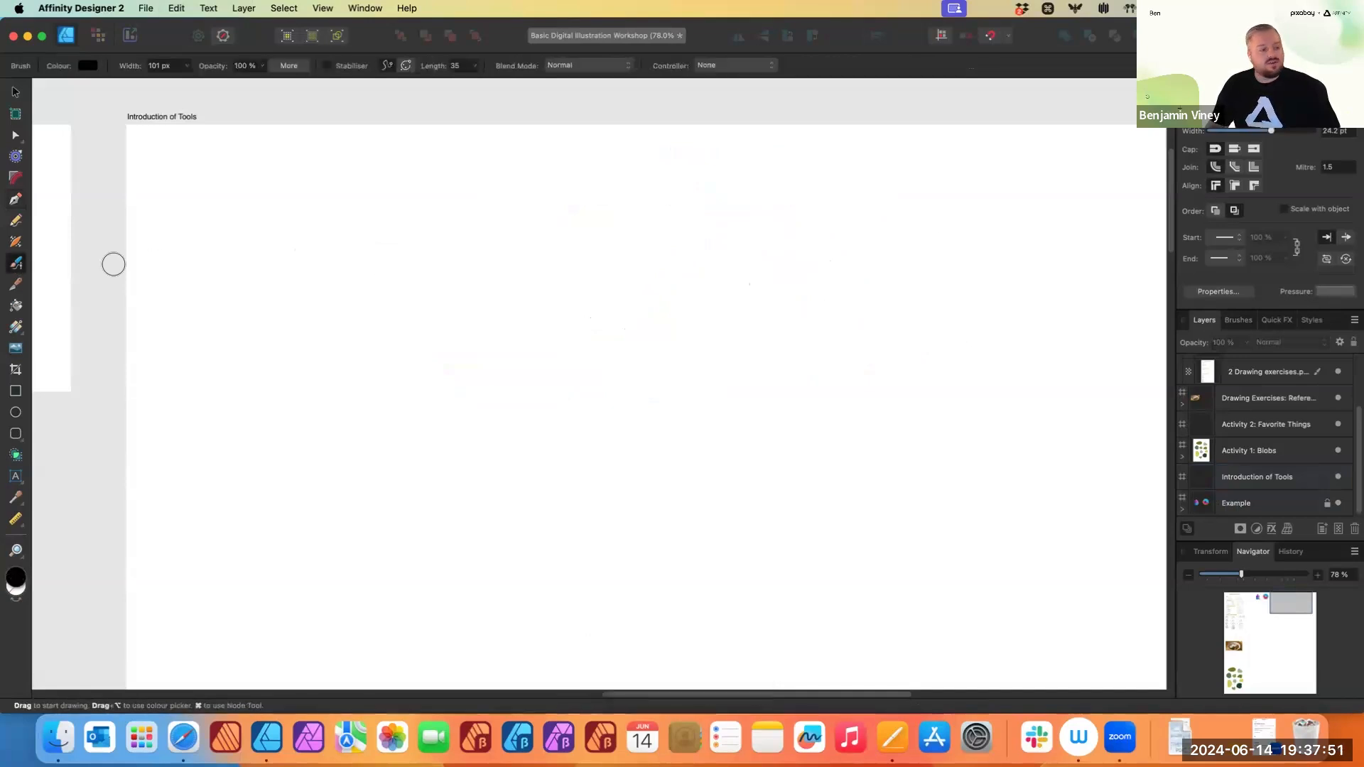
{"action": "left_click", "coordinate": [15, 220]}
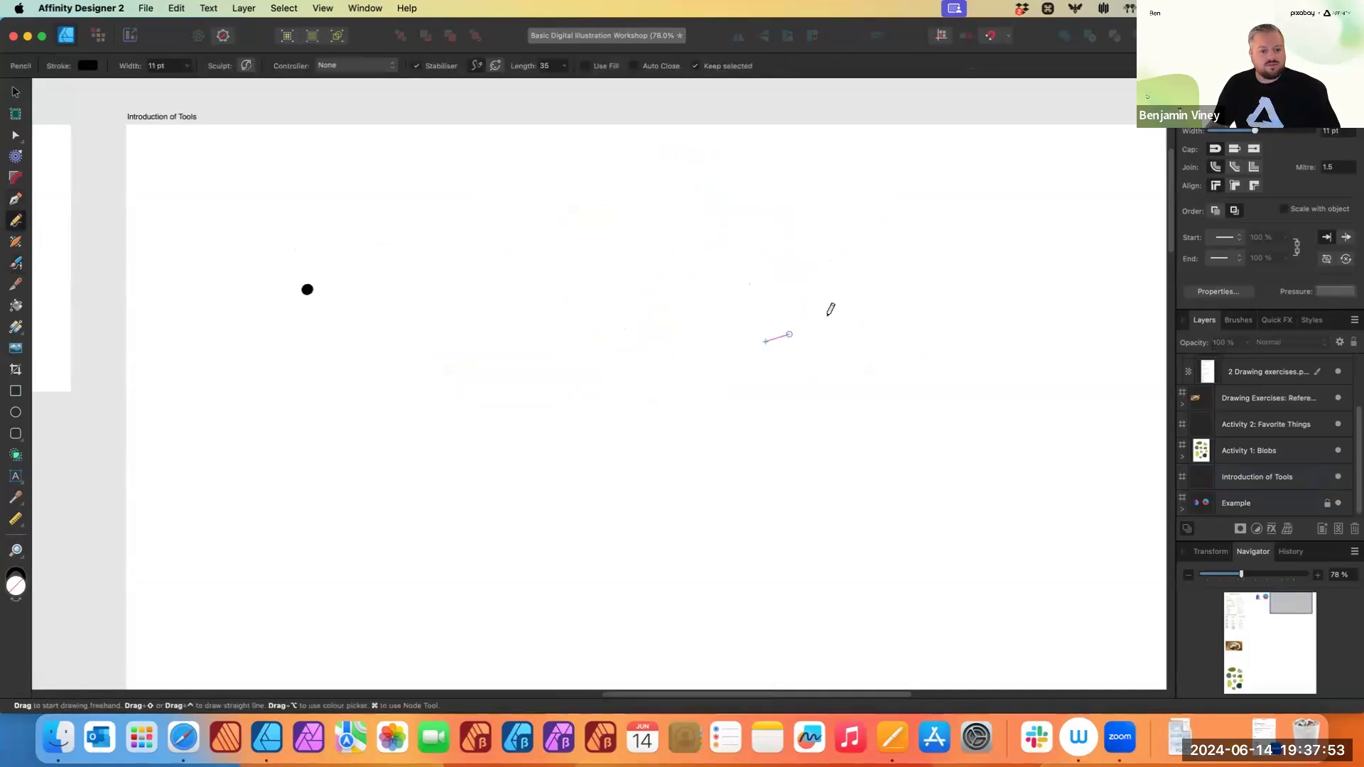
{"action": "left_click_drag", "start_coordinate": [827, 314], "coordinate": [897, 298]}
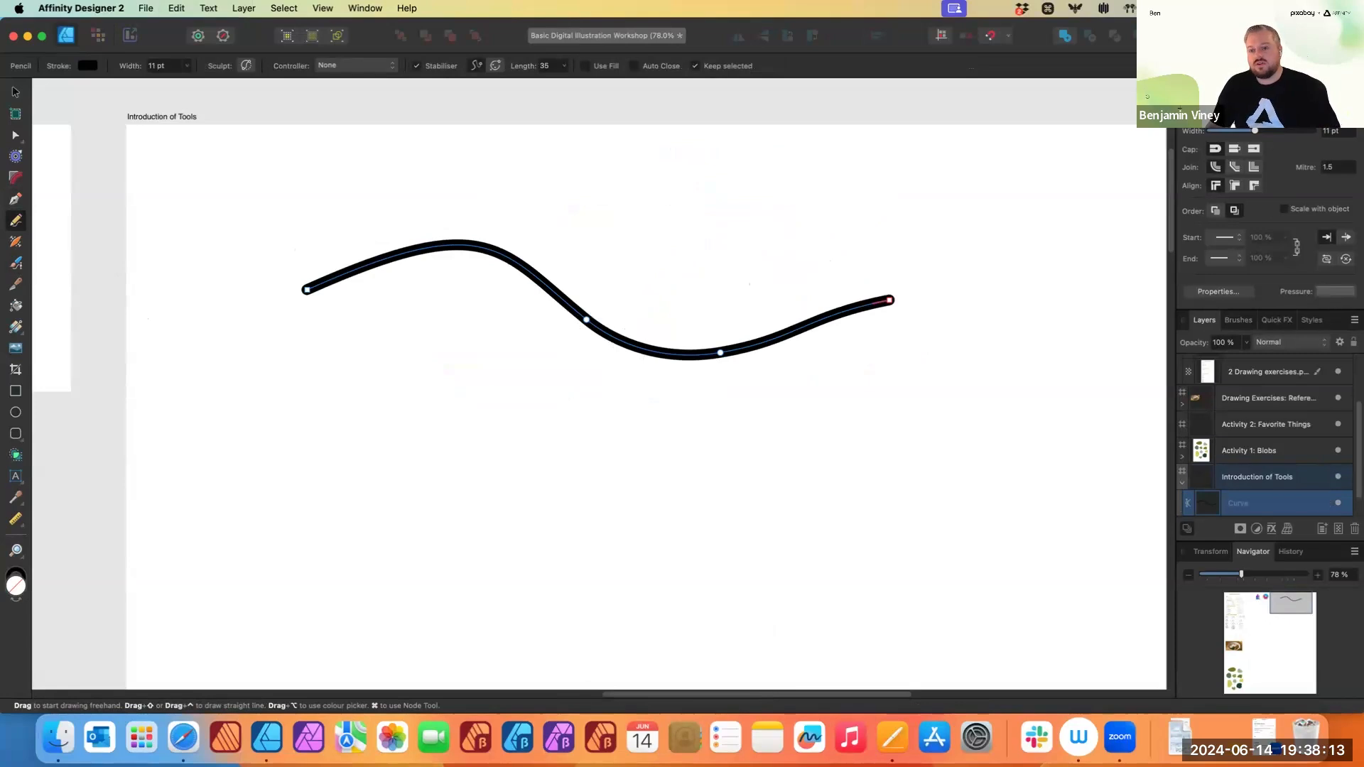
{"action": "left_click", "coordinate": [1336, 293]}
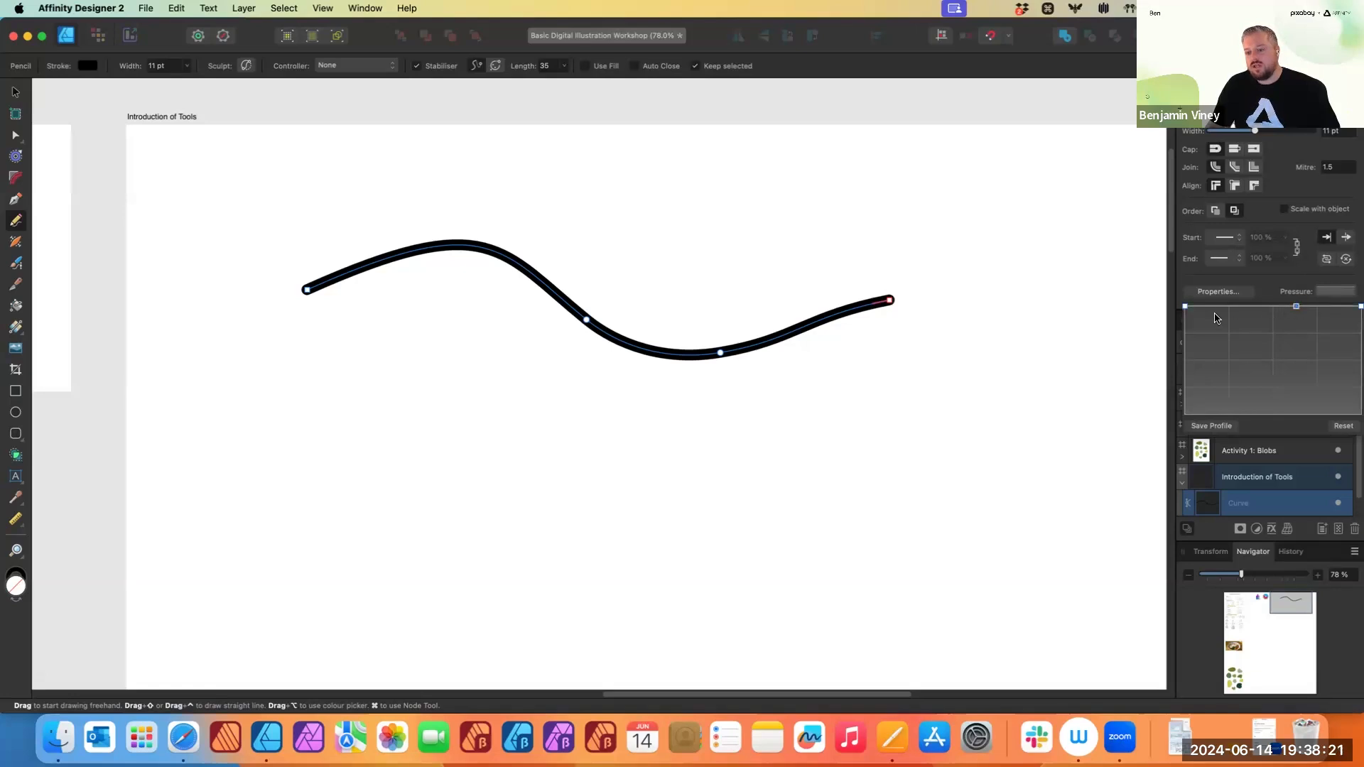
{"action": "left_click_drag", "start_coordinate": [1185, 307], "coordinate": [1196, 420]}
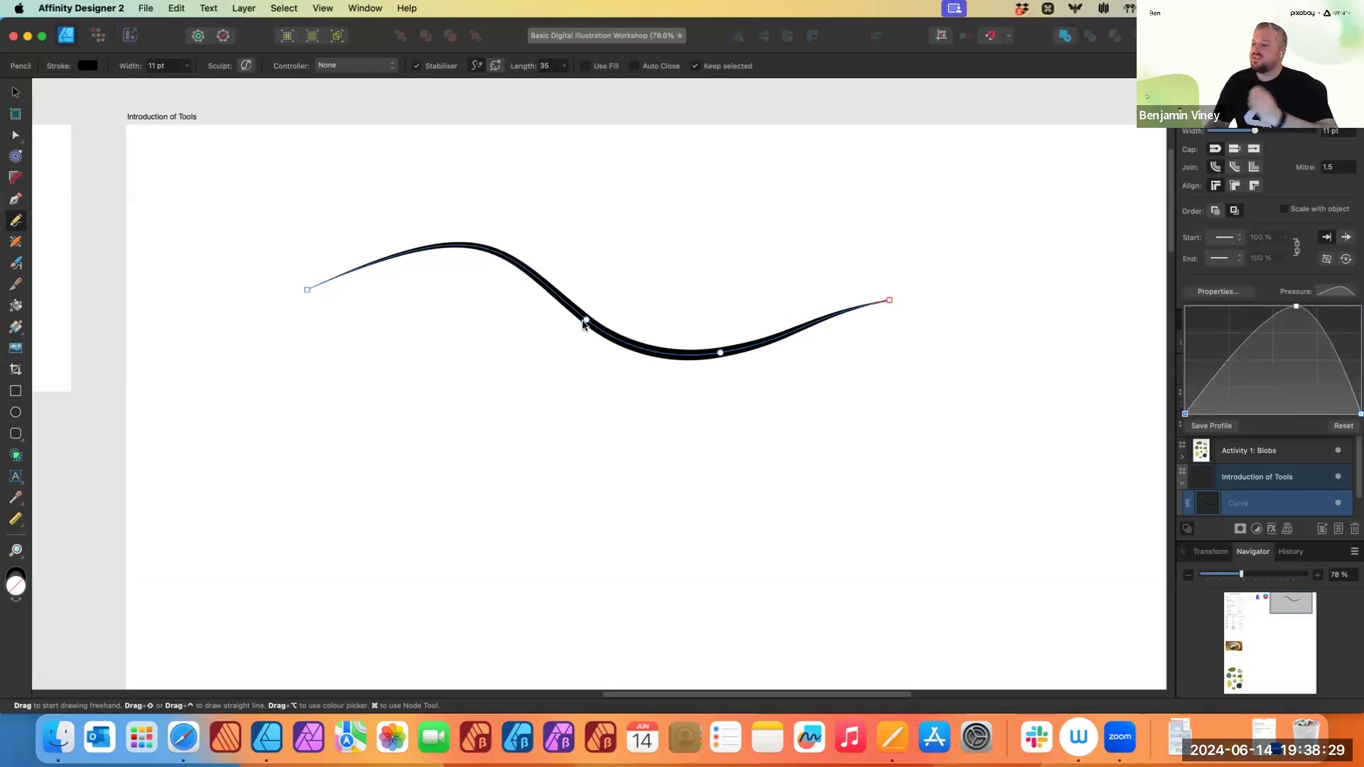
- Draw two more freehand curves and change the last one's pressure profile to taper only its start
{"action": "left_click", "coordinate": [556, 535]}
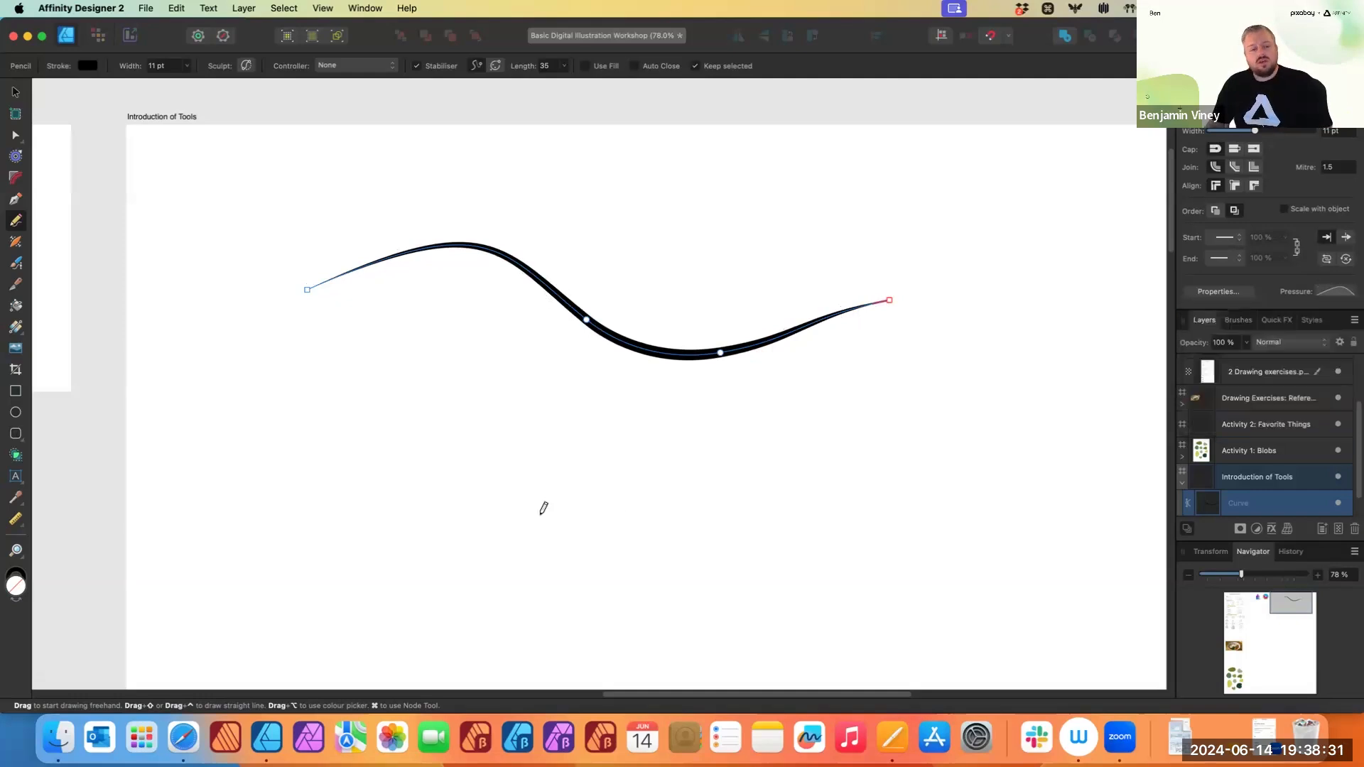
{"action": "mouse_move", "coordinate": [343, 436]}
{"action": "left_mouse_down"}
{"action": "mouse_move", "coordinate": [389, 417]}
{"action": "mouse_move", "coordinate": [479, 480]}
{"action": "mouse_move", "coordinate": [698, 454]}
{"action": "mouse_move", "coordinate": [623, 419]}
{"action": "mouse_move", "coordinate": [574, 457]}
{"action": "mouse_move", "coordinate": [544, 398]}
{"action": "mouse_move", "coordinate": [615, 393]}
{"action": "left_mouse_up"}
{"action": "mouse_move", "coordinate": [820, 423]}
{"action": "left_mouse_down"}
{"action": "mouse_move", "coordinate": [898, 360]}
{"action": "mouse_move", "coordinate": [881, 463]}
{"action": "mouse_move", "coordinate": [1005, 497]}
{"action": "mouse_move", "coordinate": [994, 492]}
{"action": "left_mouse_up"}
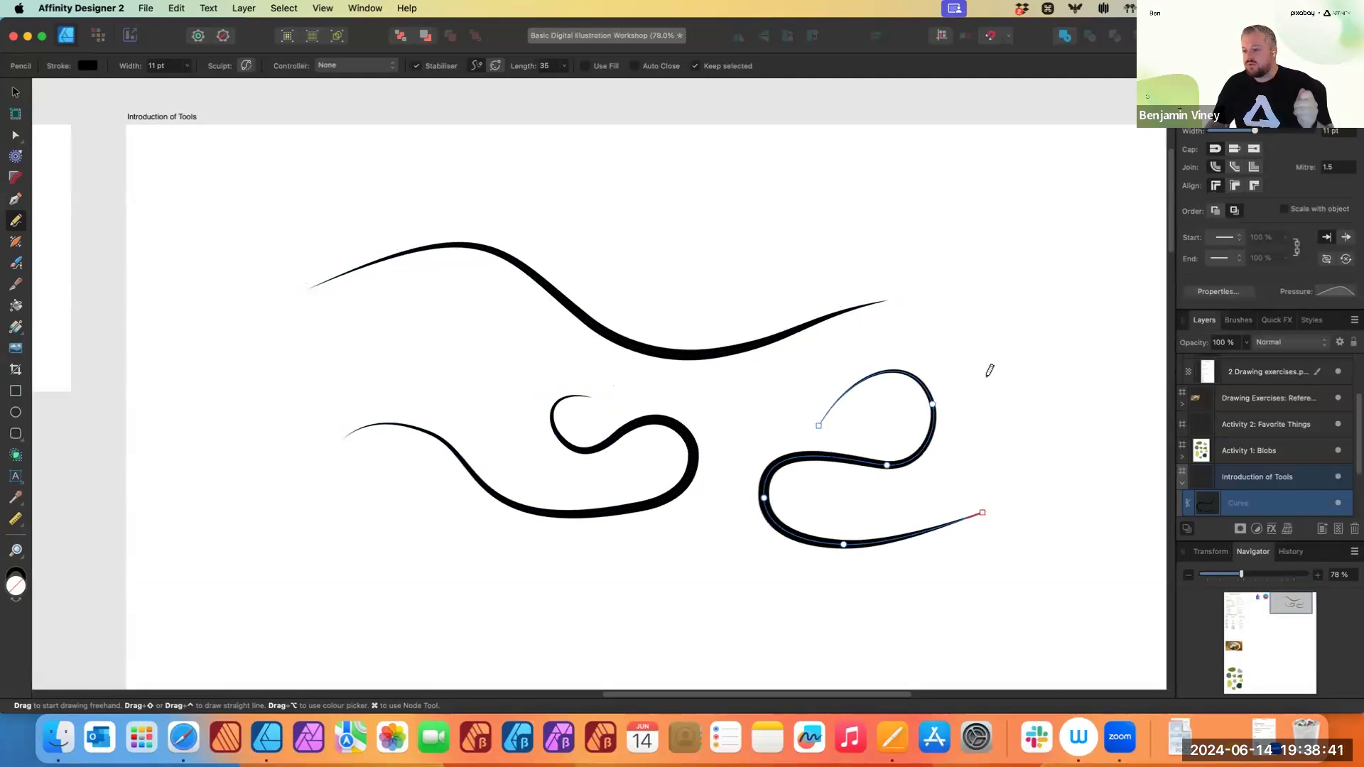
{"action": "left_click", "coordinate": [1336, 292]}
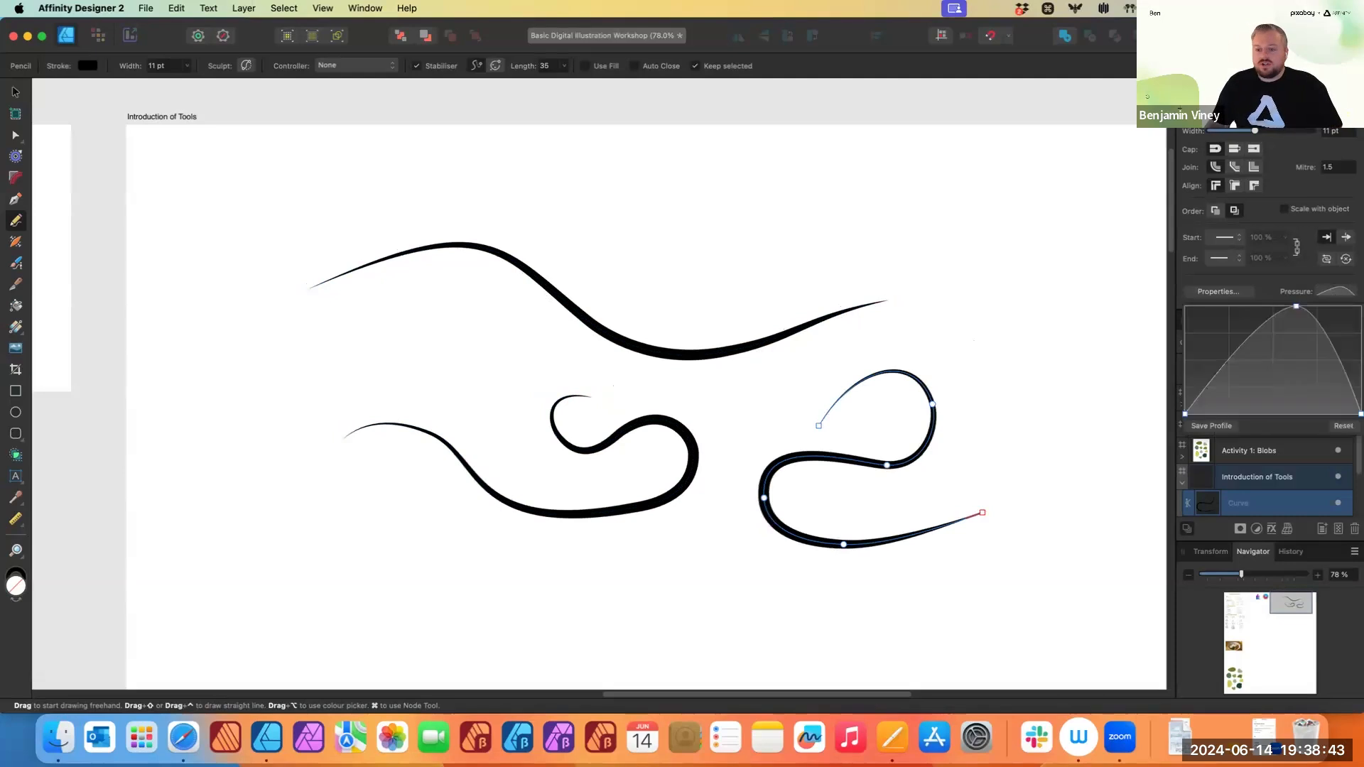
{"action": "mouse_move", "coordinate": [1357, 416]}
{"action": "left_mouse_down"}
{"action": "mouse_move", "coordinate": [1355, 310]}
{"action": "mouse_move", "coordinate": [1356, 366]}
{"action": "mouse_move", "coordinate": [1355, 333]}
{"action": "mouse_move", "coordinate": [1309, 394]}
{"action": "mouse_move", "coordinate": [1300, 311]}
{"action": "left_mouse_up"}
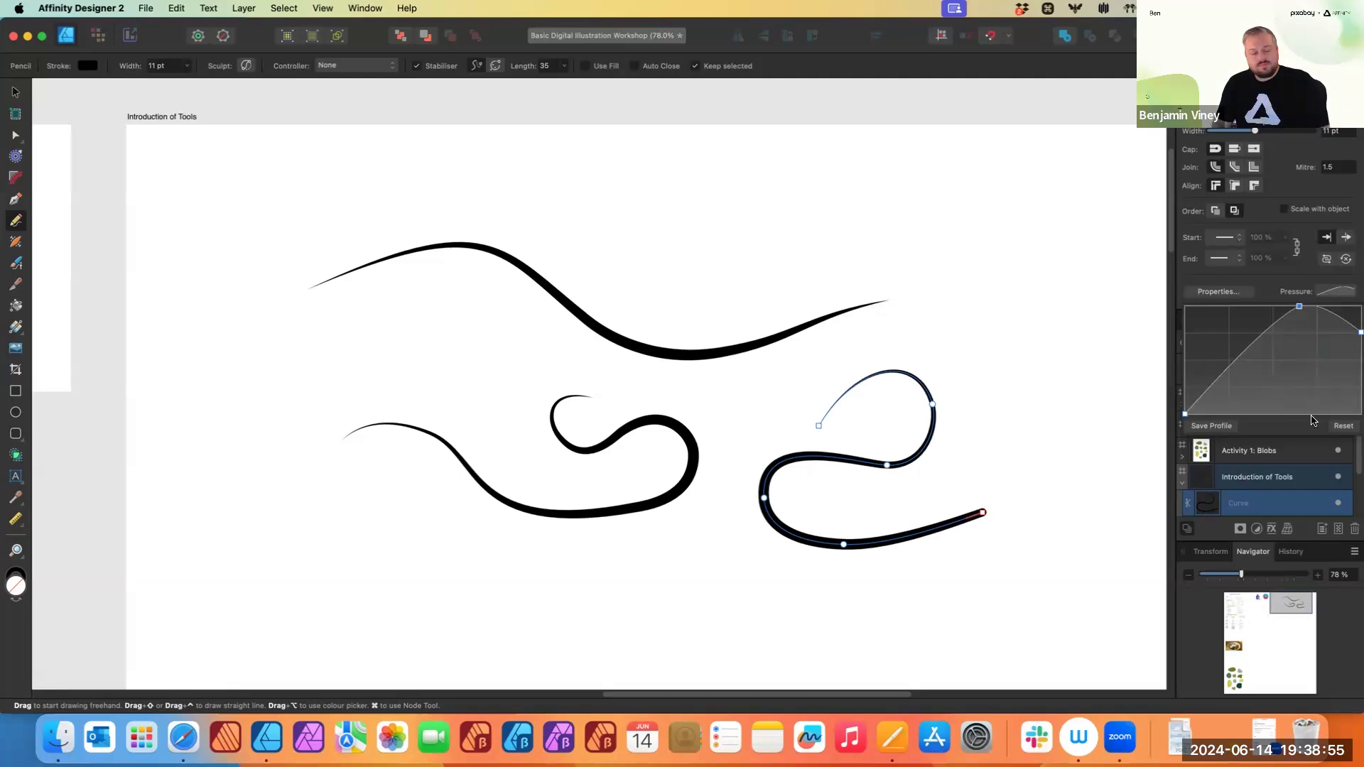
- Use the Stroke Width tool to widen the last curve's body and flare its end
{"action": "left_click", "coordinate": [15, 242]}
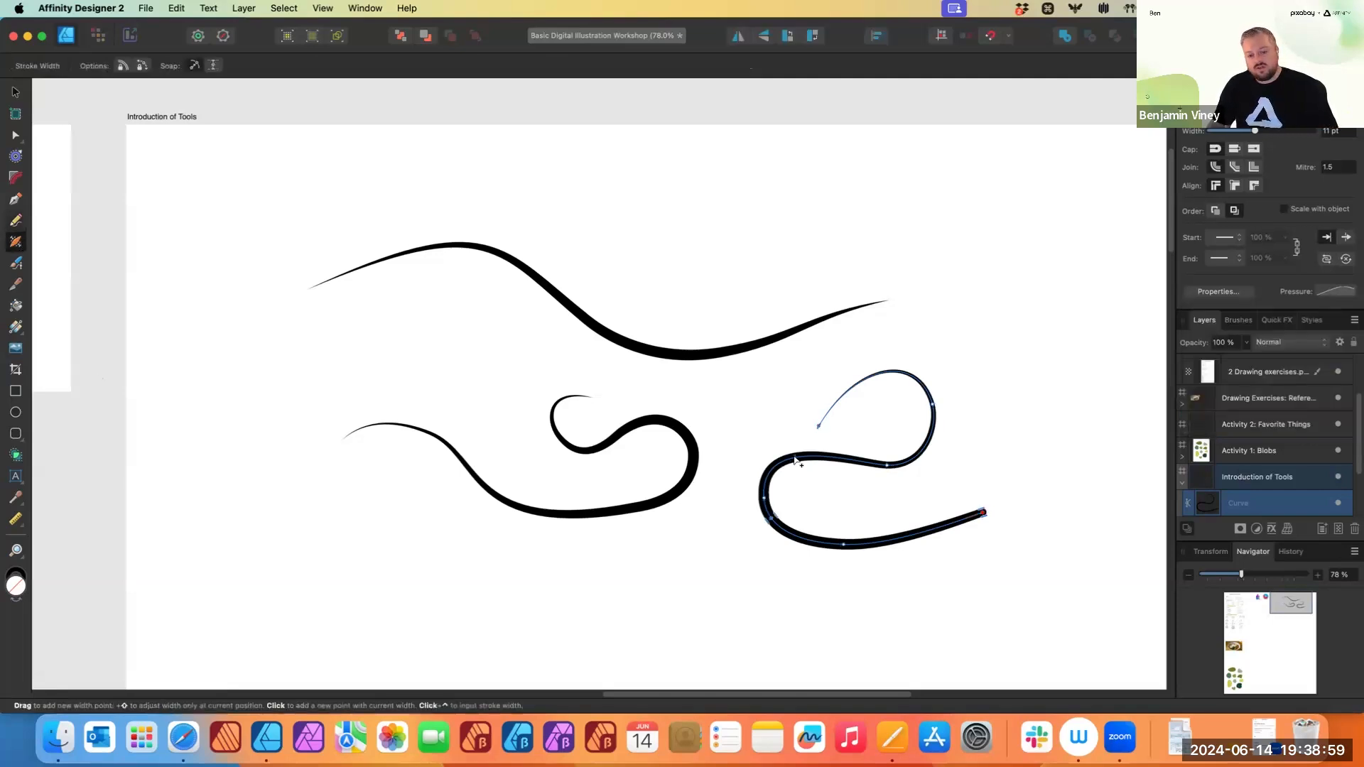
{"action": "mouse_move", "coordinate": [794, 460]}
{"action": "left_mouse_down"}
{"action": "mouse_move", "coordinate": [785, 411]}
{"action": "mouse_move", "coordinate": [794, 446]}
{"action": "left_mouse_up"}
{"action": "scroll", "coordinate": [794, 445], "scroll_direction": "up", "scroll_amount": 3}
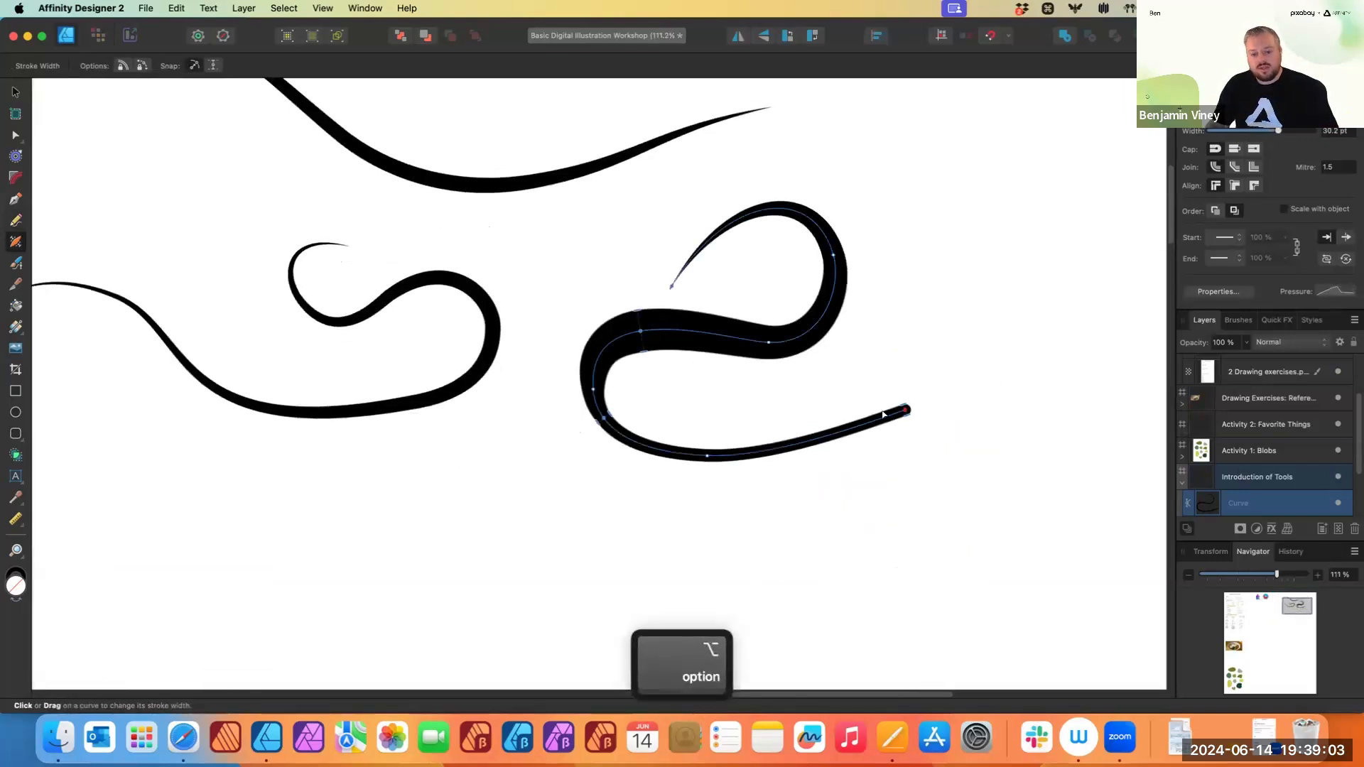
{"action": "left_click_drag", "start_coordinate": [894, 400], "coordinate": [894, 351]}
{"action": "left_click_drag", "start_coordinate": [886, 327], "coordinate": [889, 366]}
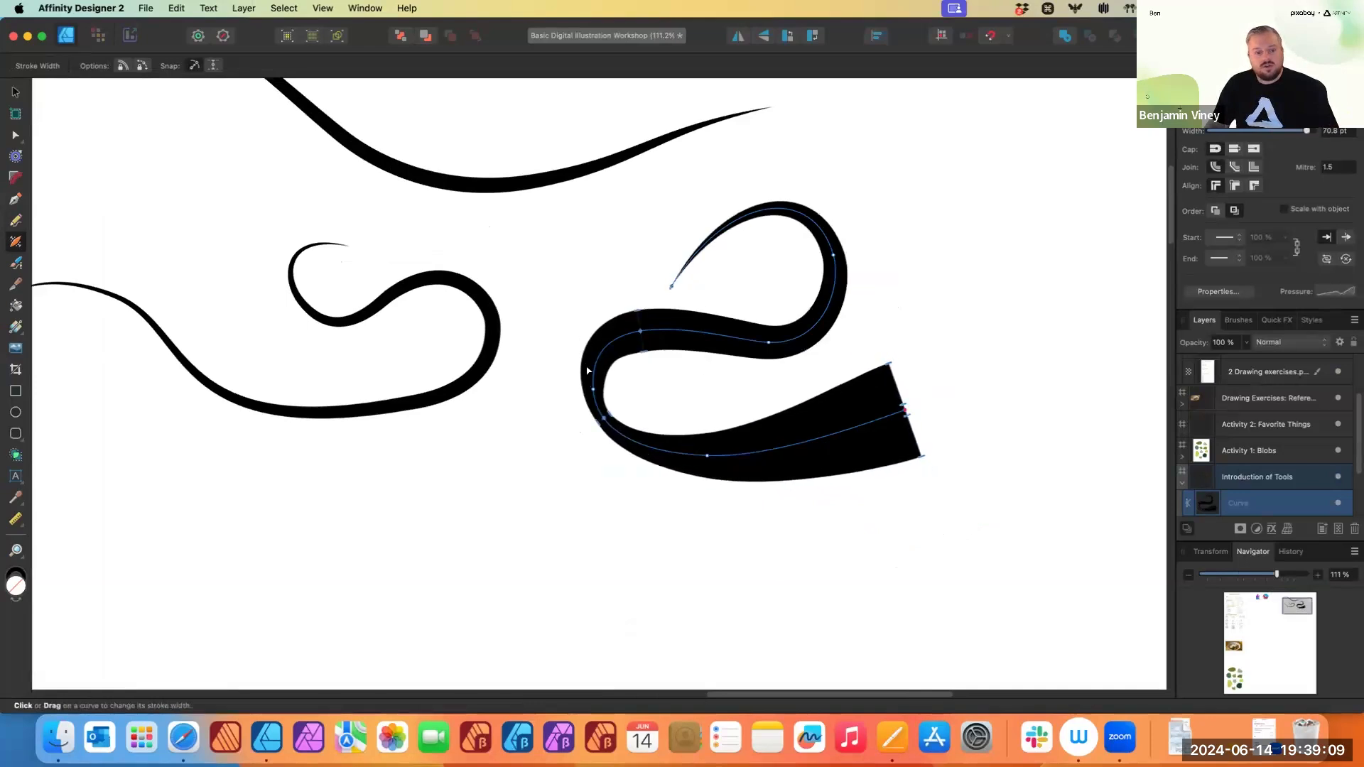
- Thin the curve's upper loop and pinch it just before the flared end with the Stroke Width tool
{"action": "mouse_move", "coordinate": [594, 374]}
{"action": "left_mouse_down"}
{"action": "mouse_move", "coordinate": [631, 382]}
{"action": "mouse_move", "coordinate": [594, 370]}
{"action": "left_mouse_up"}
{"action": "mouse_move", "coordinate": [833, 293]}
{"action": "left_mouse_down"}
{"action": "mouse_move", "coordinate": [798, 325]}
{"action": "mouse_move", "coordinate": [673, 334]}
{"action": "mouse_move", "coordinate": [745, 331]}
{"action": "mouse_move", "coordinate": [729, 336]}
{"action": "left_mouse_up"}
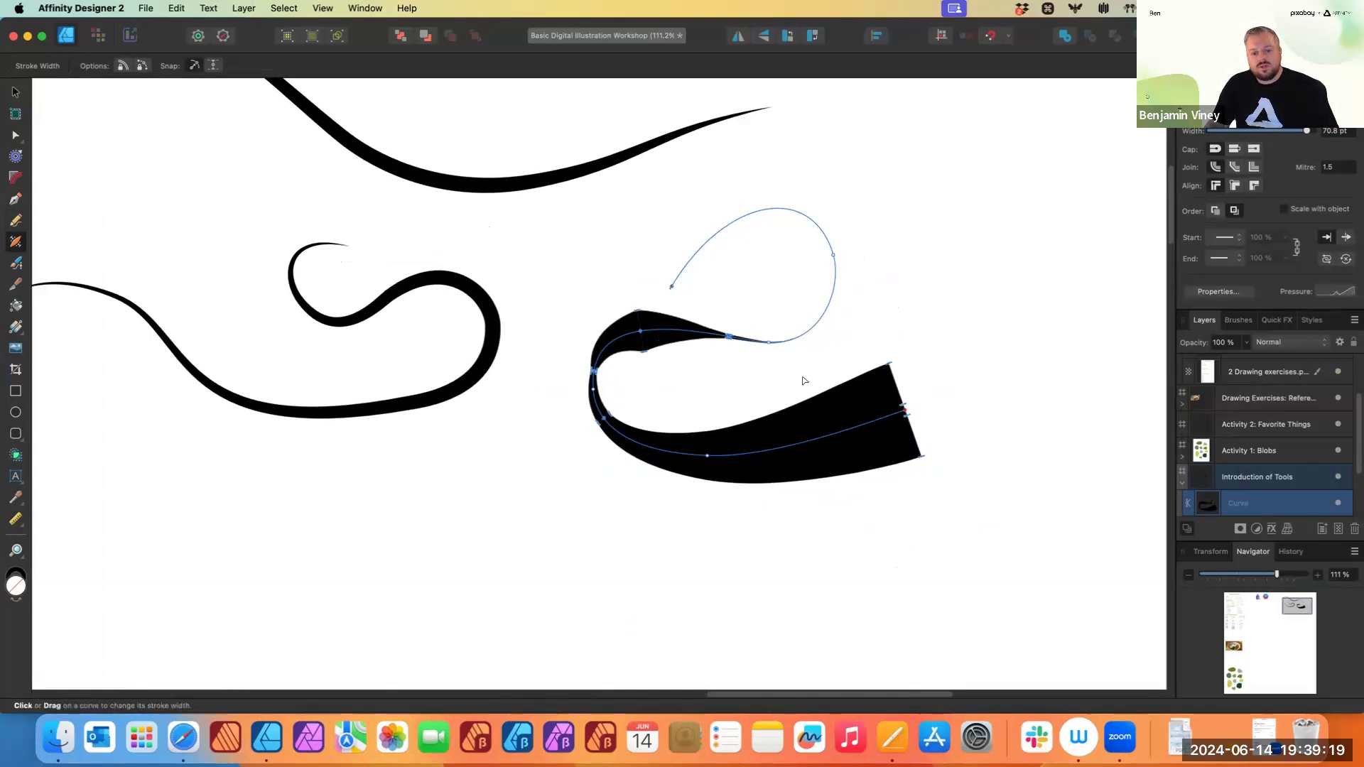
{"action": "left_click_drag", "start_coordinate": [817, 437], "coordinate": [814, 436]}
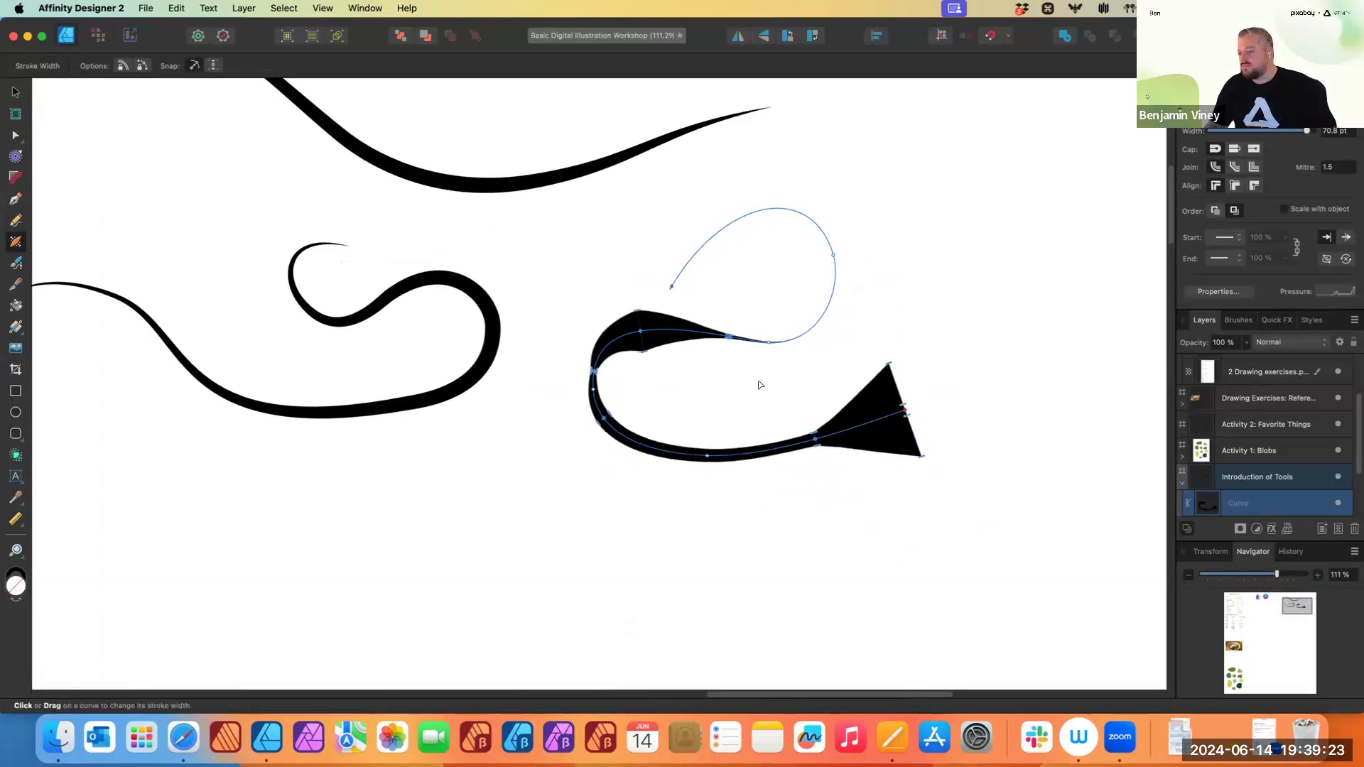
{"action": "scroll", "coordinate": [731, 394], "scroll_direction": "down", "scroll_amount": 6}
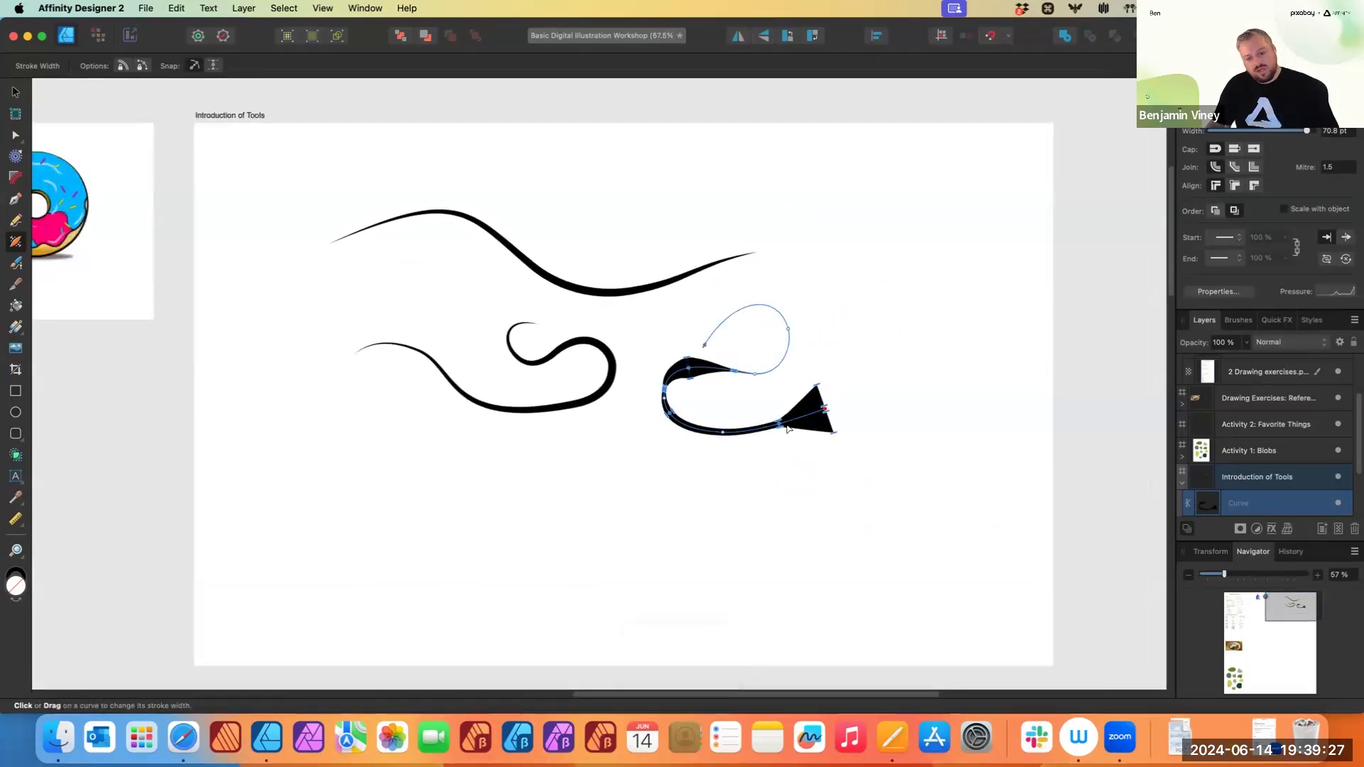
{"action": "scroll", "coordinate": [771, 364], "scroll_direction": "up", "scroll_amount": 2}
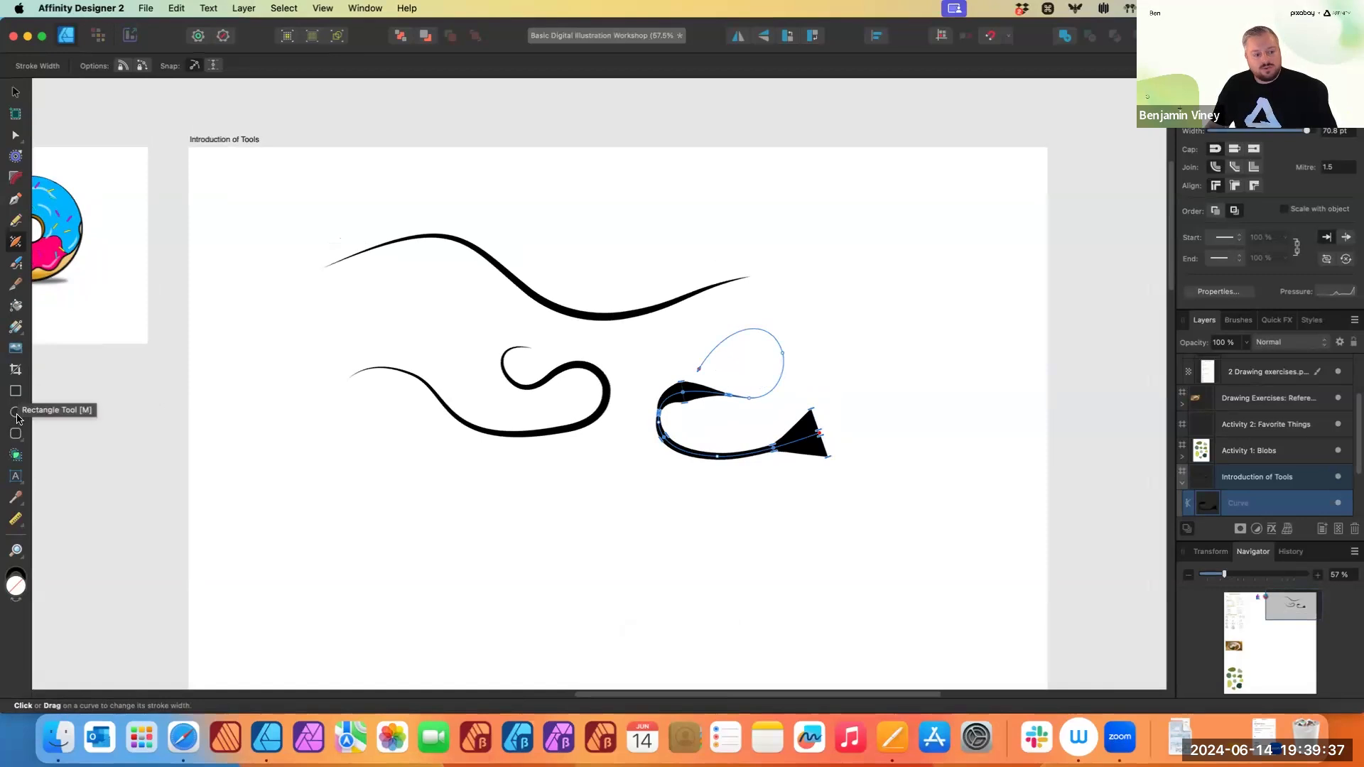
- Draw a rectangle below the curves and give it a red fill with no stroke
{"action": "key", "text": "m"}
{"action": "mouse_move", "coordinate": [319, 452]}
{"action": "left_mouse_down"}
{"action": "mouse_move", "coordinate": [551, 597]}
{"action": "mouse_move", "coordinate": [527, 569]}
{"action": "mouse_move", "coordinate": [508, 577]}
{"action": "left_mouse_up"}
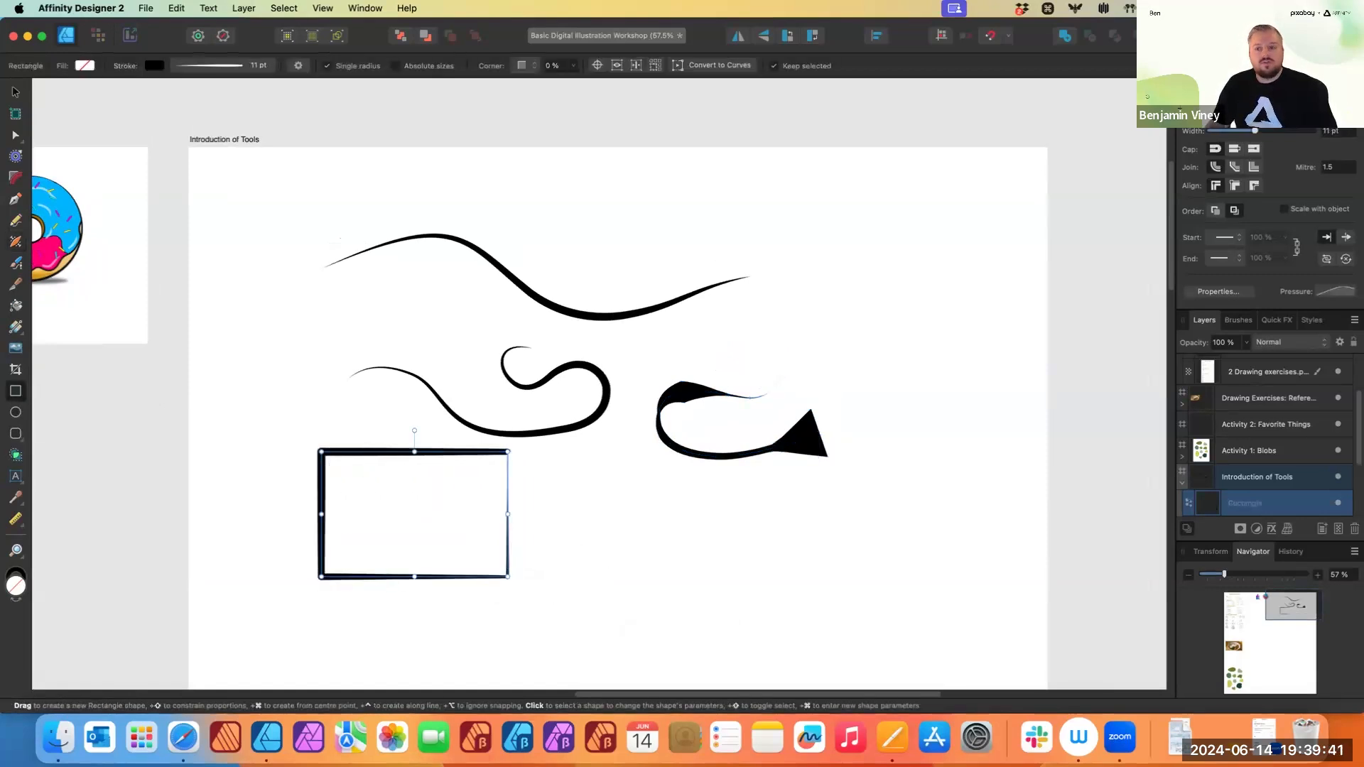
{"action": "left_click", "coordinate": [1201, 129]}
{"action": "left_click", "coordinate": [1192, 115]}
{"action": "left_click", "coordinate": [1187, 128]}
{"action": "left_click", "coordinate": [1201, 127]}
{"action": "left_click_drag", "start_coordinate": [1256, 176], "coordinate": [1310, 166]}
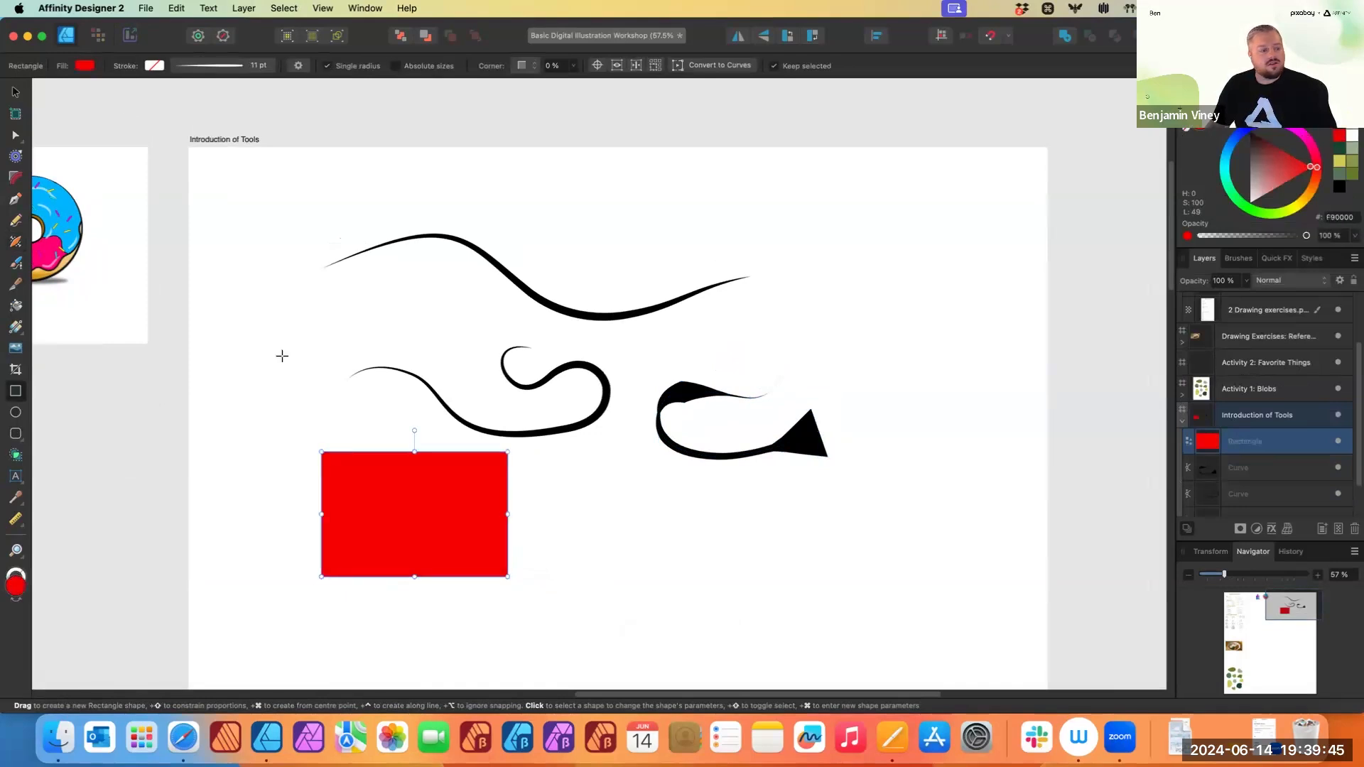
- Nudge the rectangle slightly and draw a circle about 68 mm wide beside it with the Ellipse tool
{"action": "key", "text": "v"}
{"action": "left_click_drag", "start_coordinate": [472, 530], "coordinate": [466, 524]}
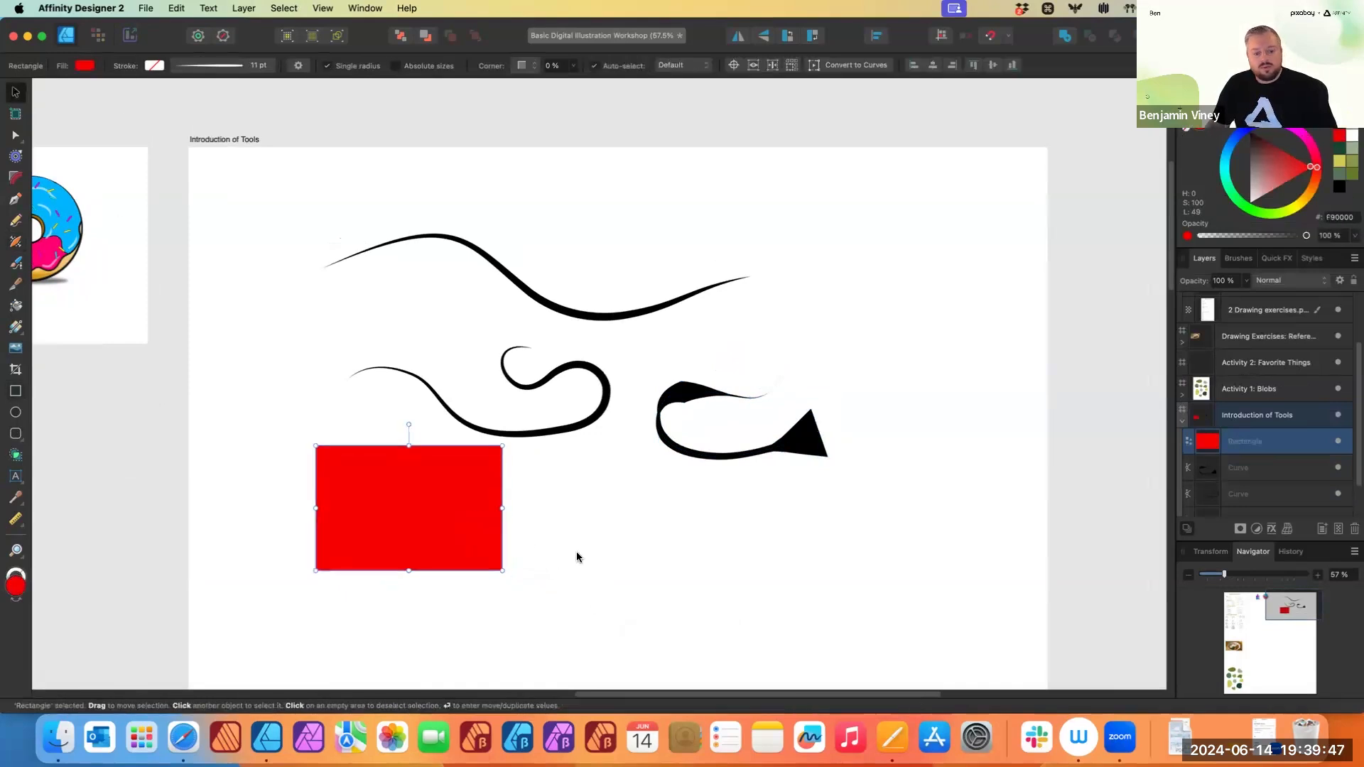
{"action": "left_click", "coordinate": [12, 417]}
{"action": "left_click_drag", "start_coordinate": [628, 518], "coordinate": [726, 556]}
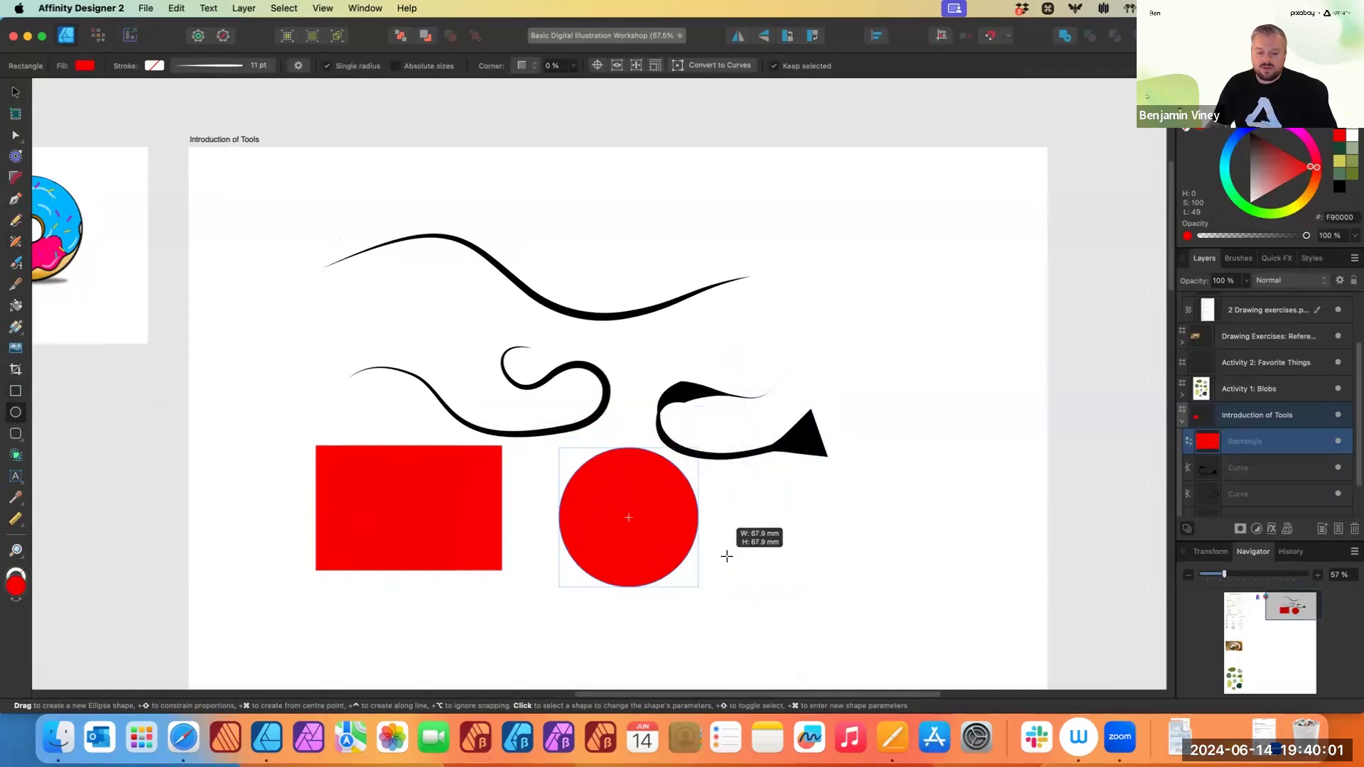
{"action": "mouse_move", "coordinate": [726, 556]}
{"action": "left_mouse_down"}
{"action": "mouse_move", "coordinate": [737, 578]}
{"action": "mouse_move", "coordinate": [724, 551]}
{"action": "mouse_move", "coordinate": [731, 566]}
{"action": "left_mouse_up"}
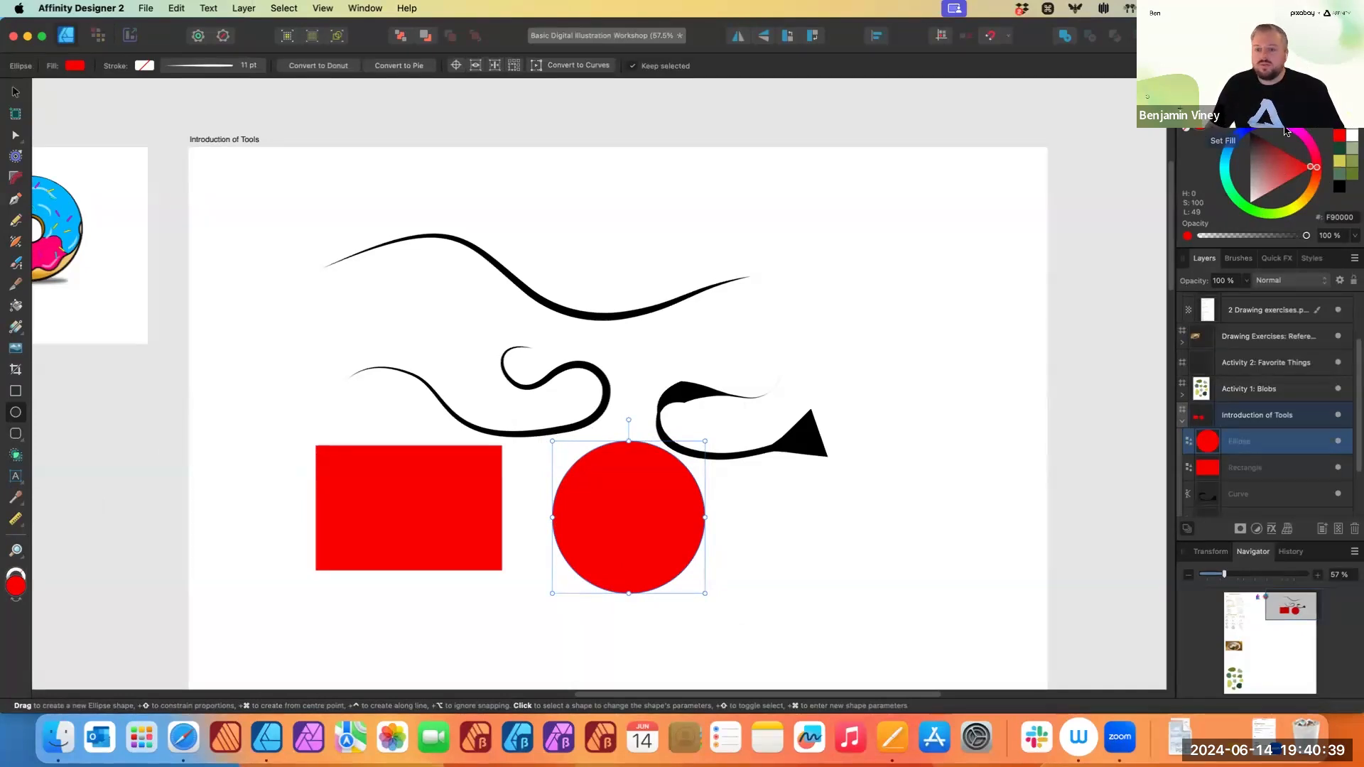
- Turn the circle into a blue outline with no fill
{"action": "mouse_move", "coordinate": [1290, 130]}
{"action": "left_mouse_down"}
{"action": "mouse_move", "coordinate": [1238, 142]}
{"action": "mouse_move", "coordinate": [1242, 207]}
{"action": "mouse_move", "coordinate": [1314, 181]}
{"action": "mouse_move", "coordinate": [1244, 210]}
{"action": "mouse_move", "coordinate": [1311, 191]}
{"action": "mouse_move", "coordinate": [1245, 208]}
{"action": "mouse_move", "coordinate": [1231, 153]}
{"action": "mouse_move", "coordinate": [1279, 168]}
{"action": "mouse_move", "coordinate": [1289, 148]}
{"action": "mouse_move", "coordinate": [1271, 202]}
{"action": "mouse_move", "coordinate": [1250, 177]}
{"action": "mouse_move", "coordinate": [1259, 140]}
{"action": "mouse_move", "coordinate": [1269, 174]}
{"action": "mouse_move", "coordinate": [1258, 171]}
{"action": "mouse_move", "coordinate": [1281, 158]}
{"action": "mouse_move", "coordinate": [1280, 174]}
{"action": "mouse_move", "coordinate": [1261, 150]}
{"action": "mouse_move", "coordinate": [1220, 153]}
{"action": "mouse_move", "coordinate": [1265, 148]}
{"action": "left_mouse_up"}
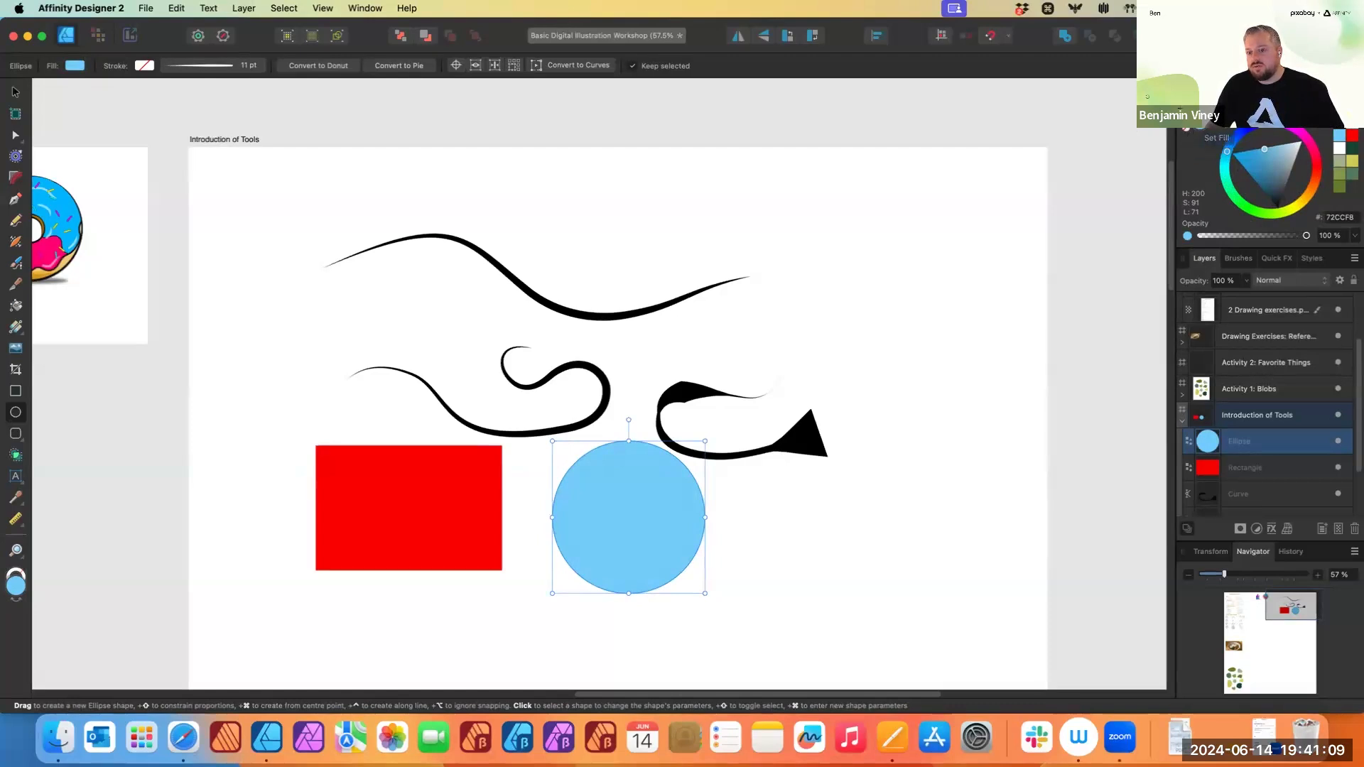
{"action": "left_click", "coordinate": [1194, 116]}
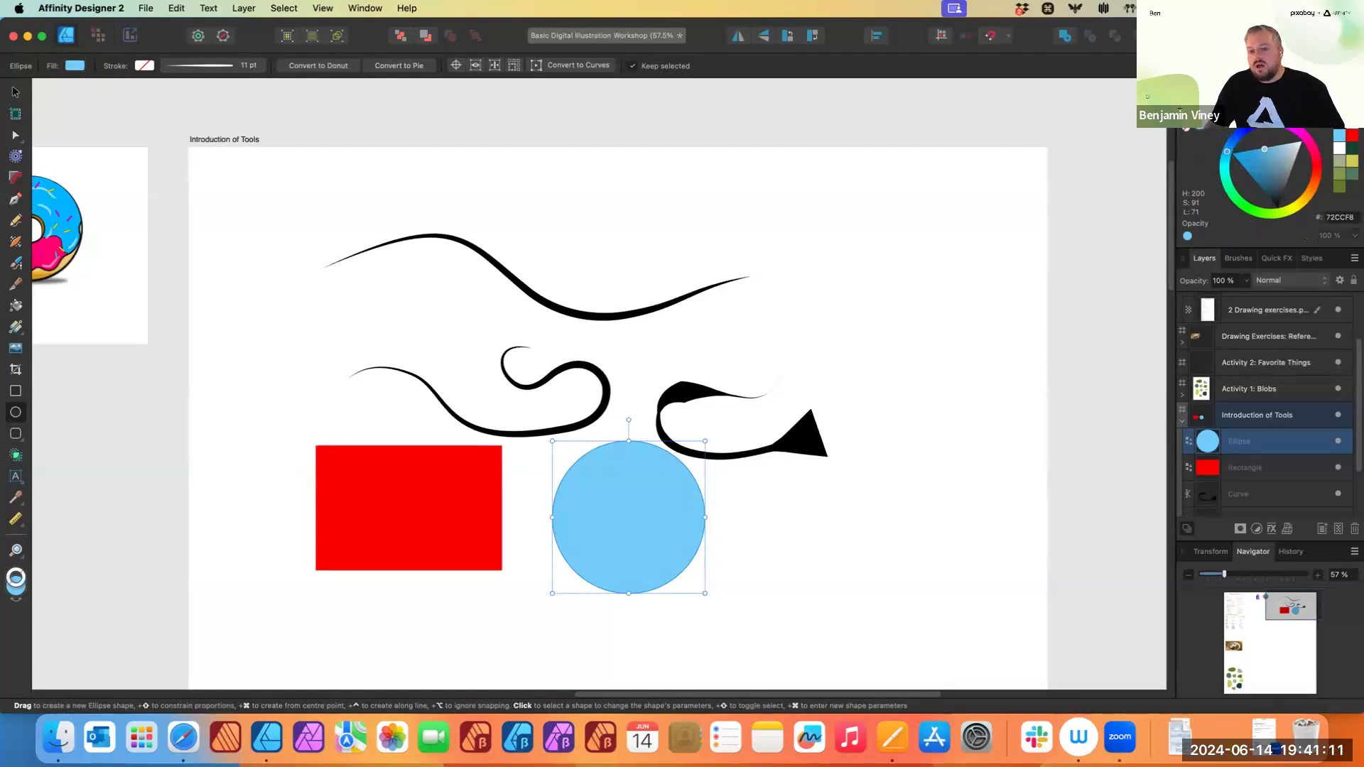
{"action": "left_click", "coordinate": [1187, 133]}
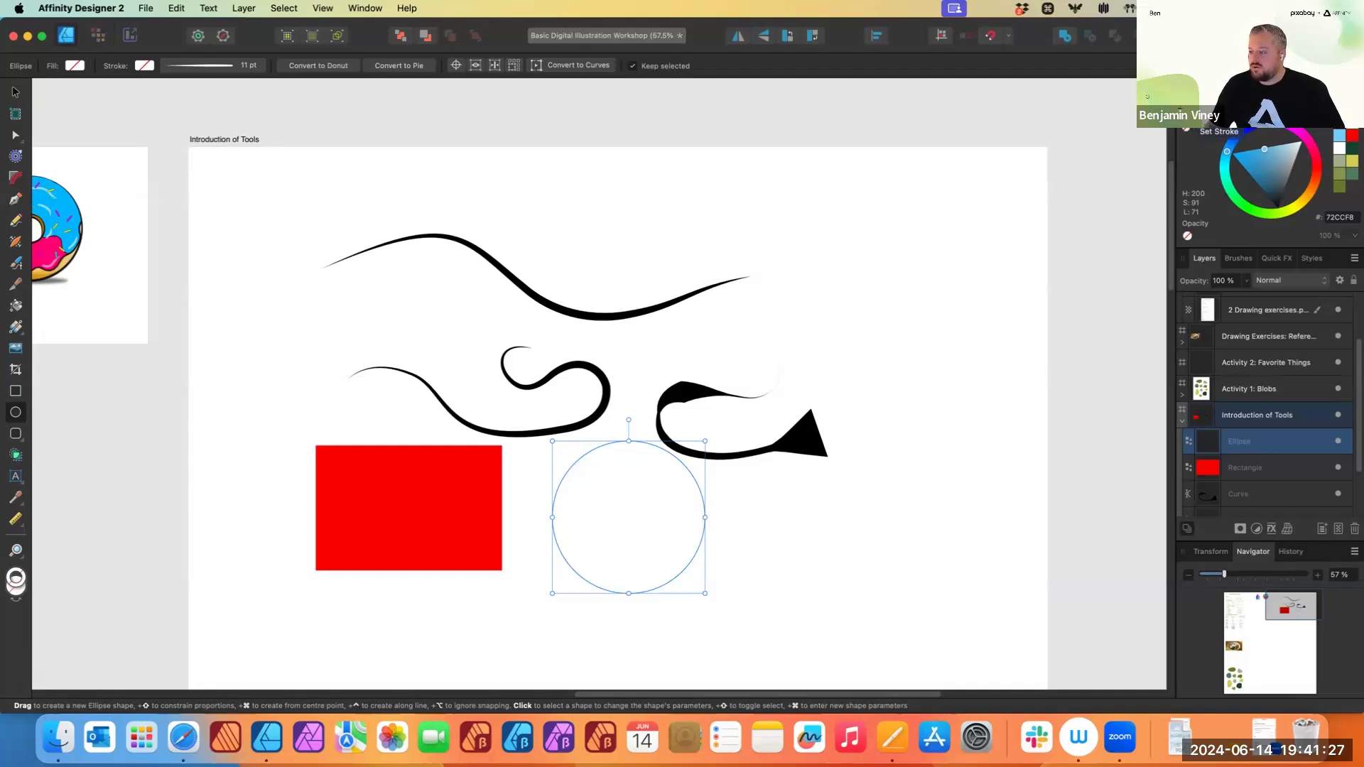
{"action": "mouse_move", "coordinate": [1264, 164]}
{"action": "left_mouse_down"}
{"action": "mouse_move", "coordinate": [1256, 185]}
{"action": "mouse_move", "coordinate": [1306, 157]}
{"action": "mouse_move", "coordinate": [1237, 158]}
{"action": "left_mouse_up"}
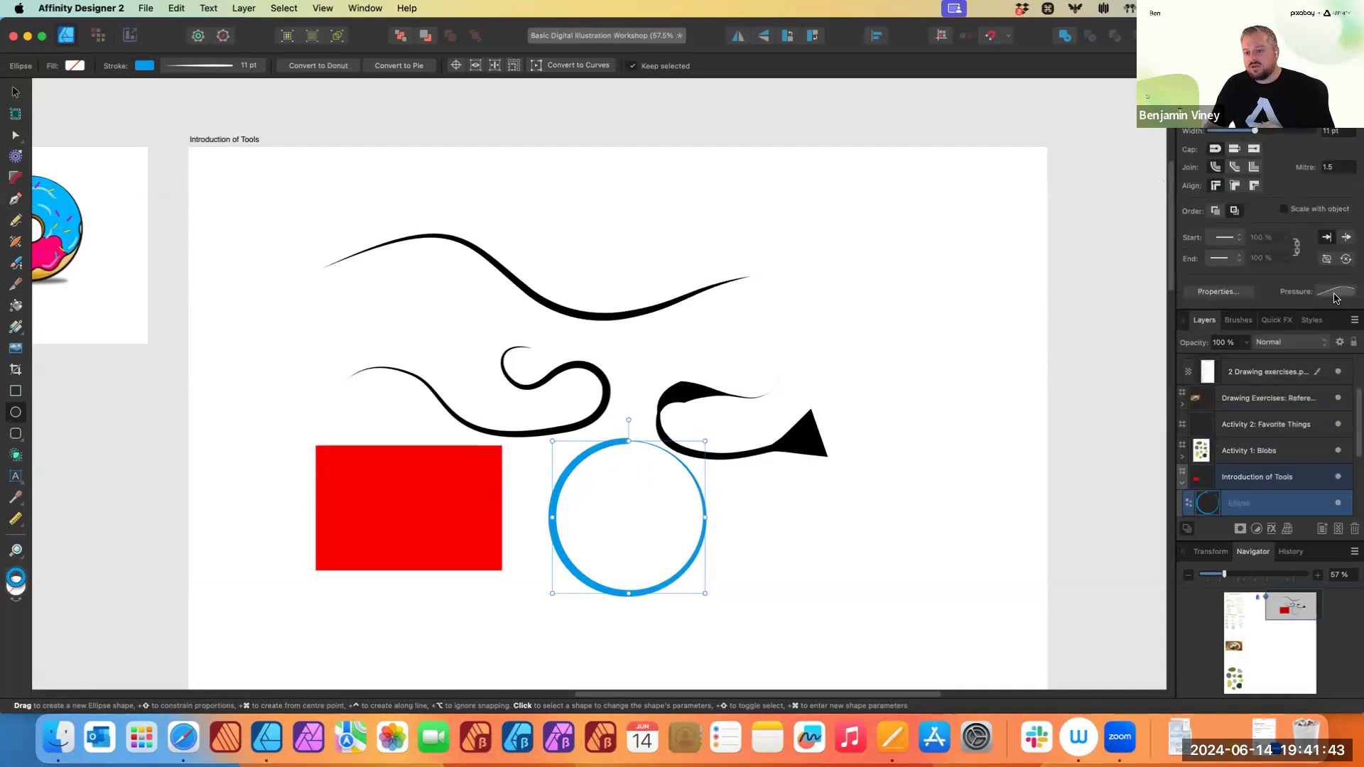
- Set the circle's stroke width to 2.5 pt
{"action": "left_click", "coordinate": [1337, 293]}
{"action": "left_click", "coordinate": [1344, 427]}
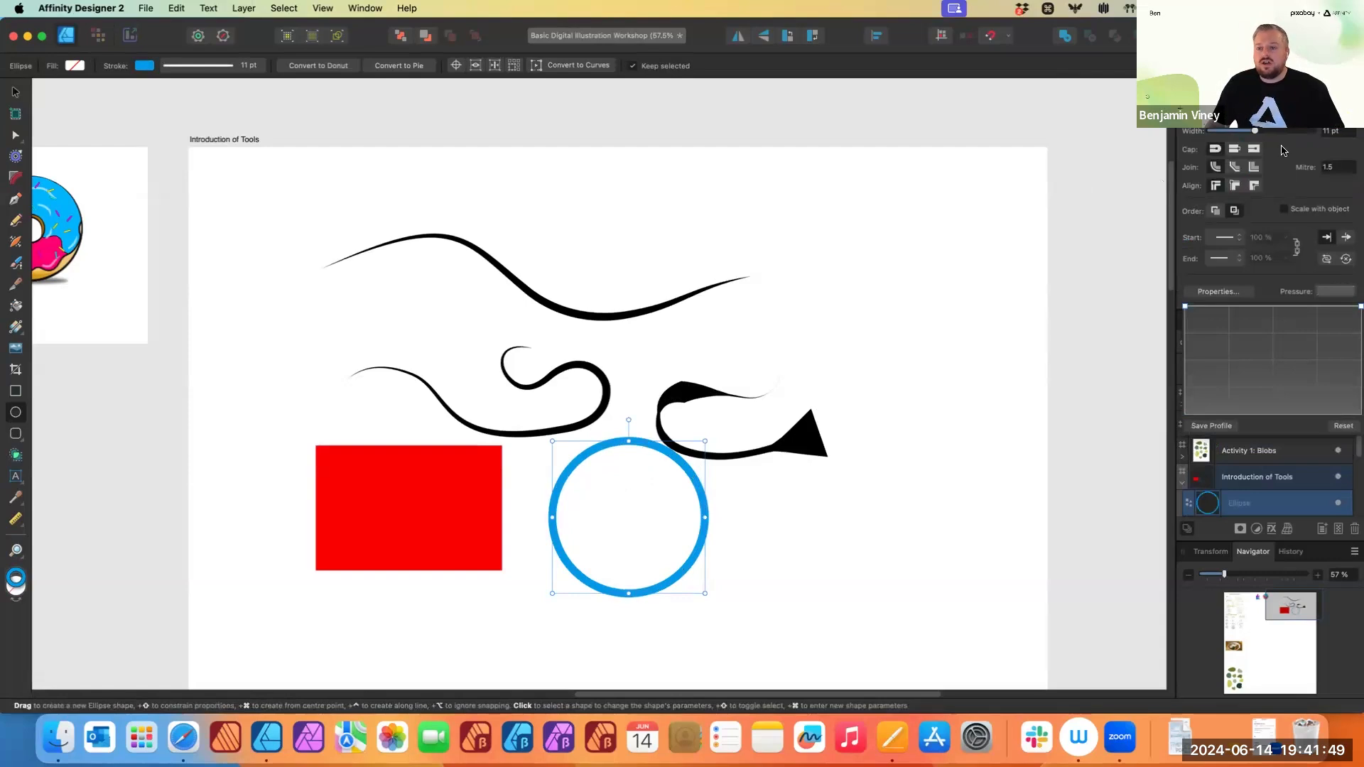
{"action": "left_click", "coordinate": [1280, 129]}
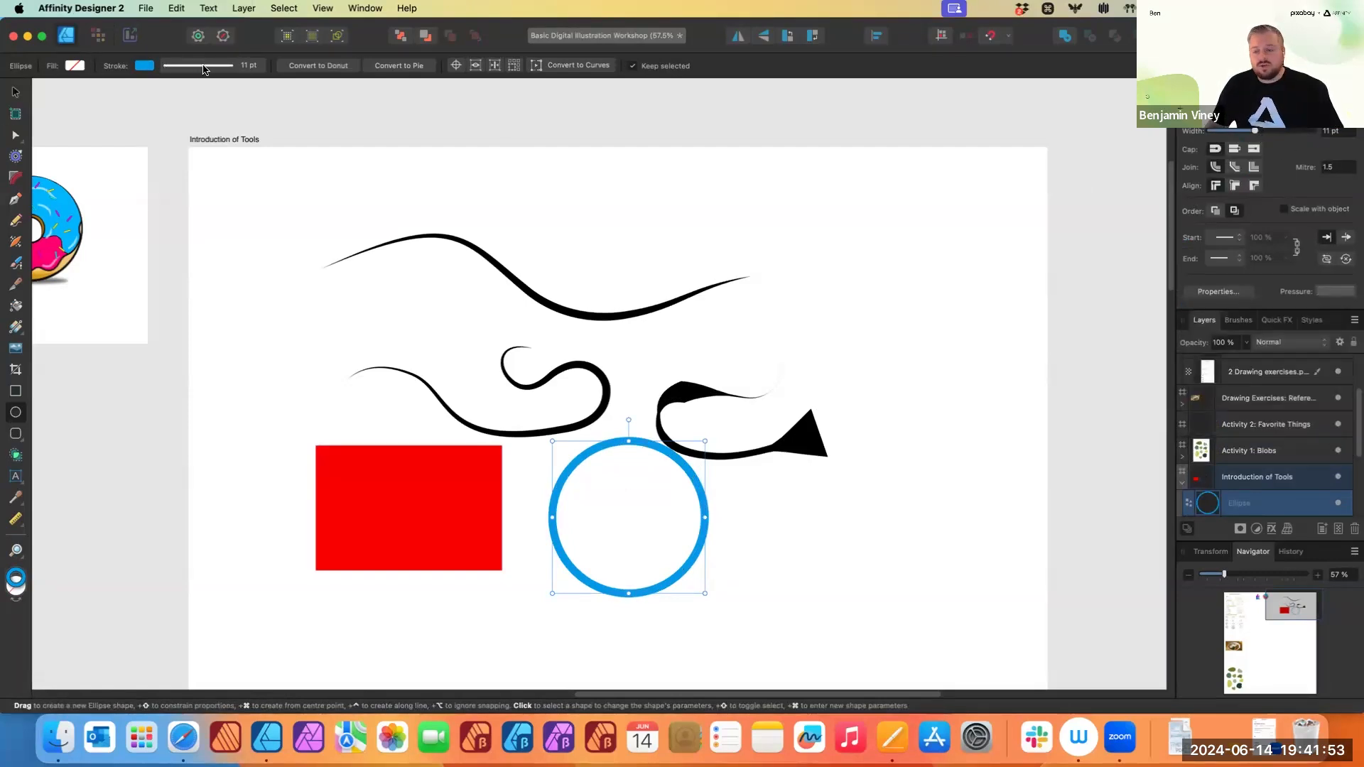
{"action": "mouse_move", "coordinate": [1255, 133]}
{"action": "left_mouse_down"}
{"action": "mouse_move", "coordinate": [1237, 137]}
{"action": "mouse_move", "coordinate": [1289, 135]}
{"action": "mouse_move", "coordinate": [1236, 152]}
{"action": "left_mouse_up"}
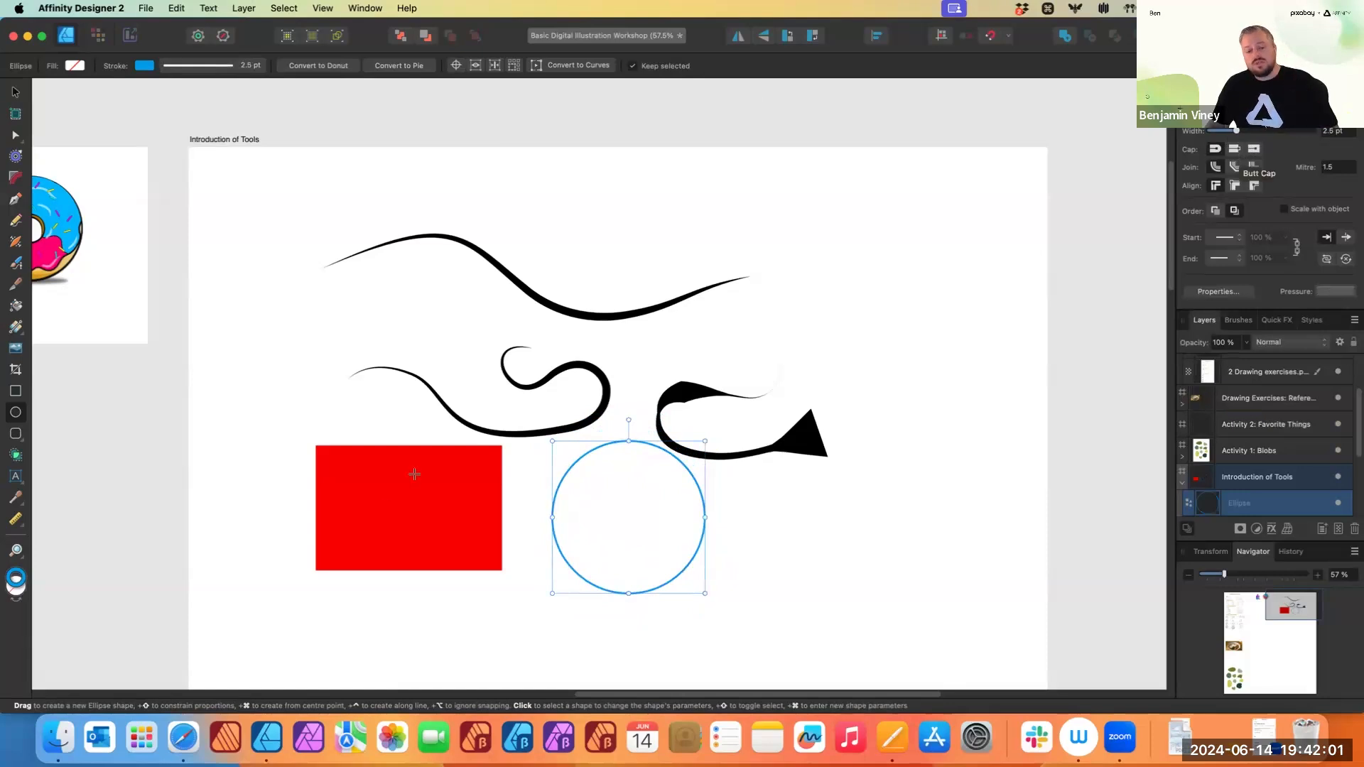
- Move the circle up so it overlaps the flared curve
{"action": "key", "text": "v"}
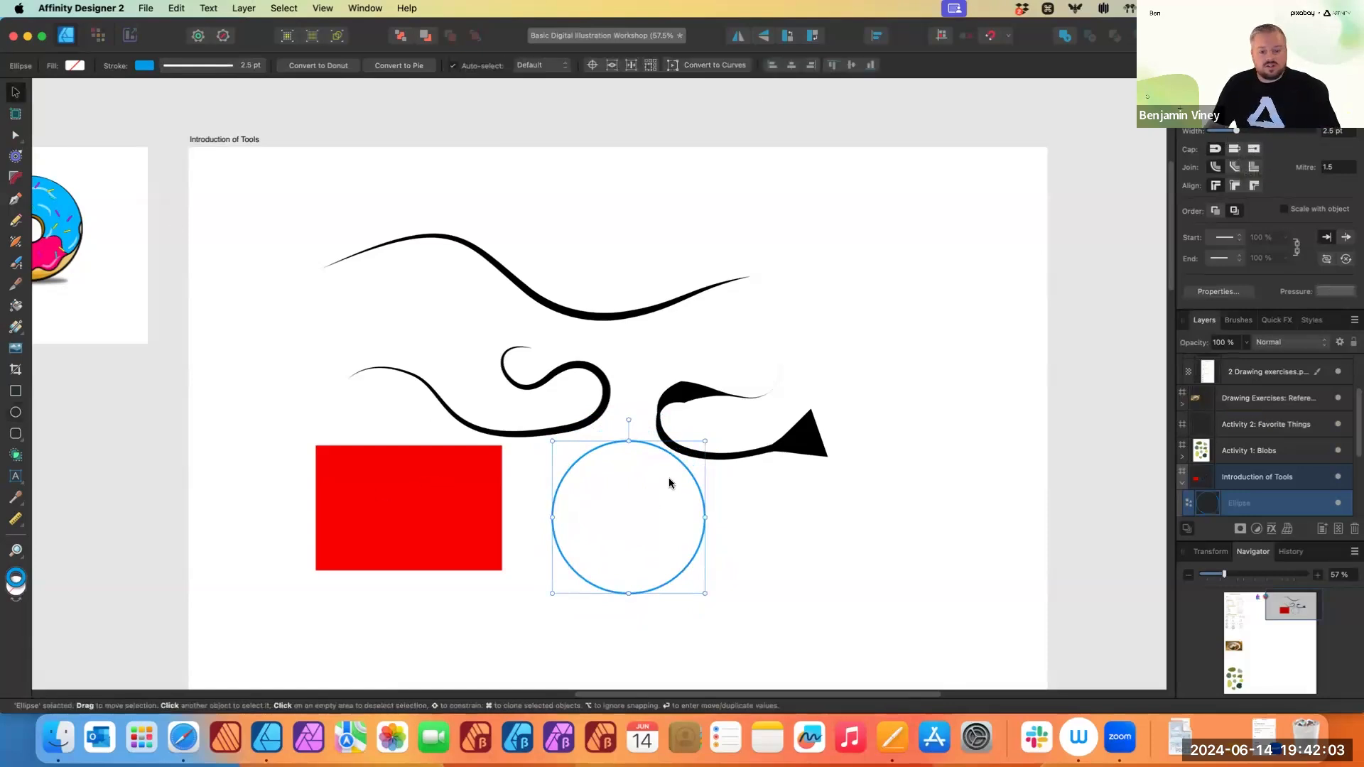
{"action": "mouse_move", "coordinate": [690, 479]}
{"action": "left_mouse_down"}
{"action": "mouse_move", "coordinate": [473, 439]}
{"action": "mouse_move", "coordinate": [482, 476]}
{"action": "mouse_move", "coordinate": [550, 457]}
{"action": "mouse_move", "coordinate": [566, 364]}
{"action": "mouse_move", "coordinate": [615, 395]}
{"action": "mouse_move", "coordinate": [540, 408]}
{"action": "mouse_move", "coordinate": [498, 469]}
{"action": "mouse_move", "coordinate": [566, 396]}
{"action": "mouse_move", "coordinate": [722, 472]}
{"action": "mouse_move", "coordinate": [701, 456]}
{"action": "left_mouse_up"}
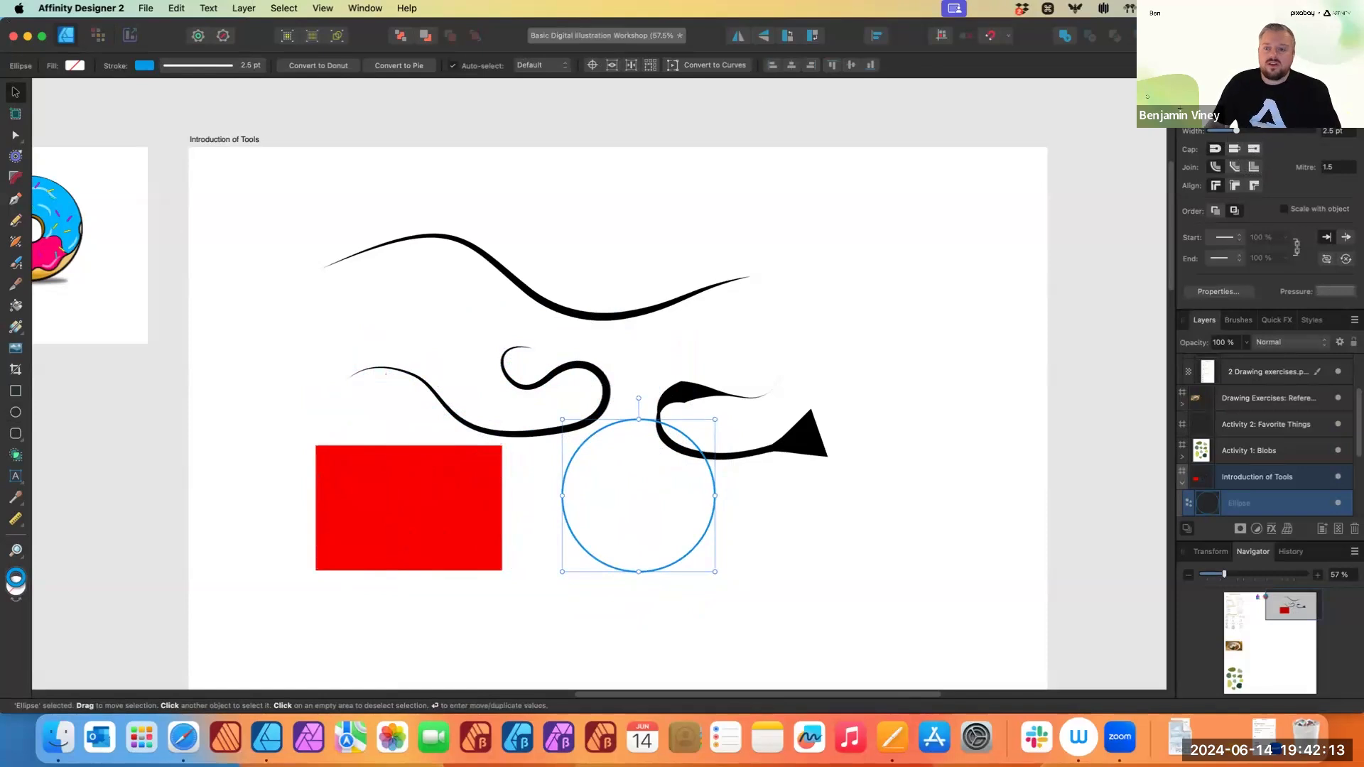
{"action": "left_click", "coordinate": [1202, 125]}
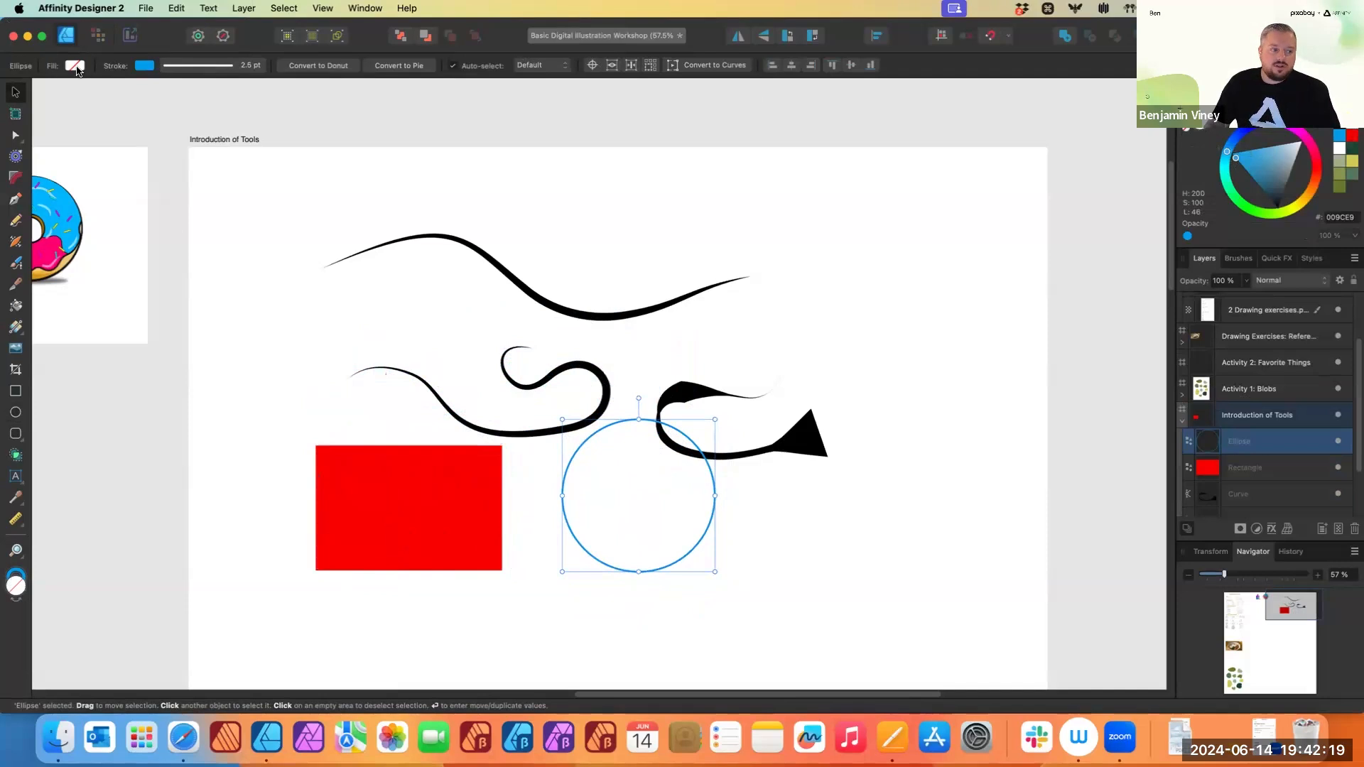
{"action": "left_click", "coordinate": [76, 66]}
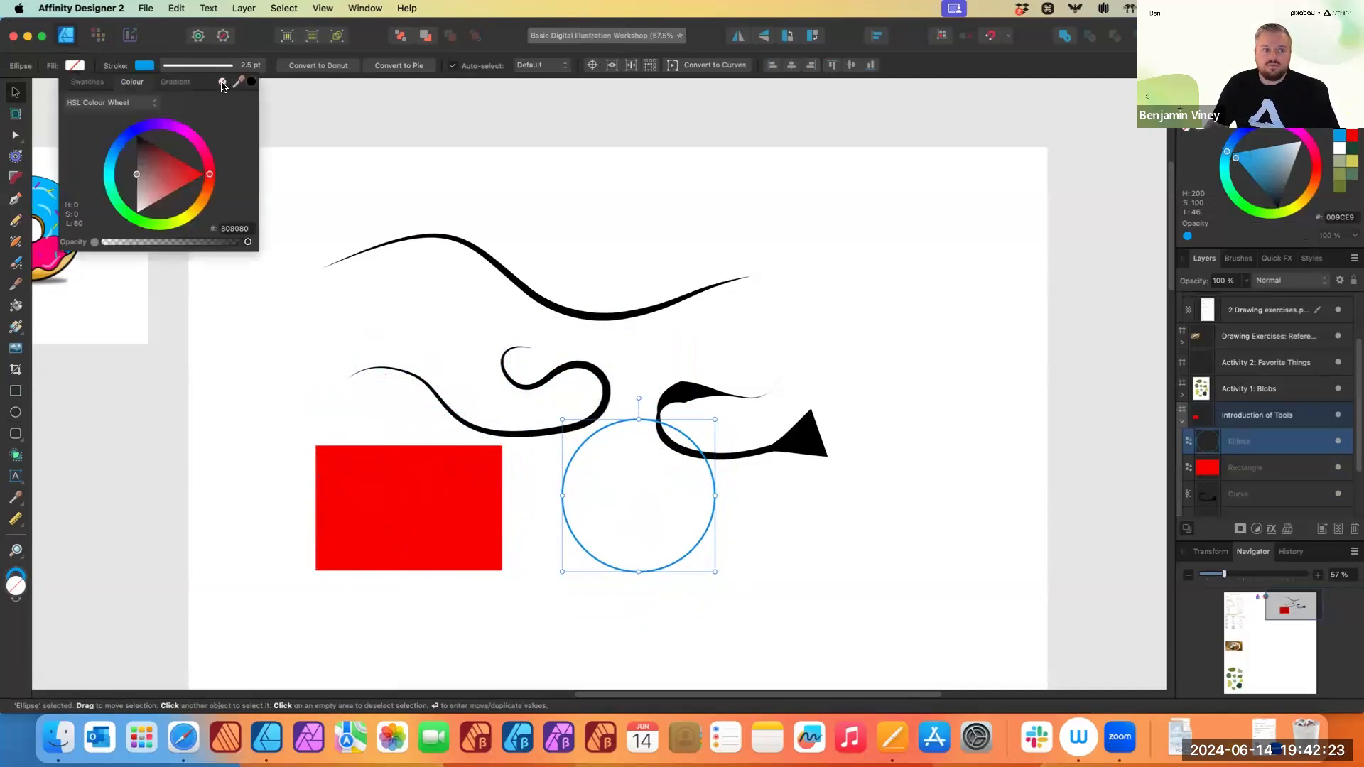
{"action": "left_click", "coordinate": [80, 67]}
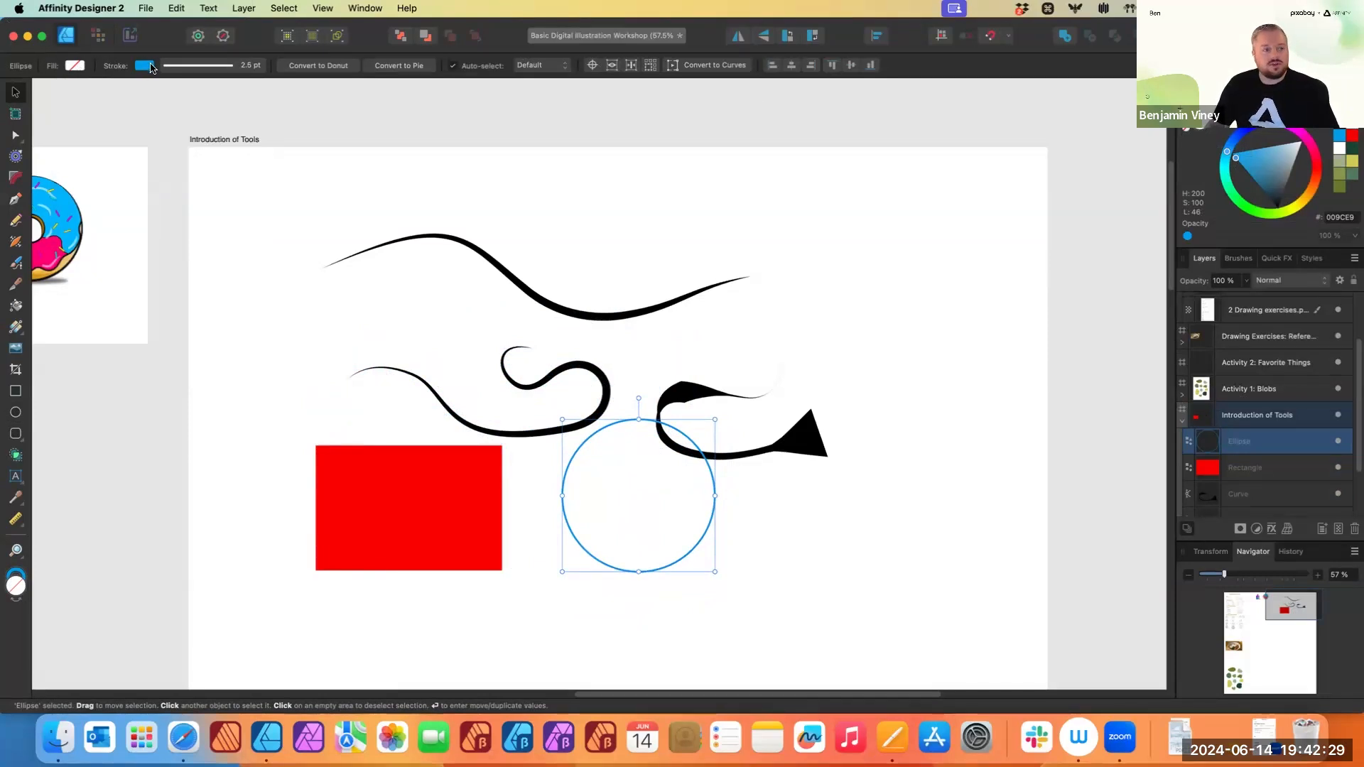
{"action": "left_click", "coordinate": [74, 66]}
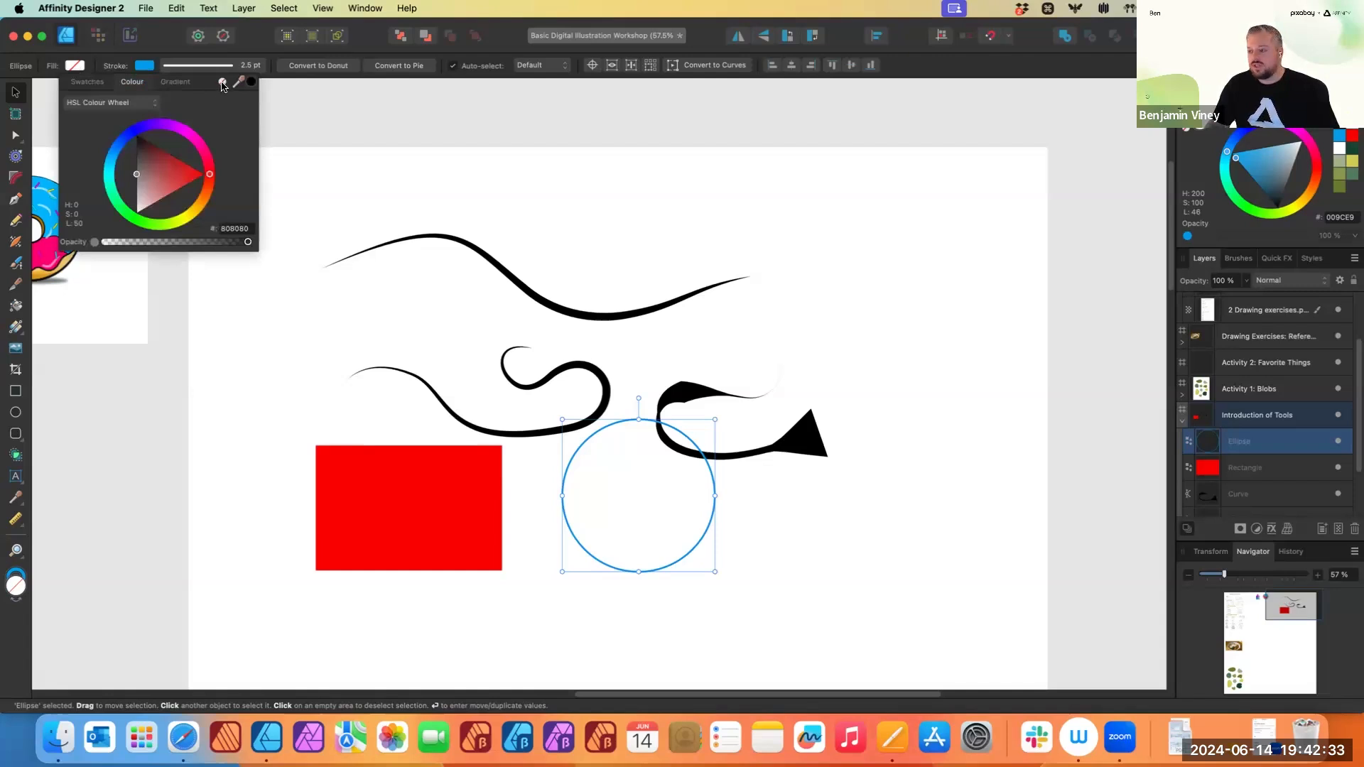
{"action": "left_click", "coordinate": [611, 431]}
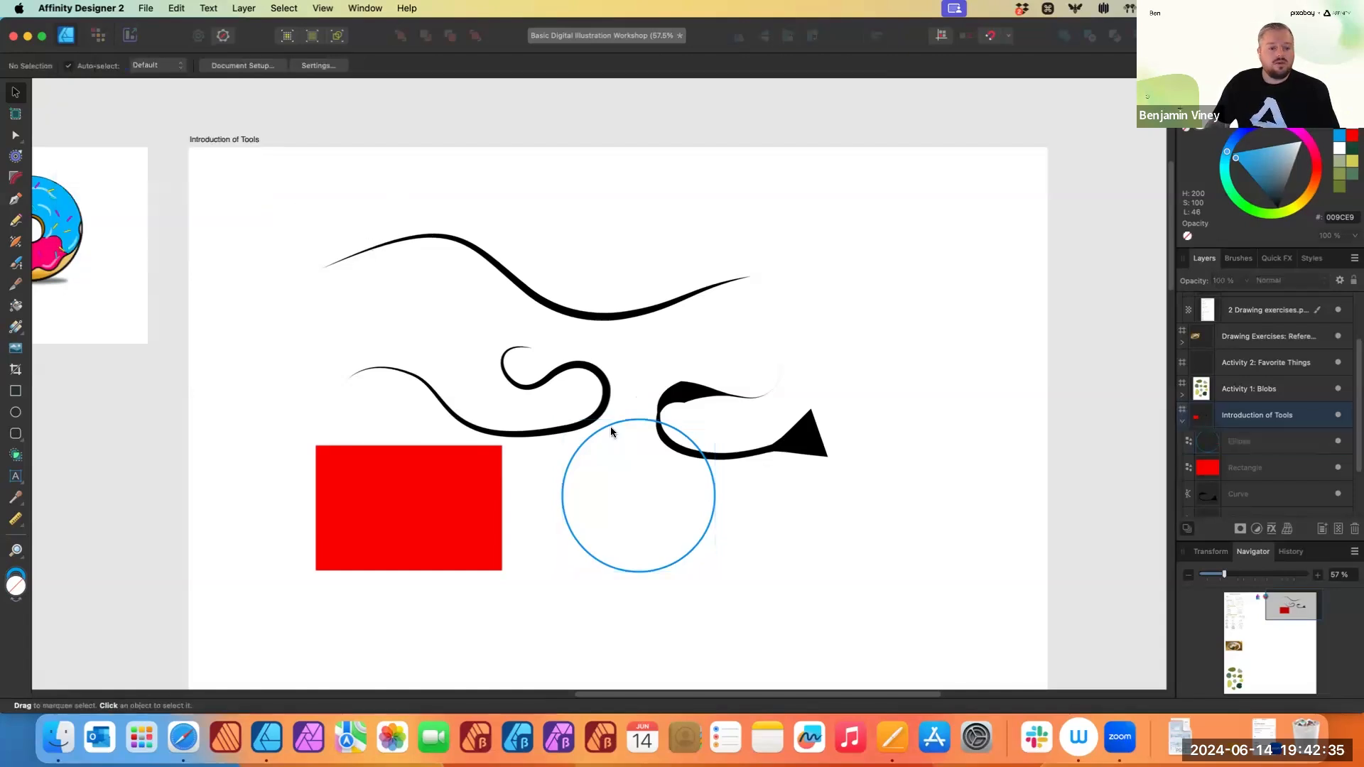
- Widen the red rectangle slightly
{"action": "right_click", "coordinate": [557, 422]}
{"action": "left_click", "coordinate": [489, 490]}
{"action": "left_click", "coordinate": [490, 490]}
{"action": "left_click_drag", "start_coordinate": [501, 446], "coordinate": [545, 420]}
- Squash the circle into a narrow ellipse and undo the change
{"action": "left_click", "coordinate": [570, 479]}
{"action": "left_click", "coordinate": [561, 495]}
{"action": "left_click_drag", "start_coordinate": [562, 496], "coordinate": [648, 498]}
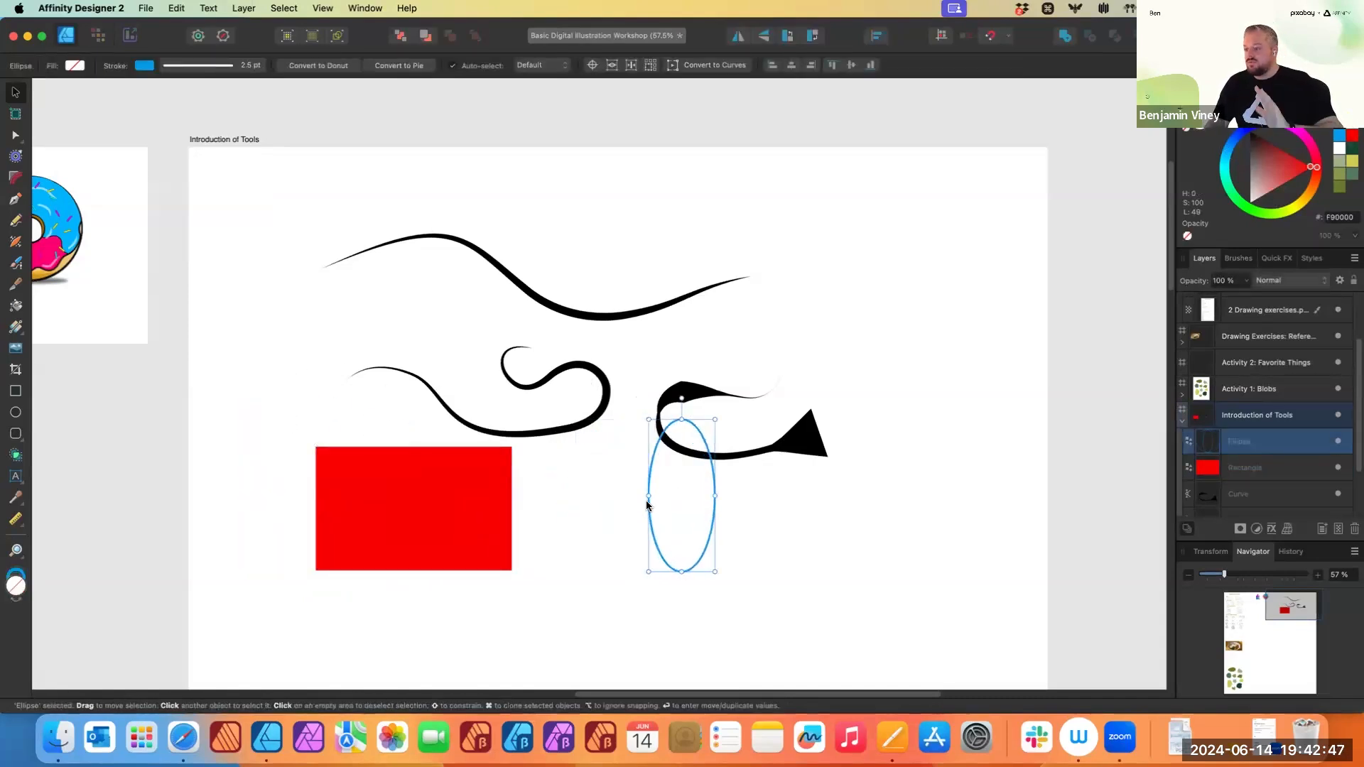
{"action": "key", "text": "super+z"}
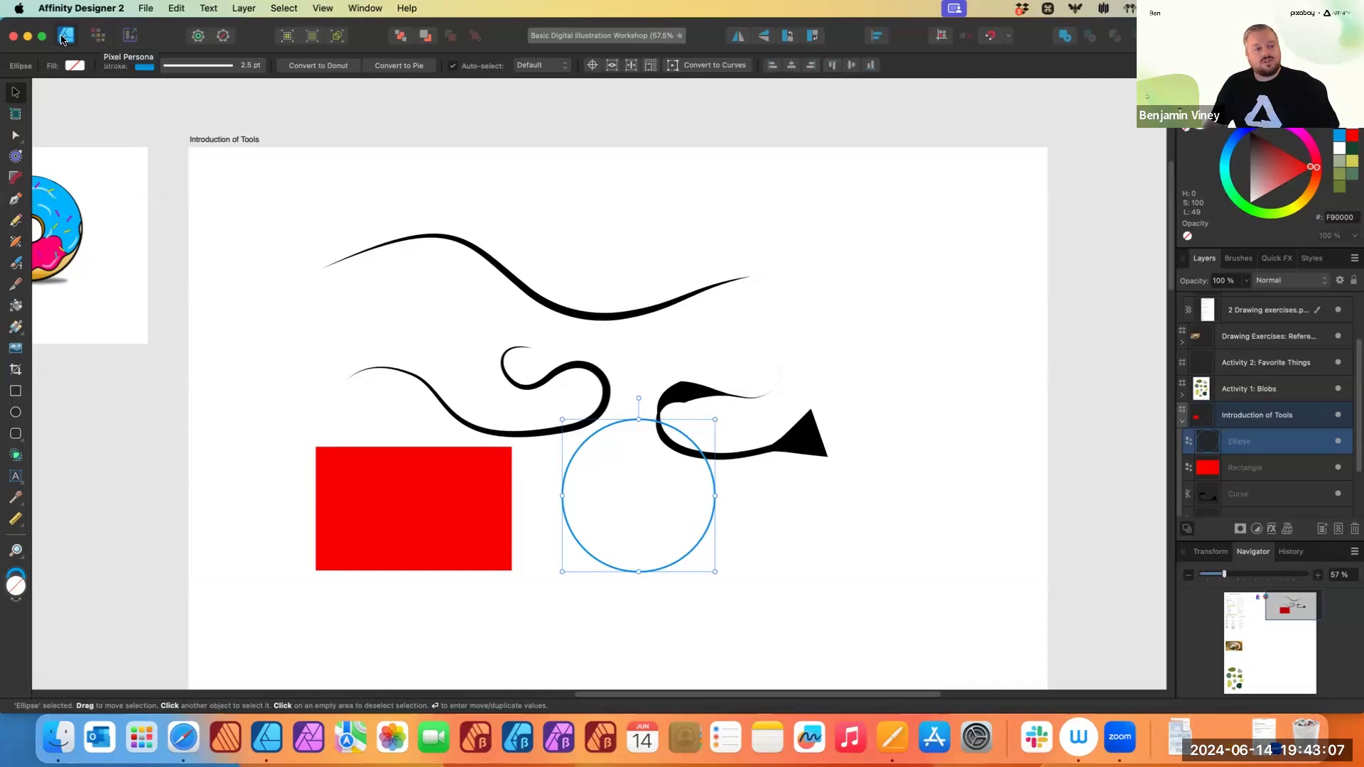
- Switch to the Pixel persona and add a new pixel layer inside the Introduction of Tools layer
{"action": "left_click", "coordinate": [98, 39]}
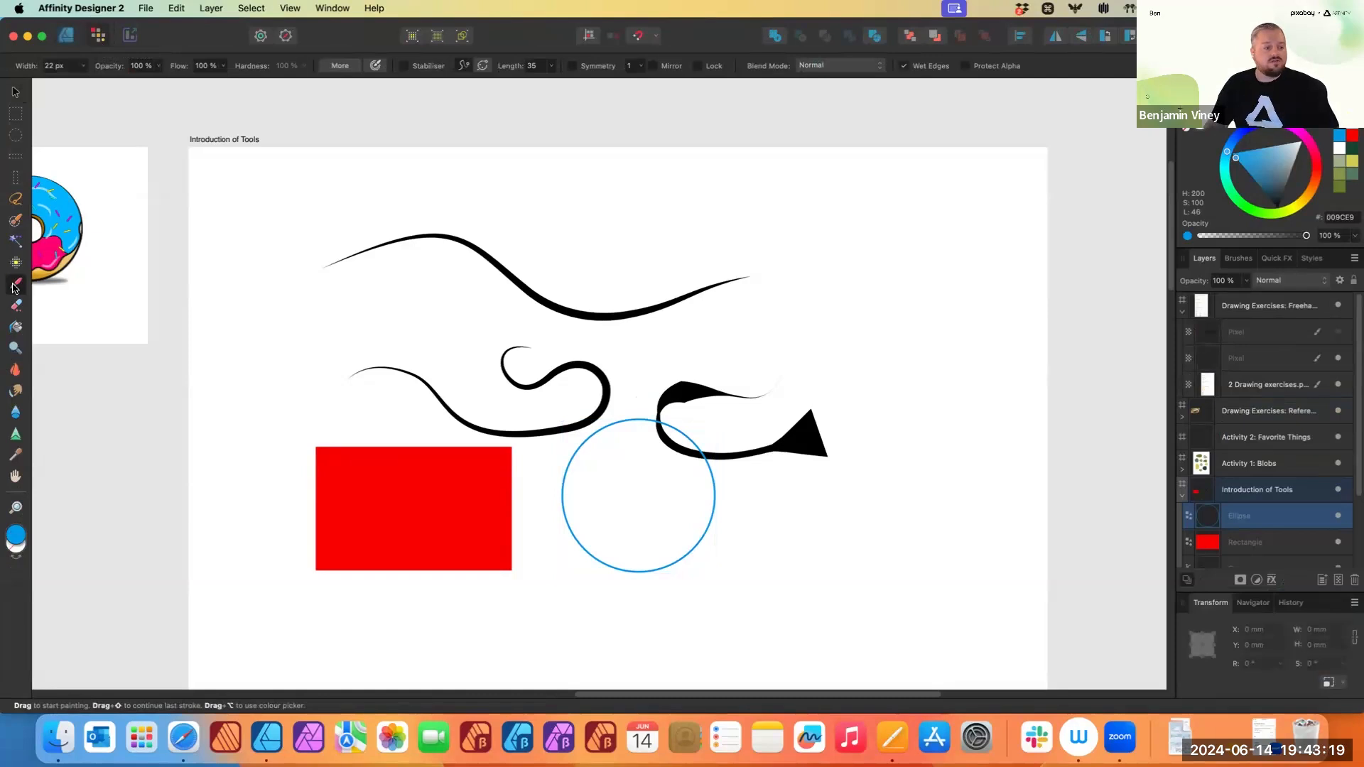
{"action": "left_click_drag", "start_coordinate": [682, 256], "coordinate": [811, 268]}
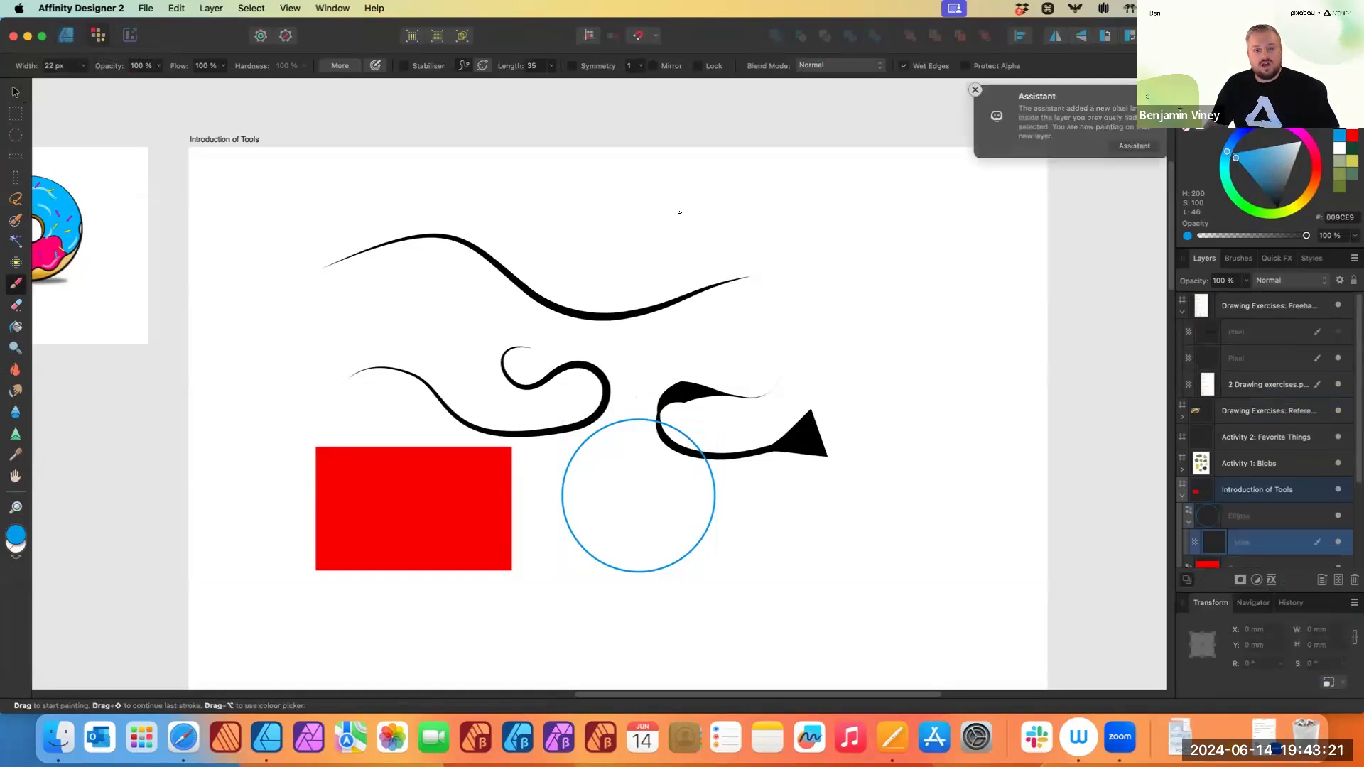
{"action": "scroll", "coordinate": [1251, 551], "scroll_direction": "down", "scroll_amount": 2}
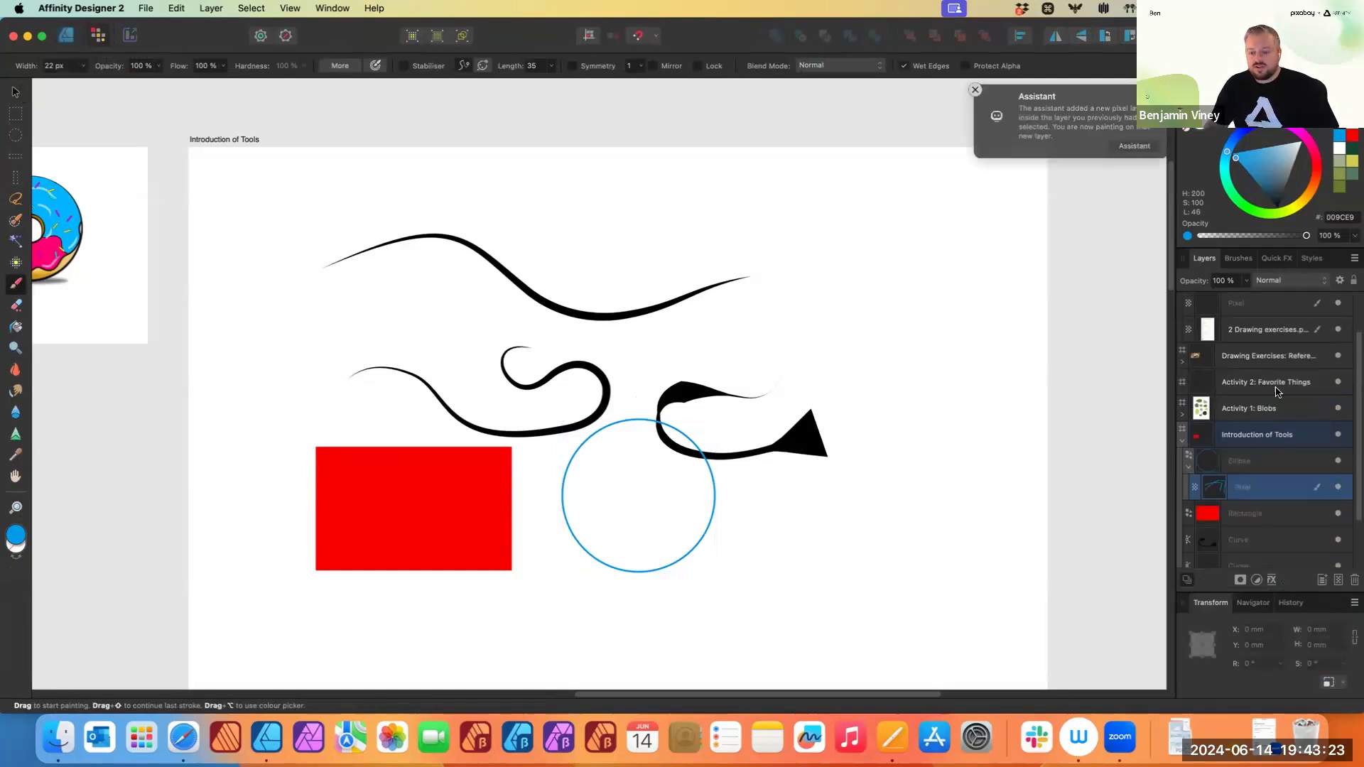
{"action": "left_click", "coordinate": [1263, 435]}
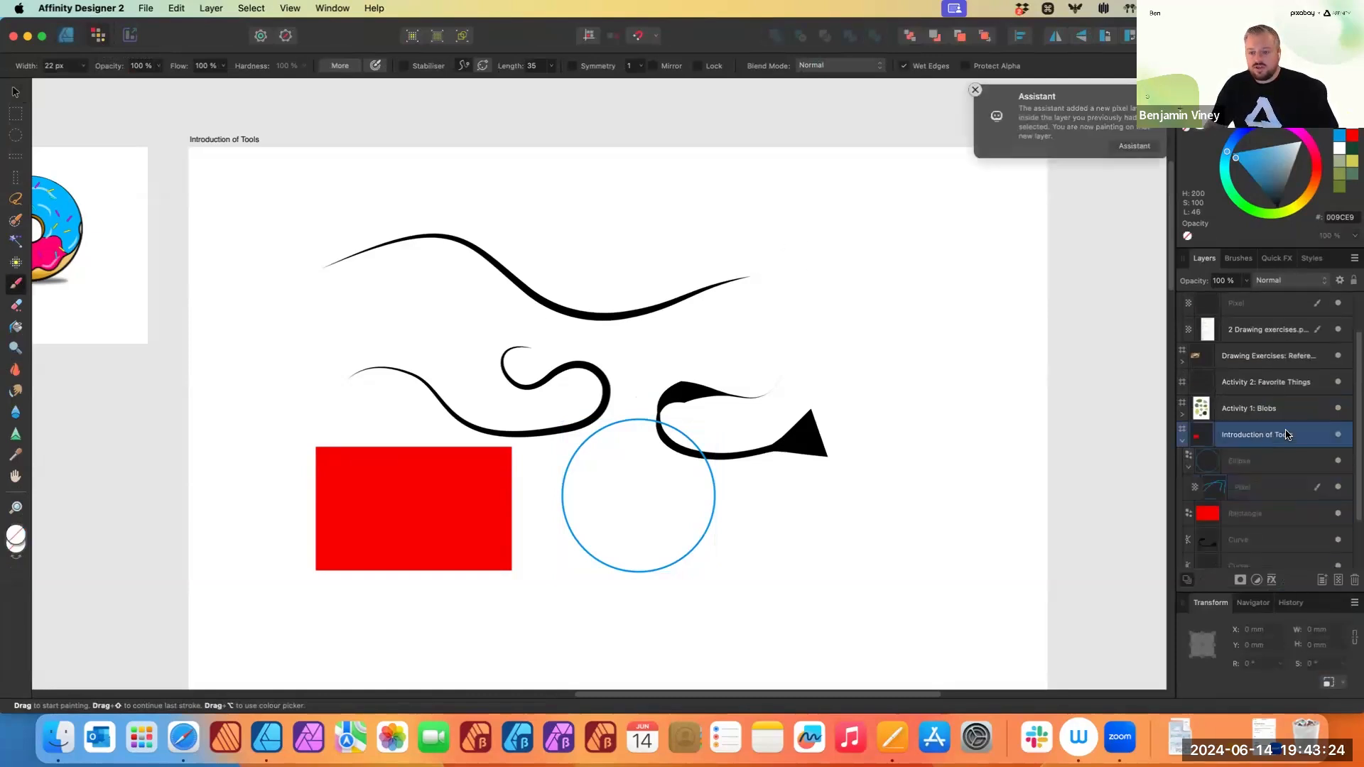
{"action": "left_click", "coordinate": [1338, 581]}
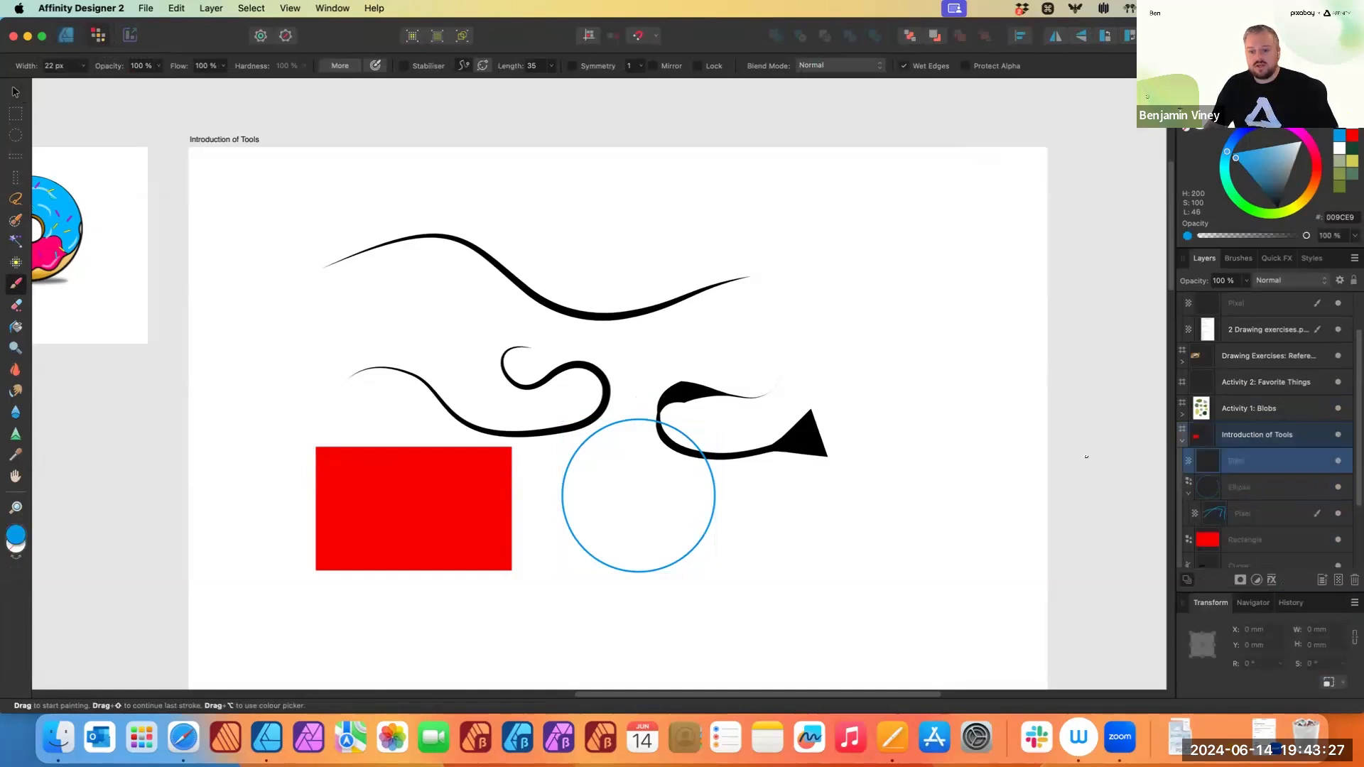
- Paint a looping blue brush stroke across the artboard and dab several dots beside it
{"action": "mouse_move", "coordinate": [579, 245]}
{"action": "left_mouse_down"}
{"action": "mouse_move", "coordinate": [665, 207]}
{"action": "mouse_move", "coordinate": [711, 247]}
{"action": "mouse_move", "coordinate": [760, 250]}
{"action": "left_mouse_up"}
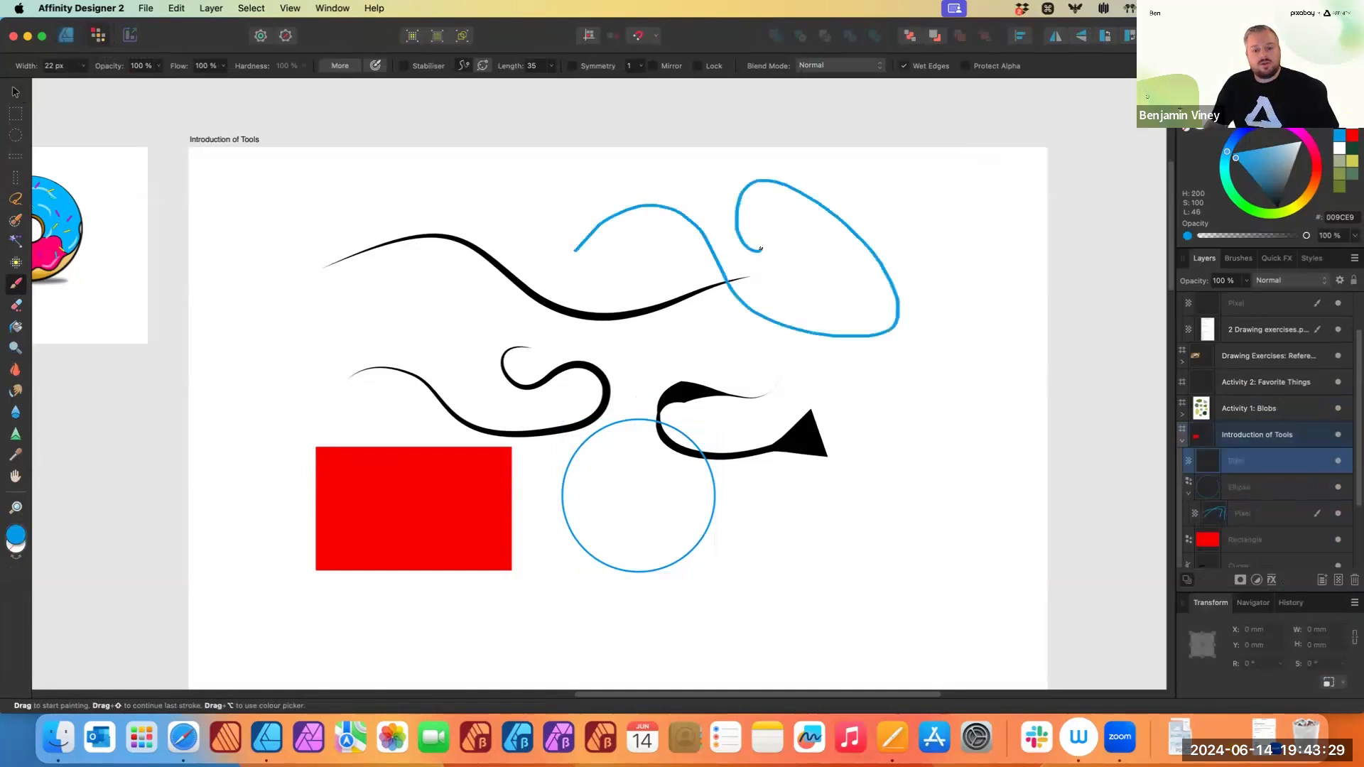
{"action": "scroll", "coordinate": [722, 378], "scroll_direction": "up", "scroll_amount": 5}
{"action": "scroll", "coordinate": [721, 378], "scroll_direction": "up", "scroll_amount": 10}
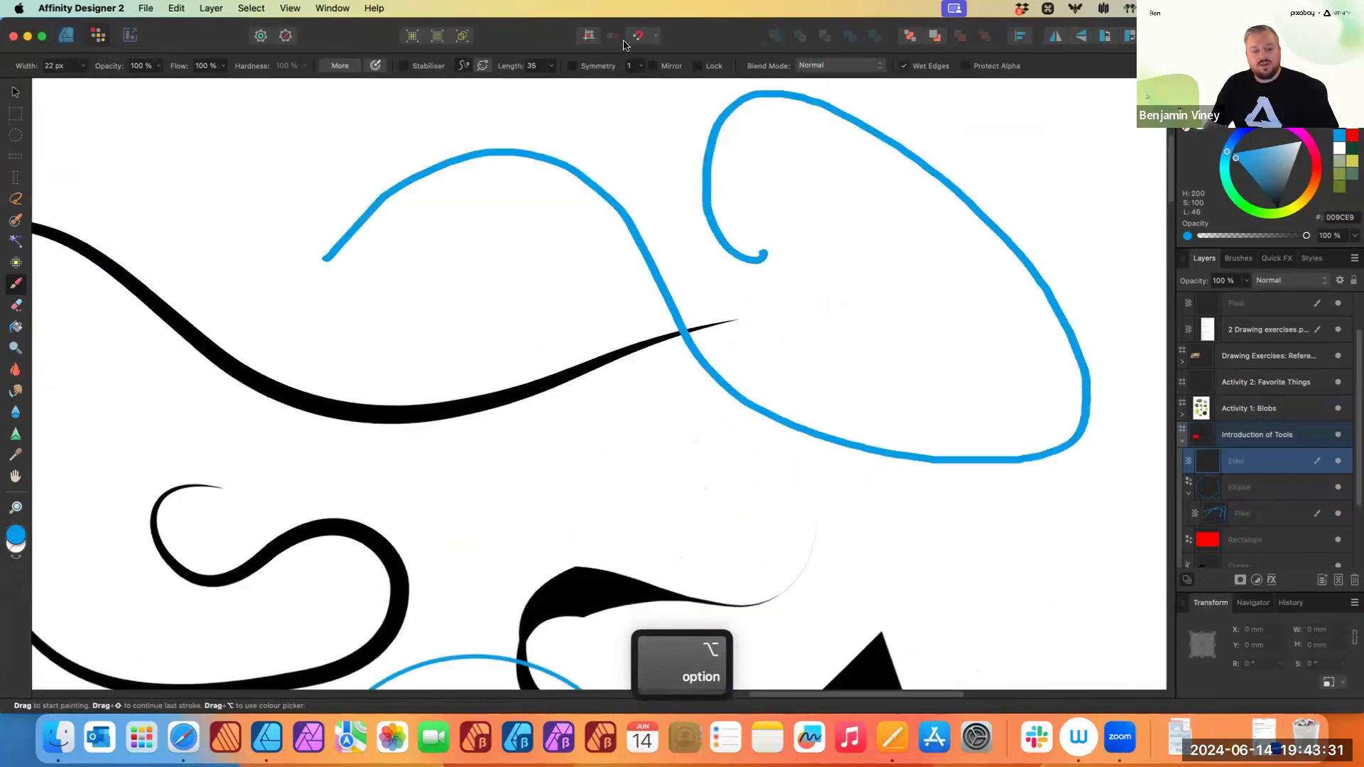
{"action": "scroll", "coordinate": [718, 229], "scroll_direction": "up", "scroll_amount": 5}
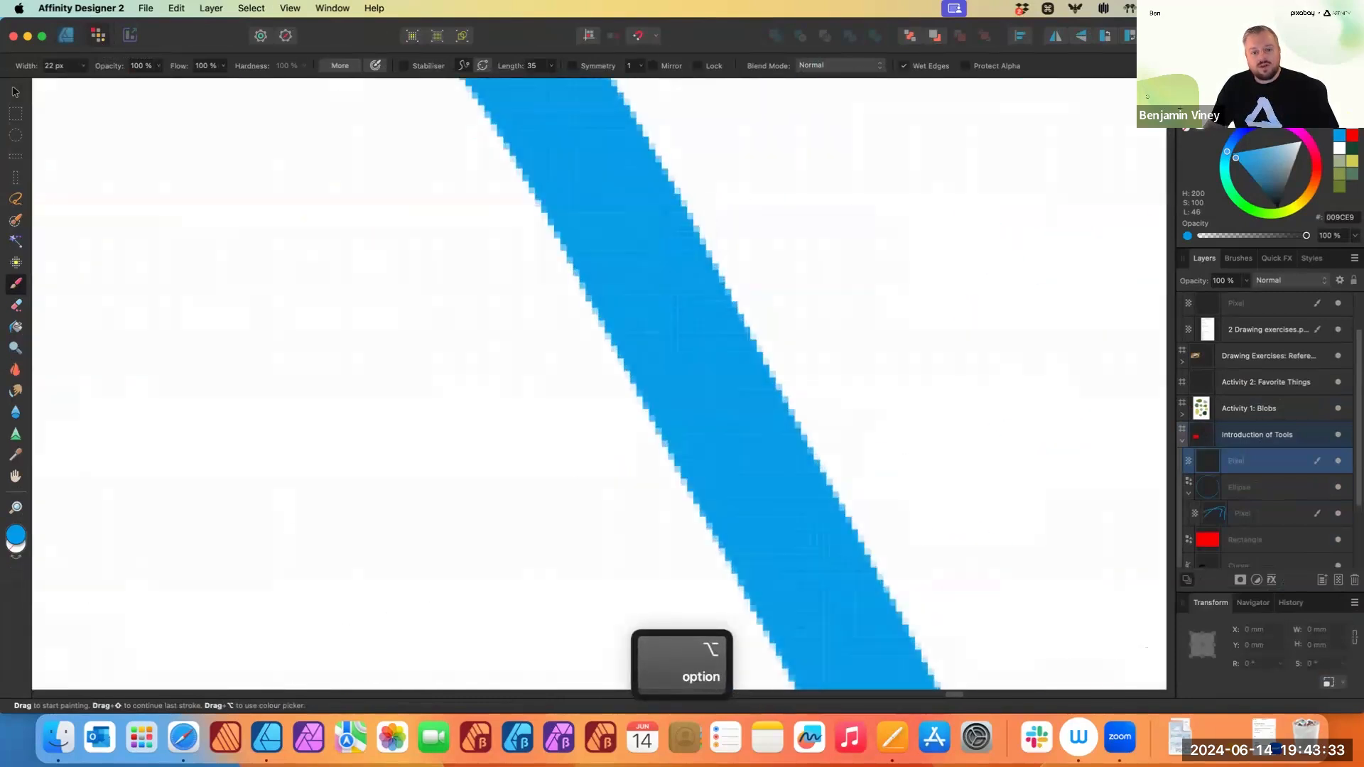
{"action": "left_click", "coordinate": [374, 349]}
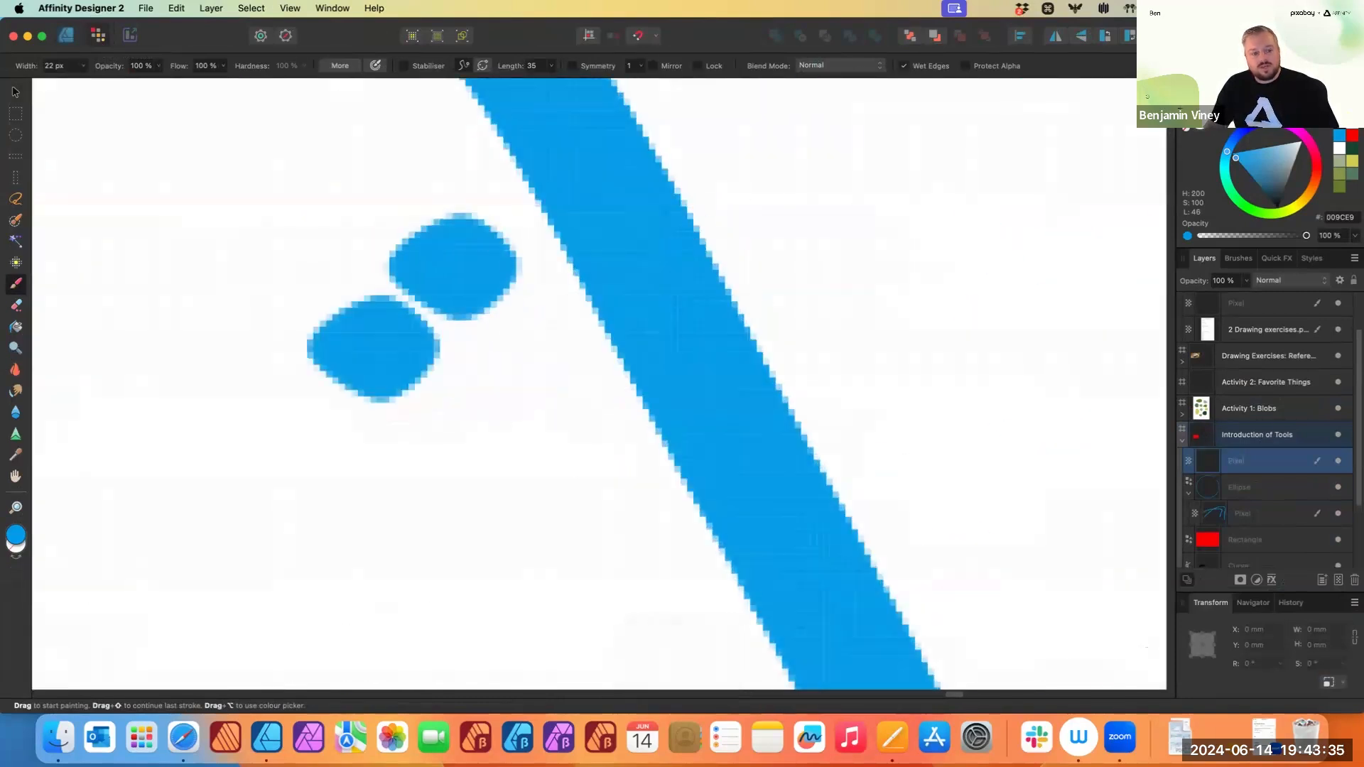
{"action": "left_click", "coordinate": [450, 261]}
{"action": "left_click", "coordinate": [304, 203]}
{"action": "left_click", "coordinate": [490, 448]}
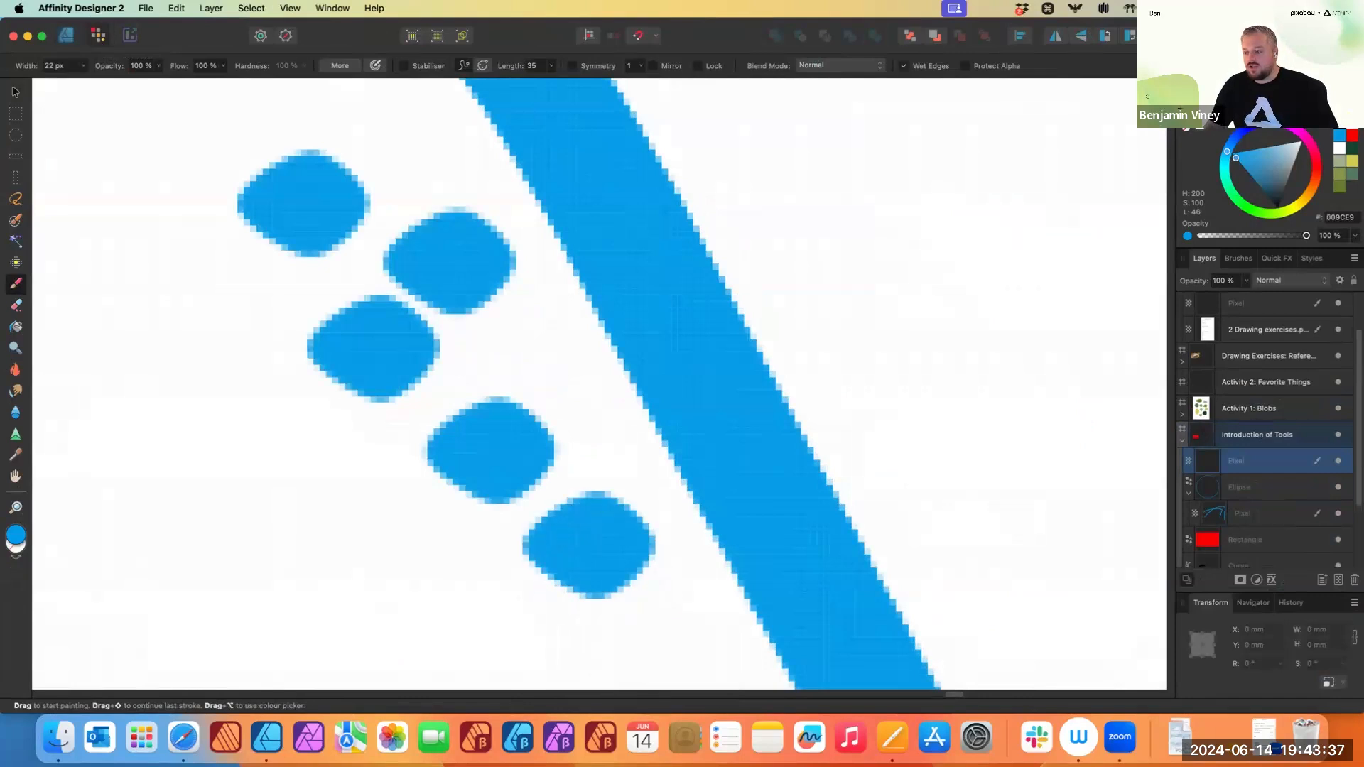
- Paint three straight blue strokes forming a zigzag beside the dots
{"action": "scroll", "coordinate": [543, 517], "scroll_direction": "down", "scroll_amount": 10}
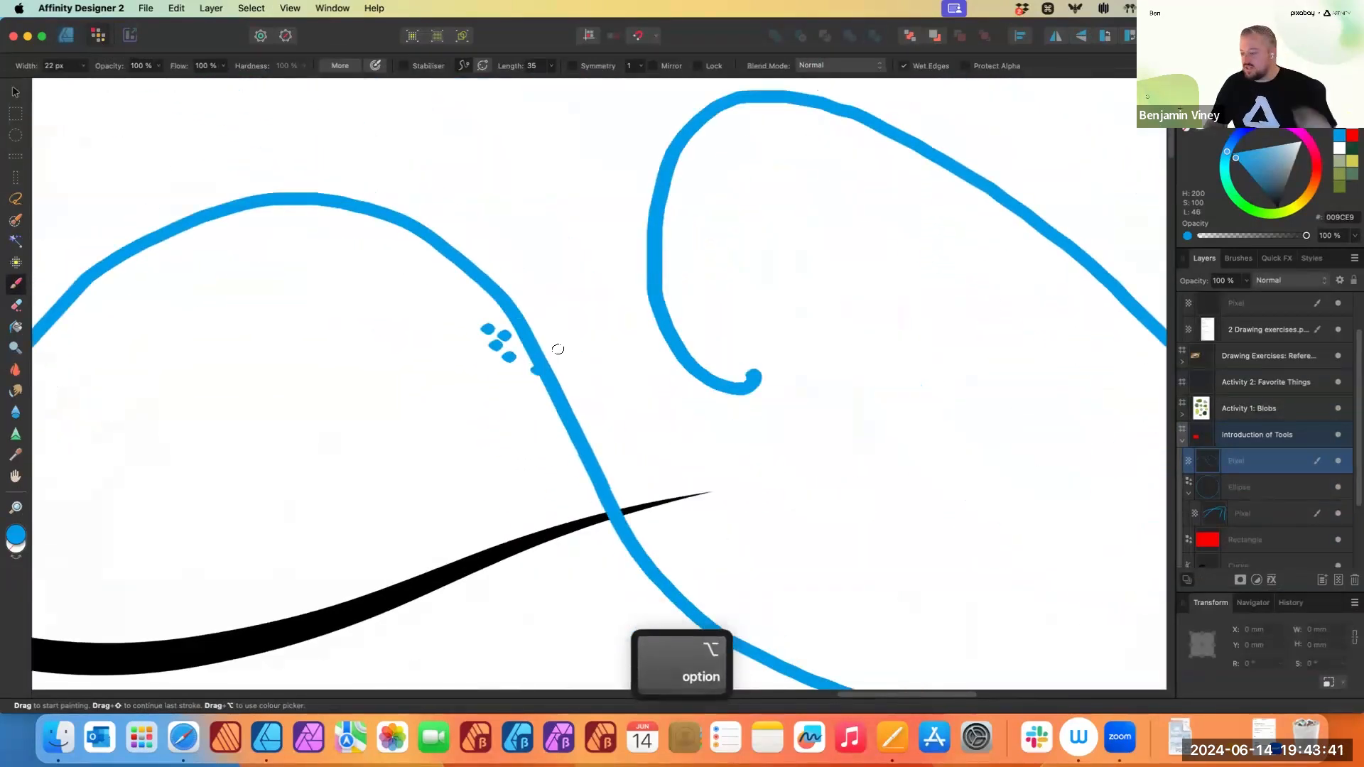
{"action": "left_click_drag", "start_coordinate": [359, 487], "coordinate": [554, 379]}
{"action": "left_click_drag", "start_coordinate": [305, 465], "coordinate": [488, 378]}
{"action": "left_click_drag", "start_coordinate": [283, 470], "coordinate": [423, 348]}
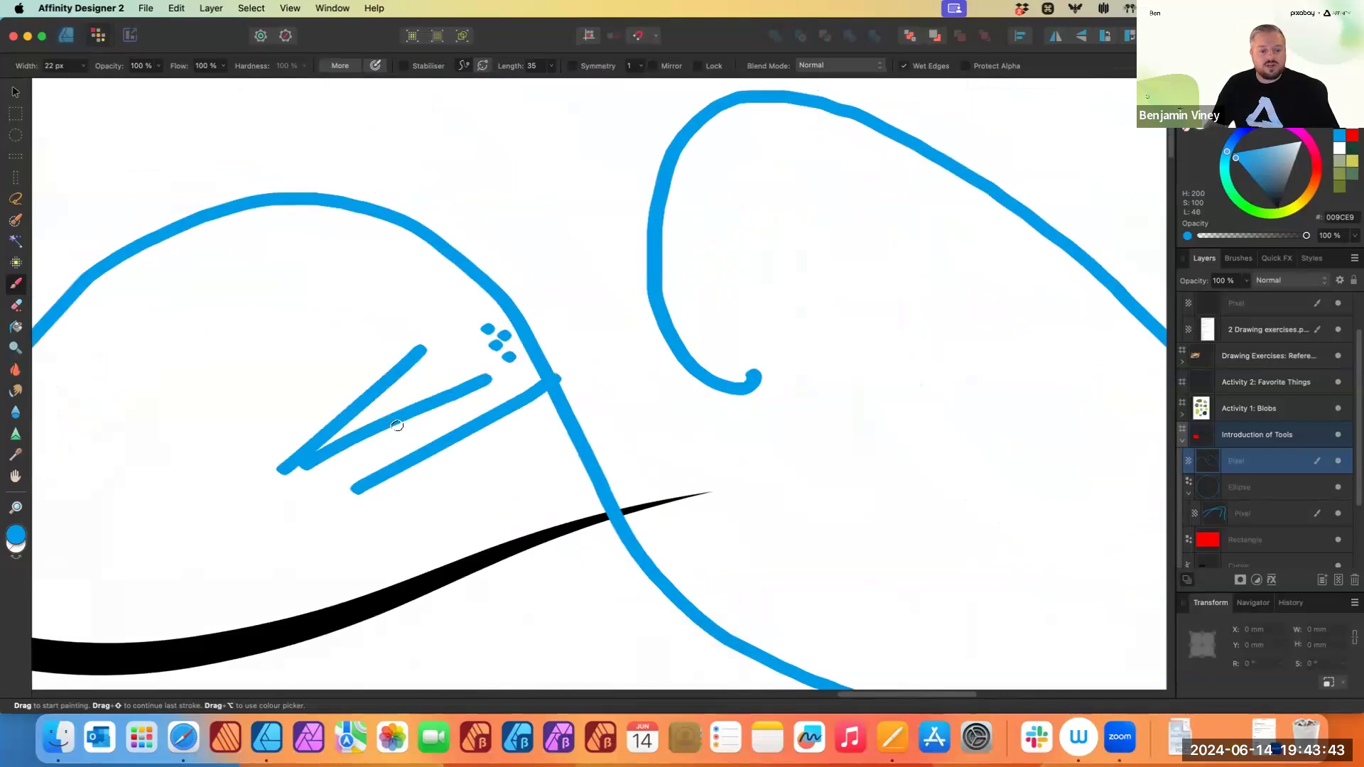
- Erase the zigzag, the dots and part of the blue stroke with the Erase Brush
{"action": "scroll", "coordinate": [396, 425], "scroll_direction": "down", "scroll_amount": 3}
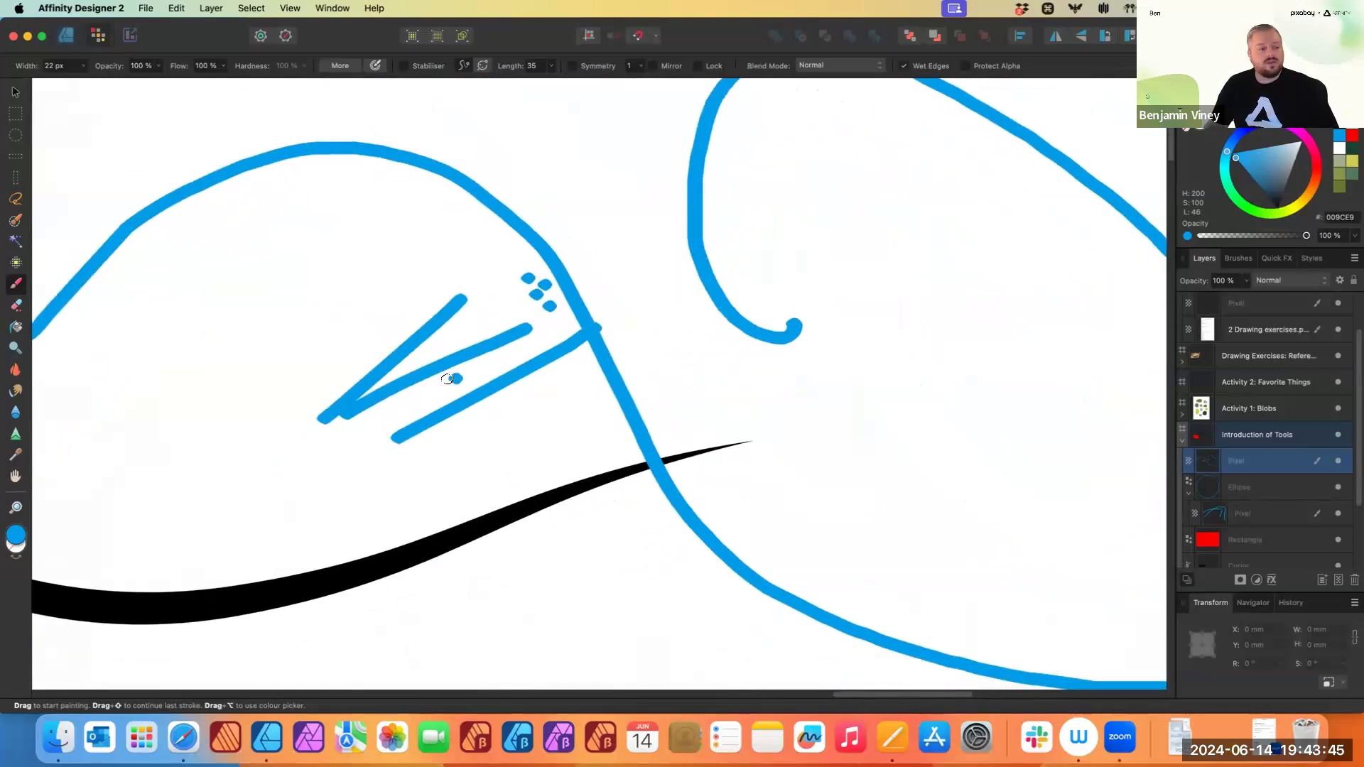
{"action": "left_click", "coordinate": [18, 305]}
{"action": "mouse_move", "coordinate": [544, 297]}
{"action": "left_mouse_down"}
{"action": "mouse_move", "coordinate": [532, 298]}
{"action": "mouse_move", "coordinate": [569, 344]}
{"action": "mouse_move", "coordinate": [410, 417]}
{"action": "mouse_move", "coordinate": [436, 301]}
{"action": "mouse_move", "coordinate": [426, 284]}
{"action": "mouse_move", "coordinate": [326, 417]}
{"action": "mouse_move", "coordinate": [599, 341]}
{"action": "mouse_move", "coordinate": [609, 317]}
{"action": "mouse_move", "coordinate": [585, 374]}
{"action": "mouse_move", "coordinate": [426, 411]}
{"action": "left_mouse_up"}
{"action": "scroll", "coordinate": [426, 412], "scroll_direction": "down", "scroll_amount": 5}
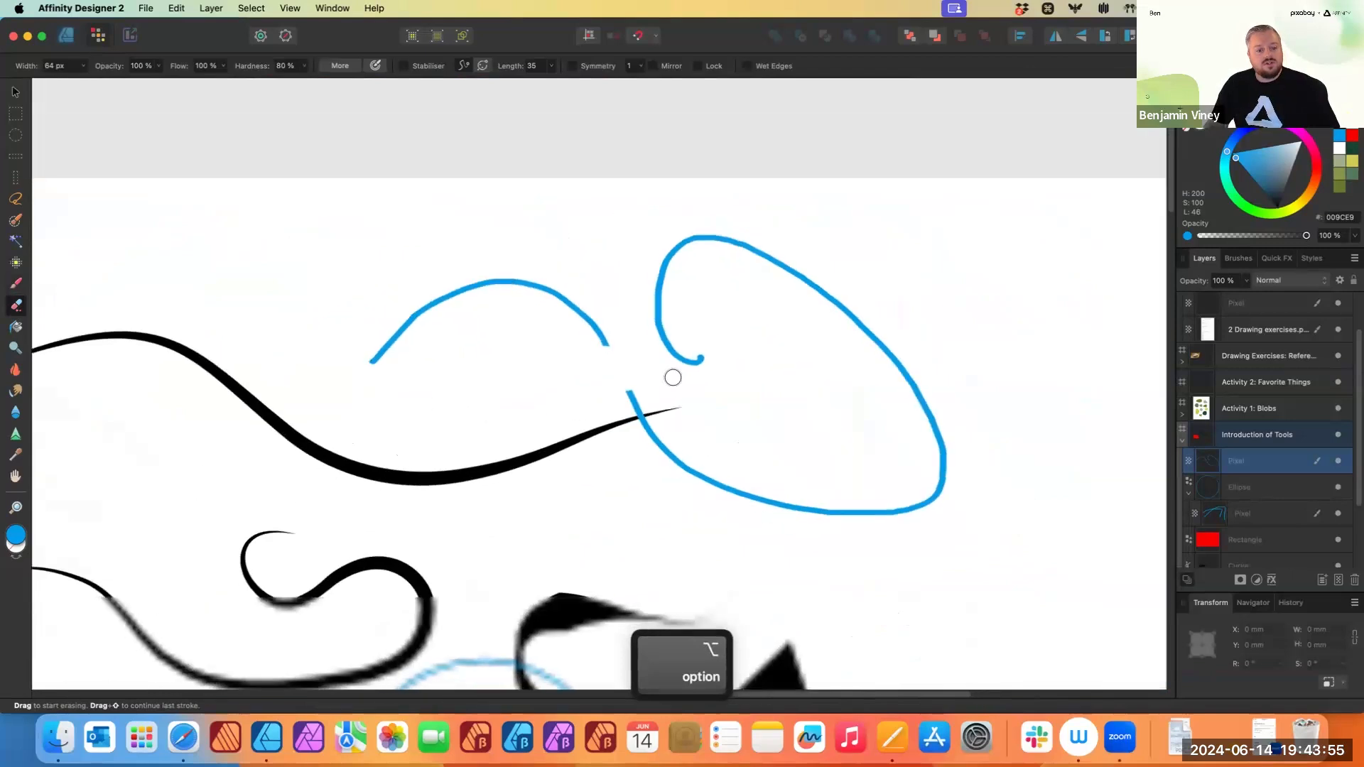
- Smudge the end of the blue arch stroke with the Smudge Brush
{"action": "left_click", "coordinate": [16, 371]}
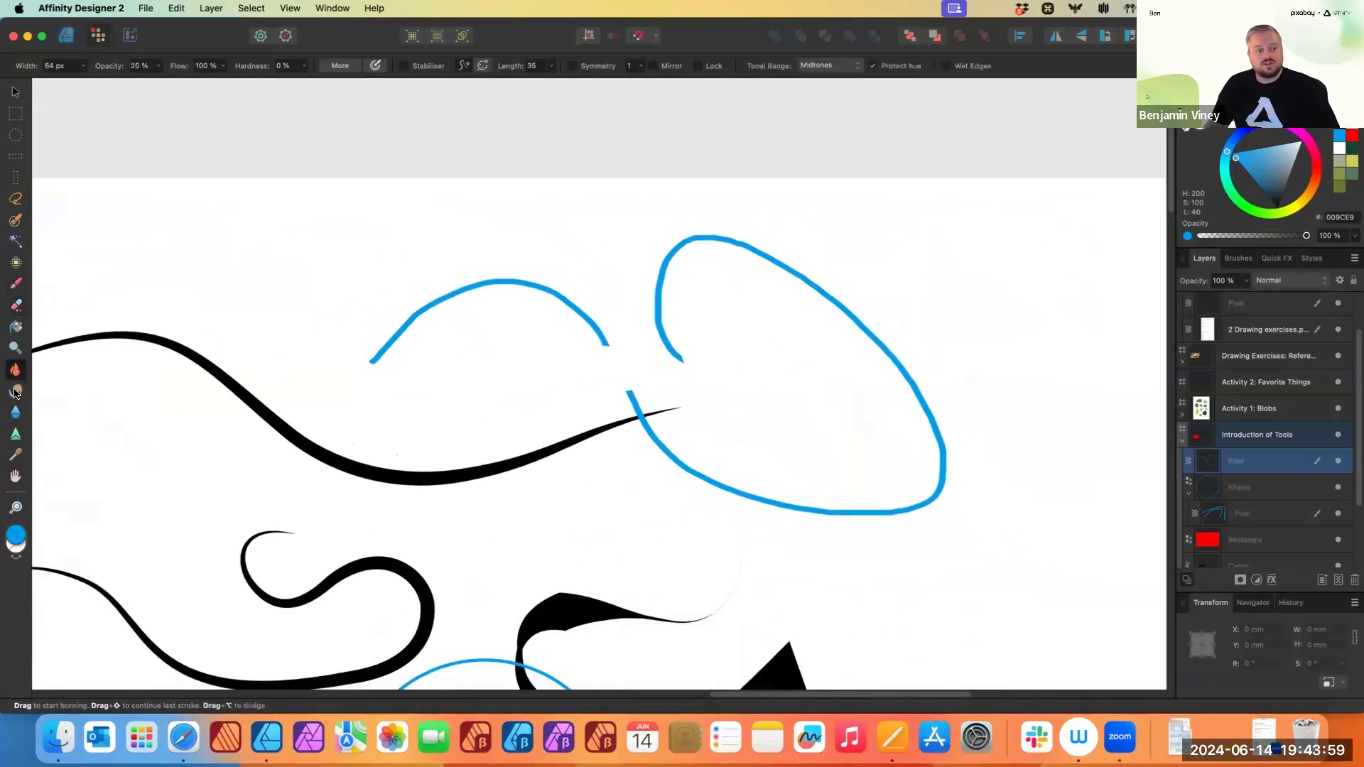
{"action": "left_click", "coordinate": [15, 391]}
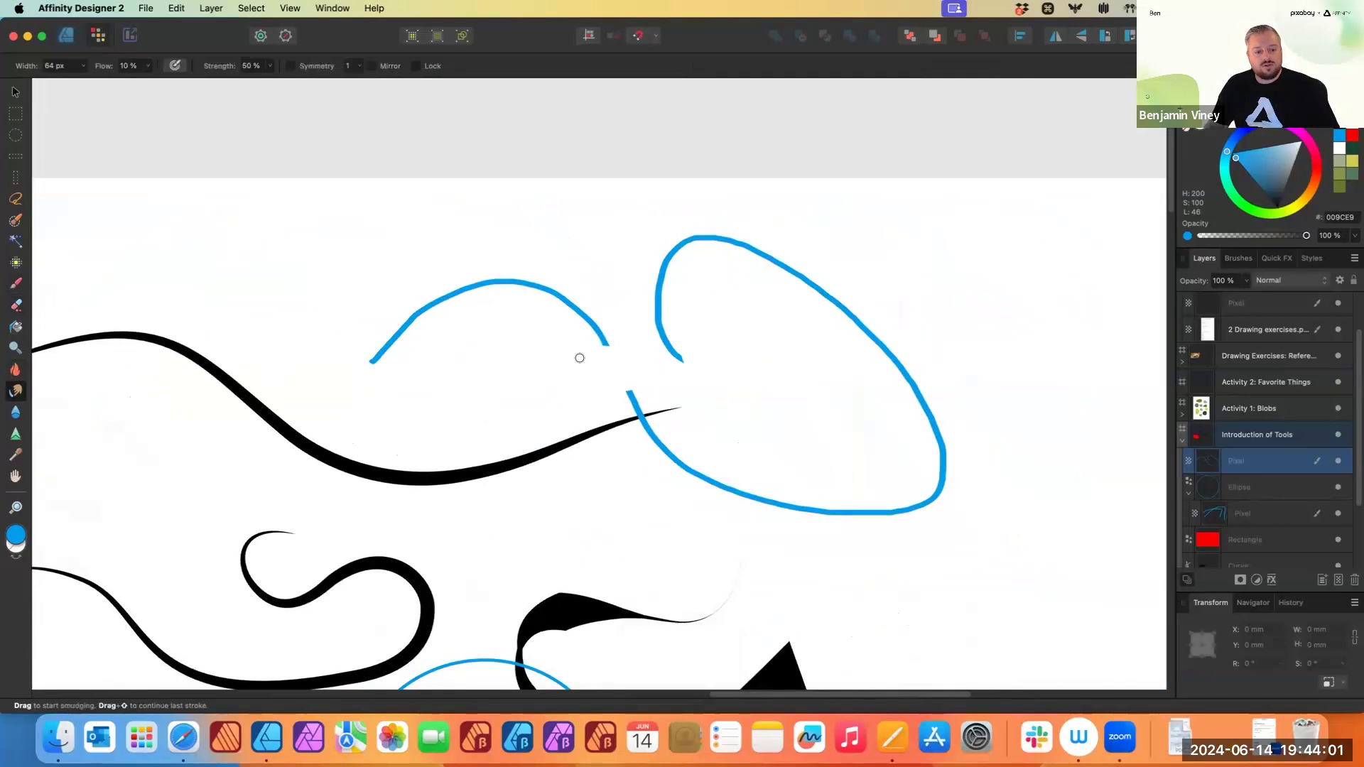
{"action": "scroll", "coordinate": [611, 343], "scroll_direction": "up", "scroll_amount": 10}
{"action": "mouse_move", "coordinate": [603, 400]}
{"action": "left_mouse_down"}
{"action": "mouse_move", "coordinate": [460, 369]}
{"action": "mouse_move", "coordinate": [767, 390]}
{"action": "mouse_move", "coordinate": [402, 346]}
{"action": "mouse_move", "coordinate": [542, 284]}
{"action": "mouse_move", "coordinate": [536, 295]}
{"action": "left_mouse_up"}
{"action": "scroll", "coordinate": [736, 431], "scroll_direction": "right", "scroll_amount": 2}
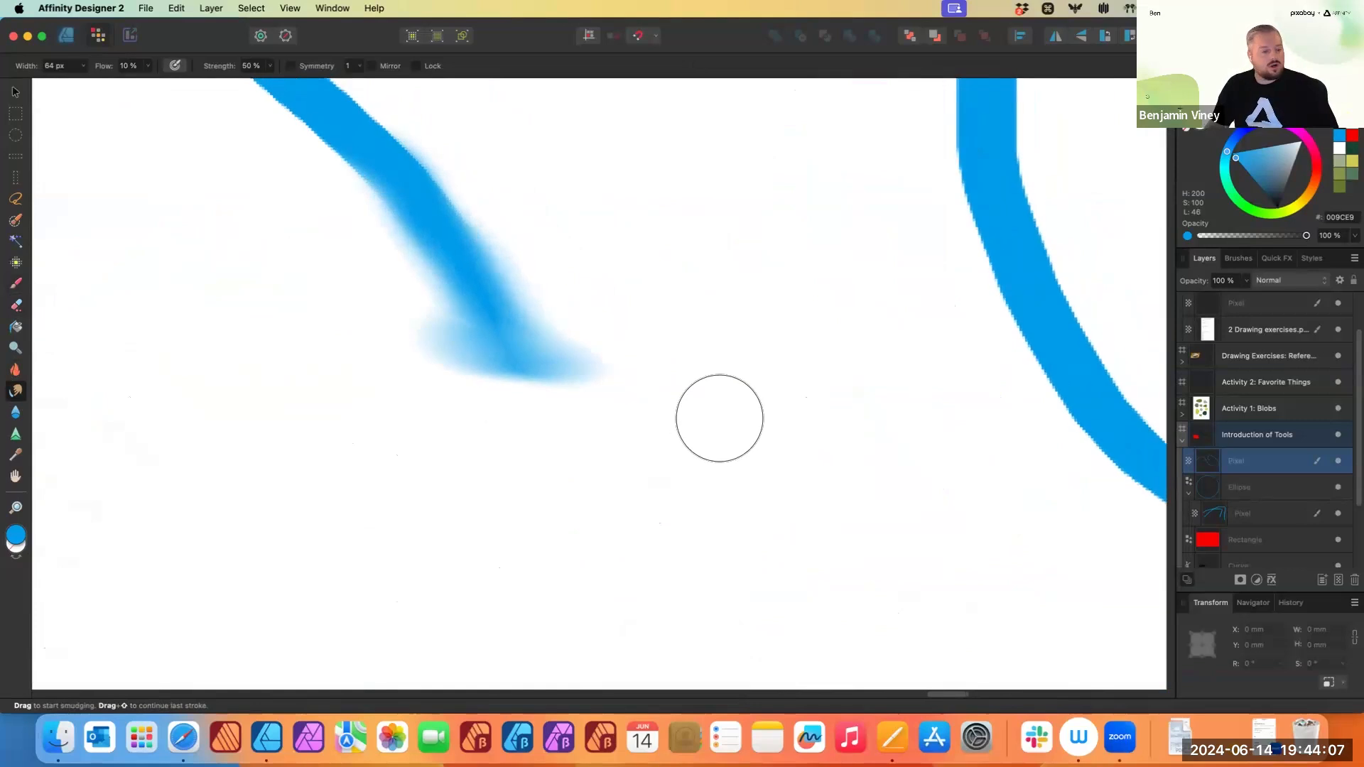
- Sharpen a section of the blue stroke where it crosses the black curve with the Sharpen Brush
{"action": "scroll", "coordinate": [526, 427], "scroll_direction": "down", "scroll_amount": 4}
{"action": "scroll", "coordinate": [412, 405], "scroll_direction": "right", "scroll_amount": 6}
{"action": "left_click", "coordinate": [16, 413]}
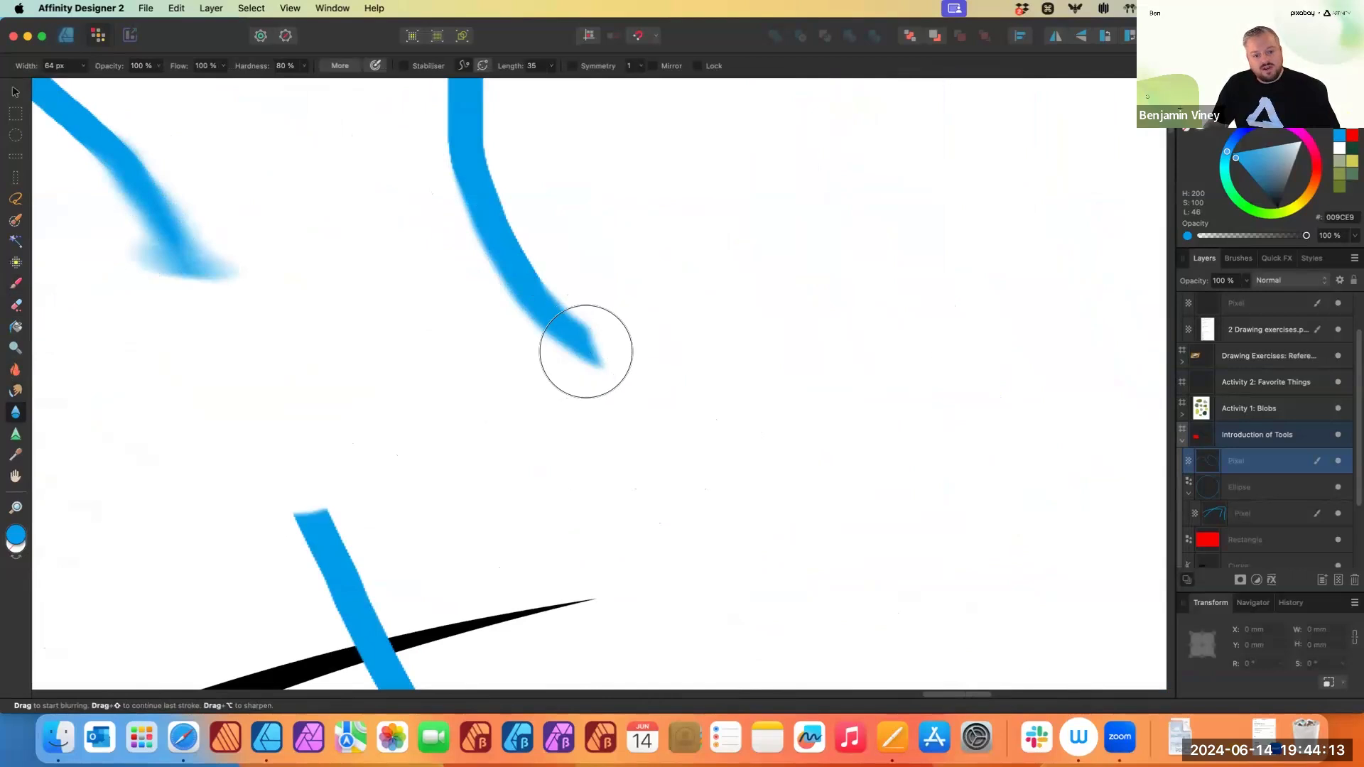
{"action": "left_click", "coordinate": [16, 435]}
{"action": "scroll", "coordinate": [394, 540], "scroll_direction": "up", "scroll_amount": 5}
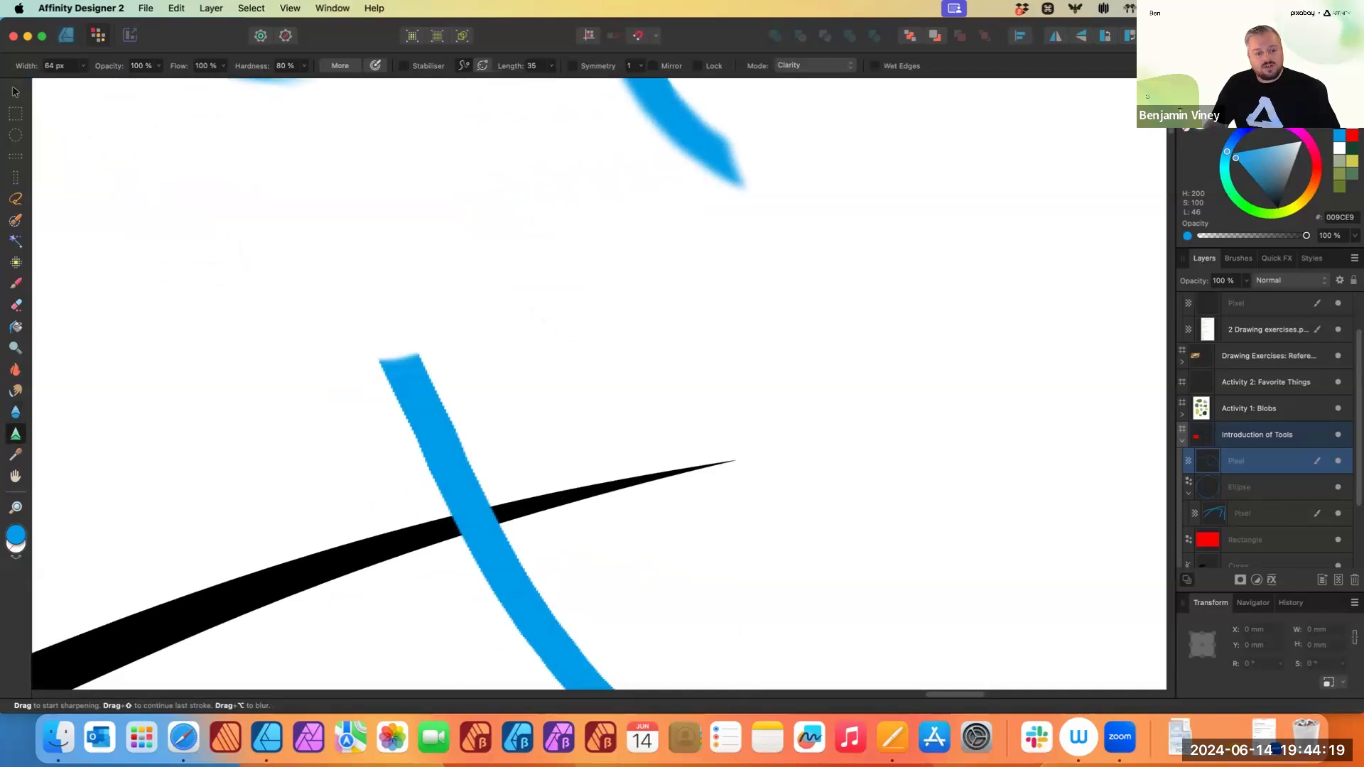
{"action": "scroll", "coordinate": [391, 384], "scroll_direction": "up", "scroll_amount": 5}
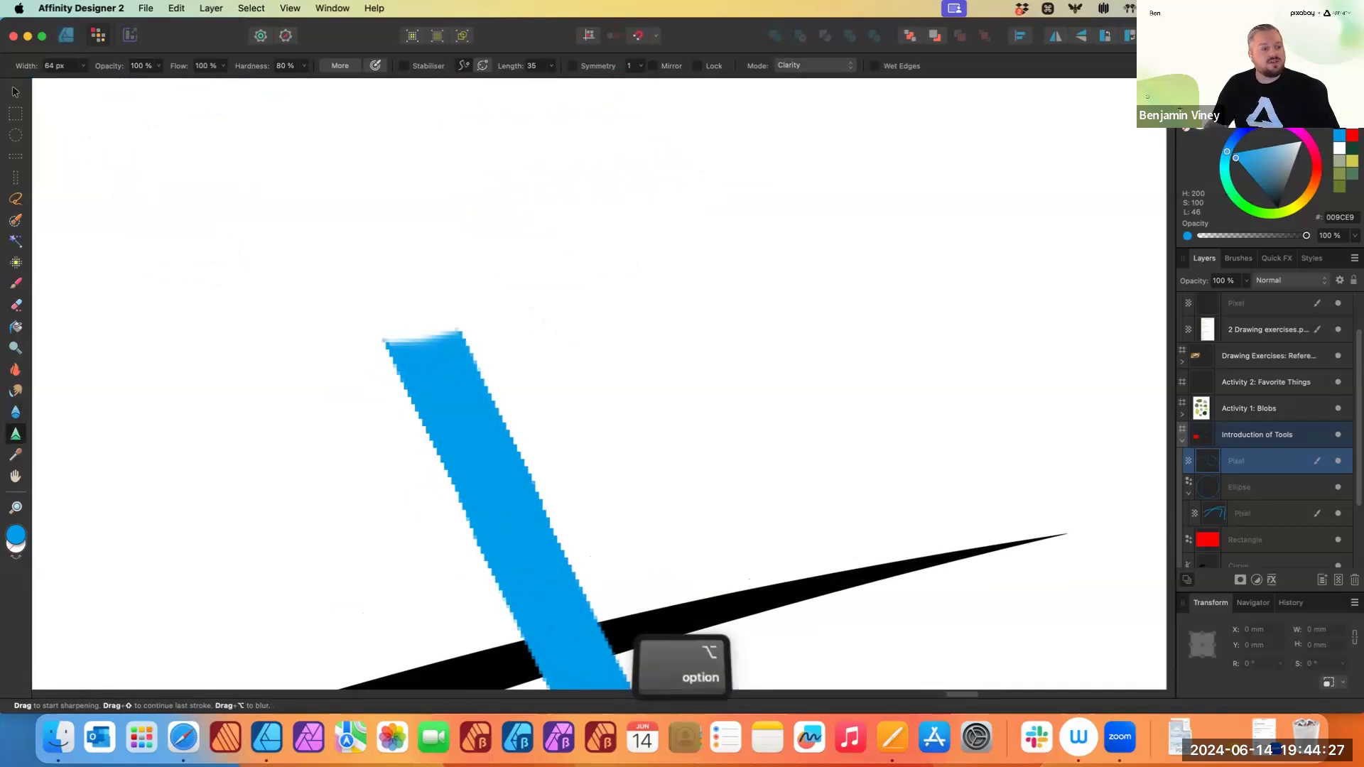
{"action": "scroll", "coordinate": [338, 353], "scroll_direction": "down", "scroll_amount": 5}
{"action": "left_click_drag", "start_coordinate": [353, 463], "coordinate": [577, 450]}
{"action": "scroll", "coordinate": [456, 466], "scroll_direction": "down", "scroll_amount": 1}
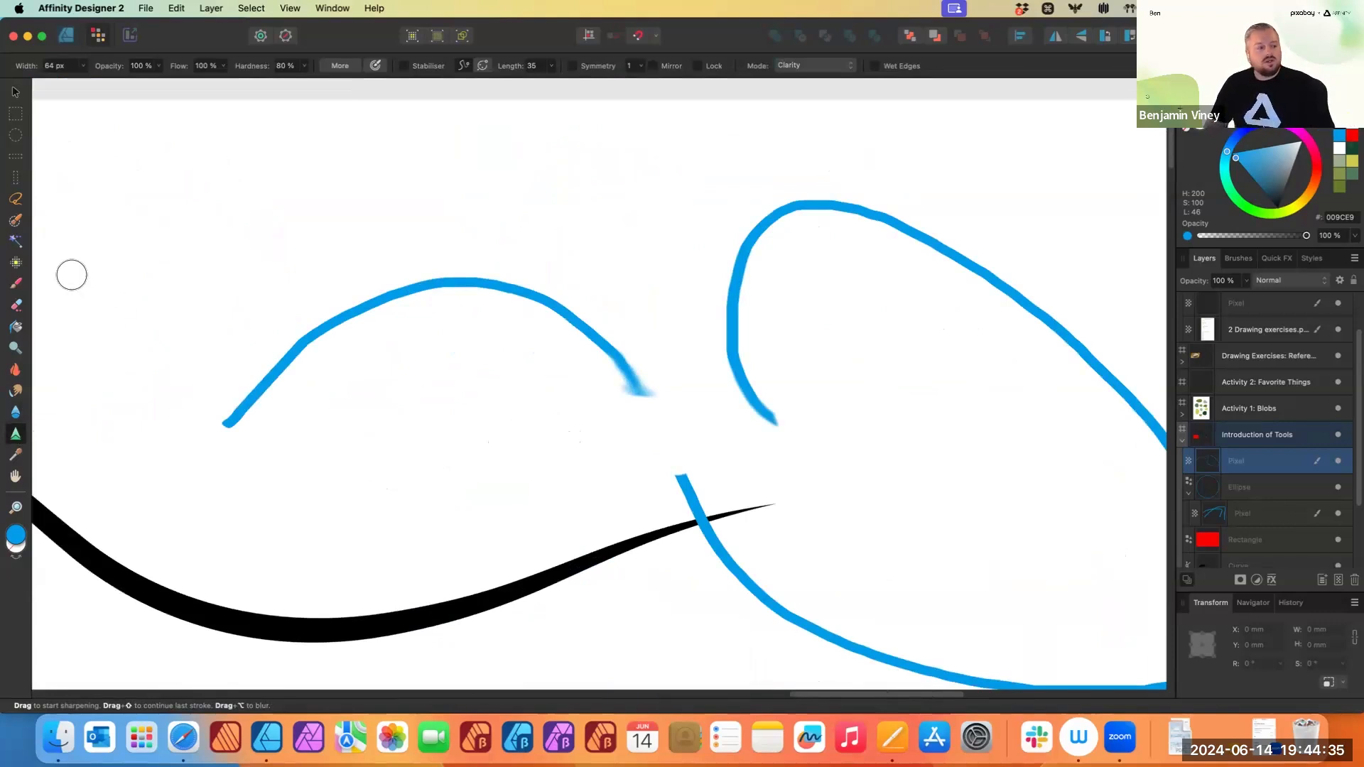
- Draw a freehand selection around the blue arch stroke, delete its contents and undo the deletion
{"action": "left_click", "coordinate": [16, 201]}
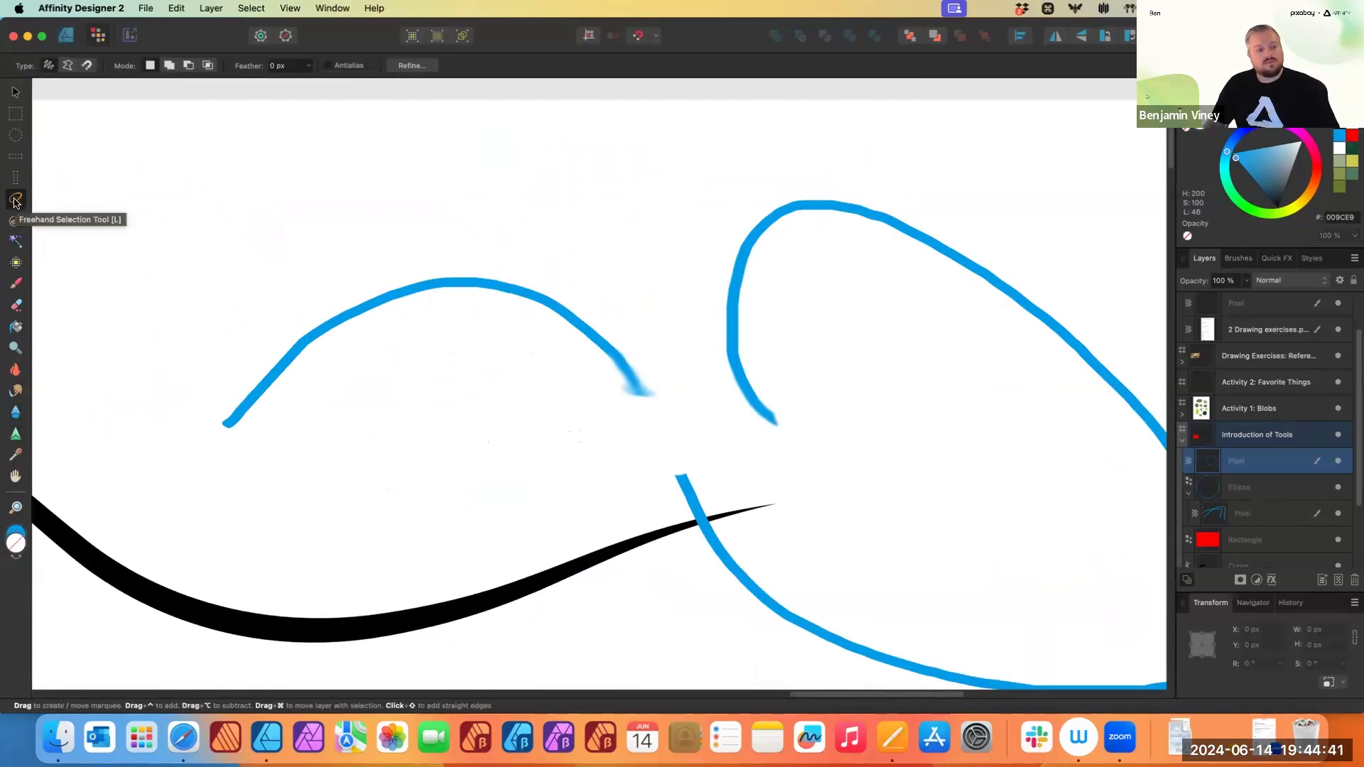
{"action": "mouse_move", "coordinate": [204, 324]}
{"action": "left_mouse_down"}
{"action": "mouse_move", "coordinate": [232, 279]}
{"action": "mouse_move", "coordinate": [339, 236]}
{"action": "mouse_move", "coordinate": [481, 247]}
{"action": "mouse_move", "coordinate": [688, 312]}
{"action": "mouse_move", "coordinate": [694, 362]}
{"action": "mouse_move", "coordinate": [669, 412]}
{"action": "mouse_move", "coordinate": [483, 437]}
{"action": "mouse_move", "coordinate": [172, 376]}
{"action": "left_mouse_up"}
{"action": "left_click_drag", "start_coordinate": [202, 327], "coordinate": [204, 325]}
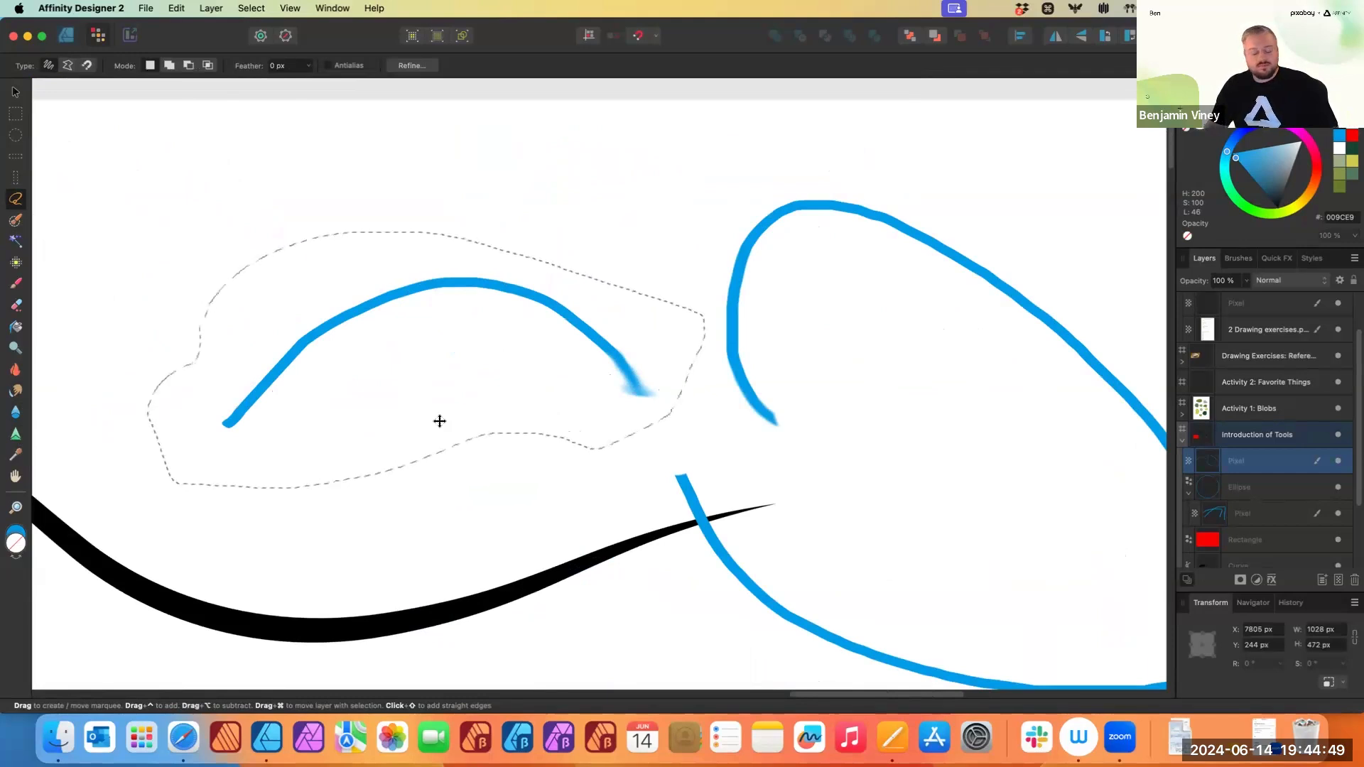
{"action": "key", "text": "BackSpace"}
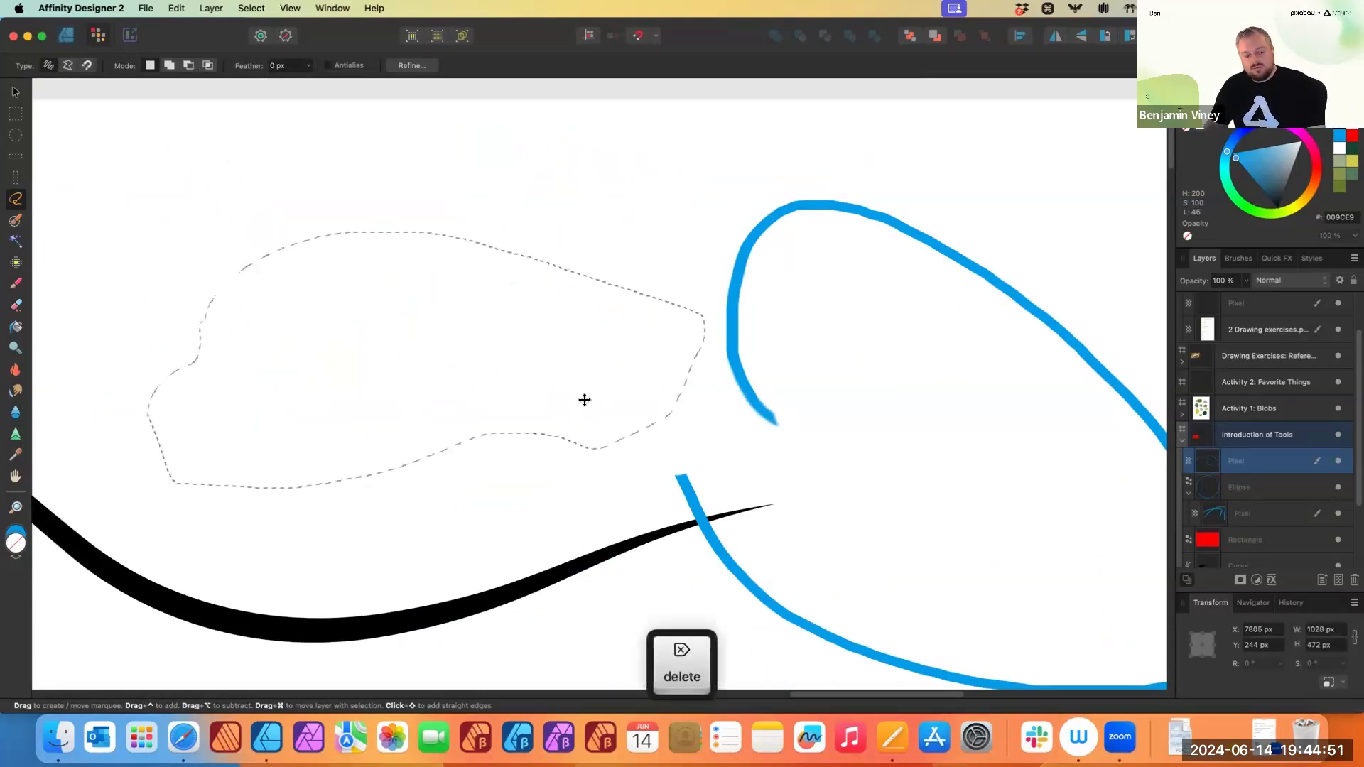
{"action": "key", "text": "super+z"}
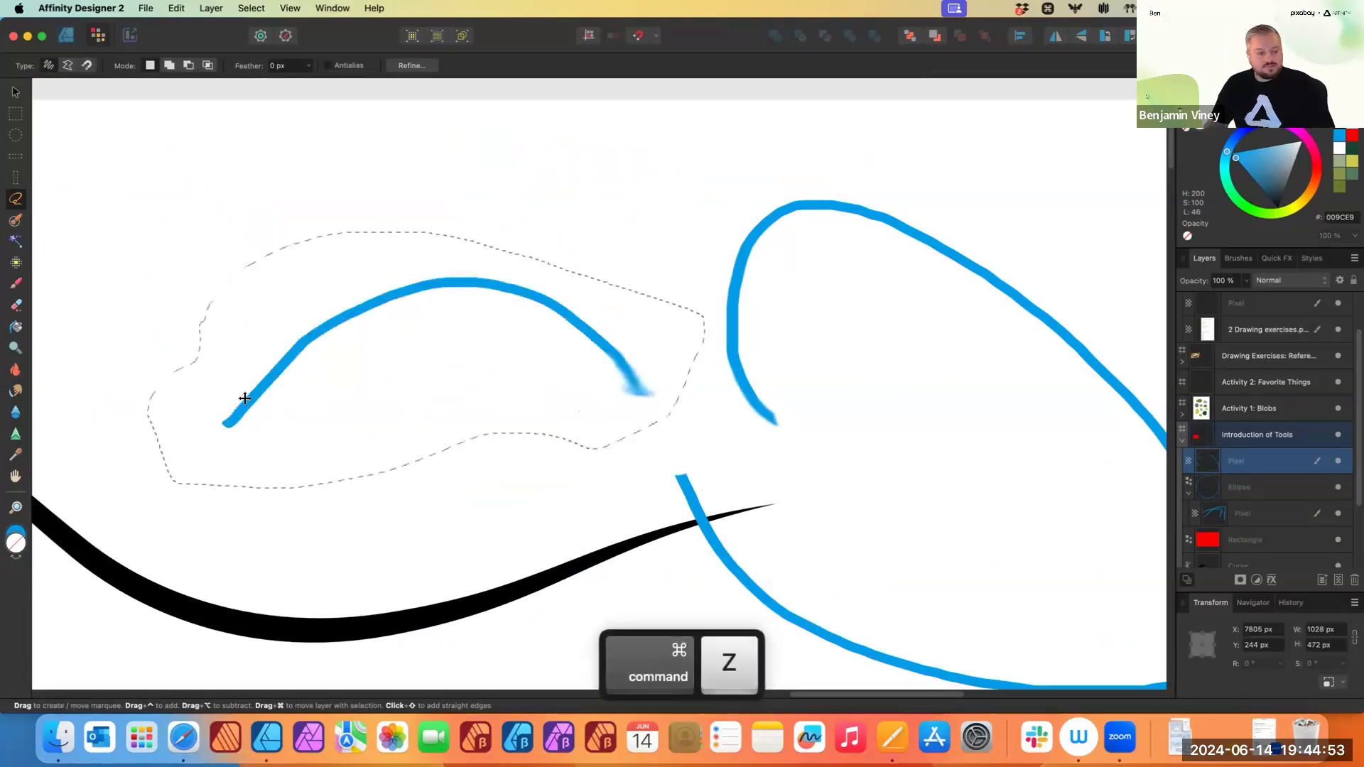
- Paste a copy of the selected stroke, move it upward and undo both changes
{"action": "key", "text": "super+c"}
{"action": "key", "text": "super+v"}
{"action": "left_click", "coordinate": [15, 92]}
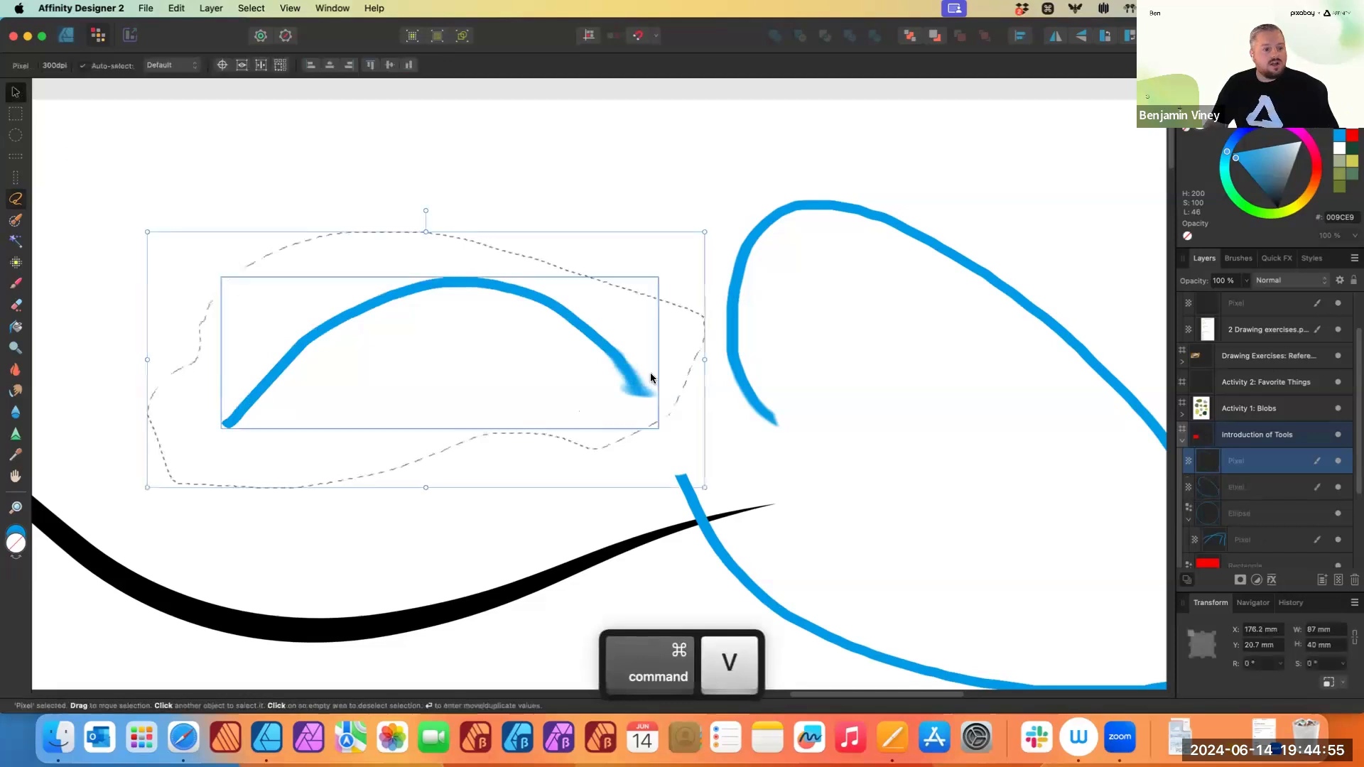
{"action": "mouse_move", "coordinate": [560, 305]}
{"action": "left_mouse_down"}
{"action": "mouse_move", "coordinate": [929, 207]}
{"action": "mouse_move", "coordinate": [543, 157]}
{"action": "left_mouse_up"}
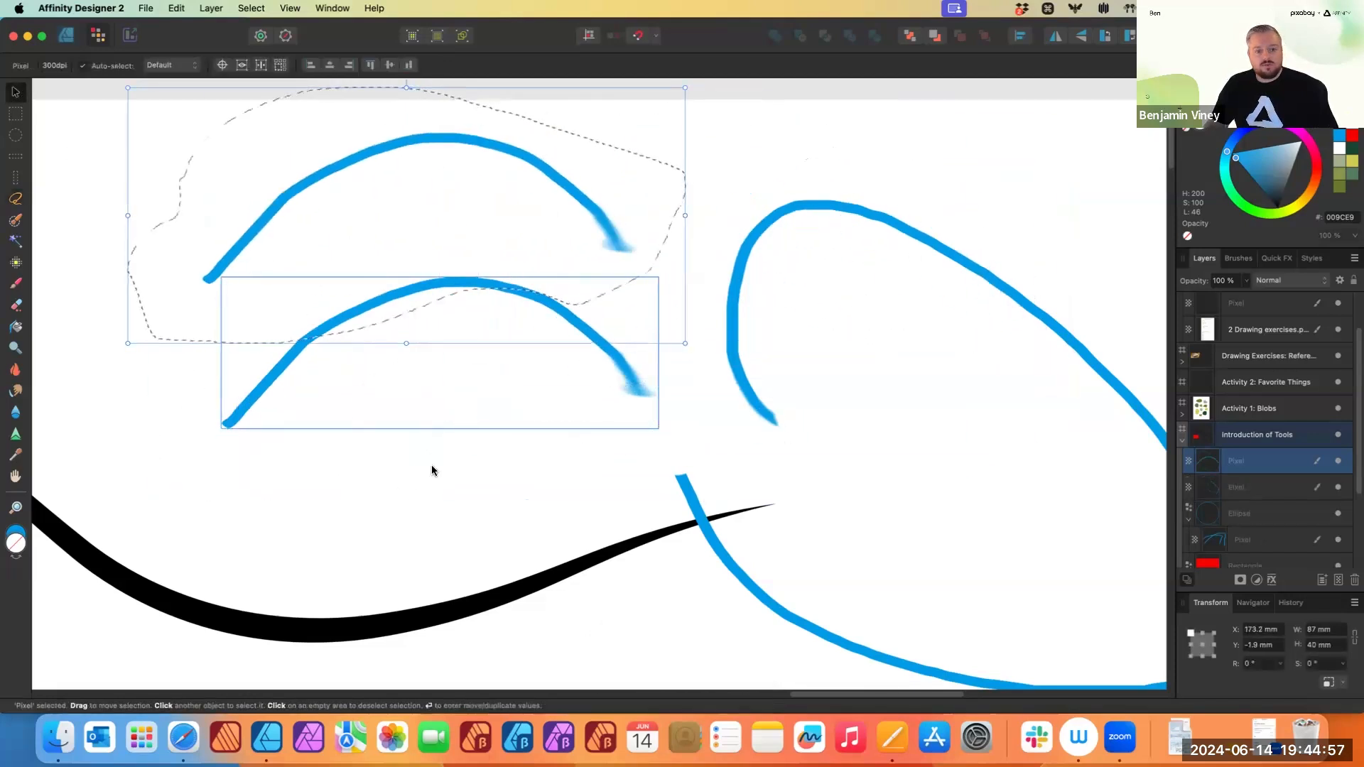
{"action": "key", "text": "super+z"}
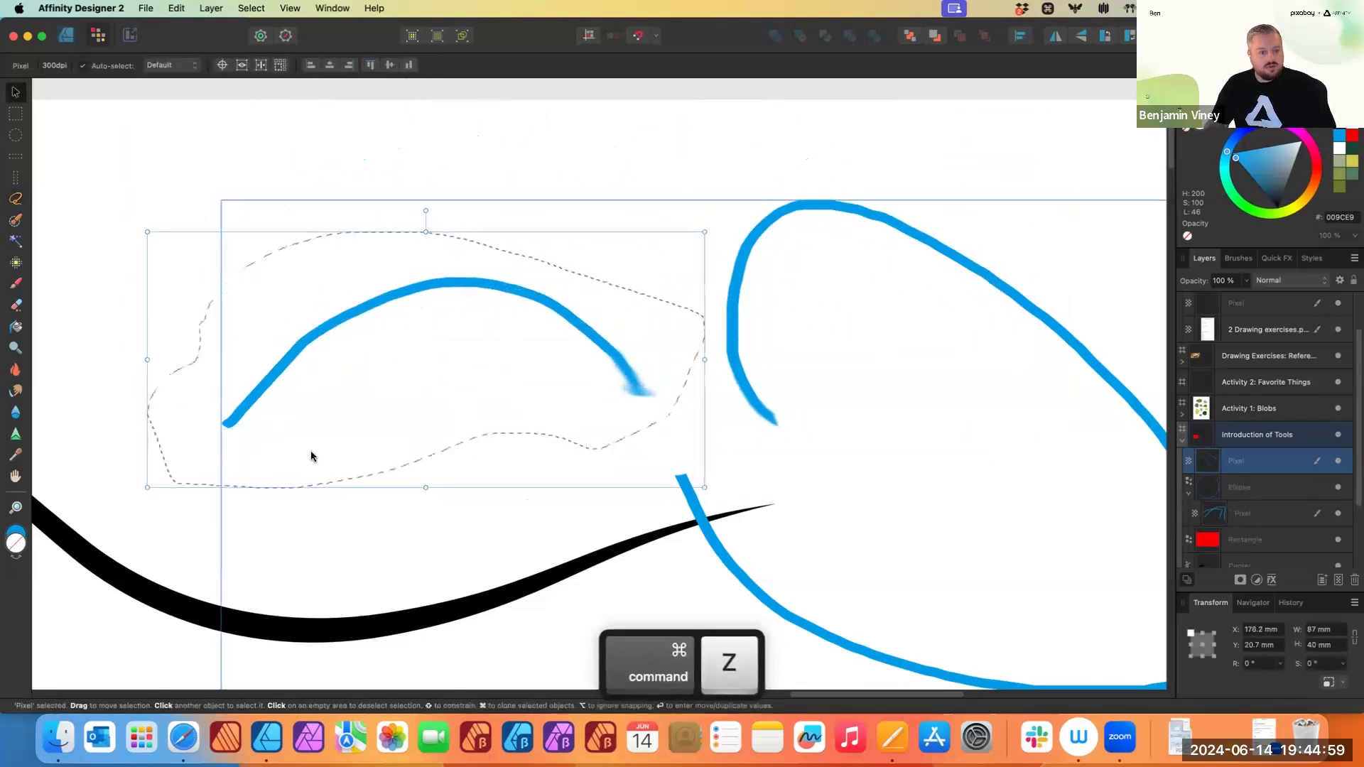
{"action": "key", "text": "super+z"}
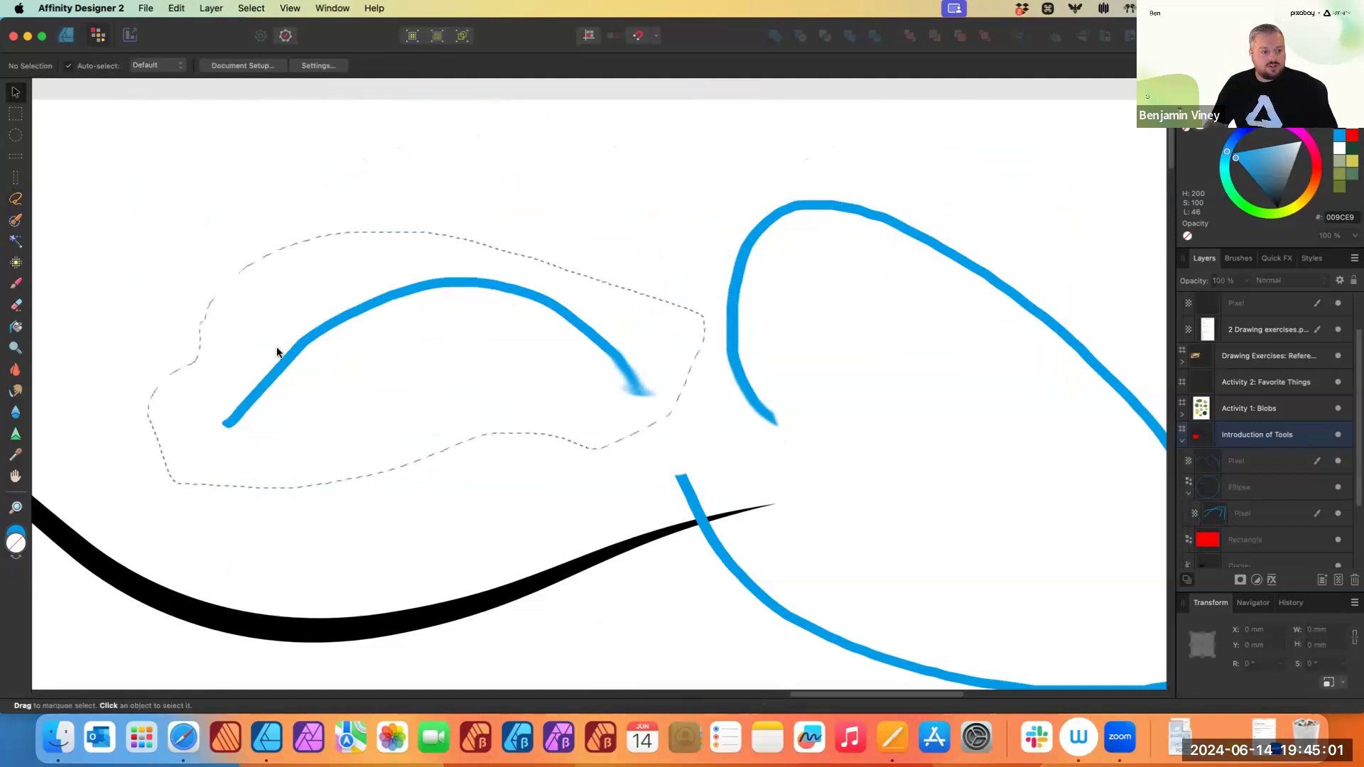
- Switch to the Paint Brush, pick a magenta colour and set the brush width to 110 px
{"action": "scroll", "coordinate": [476, 453], "scroll_direction": "down", "scroll_amount": 2}
{"action": "scroll", "coordinate": [558, 300], "scroll_direction": "left", "scroll_amount": 3}
{"action": "scroll", "coordinate": [558, 301], "scroll_direction": "down", "scroll_amount": 2}
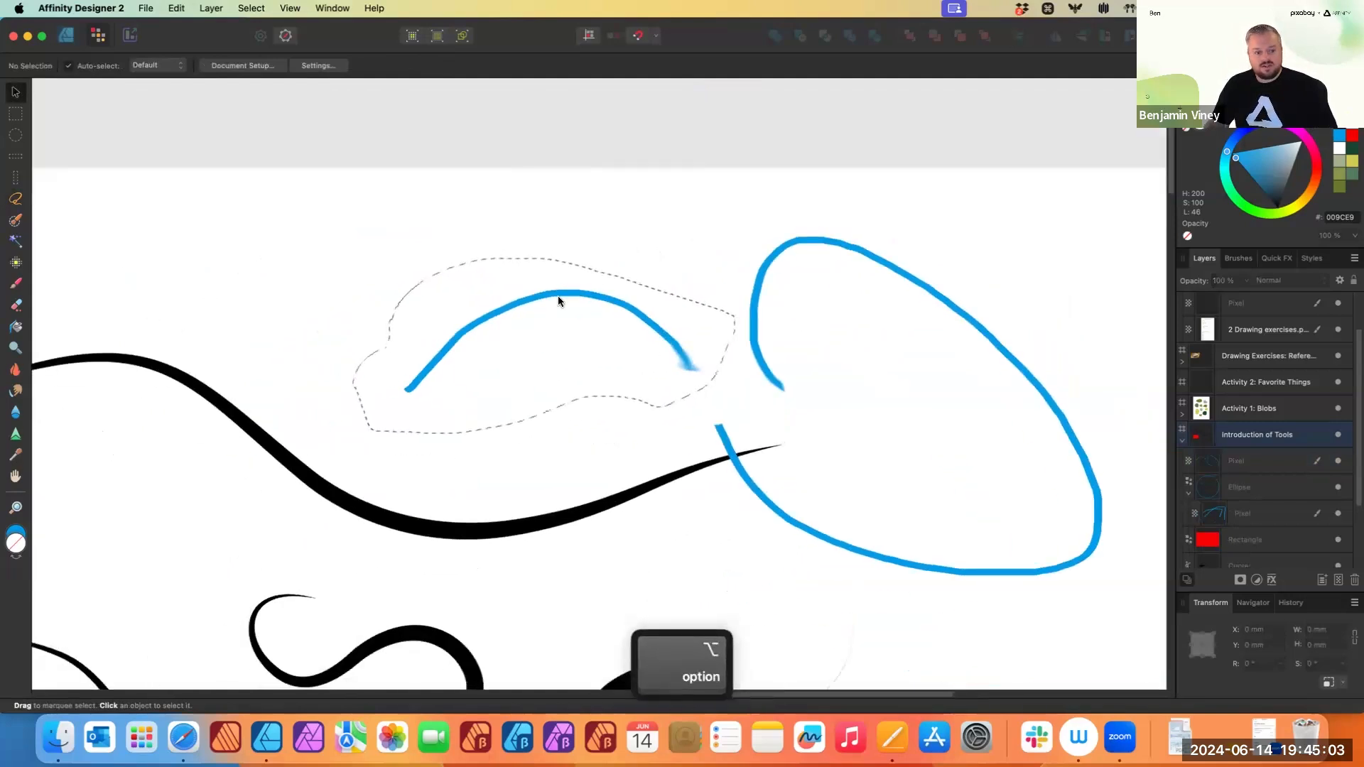
{"action": "key", "text": "b"}
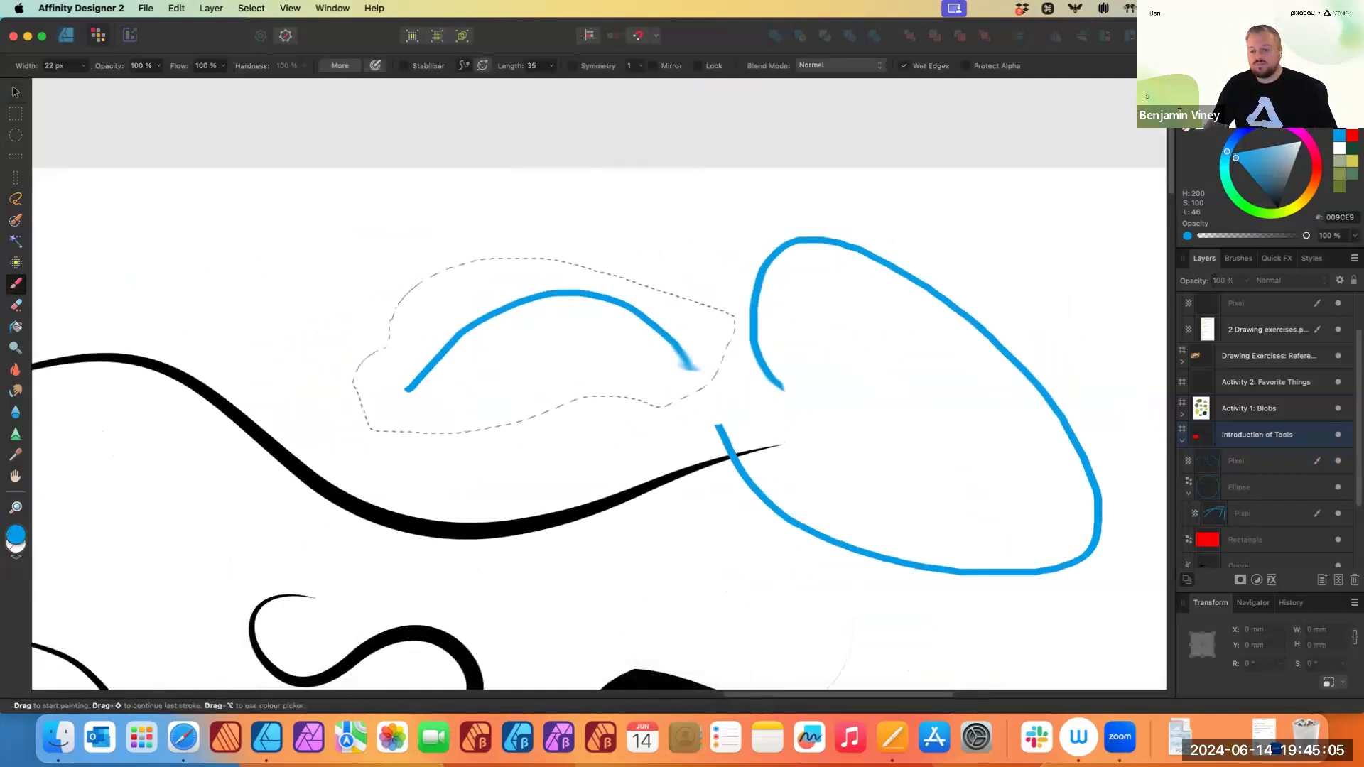
{"action": "left_click_drag", "start_coordinate": [1298, 132], "coordinate": [1284, 143]}
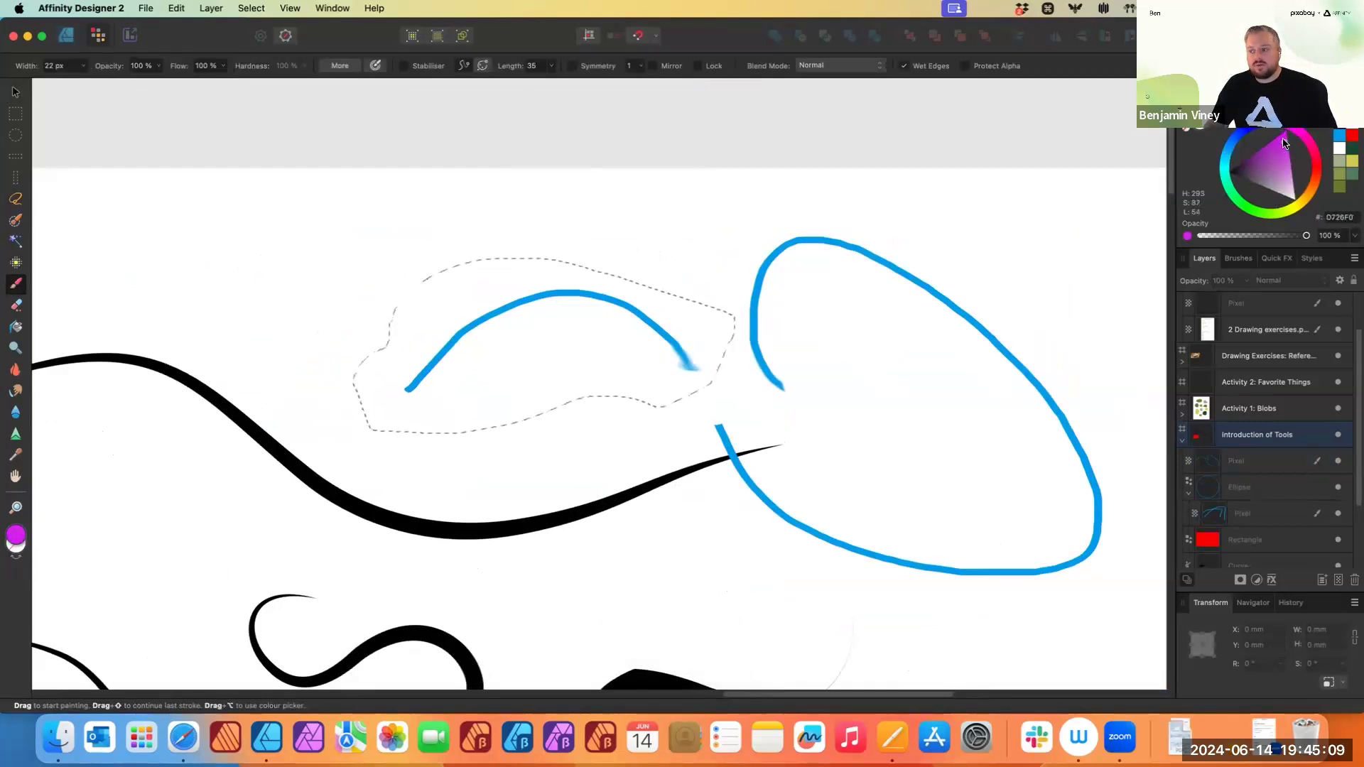
{"action": "left_click", "coordinate": [84, 66]}
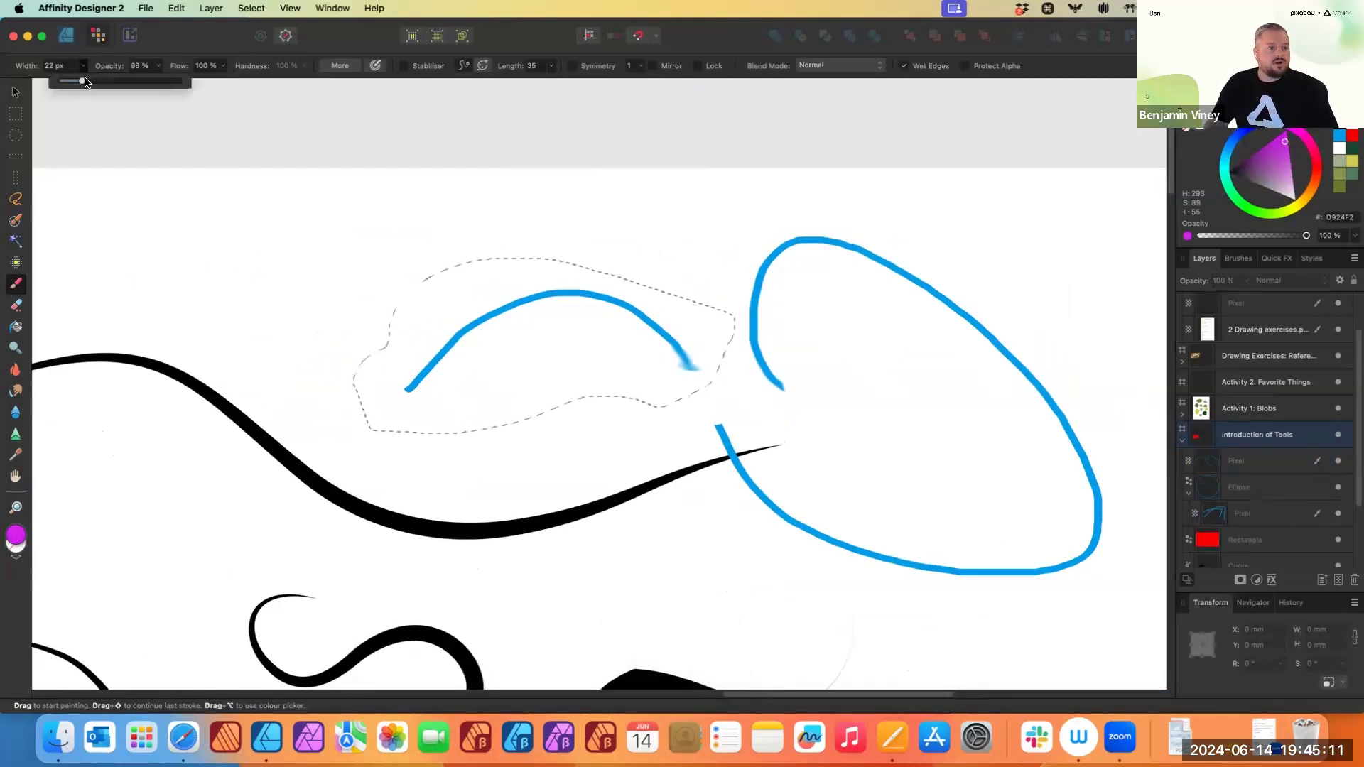
{"action": "left_click", "coordinate": [84, 65]}
{"action": "mouse_move", "coordinate": [82, 81]}
{"action": "left_mouse_down"}
{"action": "mouse_move", "coordinate": [133, 85]}
{"action": "mouse_move", "coordinate": [117, 82]}
{"action": "mouse_move", "coordinate": [162, 68]}
{"action": "mouse_move", "coordinate": [167, 83]}
{"action": "mouse_move", "coordinate": [227, 83]}
{"action": "left_mouse_up"}
- Paint across the freehand selection to fill it with magenta
{"action": "left_click", "coordinate": [159, 66]}
{"action": "left_click", "coordinate": [222, 67]}
{"action": "left_click", "coordinate": [466, 284]}
{"action": "mouse_move", "coordinate": [375, 319]}
{"action": "left_mouse_down"}
{"action": "mouse_move", "coordinate": [551, 261]}
{"action": "mouse_move", "coordinate": [630, 300]}
{"action": "left_mouse_up"}
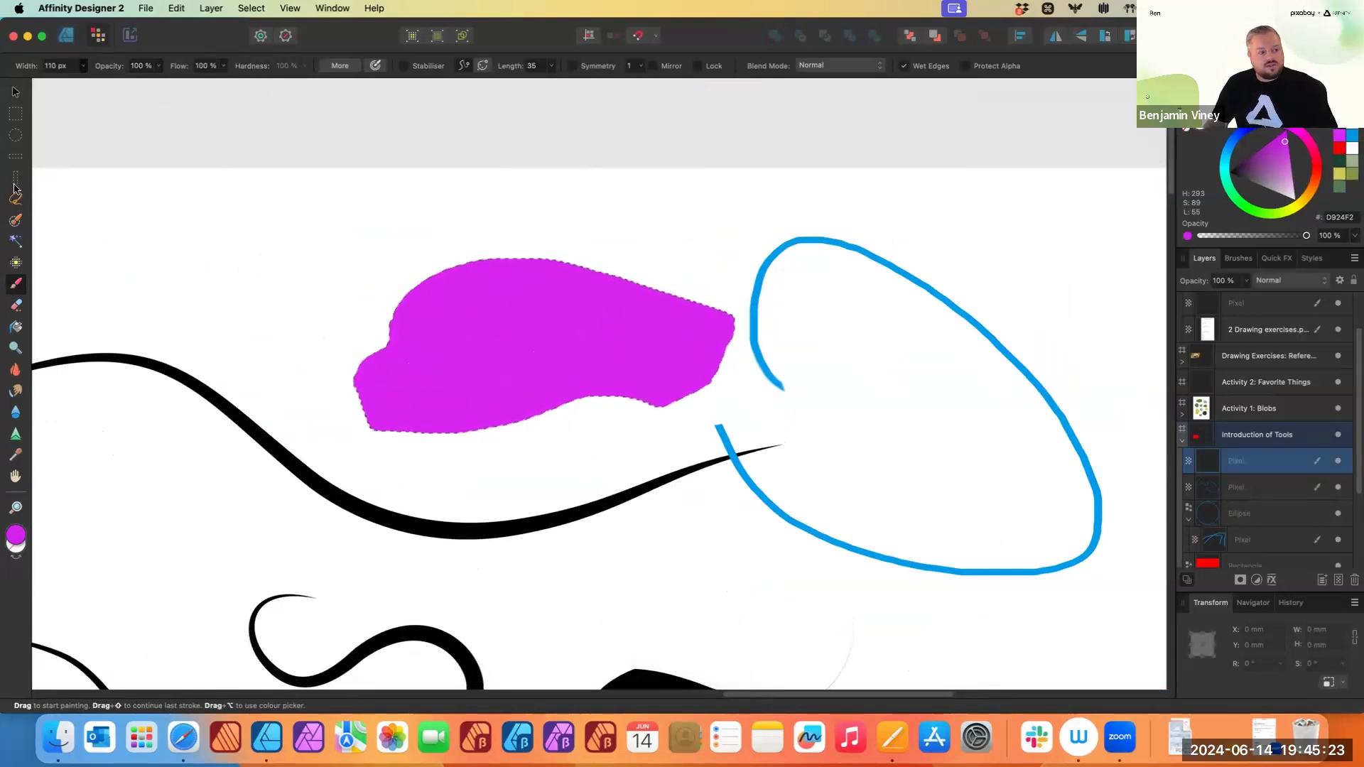
- Draw an elliptical marquee selection and then a rectangular marquee selection near the magenta shape
{"action": "left_click", "coordinate": [16, 135]}
{"action": "left_click_drag", "start_coordinate": [648, 497], "coordinate": [749, 588]}
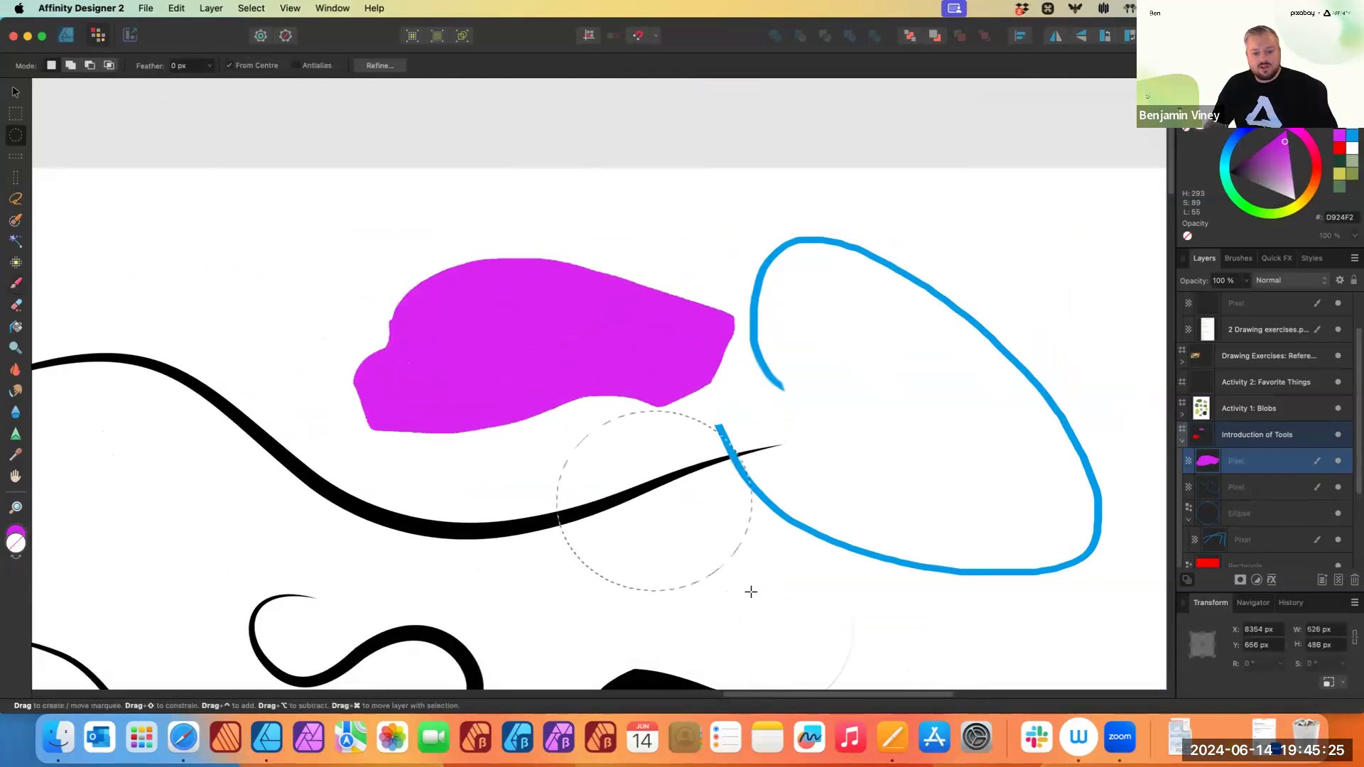
{"action": "left_click", "coordinate": [16, 114]}
{"action": "left_click_drag", "start_coordinate": [239, 218], "coordinate": [566, 313]}
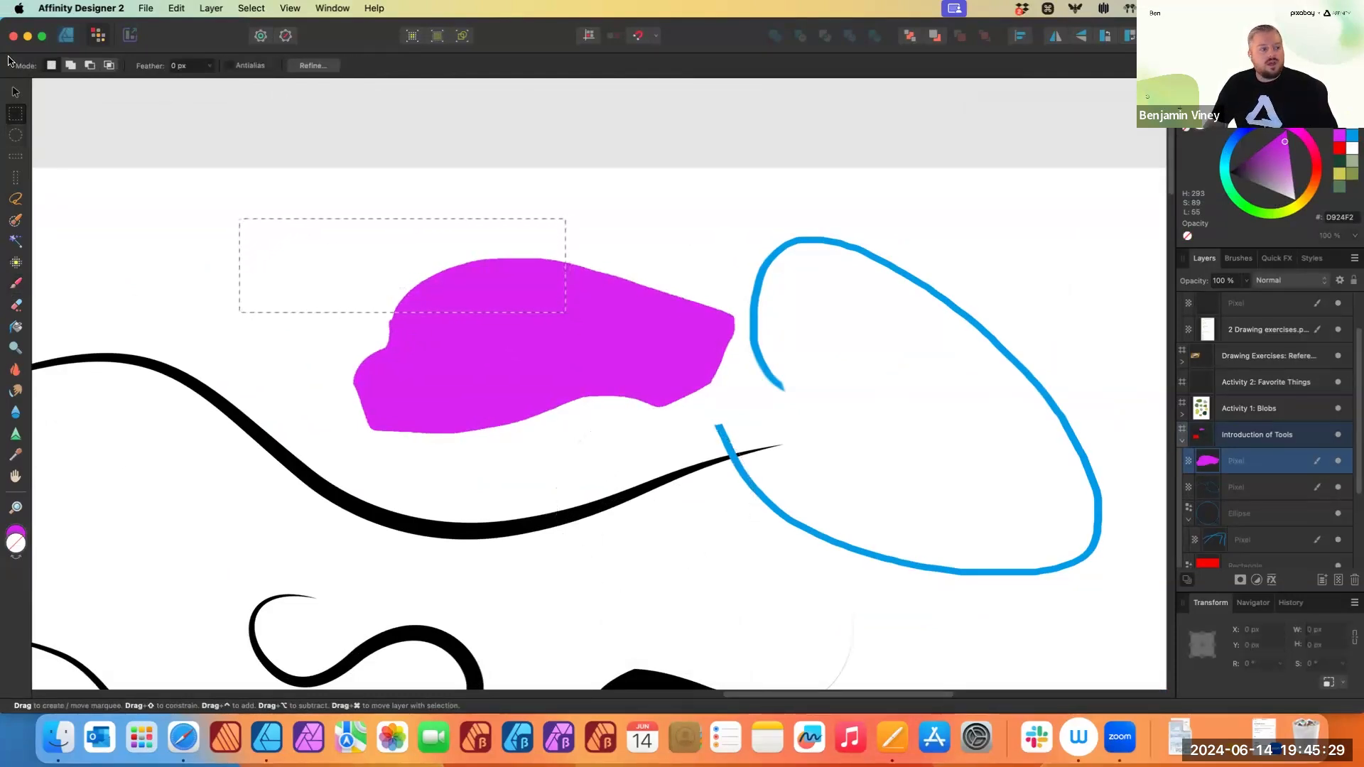
- Make a single-row marquee selection, then another rectangular selection, and deselect
{"action": "left_click", "coordinate": [15, 157]}
{"action": "left_click_drag", "start_coordinate": [261, 238], "coordinate": [325, 258]}
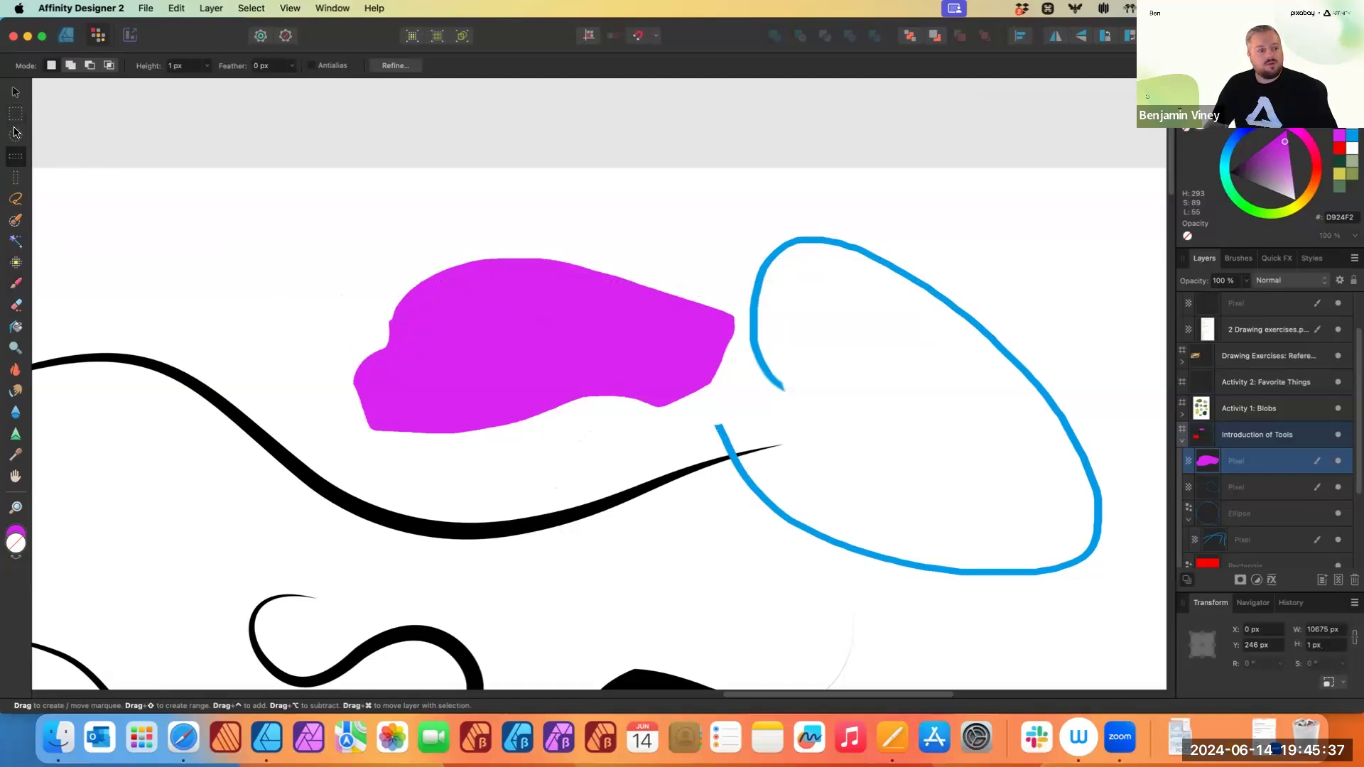
{"action": "left_click", "coordinate": [16, 115]}
{"action": "left_click_drag", "start_coordinate": [215, 239], "coordinate": [466, 370]}
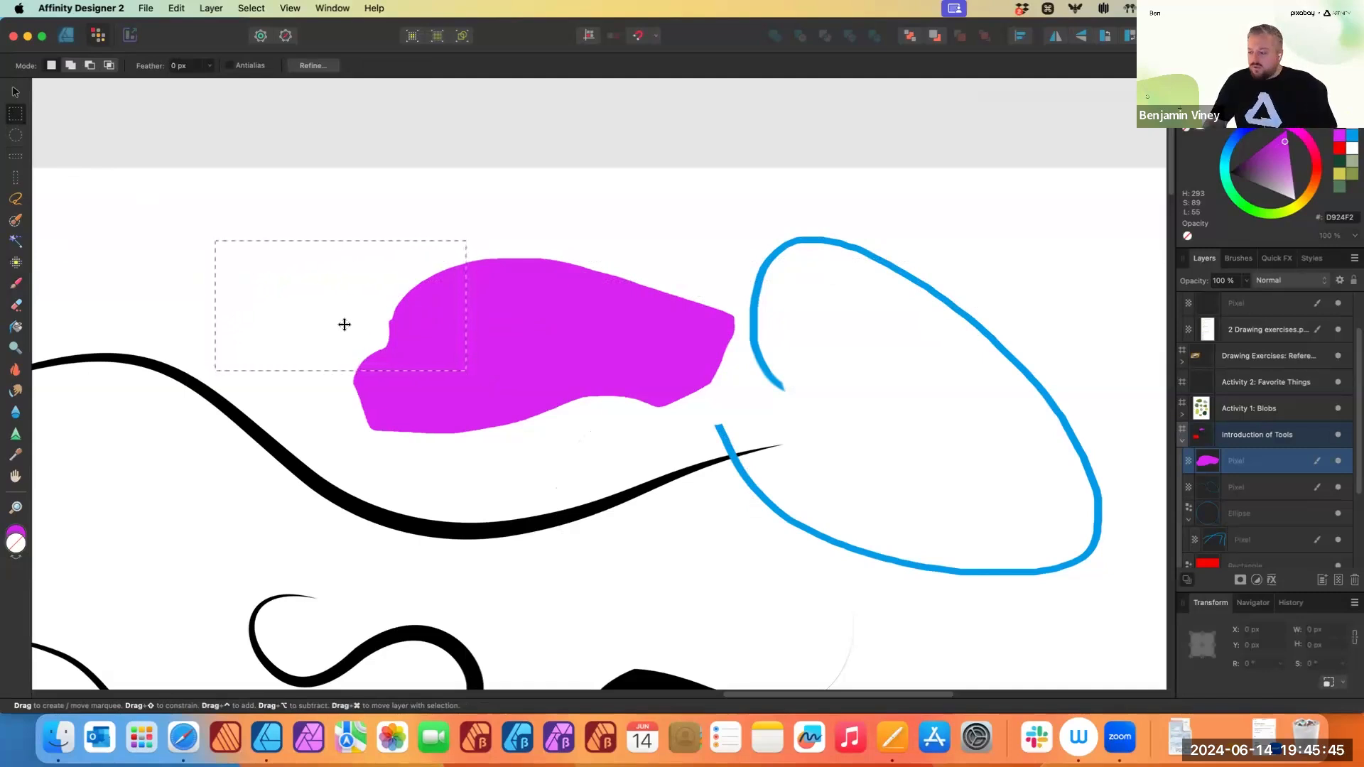
{"action": "key", "text": "Escape"}
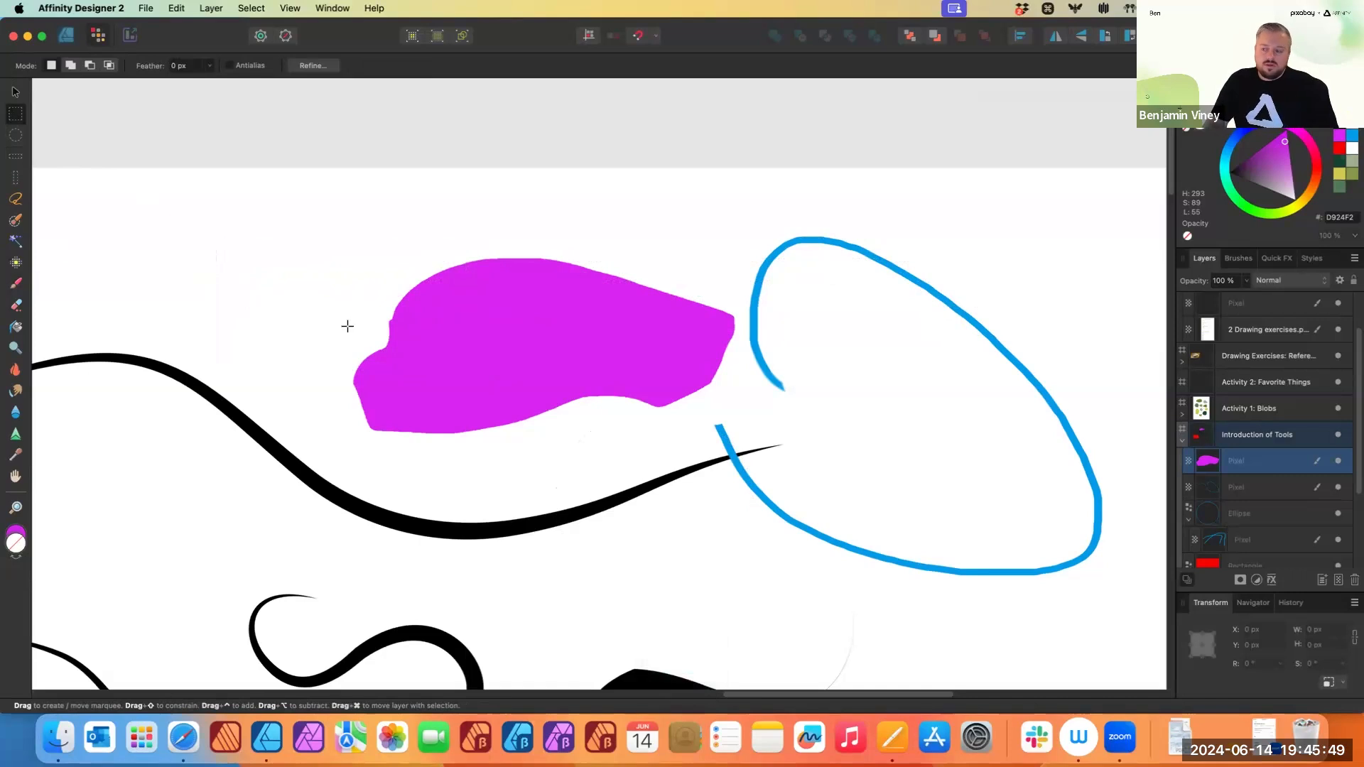
- Marquee-select the whole artboard, delete the magenta painting from its pixel layer and deselect
{"action": "scroll", "coordinate": [345, 302], "scroll_direction": "down", "scroll_amount": 5}
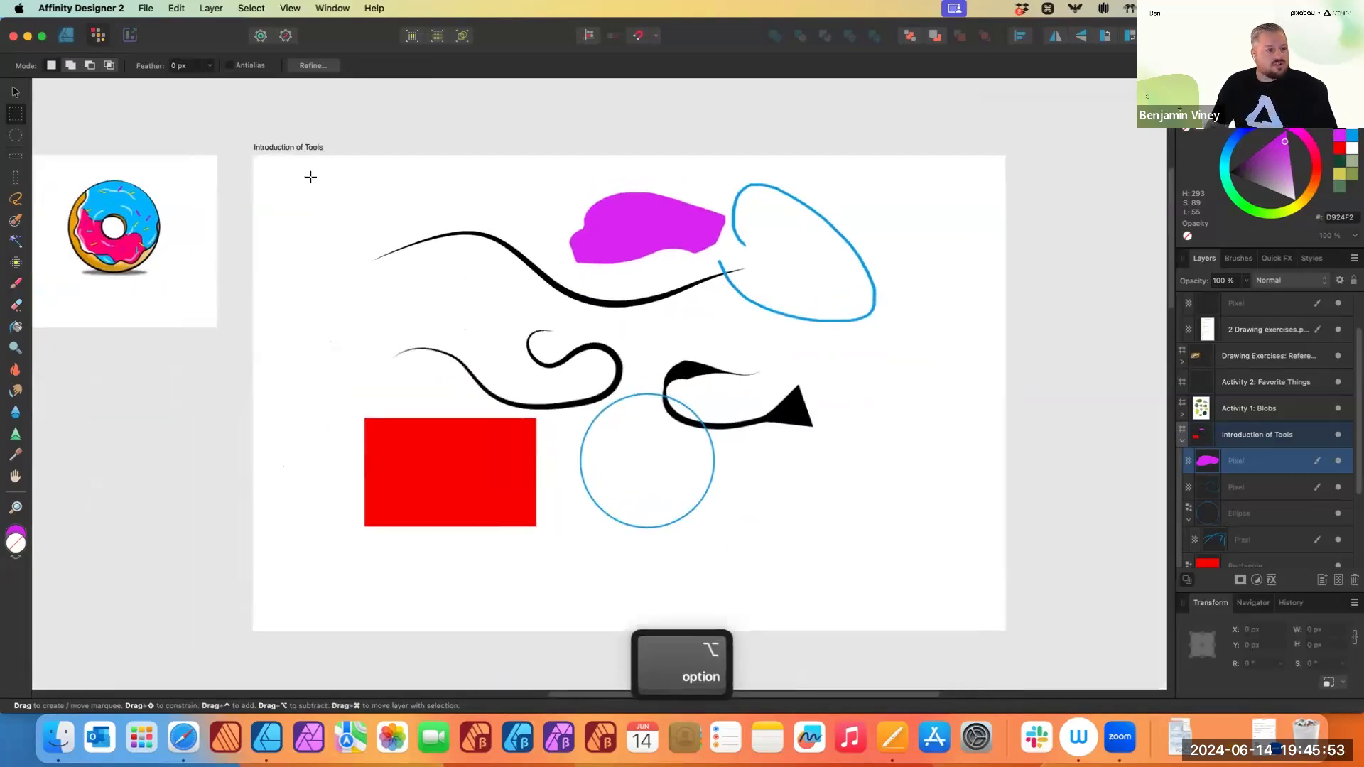
{"action": "left_click_drag", "start_coordinate": [278, 171], "coordinate": [983, 600]}
{"action": "key", "text": "BackSpace"}
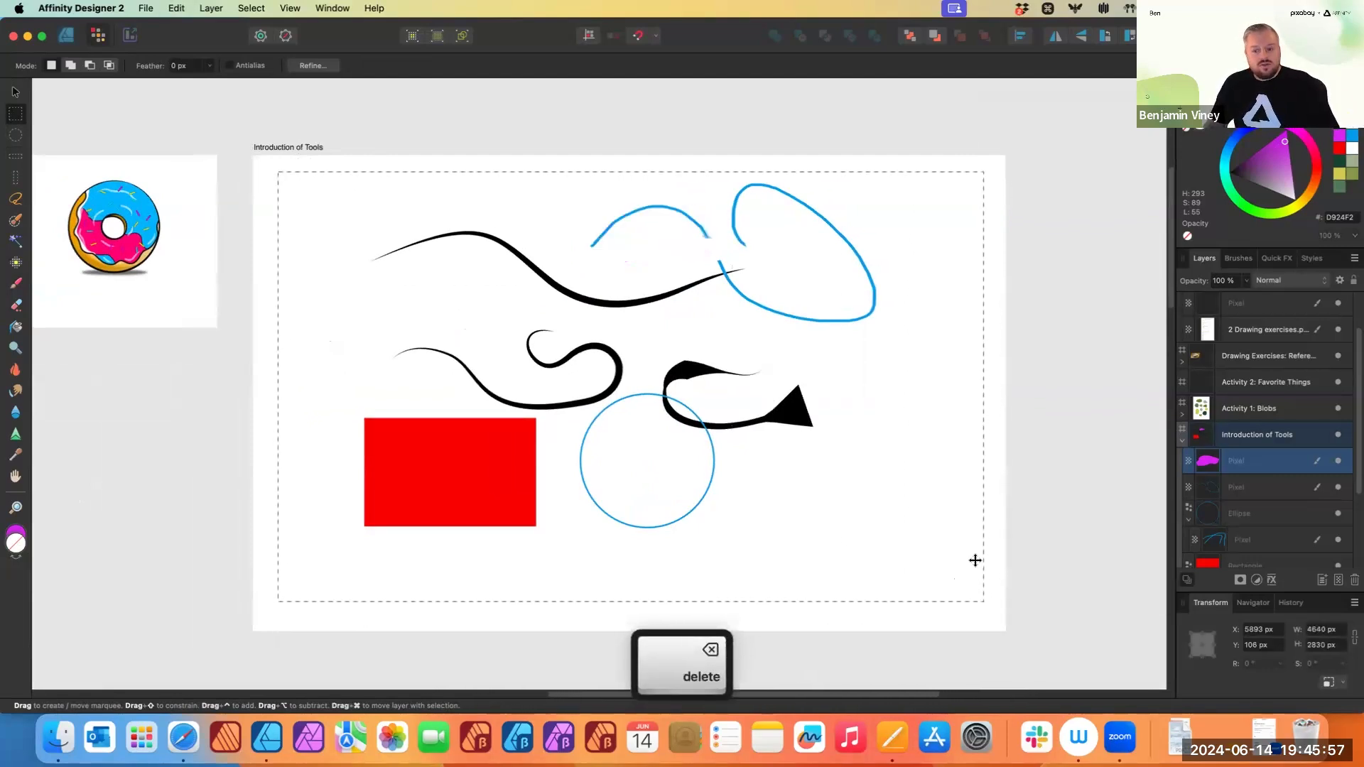
{"action": "left_click", "coordinate": [904, 432]}
{"action": "key", "text": "Escape"}
- Select all drawings on the Introduction of Tools artboard and delete them
{"action": "left_click", "coordinate": [15, 91]}
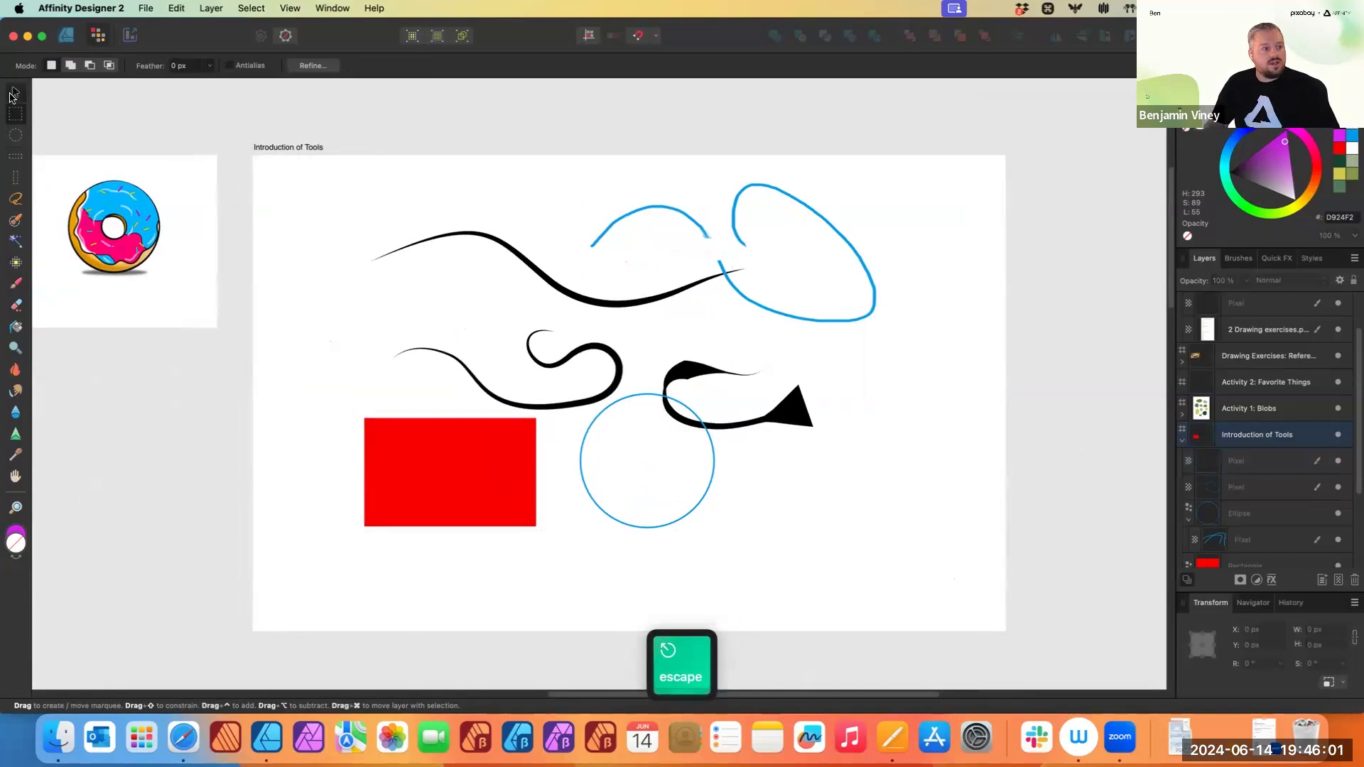
{"action": "left_click_drag", "start_coordinate": [271, 161], "coordinate": [927, 569]}
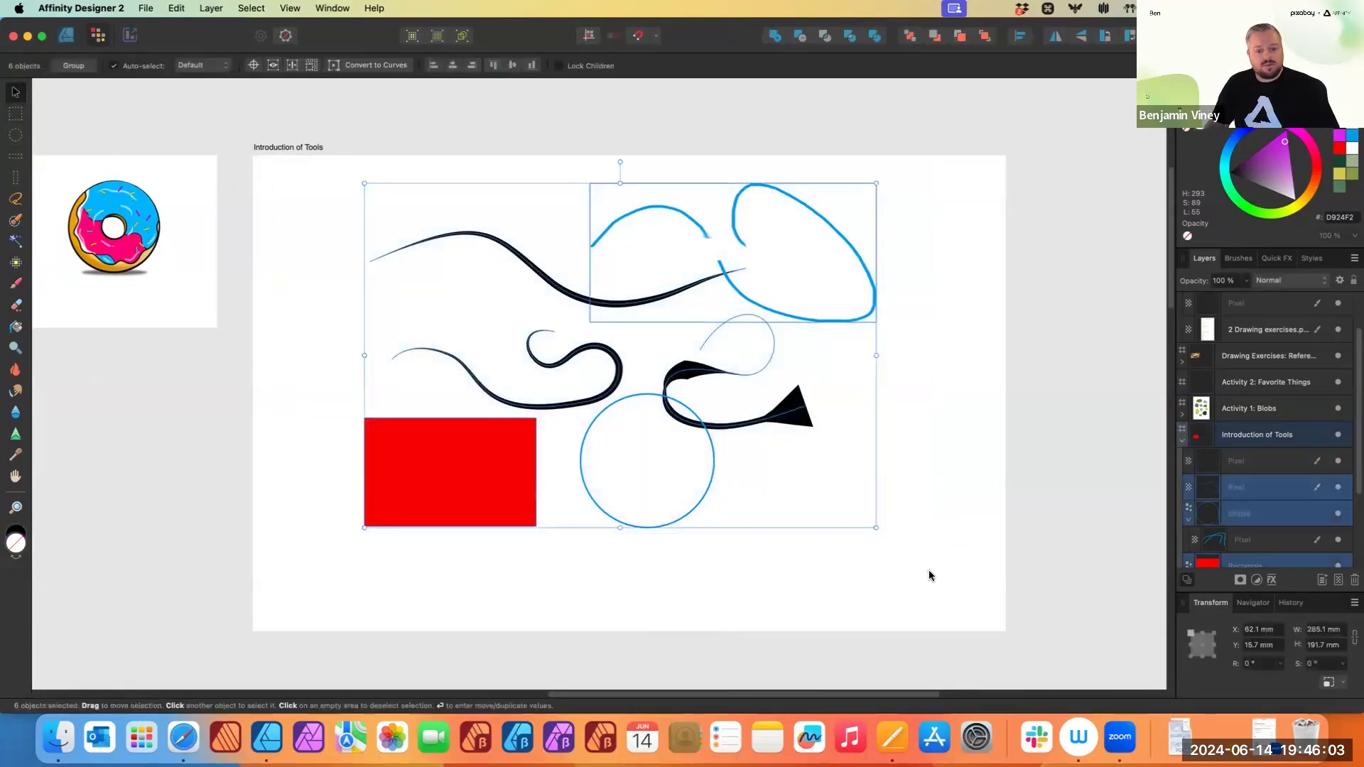
{"action": "key", "text": "BackSpace"}
- Examine the cupcake and donut illustrations on the Example artboard
{"action": "scroll", "coordinate": [692, 497], "scroll_direction": "left", "scroll_amount": 2}
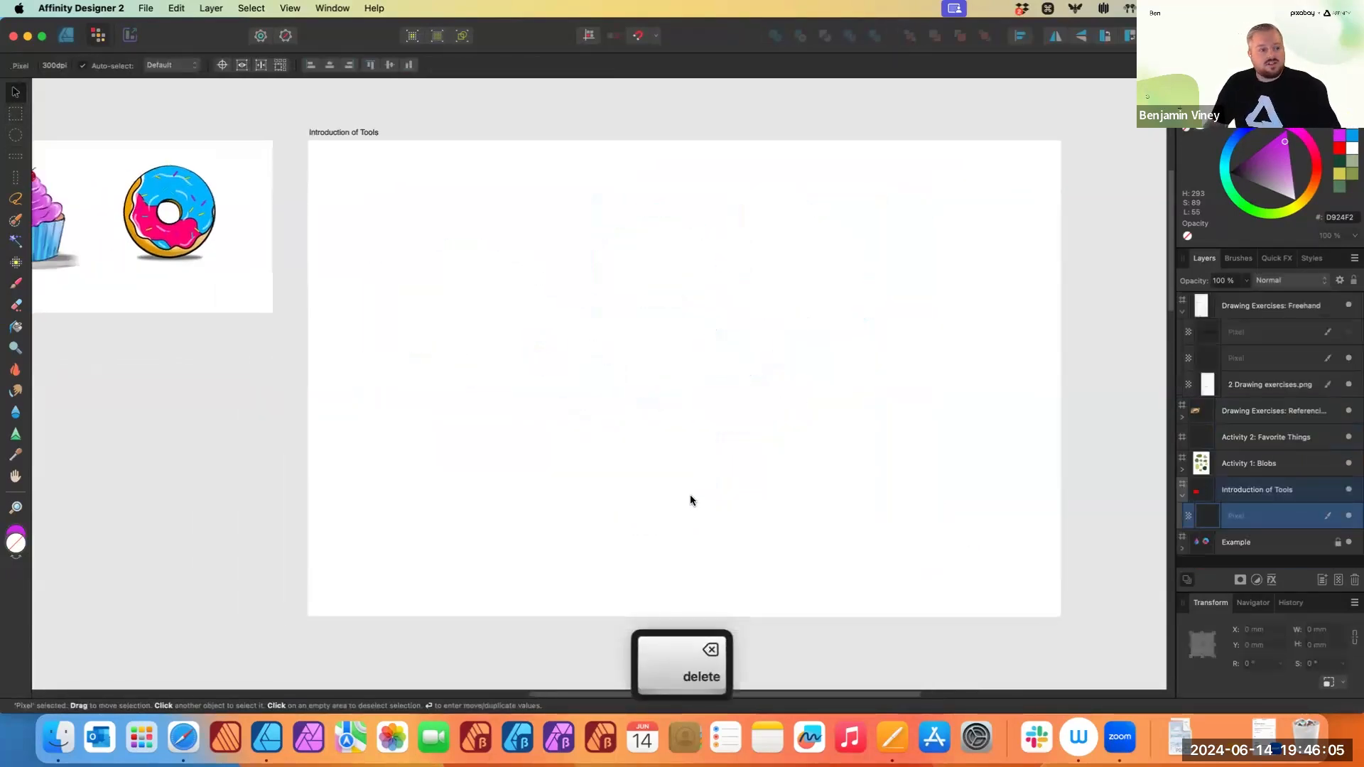
{"action": "scroll", "coordinate": [667, 500], "scroll_direction": "left", "scroll_amount": 1}
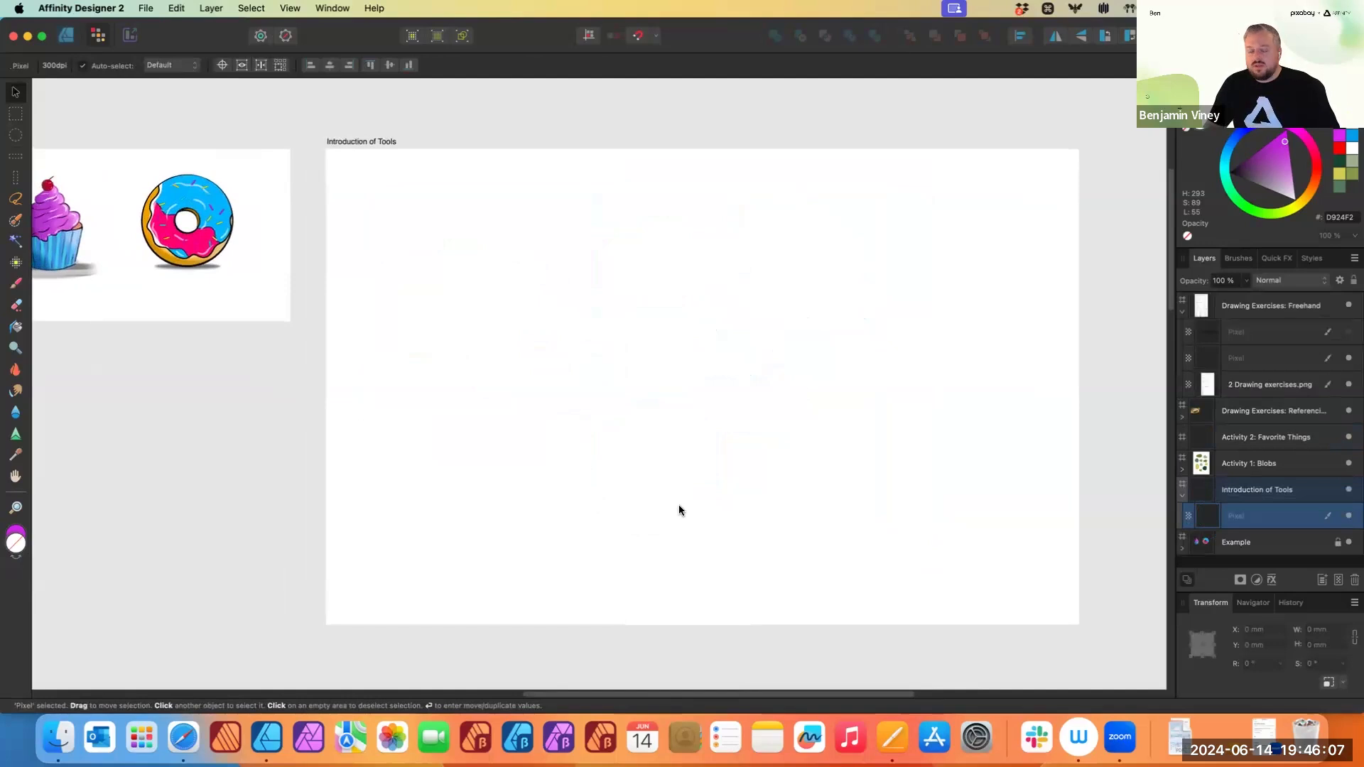
{"action": "scroll", "coordinate": [682, 476], "scroll_direction": "left", "scroll_amount": 4}
{"action": "scroll", "coordinate": [682, 475], "scroll_direction": "up", "scroll_amount": 1}
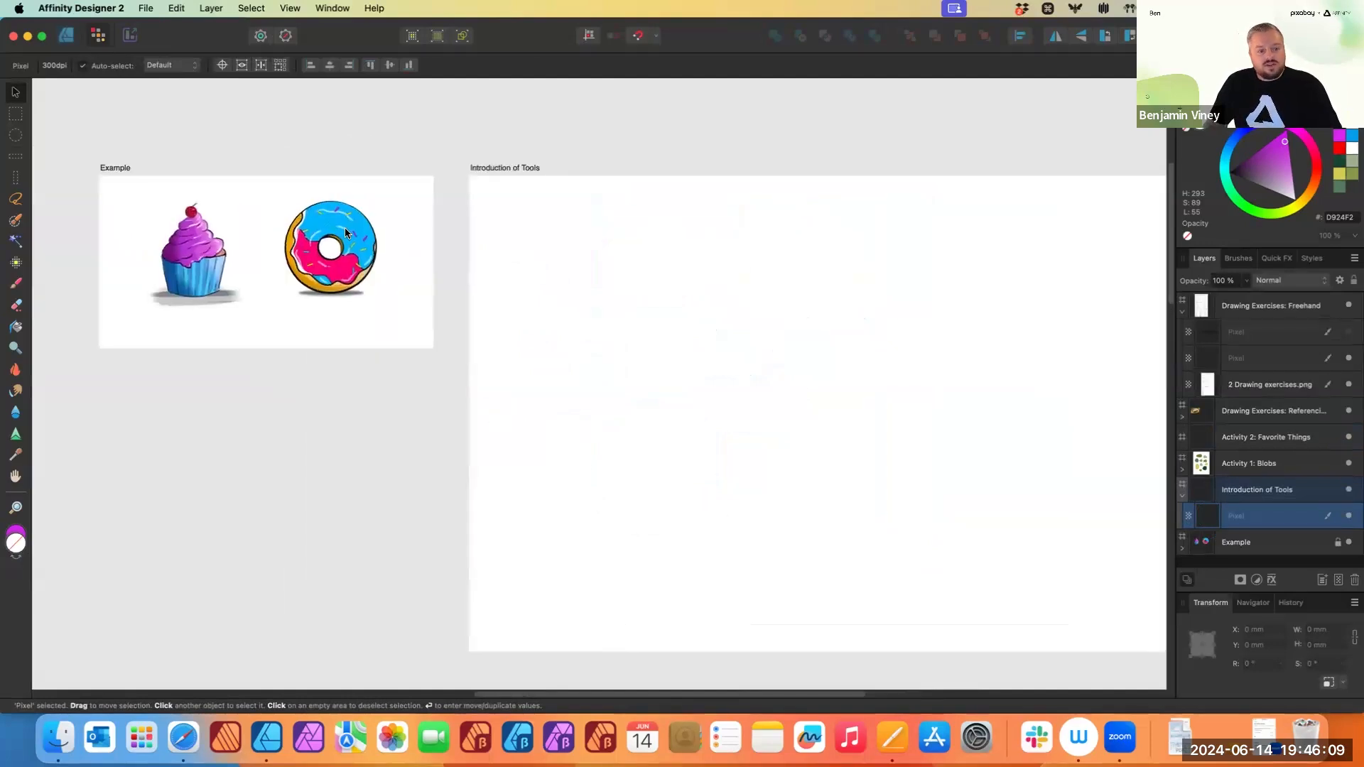
{"action": "scroll", "coordinate": [319, 248], "scroll_direction": "up", "scroll_amount": 5}
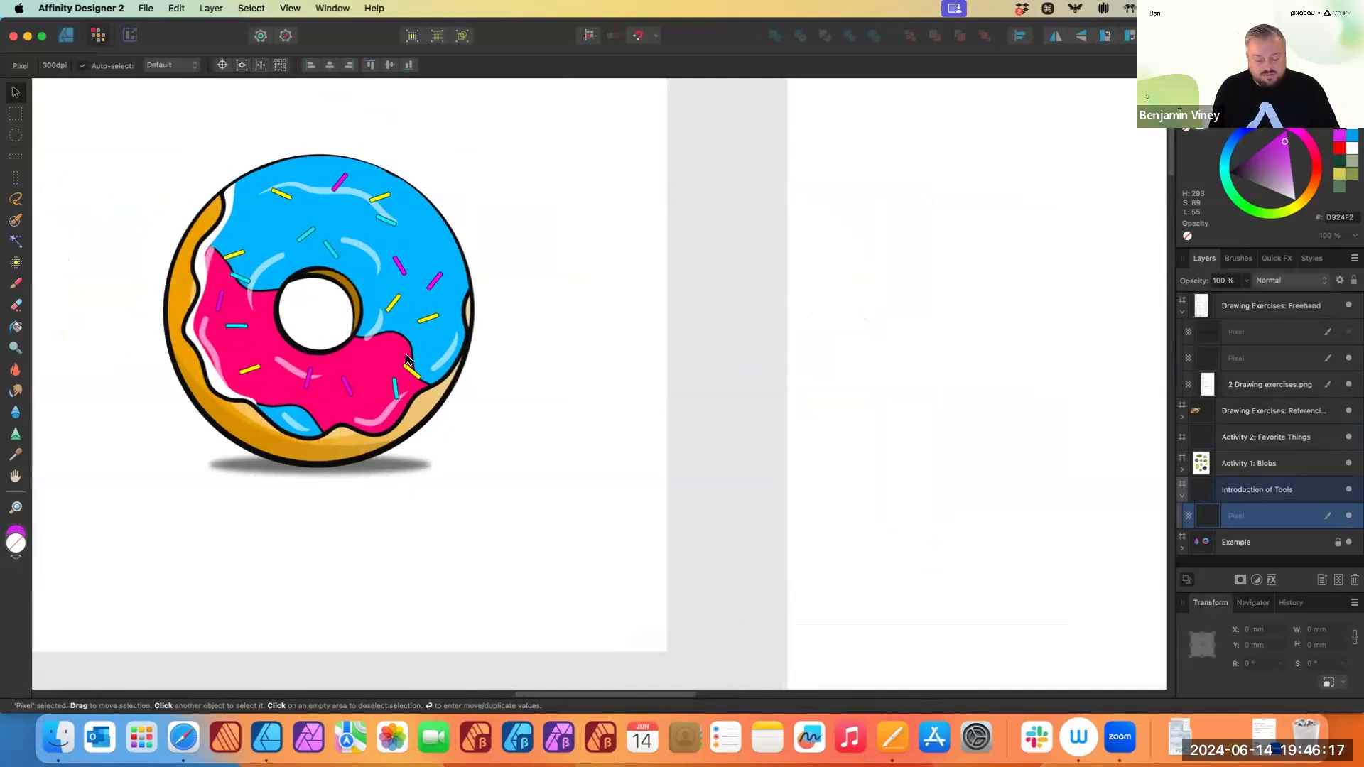
{"action": "scroll", "coordinate": [630, 263], "scroll_direction": "down", "scroll_amount": 5}
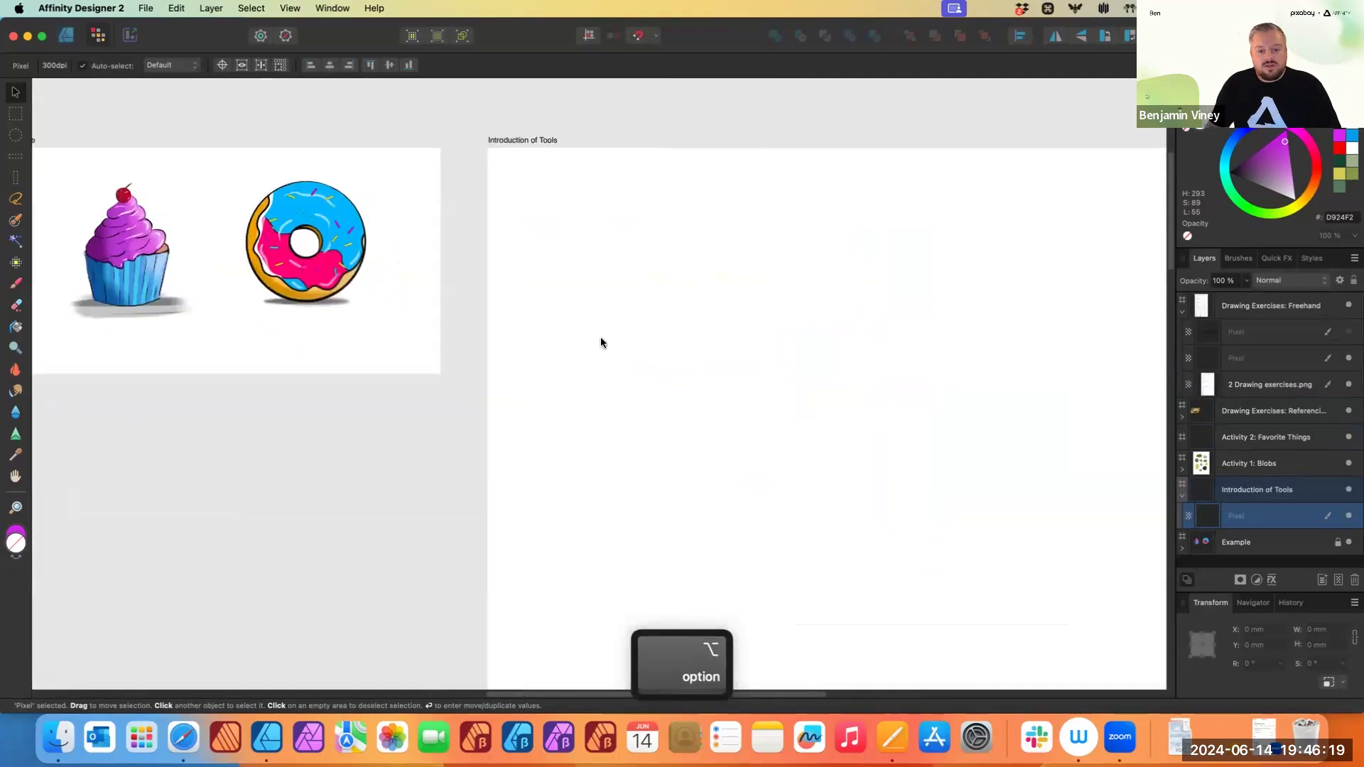
{"action": "scroll", "coordinate": [631, 368], "scroll_direction": "right", "scroll_amount": 5}
{"action": "left_click", "coordinate": [475, 118]}
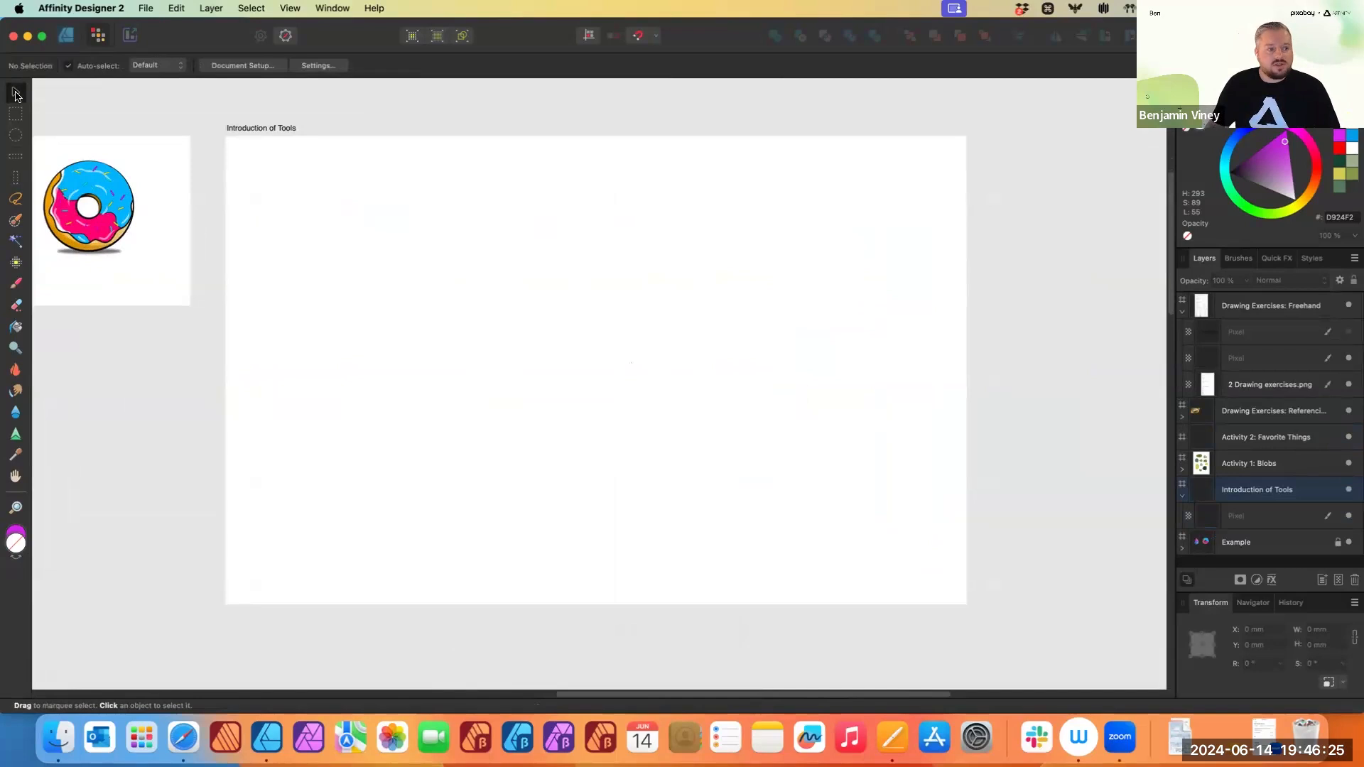
- Switch to the Designer persona
{"action": "left_click_drag", "start_coordinate": [218, 111], "coordinate": [1043, 618]}
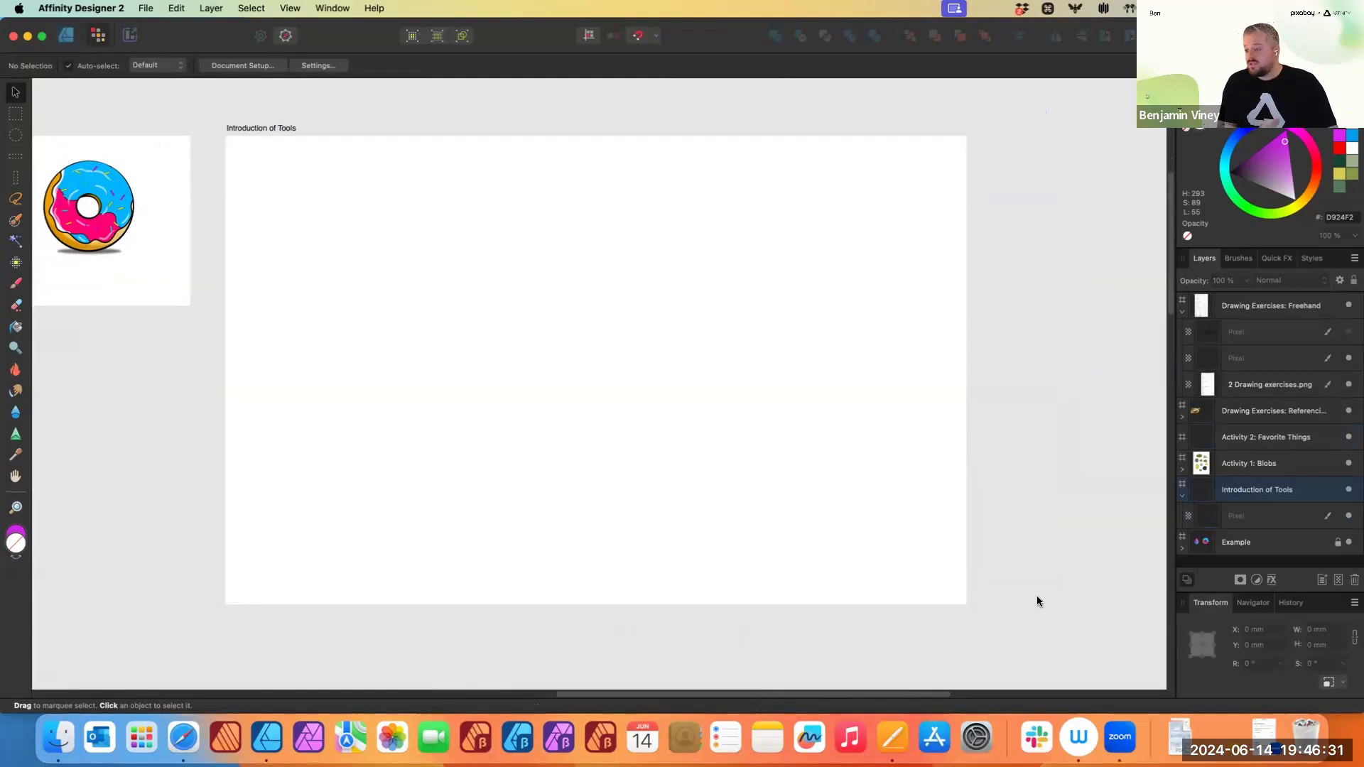
{"action": "scroll", "coordinate": [697, 494], "scroll_direction": "down", "scroll_amount": 5}
{"action": "scroll", "coordinate": [734, 436], "scroll_direction": "right", "scroll_amount": 3}
{"action": "scroll", "coordinate": [710, 412], "scroll_direction": "down", "scroll_amount": 2}
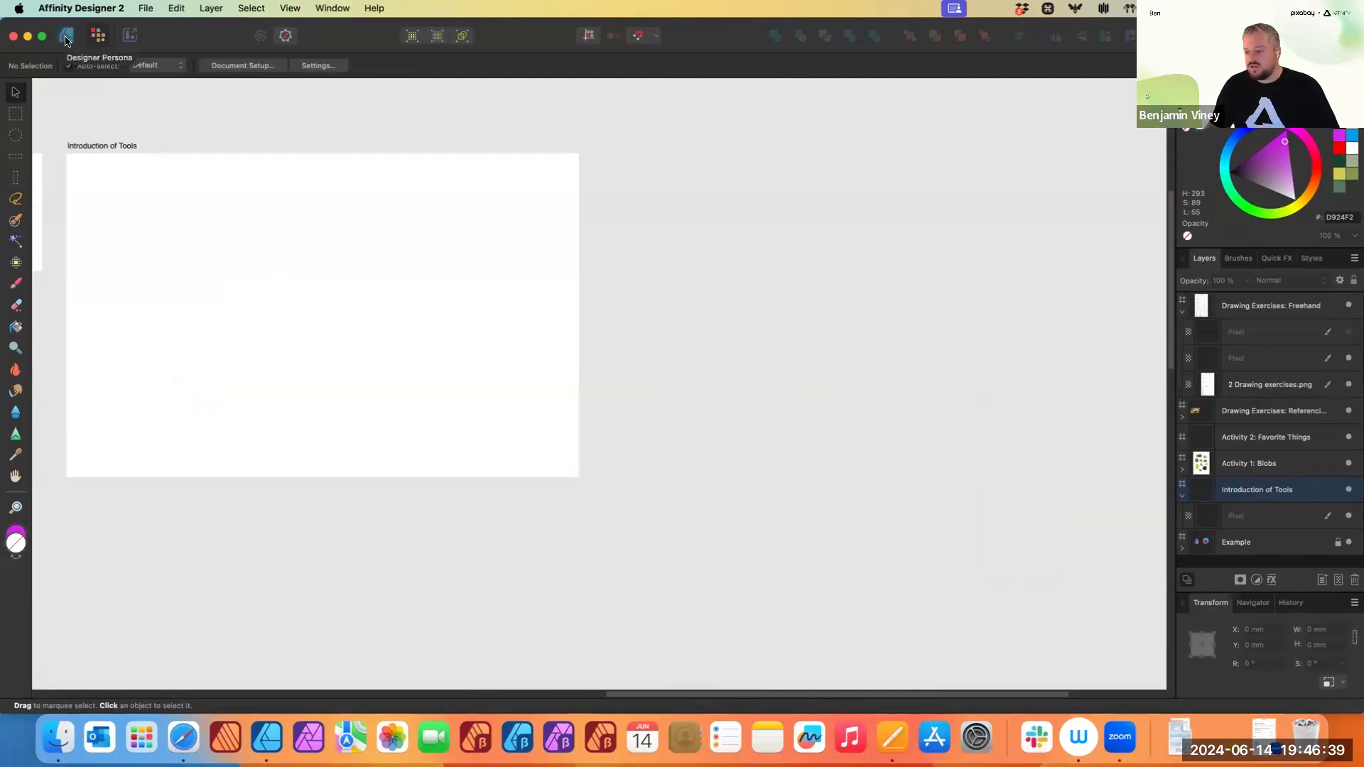
{"action": "left_click", "coordinate": [66, 41]}
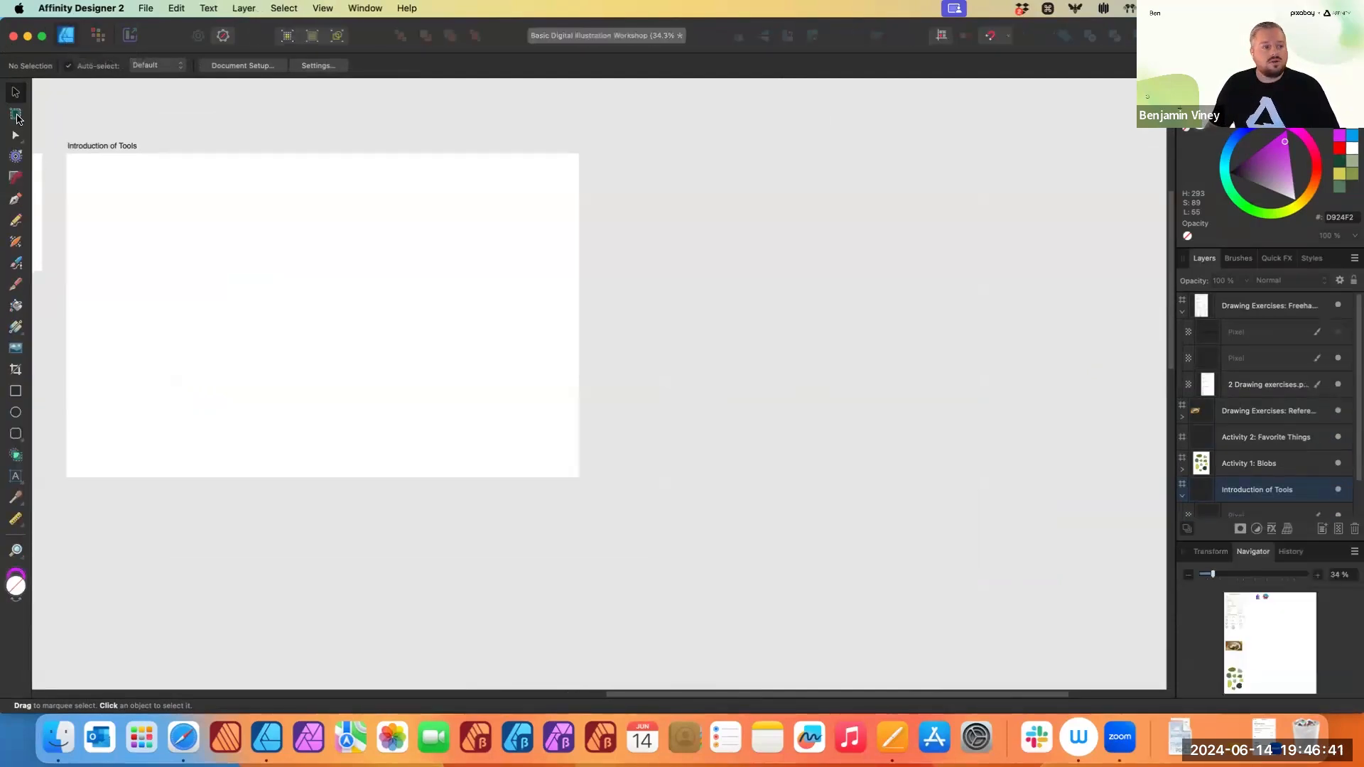
- Insert a new artboard next to Introduction of Tools with the Artboard tool, then delete it
{"action": "left_click", "coordinate": [17, 116]}
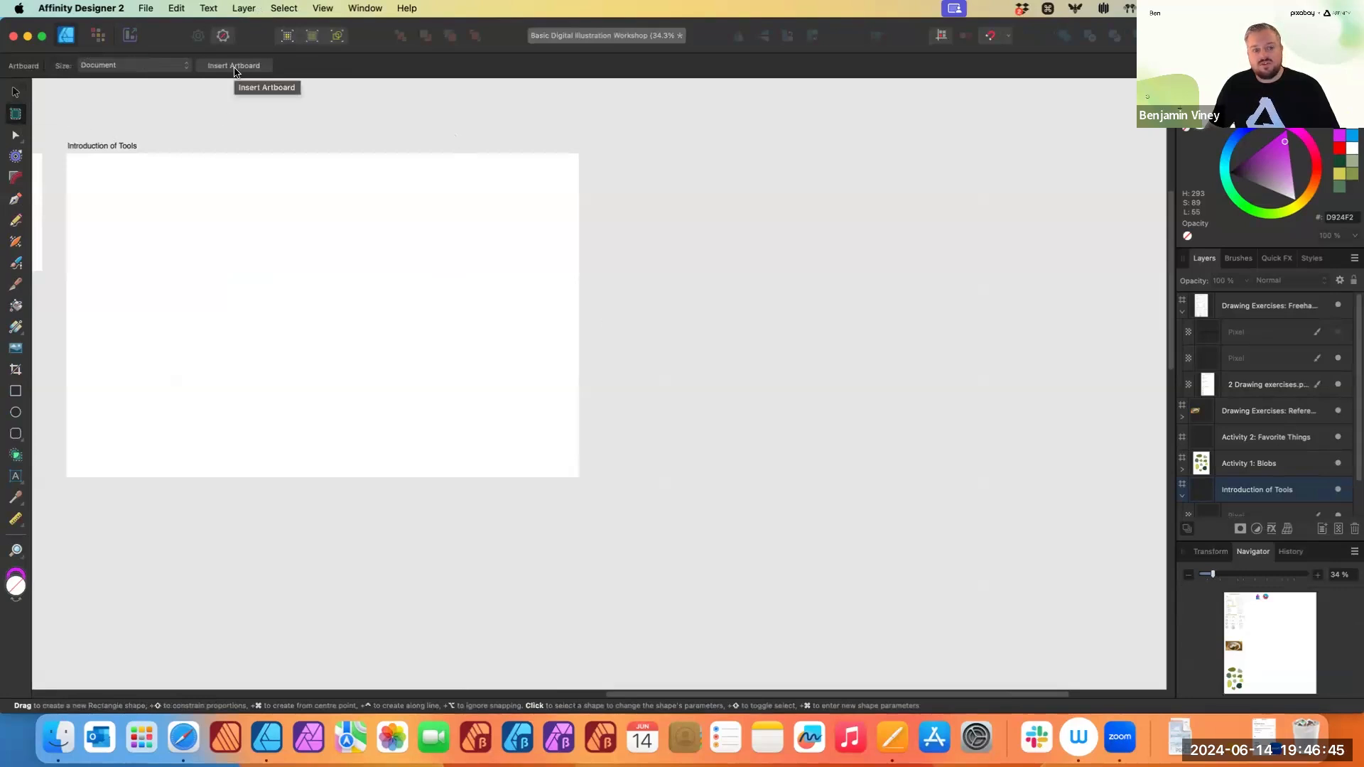
{"action": "left_click", "coordinate": [324, 235]}
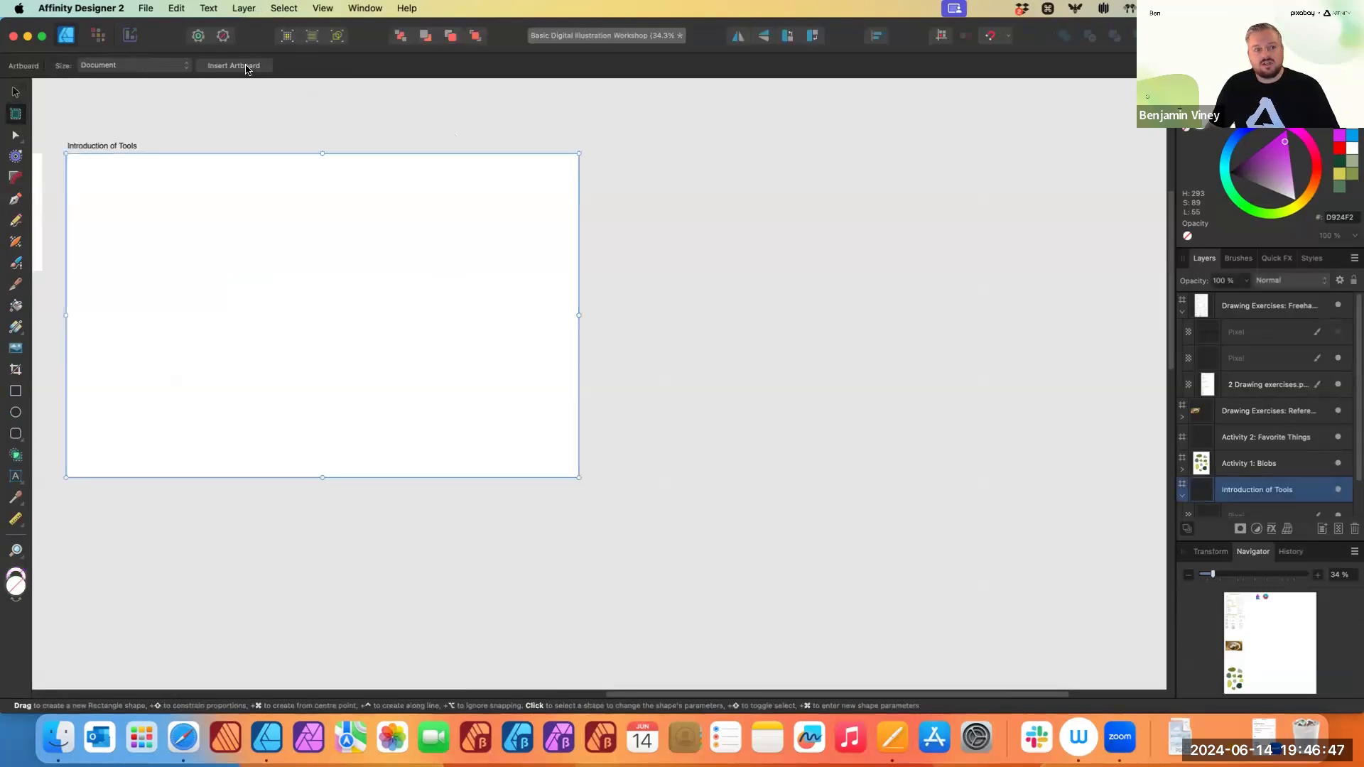
{"action": "left_click", "coordinate": [247, 66]}
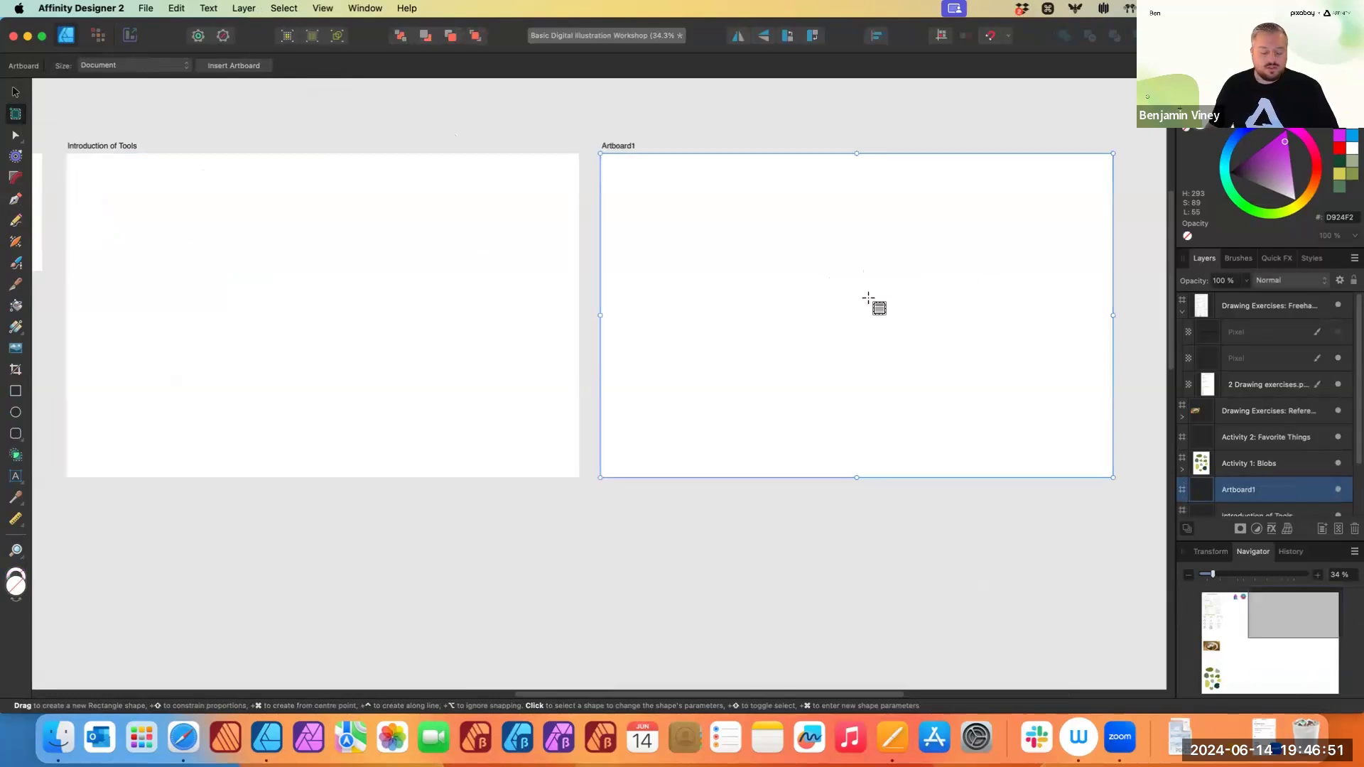
{"action": "key", "text": "BackSpace"}
- Pick the Ellipse tool and set its stroke colour to black and stroke width to 3 pt
{"action": "scroll", "coordinate": [406, 215], "scroll_direction": "left", "scroll_amount": 5}
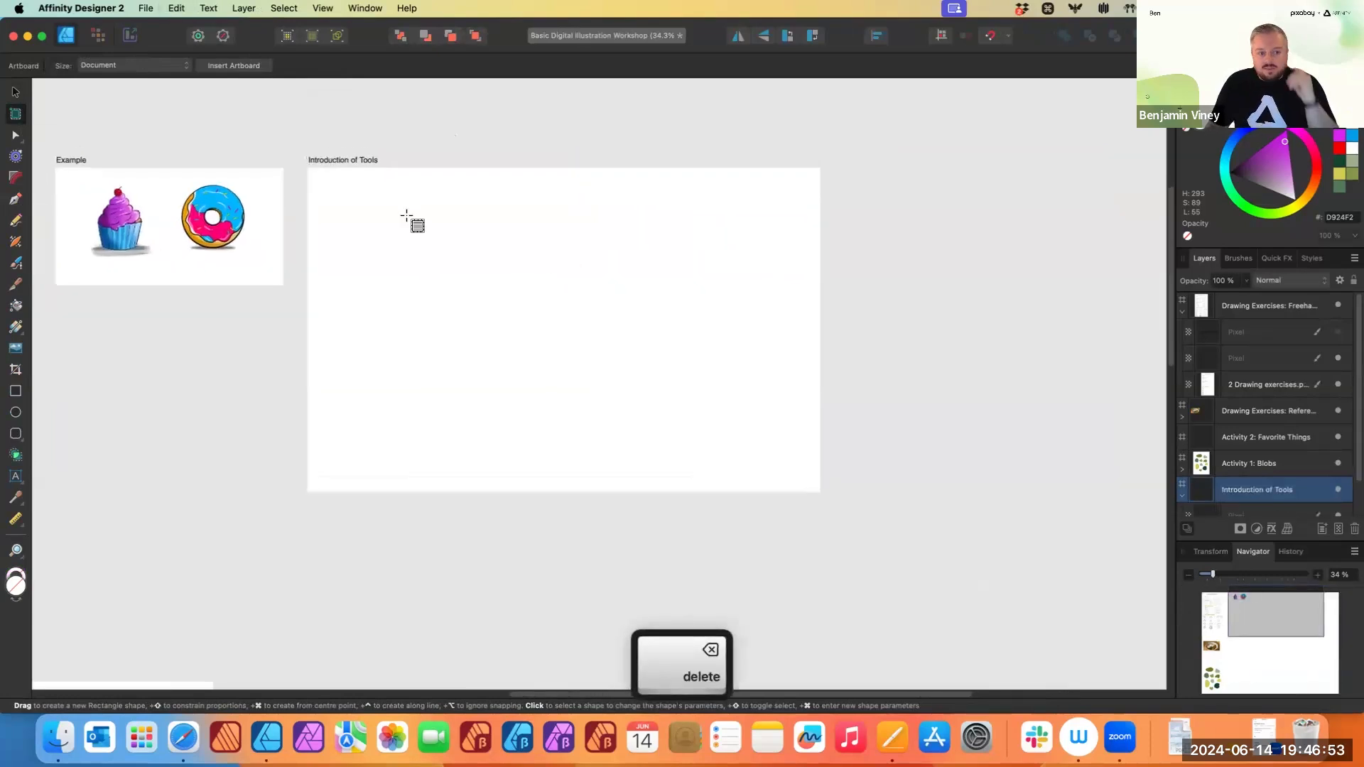
{"action": "scroll", "coordinate": [572, 292], "scroll_direction": "left", "scroll_amount": 3}
{"action": "scroll", "coordinate": [545, 286], "scroll_direction": "up", "scroll_amount": 3}
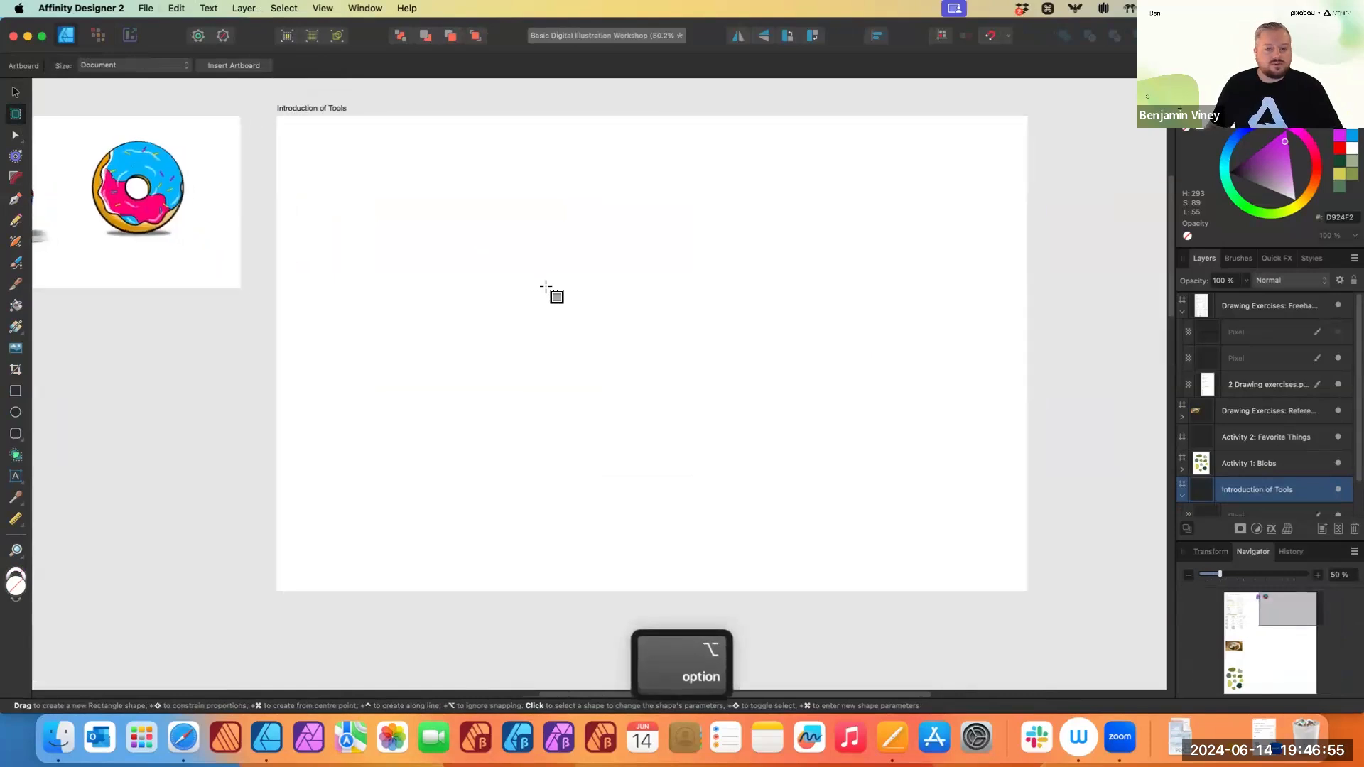
{"action": "scroll", "coordinate": [545, 286], "scroll_direction": "right", "scroll_amount": 1}
{"action": "left_click", "coordinate": [10, 90]}
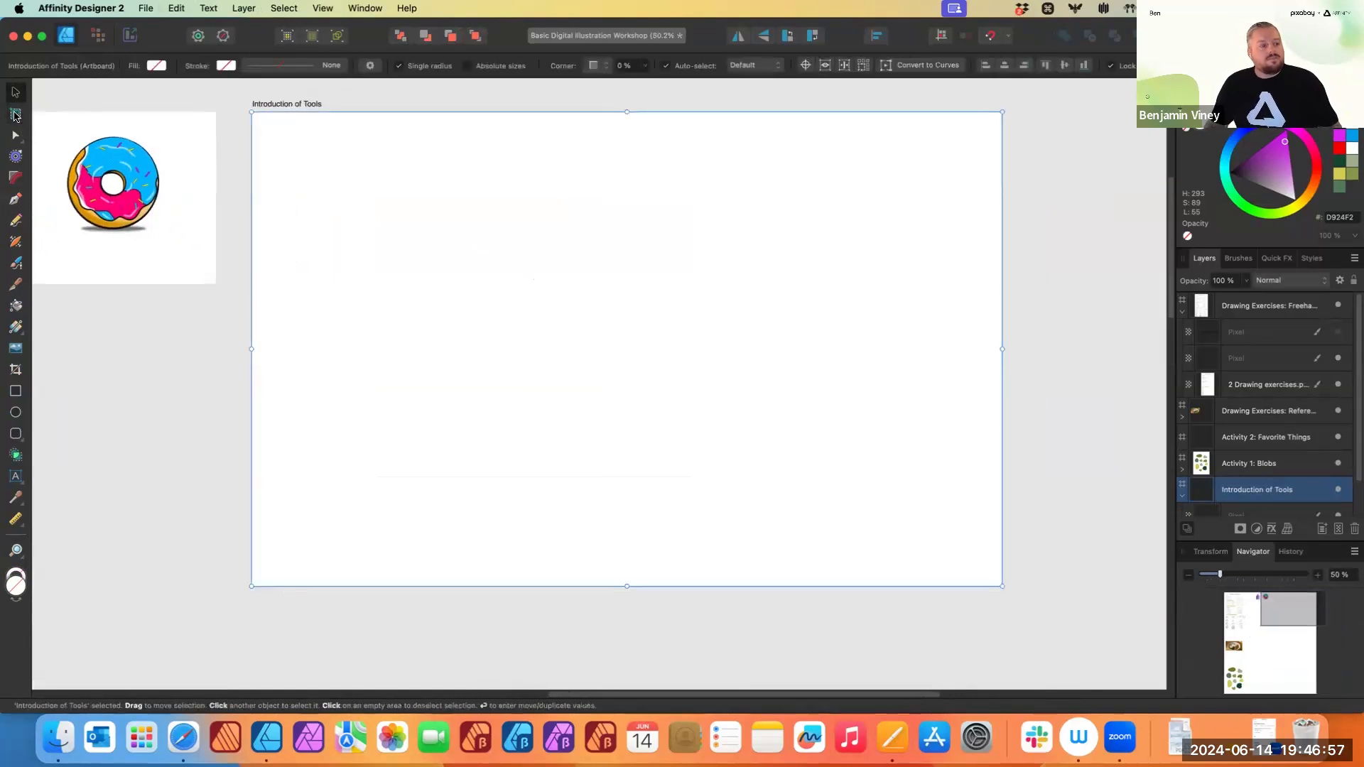
{"action": "scroll", "coordinate": [454, 294], "scroll_direction": "left", "scroll_amount": 3}
{"action": "scroll", "coordinate": [454, 294], "scroll_direction": "up", "scroll_amount": 1}
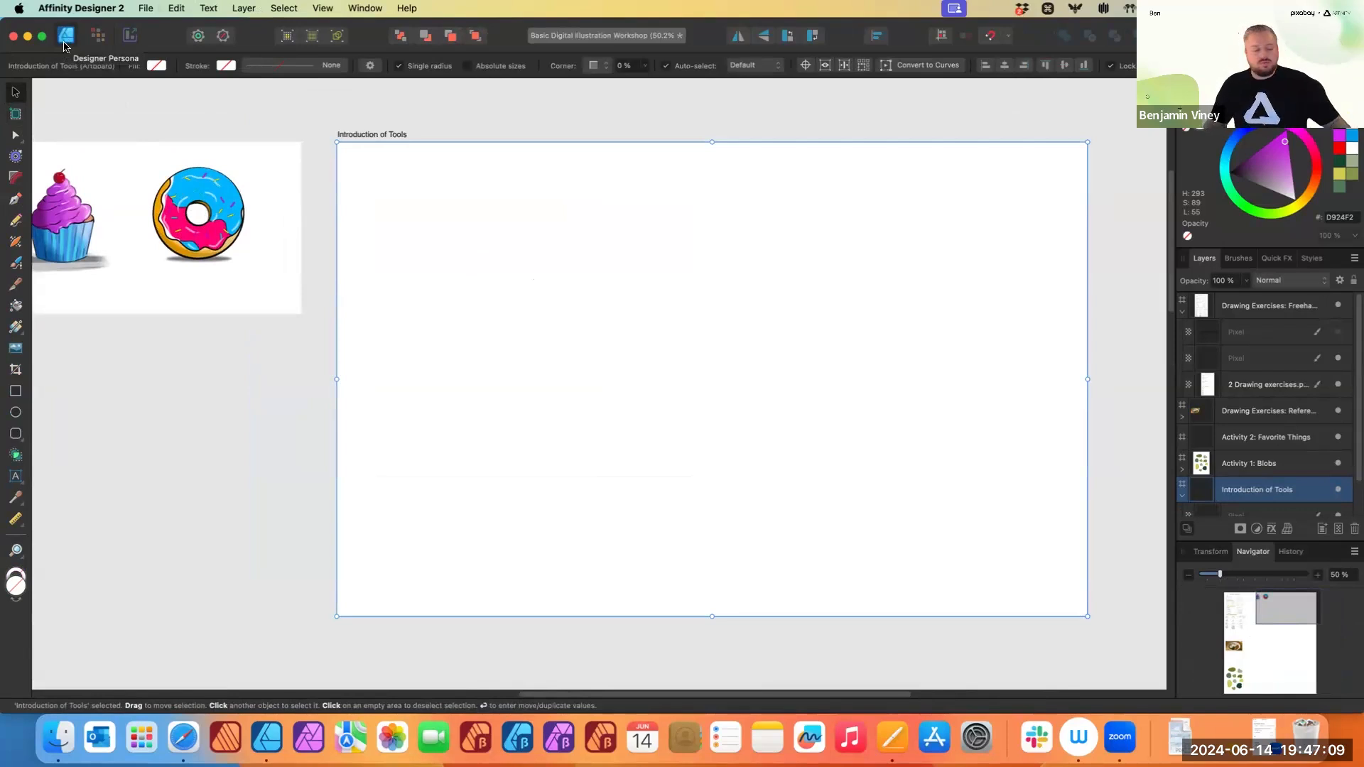
{"action": "left_click", "coordinate": [14, 414]}
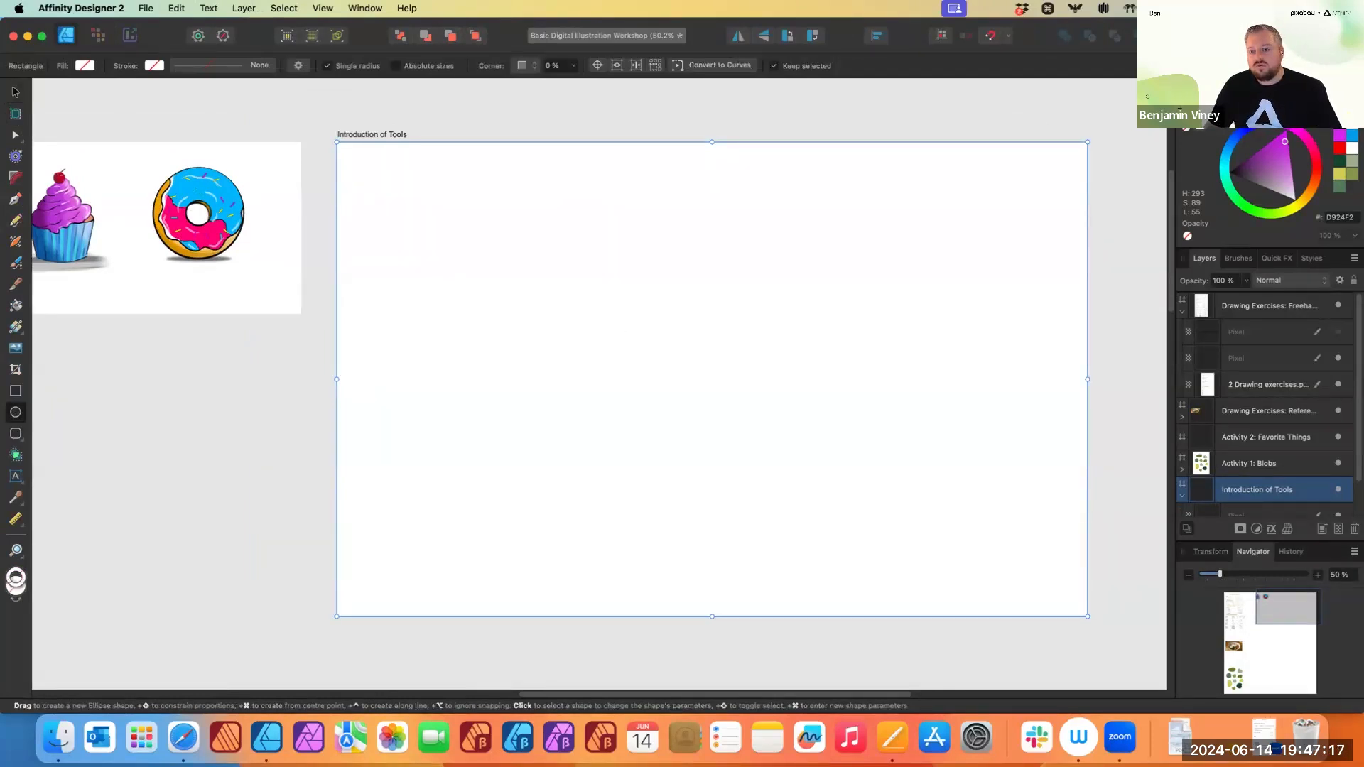
{"action": "left_click_drag", "start_coordinate": [1272, 152], "coordinate": [1191, 180]}
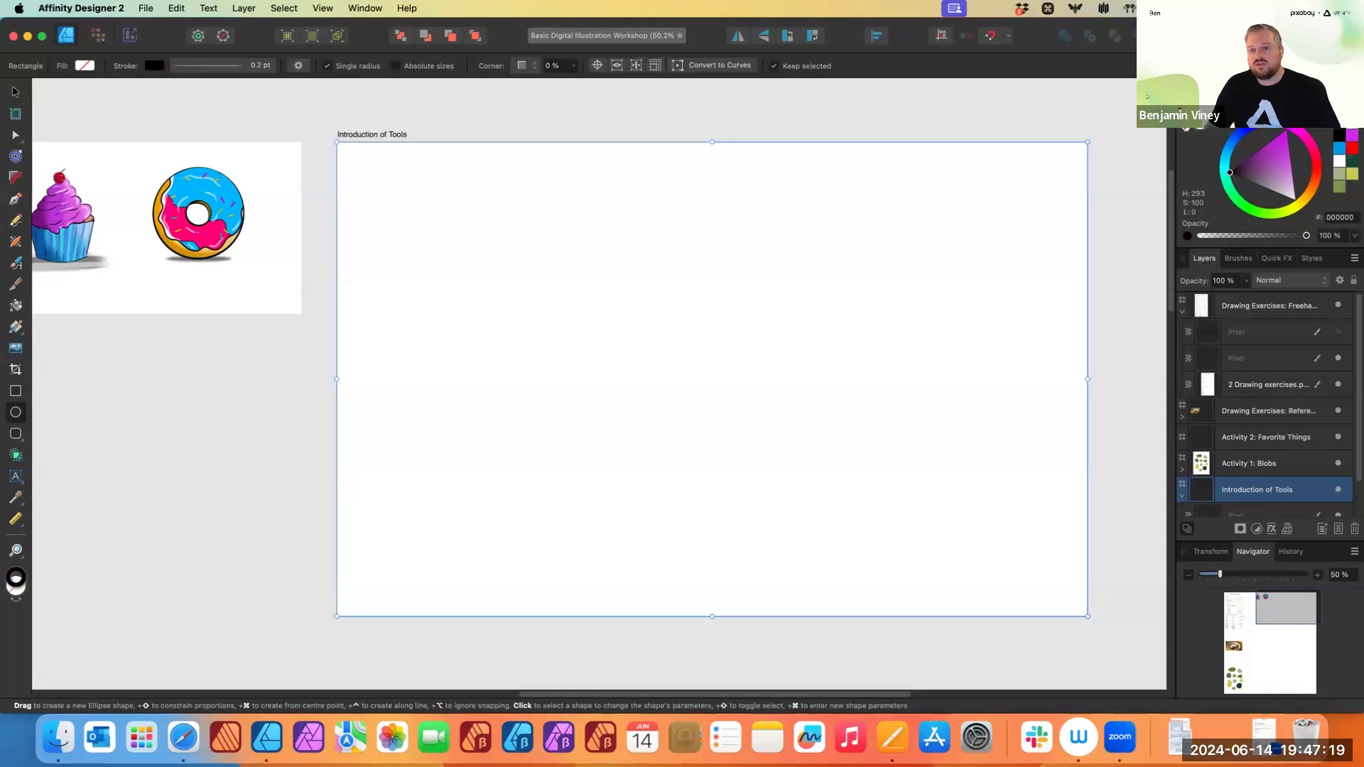
{"action": "left_click", "coordinate": [1271, 93]}
{"action": "left_click_drag", "start_coordinate": [1215, 134], "coordinate": [1241, 137]}
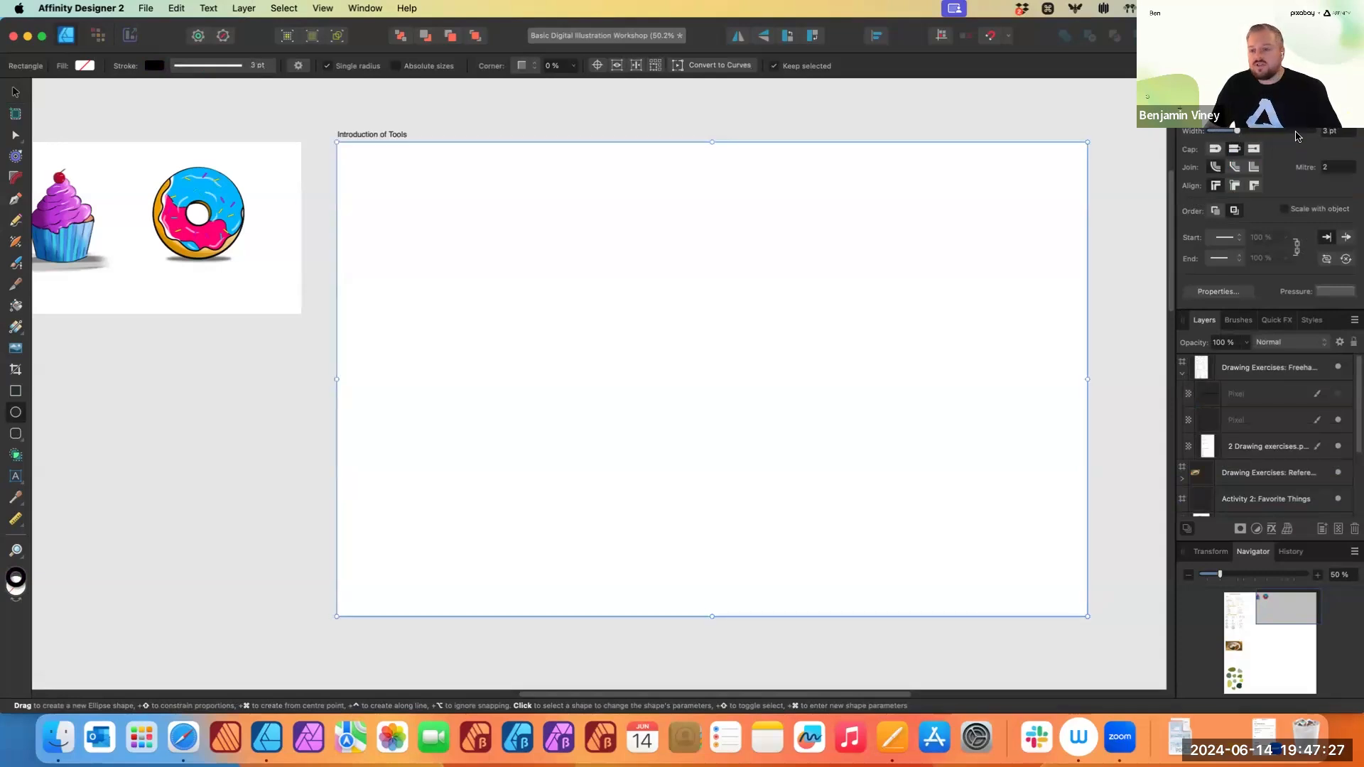
- Inspect the stroke width settings for the Ellipse tool
{"action": "left_click", "coordinate": [1201, 87]}
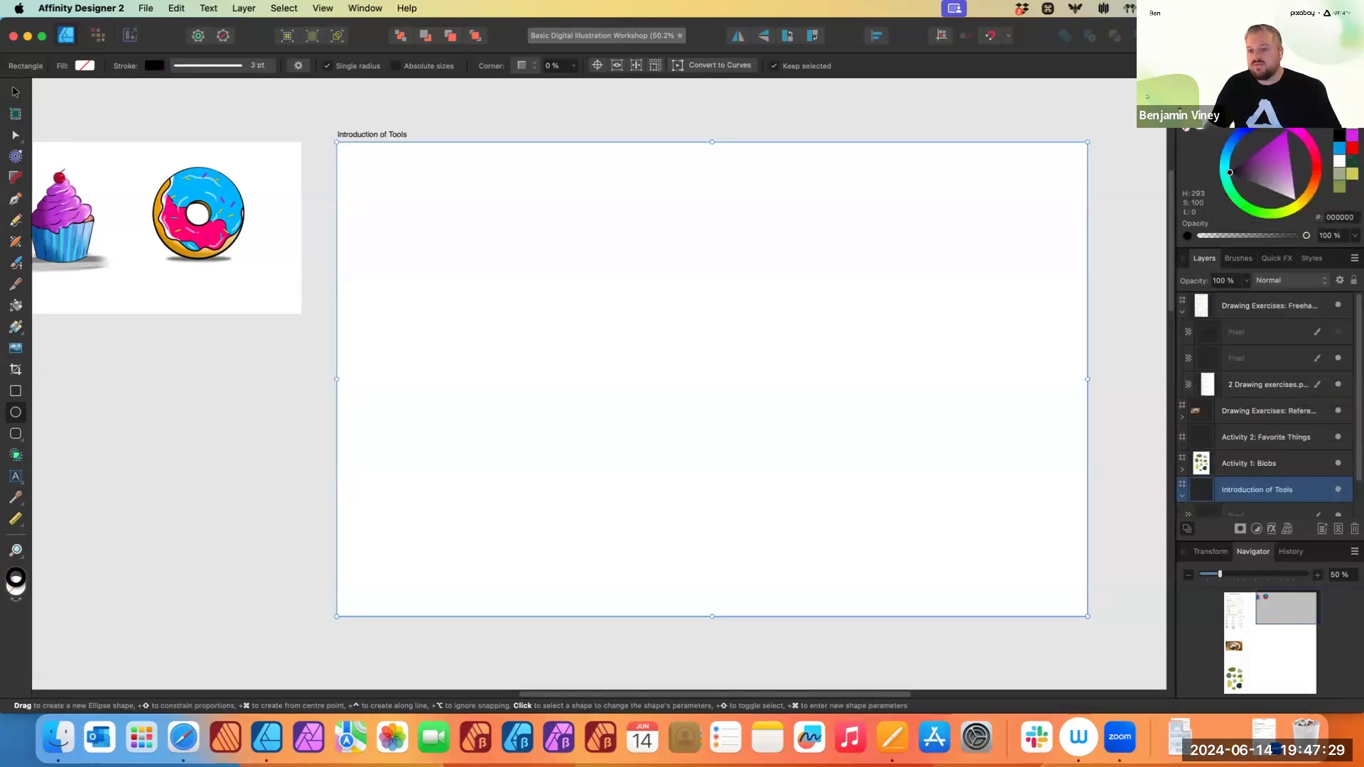
{"action": "left_click", "coordinate": [1272, 87]}
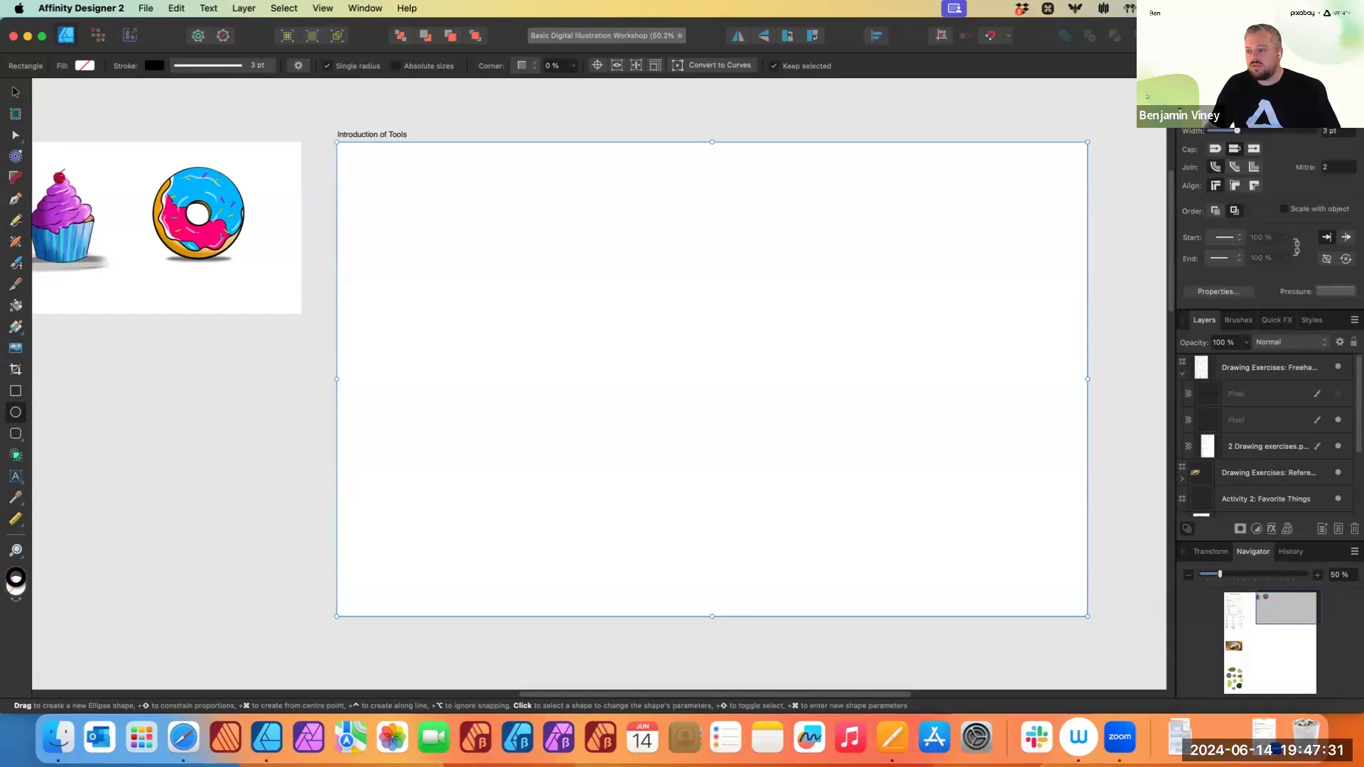
{"action": "left_click", "coordinate": [1201, 87]}
{"action": "left_click", "coordinate": [152, 66]}
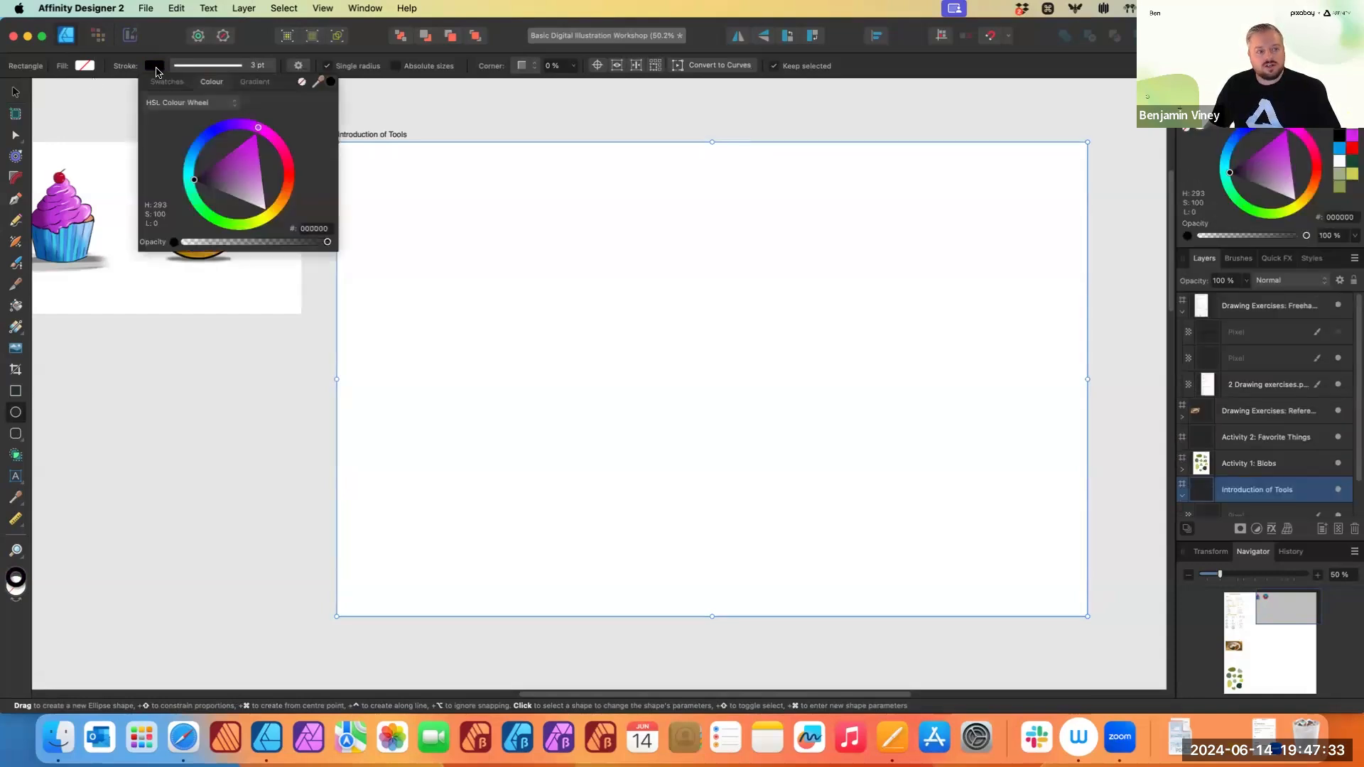
{"action": "left_click", "coordinate": [240, 69]}
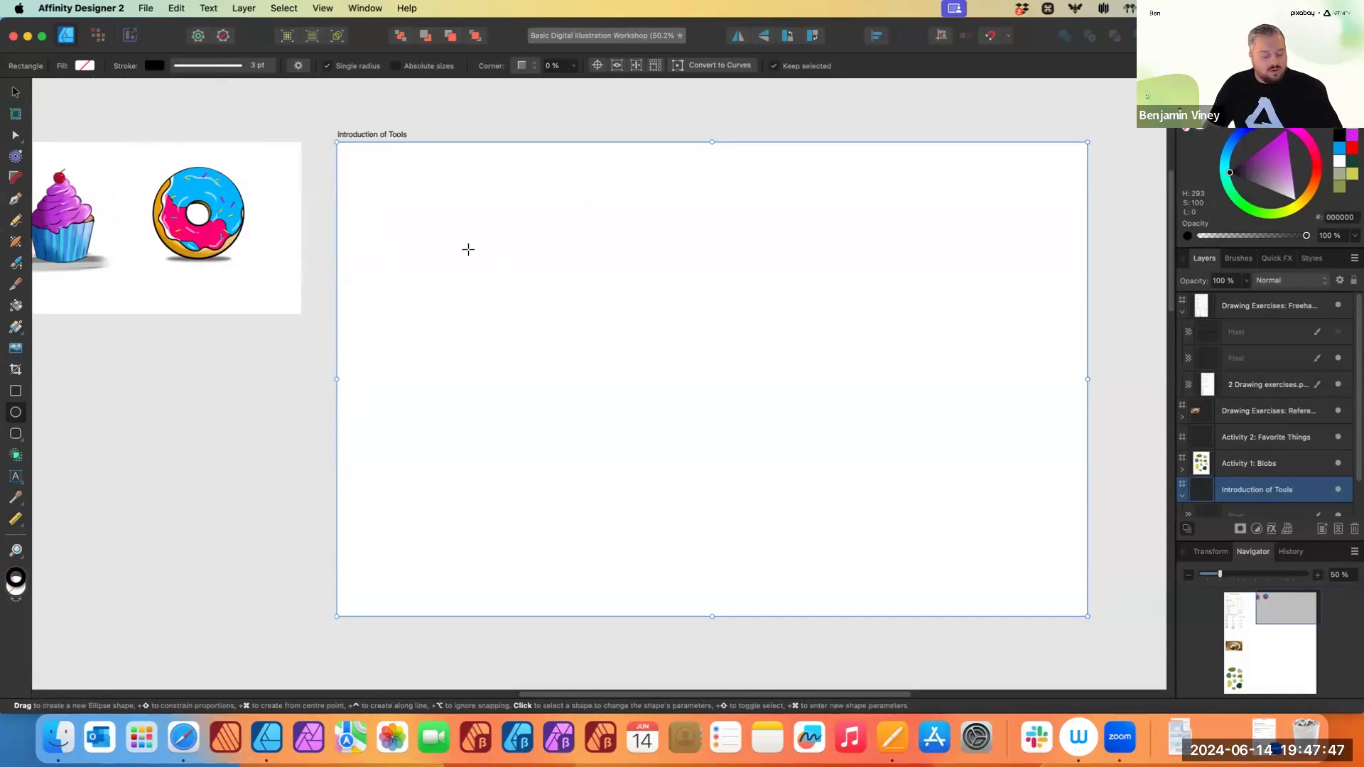
- Draw three circles across the top of the Introduction of Tools artboard
{"action": "left_click_drag", "start_coordinate": [457, 253], "coordinate": [543, 351]}
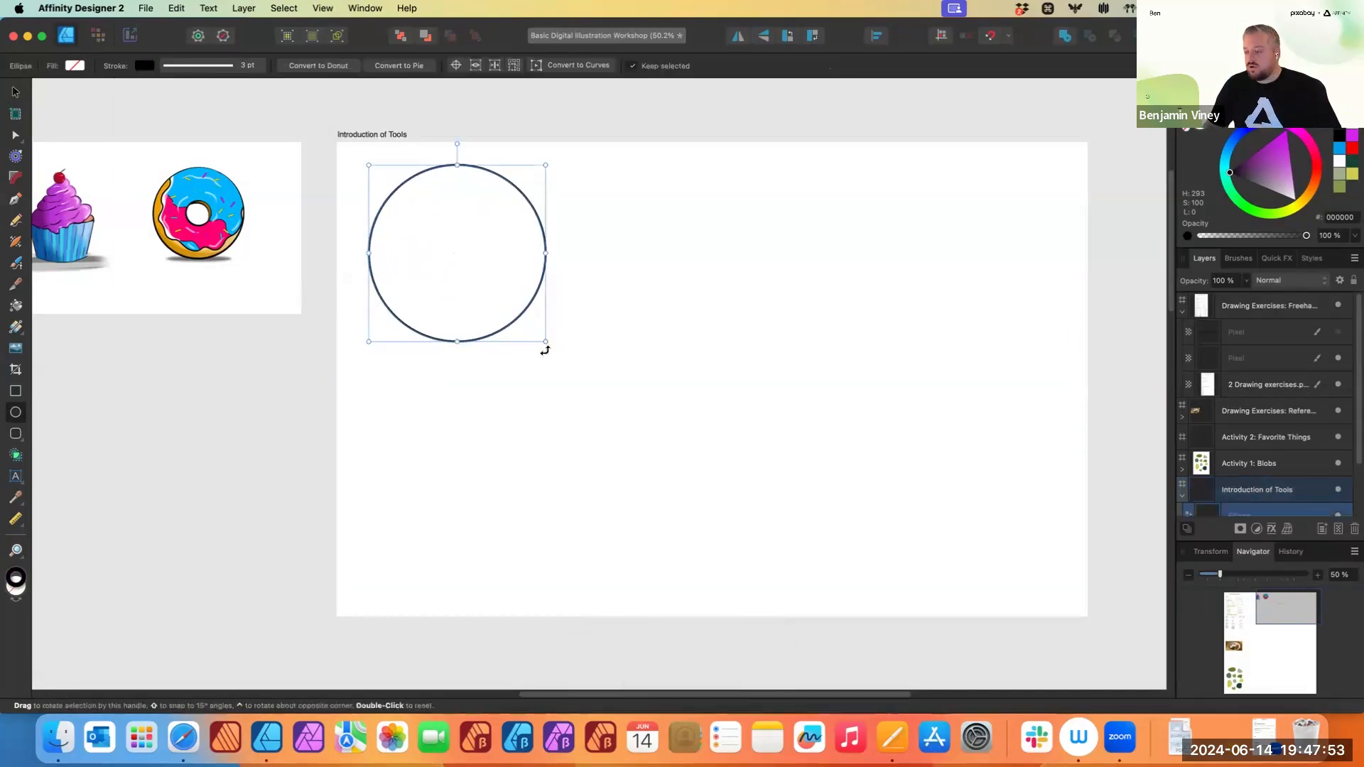
{"action": "left_click_drag", "start_coordinate": [731, 264], "coordinate": [820, 355]}
{"action": "left_click_drag", "start_coordinate": [910, 216], "coordinate": [973, 333]}
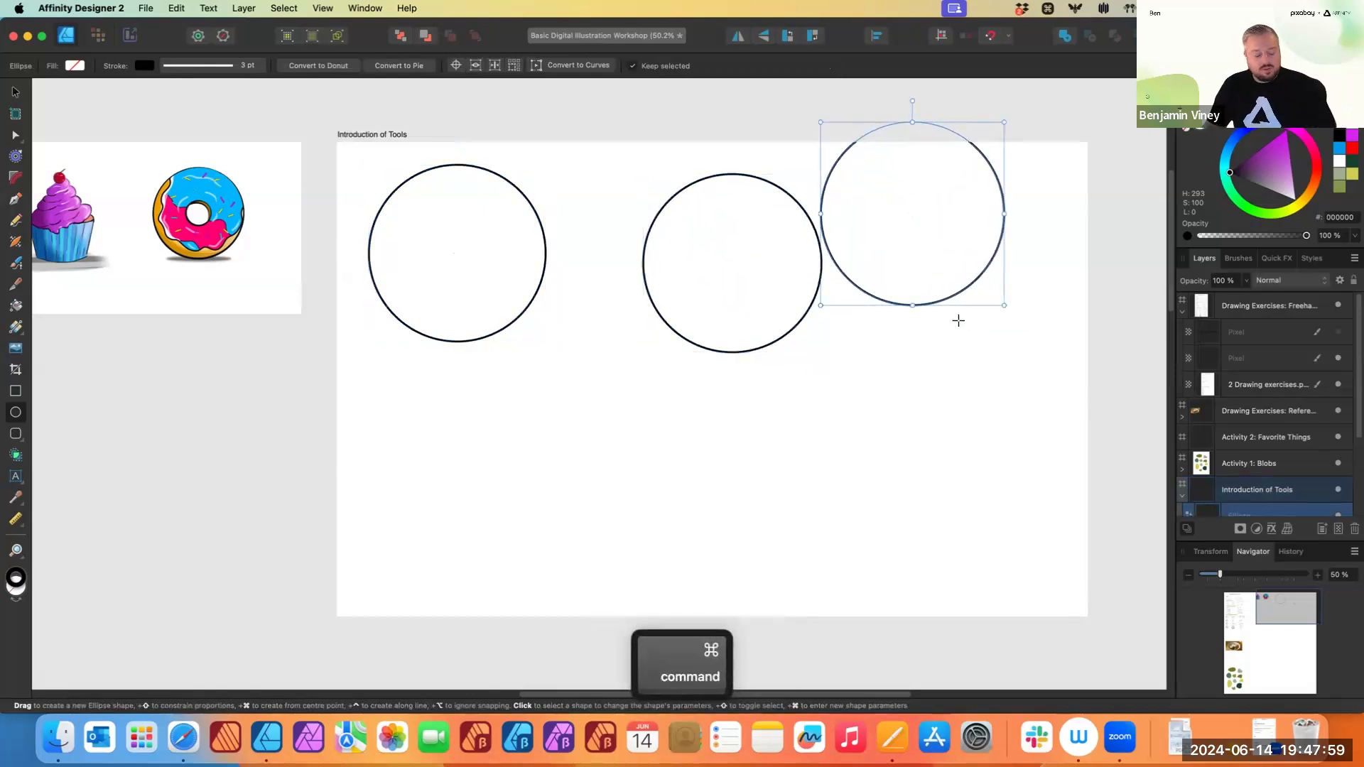
- Undo the three circles, then redo the first one
{"action": "key", "text": "super+z"}
{"action": "key", "text": "super+z"}
{"action": "key", "text": "super+z"}
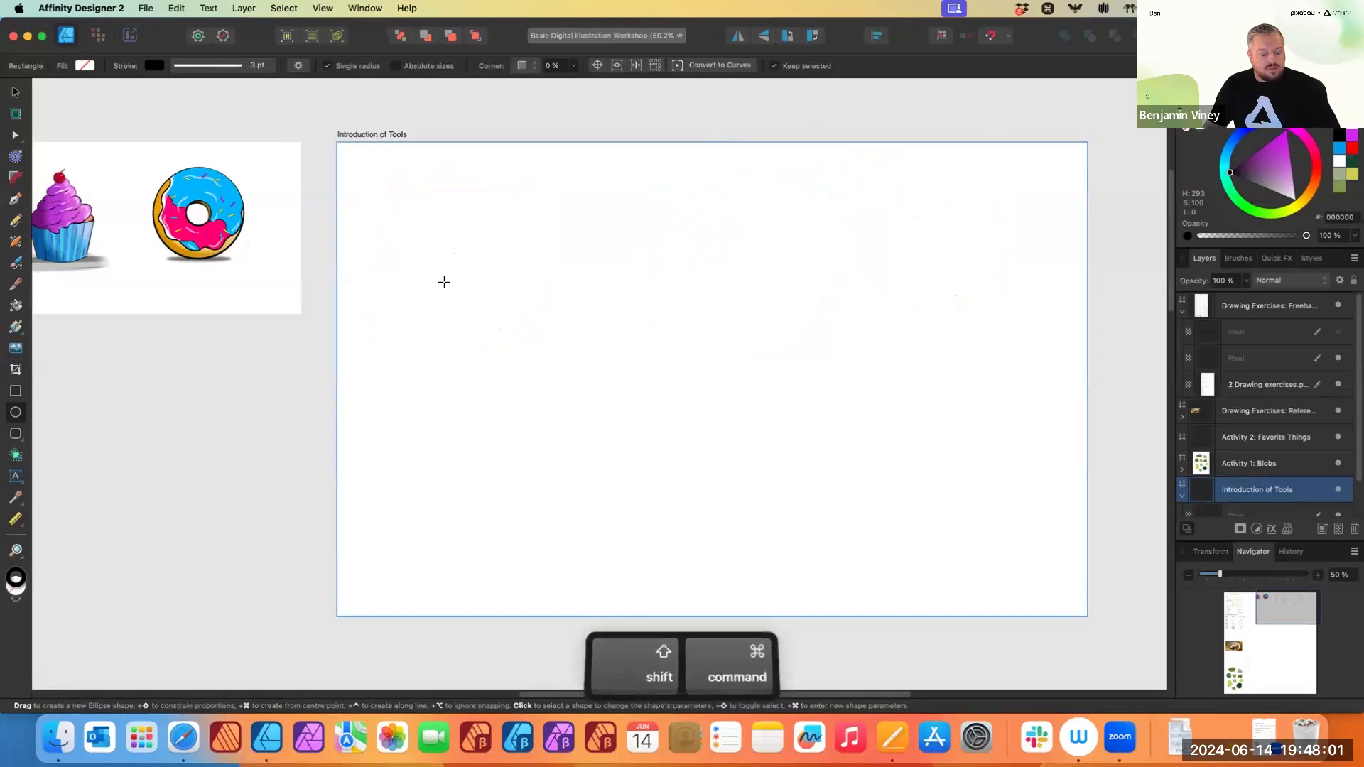
{"action": "key", "text": "shift+super+z"}
- Reposition the circle on the artboard with the Move tool
{"action": "left_click_drag", "start_coordinate": [425, 242], "coordinate": [533, 313]}
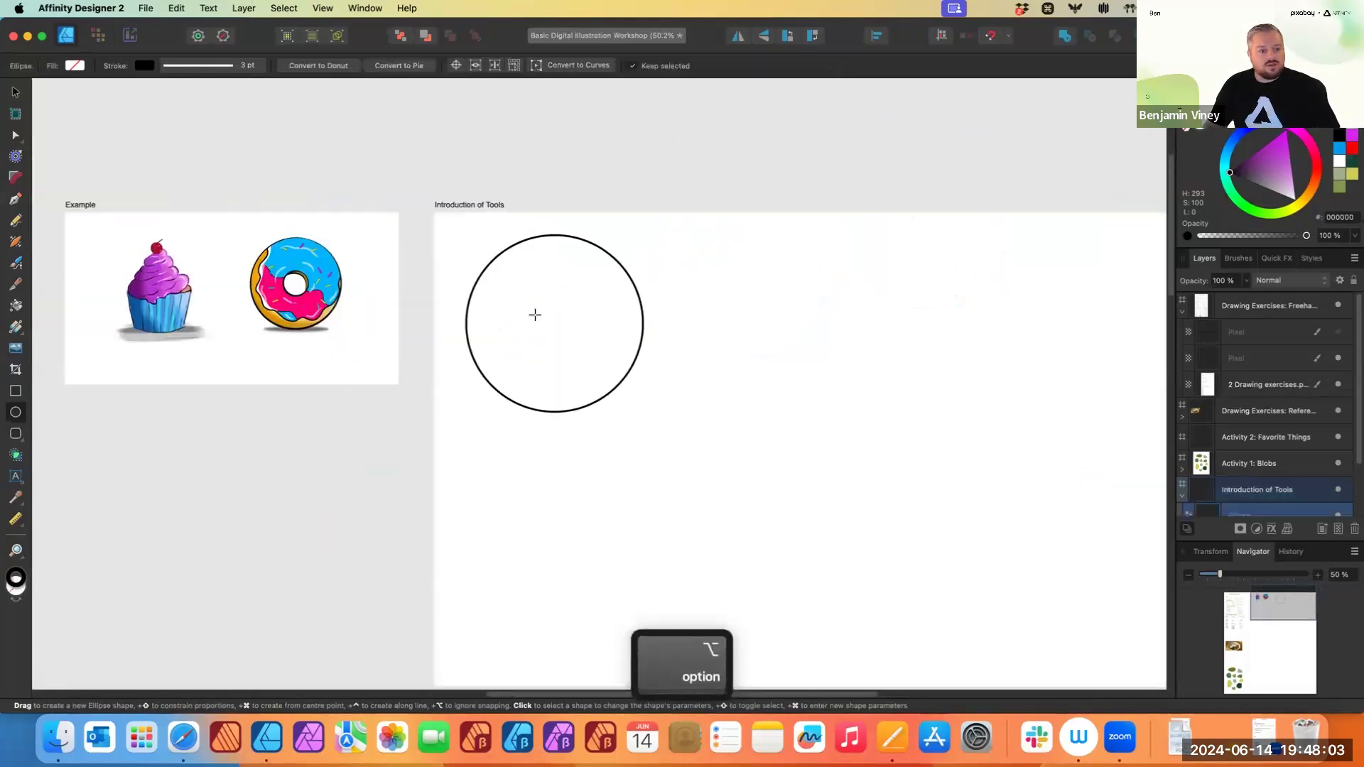
{"action": "scroll", "coordinate": [533, 313], "scroll_direction": "up", "scroll_amount": 3}
{"action": "key", "text": "v"}
{"action": "left_click_drag", "start_coordinate": [651, 364], "coordinate": [630, 314]}
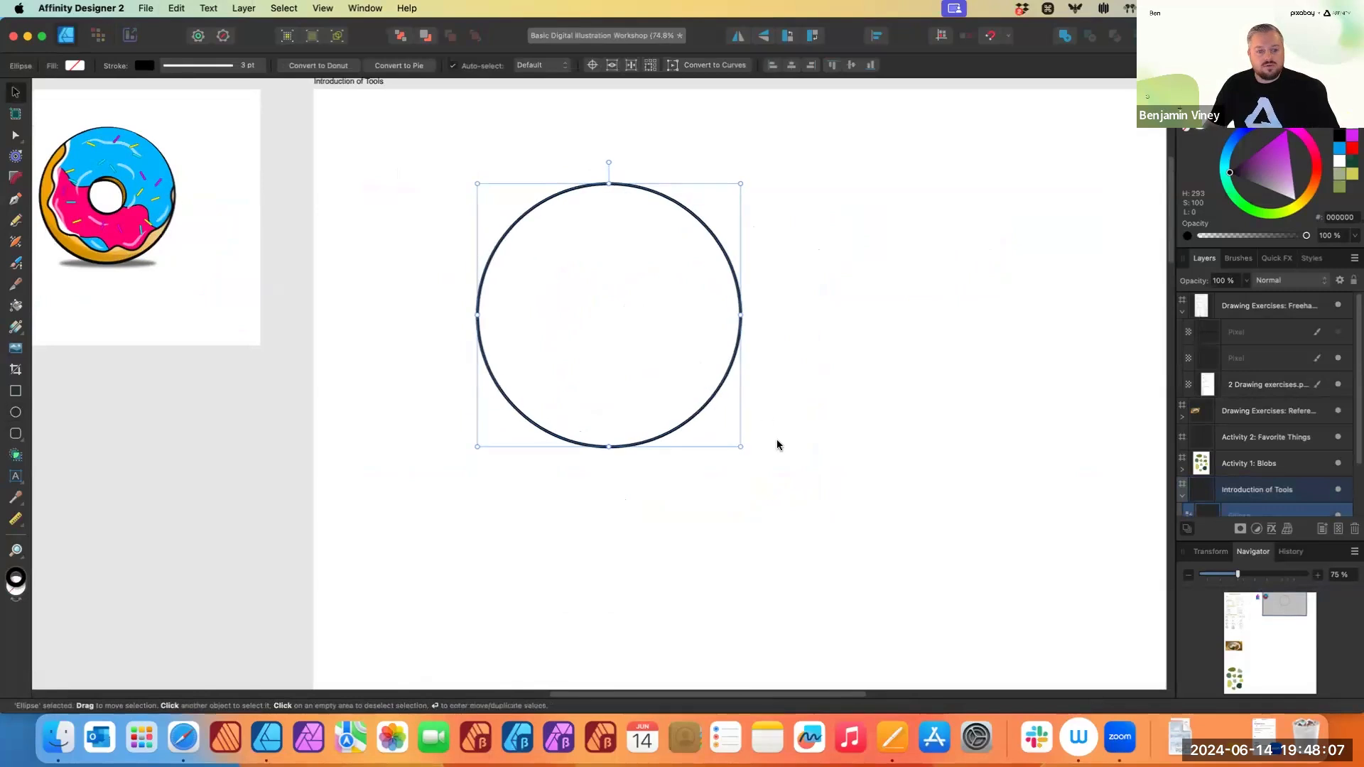
{"action": "left_click_drag", "start_coordinate": [682, 380], "coordinate": [663, 384]}
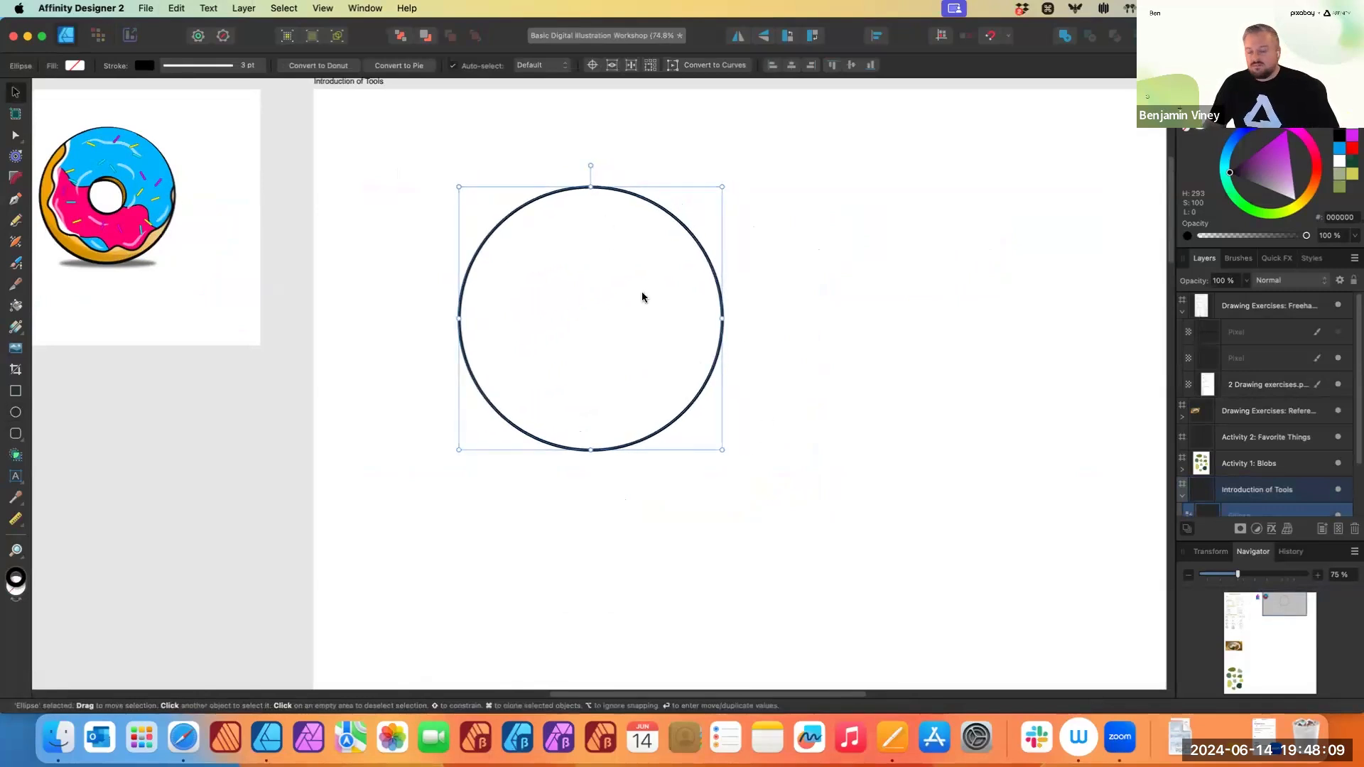
- Switch back to the Ellipse tool and toggle snapping
{"action": "scroll", "coordinate": [696, 338], "scroll_direction": "right", "scroll_amount": 2}
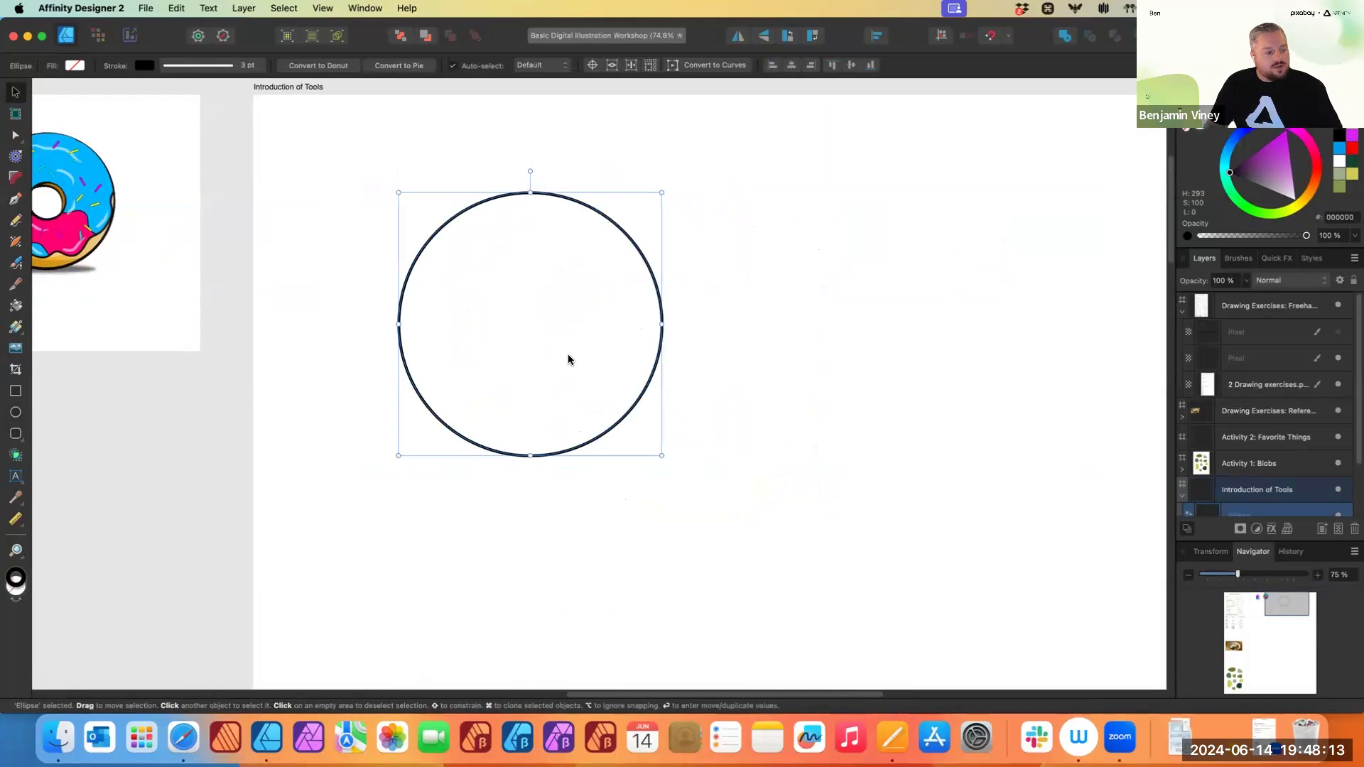
{"action": "left_click", "coordinate": [14, 413]}
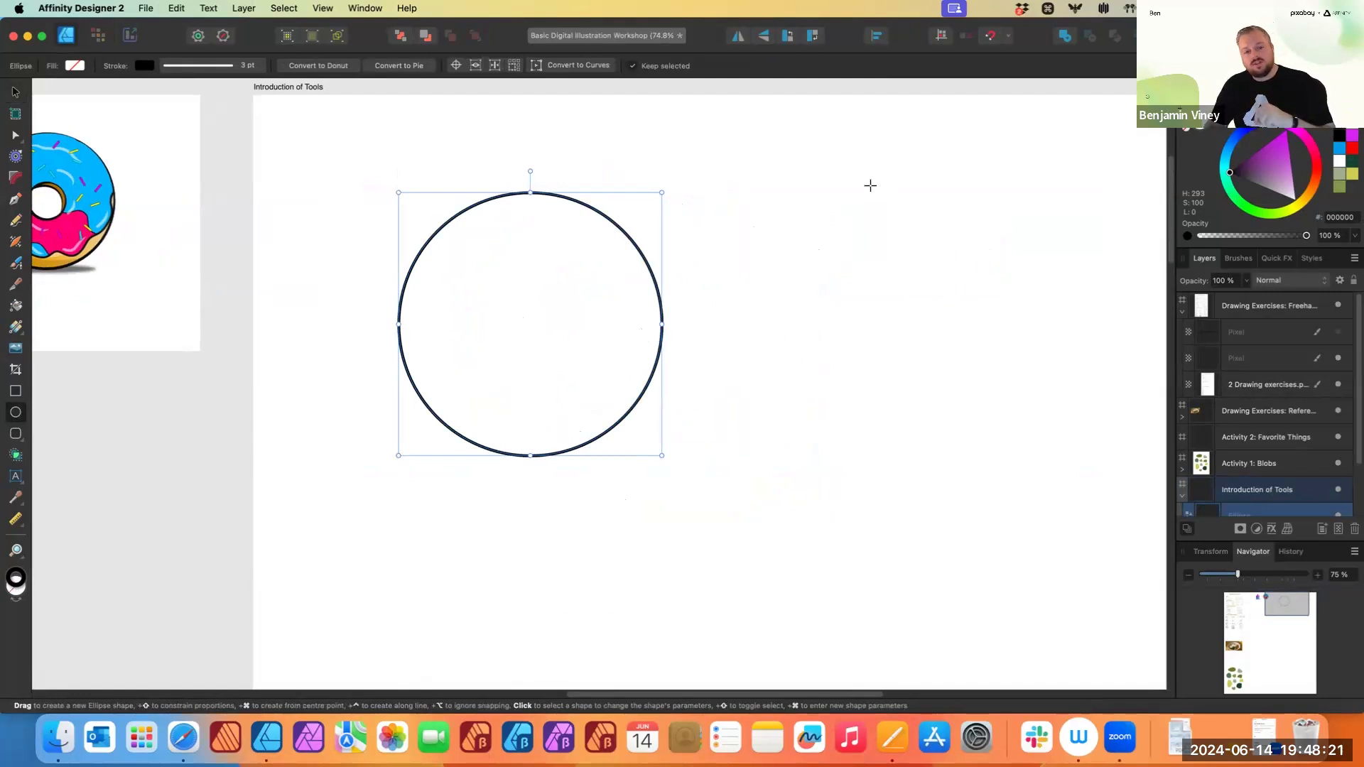
{"action": "left_click", "coordinate": [992, 39]}
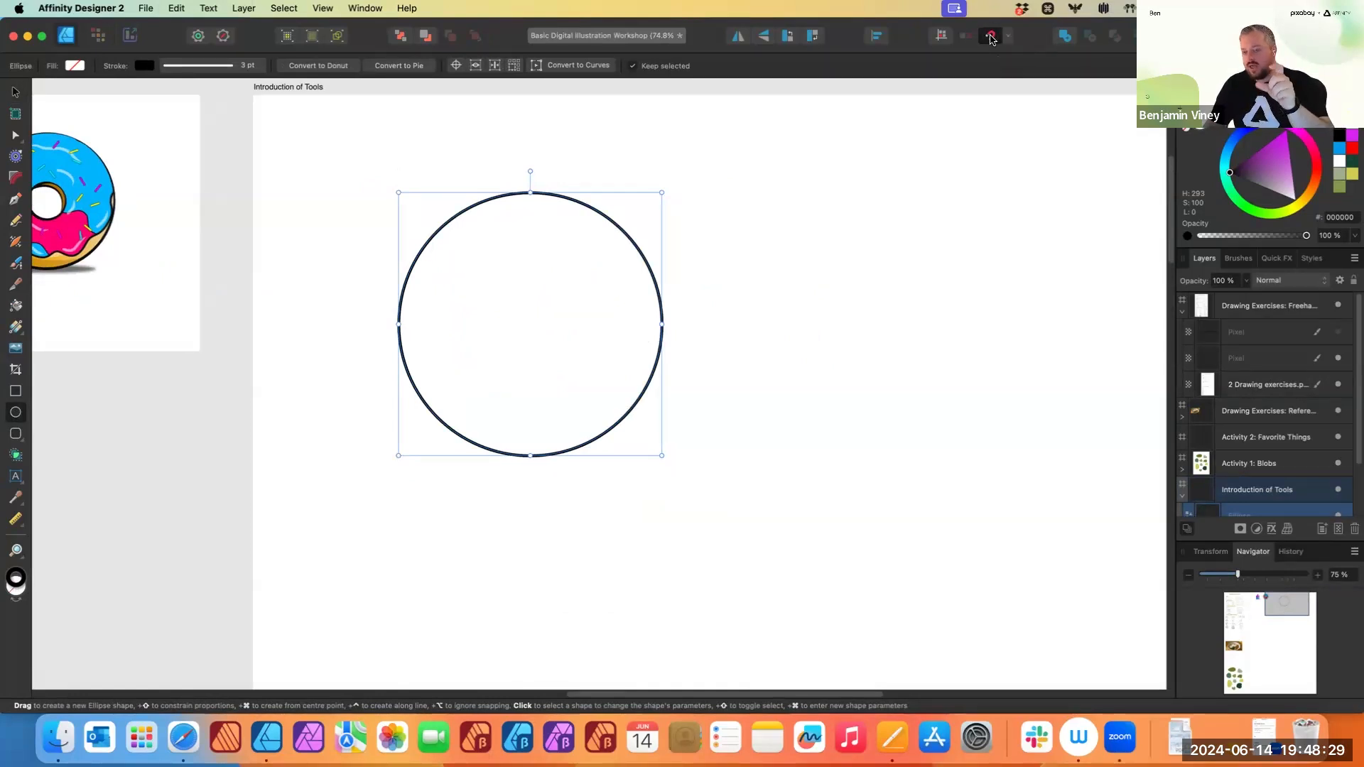
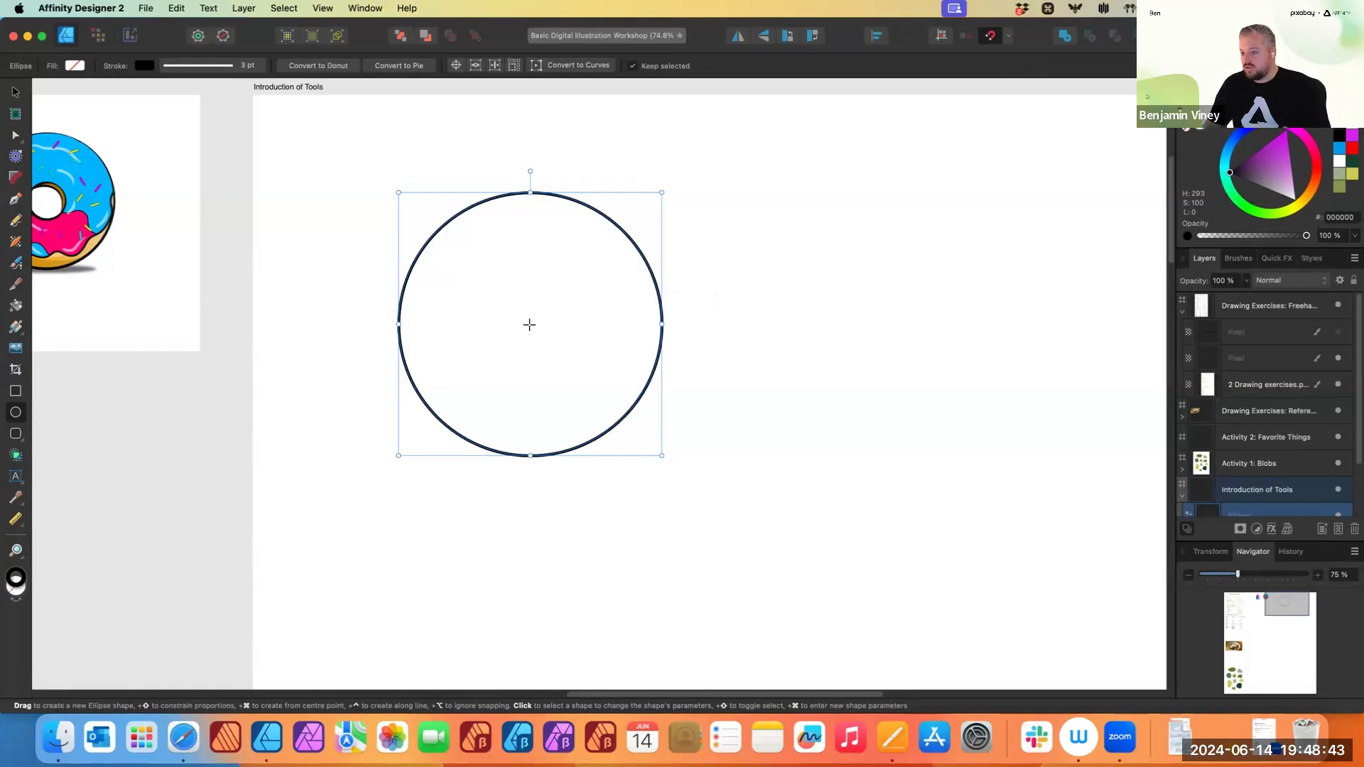
- Draw a small circle in the centre of the large circle, then delete it
{"action": "left_click_drag", "start_coordinate": [528, 326], "coordinate": [585, 383]}
{"action": "key", "text": "v"}
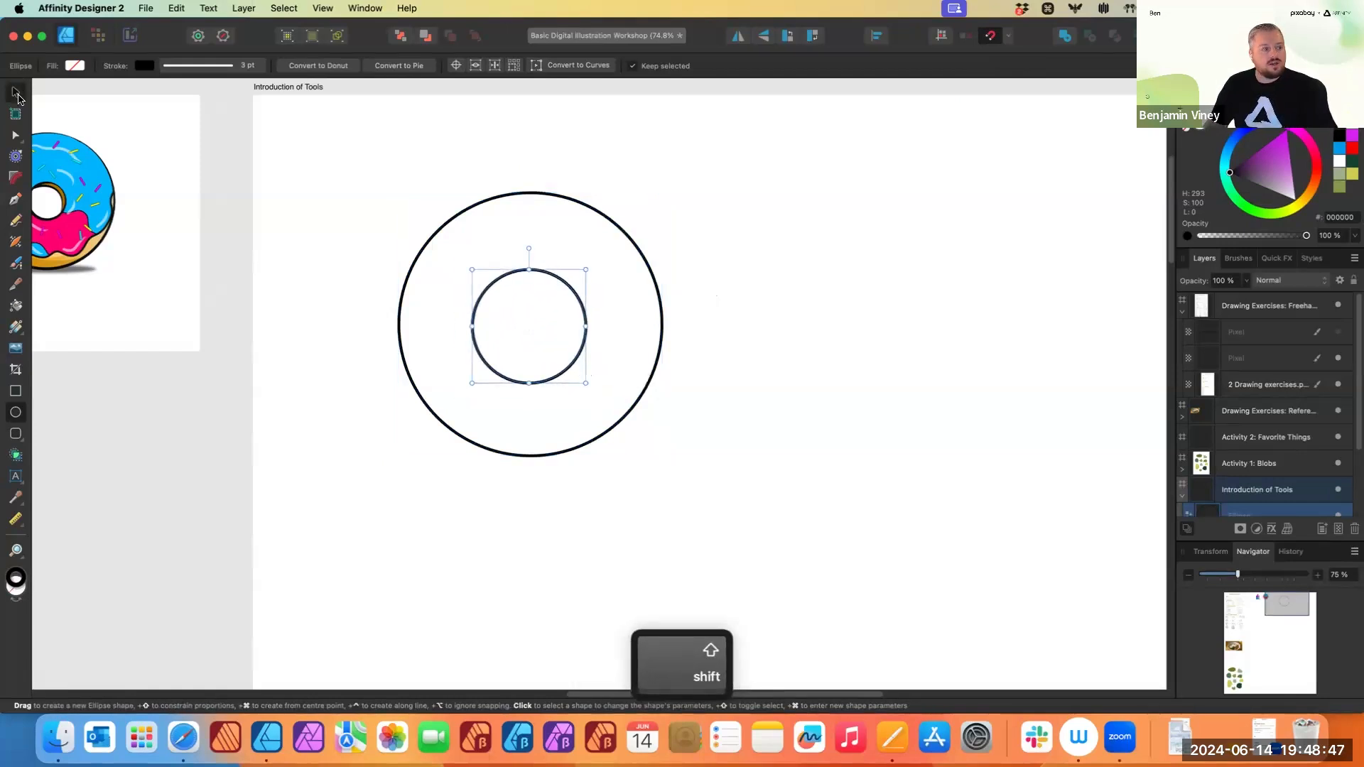
{"action": "mouse_move", "coordinate": [569, 290]}
{"action": "left_mouse_down"}
{"action": "mouse_move", "coordinate": [557, 289]}
{"action": "mouse_move", "coordinate": [586, 289]}
{"action": "mouse_move", "coordinate": [561, 287]}
{"action": "mouse_move", "coordinate": [573, 286]}
{"action": "mouse_move", "coordinate": [561, 252]}
{"action": "mouse_move", "coordinate": [573, 290]}
{"action": "left_mouse_up"}
{"action": "left_click", "coordinate": [653, 277]}
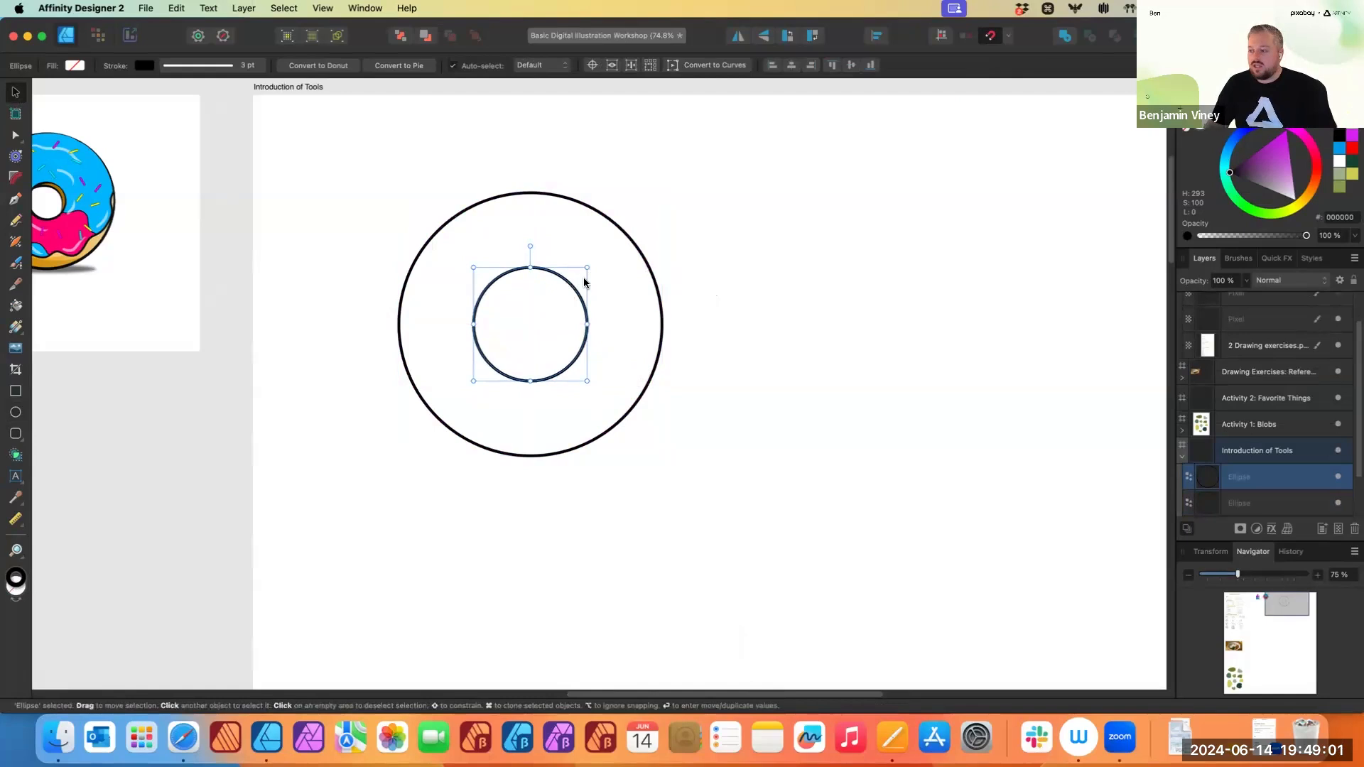
{"action": "key", "text": "BackSpace"}
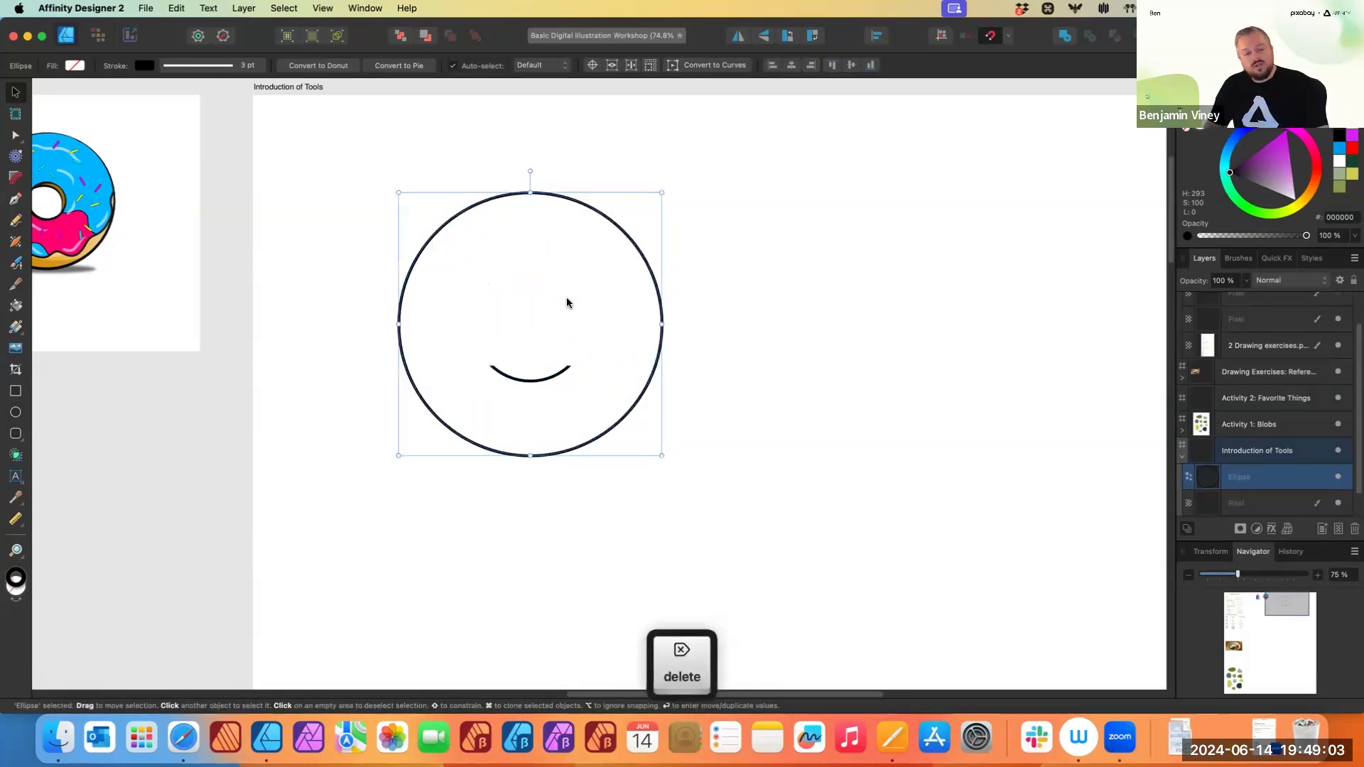
- Draw a smaller concentric circle inside the large circle and nudge it slightly up and to the right
{"action": "left_click", "coordinate": [16, 413]}
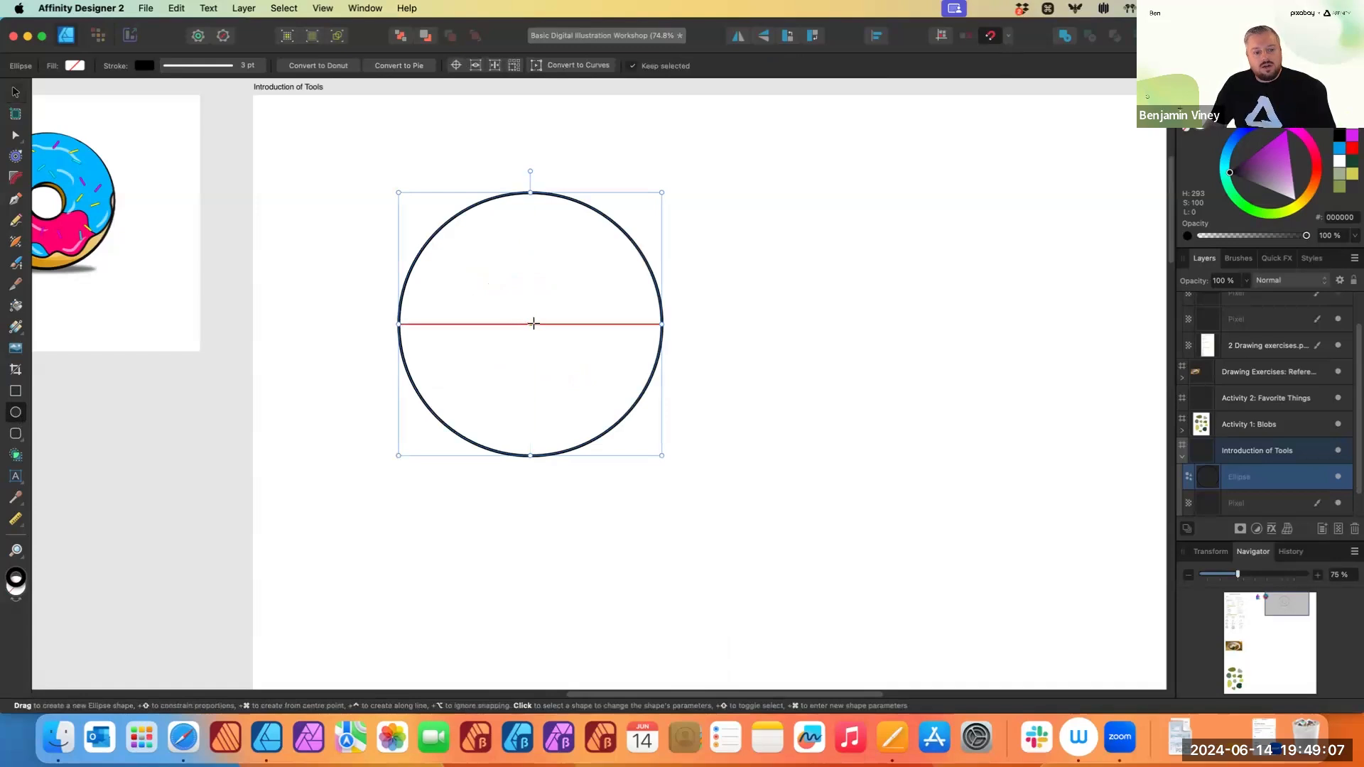
{"action": "left_click_drag", "start_coordinate": [530, 323], "coordinate": [578, 354]}
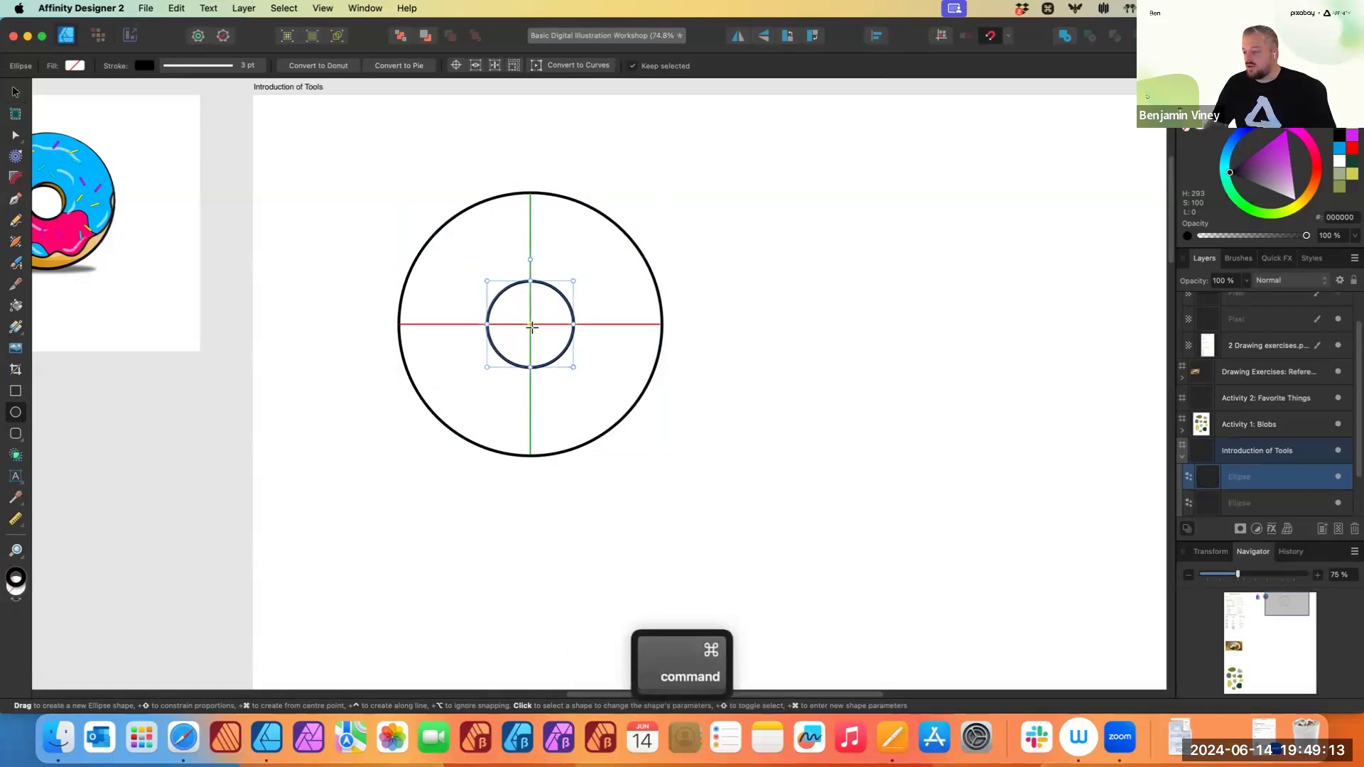
{"action": "left_click", "coordinate": [12, 94]}
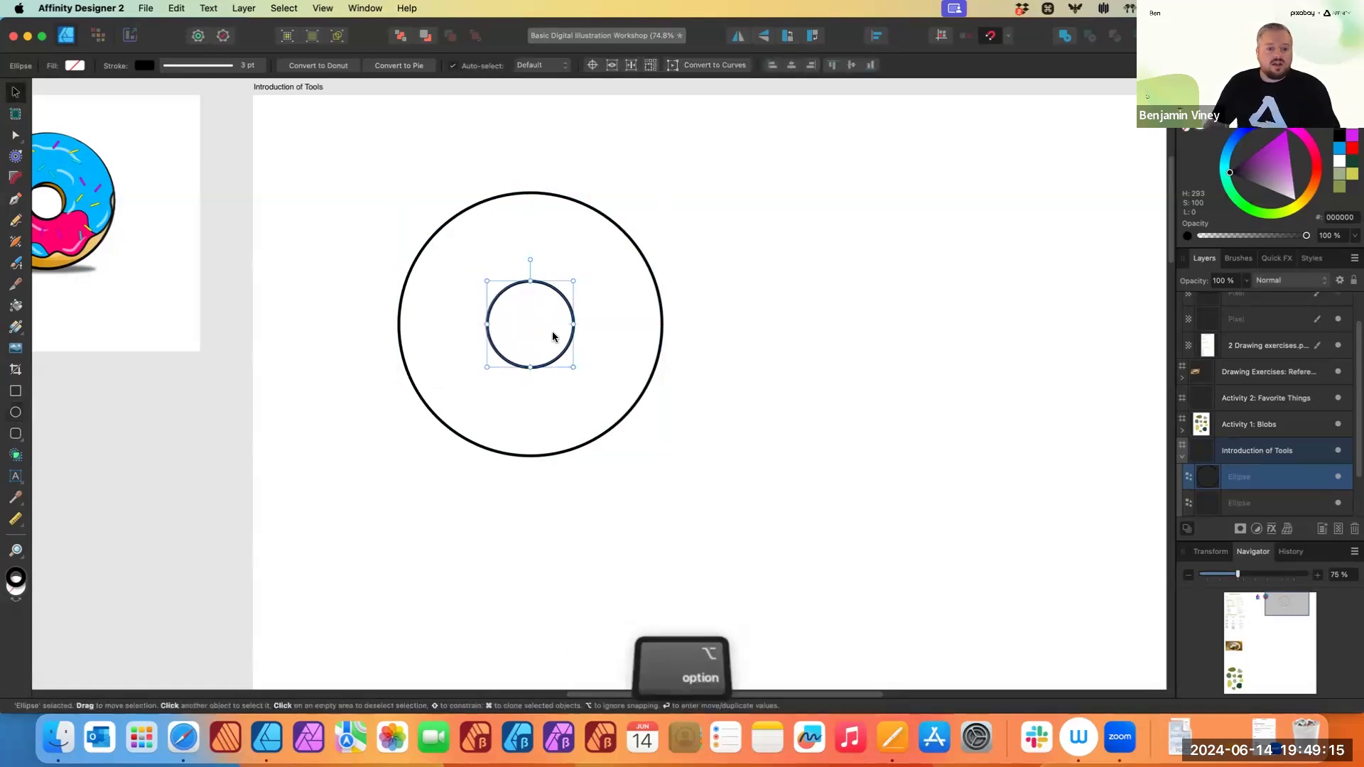
{"action": "scroll", "coordinate": [553, 334], "scroll_direction": "up", "scroll_amount": 5}
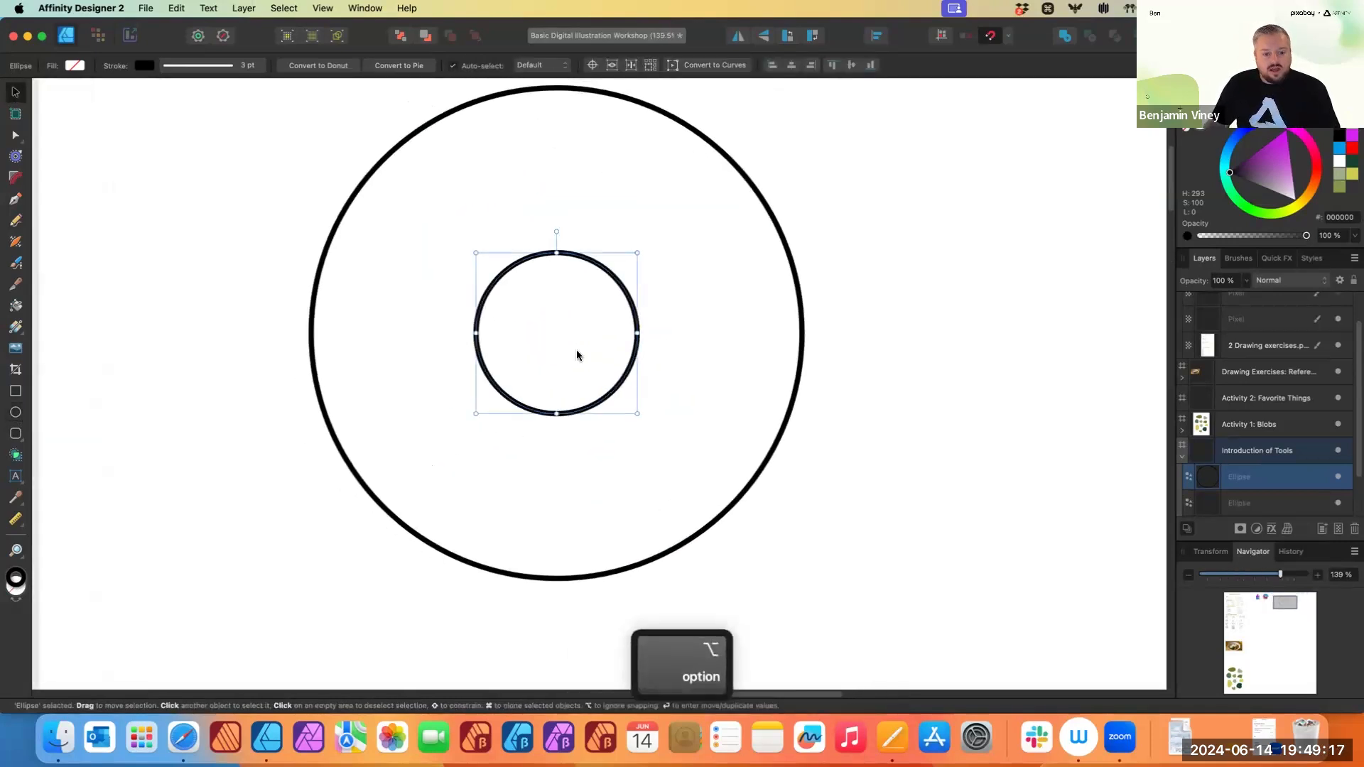
{"action": "left_click_drag", "start_coordinate": [508, 399], "coordinate": [515, 383]}
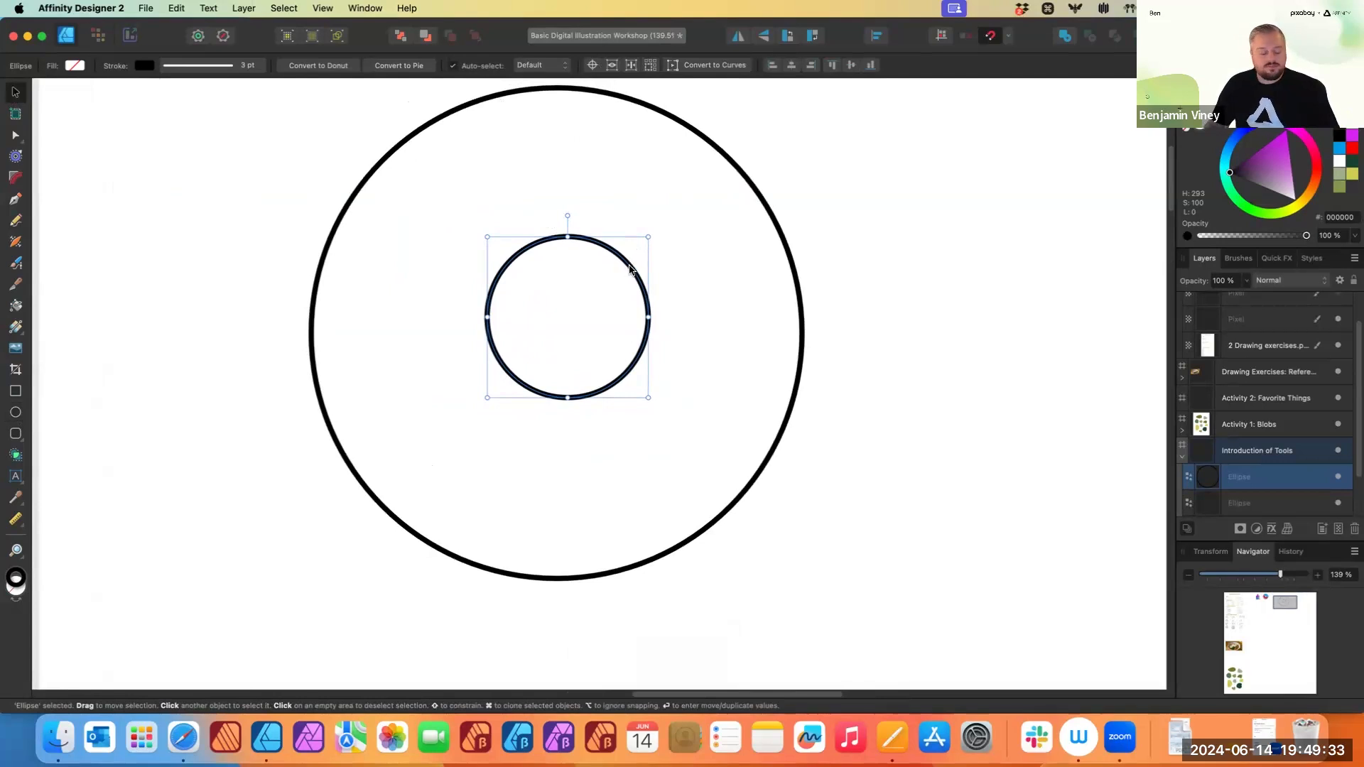
- Try duplicating the inner circle and offsetting the copy, deleting each attempt
{"action": "key", "text": "super"}
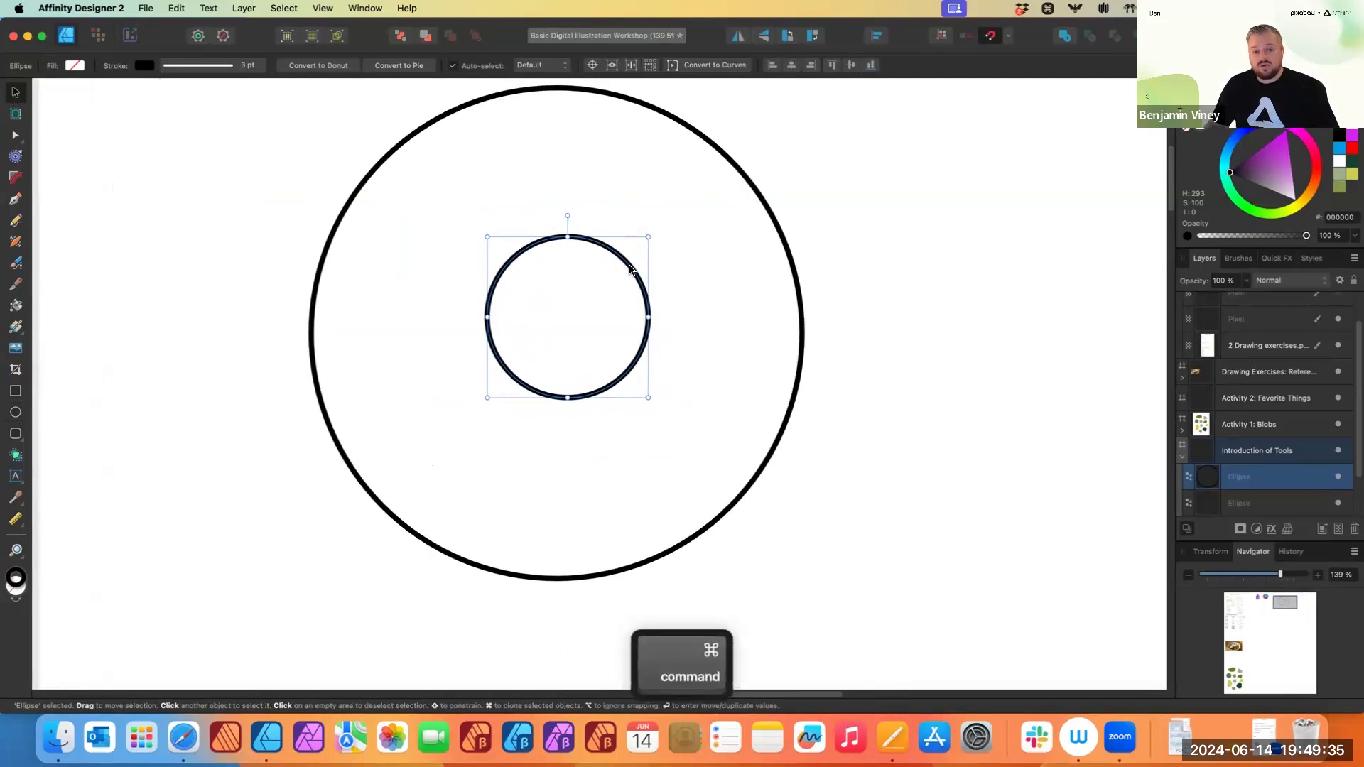
{"action": "left_click_drag", "start_coordinate": [630, 270], "coordinate": [595, 300]}
{"action": "key", "text": "super+z"}
{"action": "key", "text": "super+v"}
{"action": "left_click_drag", "start_coordinate": [620, 281], "coordinate": [606, 297]}
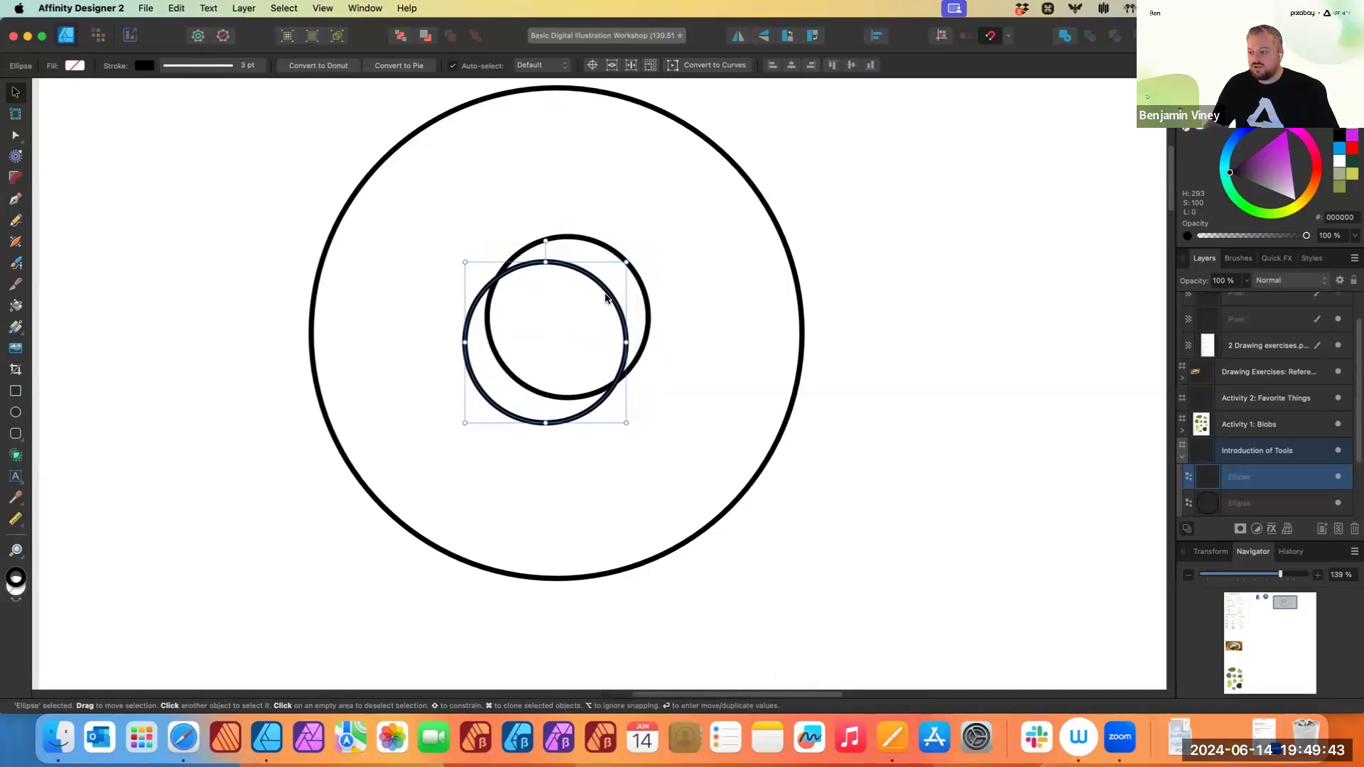
{"action": "key", "text": "BackSpace"}
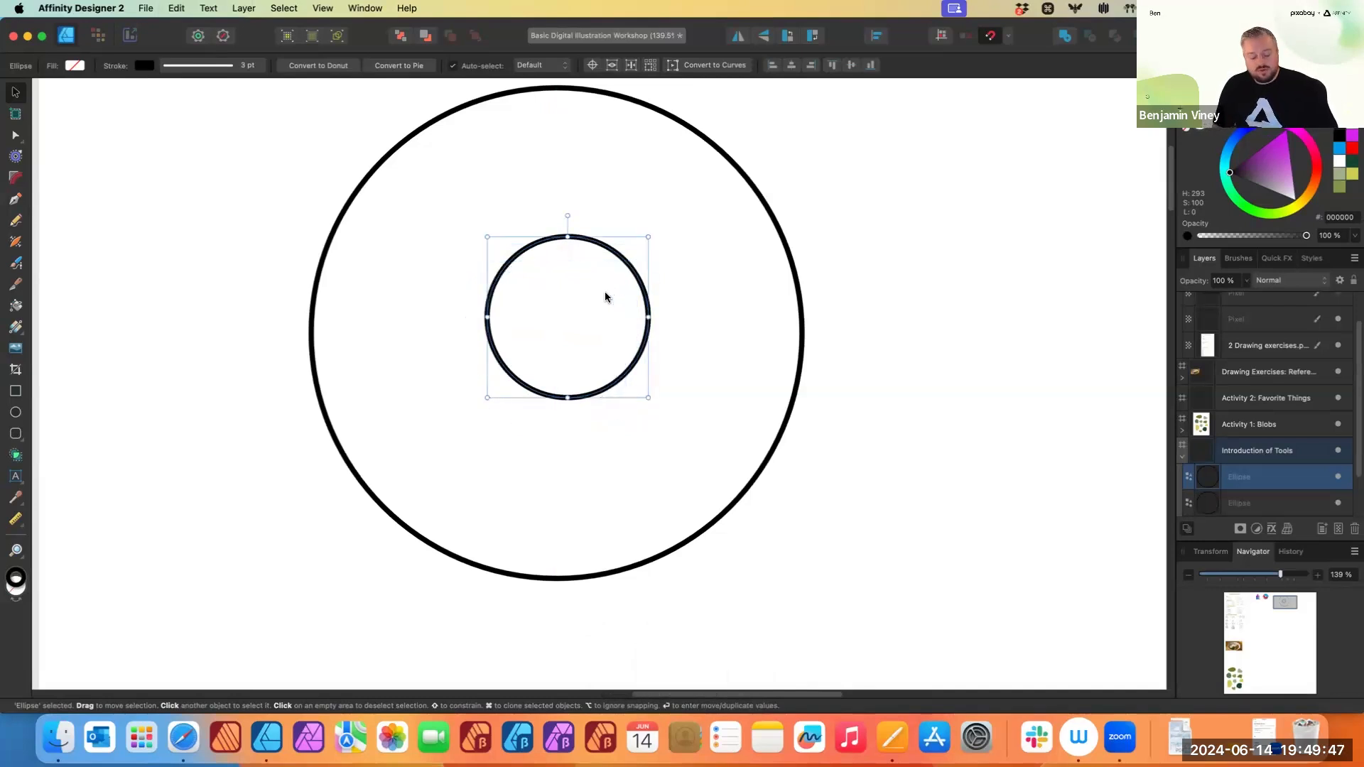
{"action": "key", "text": "super+j"}
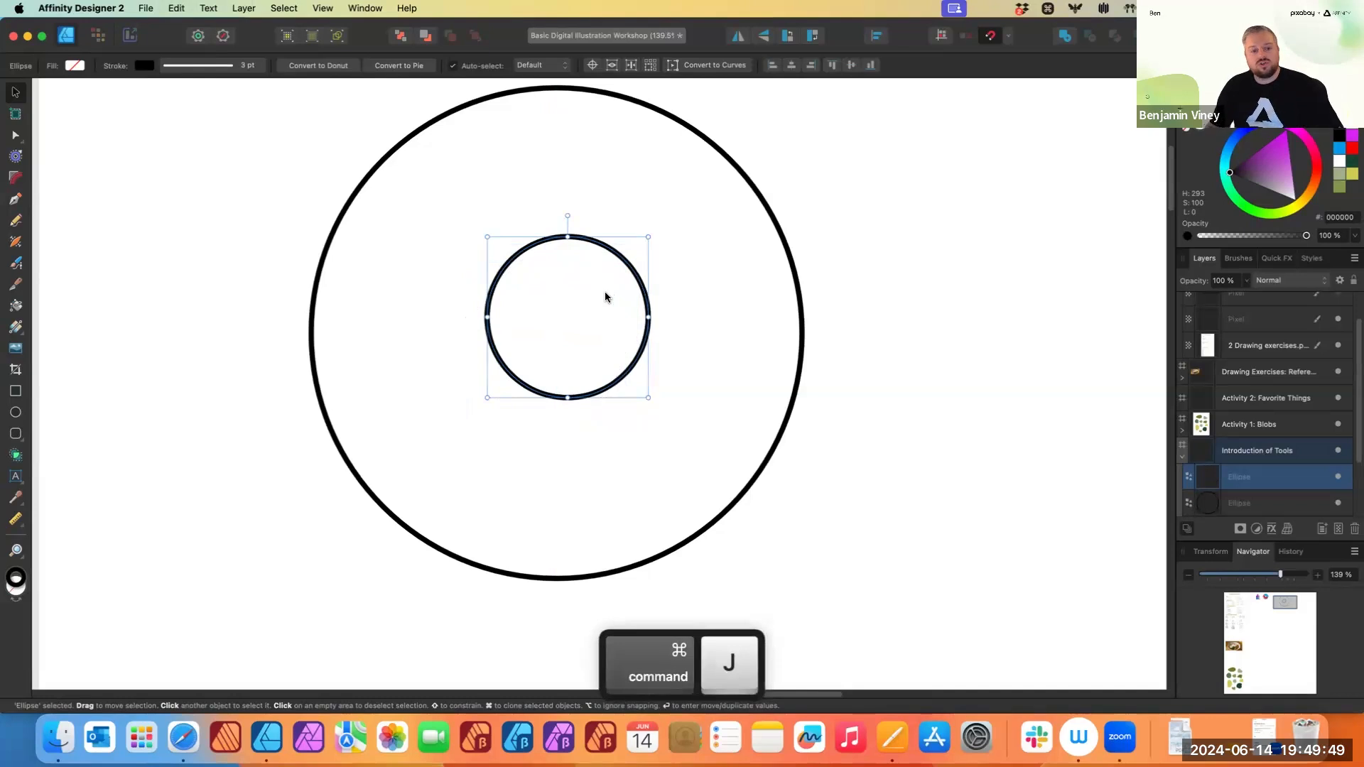
{"action": "left_click_drag", "start_coordinate": [633, 273], "coordinate": [609, 298]}
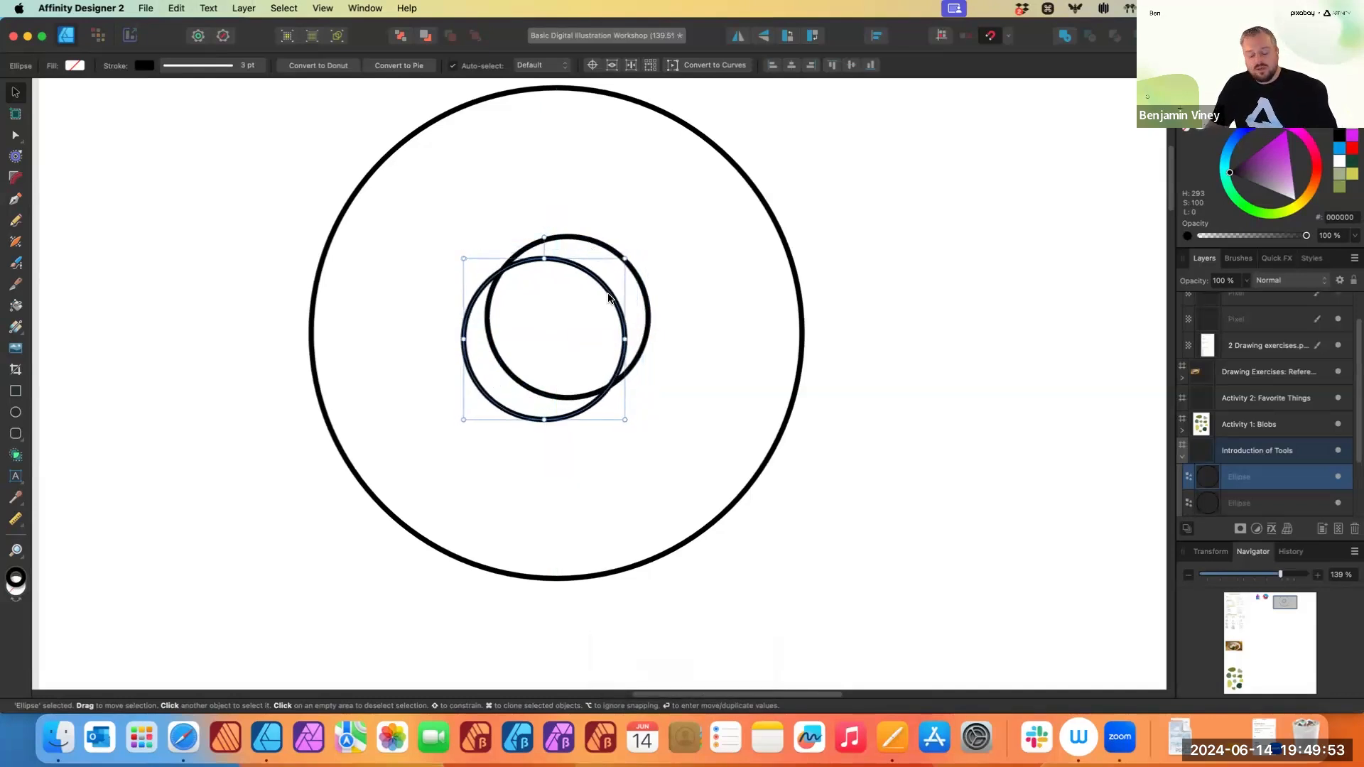
{"action": "key", "text": "BackSpace"}
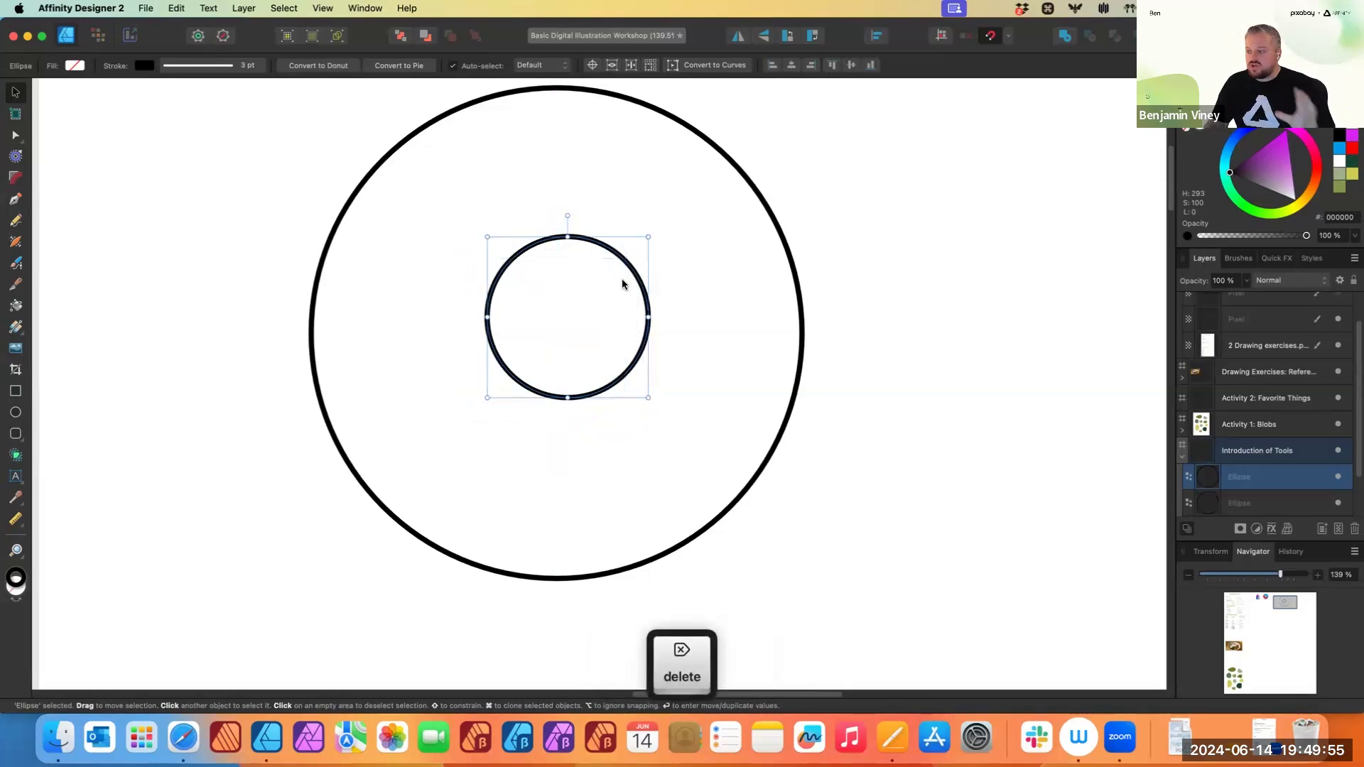
- Duplicate the inner circle, offsetting the copy down and to the left, and deselect
{"action": "left_click_drag", "start_coordinate": [623, 280], "coordinate": [601, 302]}
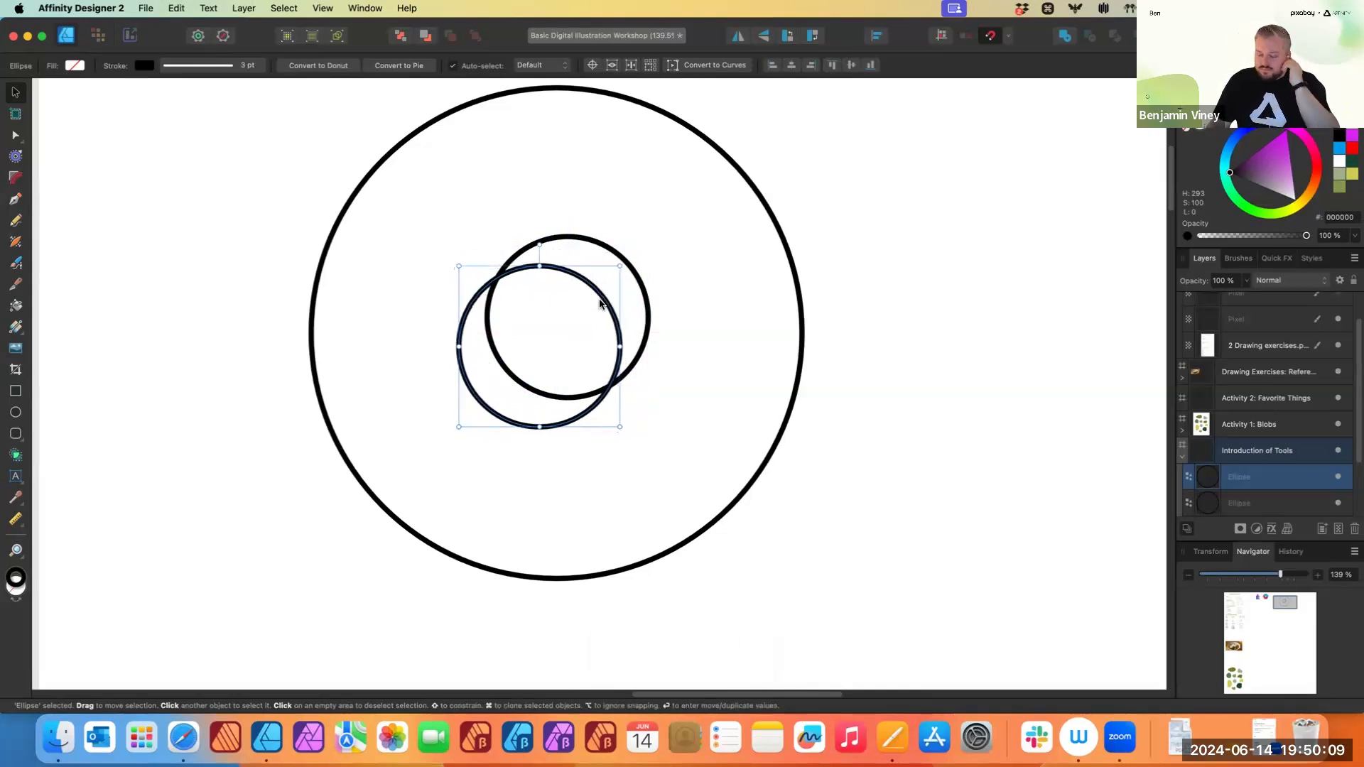
{"action": "scroll", "coordinate": [601, 315], "scroll_direction": "up", "scroll_amount": 3}
{"action": "left_click", "coordinate": [221, 145]}
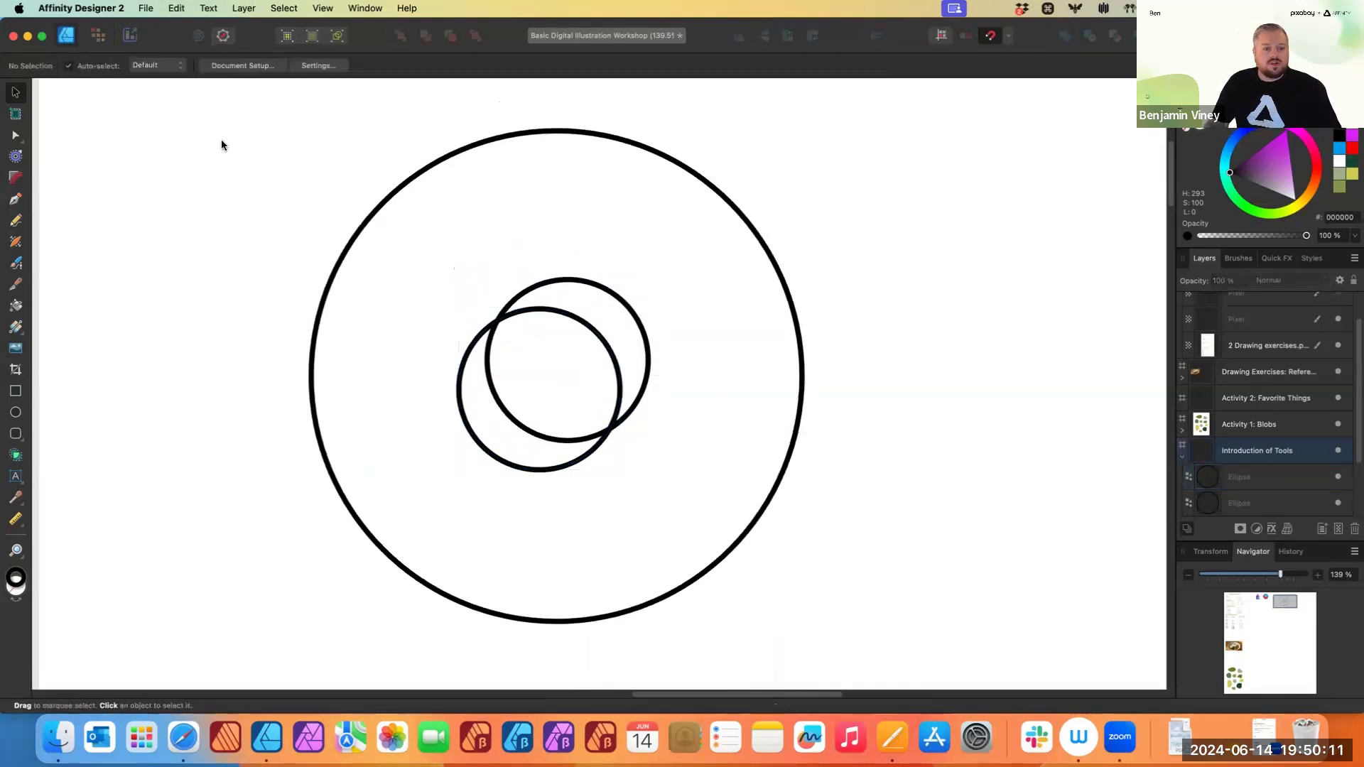
- Select all three circles and use the Shape Builder to combine the outer ring with the lower crescent into one shape
{"action": "left_click_drag", "start_coordinate": [223, 112], "coordinate": [869, 649]}
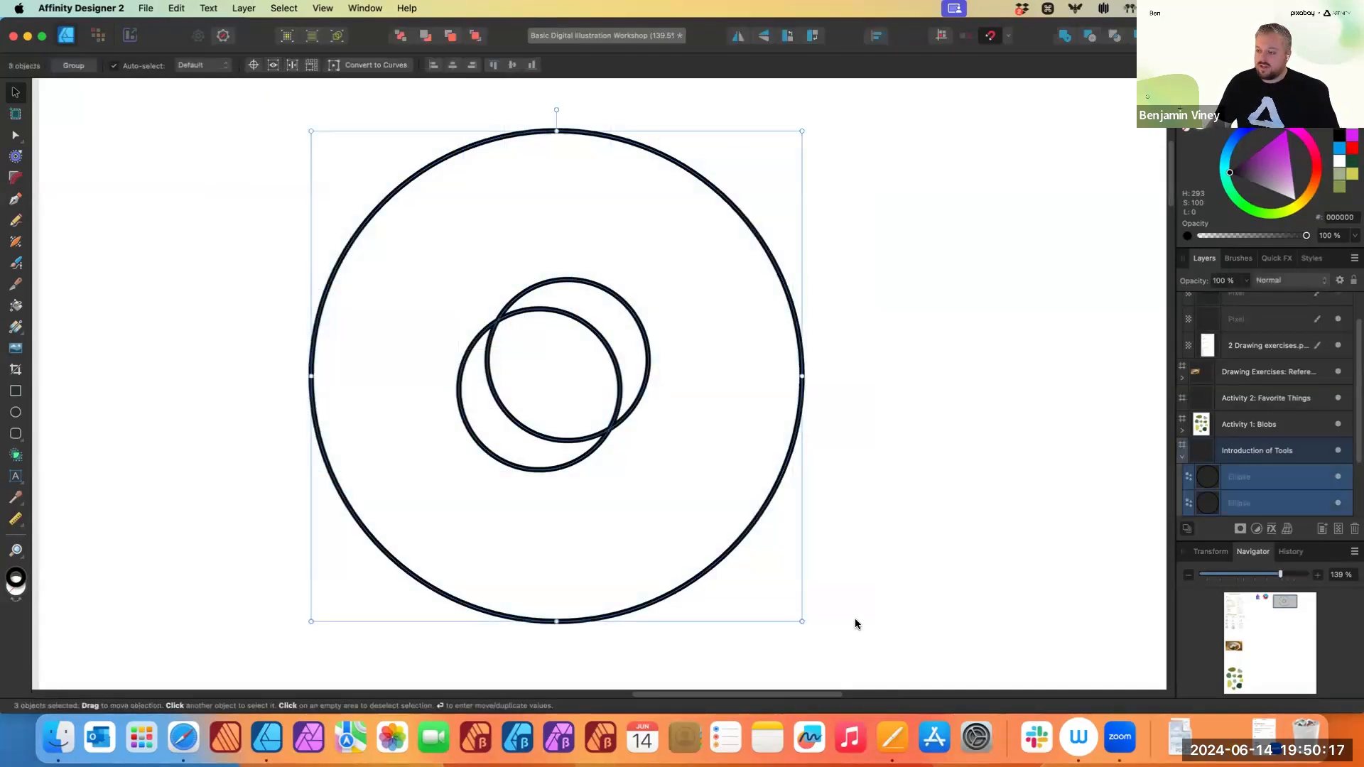
{"action": "left_click", "coordinate": [16, 456]}
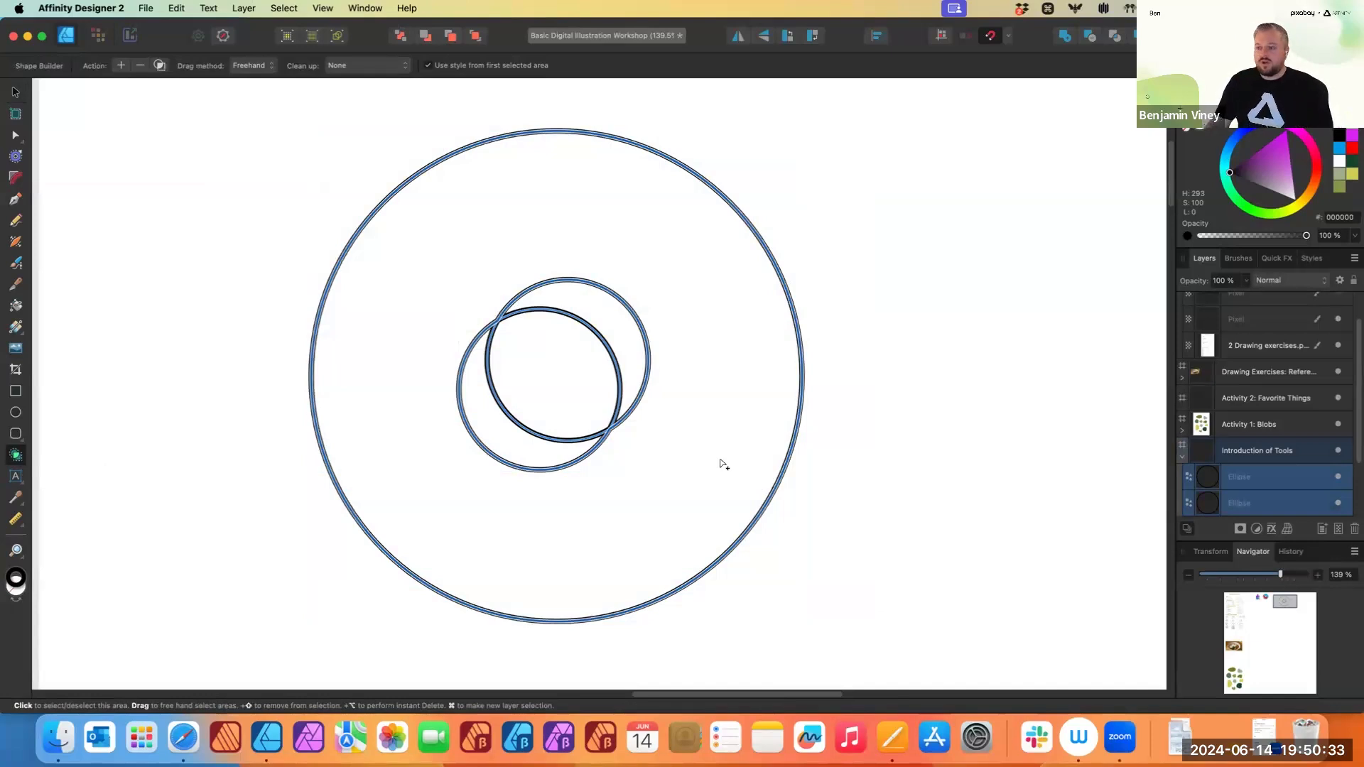
{"action": "left_click", "coordinate": [647, 196]}
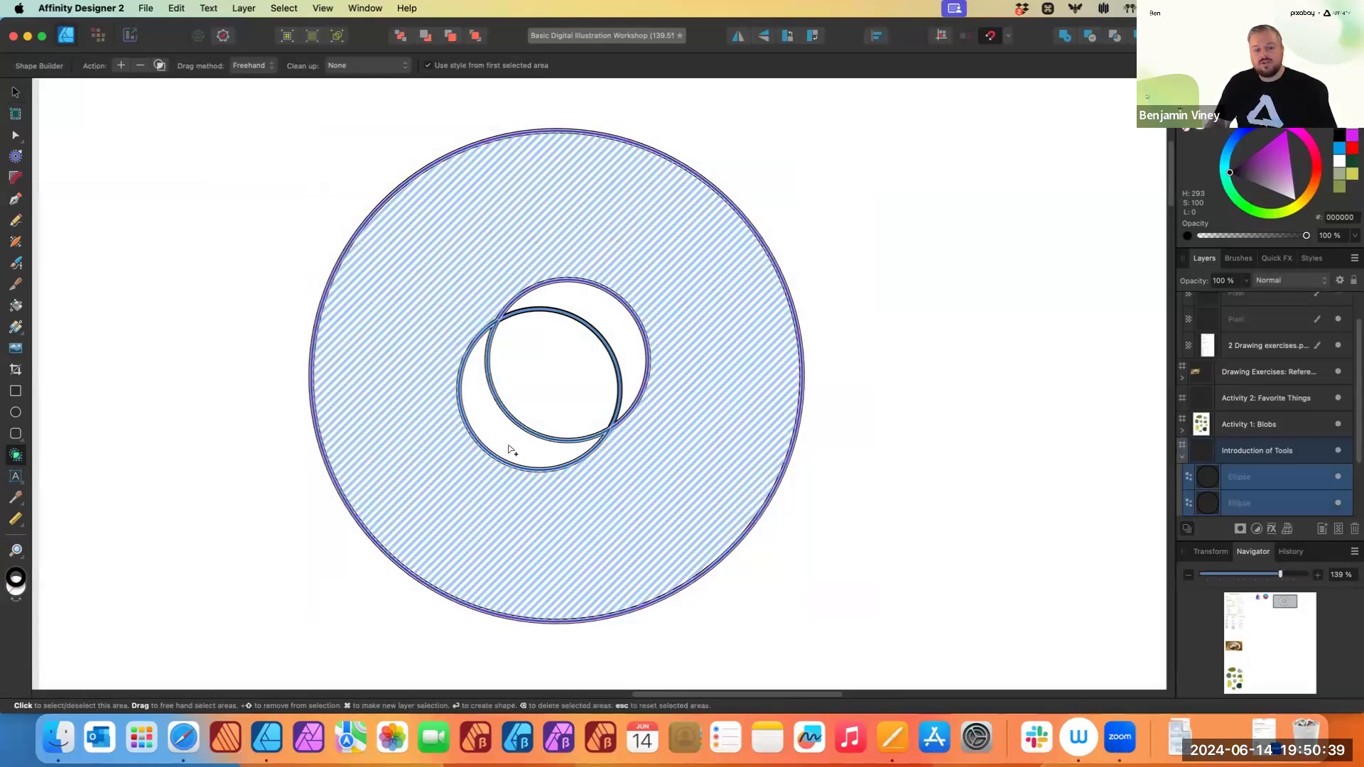
{"action": "left_click", "coordinate": [586, 460]}
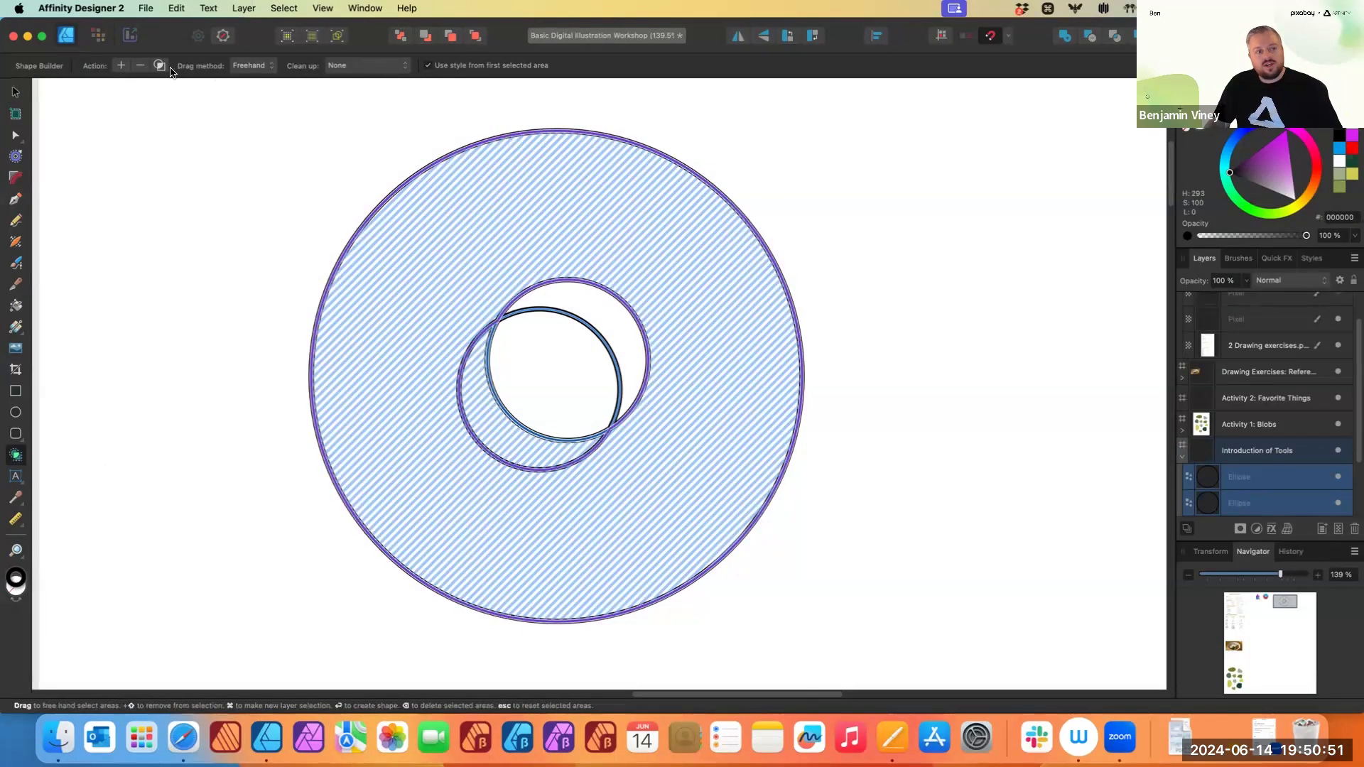
{"action": "left_click", "coordinate": [122, 66]}
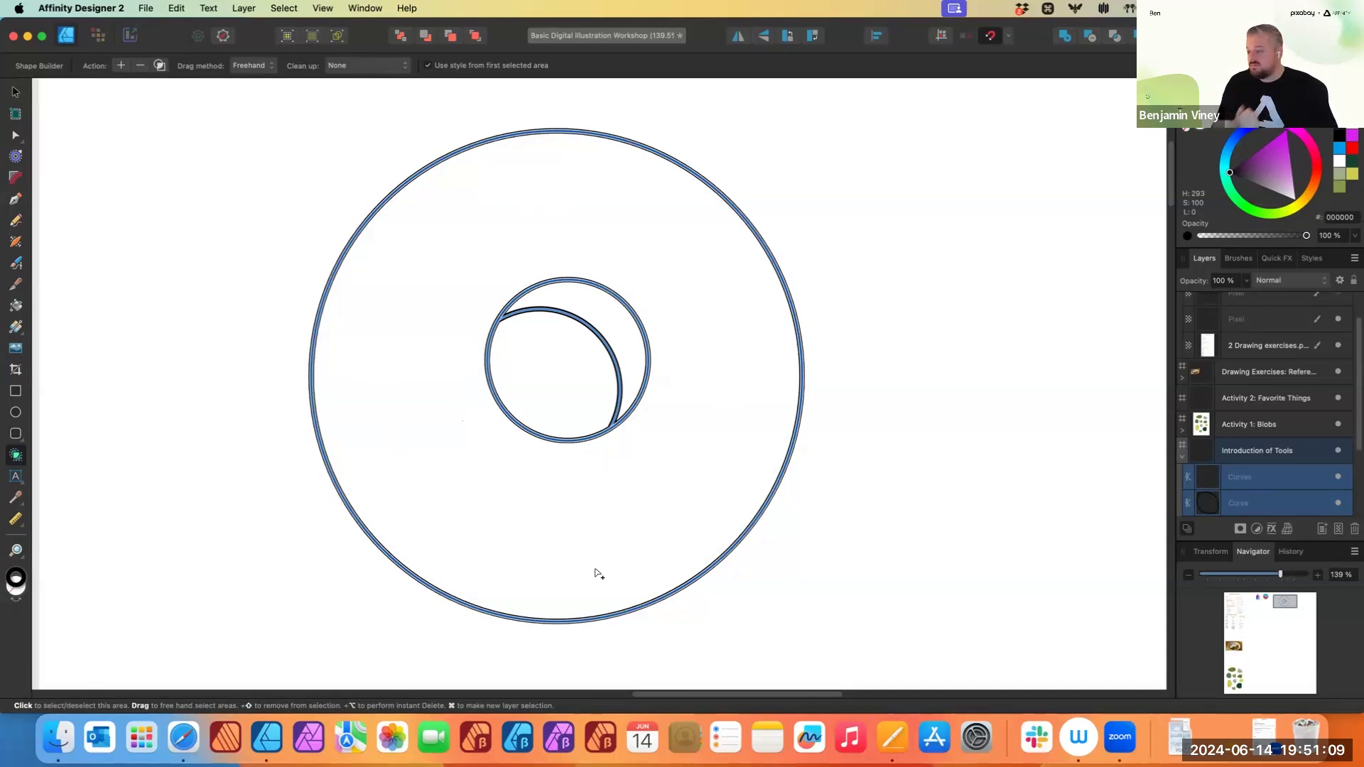
- Select the combined ring shape and apply a diagonal linear gradient fill, then undo the gradient
{"action": "scroll", "coordinate": [618, 561], "scroll_direction": "right", "scroll_amount": 3}
{"action": "scroll", "coordinate": [616, 551], "scroll_direction": "down", "scroll_amount": 2}
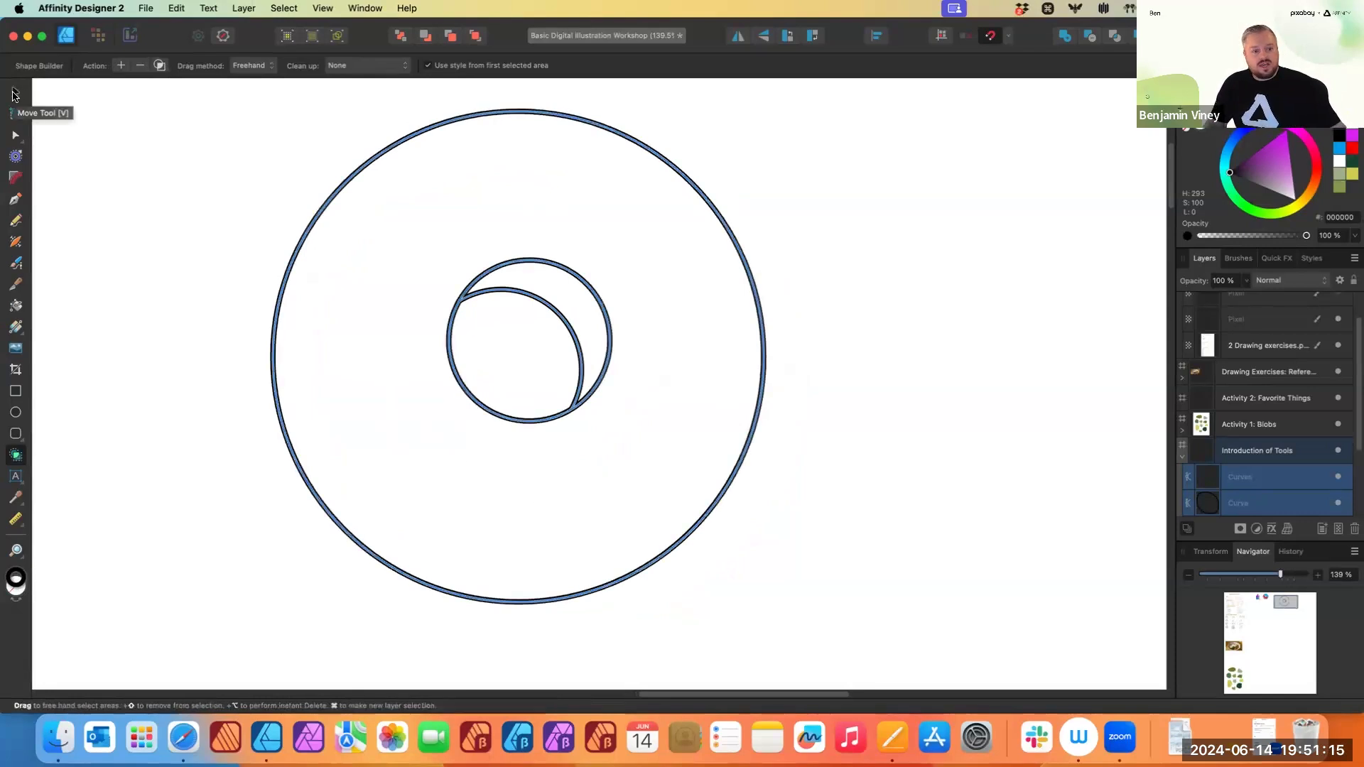
{"action": "left_click", "coordinate": [14, 94]}
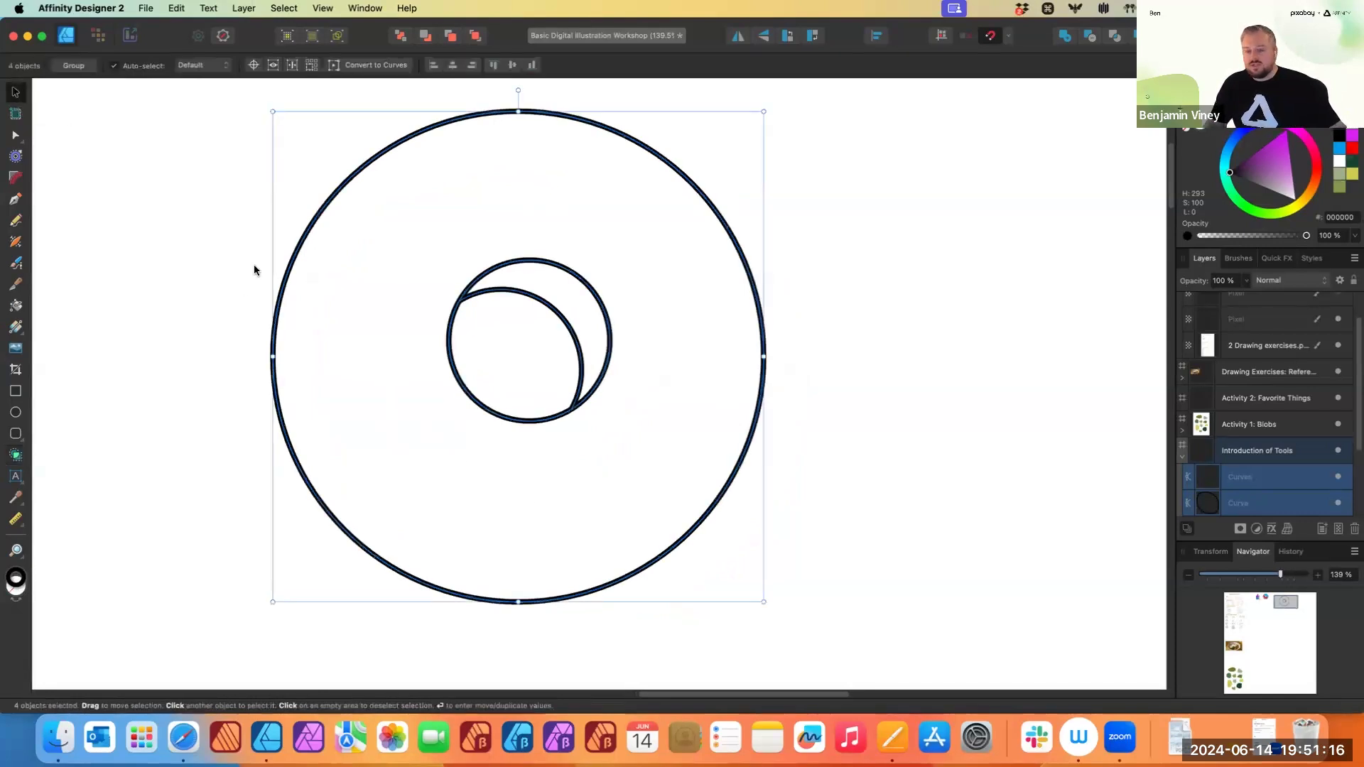
{"action": "left_click", "coordinate": [204, 311]}
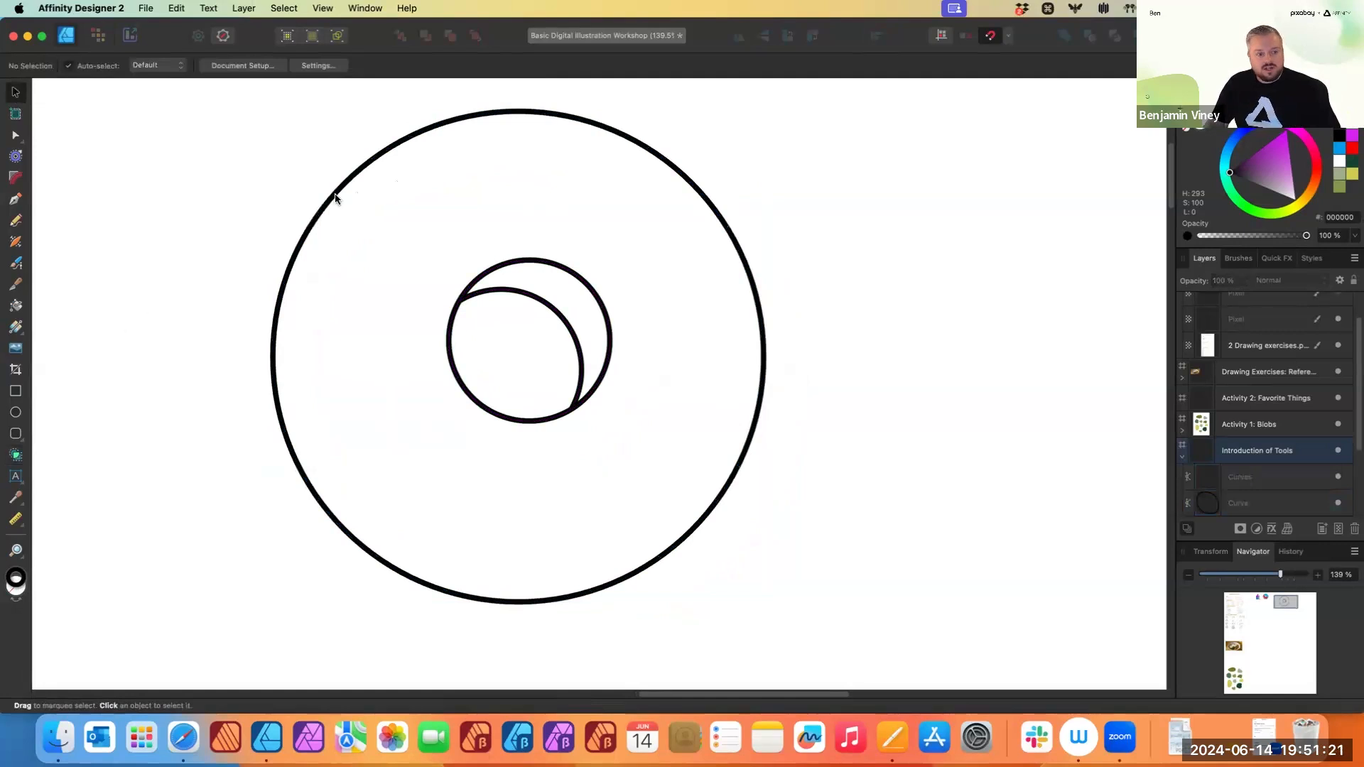
{"action": "left_click", "coordinate": [336, 199]}
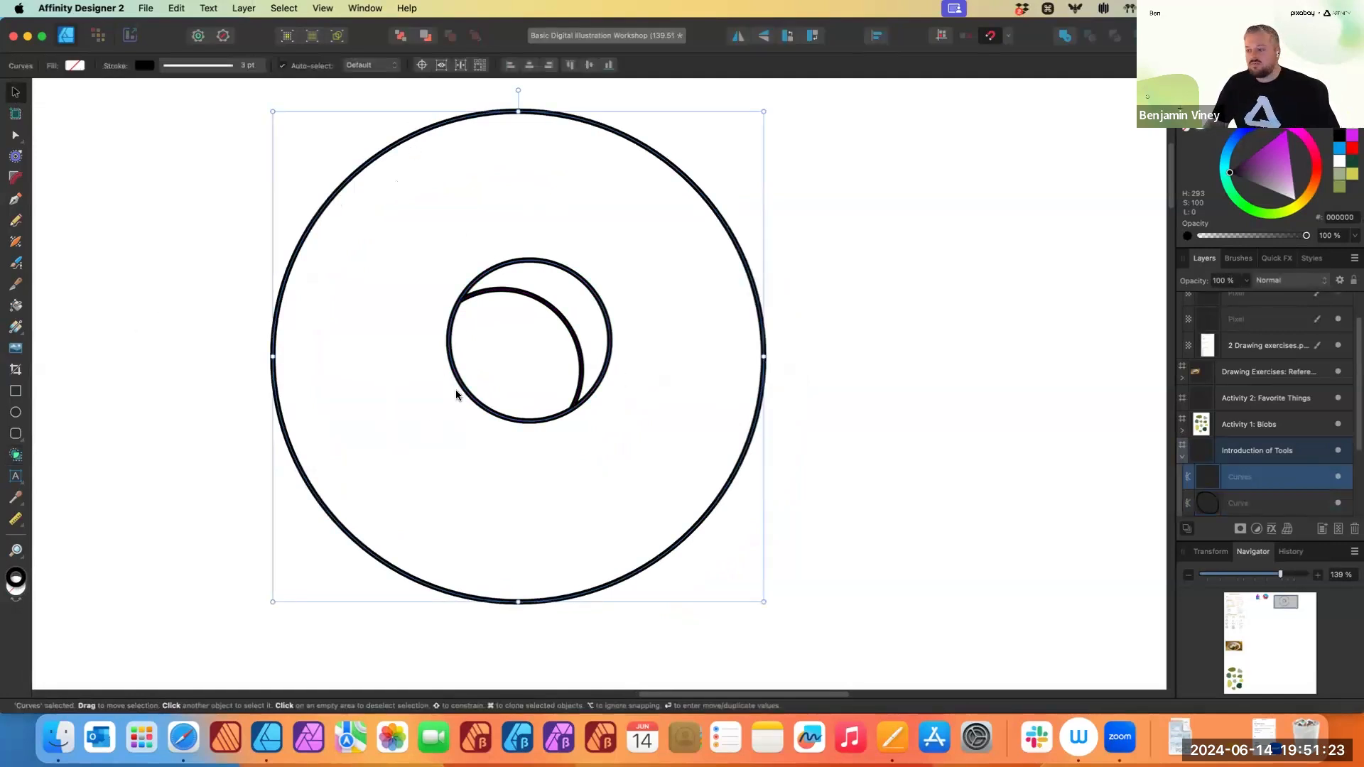
{"action": "left_click", "coordinate": [16, 328]}
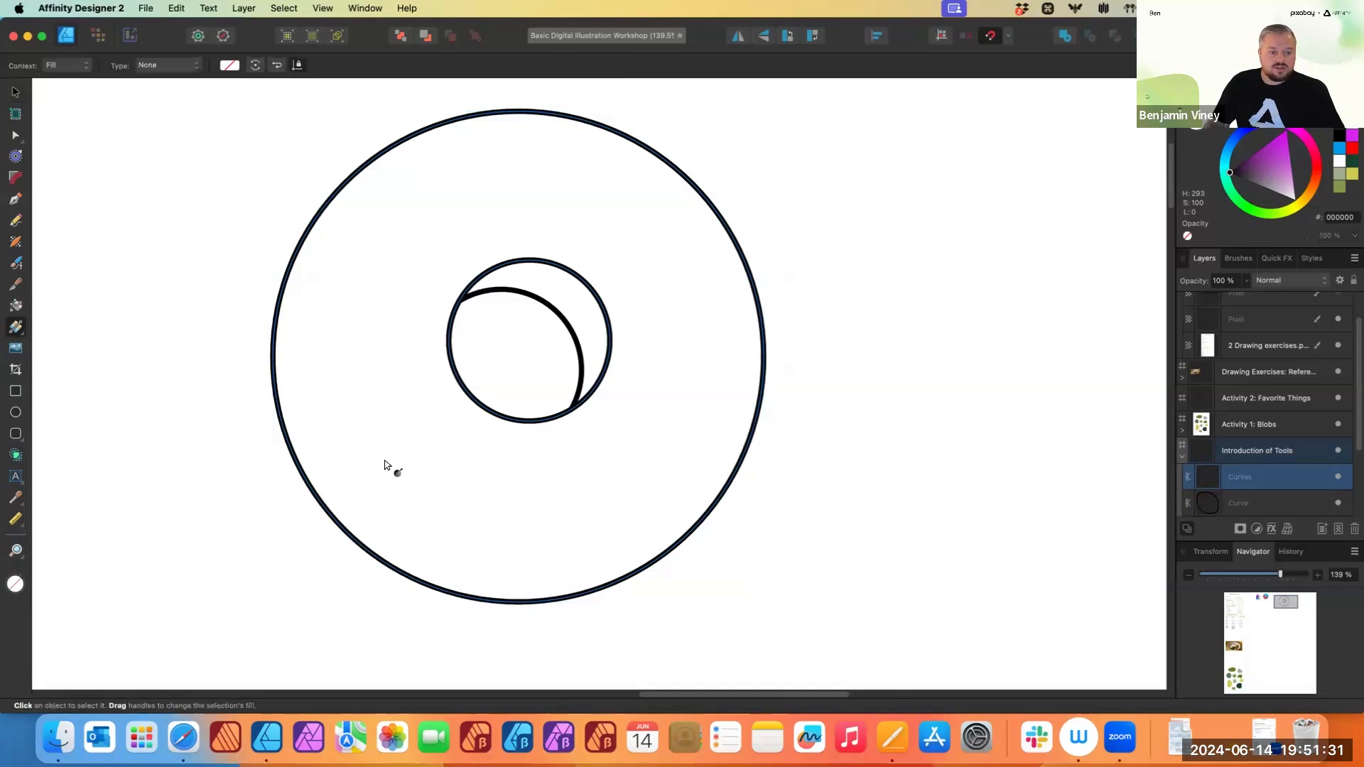
{"action": "left_click_drag", "start_coordinate": [375, 496], "coordinate": [637, 270]}
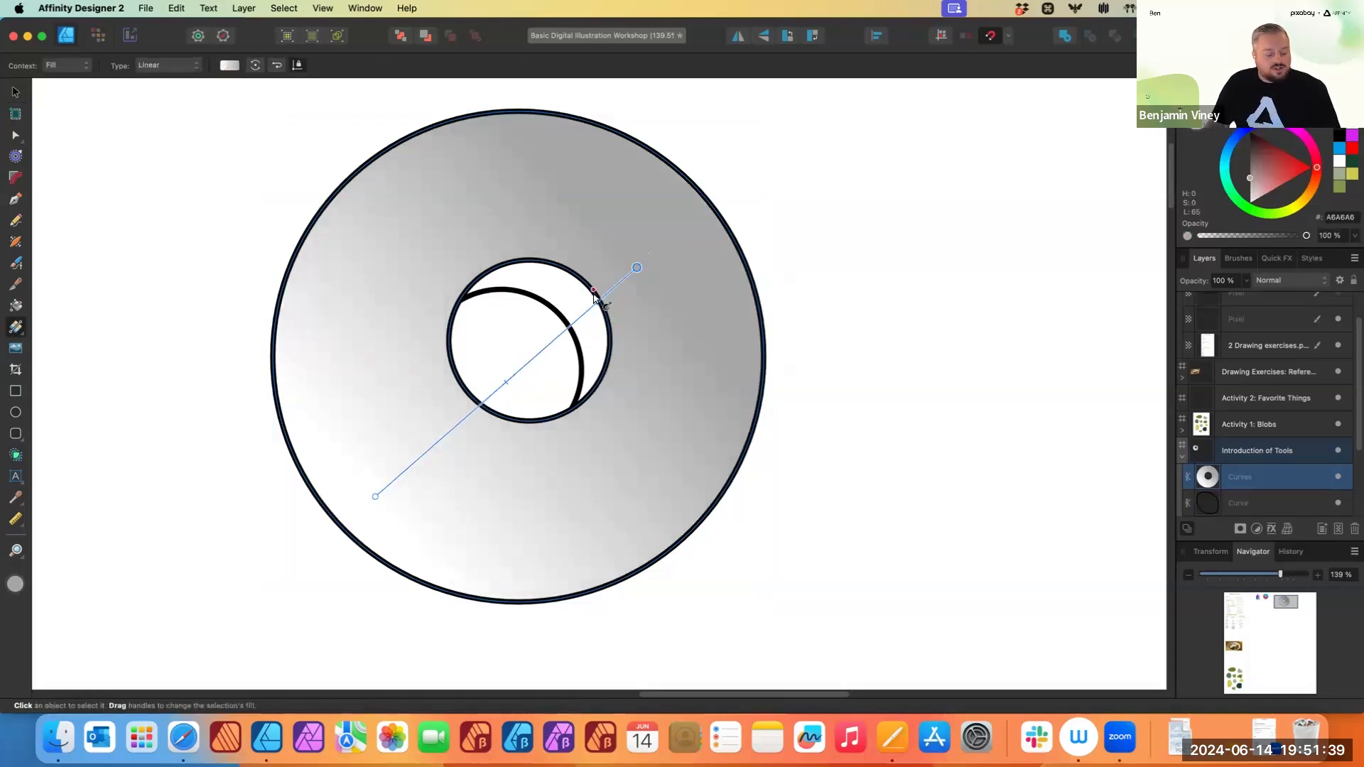
{"action": "key", "text": "super+z"}
- Apply a linear gradient fill to the ring shape and adjust its handles diagonally from lower left to upper right
{"action": "key", "text": "v"}
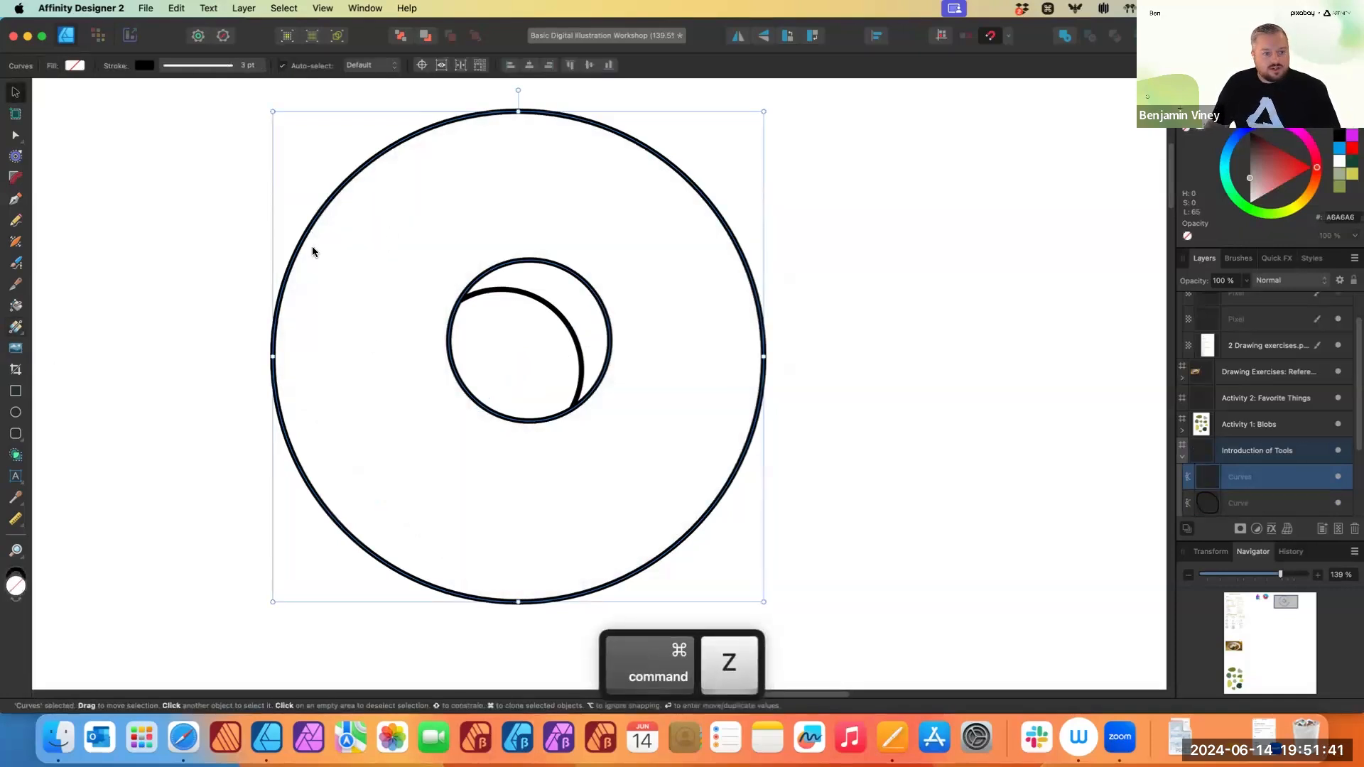
{"action": "key", "text": "g"}
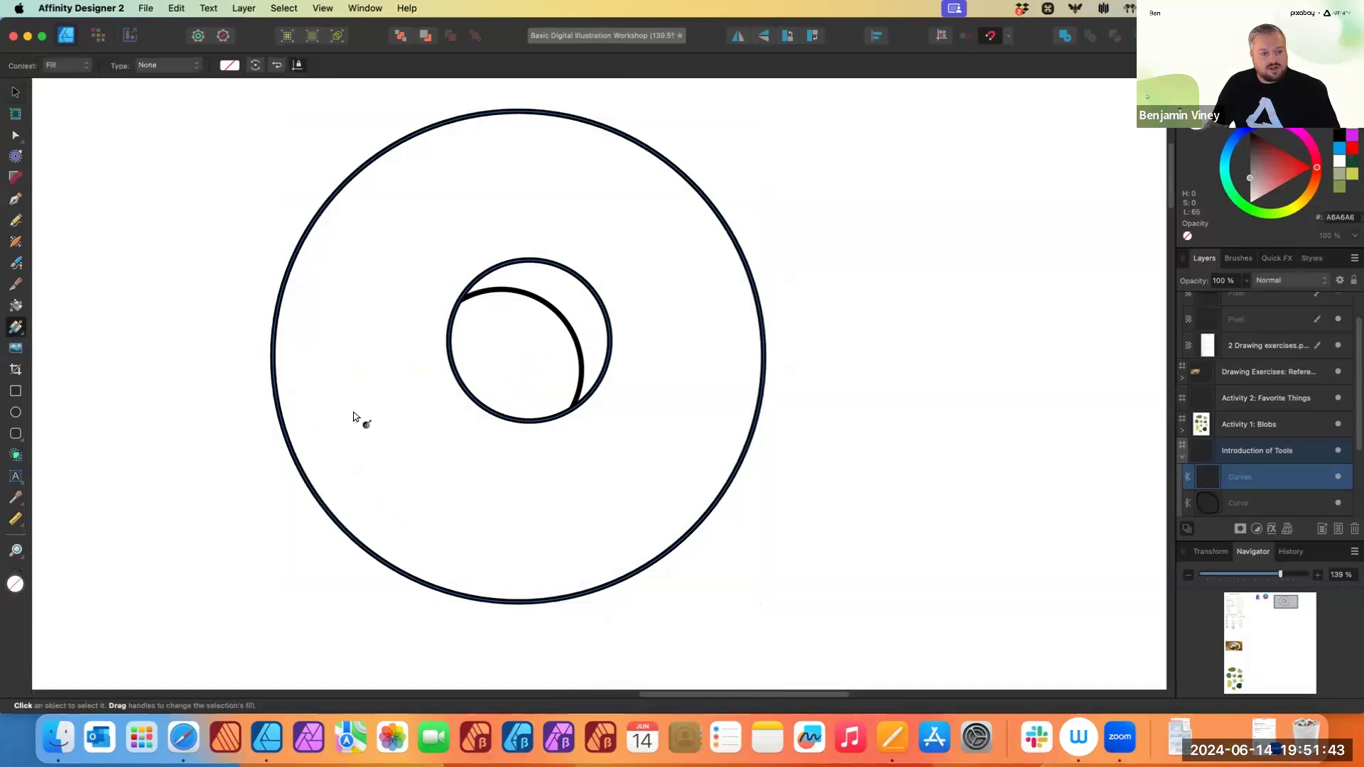
{"action": "mouse_move", "coordinate": [373, 455]}
{"action": "left_mouse_down"}
{"action": "mouse_move", "coordinate": [647, 227]}
{"action": "mouse_move", "coordinate": [342, 455]}
{"action": "left_mouse_up"}
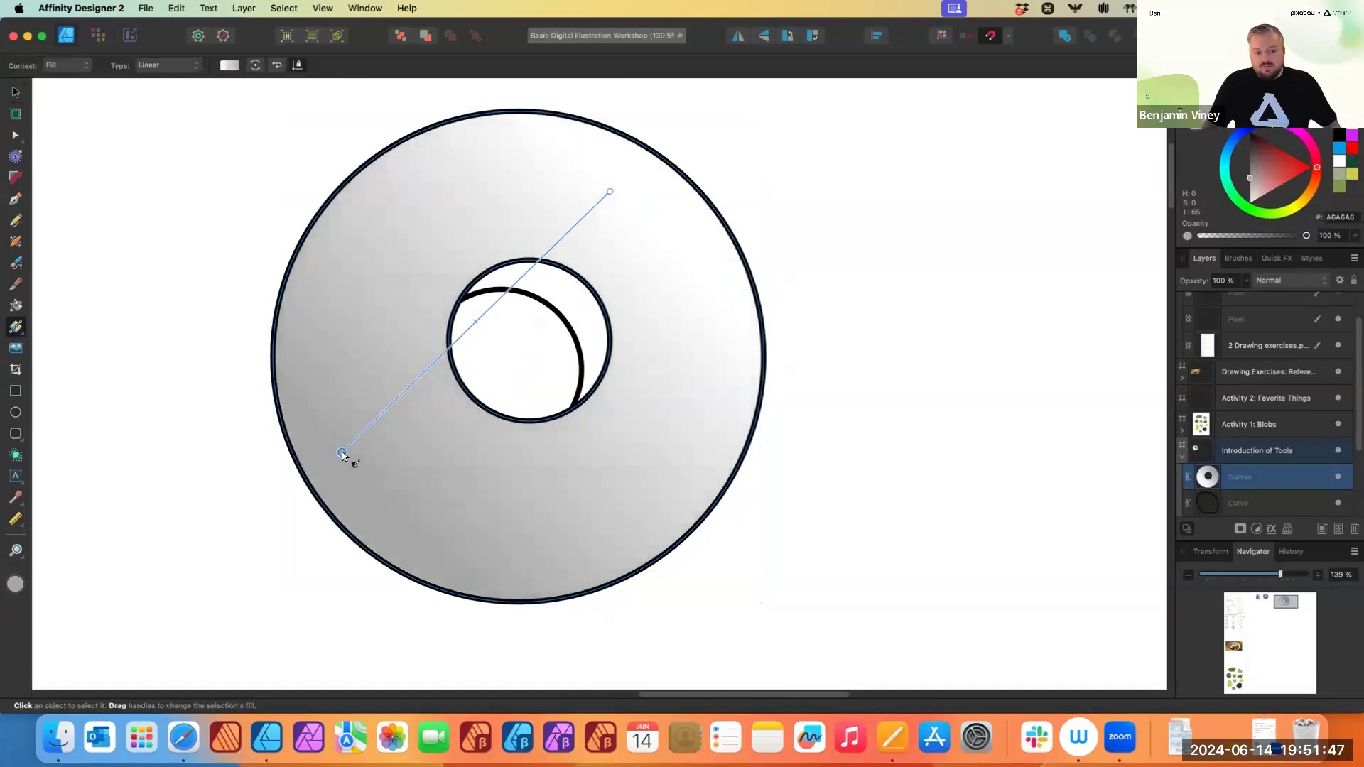
{"action": "left_click_drag", "start_coordinate": [662, 481], "coordinate": [395, 244]}
{"action": "left_click_drag", "start_coordinate": [369, 421], "coordinate": [648, 235]}
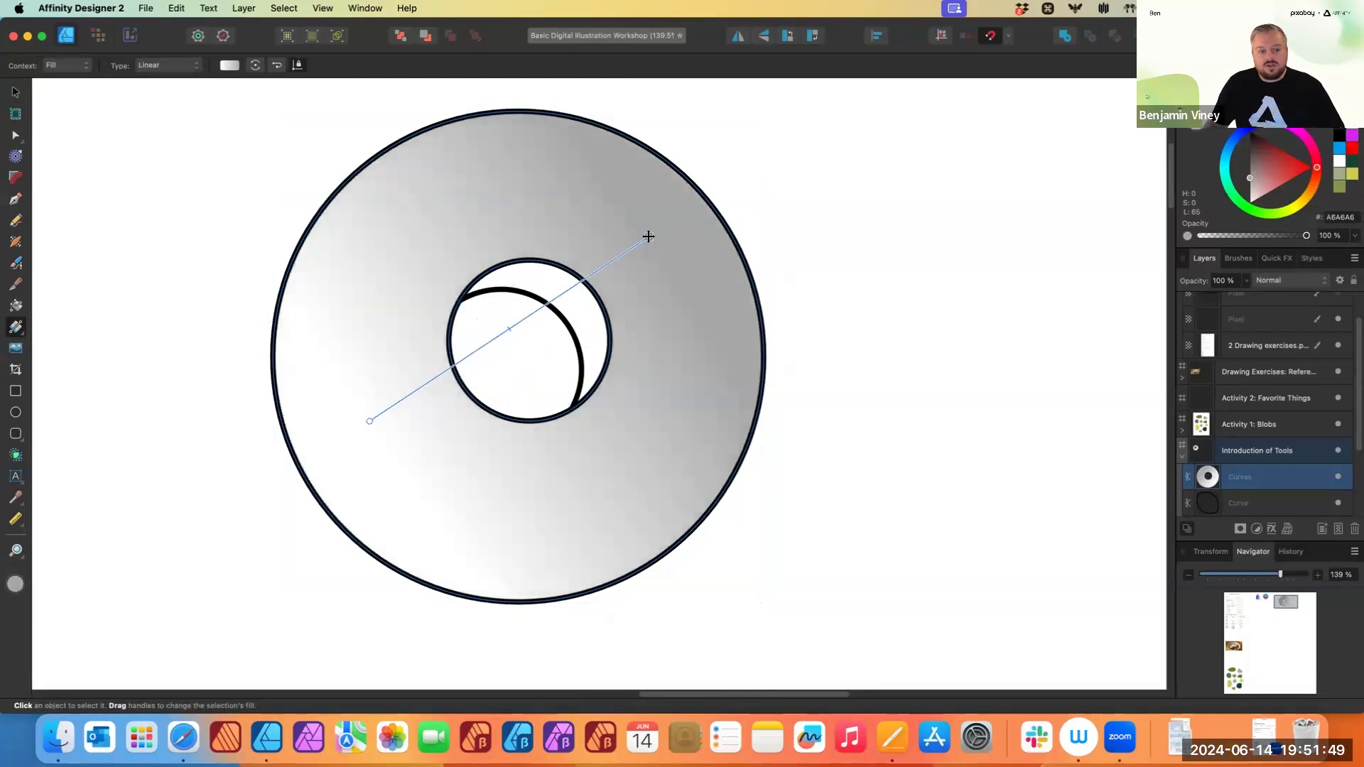
{"action": "left_click_drag", "start_coordinate": [463, 229], "coordinate": [677, 549]}
{"action": "mouse_move", "coordinate": [689, 260]}
{"action": "left_mouse_down"}
{"action": "mouse_move", "coordinate": [398, 425]}
{"action": "mouse_move", "coordinate": [391, 461]}
{"action": "mouse_move", "coordinate": [407, 467]}
{"action": "left_mouse_up"}
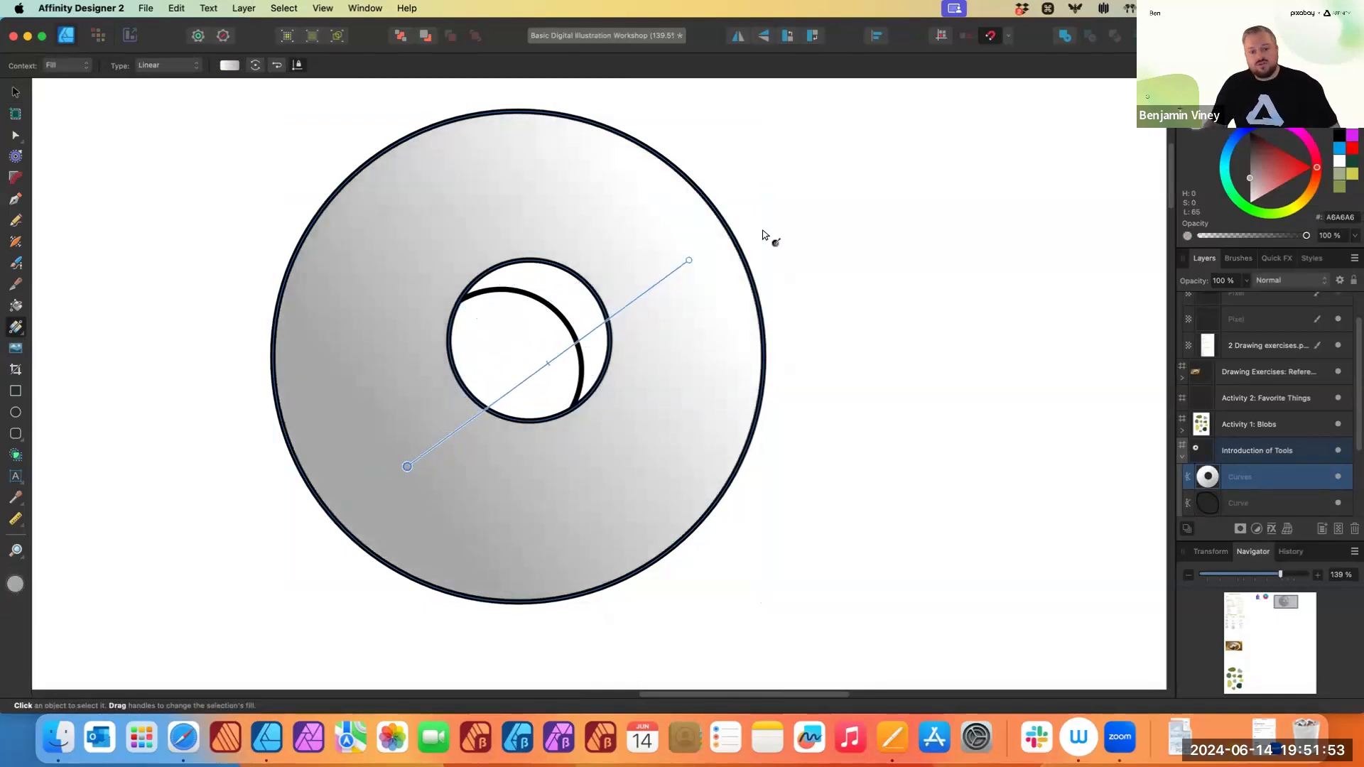
{"action": "left_click_drag", "start_coordinate": [689, 260], "coordinate": [628, 225]}
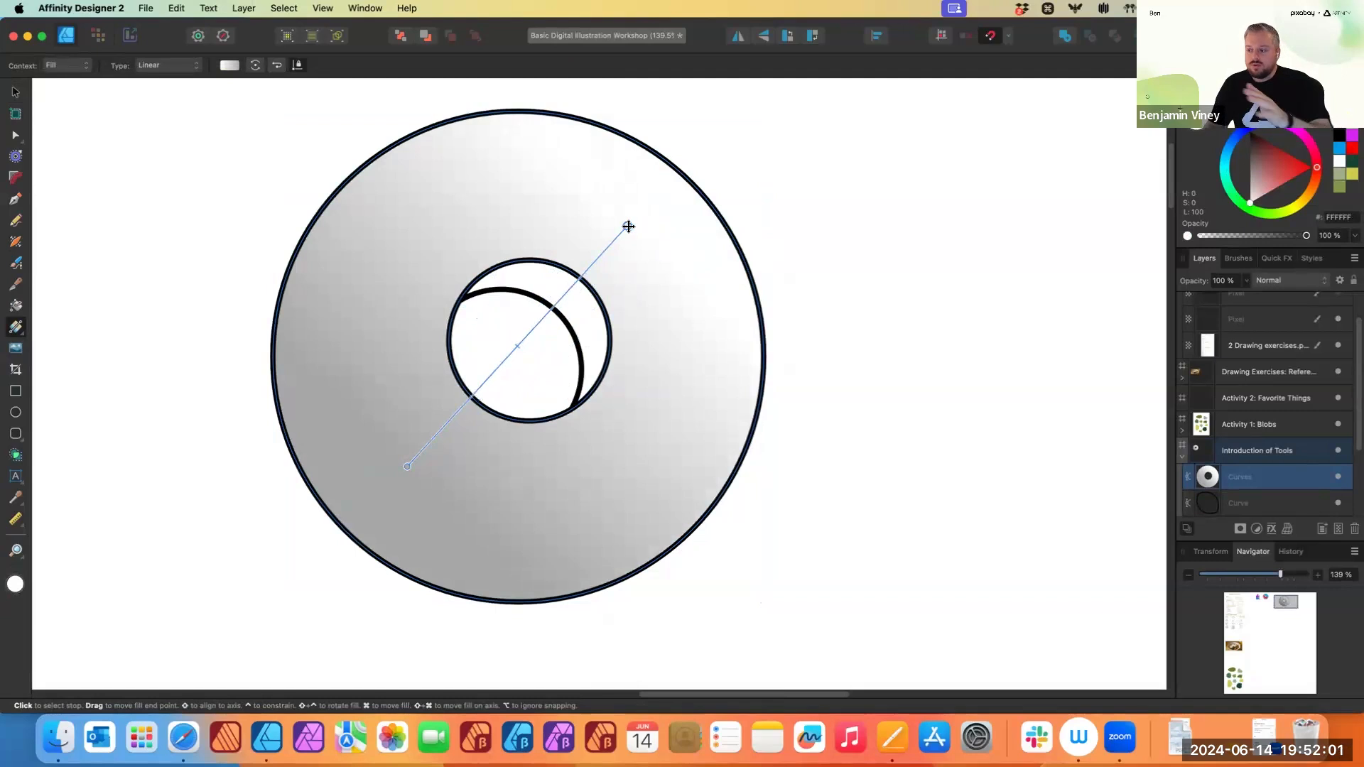
{"action": "key", "text": "v"}
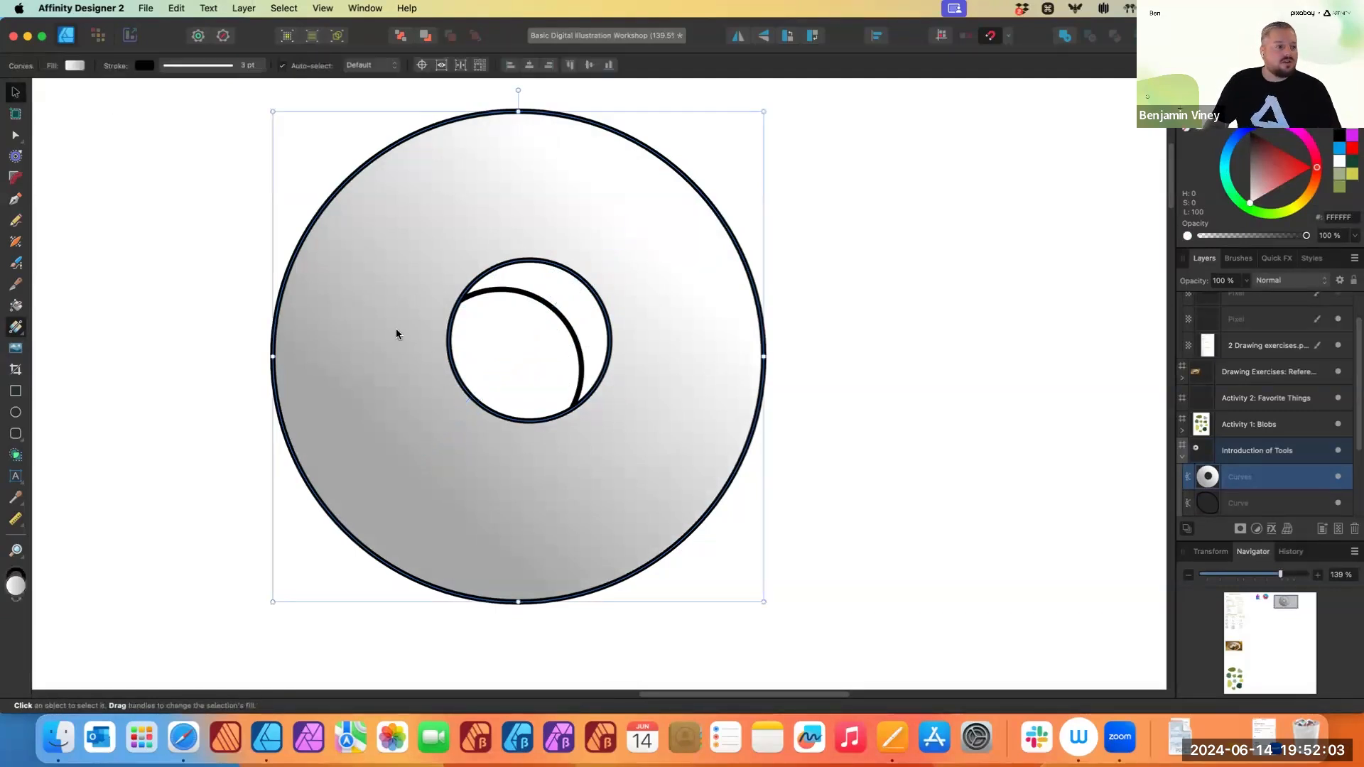
{"action": "key", "text": "super+z"}
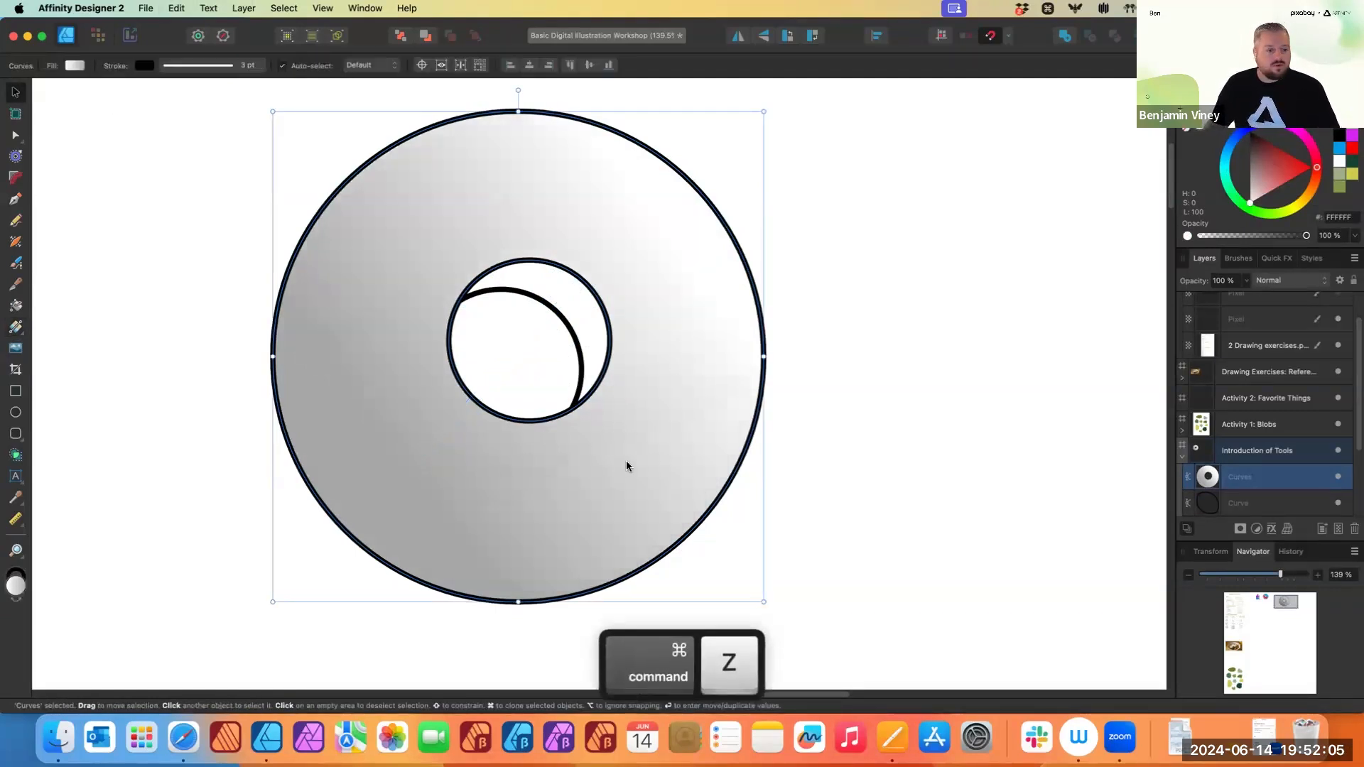
- Undo the gradient fill and the Shape Builder combination to return to the three outlined circles
{"action": "key", "text": "super+z"}
{"action": "key", "text": "super+z"}
{"action": "key", "text": "super+z"}
{"action": "key", "text": "super+z"}
{"action": "key", "text": "super+z"}
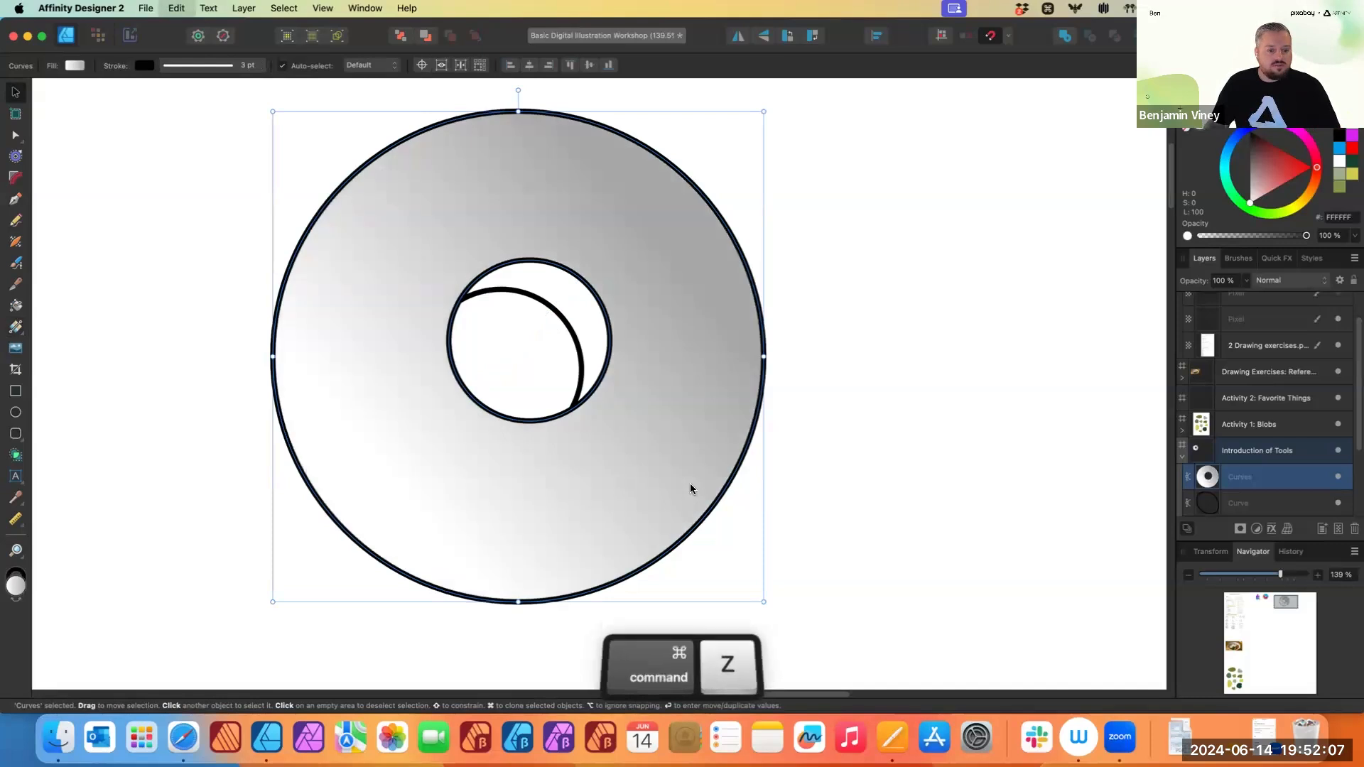
{"action": "key", "text": "super+z"}
{"action": "key", "text": "super+z"}
{"action": "key", "text": "super+z"}
{"action": "scroll", "coordinate": [737, 474], "scroll_direction": "down", "scroll_amount": 1}
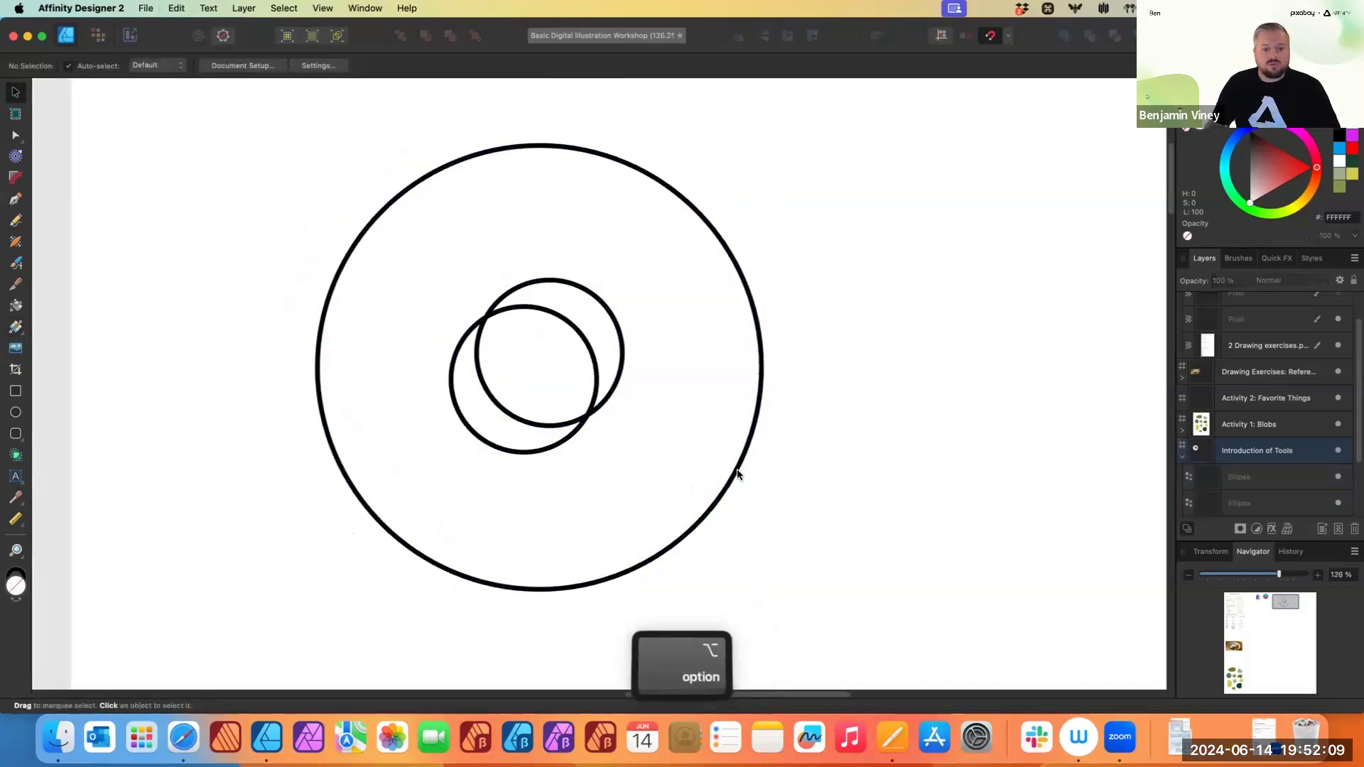
{"action": "left_click", "coordinate": [523, 452]}
{"action": "left_click", "coordinate": [594, 298]}
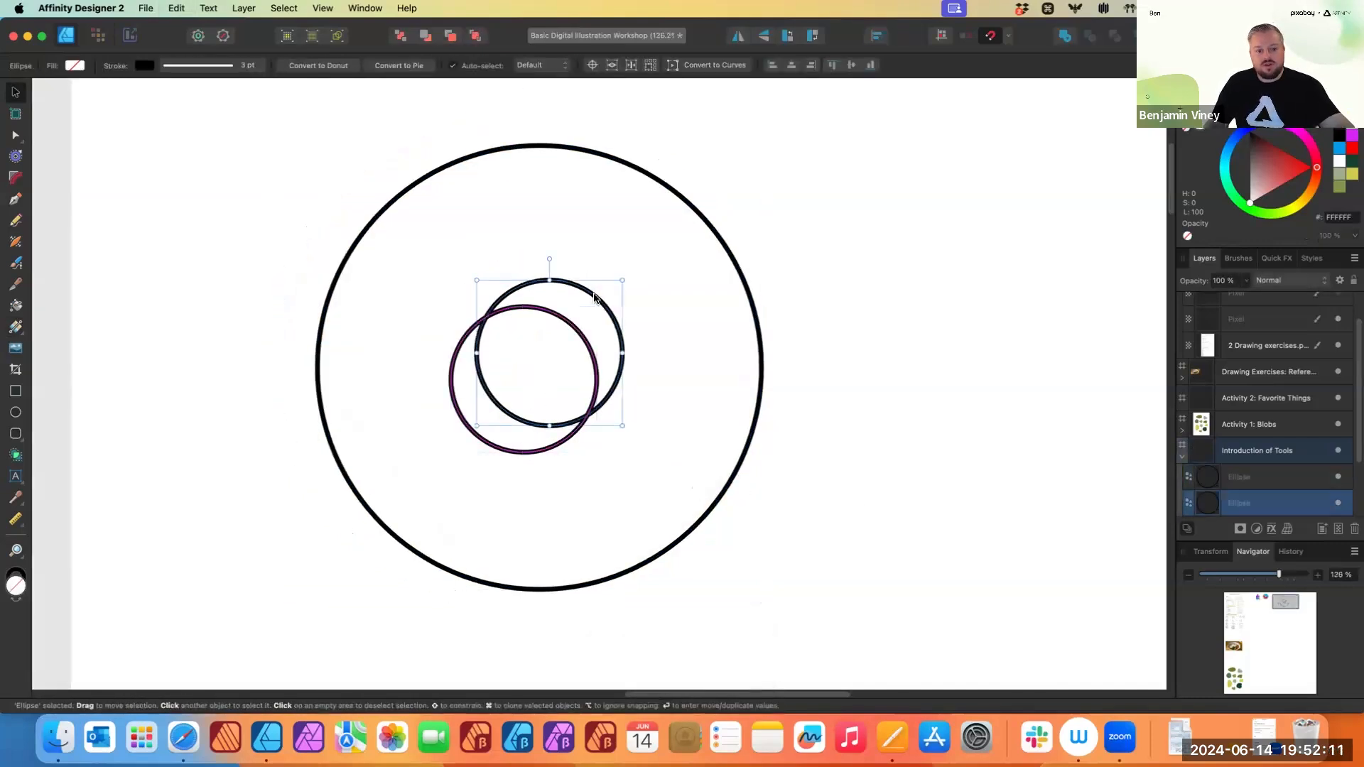
{"action": "left_click", "coordinate": [739, 277]}
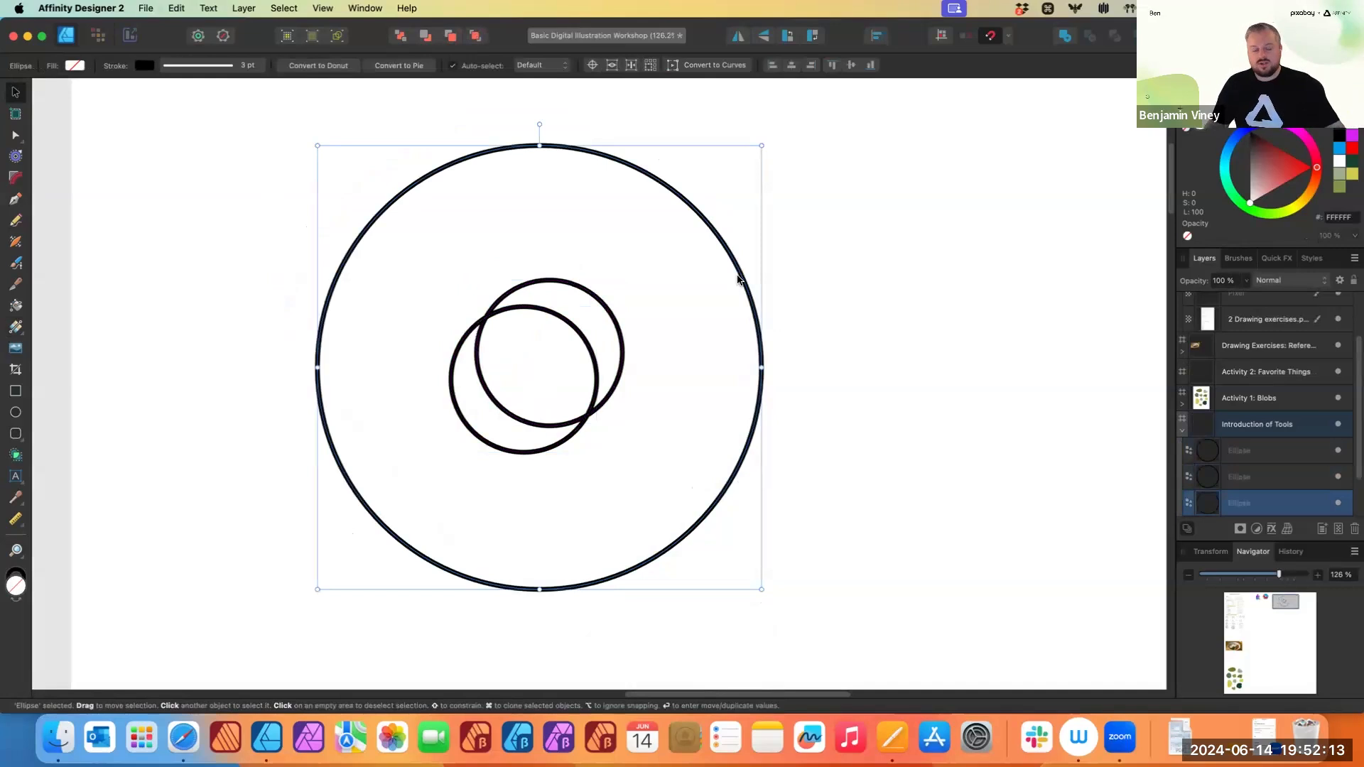
{"action": "left_click", "coordinate": [156, 164]}
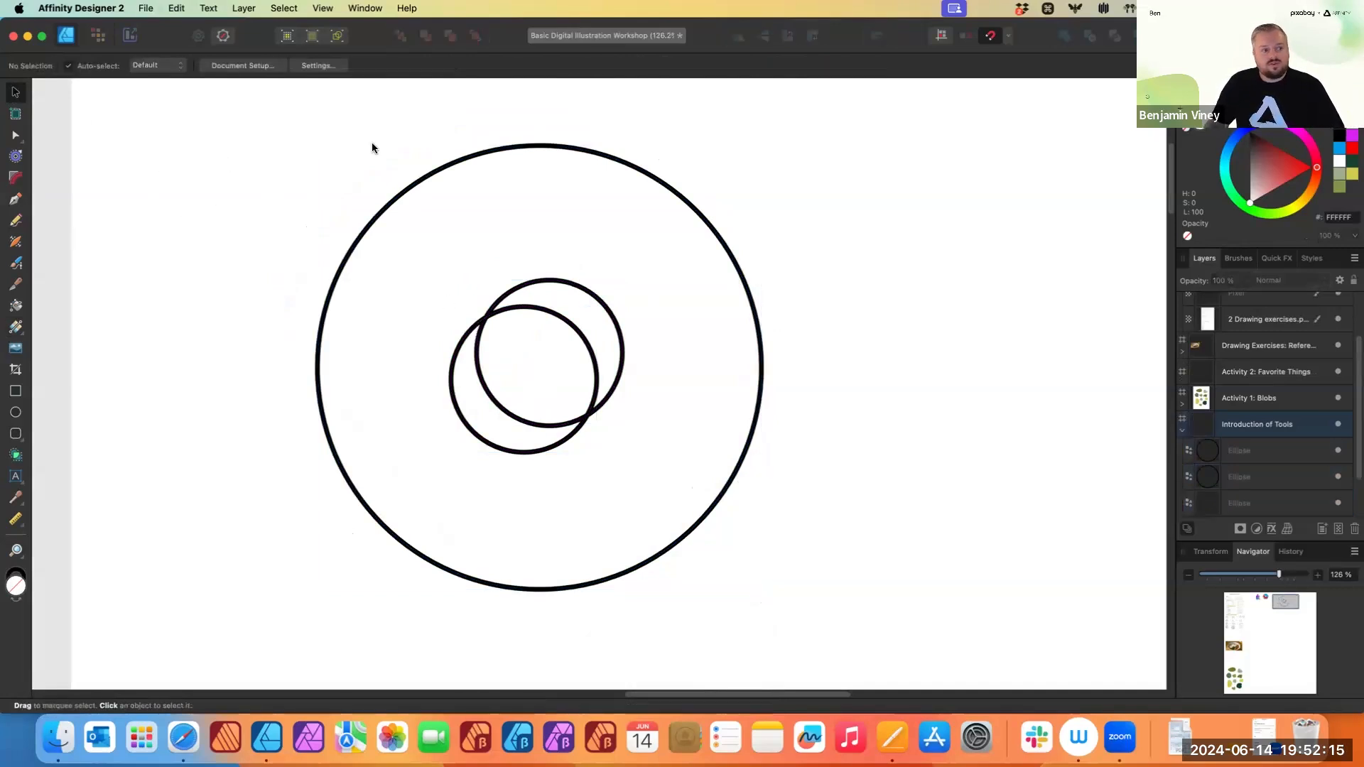
- Select all three circles and use the Shape Builder to add the outer ring and the upper crescent between the inner circles into one shape
{"action": "left_click_drag", "start_coordinate": [165, 91], "coordinate": [890, 654]}
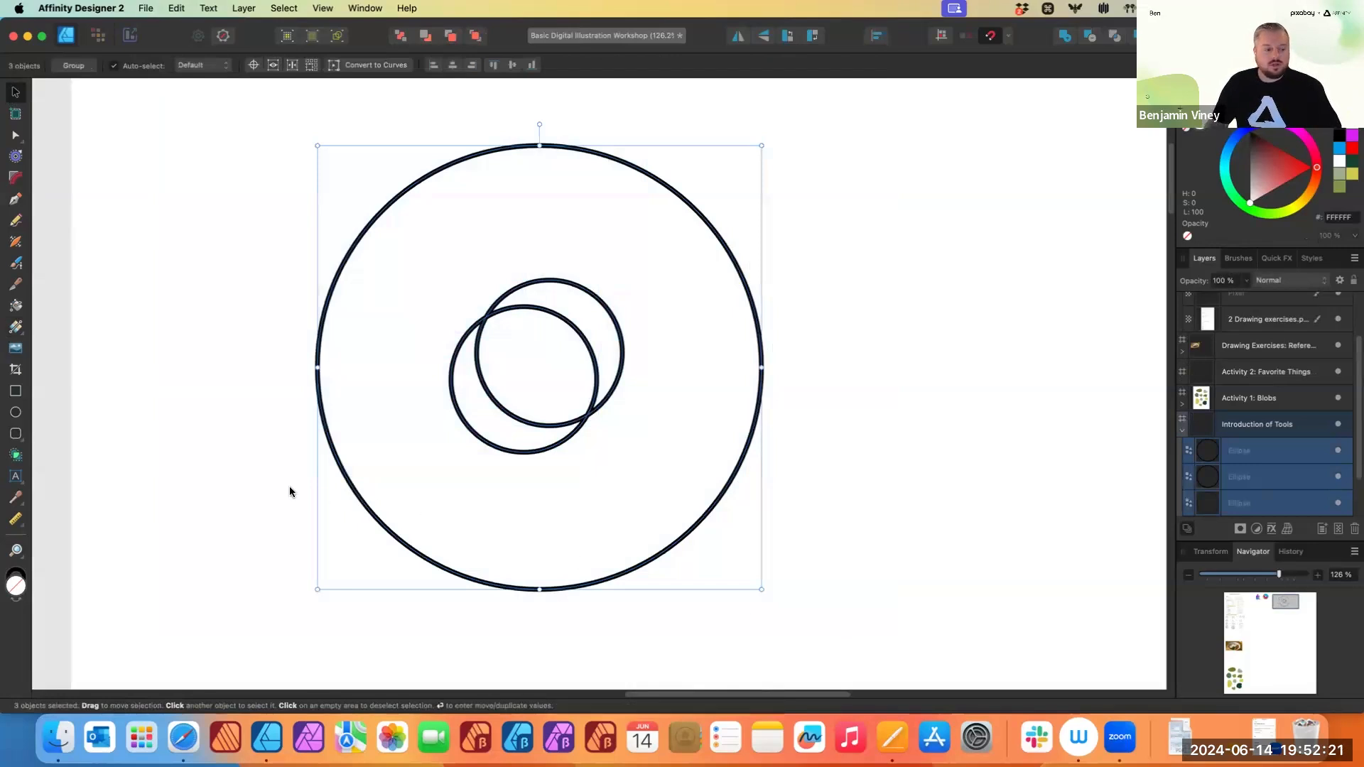
{"action": "left_click", "coordinate": [16, 455]}
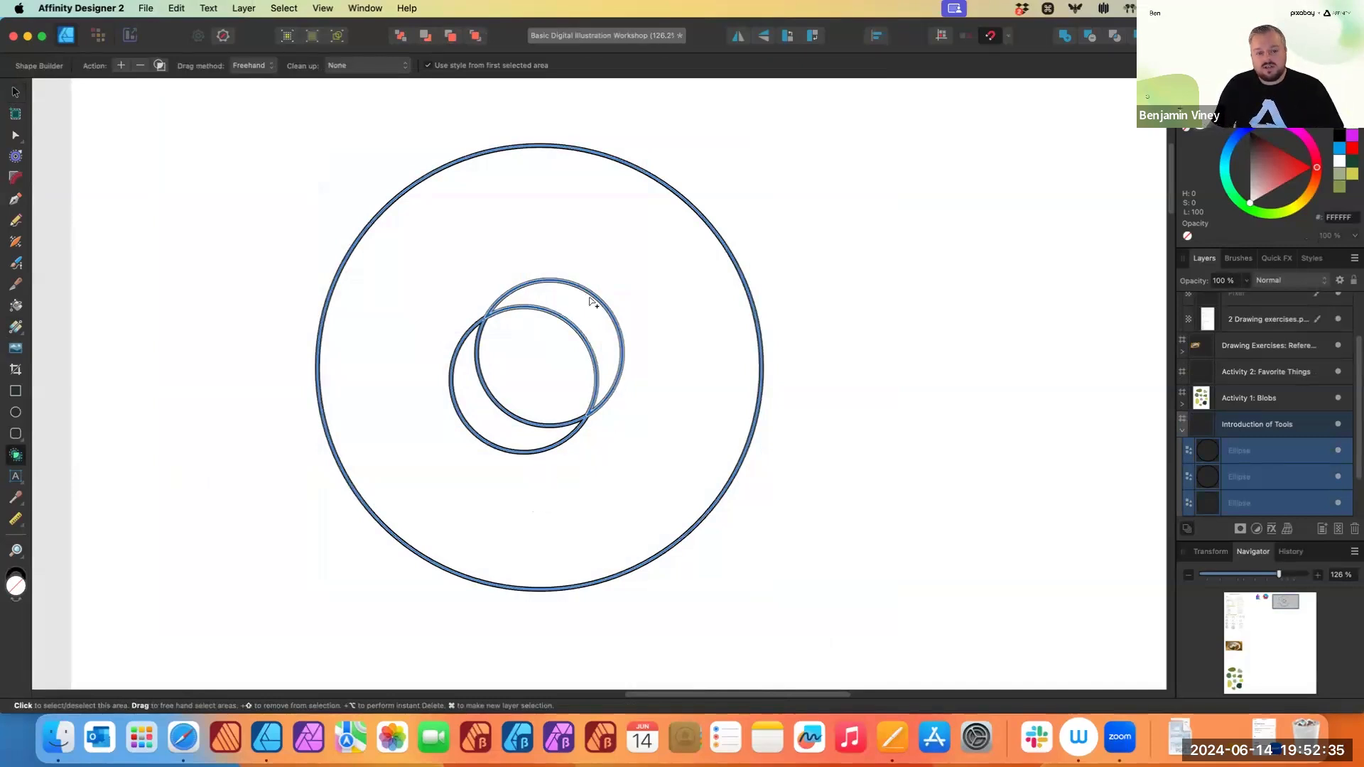
{"action": "left_click", "coordinate": [599, 325]}
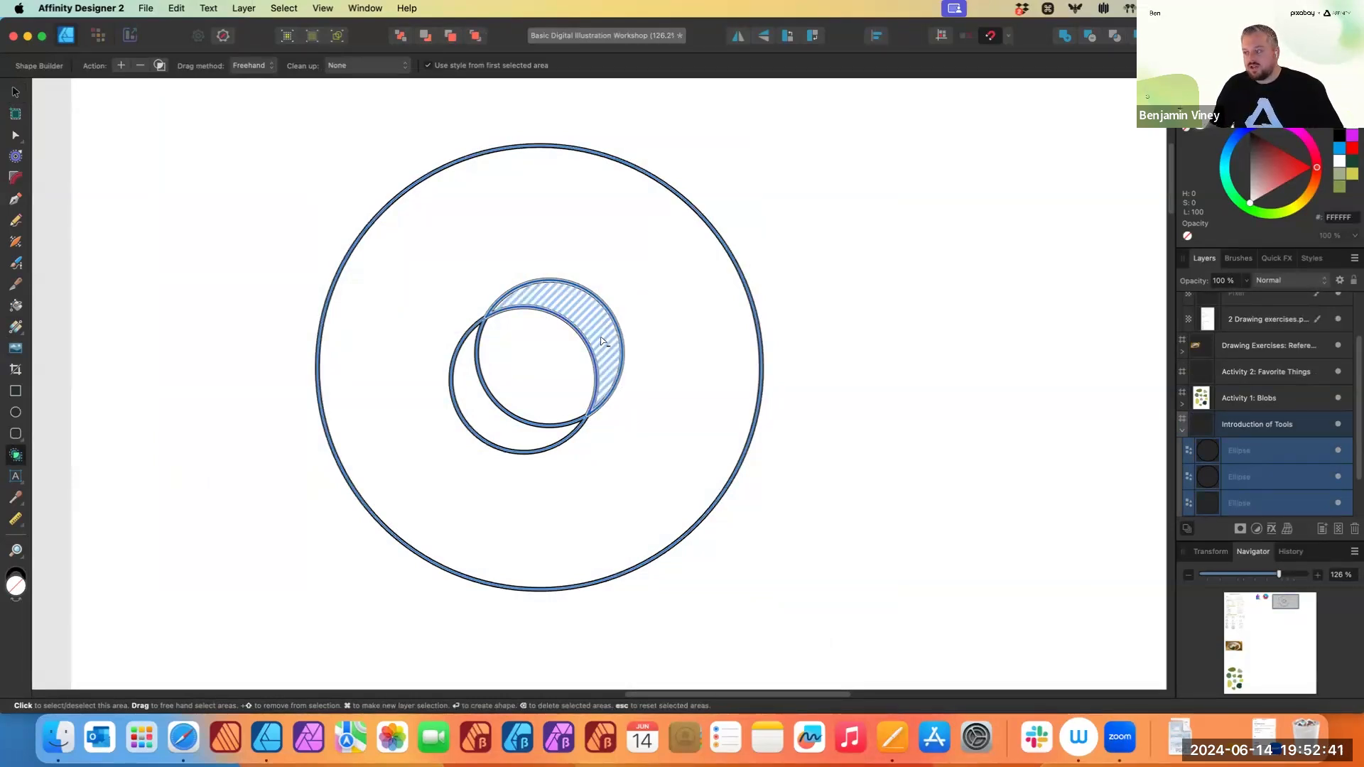
{"action": "left_click", "coordinate": [564, 451]}
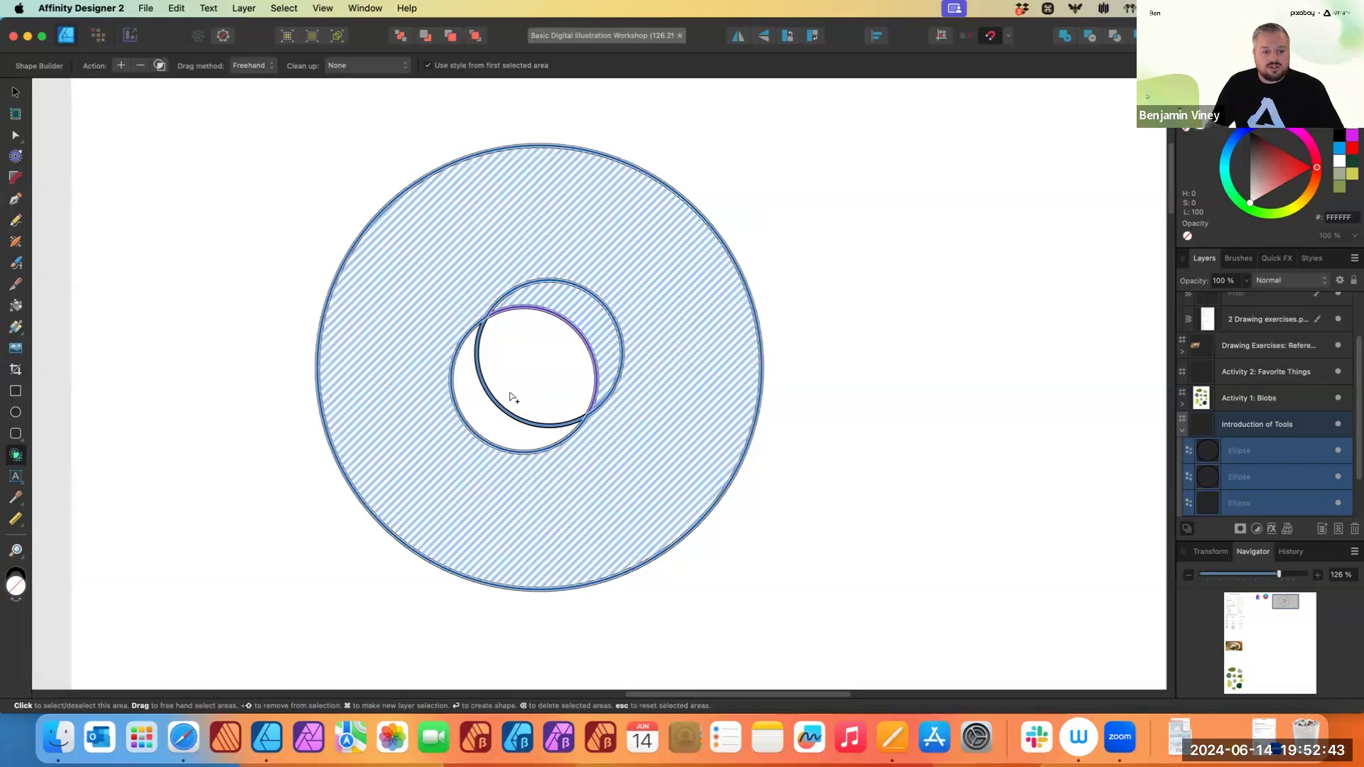
{"action": "left_click", "coordinate": [510, 397]}
{"action": "left_click", "coordinate": [481, 434]}
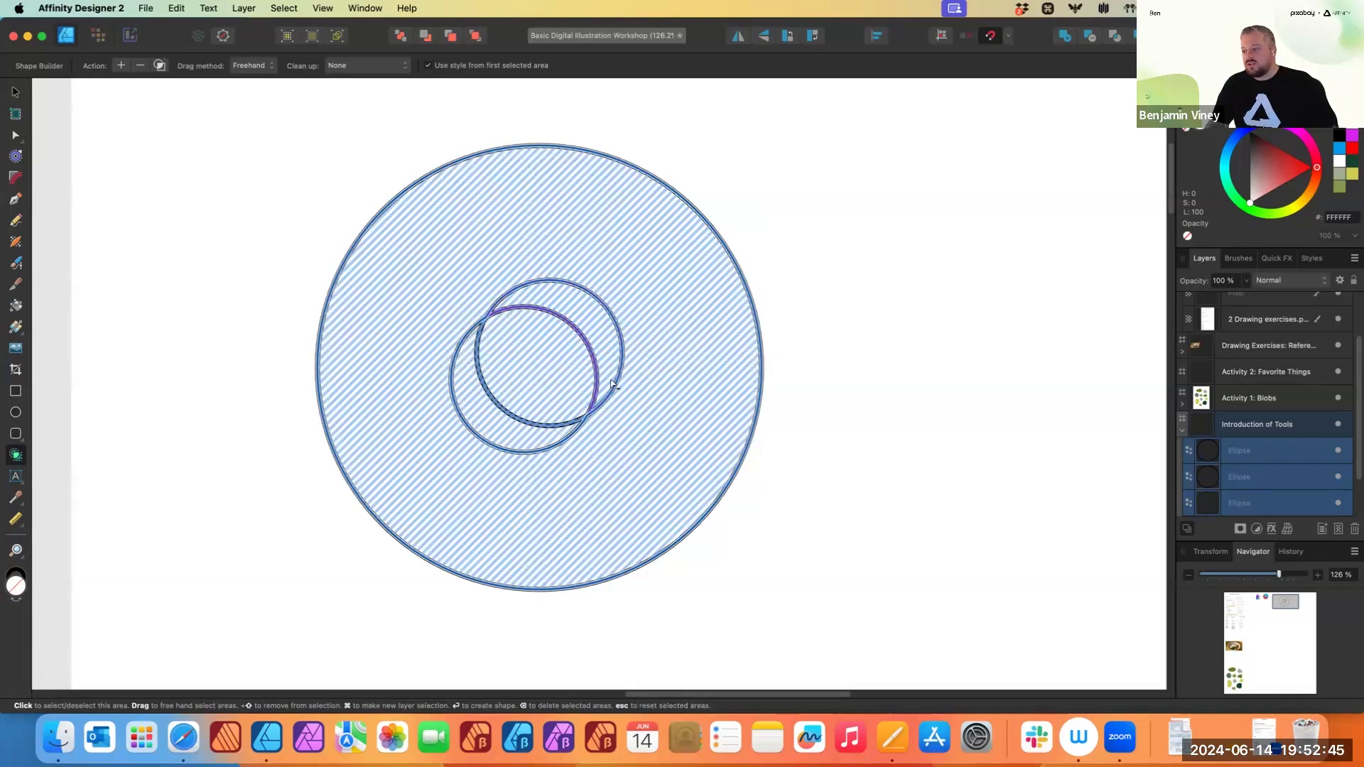
{"action": "left_click", "coordinate": [627, 441]}
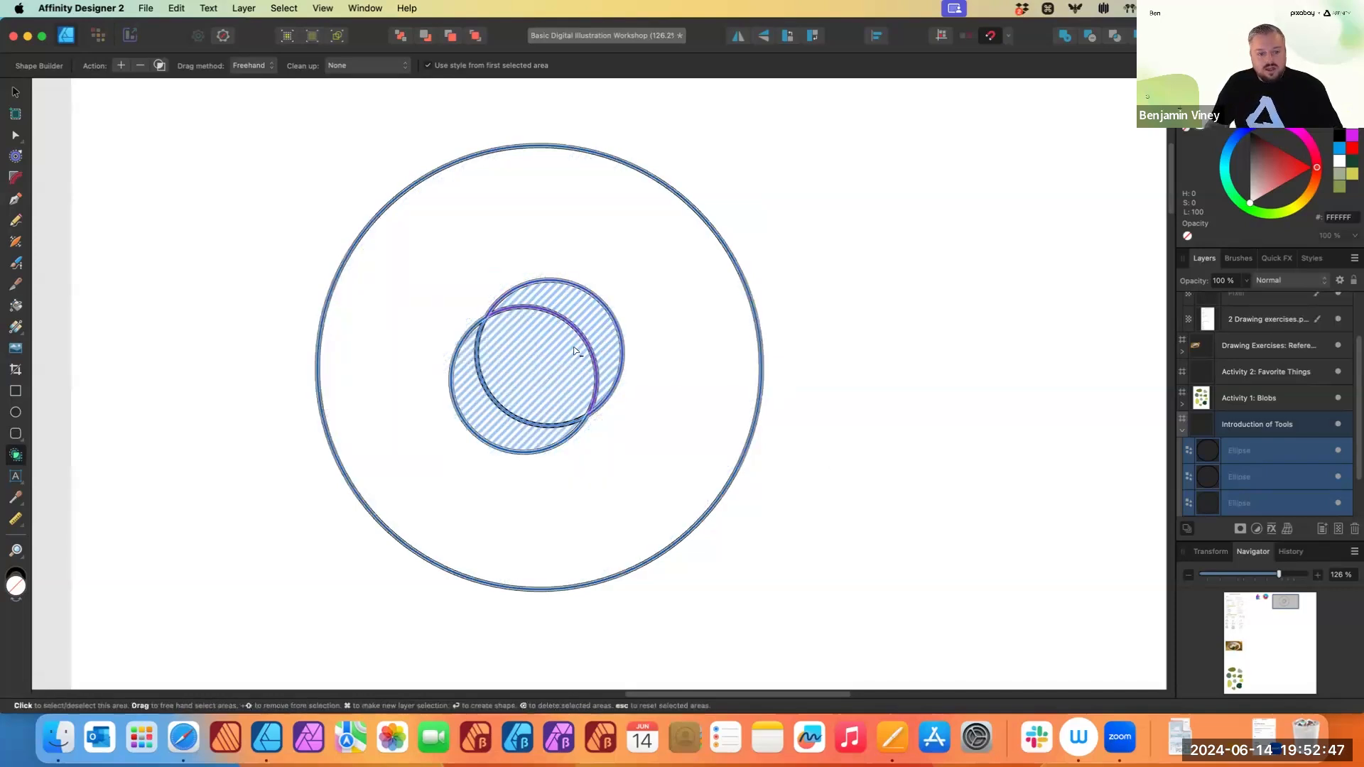
{"action": "left_click", "coordinate": [593, 313]}
{"action": "left_click", "coordinate": [541, 392]}
{"action": "left_click", "coordinate": [497, 426]}
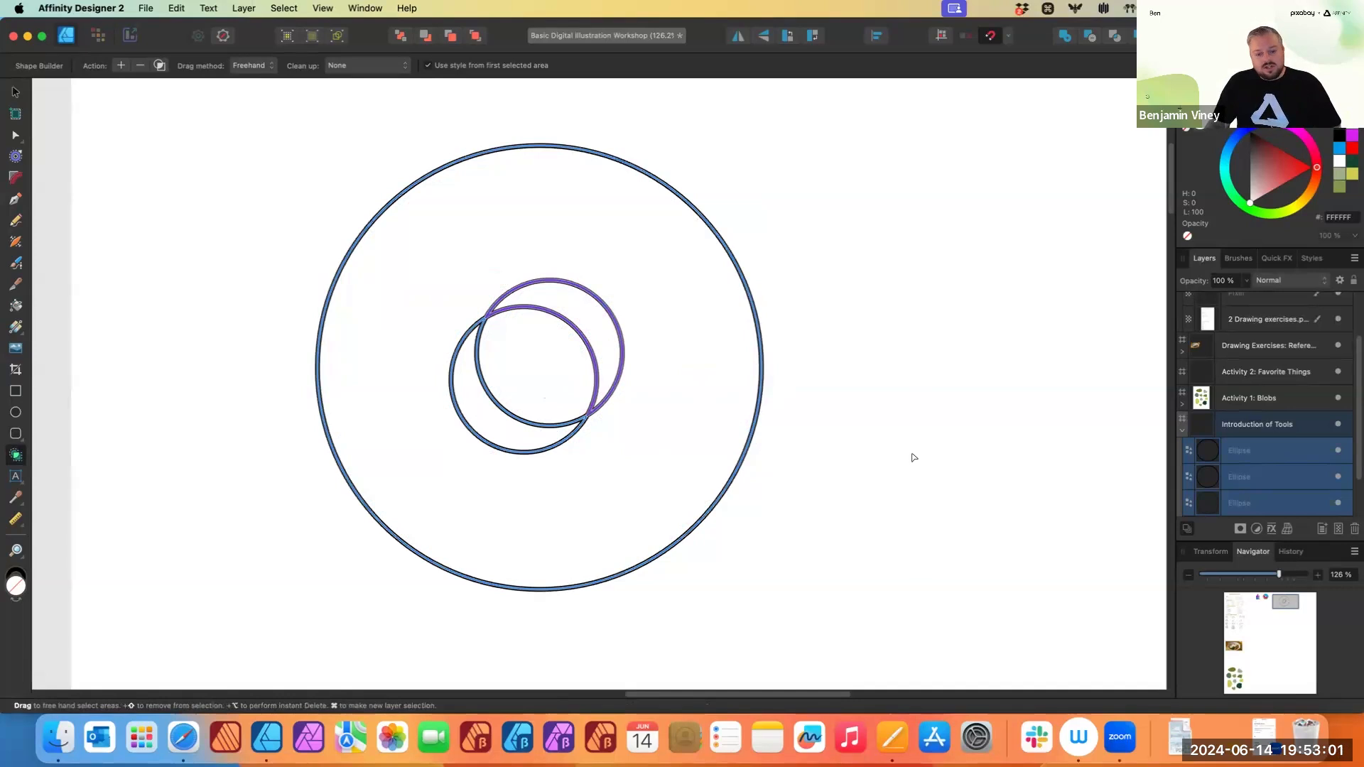
{"action": "mouse_move", "coordinate": [689, 462]}
{"action": "left_mouse_down"}
{"action": "mouse_move", "coordinate": [625, 465]}
{"action": "mouse_move", "coordinate": [522, 437]}
{"action": "left_mouse_up"}
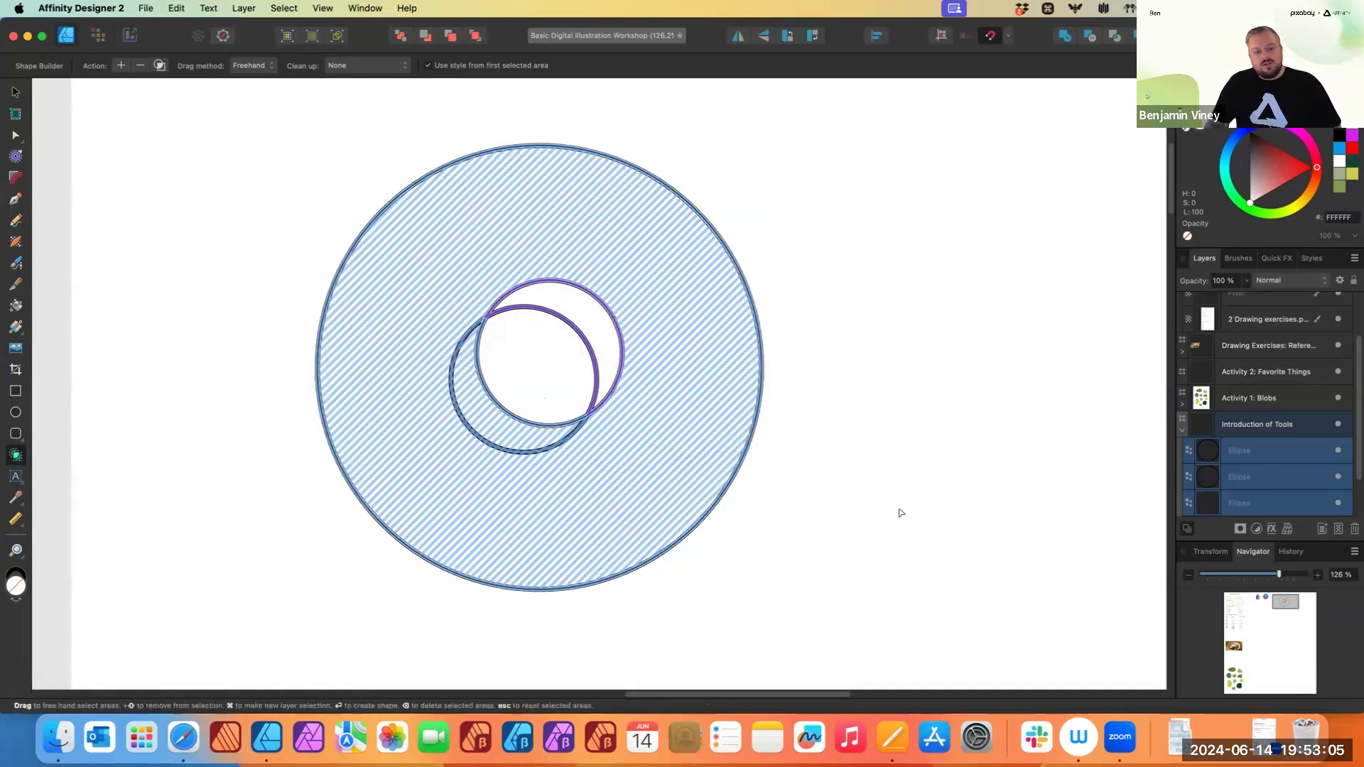
{"action": "left_click", "coordinate": [569, 469]}
{"action": "left_click", "coordinate": [549, 439]}
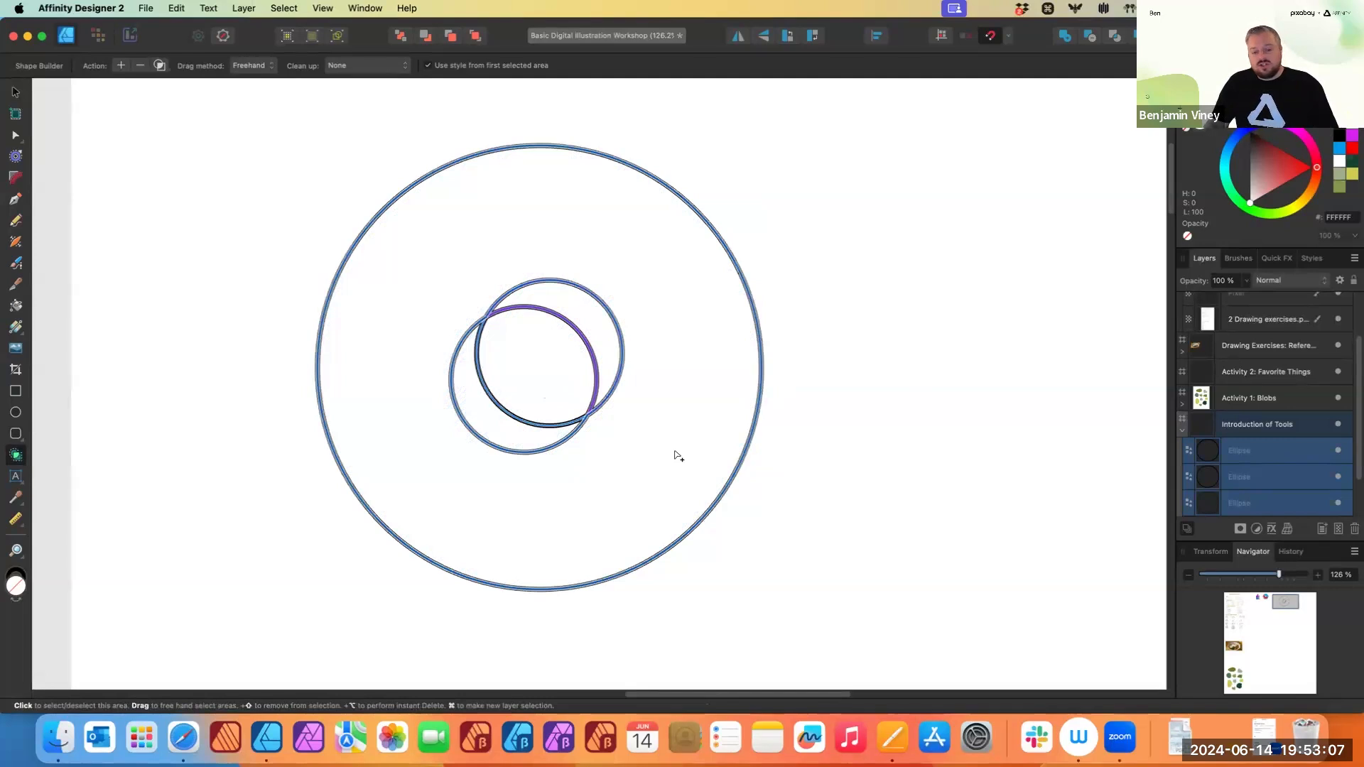
{"action": "mouse_move", "coordinate": [681, 454]}
{"action": "left_mouse_down"}
{"action": "mouse_move", "coordinate": [492, 423]}
{"action": "mouse_move", "coordinate": [518, 436]}
{"action": "left_mouse_up"}
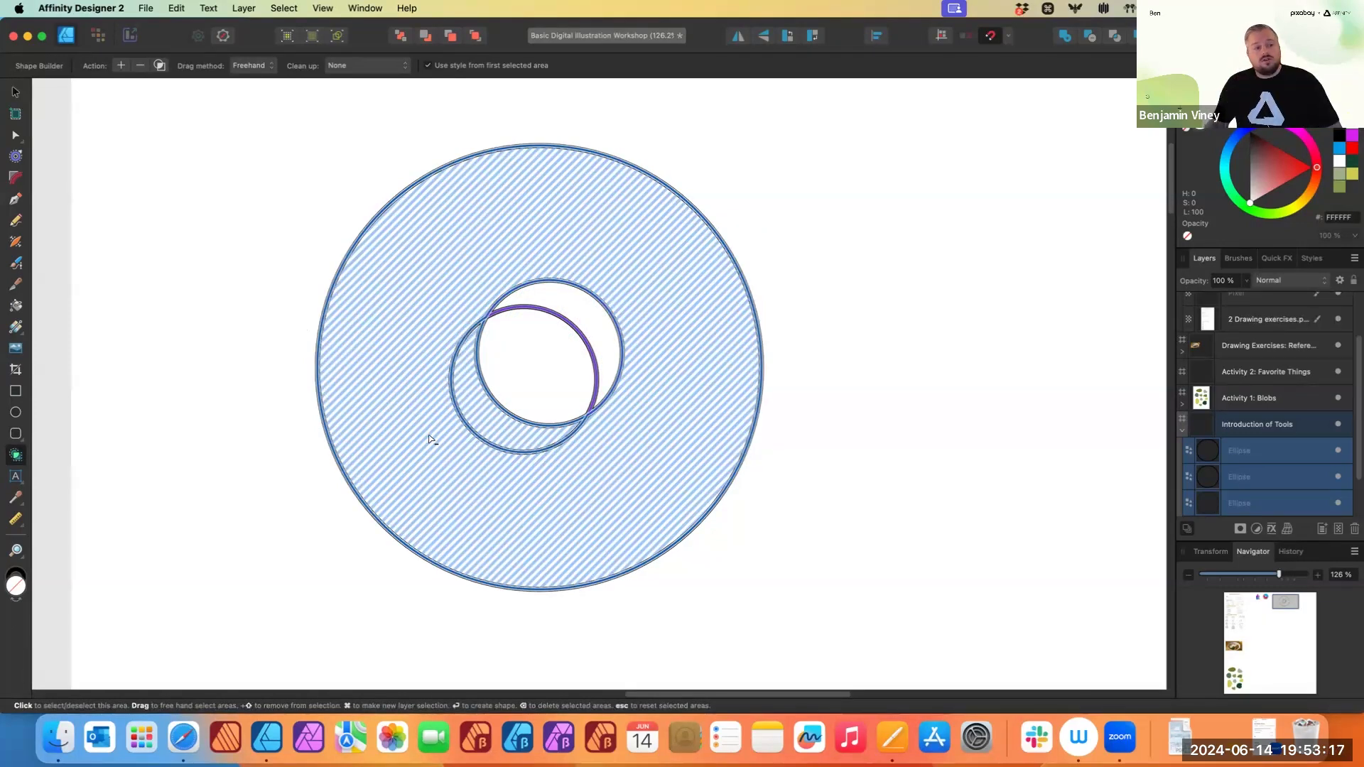
{"action": "left_click", "coordinate": [120, 66]}
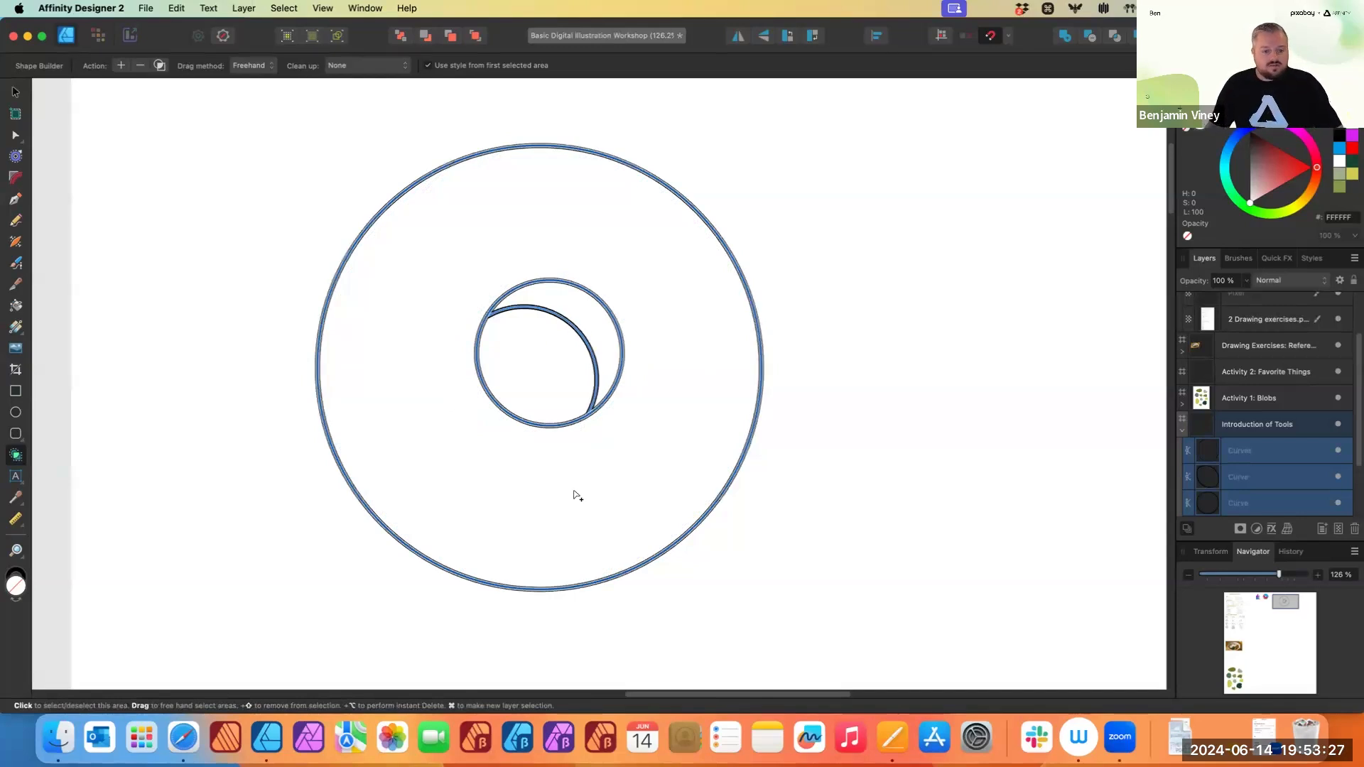
- Select the combined ring shape and apply a linear gradient fill running diagonally from lower left to upper right
{"action": "left_click", "coordinate": [15, 94]}
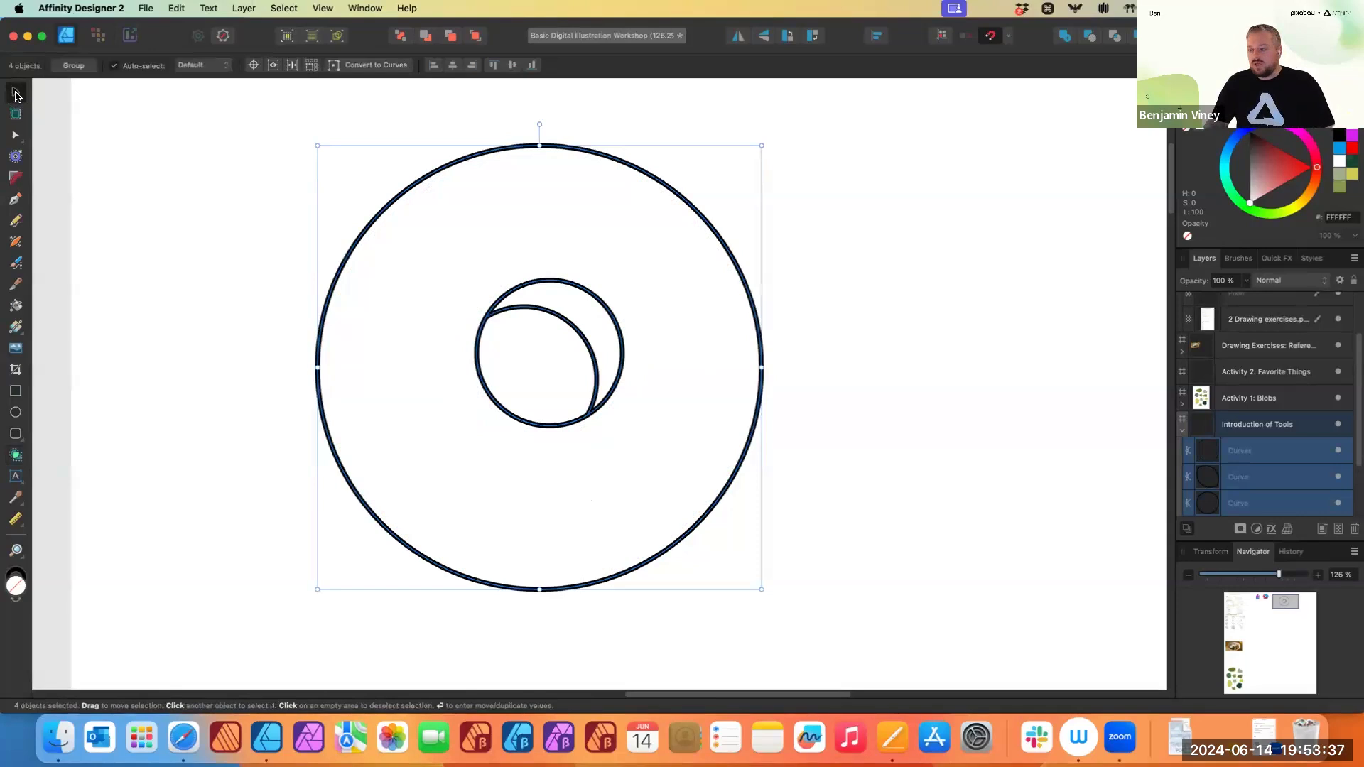
{"action": "left_click", "coordinate": [208, 258]}
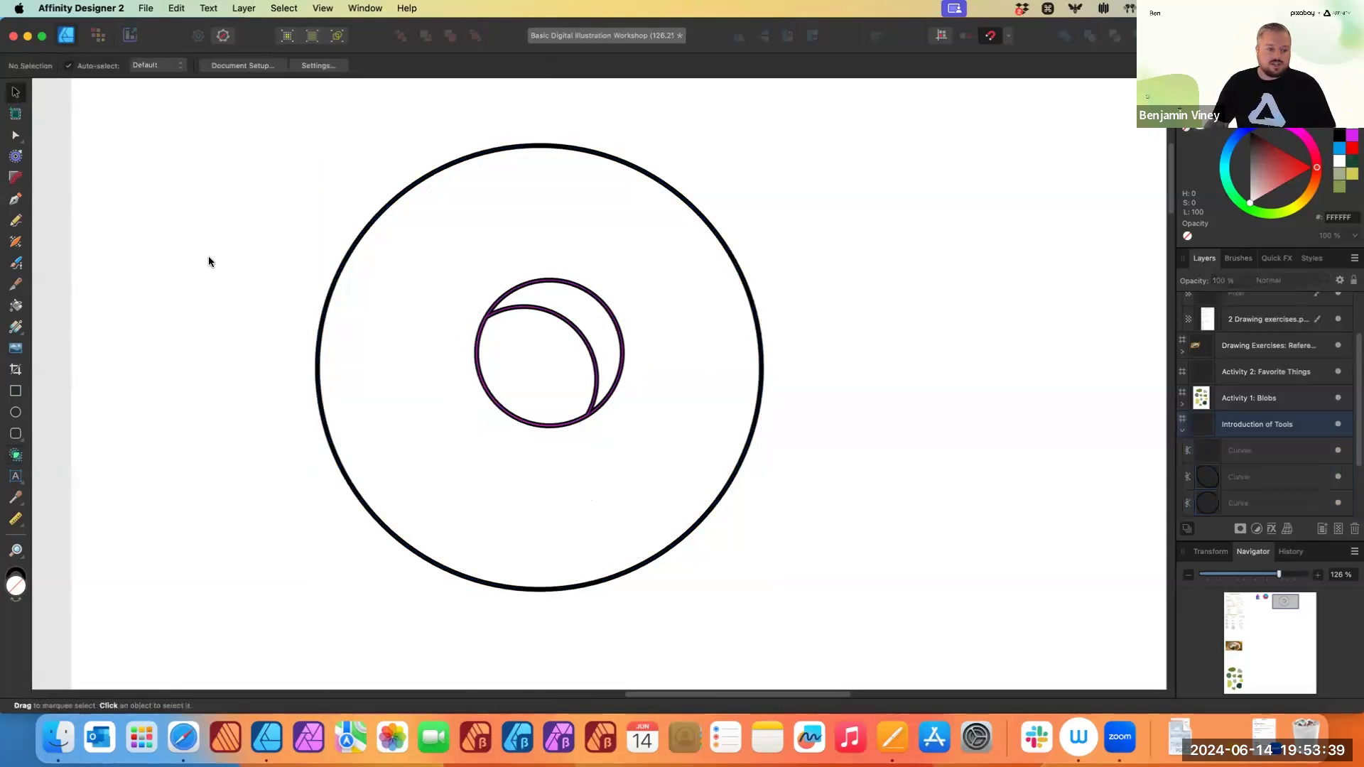
{"action": "left_click", "coordinate": [411, 188]}
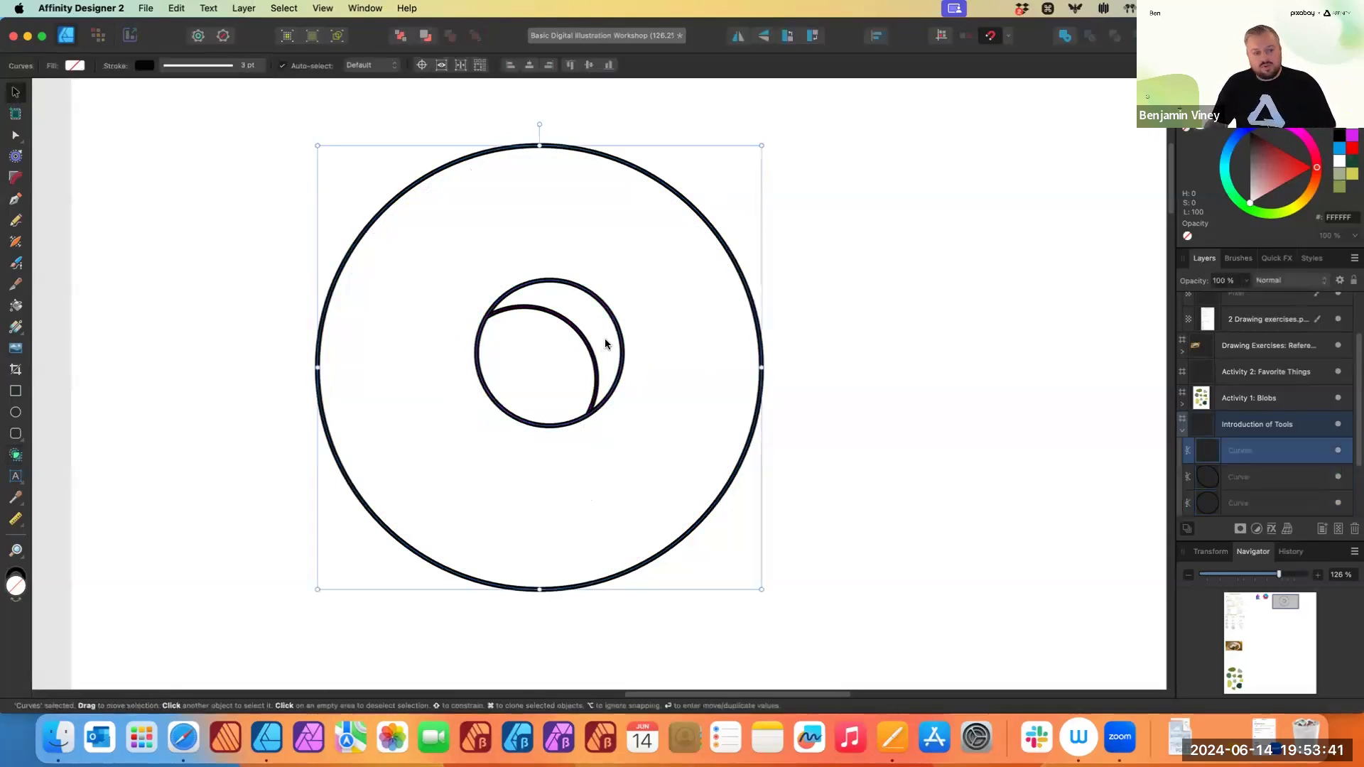
{"action": "left_click", "coordinate": [14, 329]}
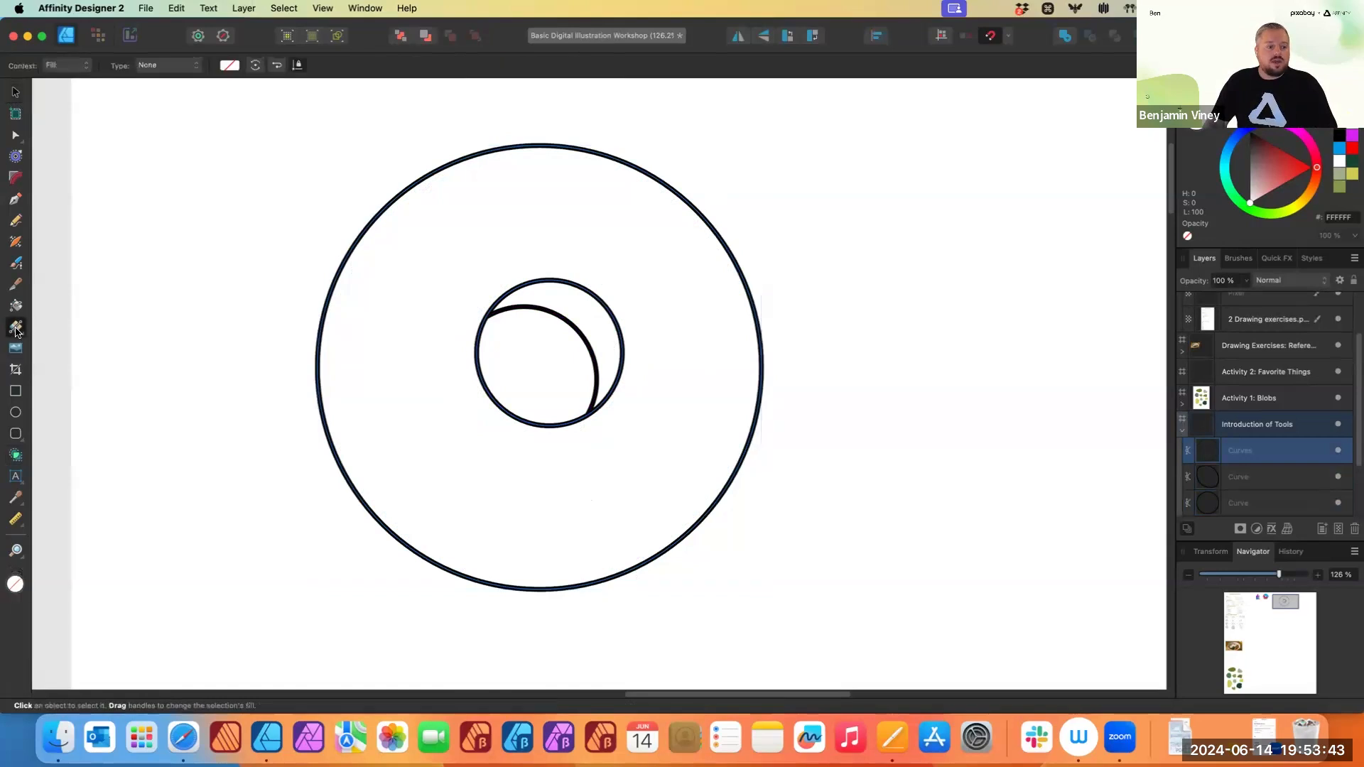
{"action": "left_click_drag", "start_coordinate": [424, 480], "coordinate": [388, 474]}
{"action": "left_click_drag", "start_coordinate": [622, 209], "coordinate": [628, 216]}
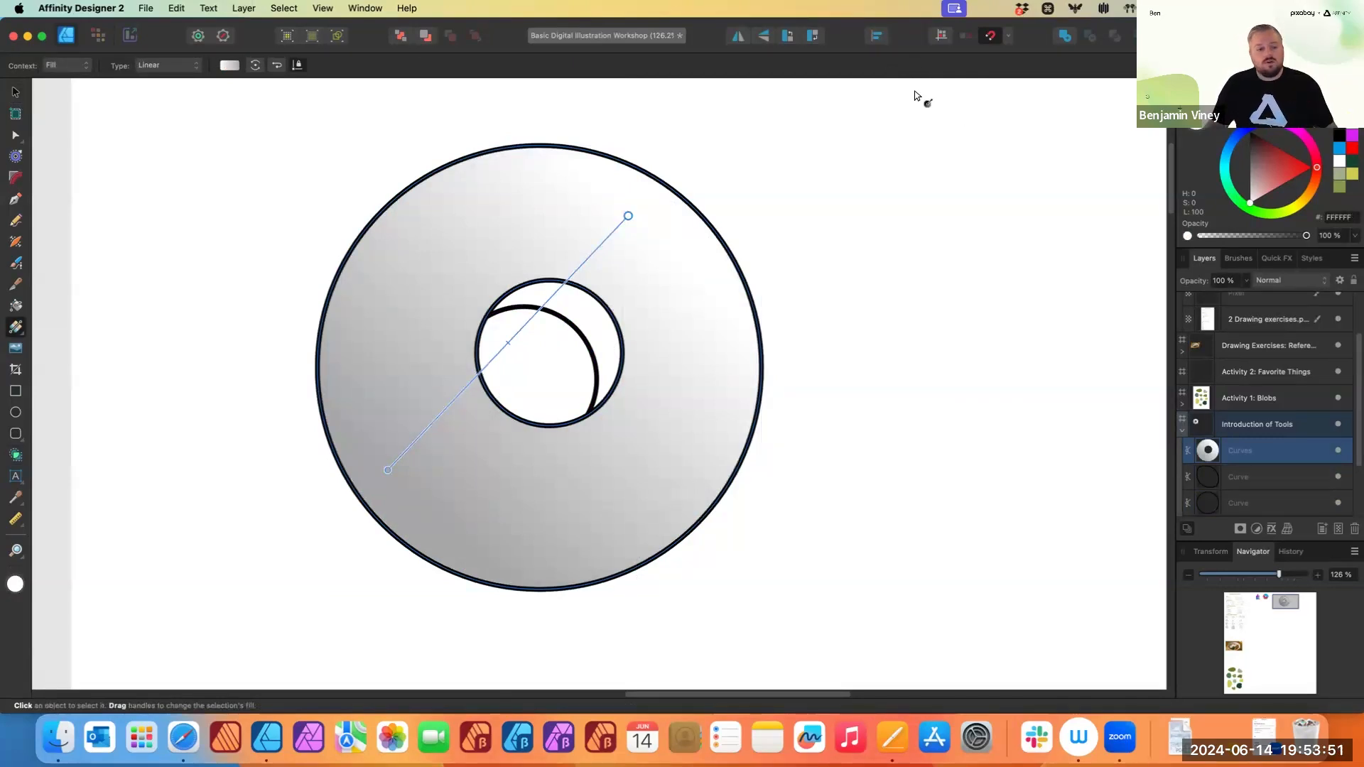
- Color the gradient's lower-left stop orange and its upper-right stop a pale orange
{"action": "left_click", "coordinate": [387, 470]}
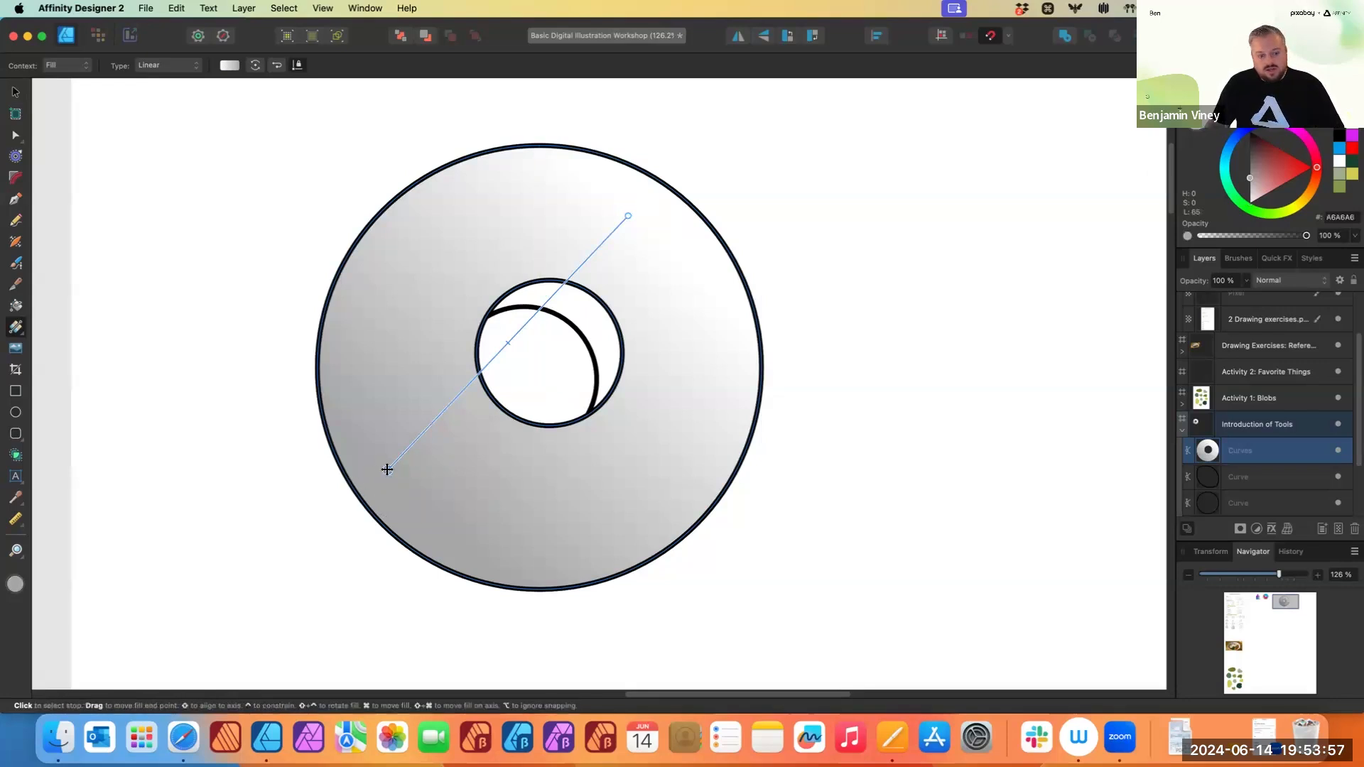
{"action": "left_click_drag", "start_coordinate": [1271, 168], "coordinate": [1312, 203]}
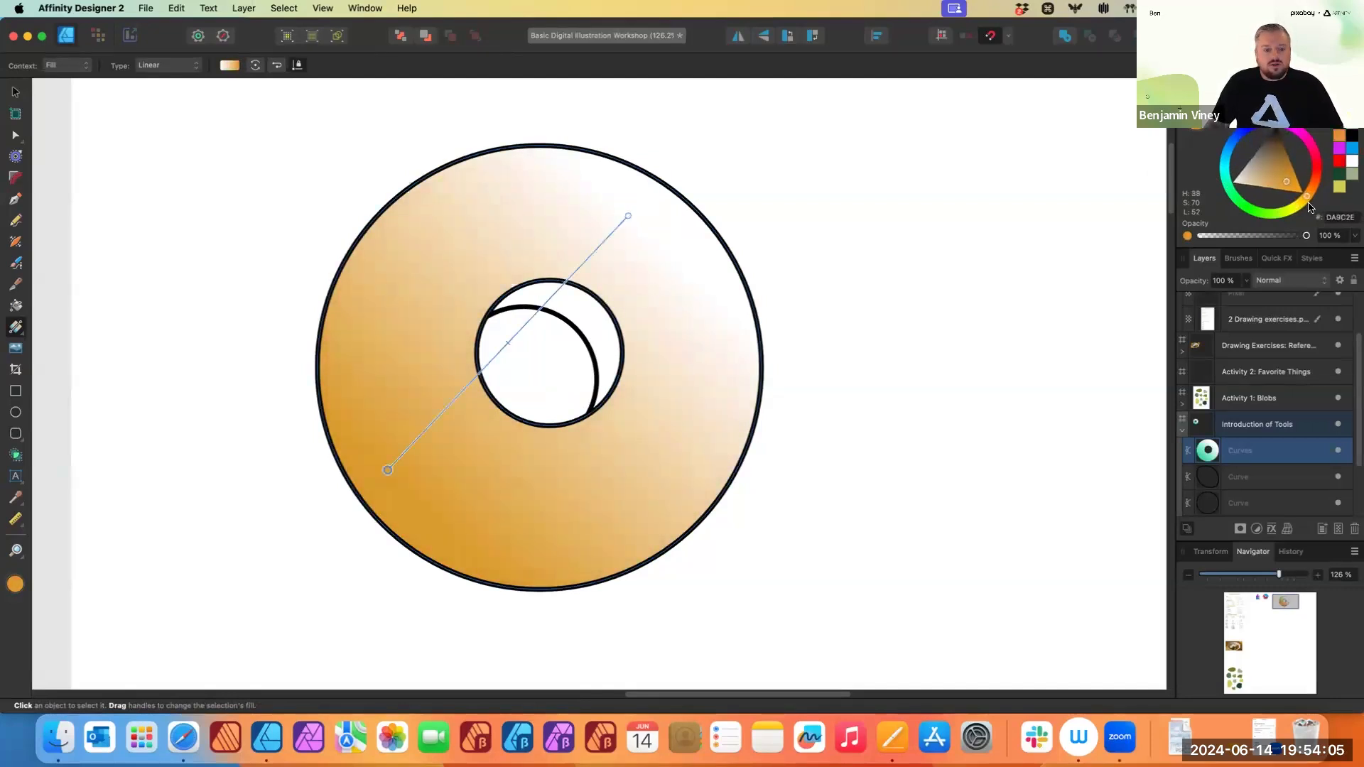
{"action": "left_click", "coordinate": [629, 215]}
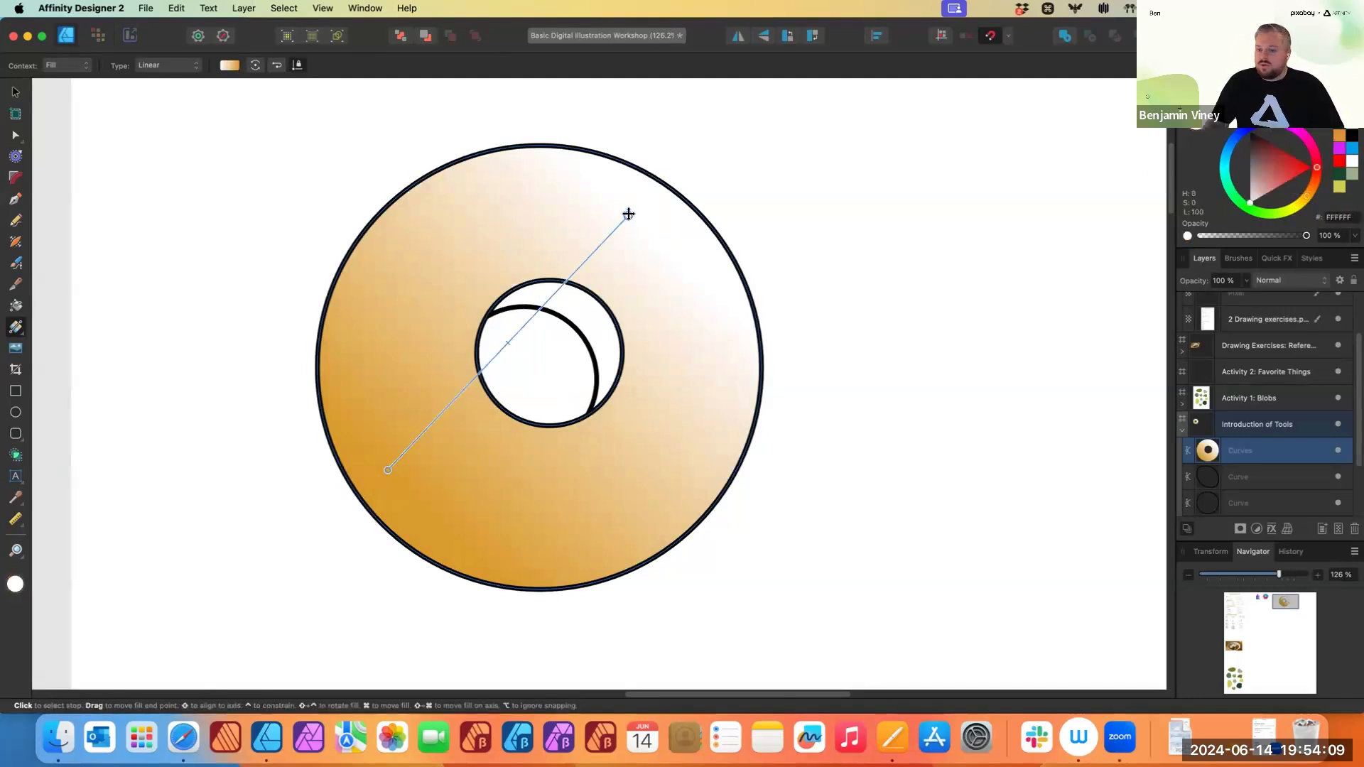
{"action": "mouse_move", "coordinate": [1317, 168]}
{"action": "left_mouse_down"}
{"action": "mouse_move", "coordinate": [1299, 206]}
{"action": "mouse_move", "coordinate": [1307, 194]}
{"action": "mouse_move", "coordinate": [1256, 186]}
{"action": "left_mouse_up"}
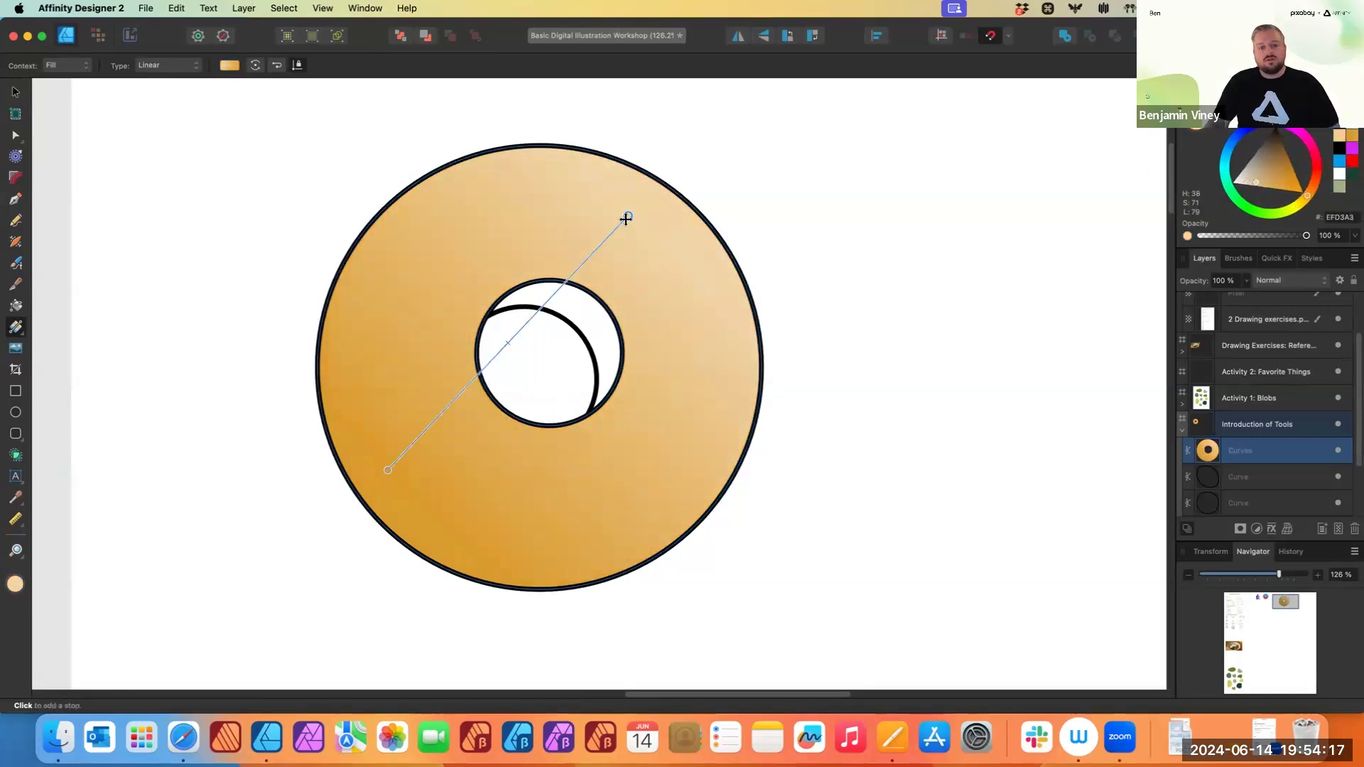
{"action": "left_click", "coordinate": [387, 471]}
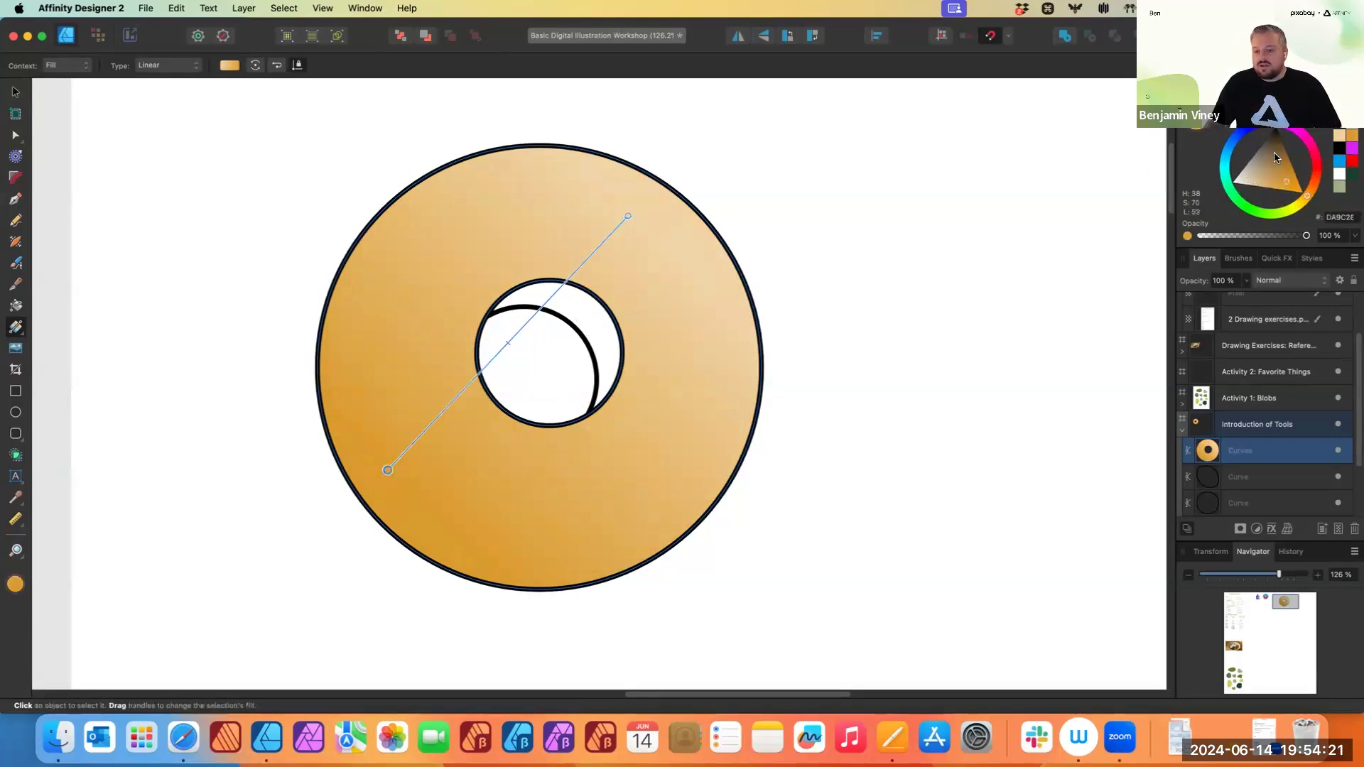
- Select the inner curves one at a time to check which shapes remain inside the hole
{"action": "left_click", "coordinate": [14, 92]}
{"action": "left_click", "coordinate": [590, 311]}
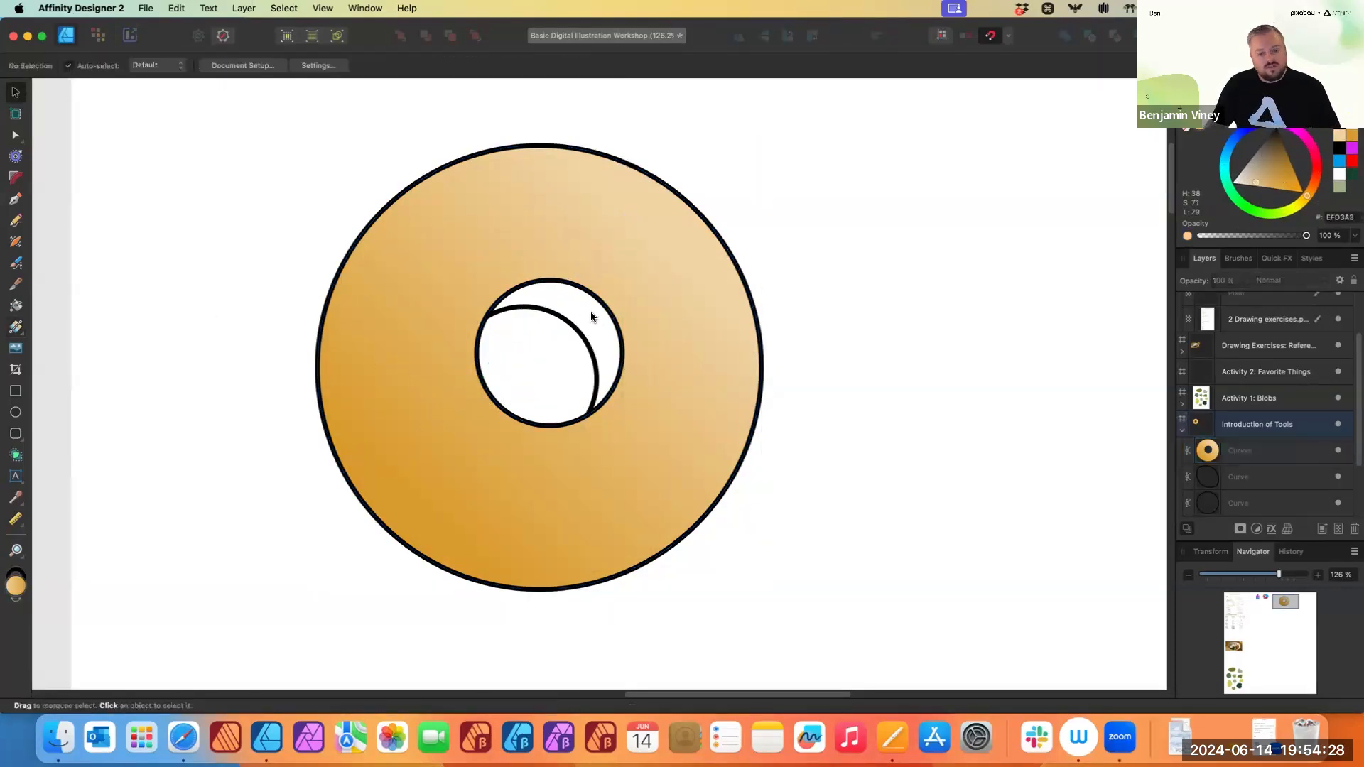
{"action": "left_click", "coordinate": [597, 374]}
{"action": "left_click", "coordinate": [612, 347]}
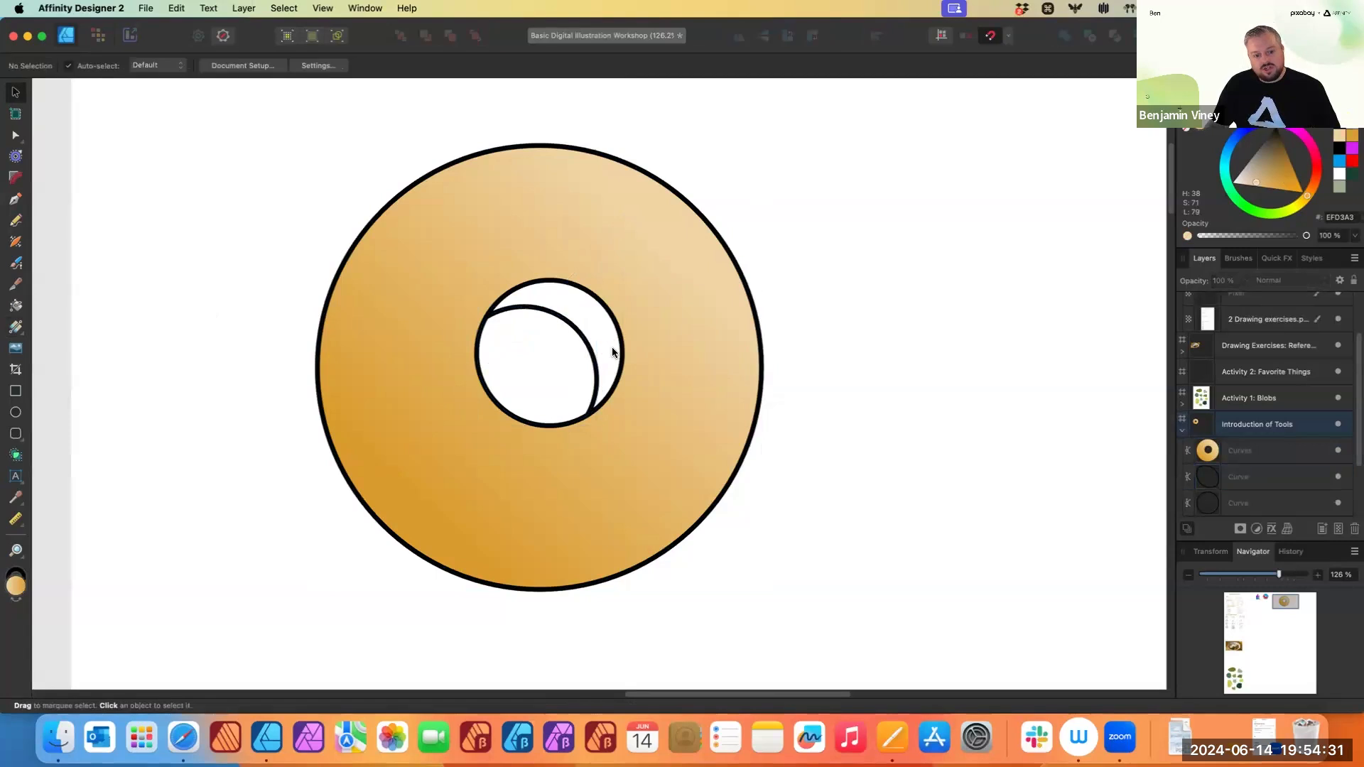
{"action": "left_click", "coordinate": [598, 357]}
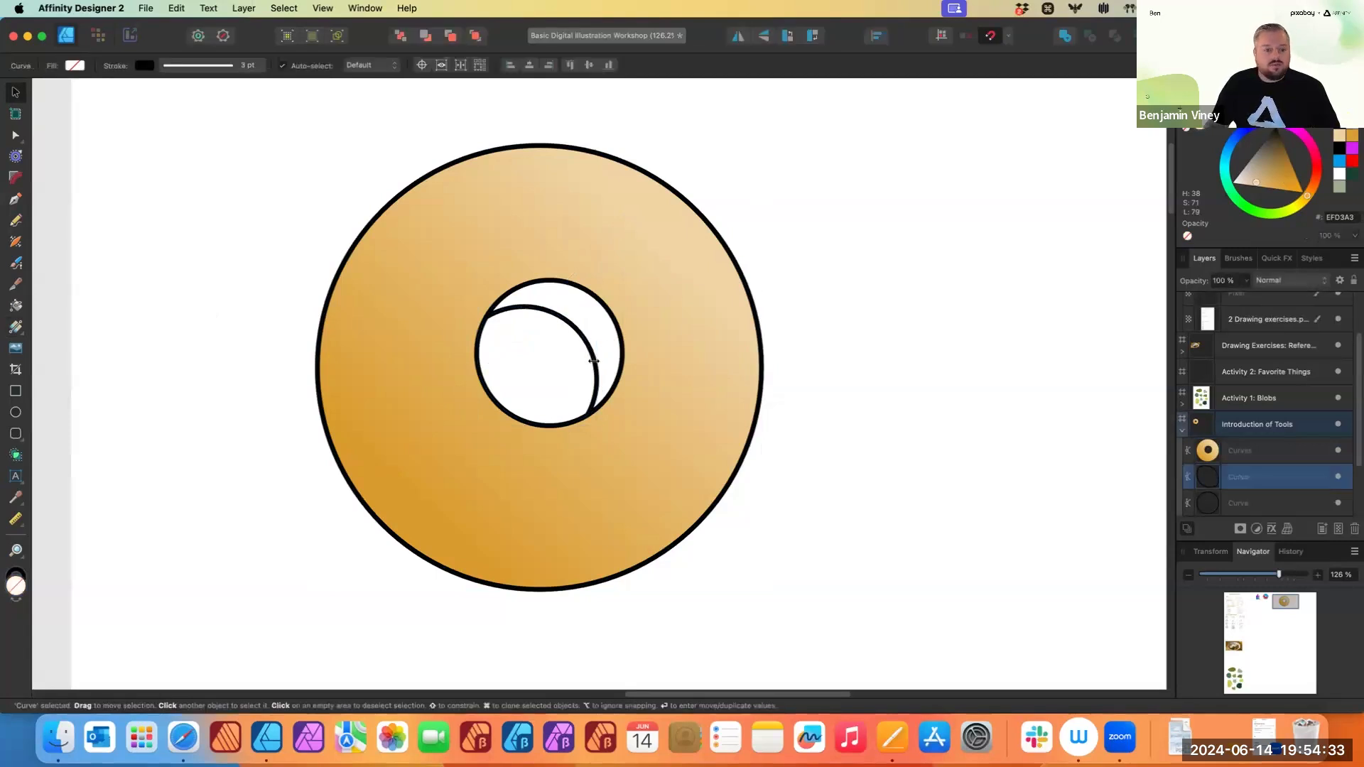
{"action": "left_click", "coordinate": [617, 333]}
{"action": "left_click", "coordinate": [595, 320]}
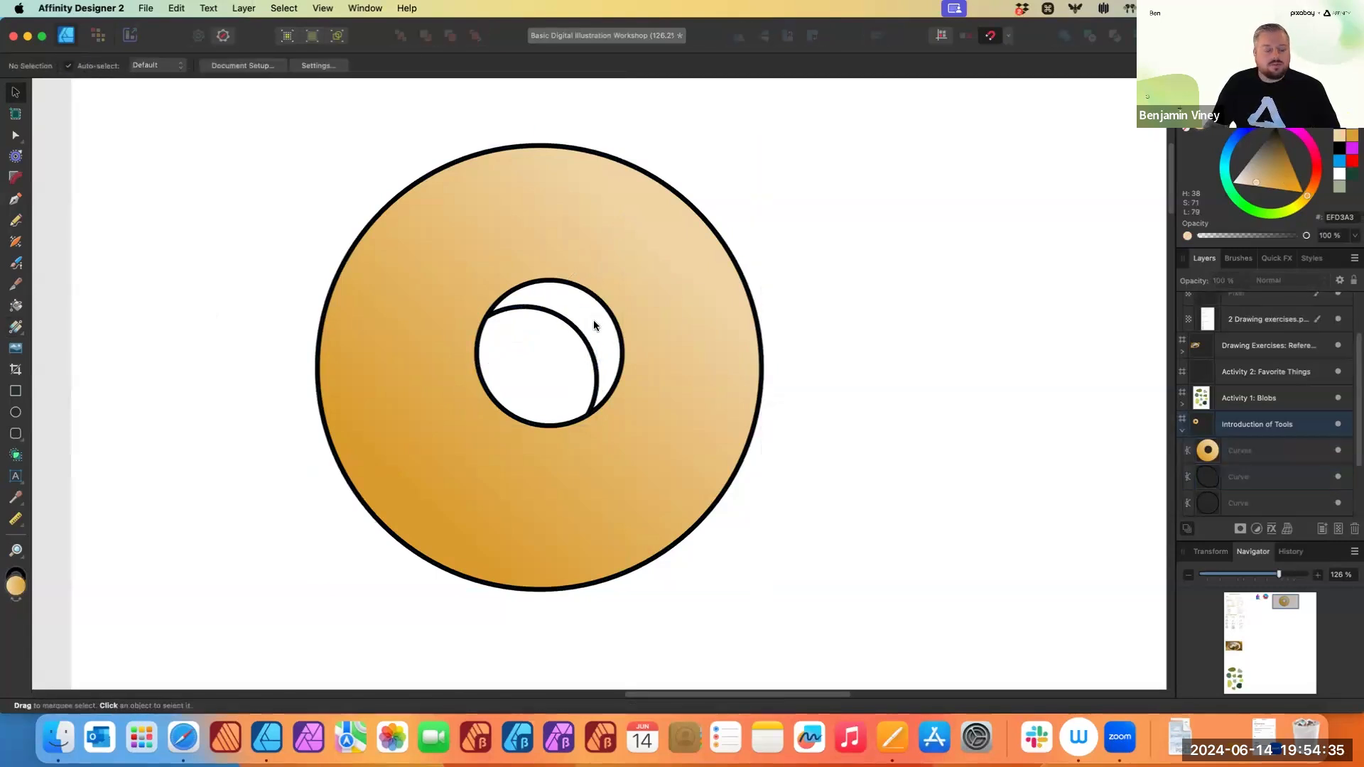
- Select all the donut shapes and use the Shape Builder to add the inner crescent between the two inner circles as its own shape
{"action": "scroll", "coordinate": [591, 331], "scroll_direction": "down", "scroll_amount": 2}
{"action": "scroll", "coordinate": [1273, 486], "scroll_direction": "down", "scroll_amount": 1}
{"action": "scroll", "coordinate": [1273, 486], "scroll_direction": "down", "scroll_amount": 3}
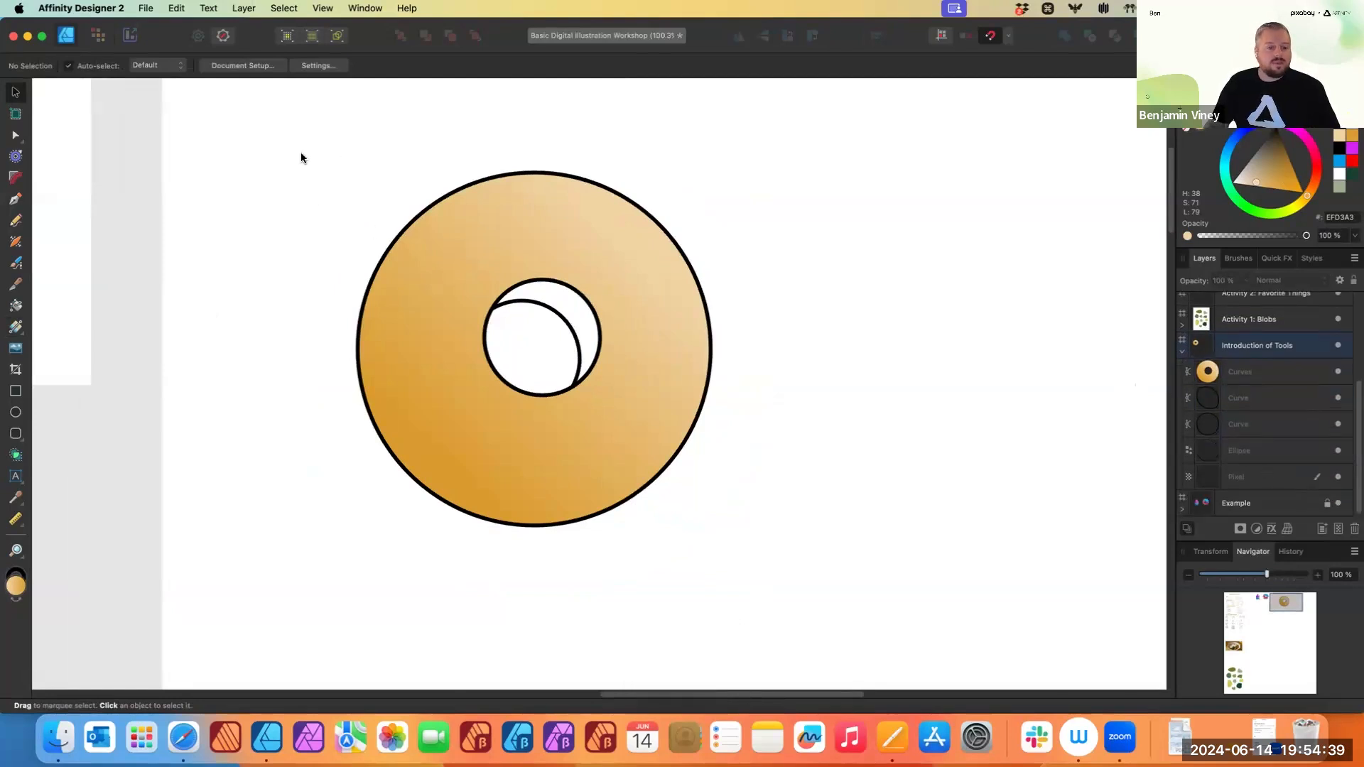
{"action": "left_click_drag", "start_coordinate": [277, 122], "coordinate": [816, 616]}
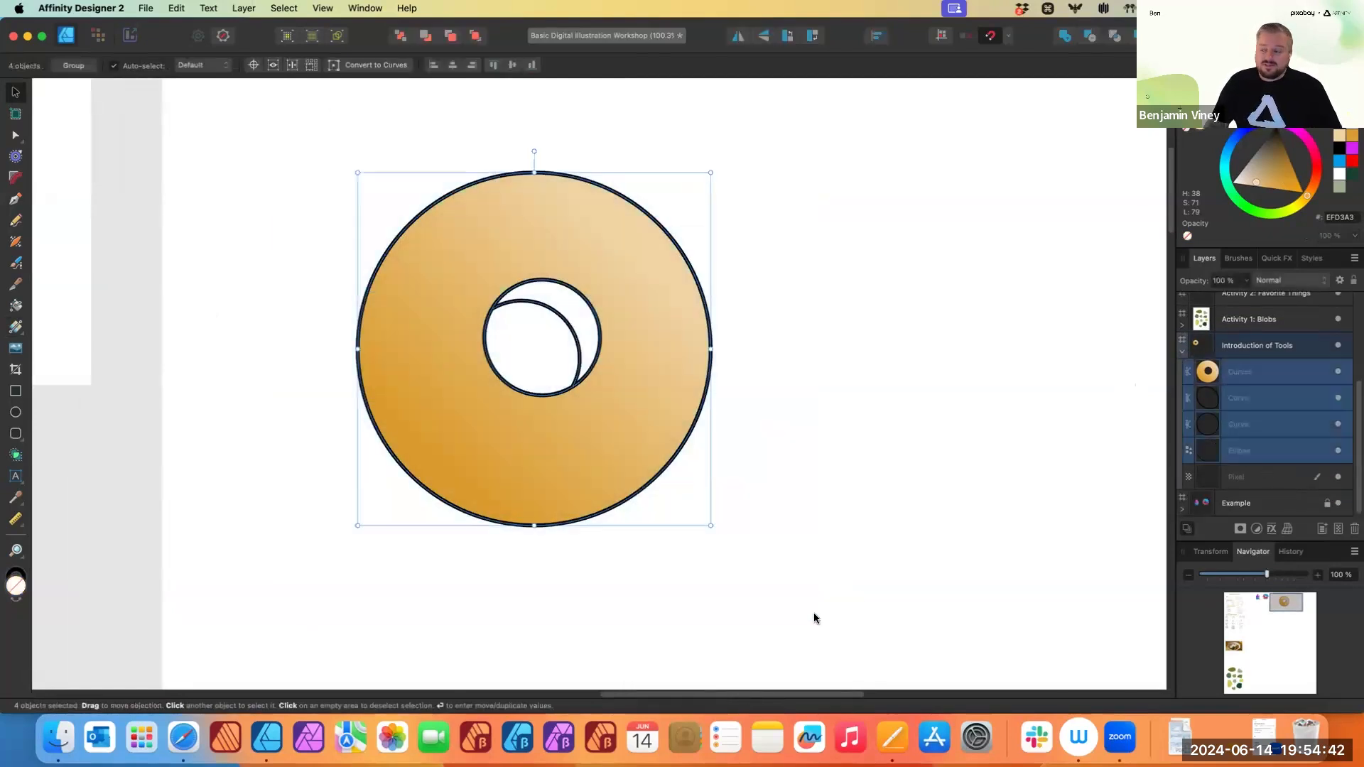
{"action": "left_click", "coordinate": [15, 452]}
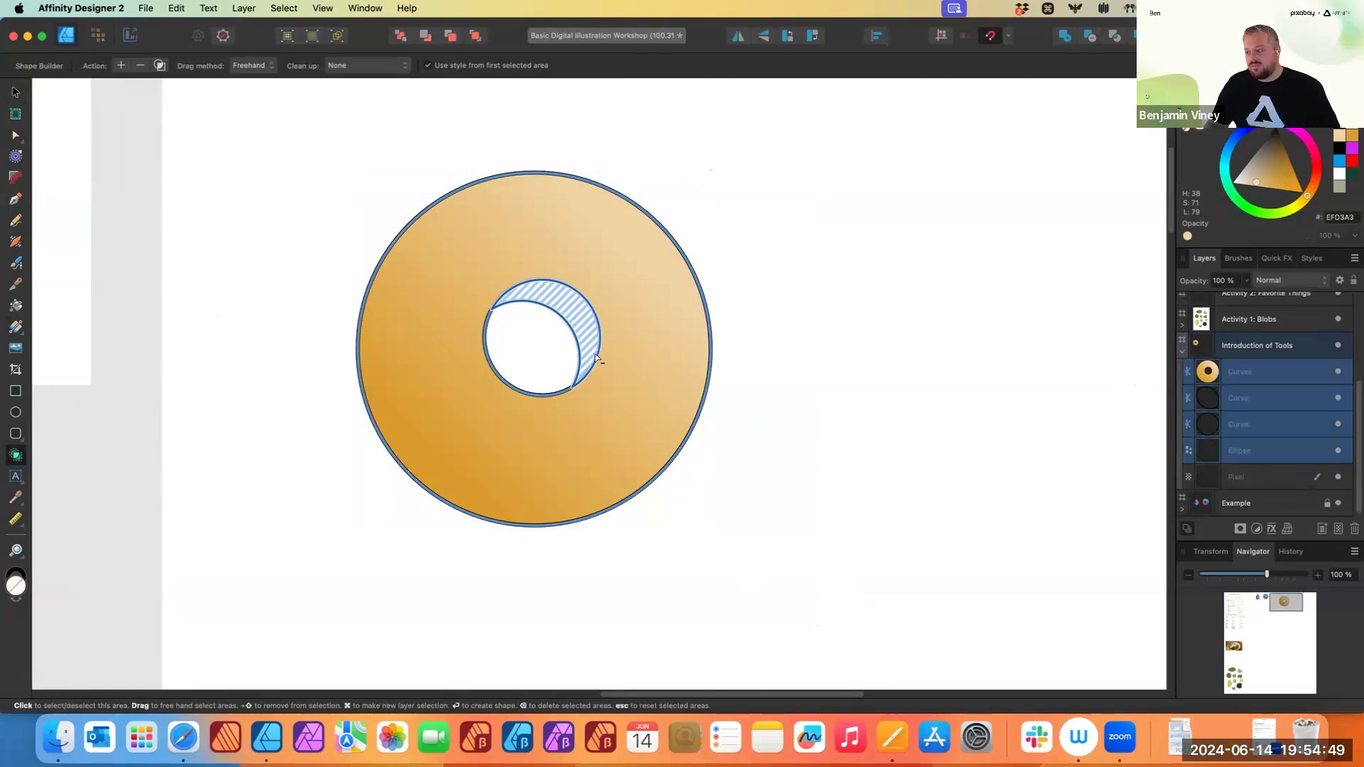
{"action": "left_click", "coordinate": [595, 357]}
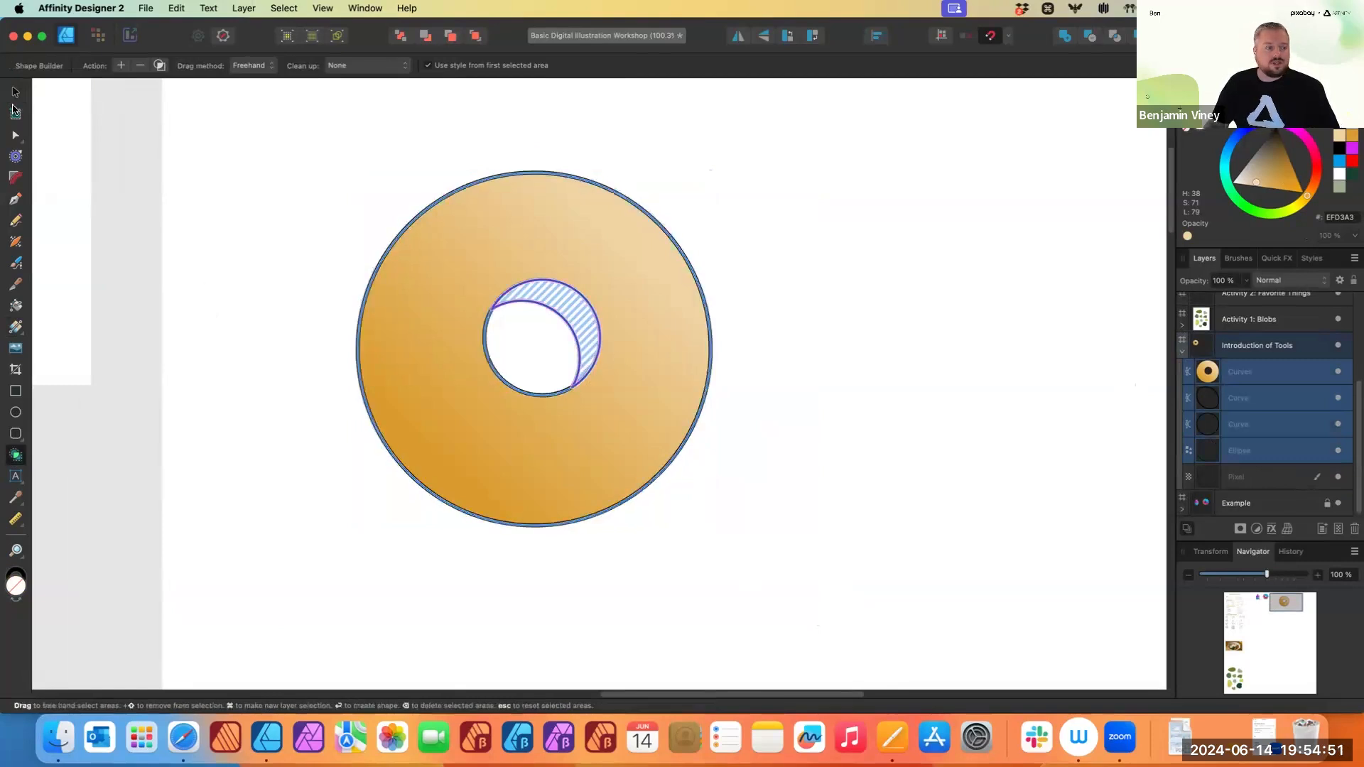
{"action": "left_click", "coordinate": [15, 92]}
{"action": "left_click_drag", "start_coordinate": [243, 119], "coordinate": [789, 557]}
{"action": "key", "text": "x"}
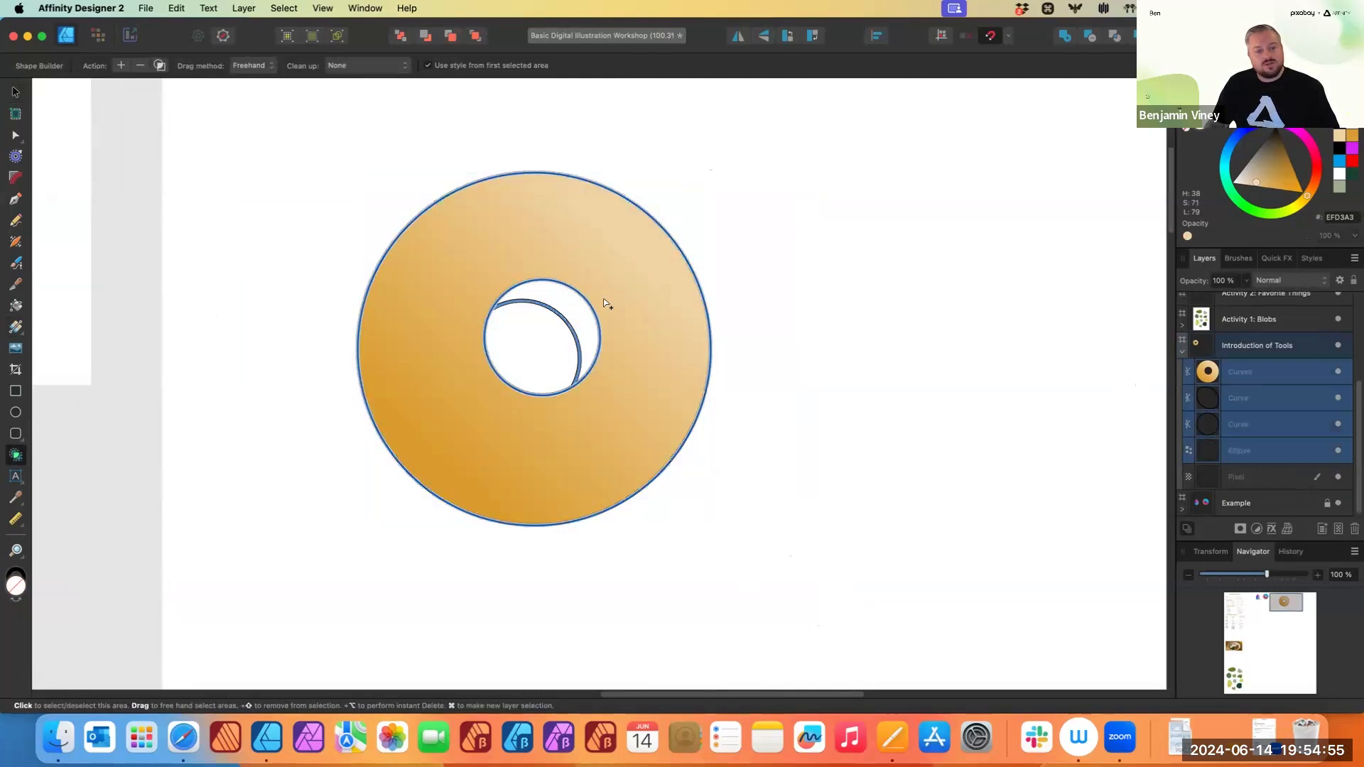
{"action": "left_click", "coordinate": [582, 317]}
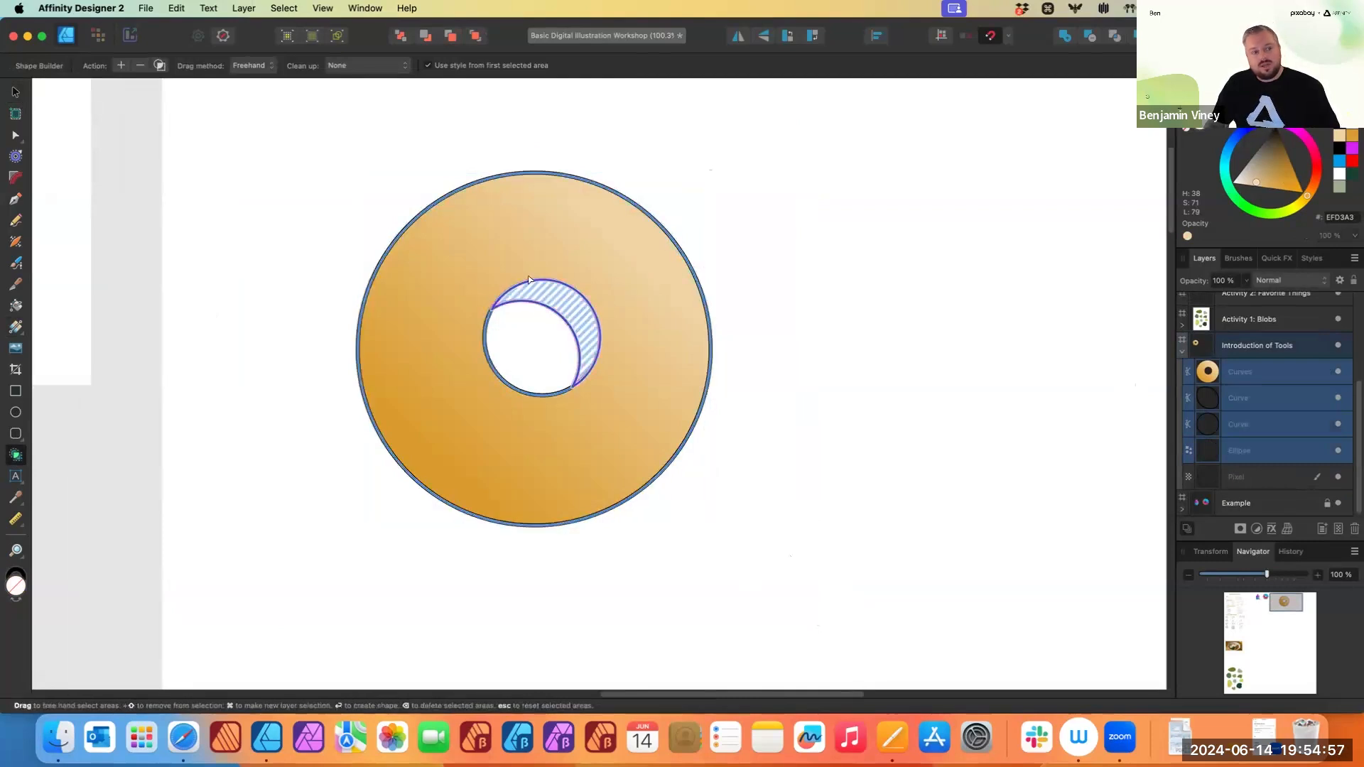
{"action": "left_click", "coordinate": [120, 66]}
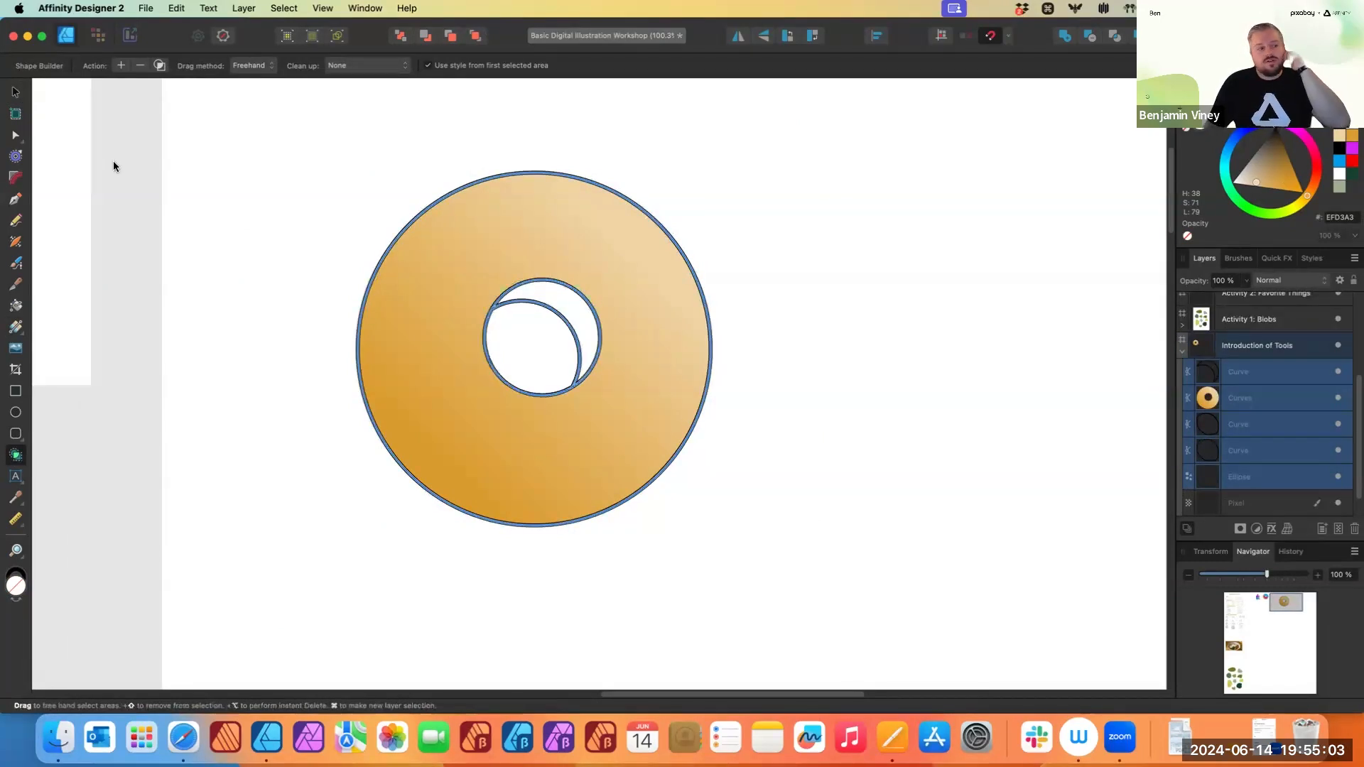
- Select the inner crescent and apply a short diagonal linear gradient, colouring its lower stop dark orange 817021
{"action": "key", "text": "v"}
{"action": "left_click", "coordinate": [183, 222]}
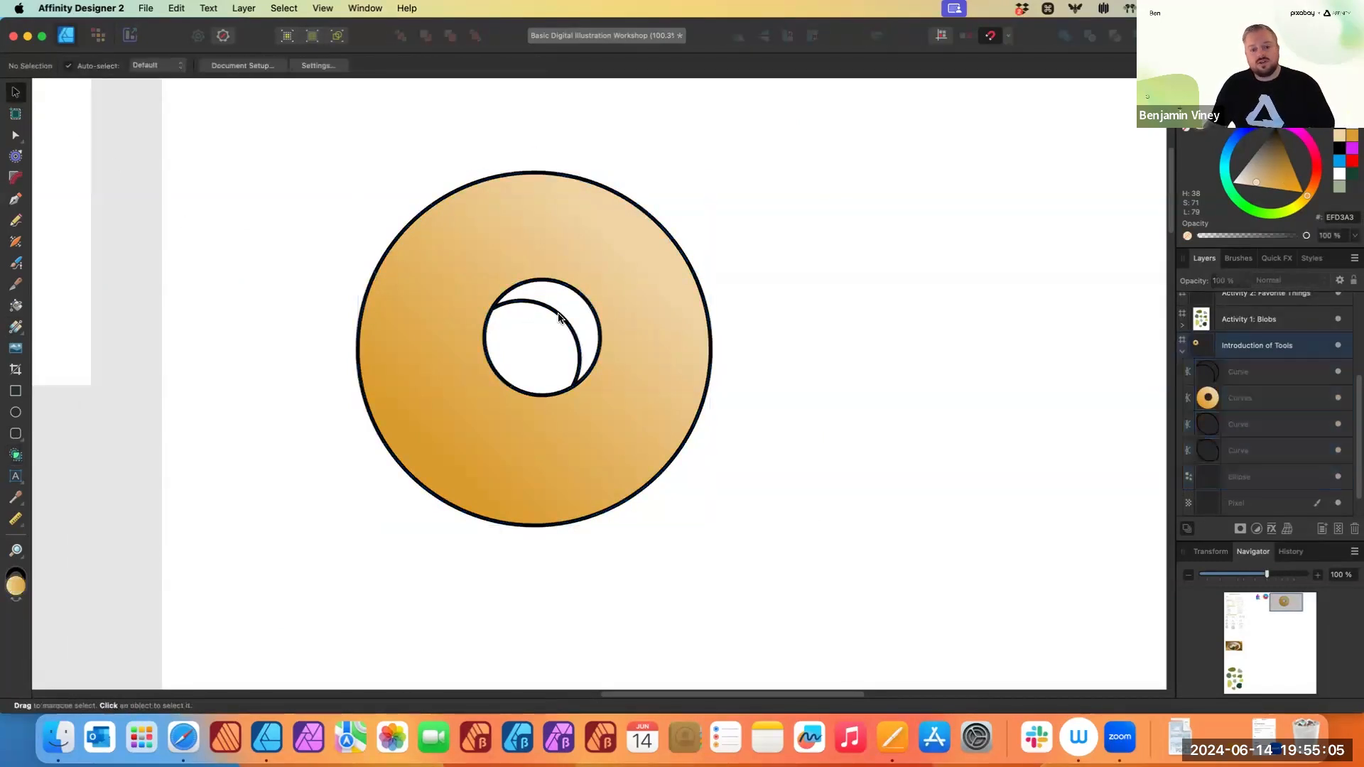
{"action": "left_click", "coordinate": [549, 293]}
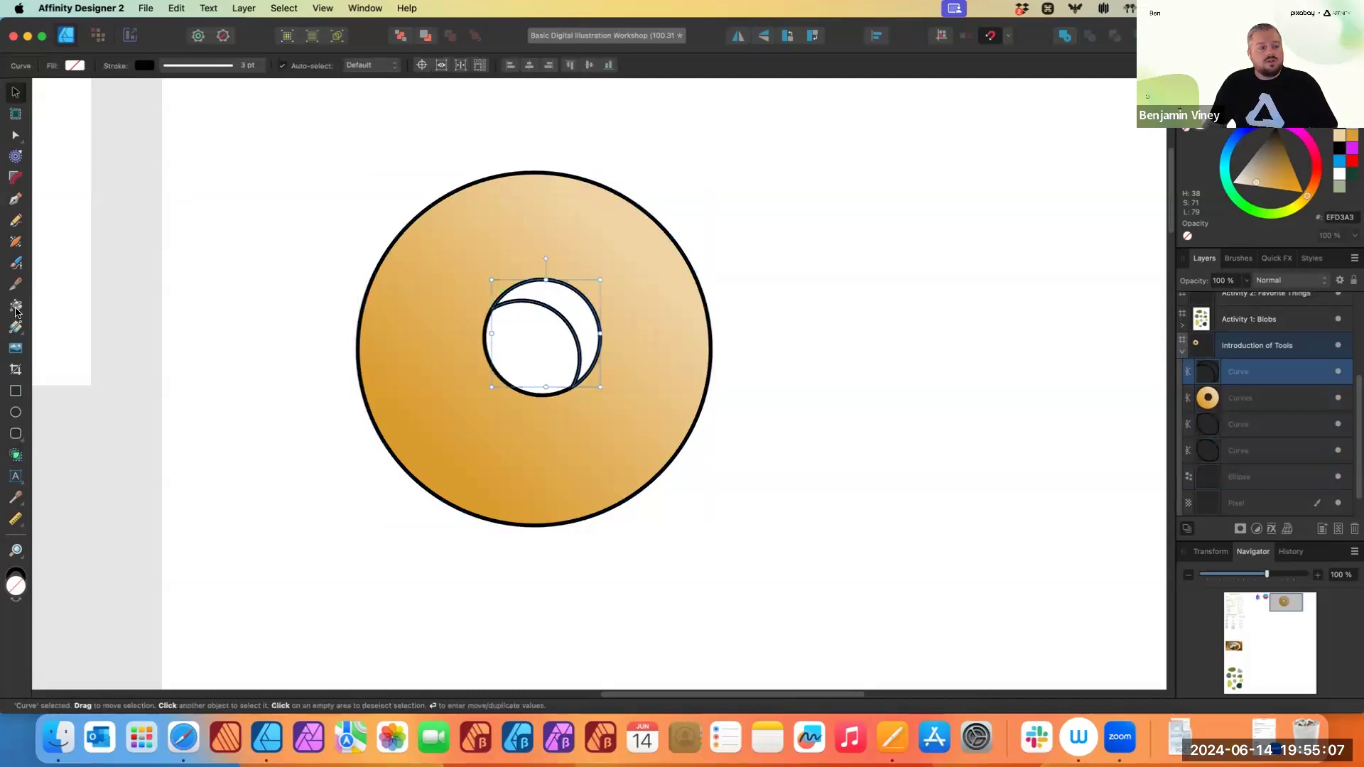
{"action": "left_click", "coordinate": [15, 327]}
{"action": "left_click_drag", "start_coordinate": [578, 326], "coordinate": [604, 301]}
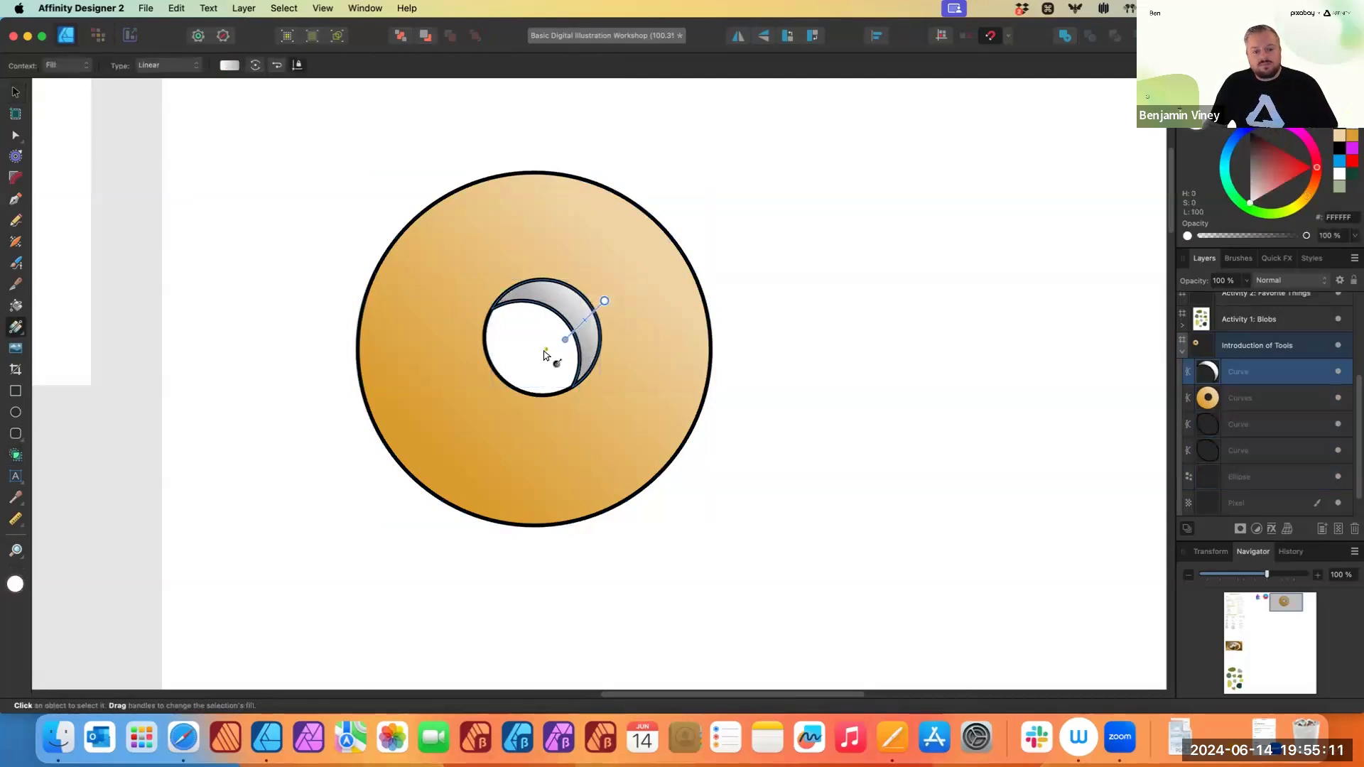
{"action": "left_click", "coordinate": [561, 337]}
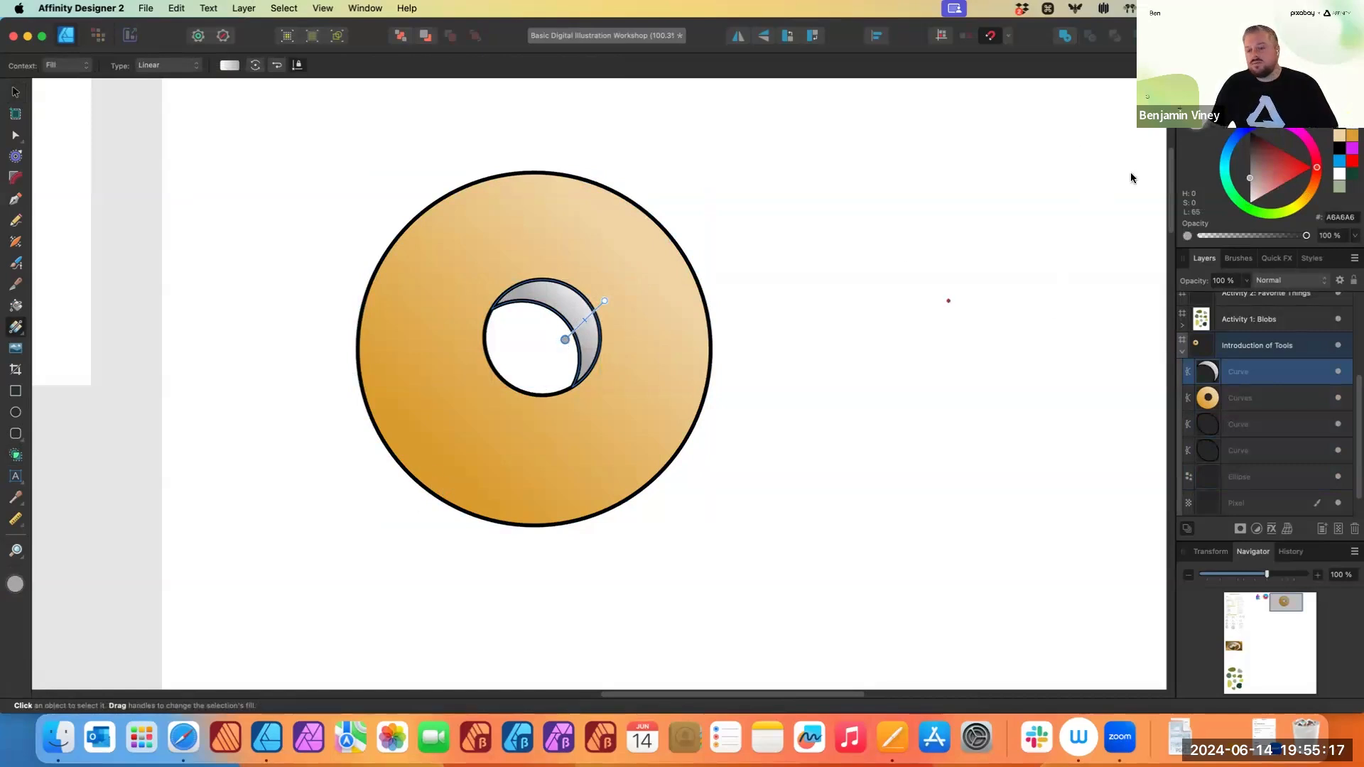
{"action": "left_click_drag", "start_coordinate": [1196, 121], "coordinate": [432, 477]}
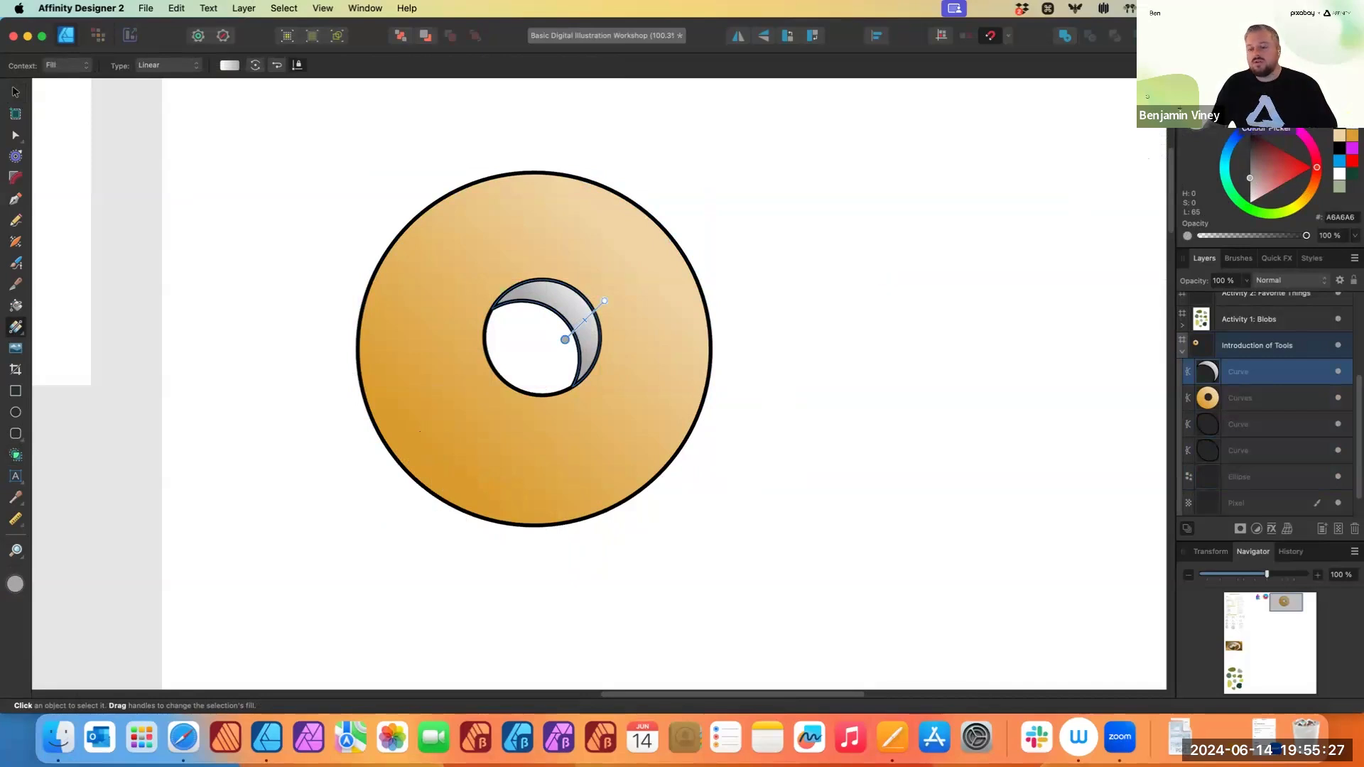
{"action": "left_click", "coordinate": [1235, 110]}
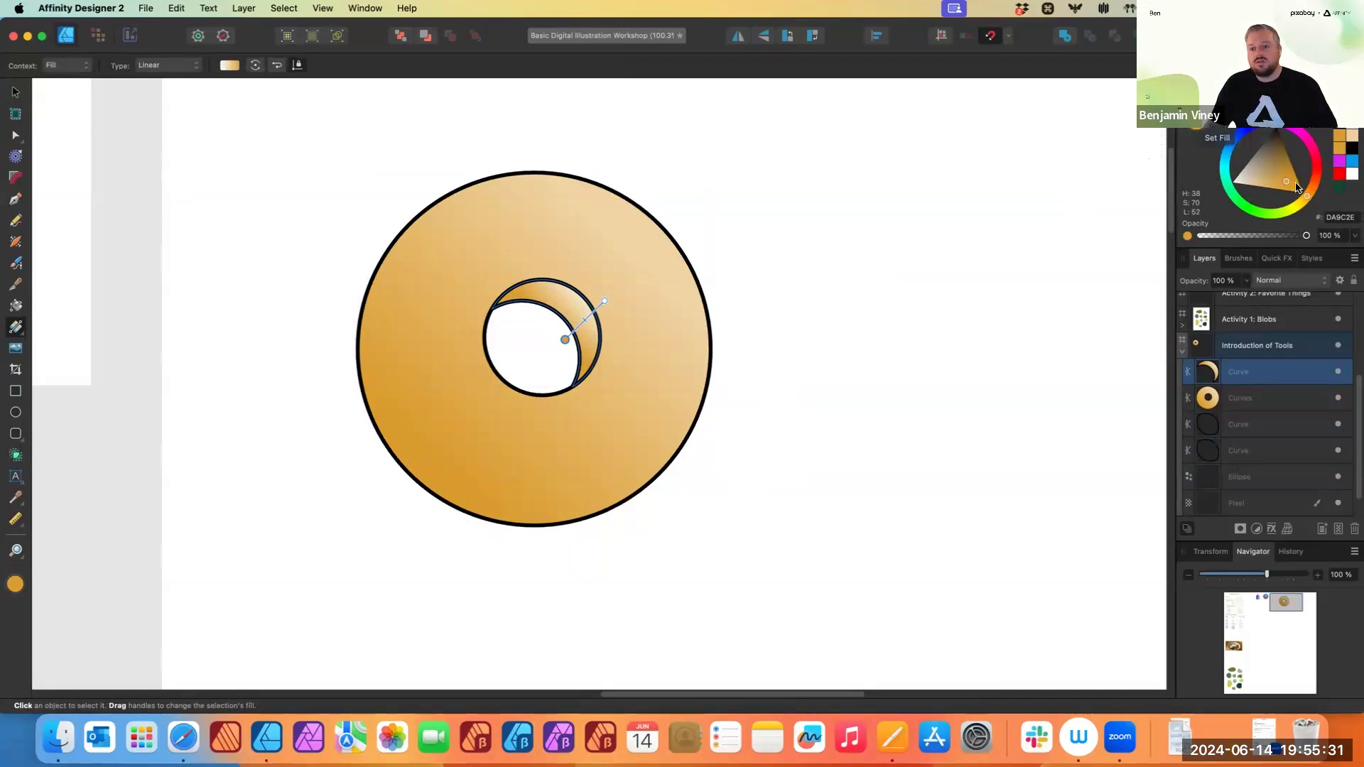
{"action": "left_click_drag", "start_coordinate": [1286, 181], "coordinate": [1285, 171]}
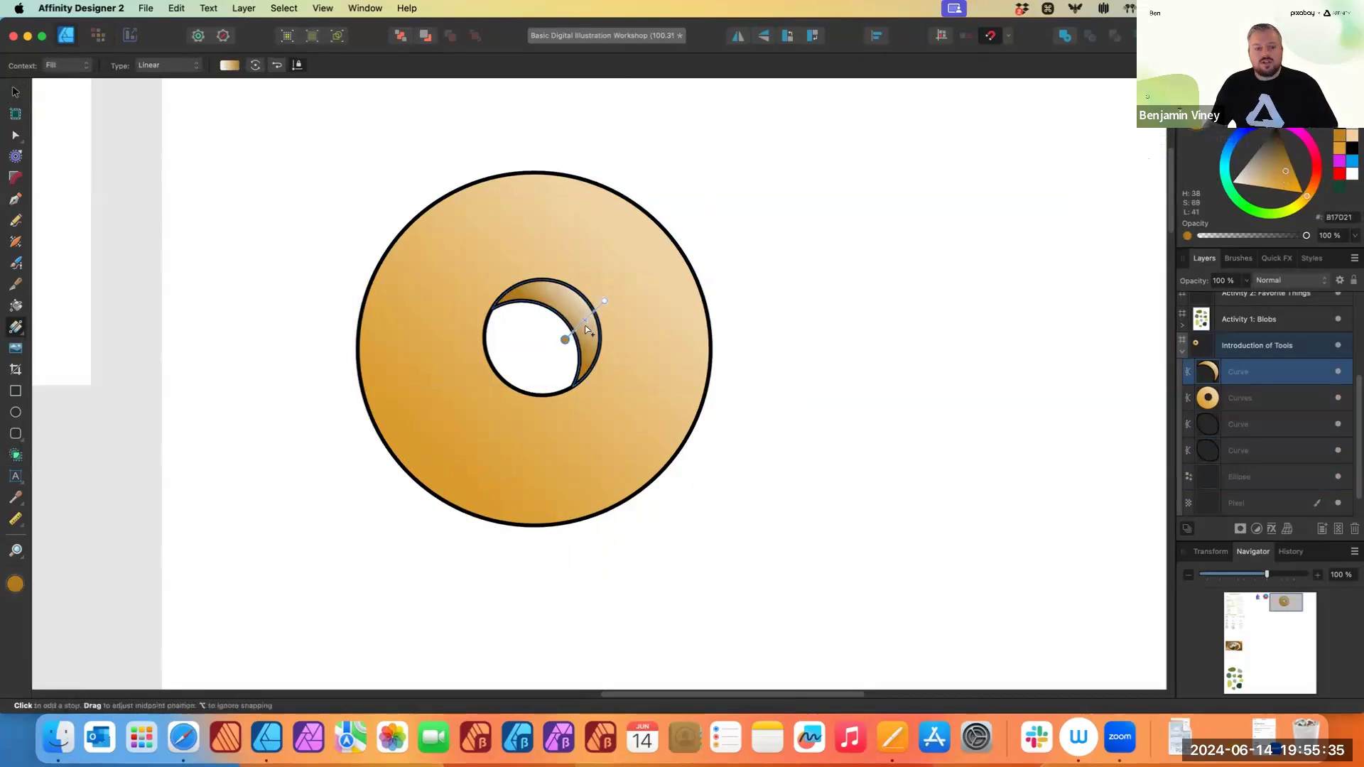
- Sample a light orange from the donut for the crescent gradient's upper stop, E7BD74
{"action": "left_click", "coordinate": [604, 301]}
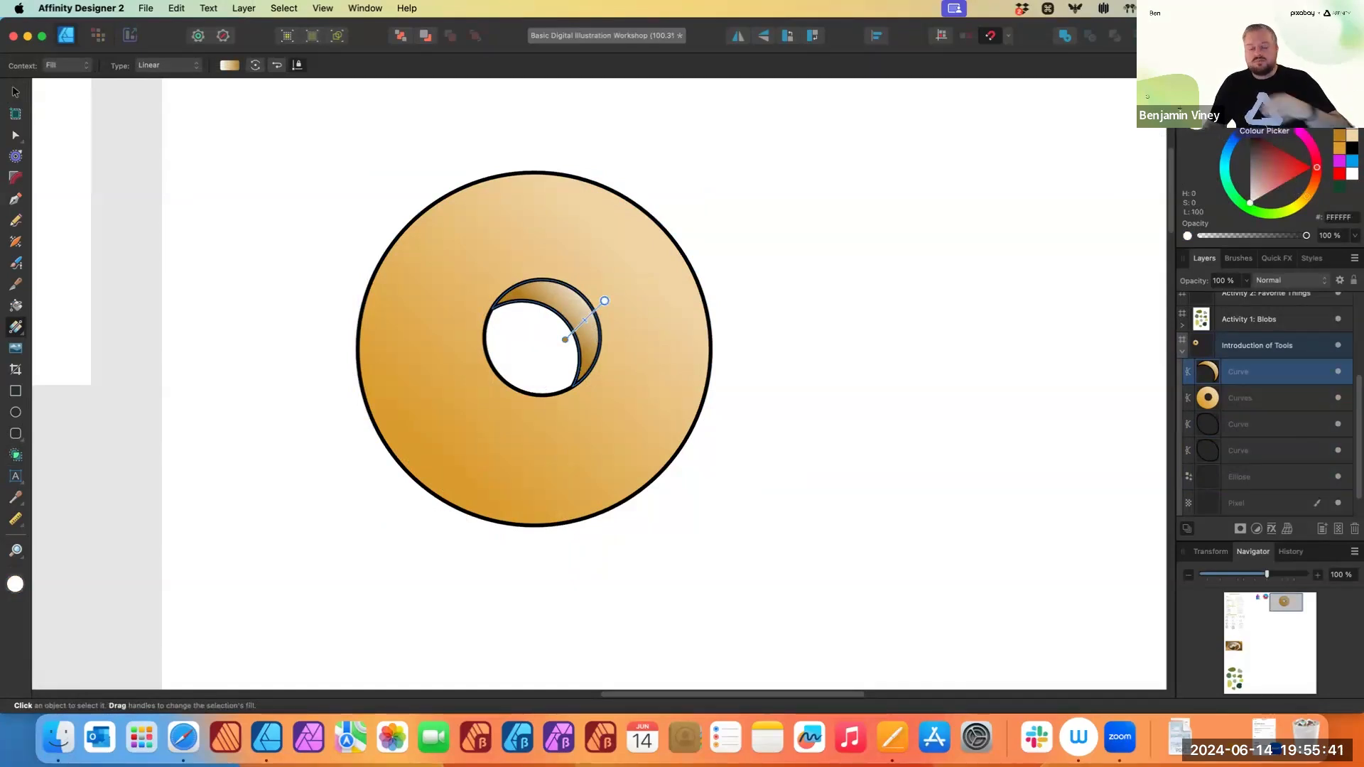
{"action": "left_click_drag", "start_coordinate": [1233, 119], "coordinate": [565, 219]}
{"action": "left_click_drag", "start_coordinate": [573, 224], "coordinate": [471, 259]}
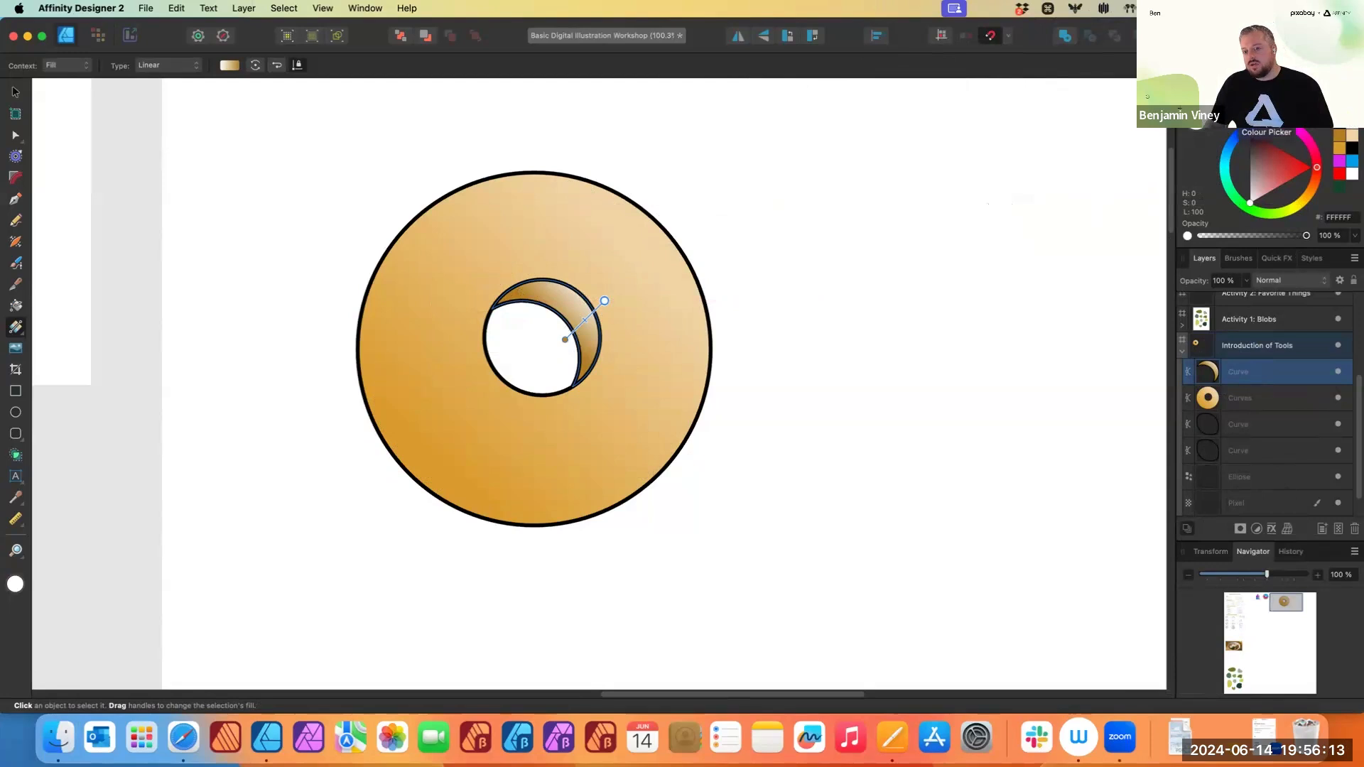
{"action": "left_click", "coordinate": [586, 321]}
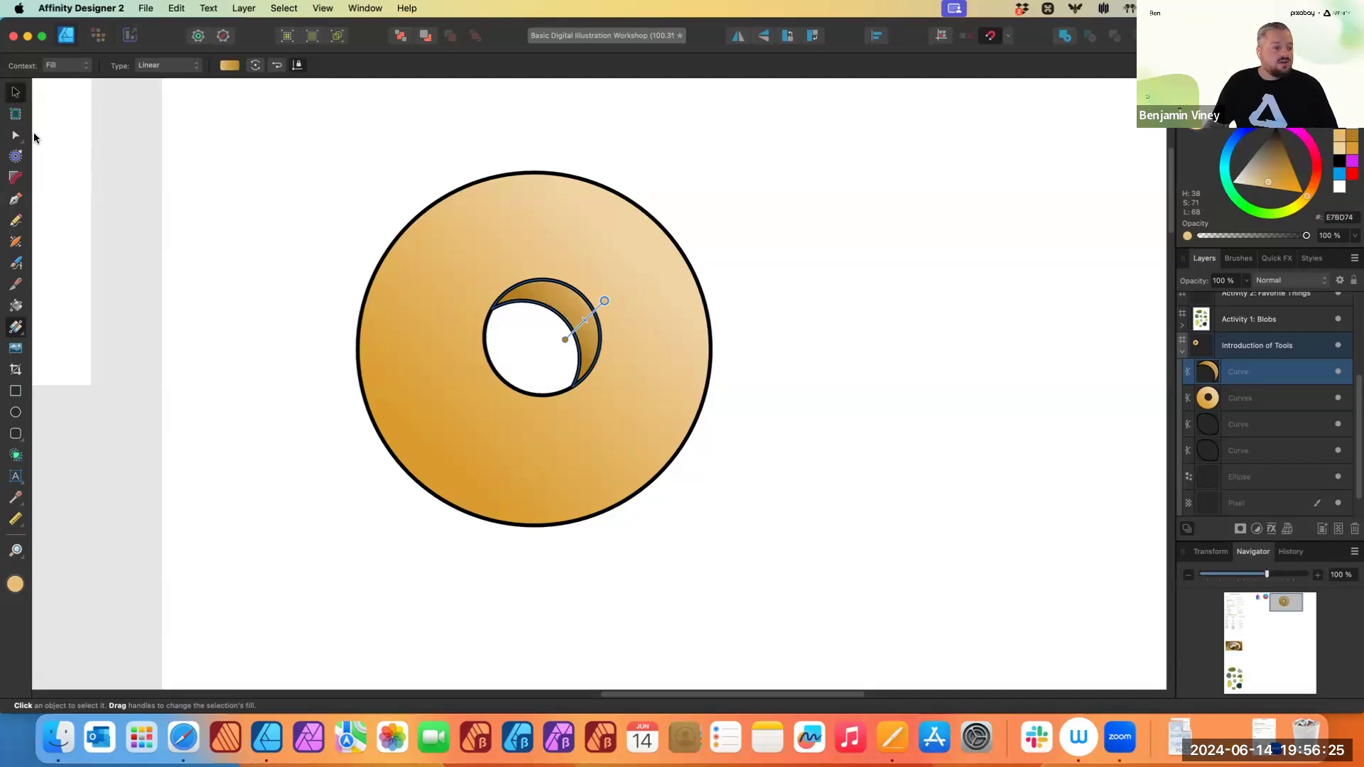
- Deselect everything and draw a constrained circle overlapping the donut toward its upper right
{"action": "key", "text": "v"}
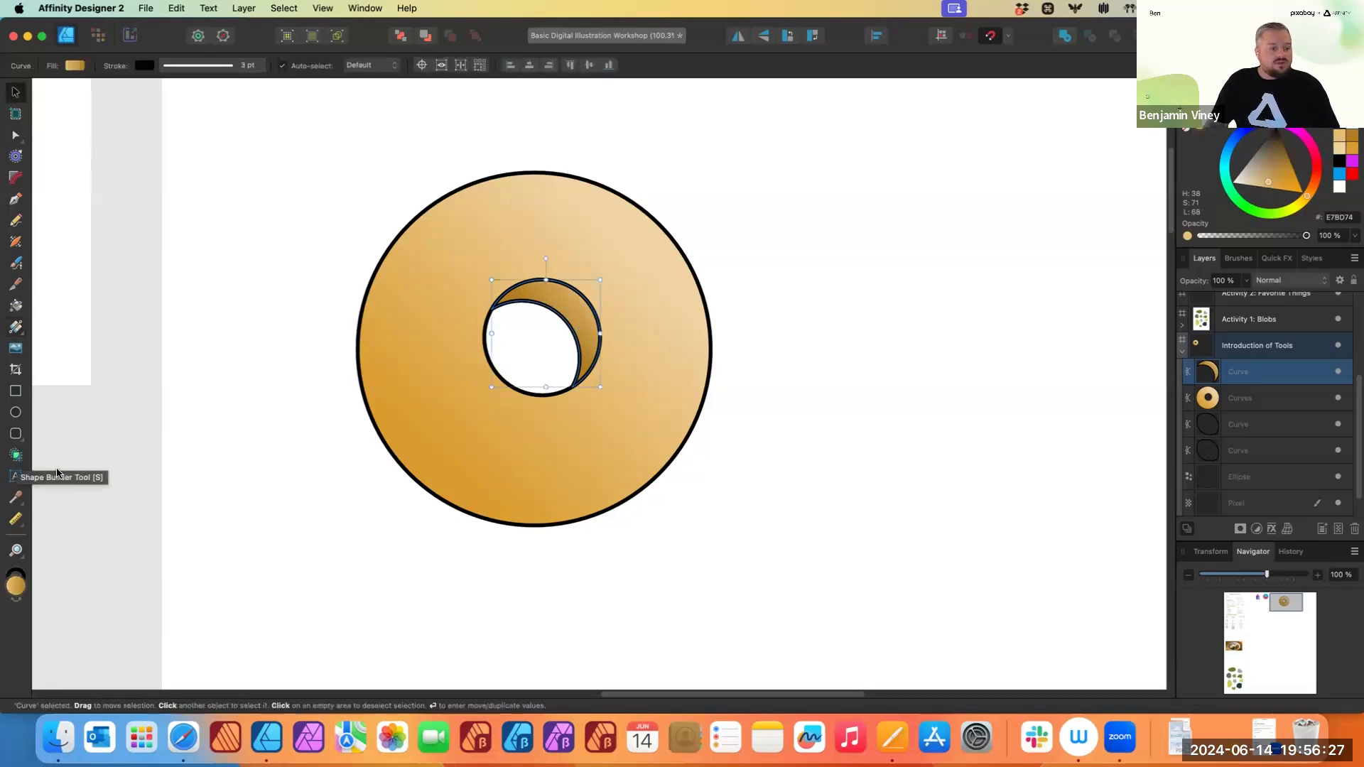
{"action": "left_click", "coordinate": [352, 540]}
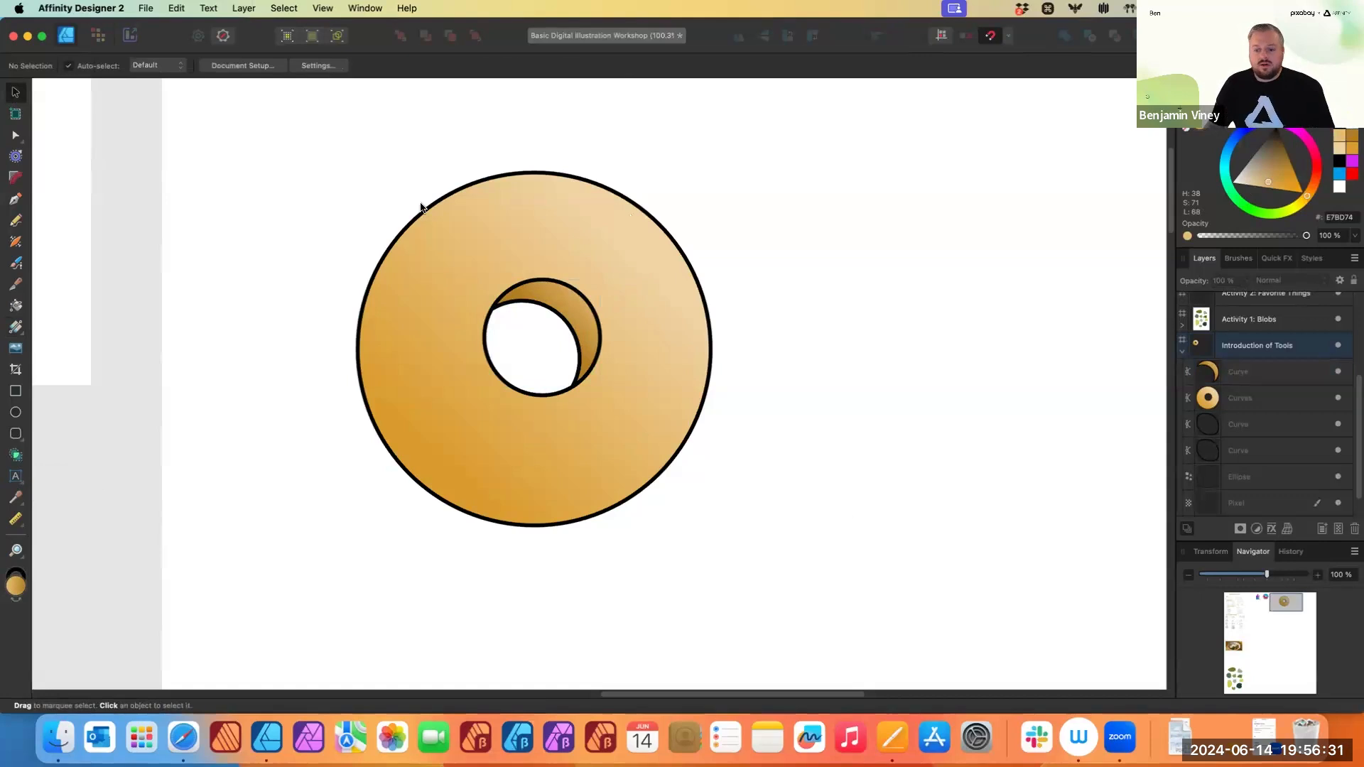
{"action": "scroll", "coordinate": [751, 408], "scroll_direction": "right", "scroll_amount": 2}
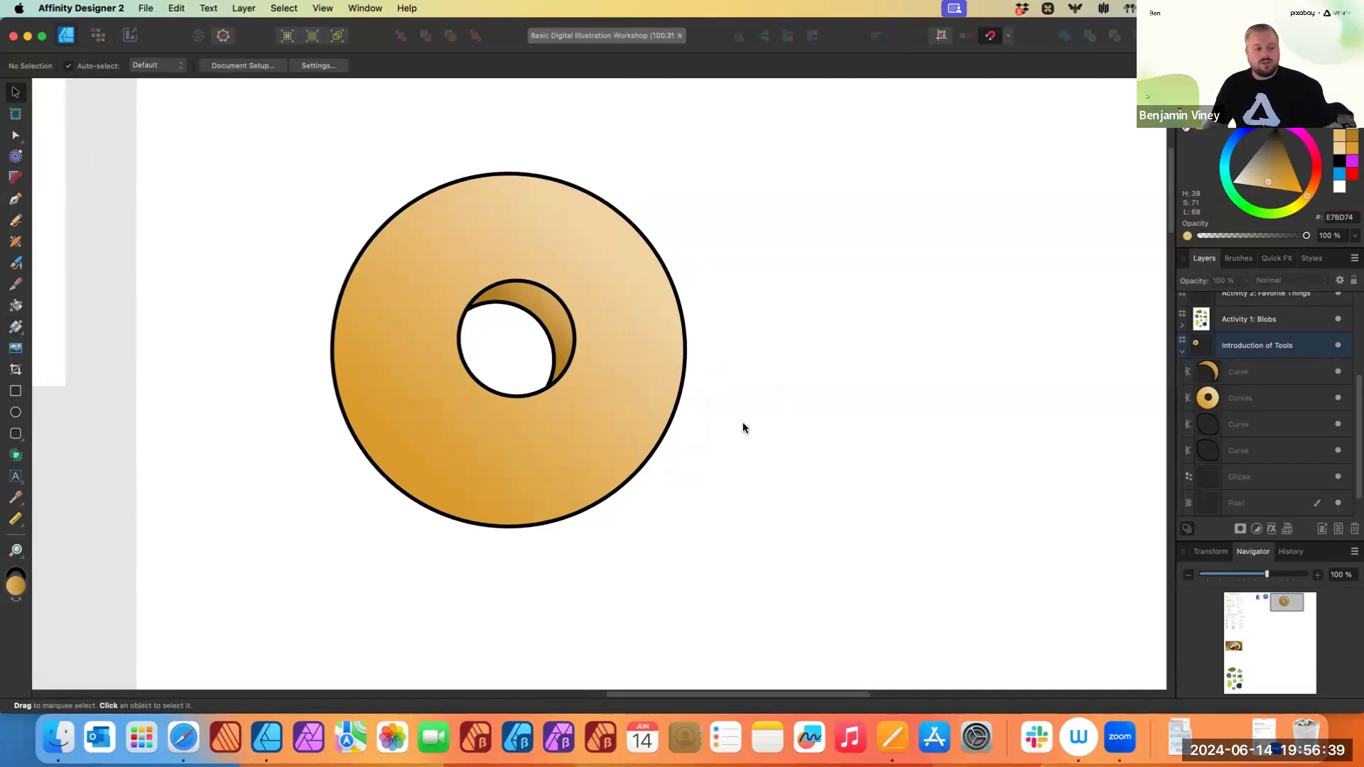
{"action": "left_click", "coordinate": [16, 413]}
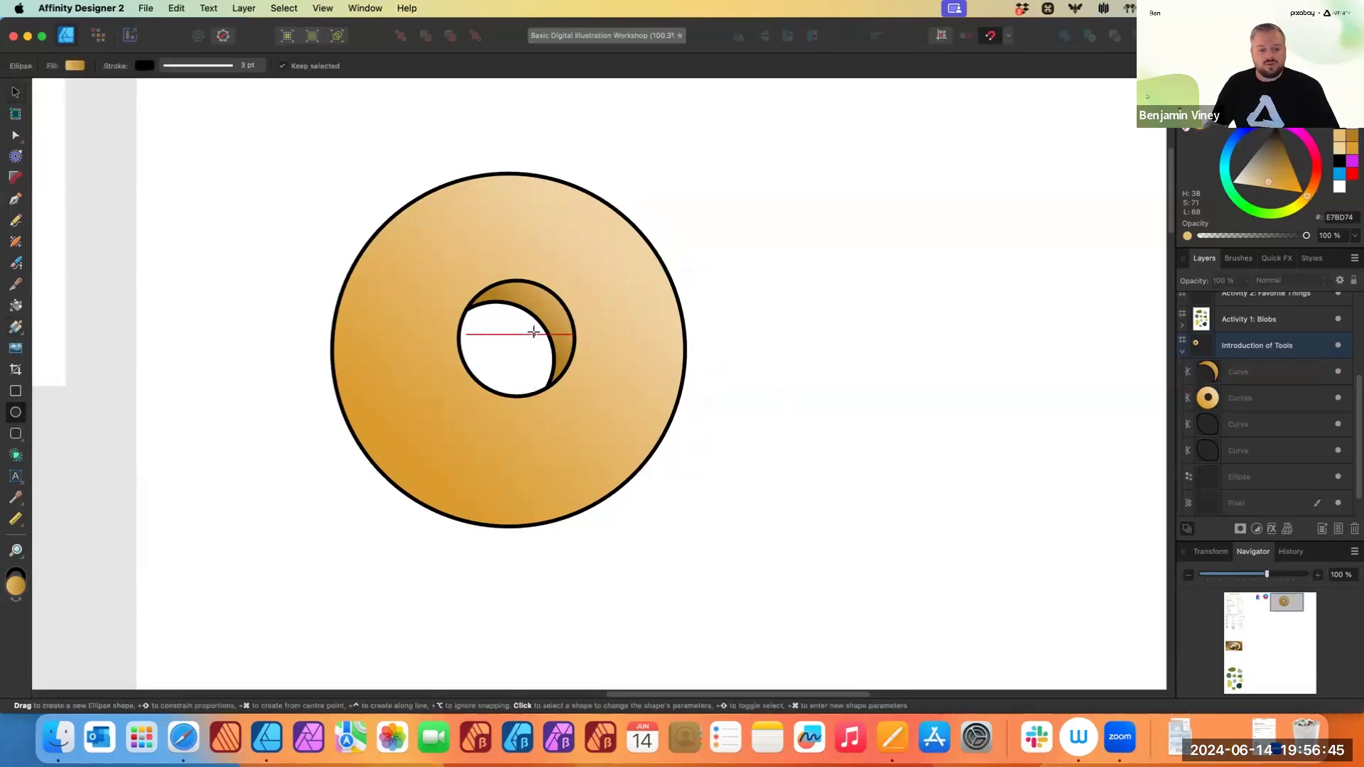
{"action": "left_click_drag", "start_coordinate": [534, 332], "coordinate": [731, 468]}
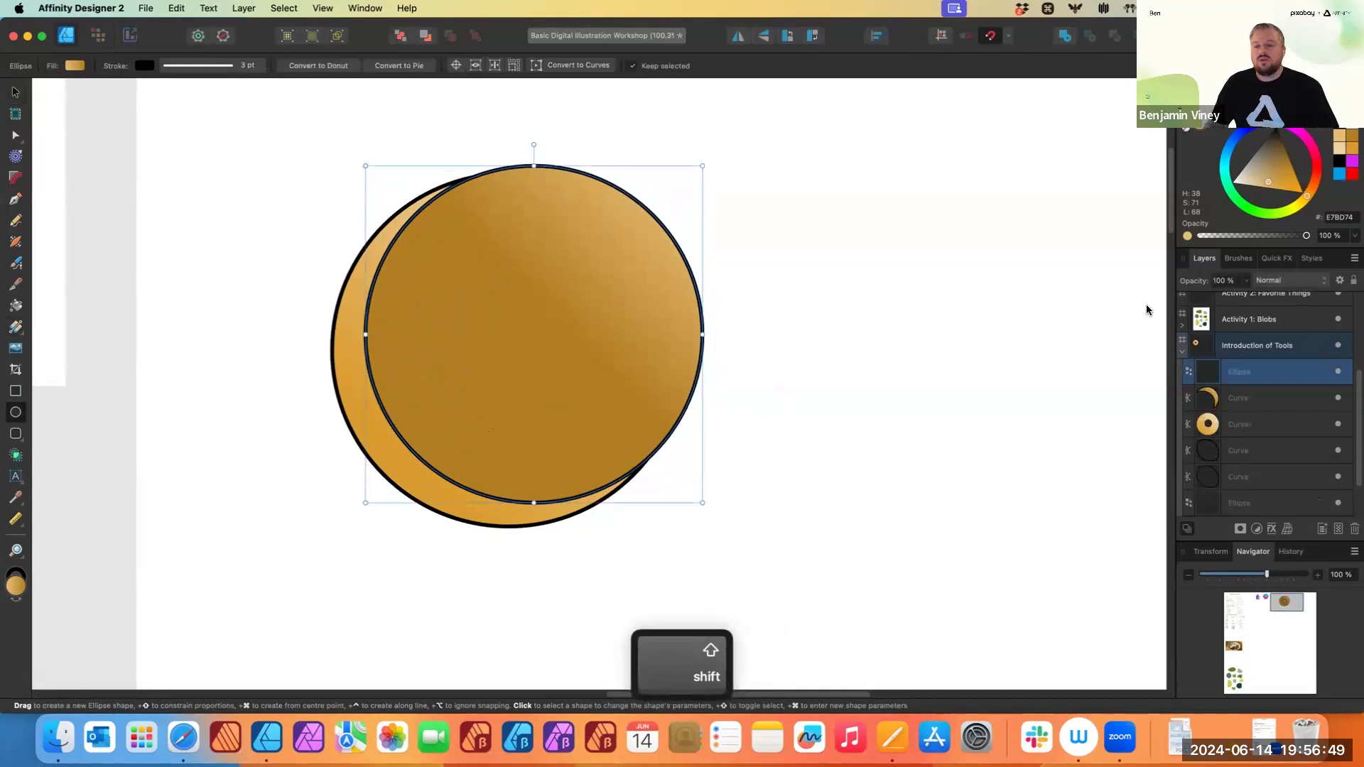
- Give the new circle a pale cream fill FFE7BC and remove its stroke
{"action": "mouse_move", "coordinate": [1258, 185]}
{"action": "left_mouse_down"}
{"action": "mouse_move", "coordinate": [1231, 191]}
{"action": "mouse_move", "coordinate": [1249, 189]}
{"action": "left_mouse_up"}
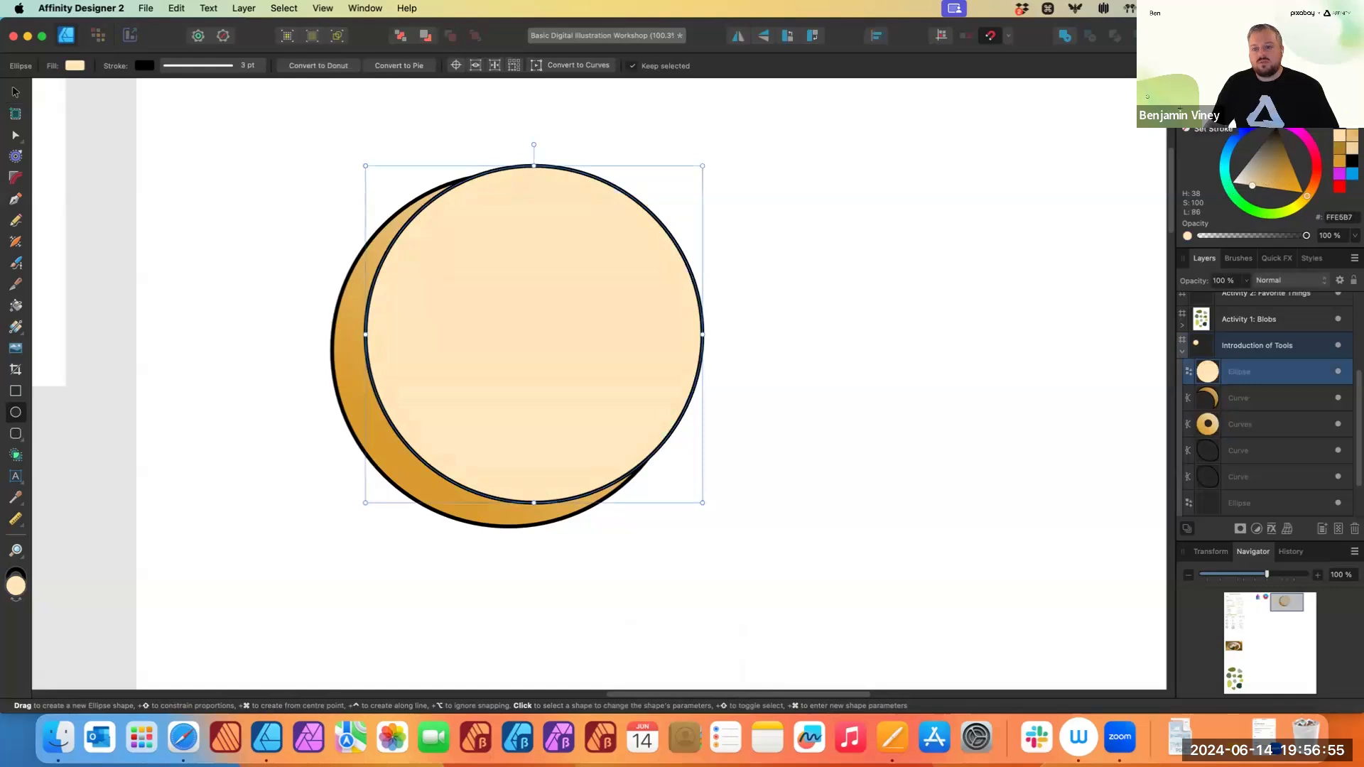
{"action": "left_click", "coordinate": [1198, 124]}
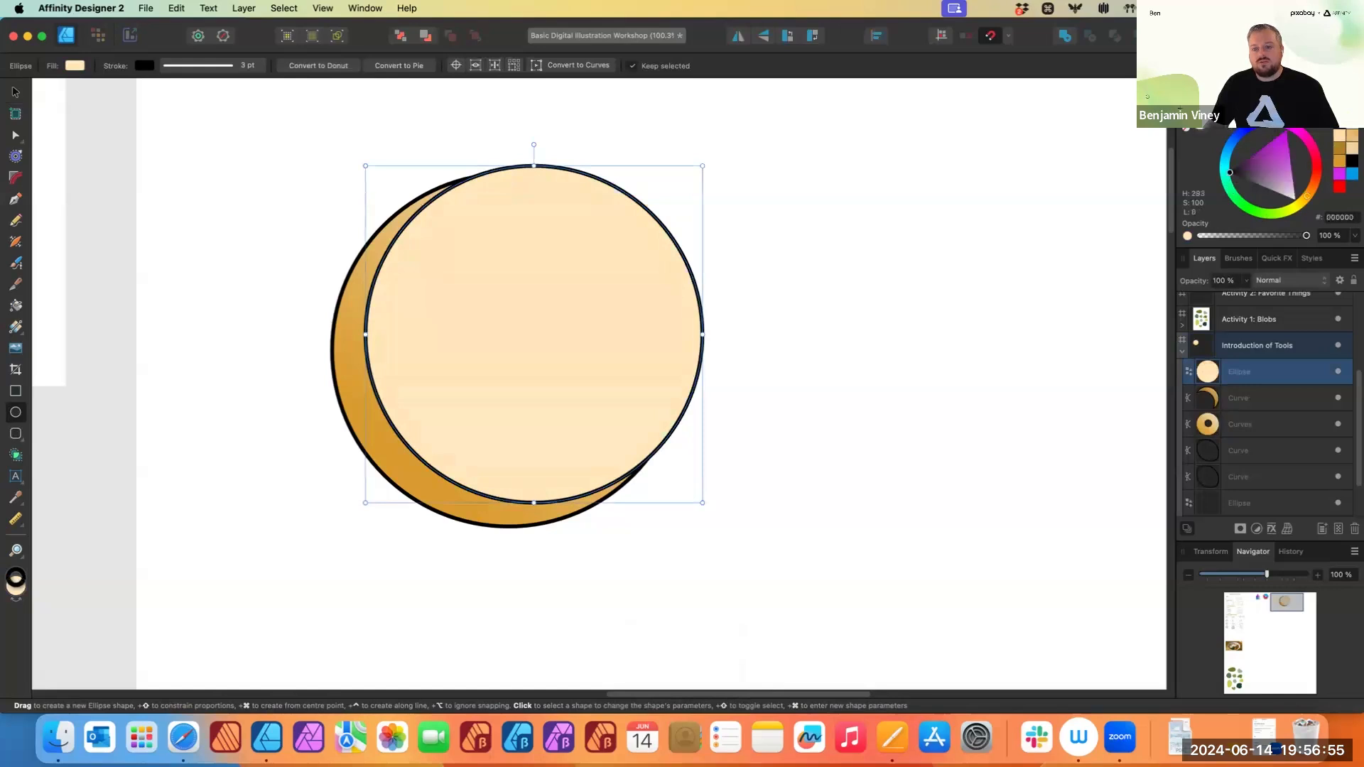
{"action": "left_click", "coordinate": [1185, 132]}
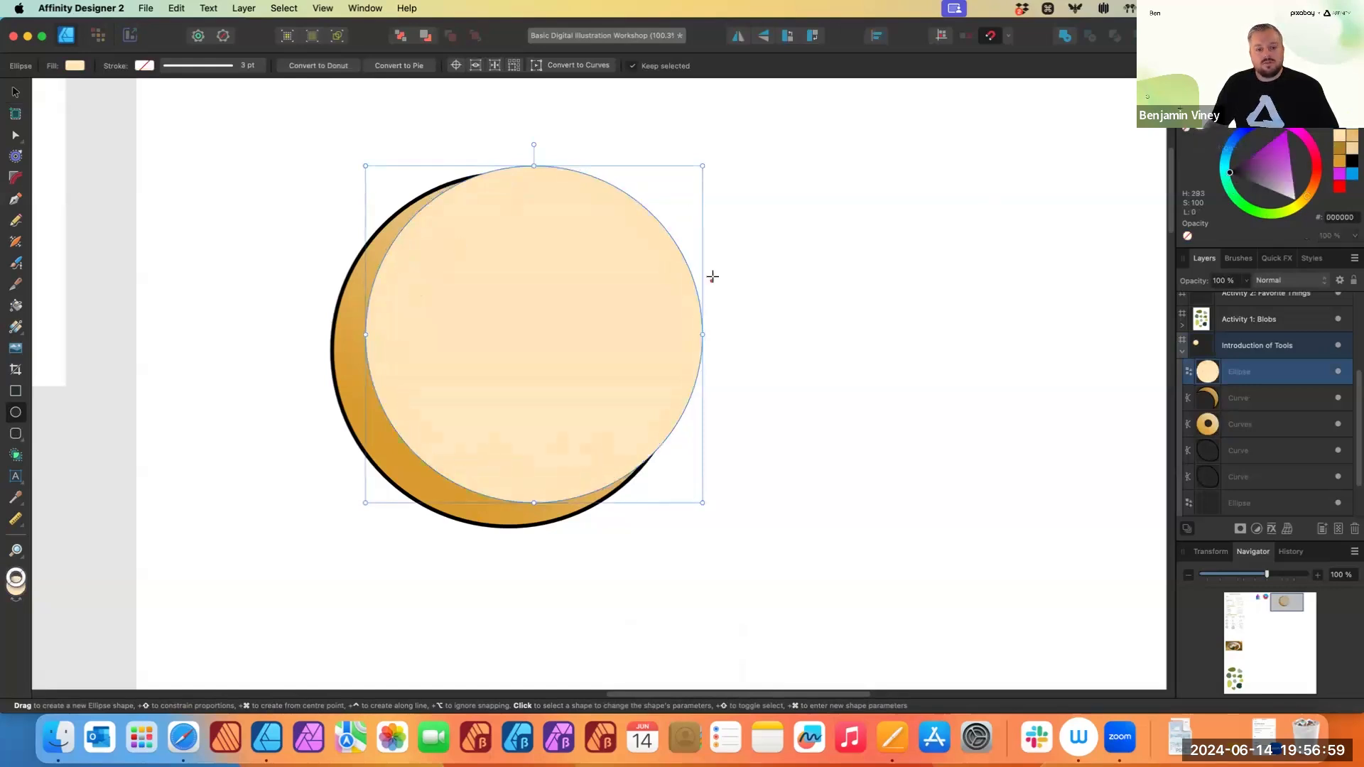
{"action": "left_click", "coordinate": [1204, 128]}
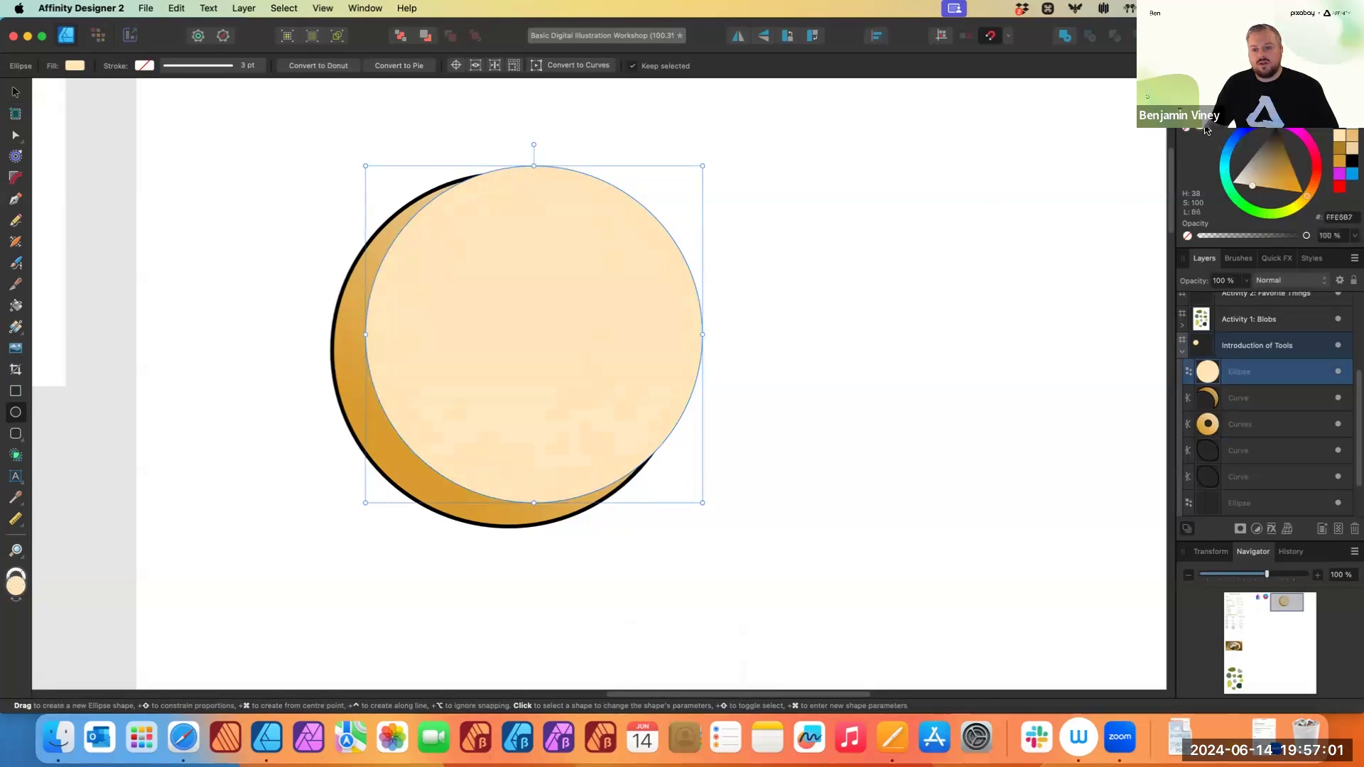
{"action": "left_click_drag", "start_coordinate": [1259, 190], "coordinate": [1250, 195]}
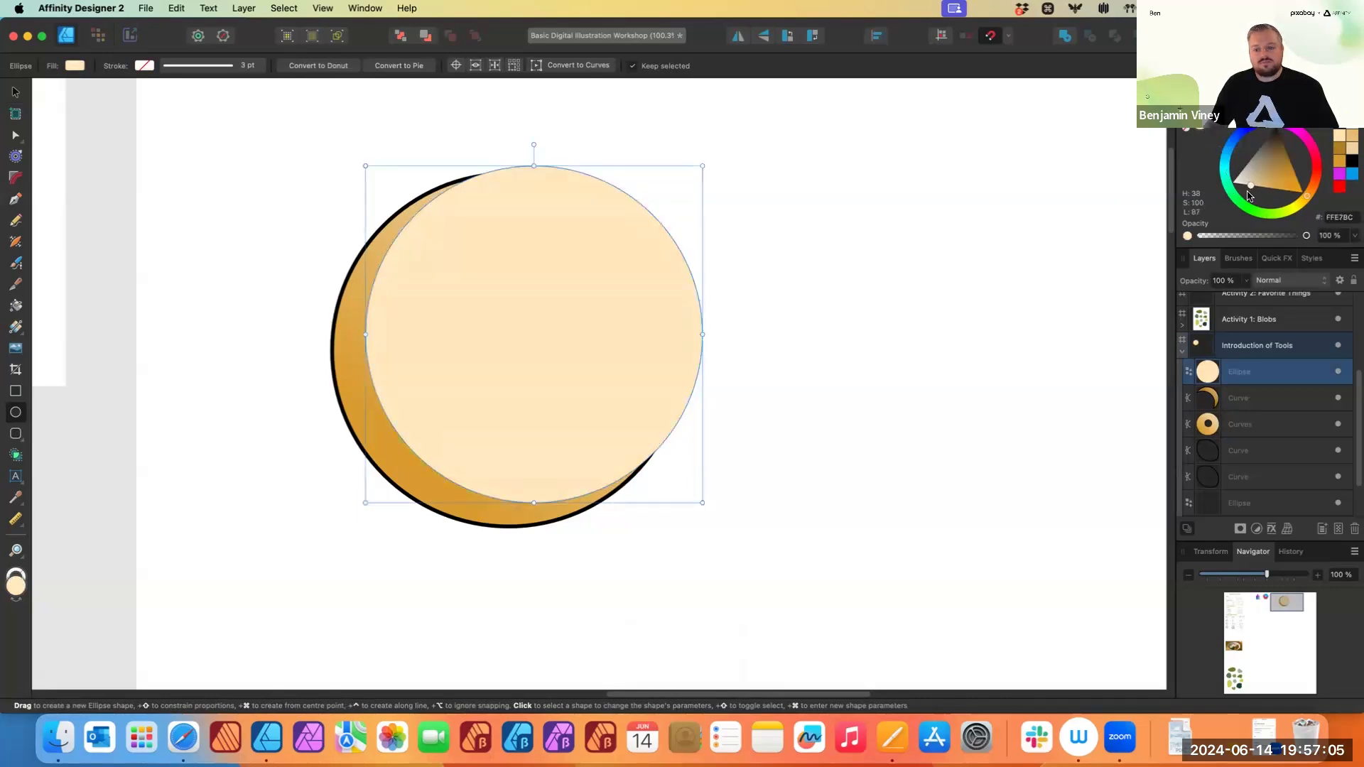
- Set the circle's layer opacity to 25%
{"action": "left_click", "coordinate": [1245, 287]}
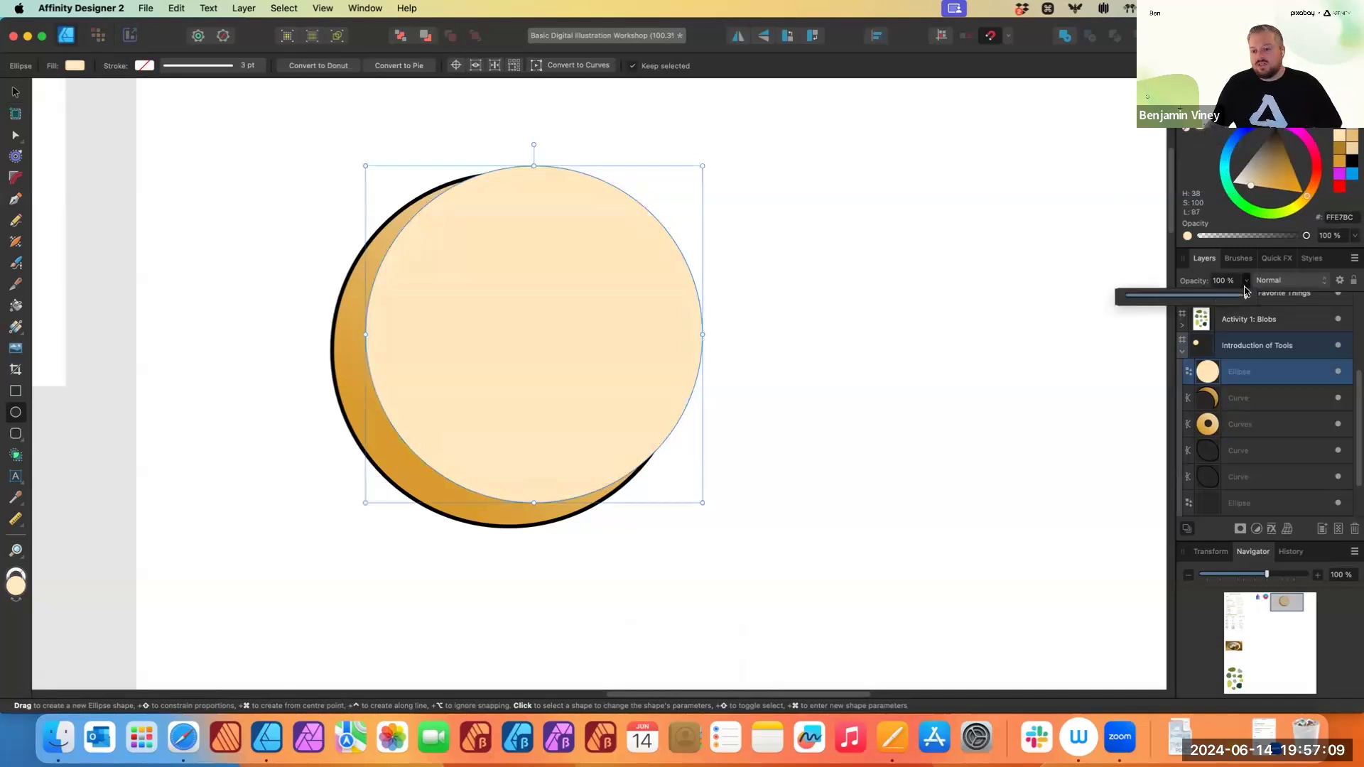
{"action": "left_click", "coordinate": [1205, 283]}
{"action": "left_click", "coordinate": [1246, 281]}
{"action": "left_click_drag", "start_coordinate": [1245, 295], "coordinate": [1150, 309]}
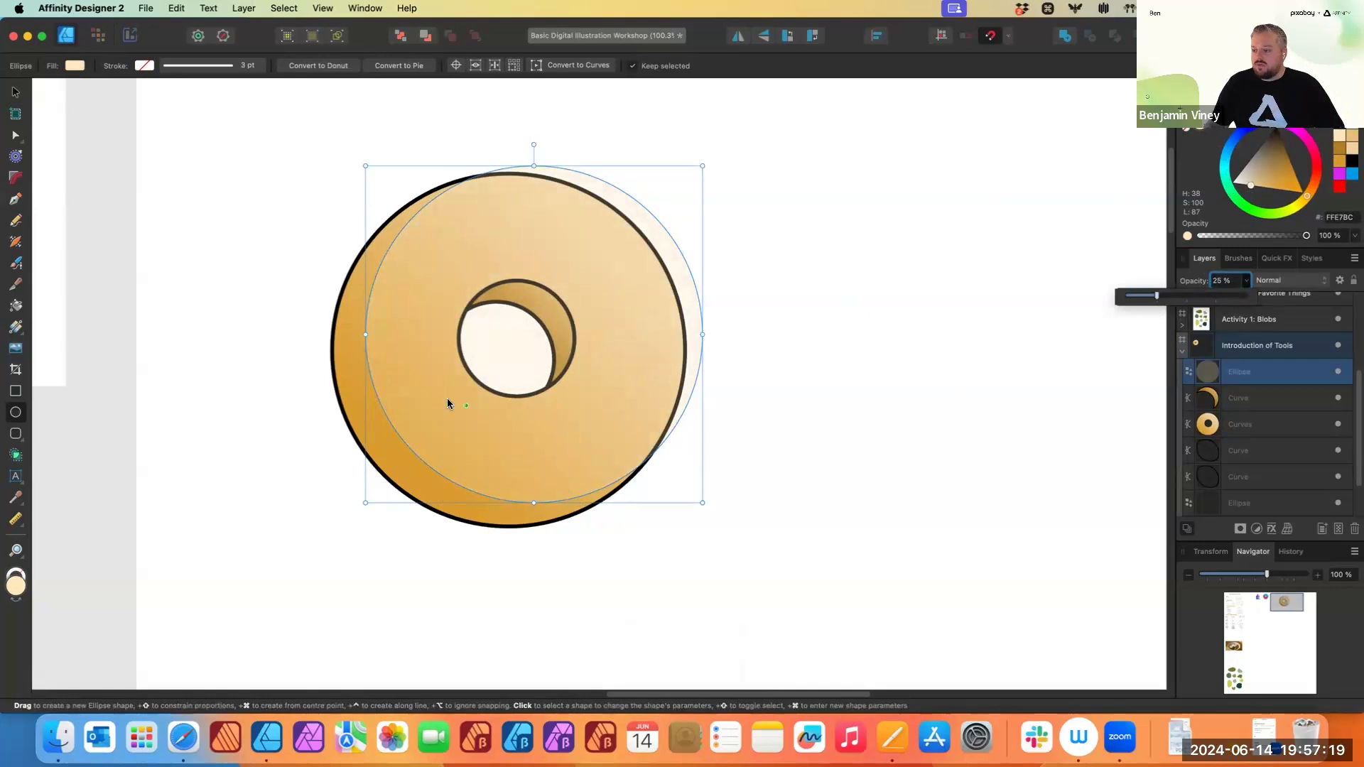
- Undo a stray canvas edit, nudge the translucent circle slightly up and left, and deselect it
{"action": "left_click_drag", "start_coordinate": [439, 427], "coordinate": [422, 407]}
{"action": "key", "text": "ctrl+z"}
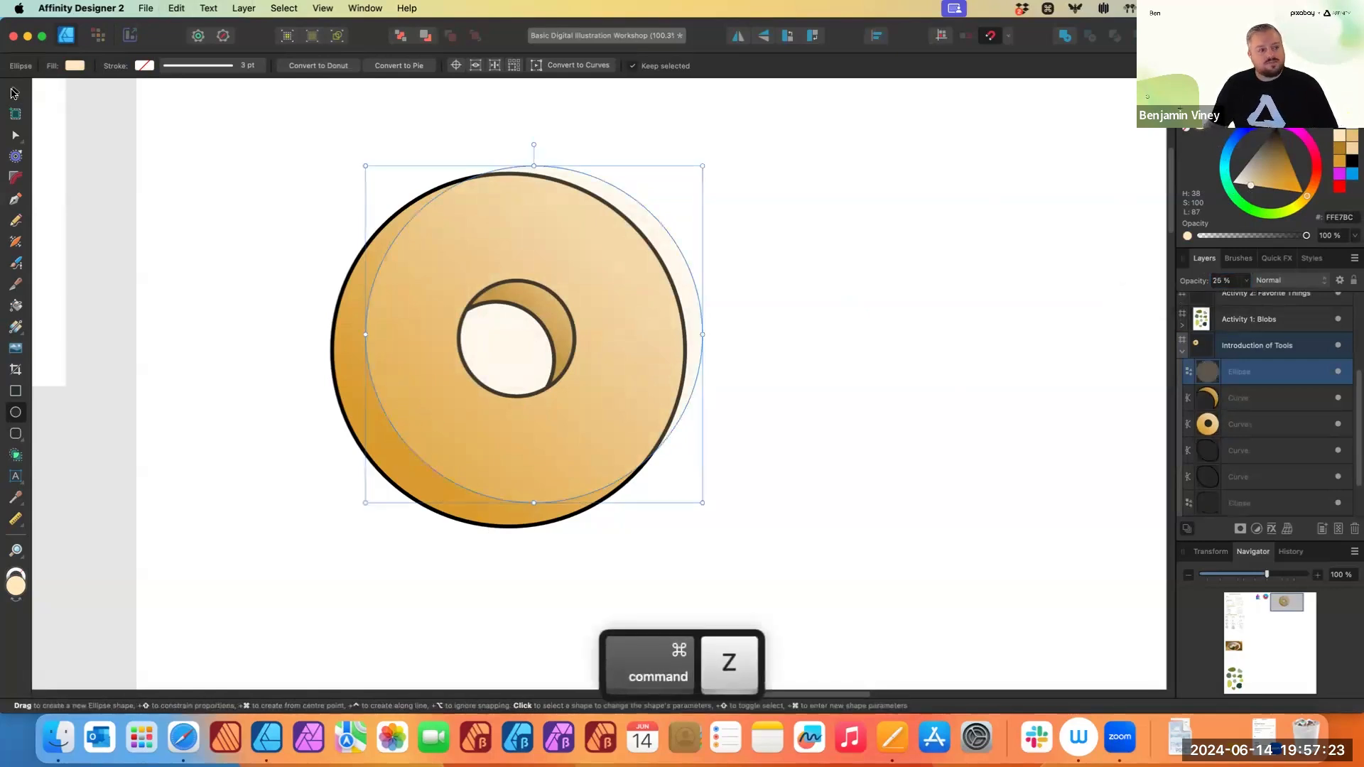
{"action": "left_click_drag", "start_coordinate": [405, 324], "coordinate": [408, 328]}
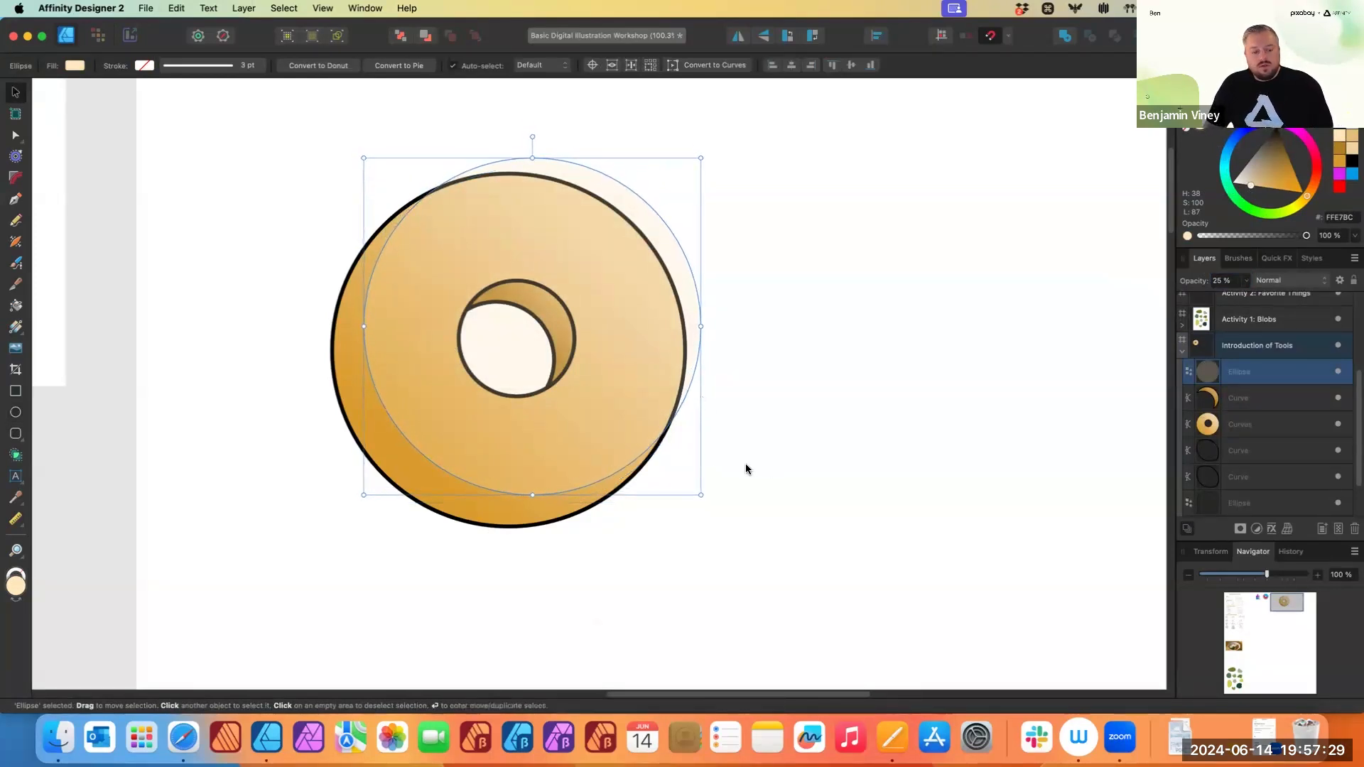
{"action": "mouse_move", "coordinate": [450, 428]}
{"action": "left_mouse_down"}
{"action": "mouse_move", "coordinate": [420, 386]}
{"action": "mouse_move", "coordinate": [435, 545]}
{"action": "mouse_move", "coordinate": [462, 408]}
{"action": "mouse_move", "coordinate": [441, 429]}
{"action": "left_mouse_up"}
{"action": "left_click", "coordinate": [880, 433]}
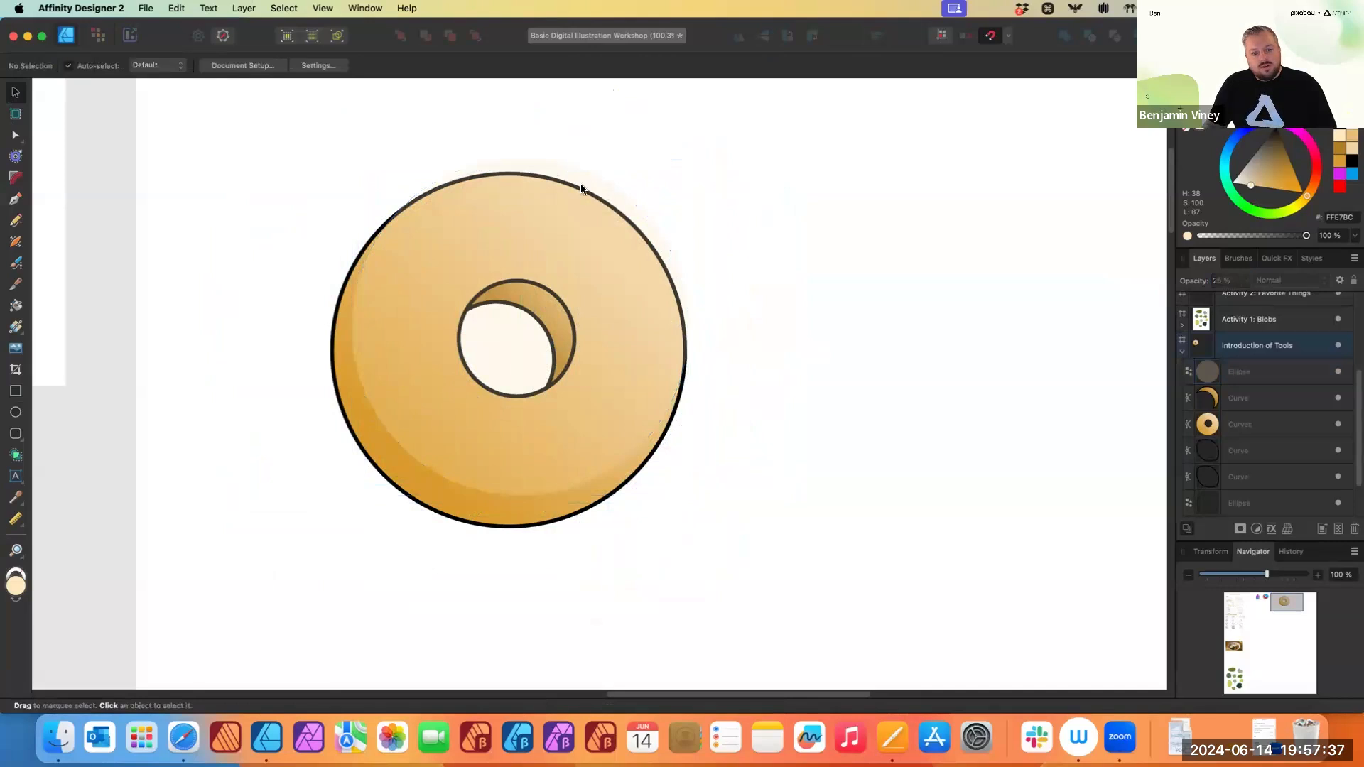
- Zoom in to examine the translucent circle's edge over the donut, then reselect the circle
{"action": "scroll", "coordinate": [581, 188], "scroll_direction": "up", "scroll_amount": 5}
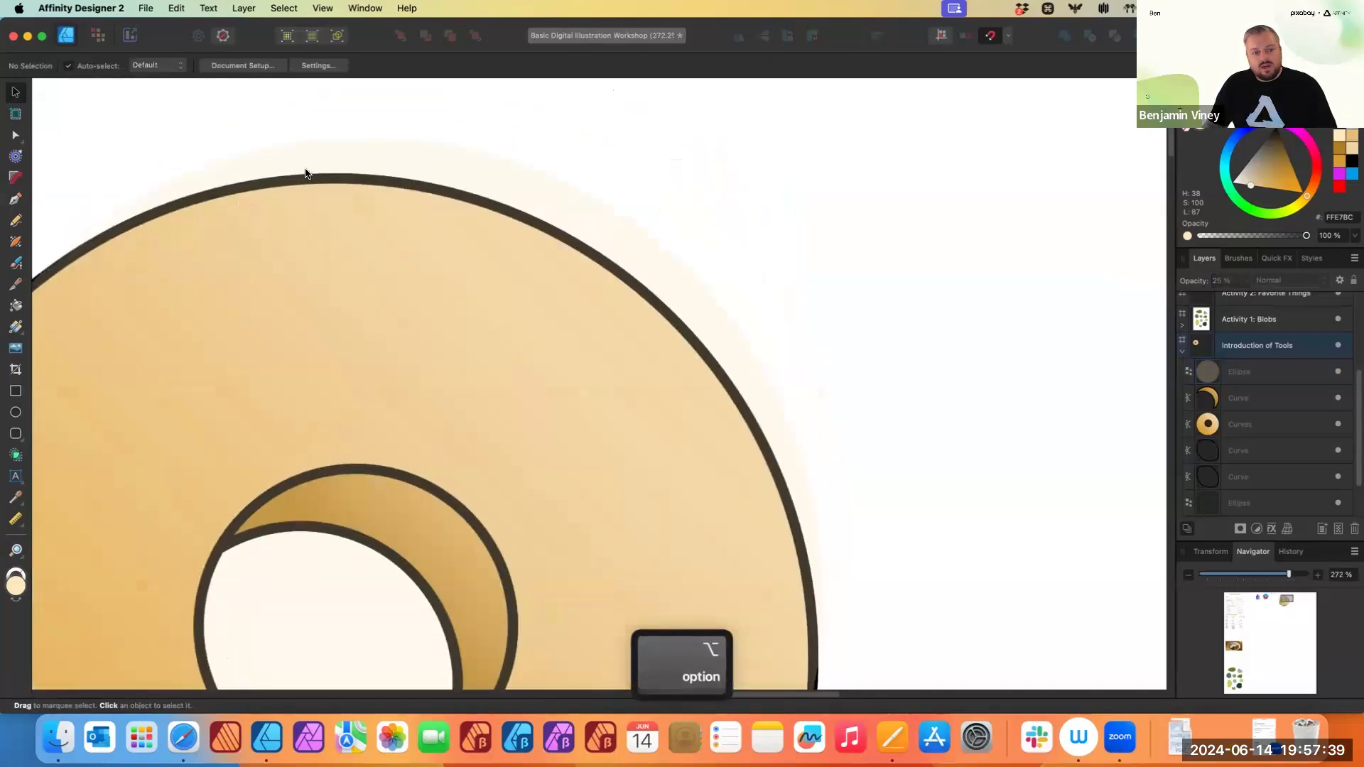
{"action": "scroll", "coordinate": [594, 263], "scroll_direction": "down", "scroll_amount": 3}
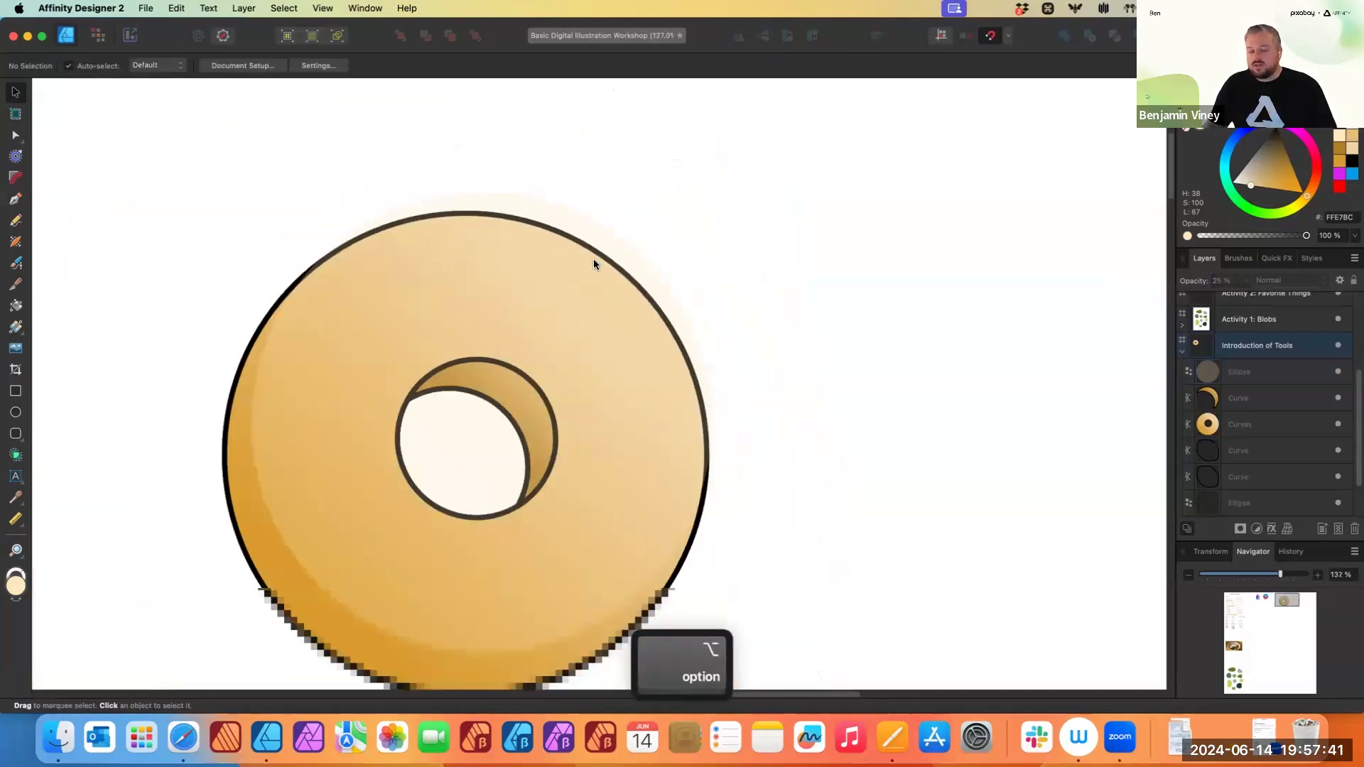
{"action": "scroll", "coordinate": [597, 277], "scroll_direction": "down", "scroll_amount": 2}
{"action": "left_click", "coordinate": [610, 288]}
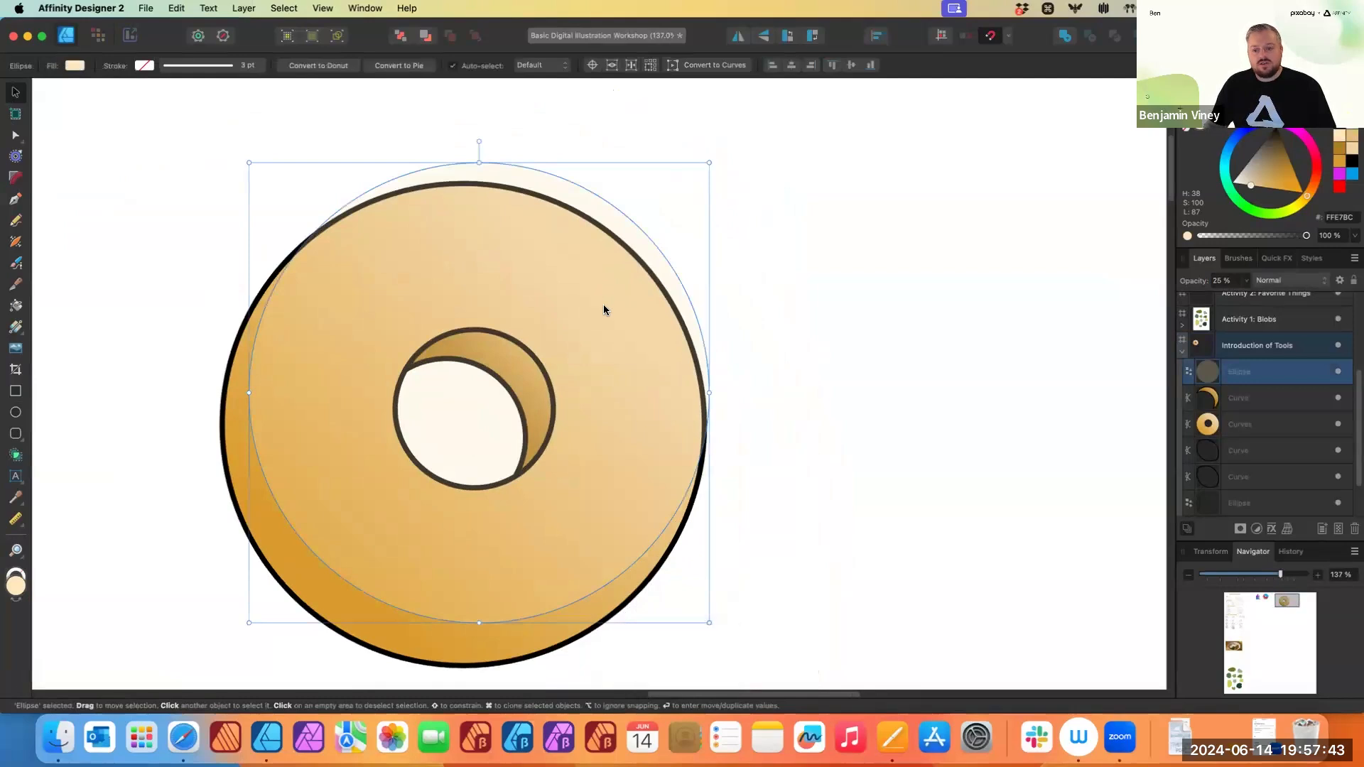
- Nest the translucent circle's layer inside the donut's Curves group so it is clipped to the donut
{"action": "scroll", "coordinate": [594, 289], "scroll_direction": "down", "scroll_amount": 2}
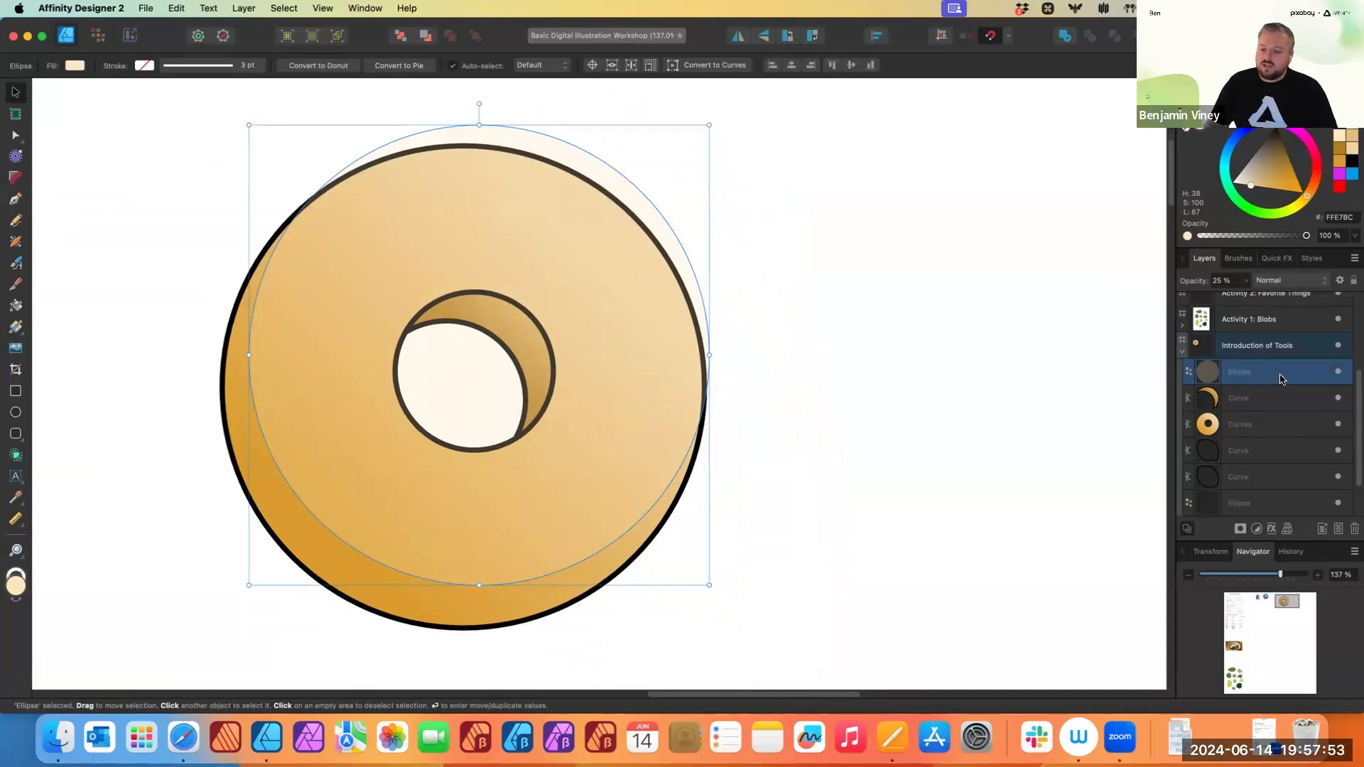
{"action": "left_click_drag", "start_coordinate": [1251, 377], "coordinate": [1260, 432]}
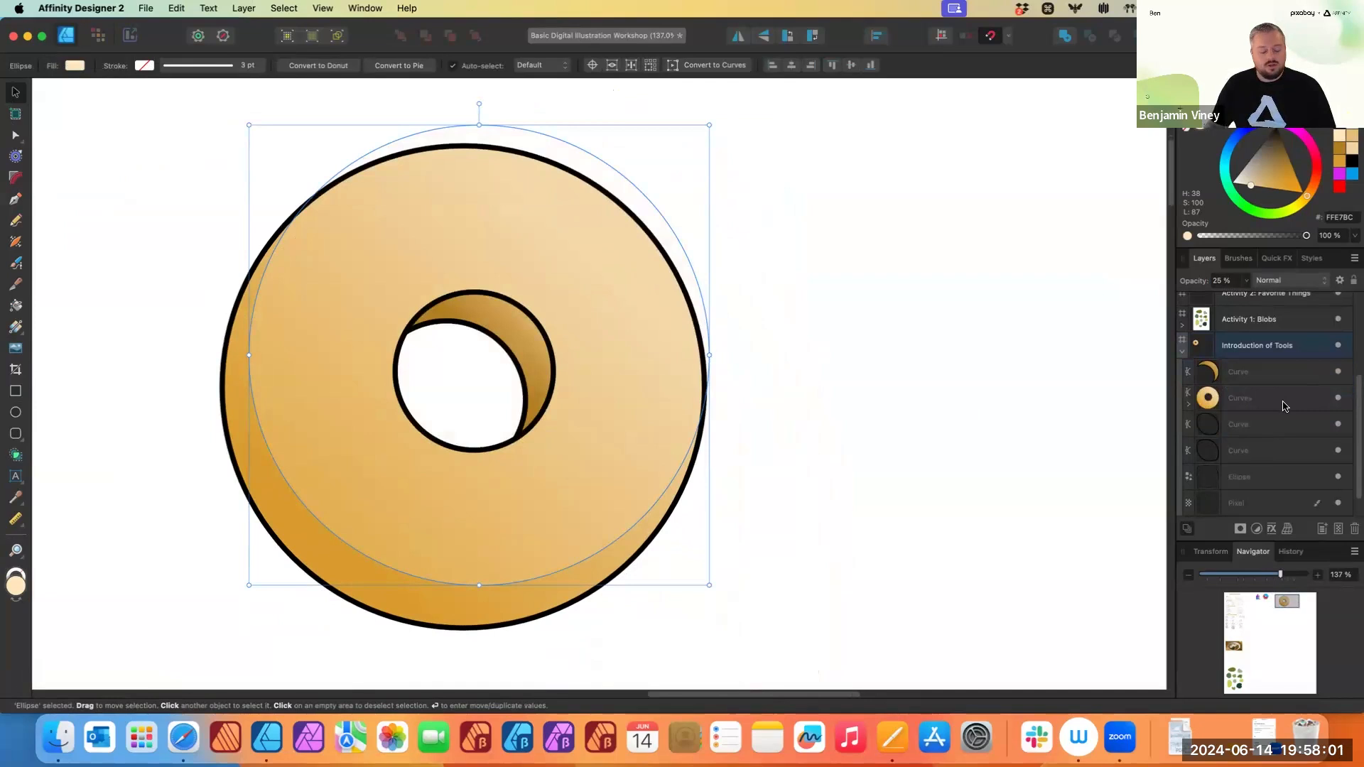
{"action": "key", "text": "super+z"}
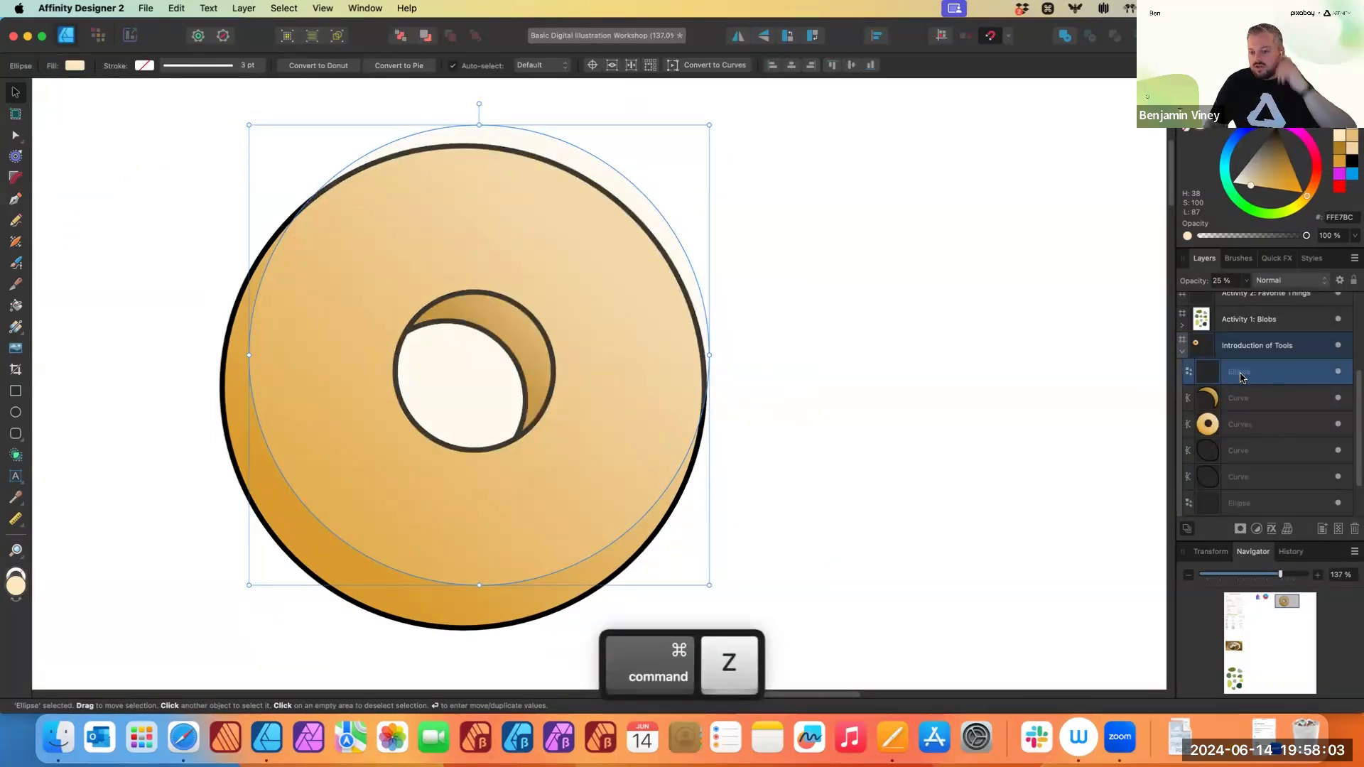
{"action": "mouse_move", "coordinate": [1229, 376]}
{"action": "left_mouse_down"}
{"action": "mouse_move", "coordinate": [1283, 427]}
{"action": "mouse_move", "coordinate": [1277, 440]}
{"action": "mouse_move", "coordinate": [1264, 425]}
{"action": "left_mouse_up"}
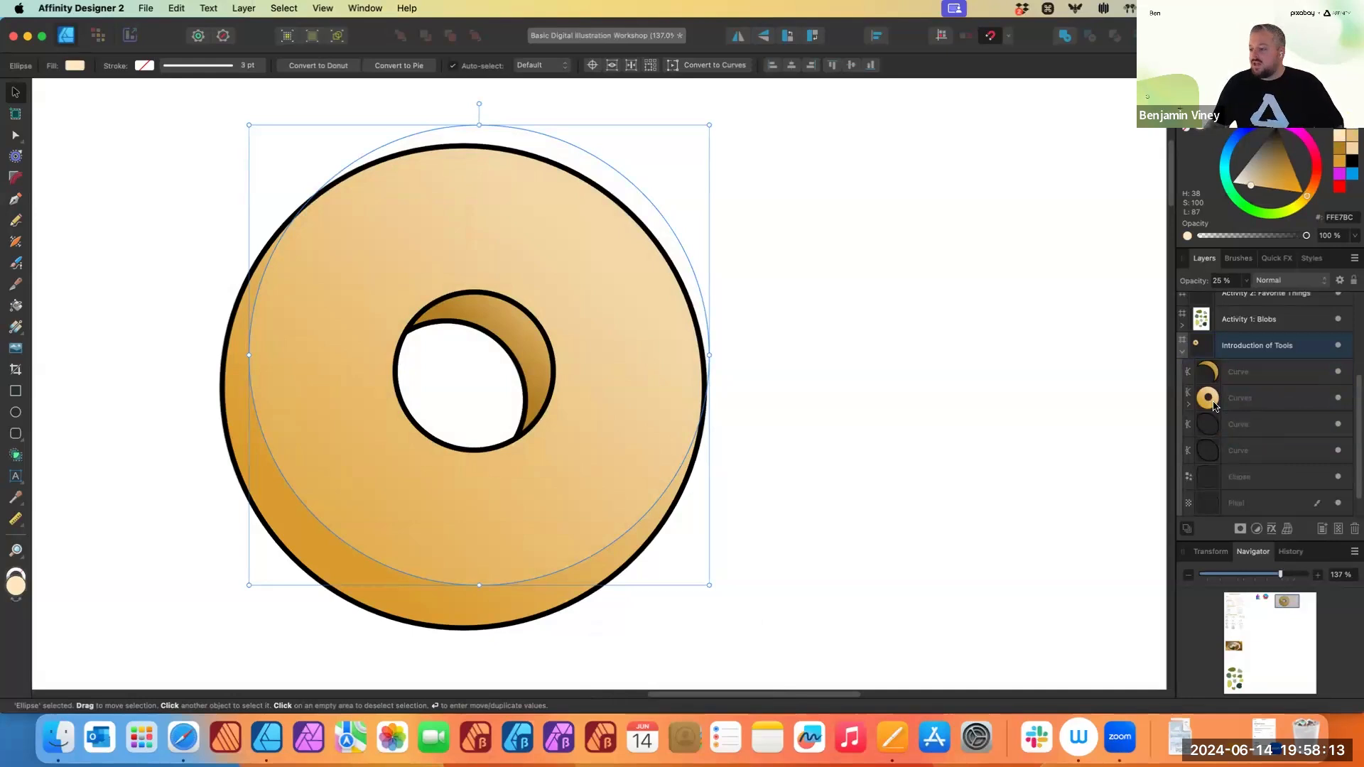
{"action": "left_click", "coordinate": [1190, 404]}
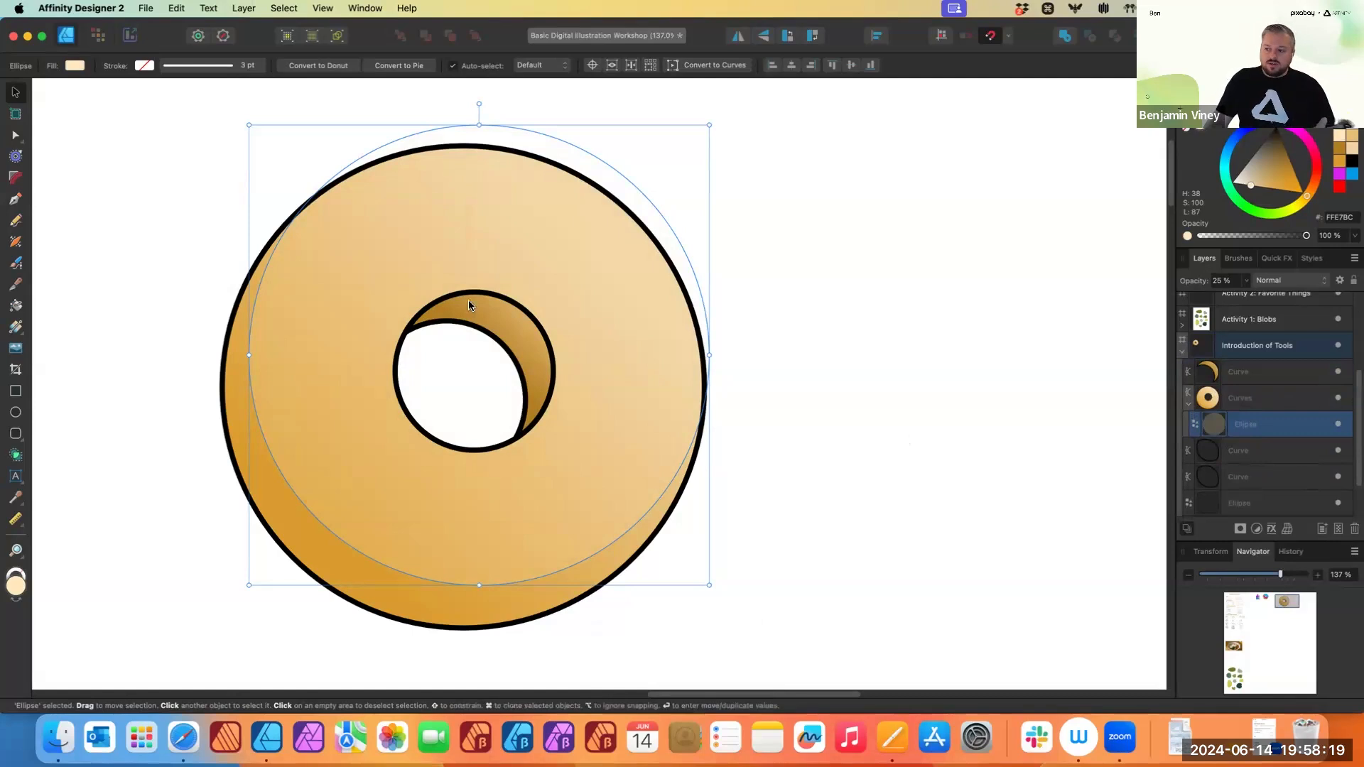
{"action": "left_click_drag", "start_coordinate": [615, 441], "coordinate": [642, 425]}
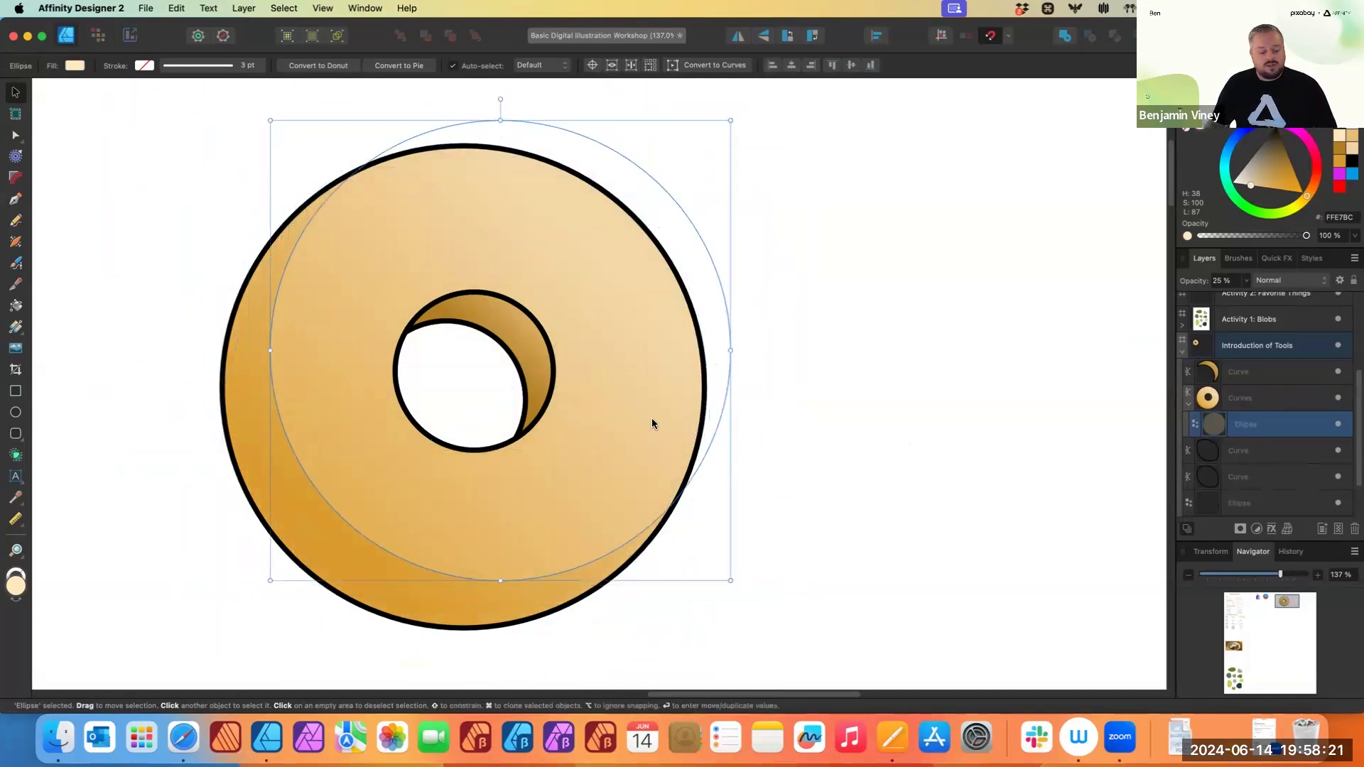
{"action": "key", "text": "super+z"}
{"action": "left_click_drag", "start_coordinate": [709, 125], "coordinate": [589, 250]}
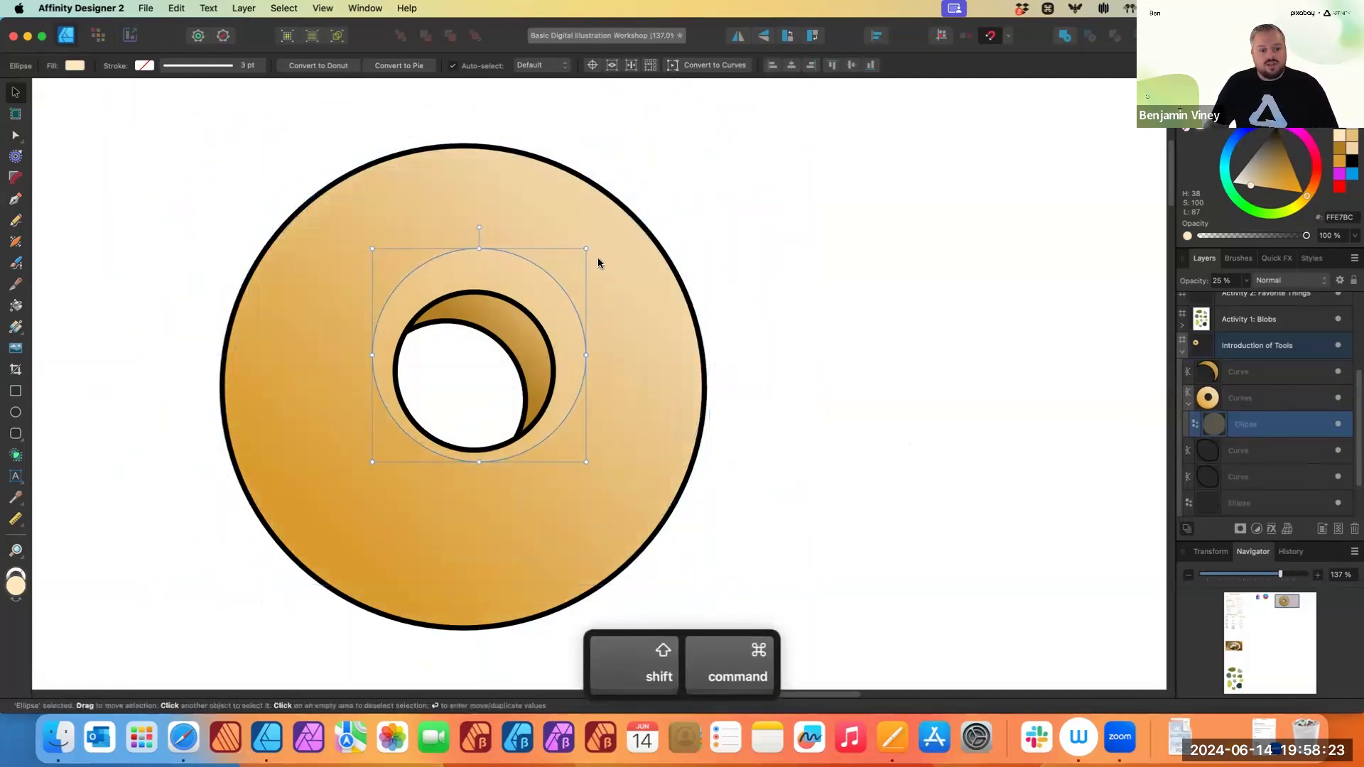
{"action": "key", "text": "super+z"}
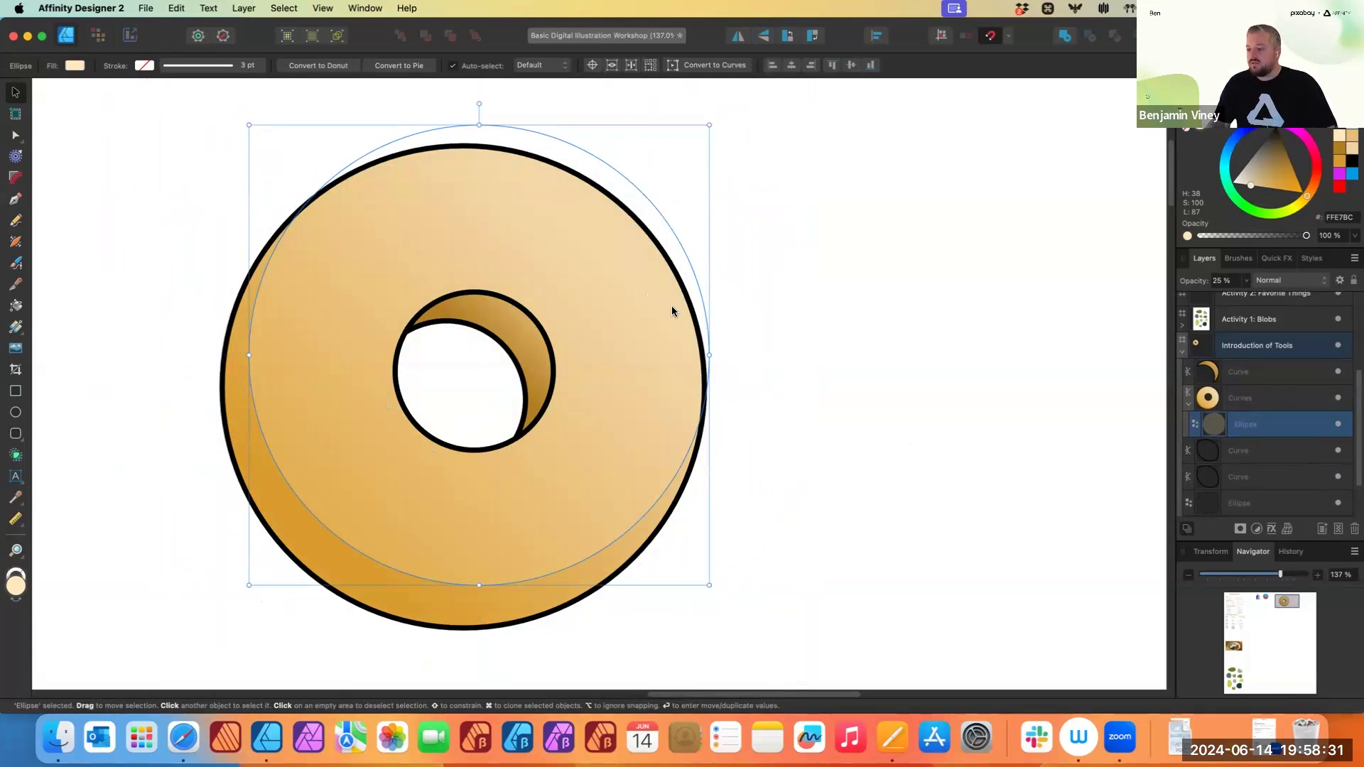
{"action": "key", "text": "super+d"}
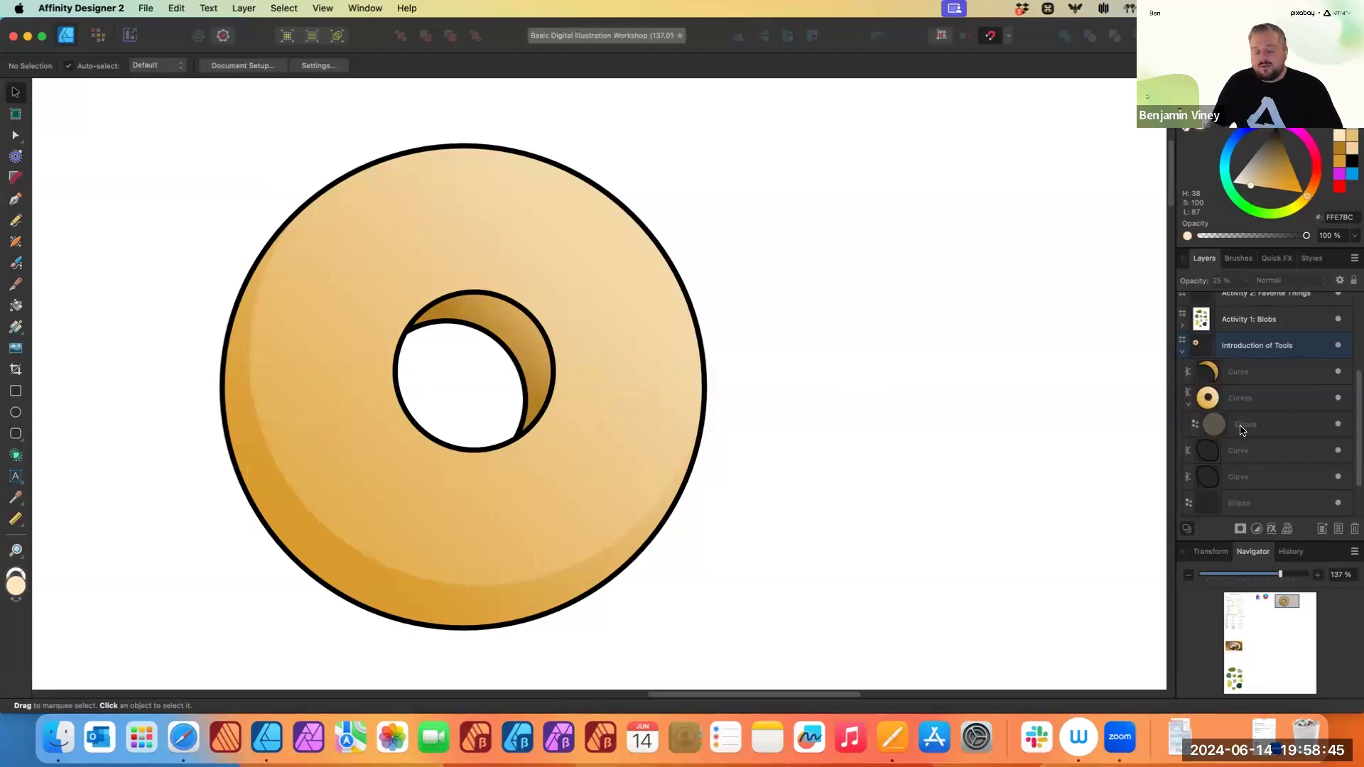
{"action": "key", "text": "super+z"}
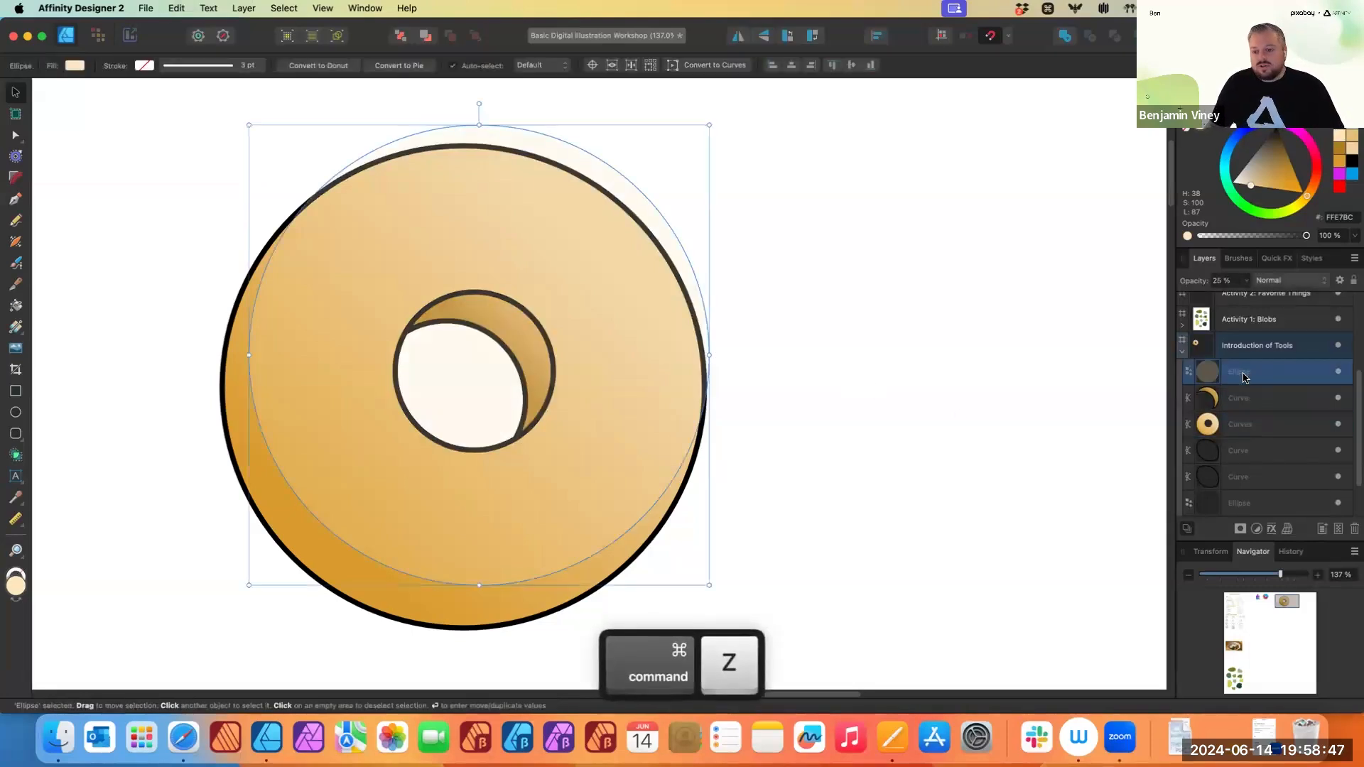
- Place the translucent circle's layer back inside the donut's Curves group and deselect it
{"action": "left_click_drag", "start_coordinate": [1255, 375], "coordinate": [1255, 432]}
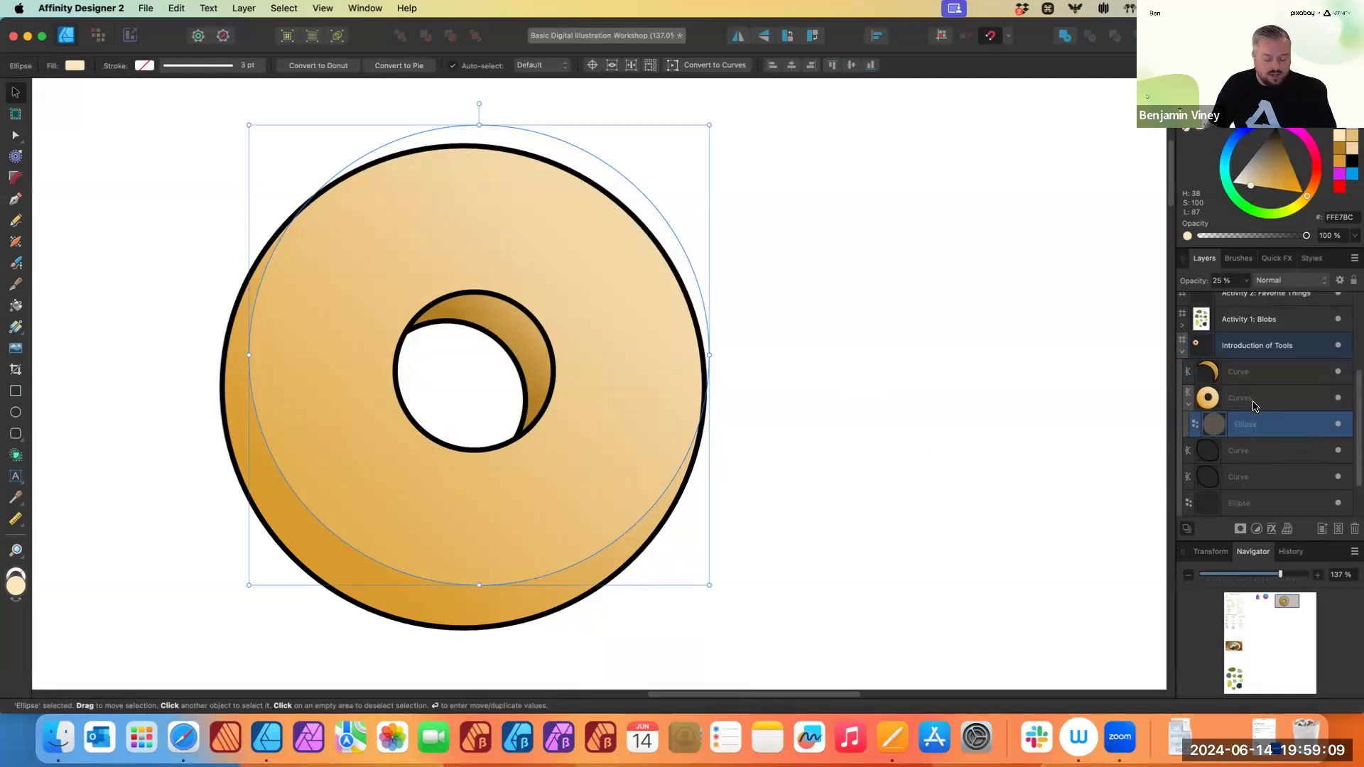
{"action": "key", "text": "super+z"}
{"action": "left_click_drag", "start_coordinate": [1242, 377], "coordinate": [1264, 442]}
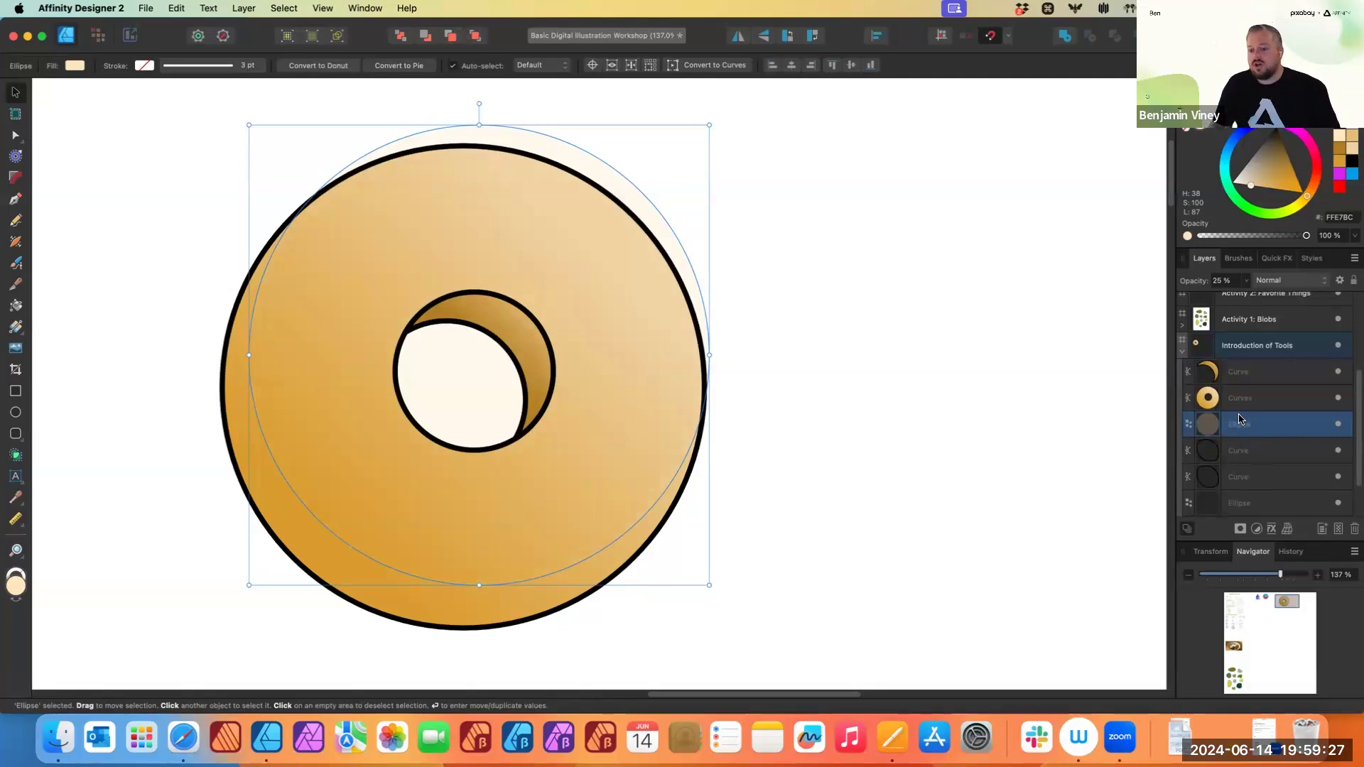
{"action": "mouse_move", "coordinate": [1241, 427]}
{"action": "left_mouse_down"}
{"action": "mouse_move", "coordinate": [1266, 419]}
{"action": "mouse_move", "coordinate": [1268, 402]}
{"action": "left_mouse_up"}
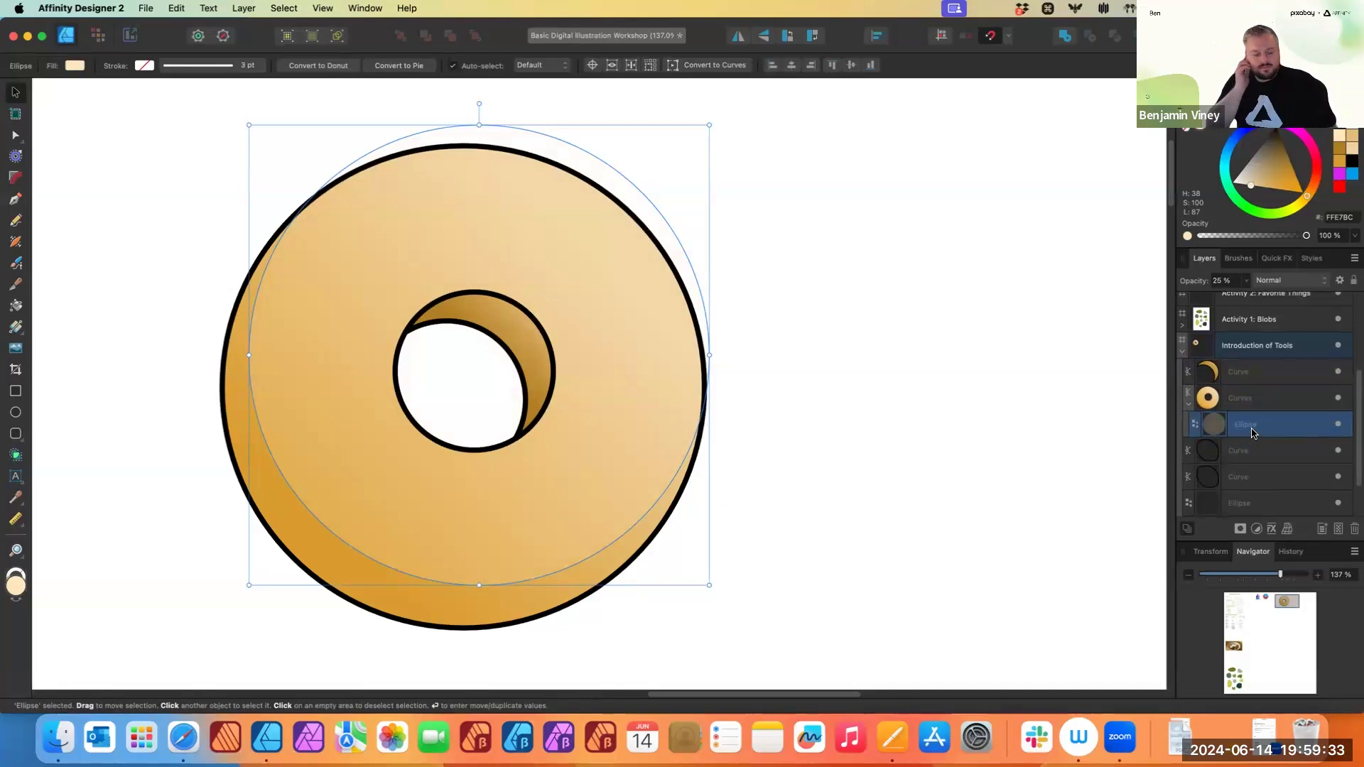
{"action": "left_click", "coordinate": [914, 424]}
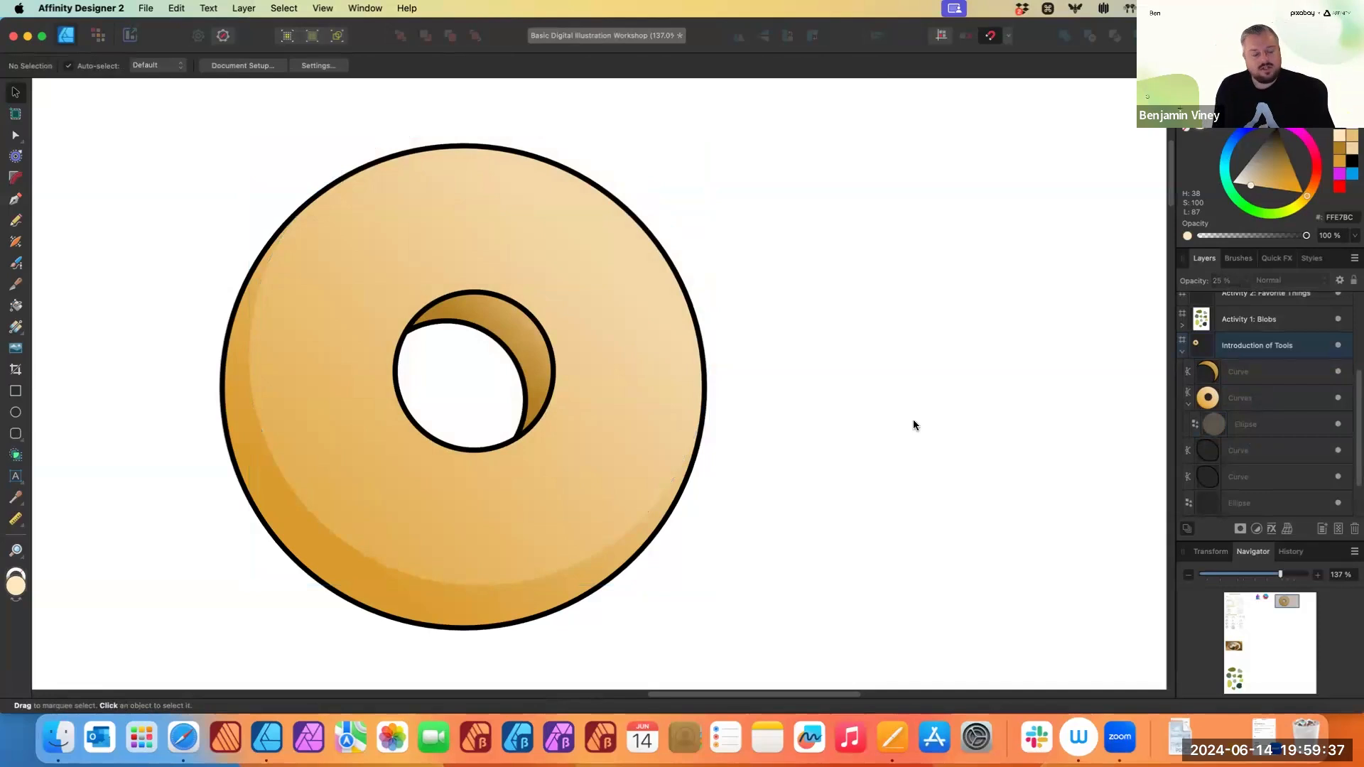
- Select the Pencil tool and set its stroke colour to blue 009FFF
{"action": "left_click", "coordinate": [16, 221]}
{"action": "left_click", "coordinate": [87, 66]}
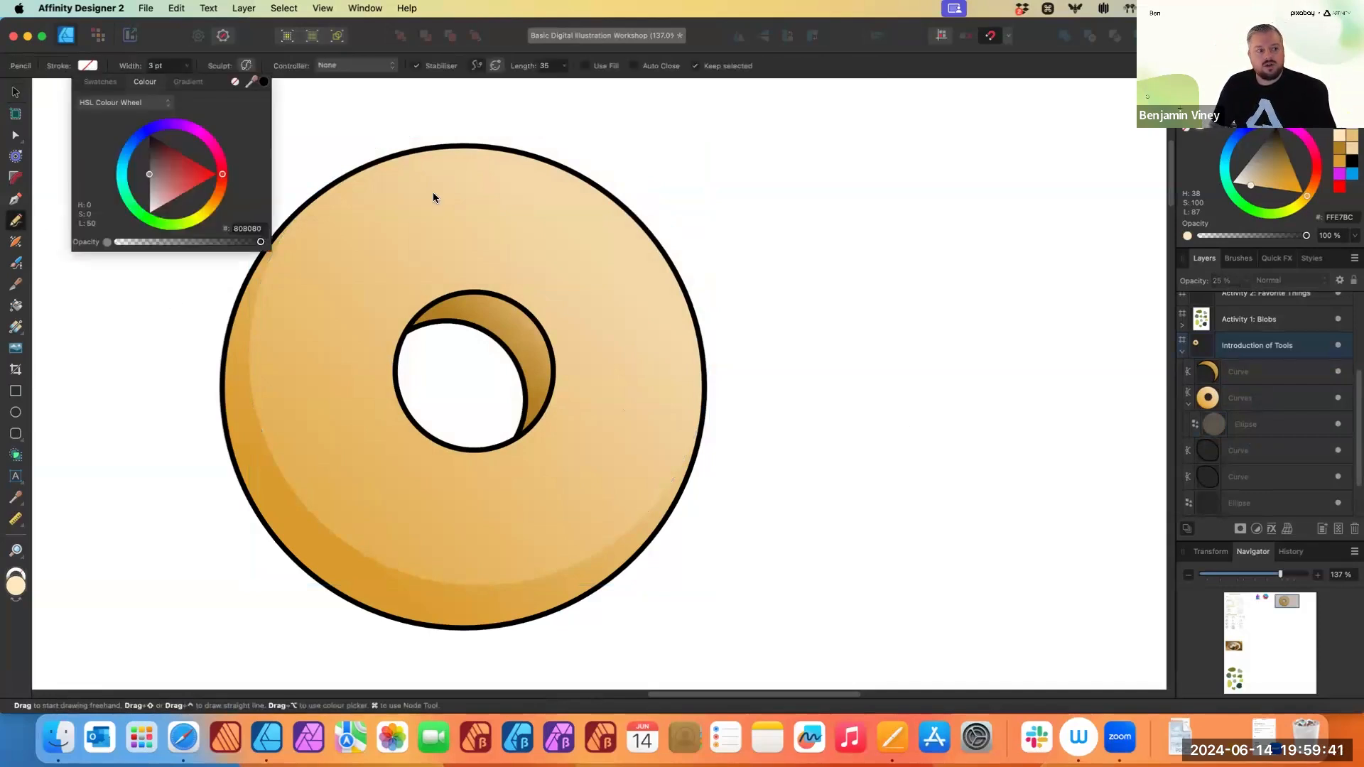
{"action": "left_click_drag", "start_coordinate": [124, 157], "coordinate": [126, 157]}
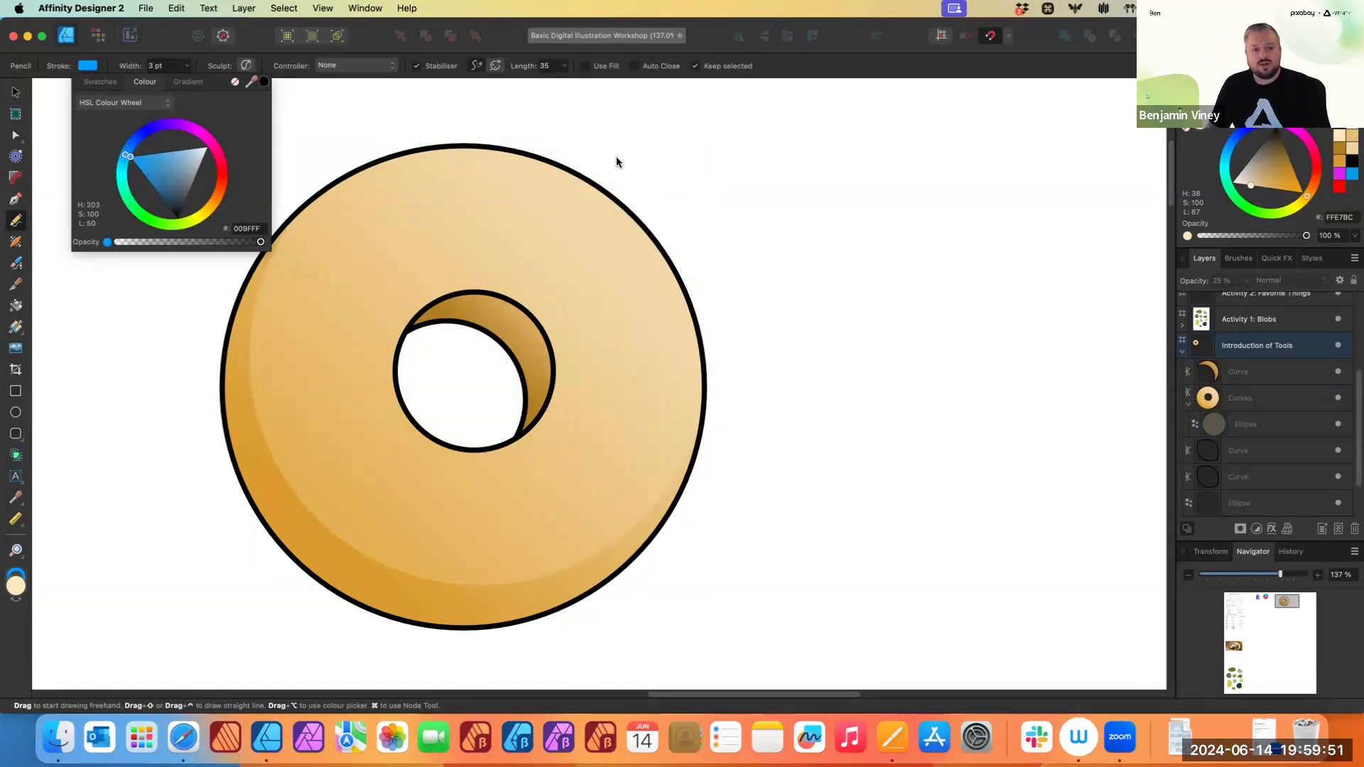
- Swap the Pencil's stroke and fill colours back and forth several times
{"action": "scroll", "coordinate": [277, 353], "scroll_direction": "down", "scroll_amount": 5}
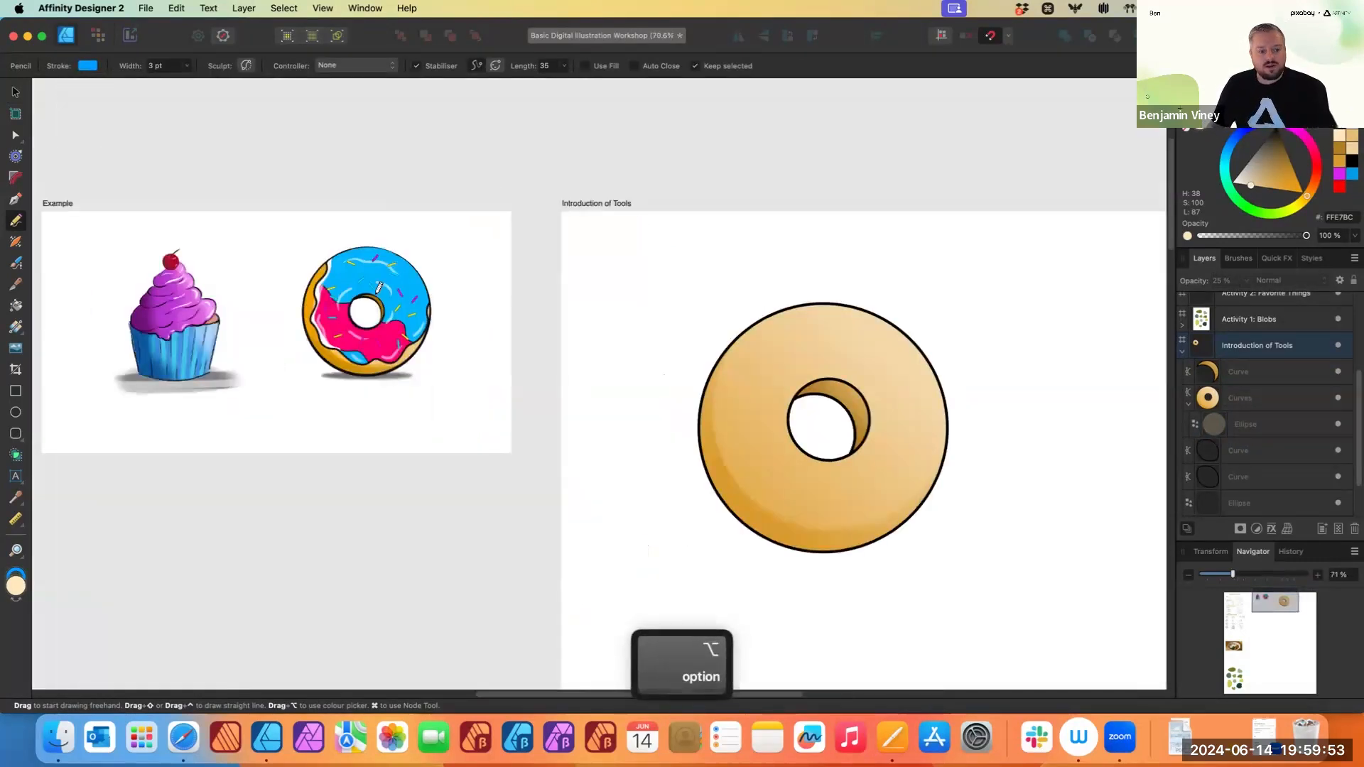
{"action": "scroll", "coordinate": [350, 292], "scroll_direction": "up", "scroll_amount": 3}
{"action": "scroll", "coordinate": [550, 326], "scroll_direction": "right", "scroll_amount": 5}
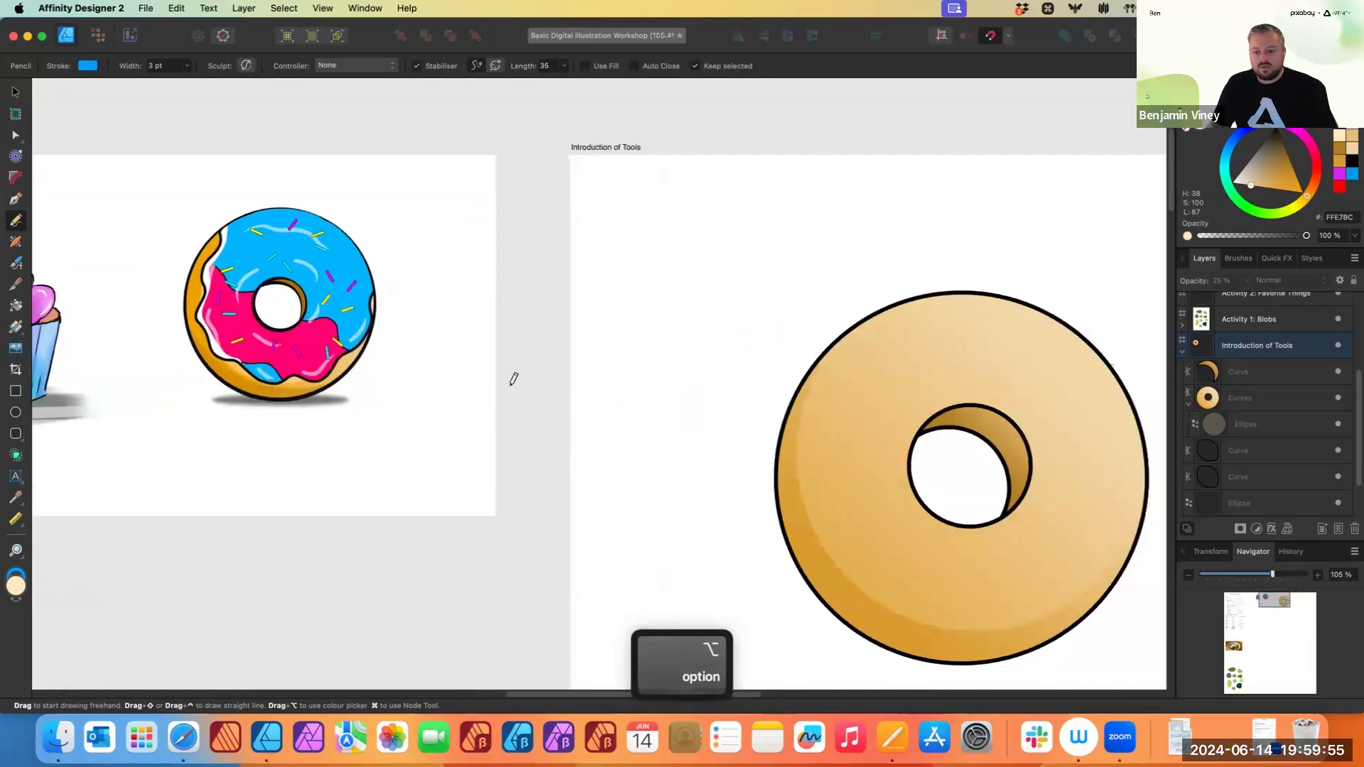
{"action": "scroll", "coordinate": [605, 316], "scroll_direction": "up", "scroll_amount": 2}
{"action": "scroll", "coordinate": [605, 316], "scroll_direction": "right", "scroll_amount": 3}
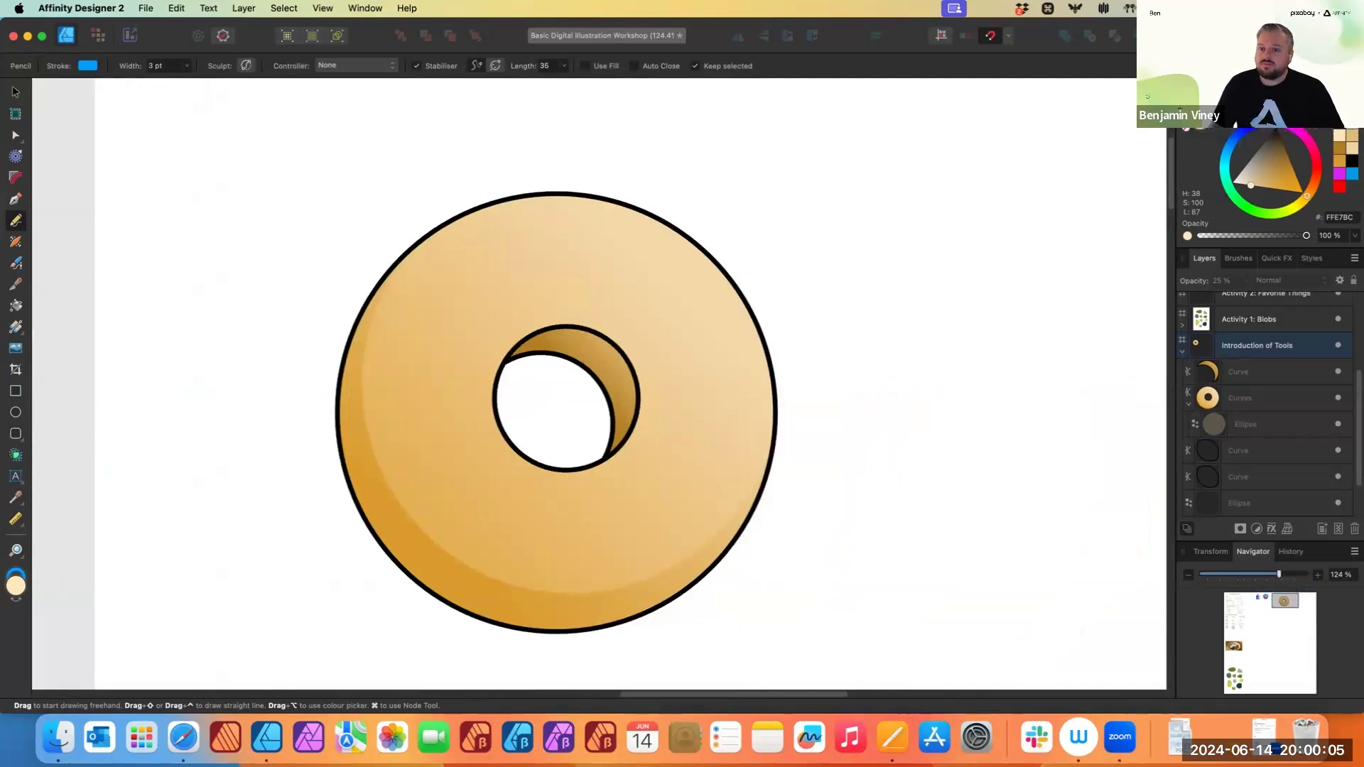
{"action": "key", "text": "shift+x"}
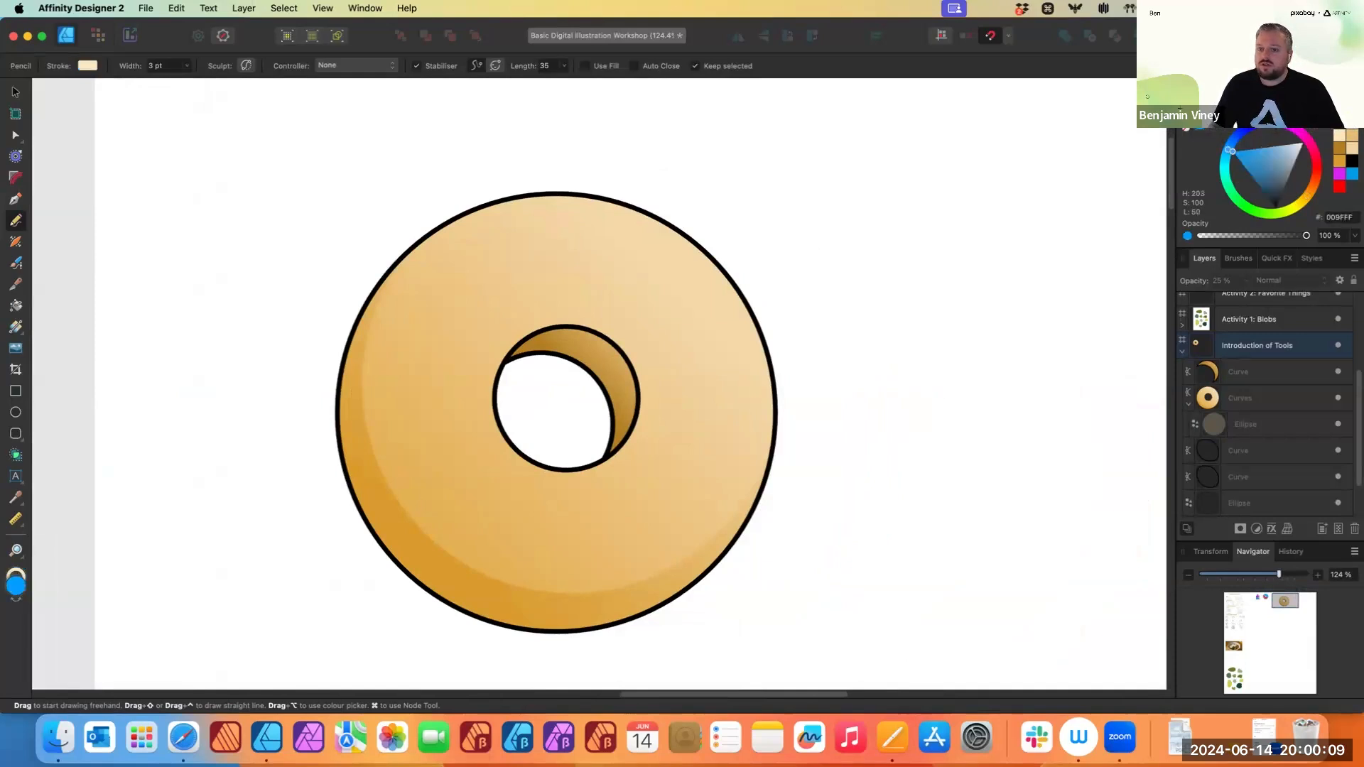
{"action": "key", "text": "shift+x"}
{"action": "key", "text": "shift+x"}
{"action": "key", "text": "shift+x"}
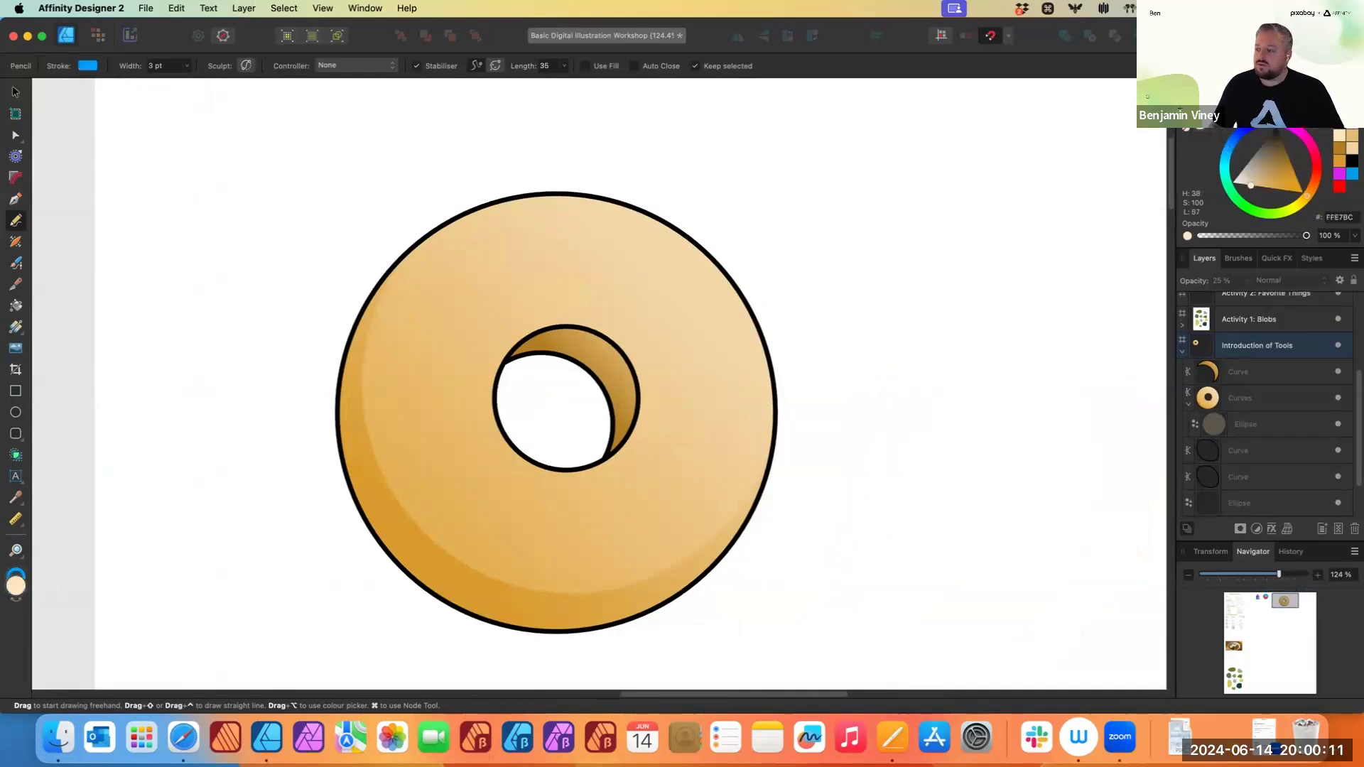
{"action": "key", "text": "shift+x"}
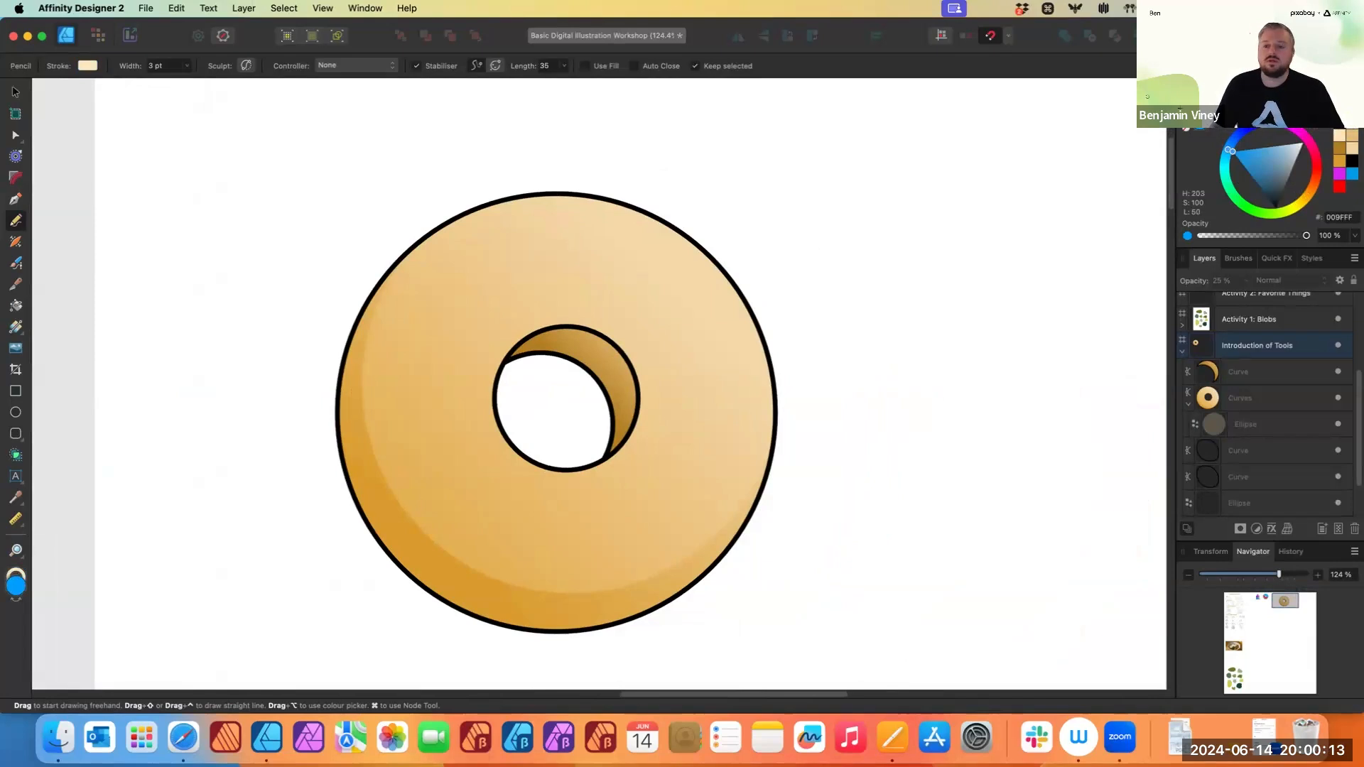
{"action": "key", "text": "shift+x"}
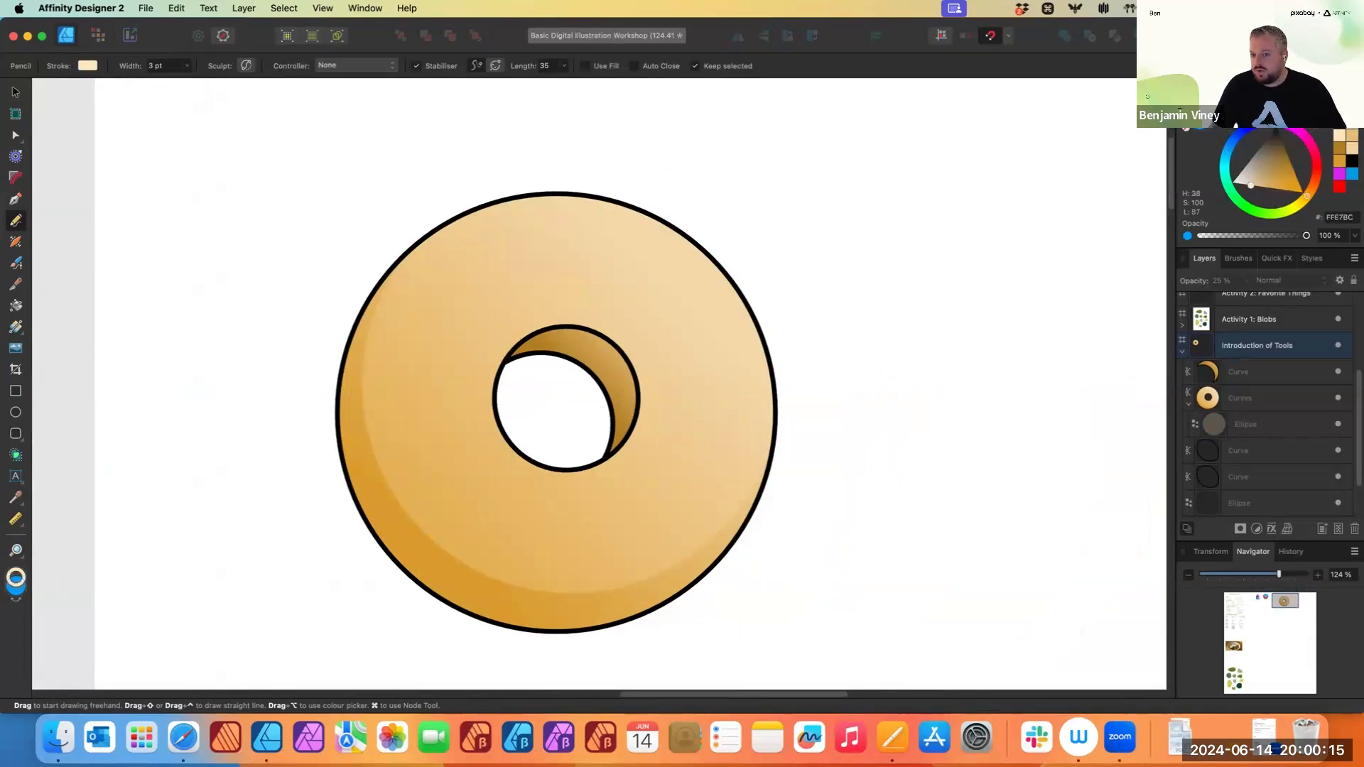
- Set the Pencil's stroke colour to black 000000
{"action": "left_click", "coordinate": [1251, 186]}
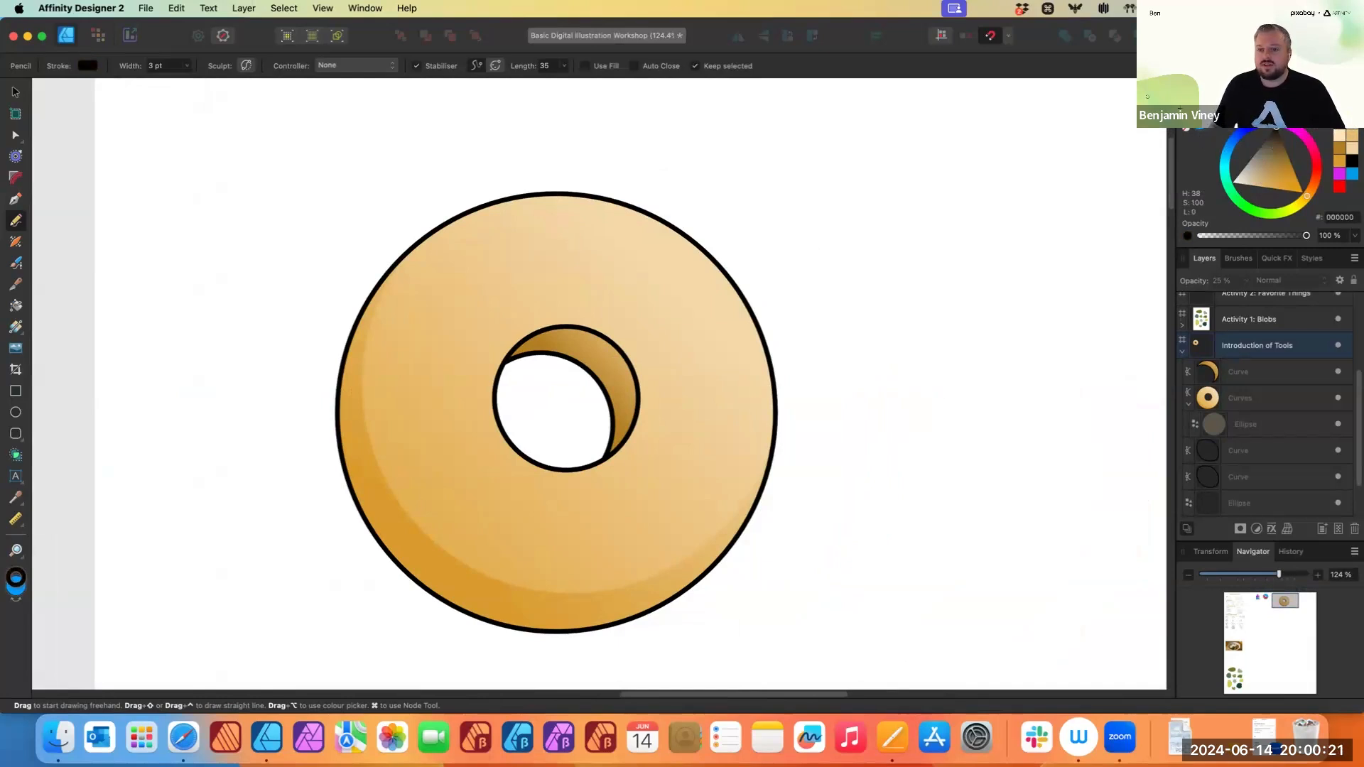
{"action": "left_click", "coordinate": [1276, 88]}
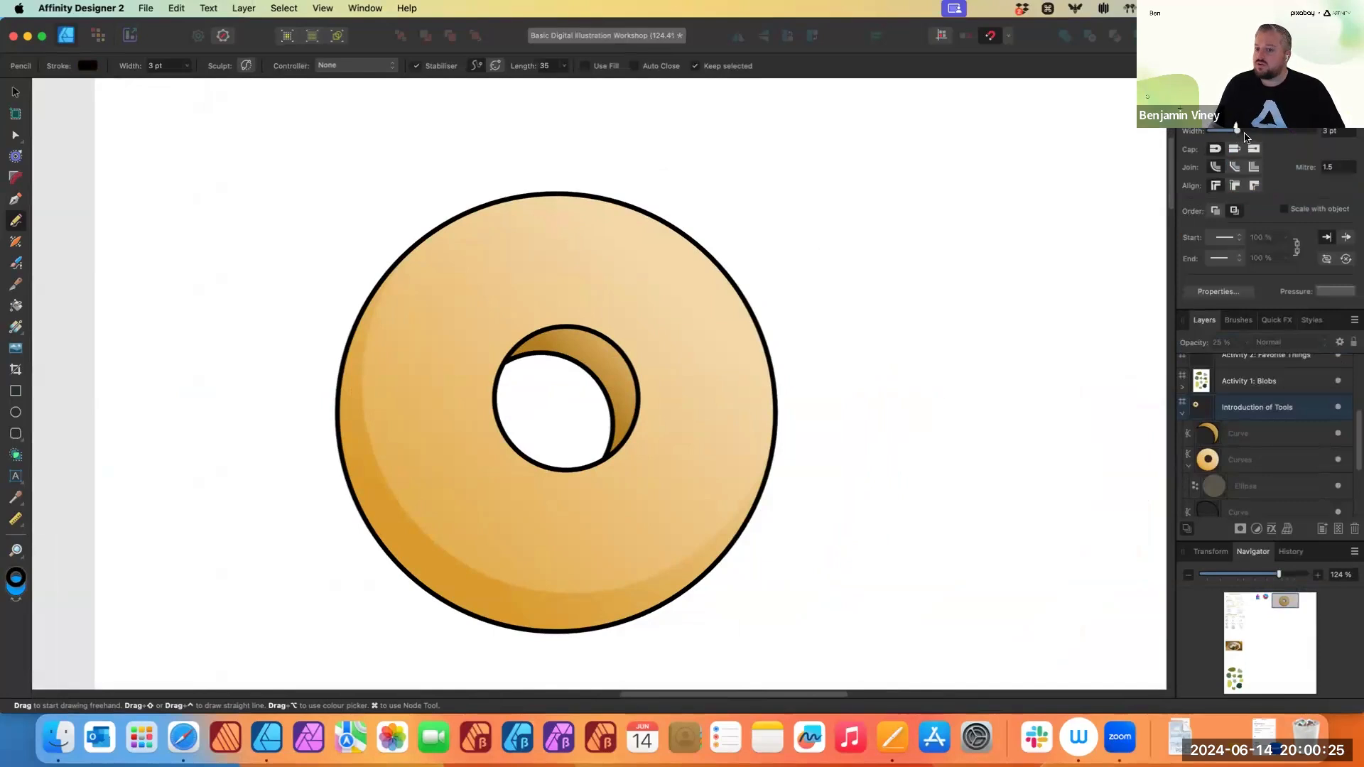
{"action": "left_click", "coordinate": [1203, 88]}
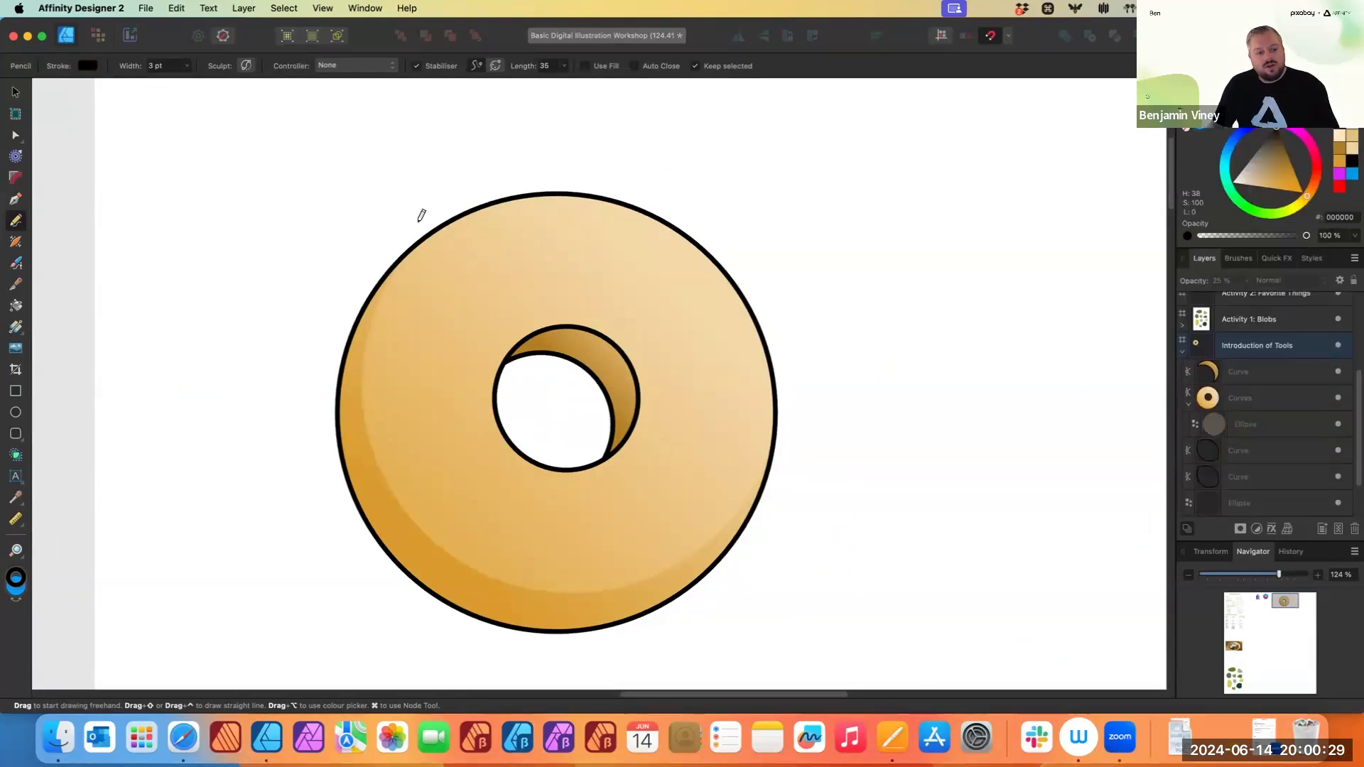
- Draw a wavy icing line across the donut with the Pencil and undo it
{"action": "mouse_move", "coordinate": [429, 210]}
{"action": "left_mouse_down"}
{"action": "mouse_move", "coordinate": [400, 298]}
{"action": "mouse_move", "coordinate": [414, 348]}
{"action": "mouse_move", "coordinate": [376, 424]}
{"action": "mouse_move", "coordinate": [384, 481]}
{"action": "mouse_move", "coordinate": [445, 551]}
{"action": "mouse_move", "coordinate": [498, 553]}
{"action": "mouse_move", "coordinate": [559, 599]}
{"action": "mouse_move", "coordinate": [617, 599]}
{"action": "mouse_move", "coordinate": [705, 548]}
{"action": "mouse_move", "coordinate": [725, 498]}
{"action": "mouse_move", "coordinate": [772, 449]}
{"action": "mouse_move", "coordinate": [775, 323]}
{"action": "left_mouse_up"}
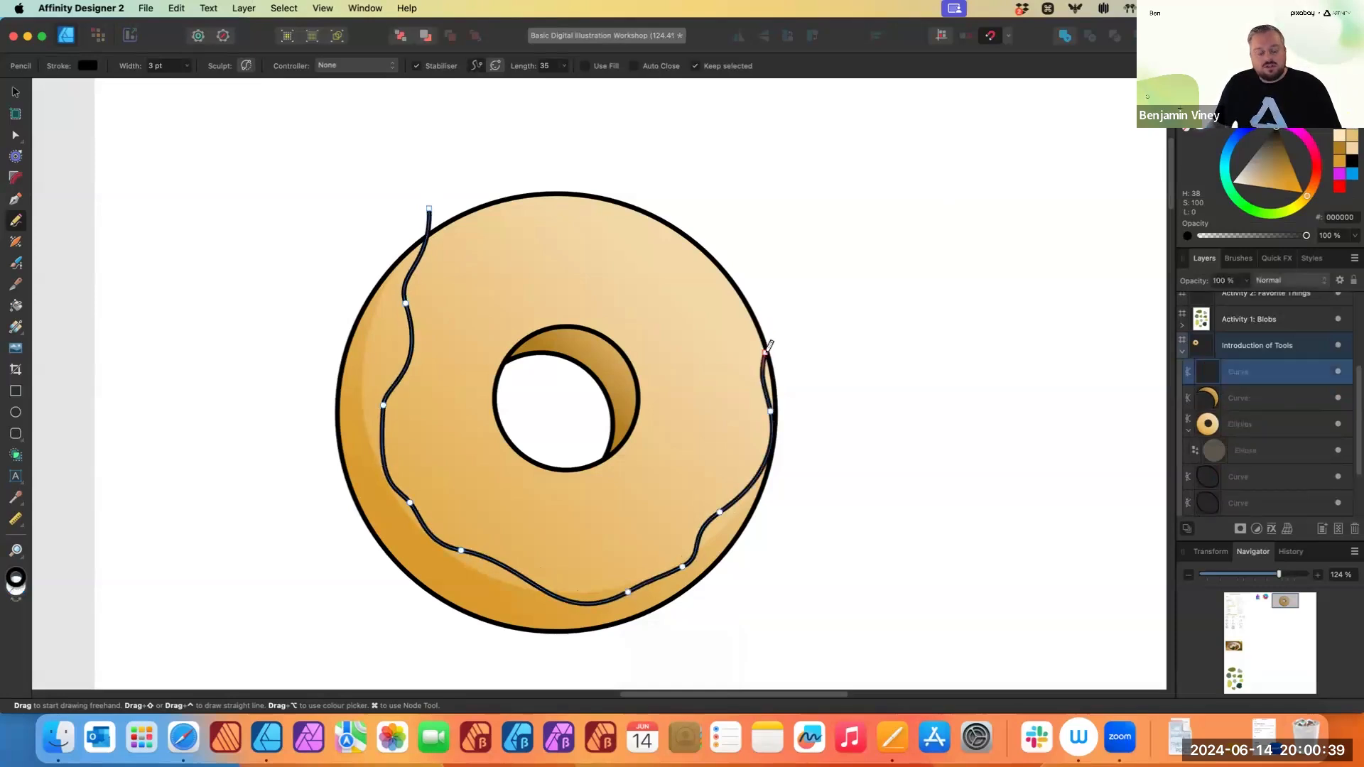
{"action": "key", "text": "cmd+z"}
- Draw a wavy icing outline with the Pencil looping around the donut's upper half
{"action": "scroll", "coordinate": [579, 371], "scroll_direction": "down", "scroll_amount": 3}
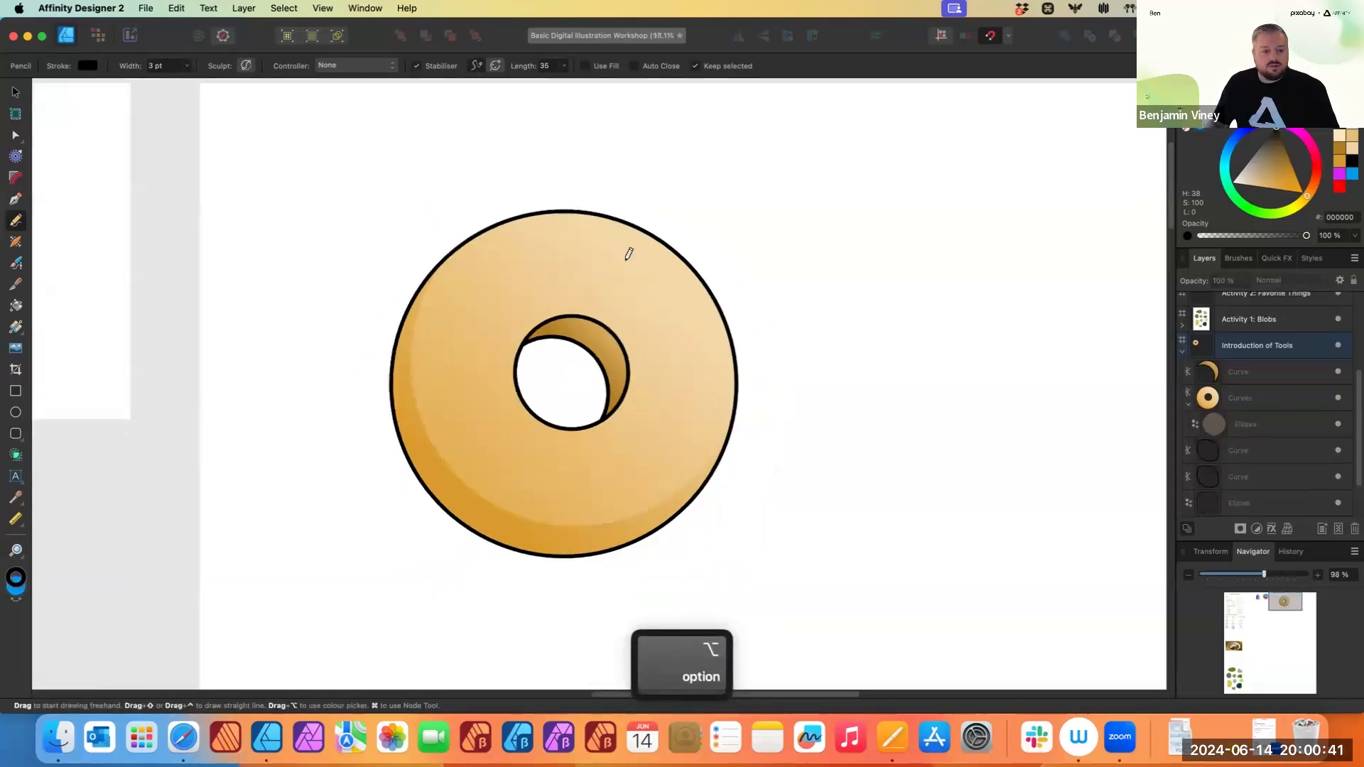
{"action": "mouse_move", "coordinate": [512, 162]}
{"action": "left_mouse_down"}
{"action": "mouse_move", "coordinate": [512, 206]}
{"action": "mouse_move", "coordinate": [475, 240]}
{"action": "mouse_move", "coordinate": [464, 298]}
{"action": "mouse_move", "coordinate": [488, 365]}
{"action": "mouse_move", "coordinate": [484, 404]}
{"action": "mouse_move", "coordinate": [559, 469]}
{"action": "mouse_move", "coordinate": [648, 467]}
{"action": "mouse_move", "coordinate": [690, 441]}
{"action": "mouse_move", "coordinate": [748, 442]}
{"action": "mouse_move", "coordinate": [790, 345]}
{"action": "mouse_move", "coordinate": [805, 266]}
{"action": "left_mouse_up"}
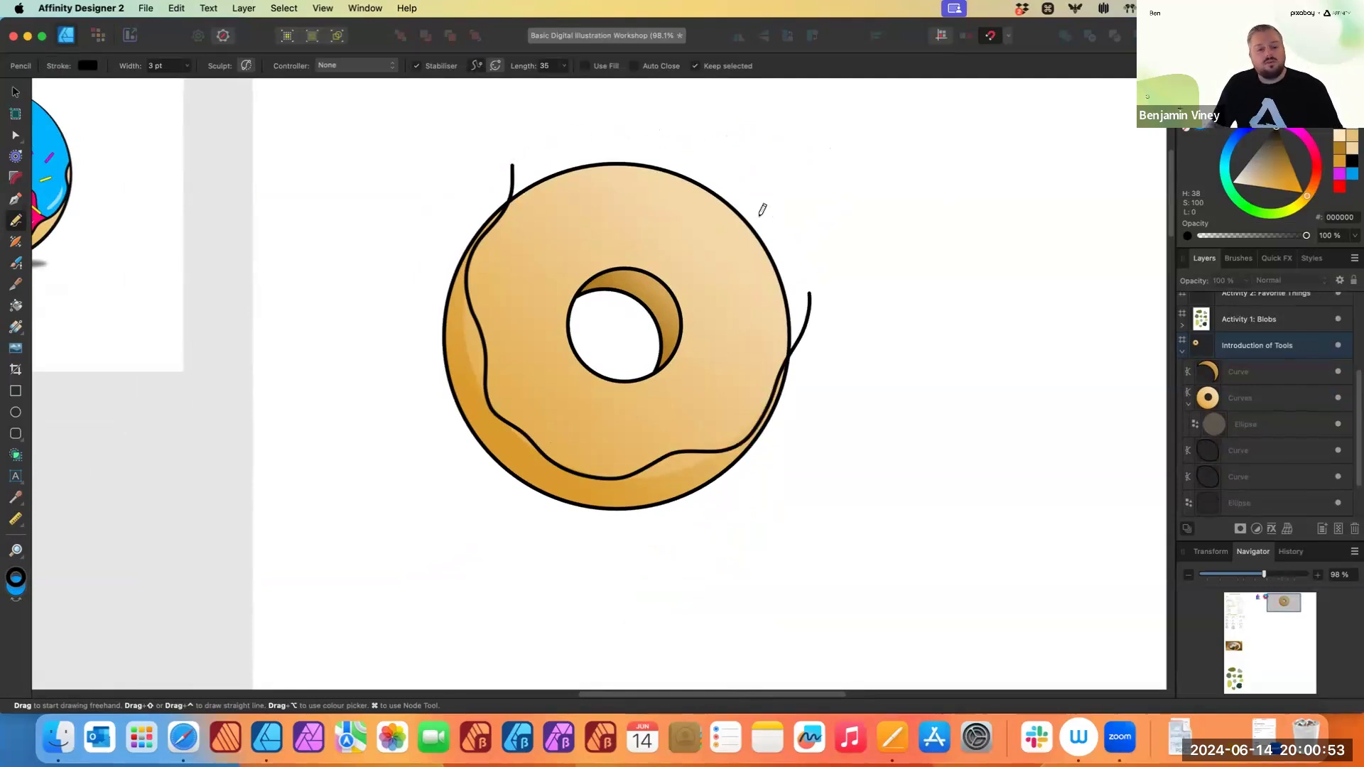
{"action": "scroll", "coordinate": [761, 206], "scroll_direction": "up", "scroll_amount": 3}
{"action": "scroll", "coordinate": [761, 206], "scroll_direction": "right", "scroll_amount": 2}
{"action": "scroll", "coordinate": [649, 289], "scroll_direction": "up", "scroll_amount": 2}
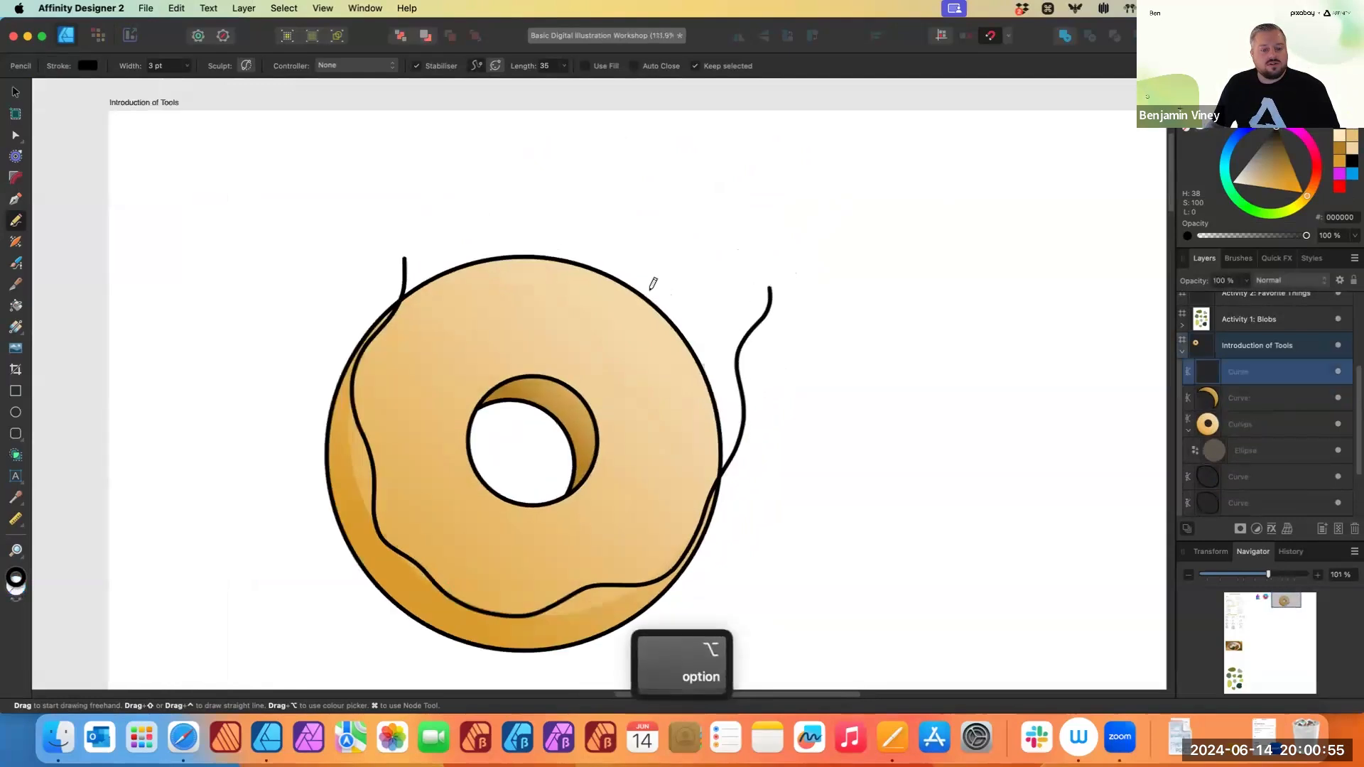
{"action": "left_click_drag", "start_coordinate": [649, 289], "coordinate": [662, 273]}
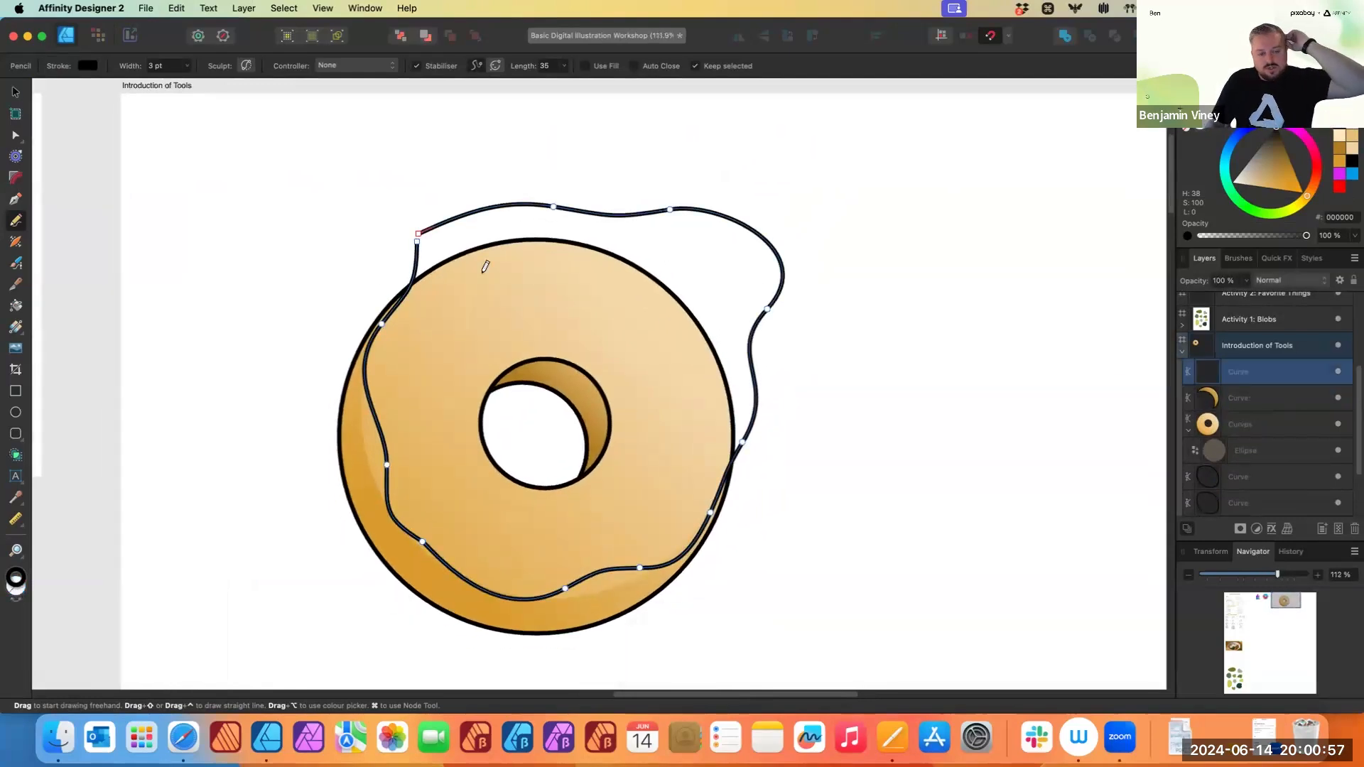
- Reshape the icing outline by moving its nodes and handles with the Node tool to smooth the lower edge
{"action": "scroll", "coordinate": [466, 242], "scroll_direction": "up", "scroll_amount": 1}
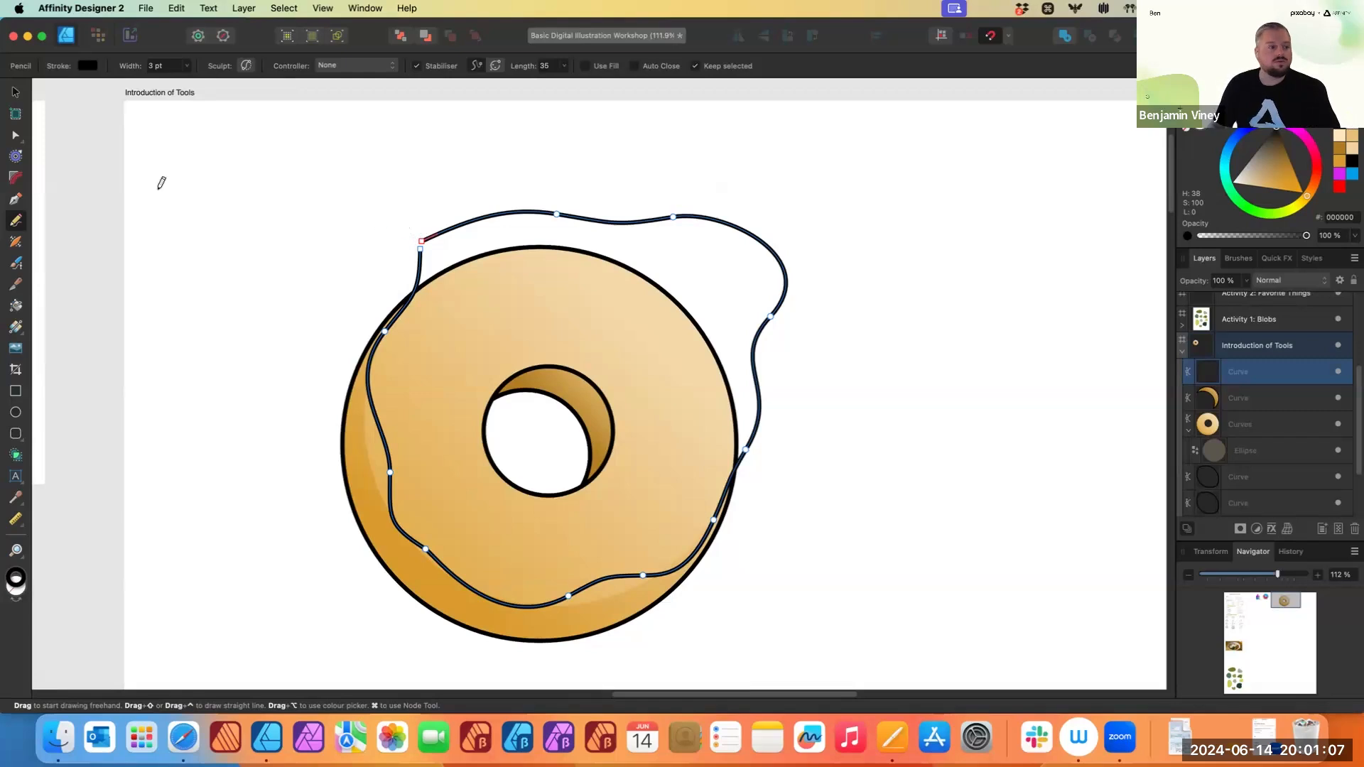
{"action": "left_click", "coordinate": [14, 138]}
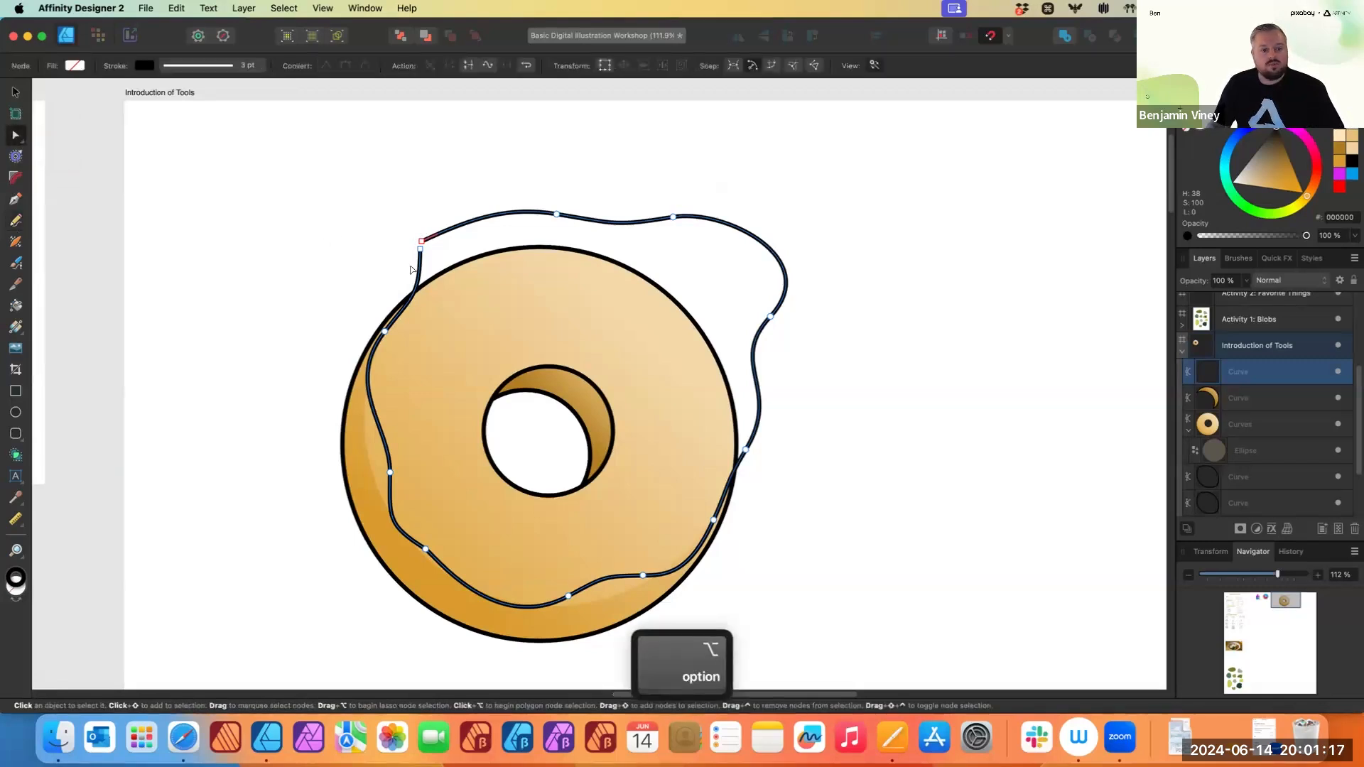
{"action": "mouse_move", "coordinate": [425, 254]}
{"action": "left_mouse_down"}
{"action": "mouse_move", "coordinate": [343, 264]}
{"action": "mouse_move", "coordinate": [354, 294]}
{"action": "mouse_move", "coordinate": [420, 239]}
{"action": "mouse_move", "coordinate": [411, 230]}
{"action": "mouse_move", "coordinate": [423, 244]}
{"action": "left_mouse_up"}
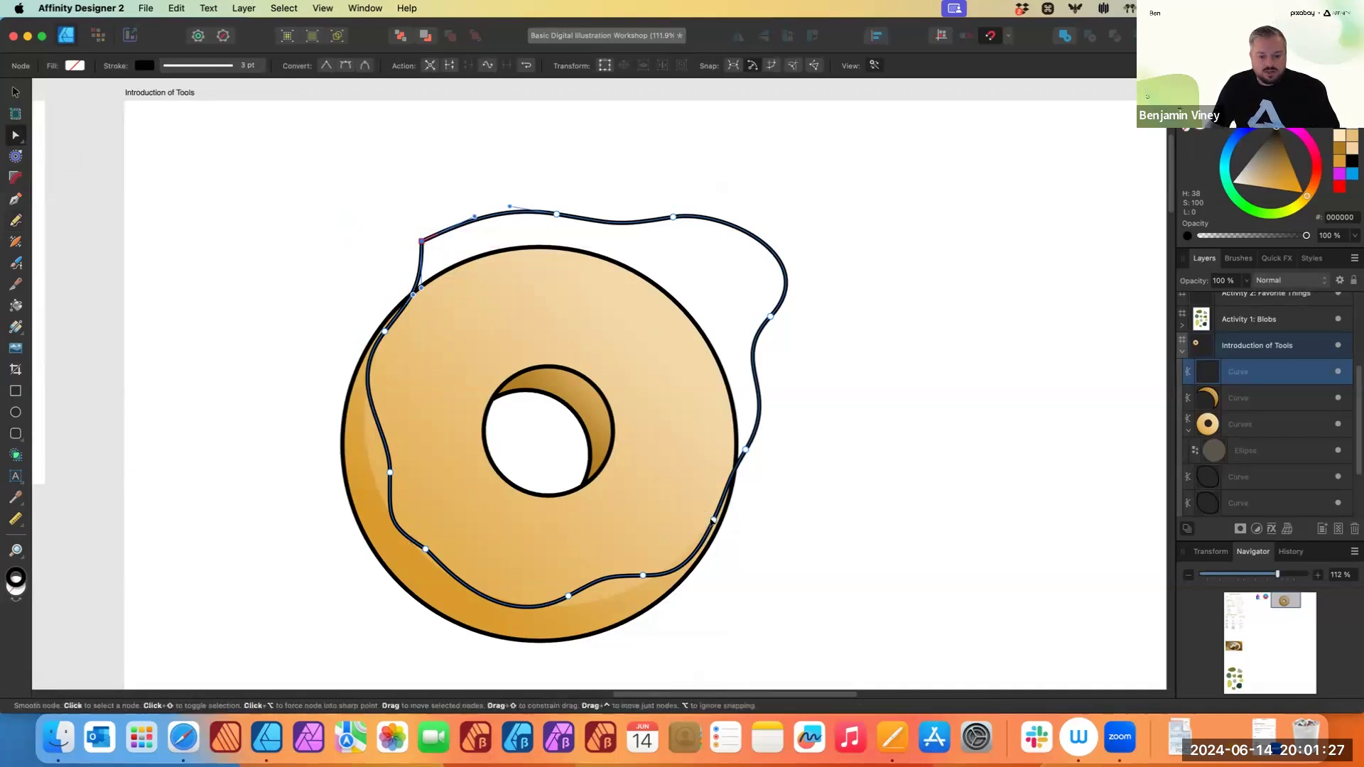
{"action": "left_click_drag", "start_coordinate": [713, 521], "coordinate": [691, 508]}
{"action": "left_click_drag", "start_coordinate": [668, 561], "coordinate": [696, 564]}
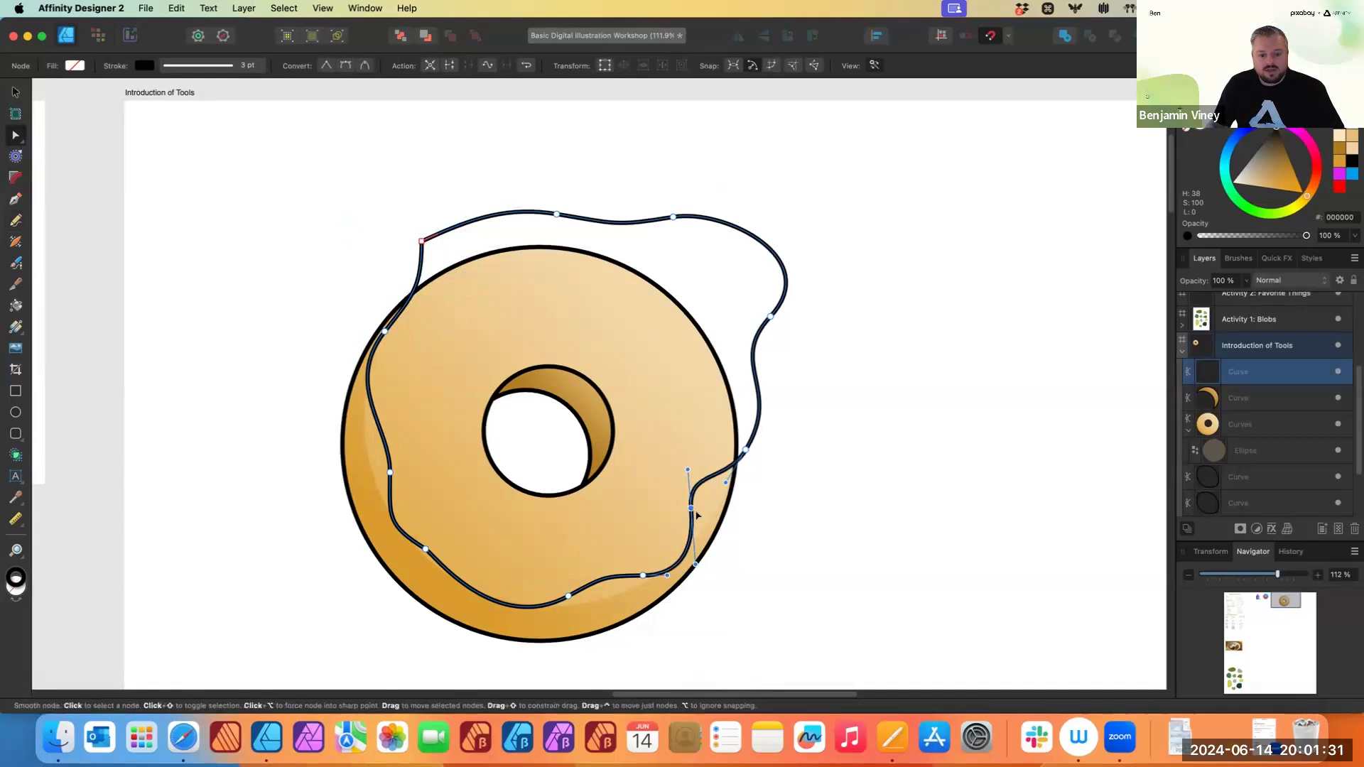
{"action": "left_click_drag", "start_coordinate": [691, 509], "coordinate": [701, 517]}
{"action": "left_click", "coordinate": [569, 595]}
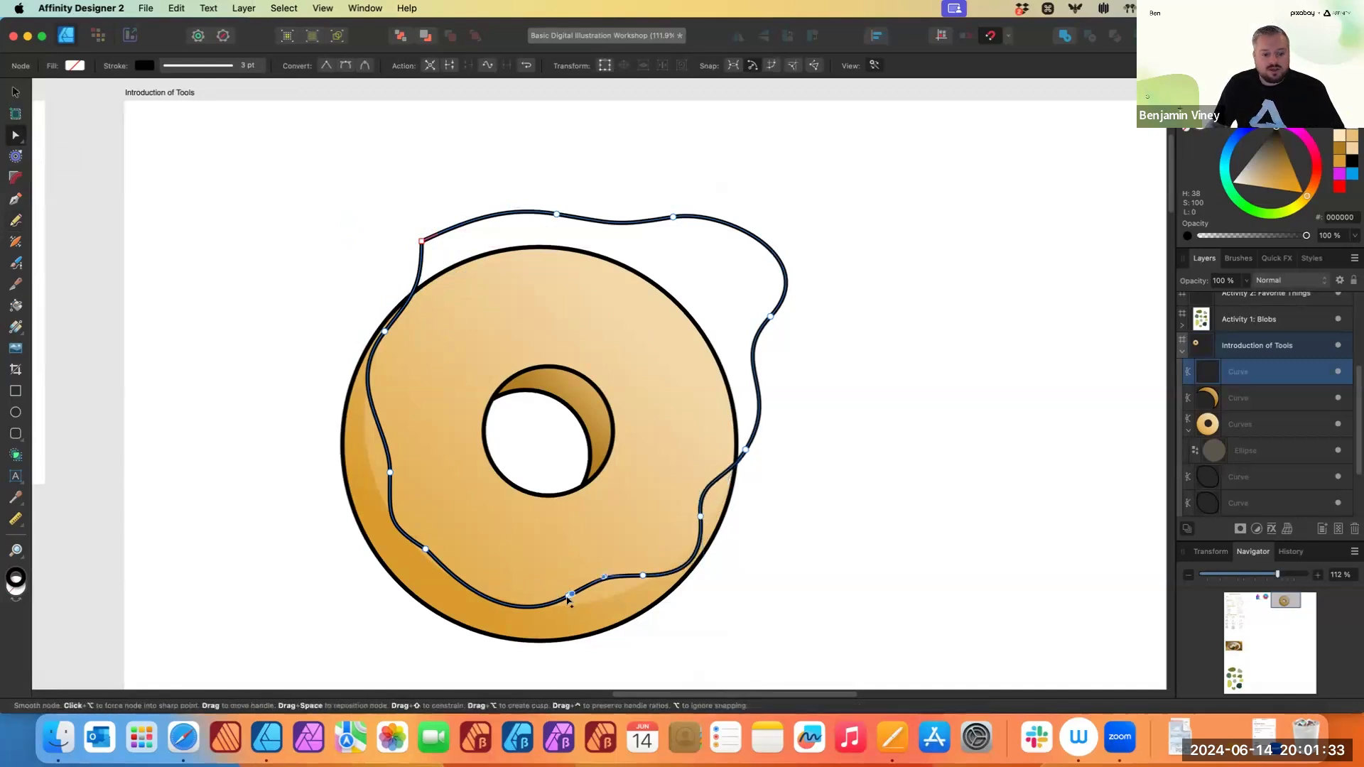
{"action": "left_click_drag", "start_coordinate": [510, 608], "coordinate": [515, 605]}
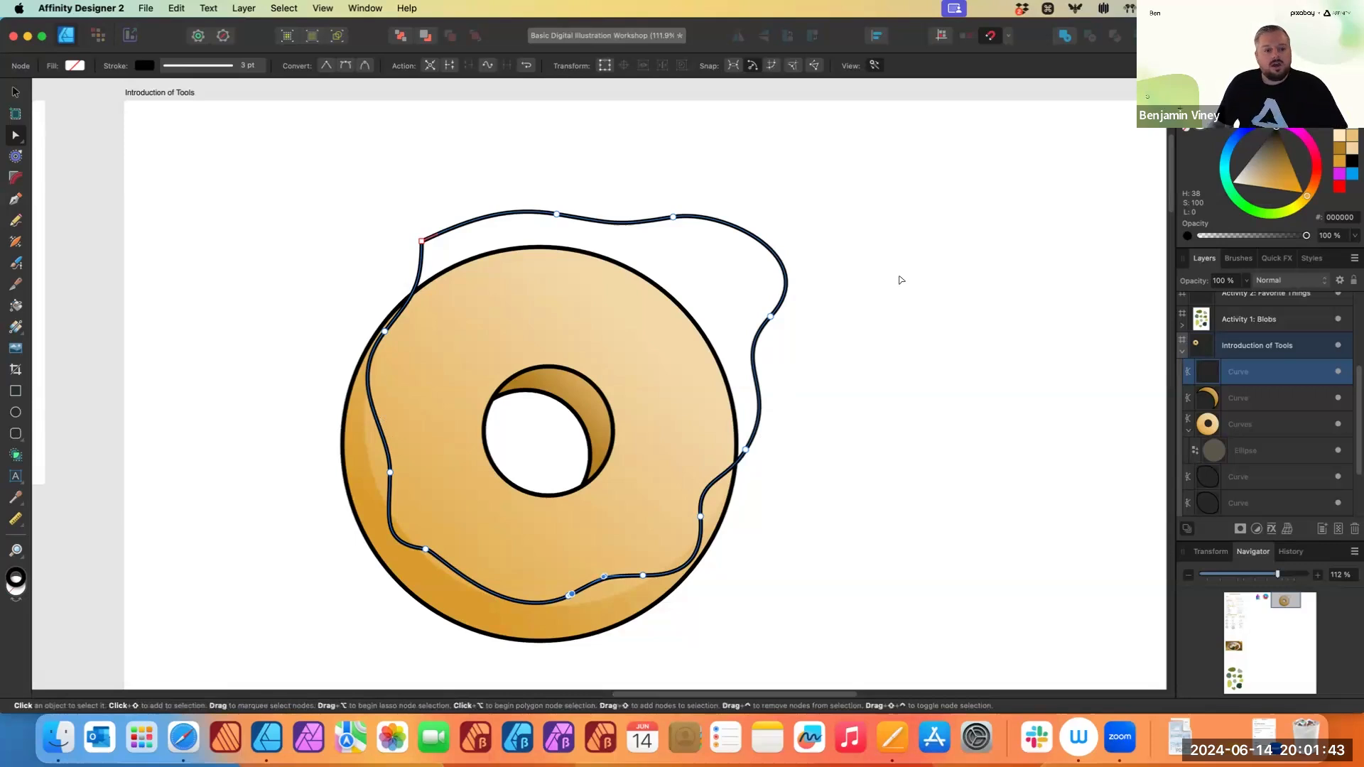
- Fill the icing shape with solid blue 00A3FF
{"action": "left_click", "coordinate": [1200, 125]}
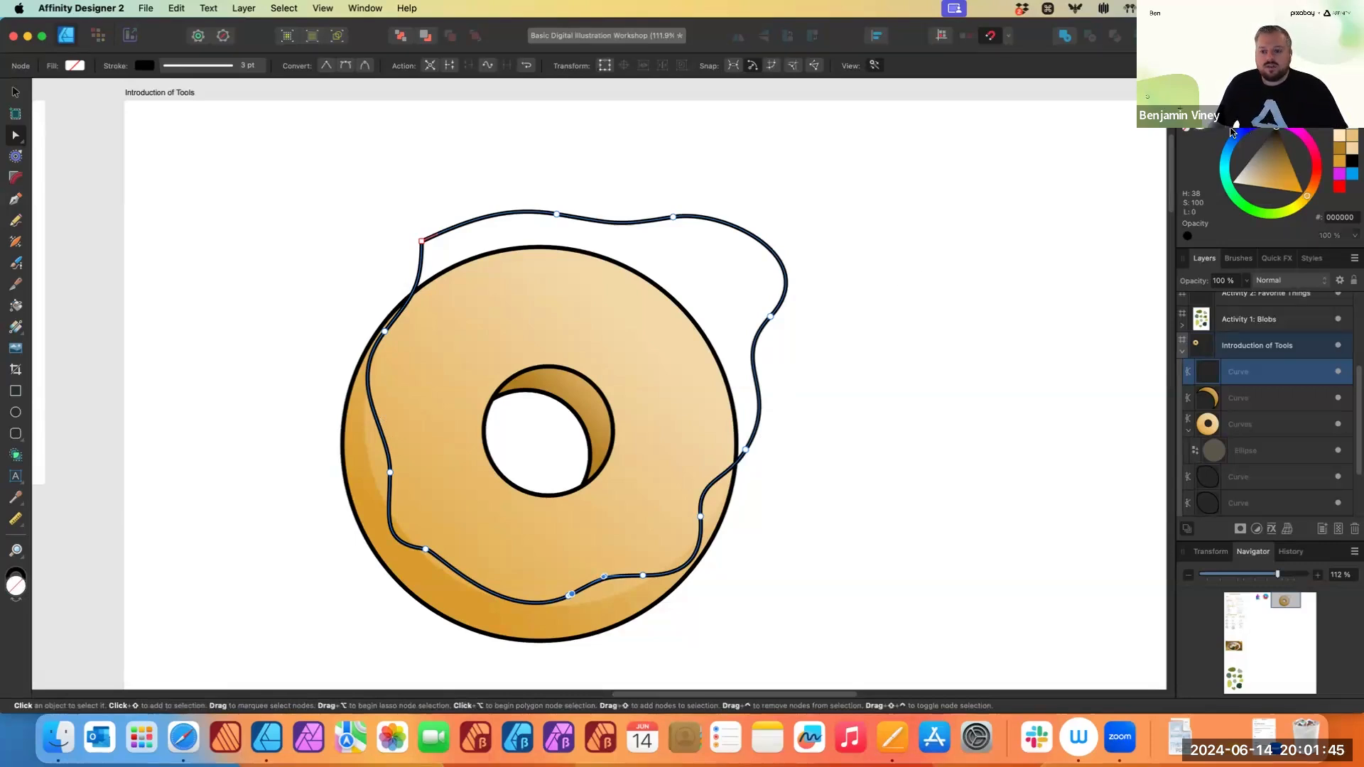
{"action": "mouse_move", "coordinate": [1242, 139]}
{"action": "left_mouse_down"}
{"action": "mouse_move", "coordinate": [1222, 162]}
{"action": "mouse_move", "coordinate": [1224, 149]}
{"action": "left_mouse_up"}
{"action": "left_click", "coordinate": [15, 328]}
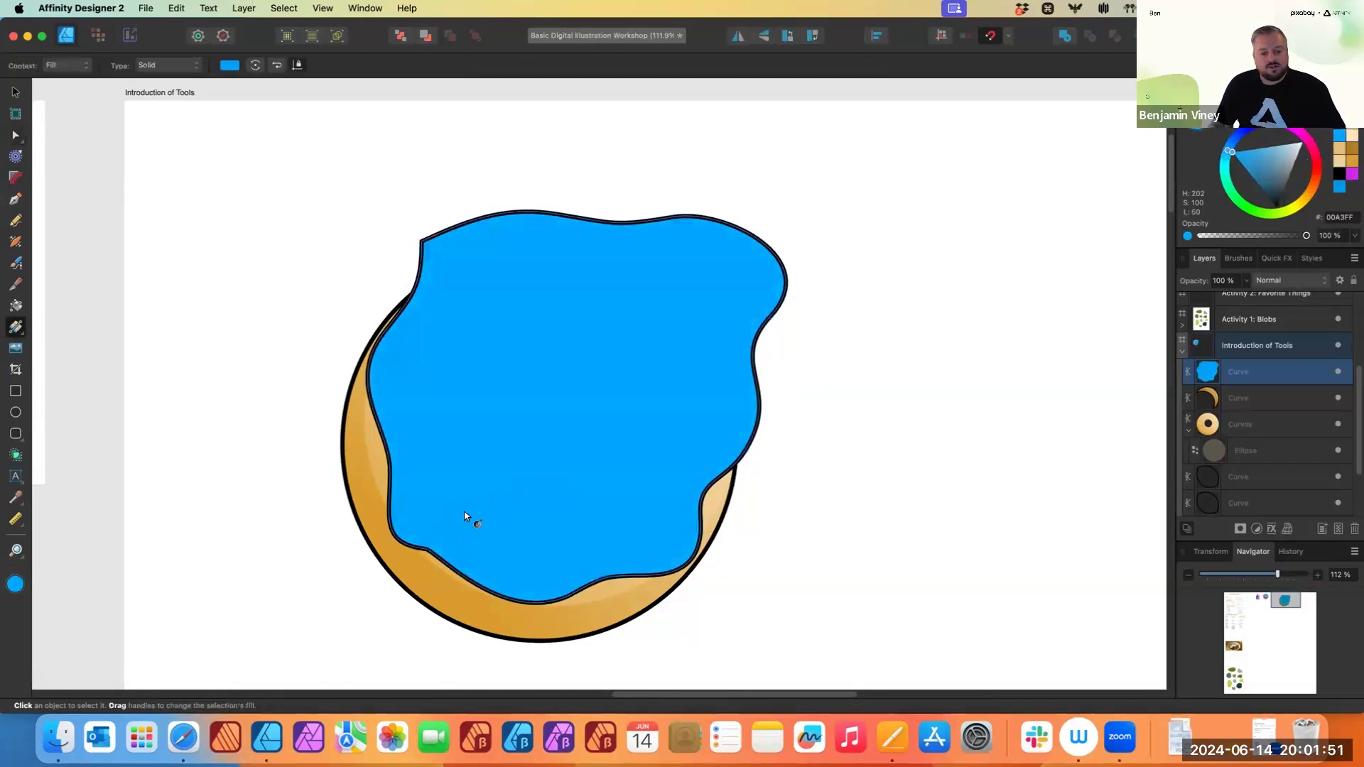
- Apply a linear gradient across the icing from dark blue to light blue with the Fill tool
{"action": "mouse_move", "coordinate": [478, 508]}
{"action": "left_mouse_down"}
{"action": "mouse_move", "coordinate": [689, 283]}
{"action": "mouse_move", "coordinate": [484, 496]}
{"action": "mouse_move", "coordinate": [457, 505]}
{"action": "left_mouse_up"}
{"action": "mouse_move", "coordinate": [1227, 151]}
{"action": "left_mouse_down"}
{"action": "mouse_move", "coordinate": [1222, 173]}
{"action": "mouse_move", "coordinate": [1232, 155]}
{"action": "left_mouse_up"}
{"action": "left_click", "coordinate": [1233, 155]}
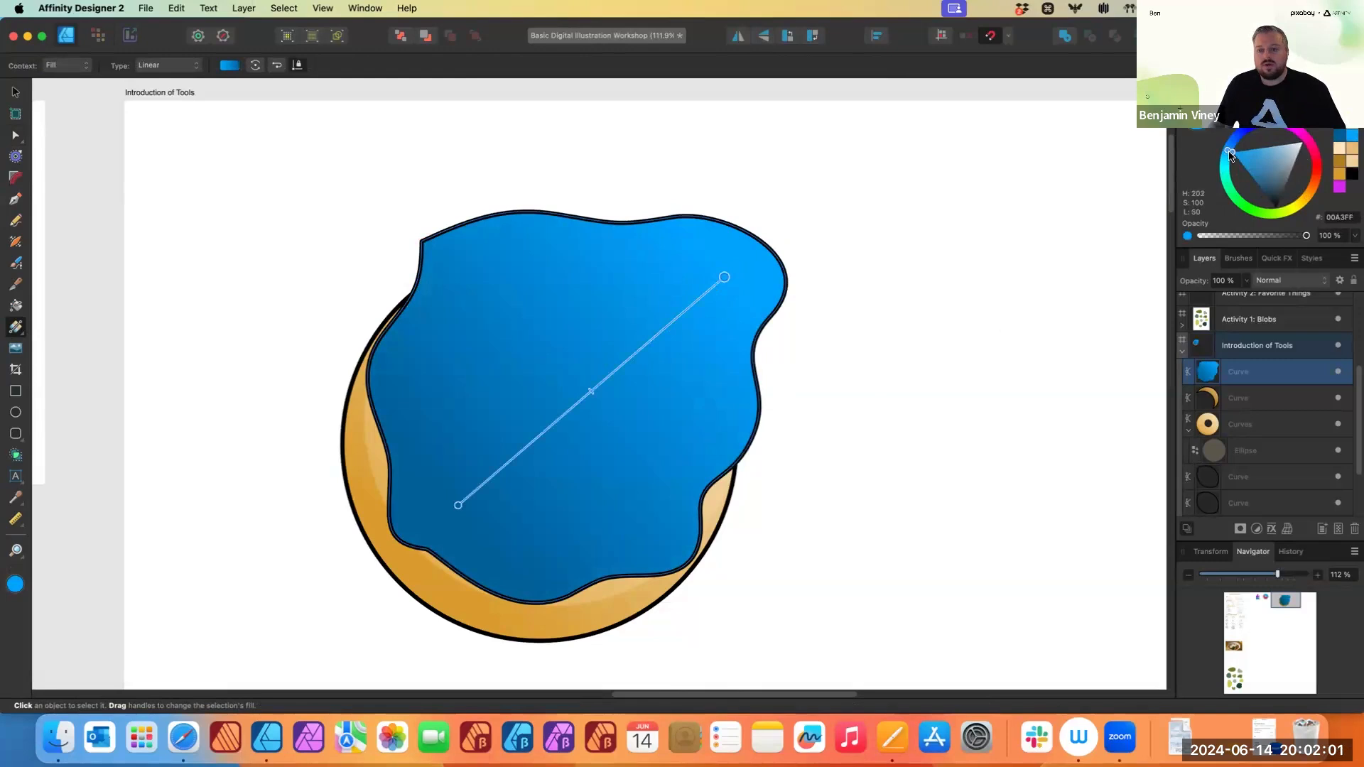
{"action": "mouse_move", "coordinate": [1231, 154]}
{"action": "left_mouse_down"}
{"action": "mouse_move", "coordinate": [1228, 172]}
{"action": "mouse_move", "coordinate": [1273, 154]}
{"action": "mouse_move", "coordinate": [1255, 153]}
{"action": "left_mouse_up"}
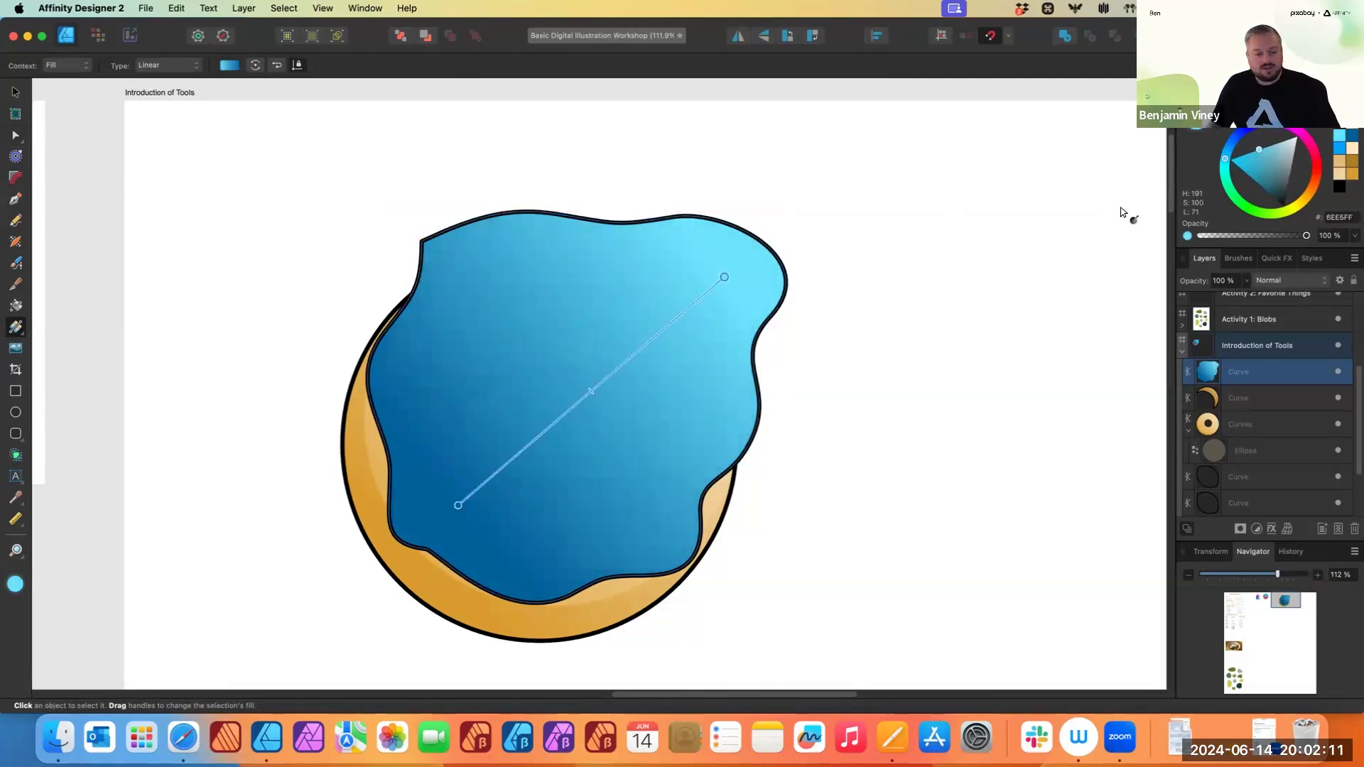
- Try nesting the icing layer into the donut's layers, undoing each attempt
{"action": "key", "text": "v"}
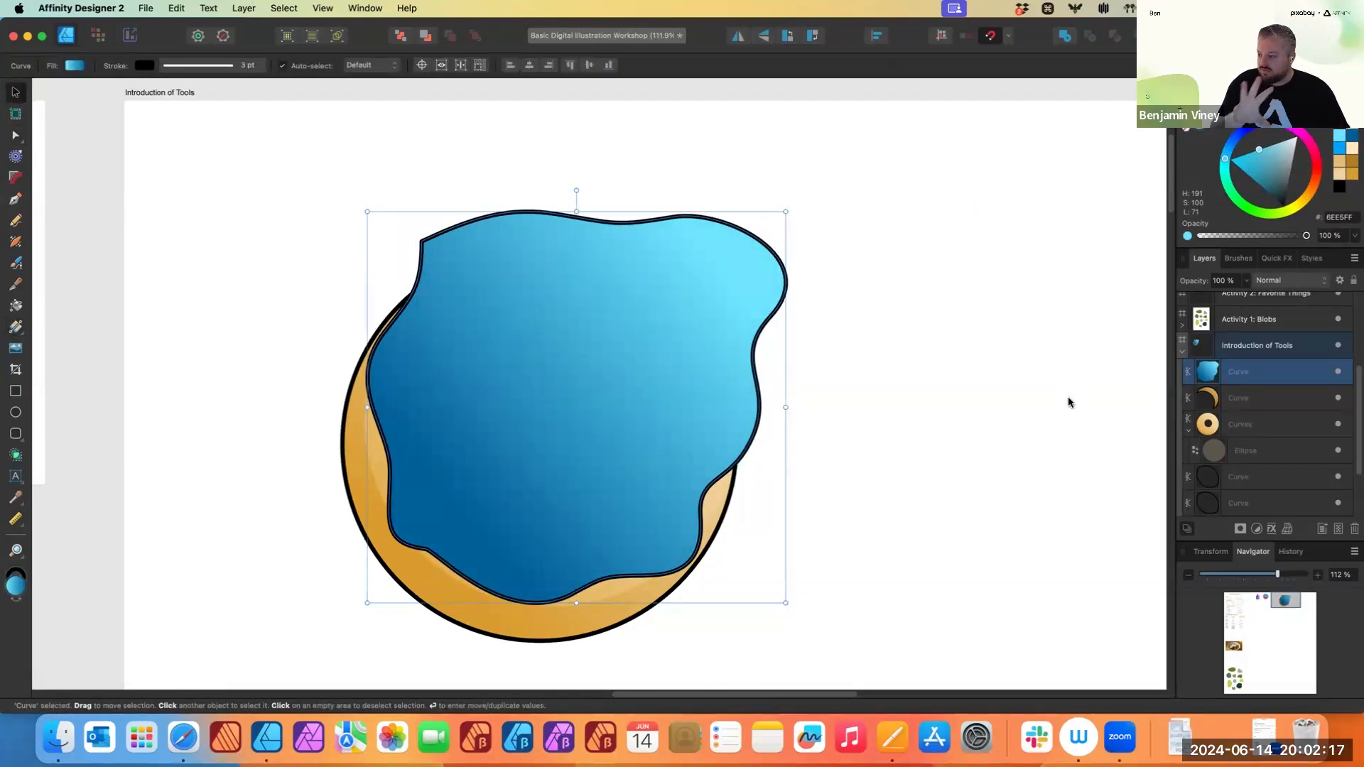
{"action": "left_click_drag", "start_coordinate": [1242, 375], "coordinate": [1279, 455]}
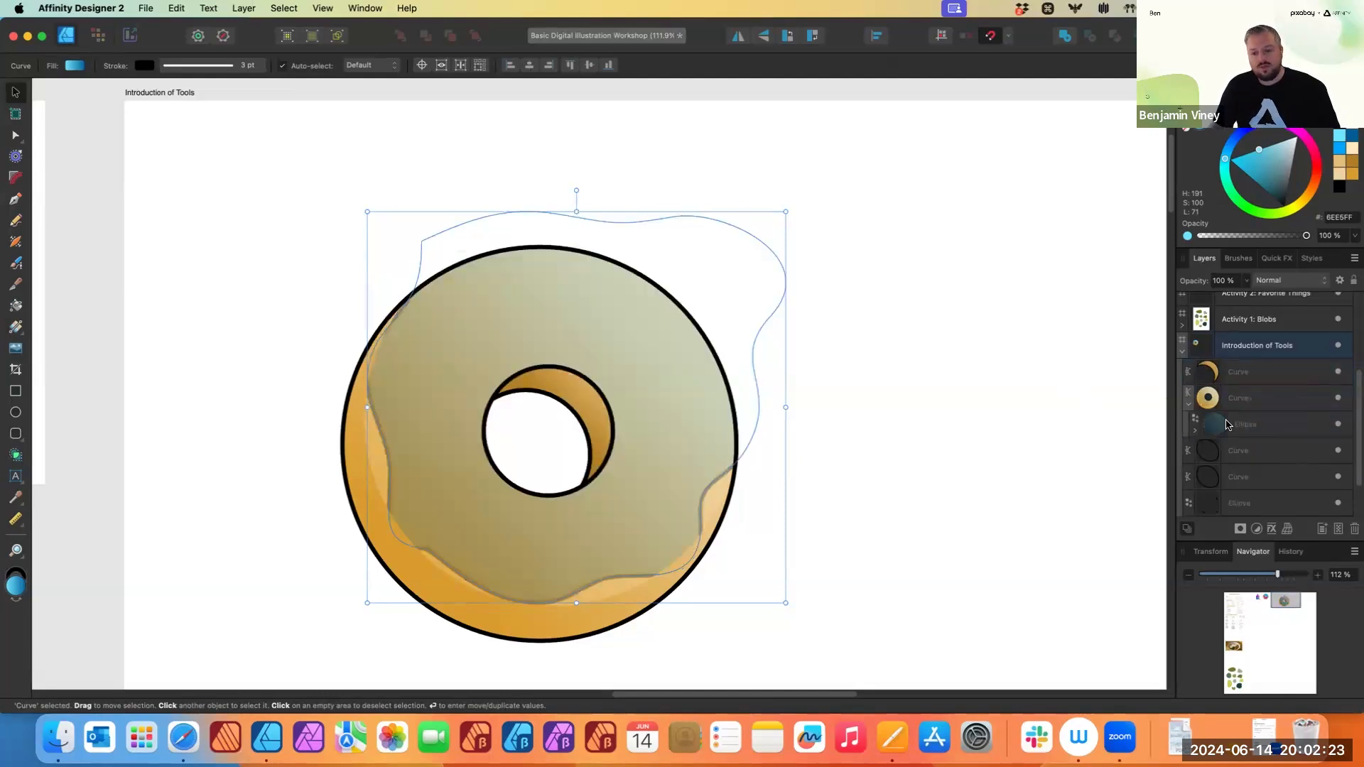
{"action": "key", "text": "cmd+z"}
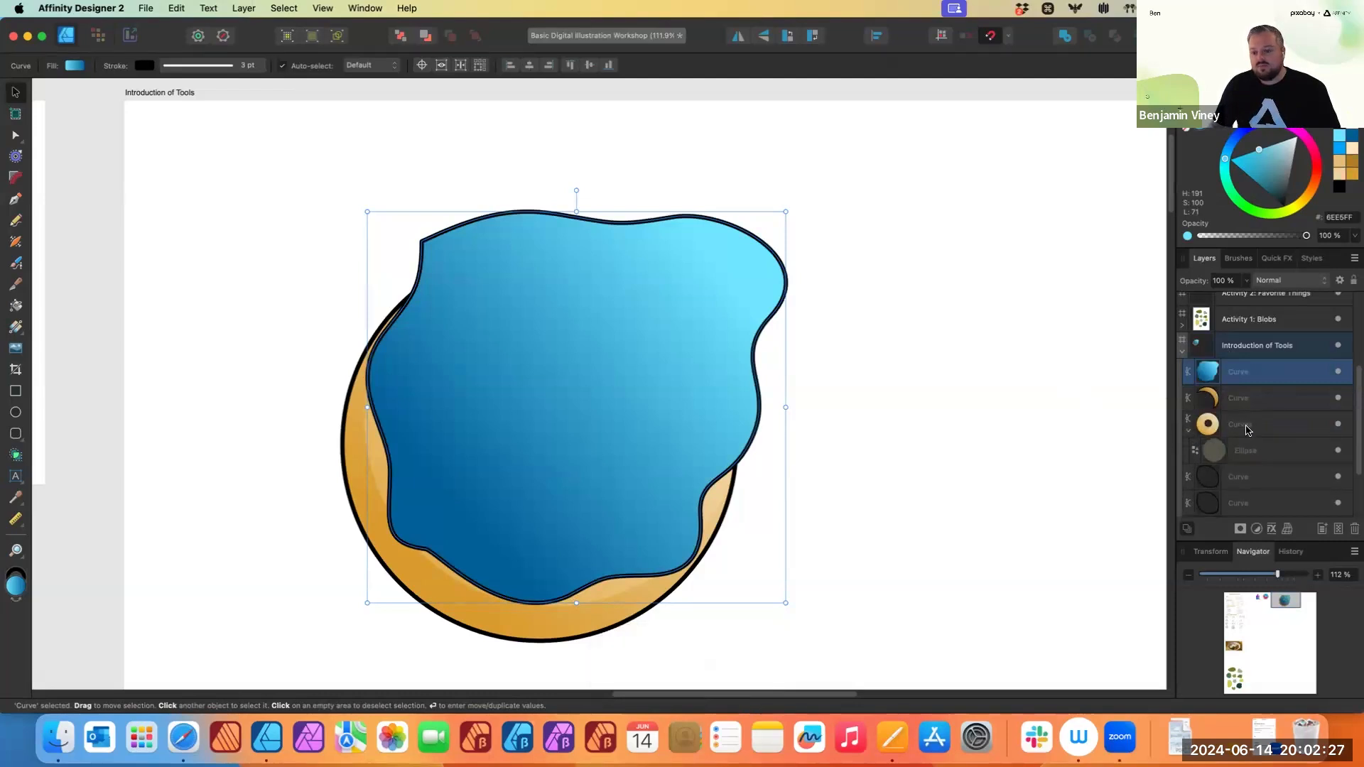
{"action": "left_click_drag", "start_coordinate": [1240, 372], "coordinate": [1224, 435]}
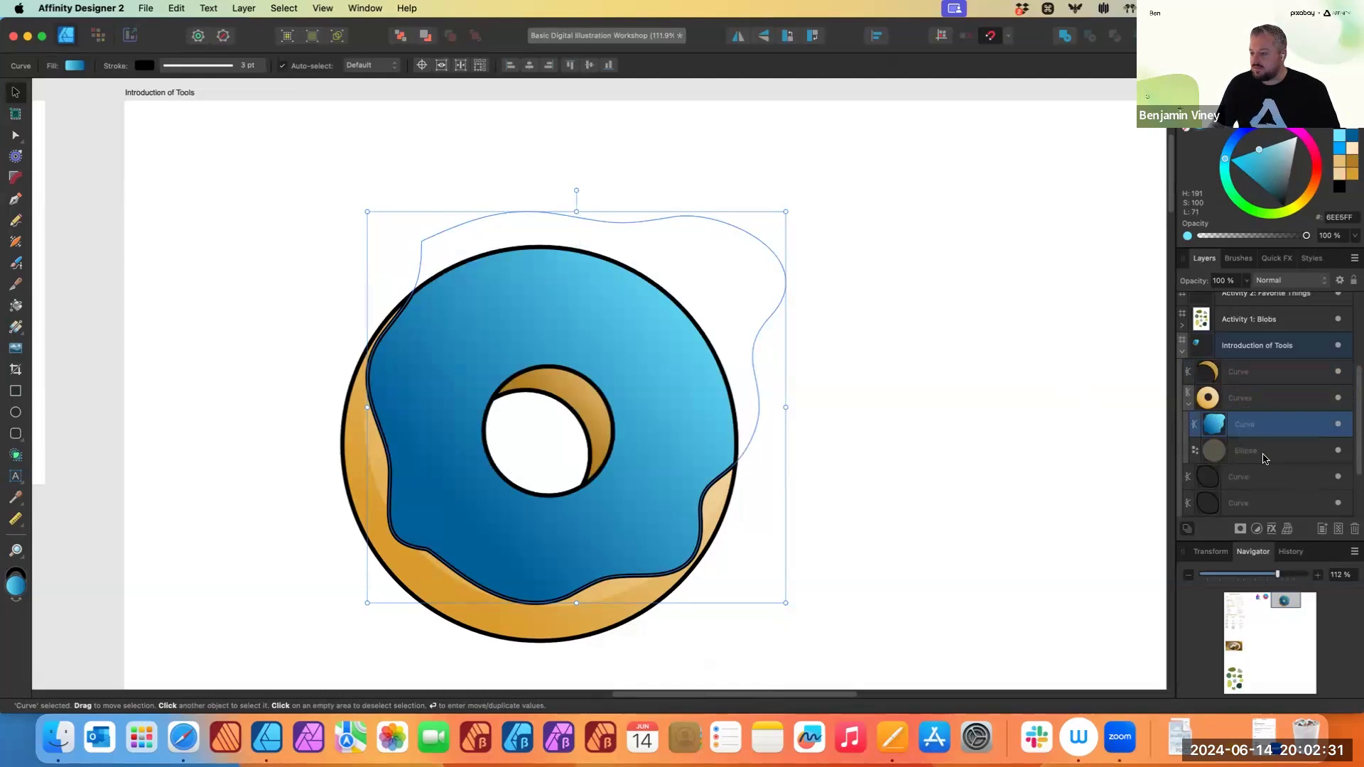
{"action": "key", "text": "super+z"}
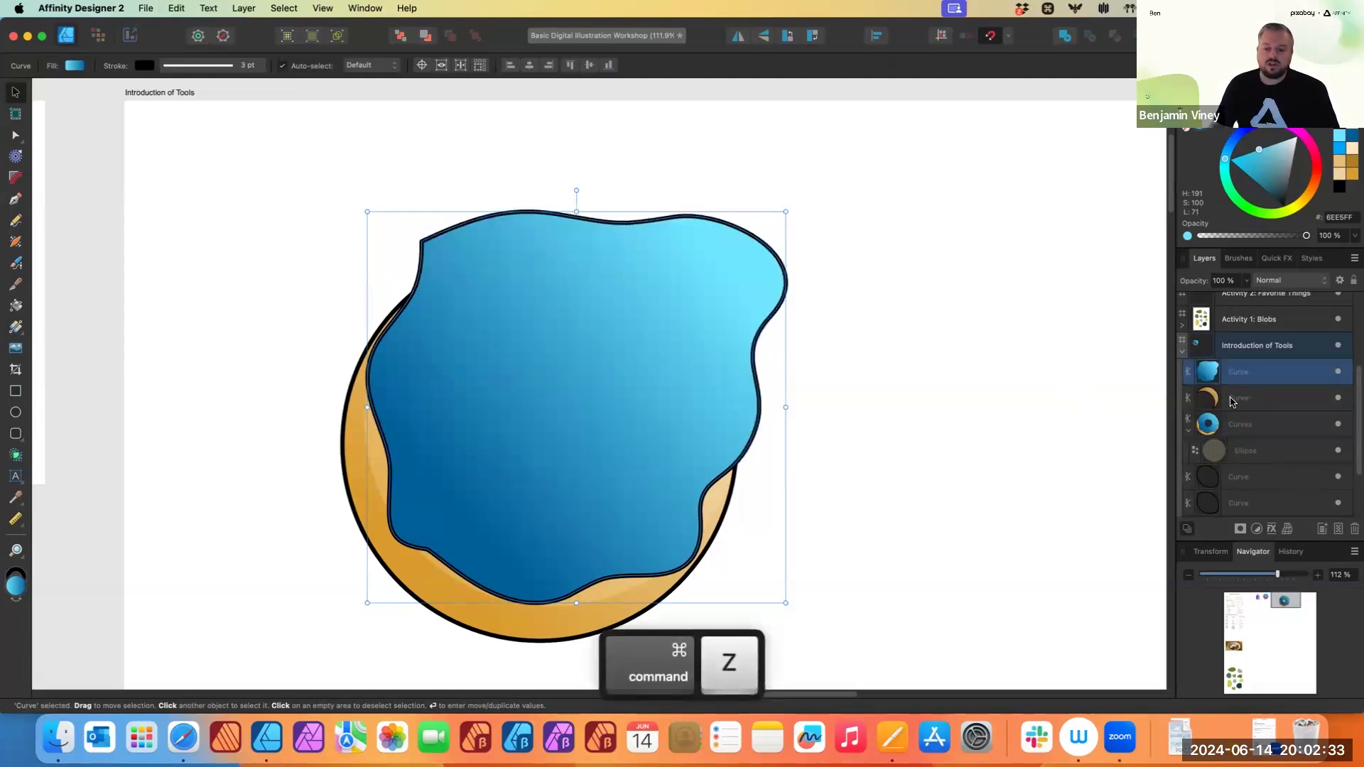
- Nest the icing layer inside the donut ring layer so it is clipped to the ring
{"action": "left_click_drag", "start_coordinate": [1231, 376], "coordinate": [1250, 429]}
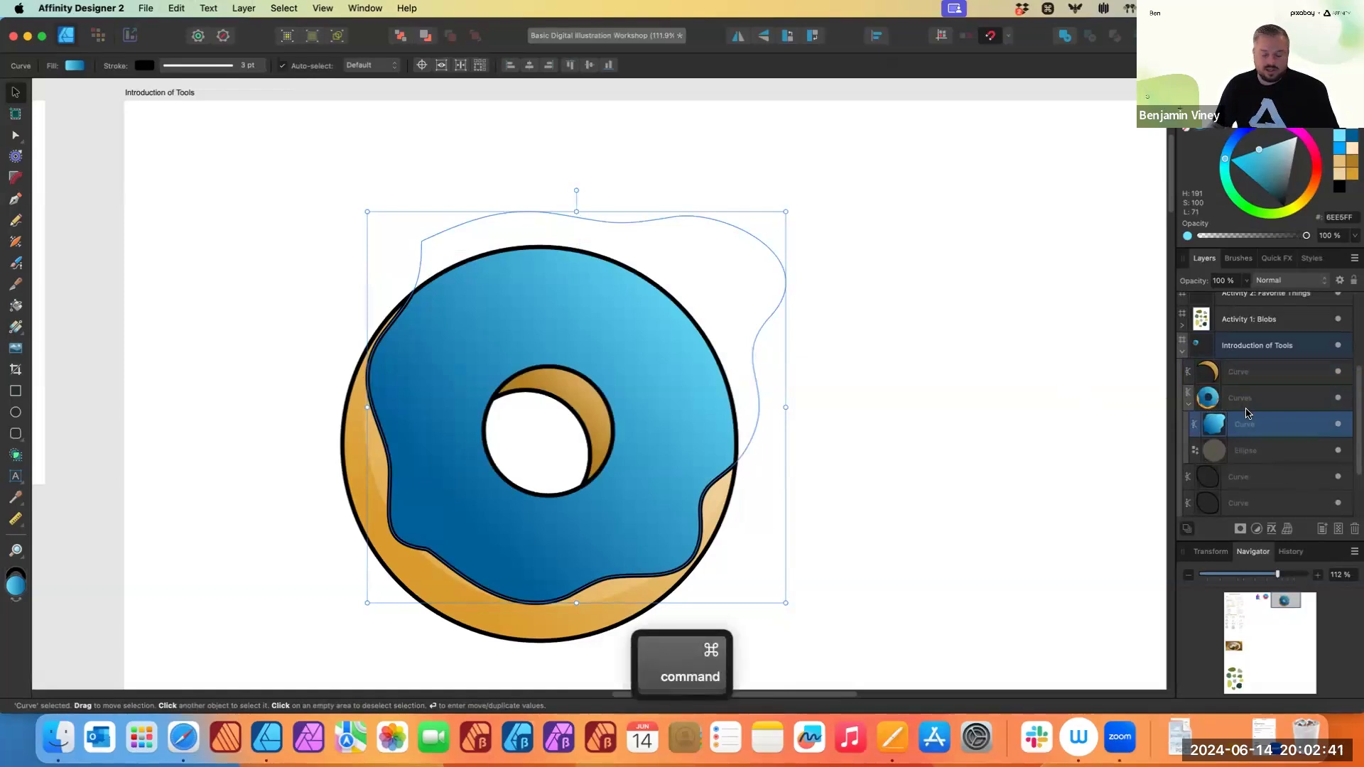
{"action": "key", "text": "super+z"}
{"action": "key", "text": "super+z"}
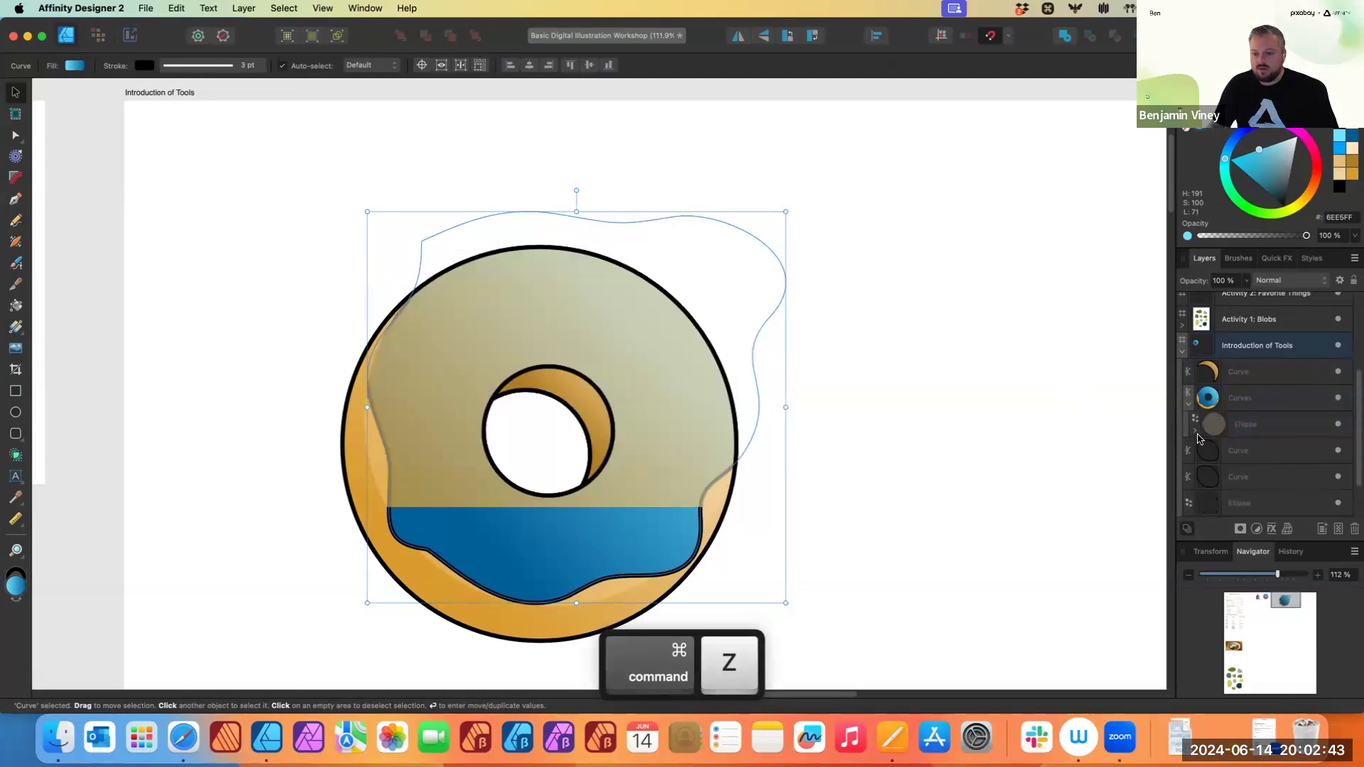
{"action": "left_click_drag", "start_coordinate": [1249, 458], "coordinate": [1271, 417]}
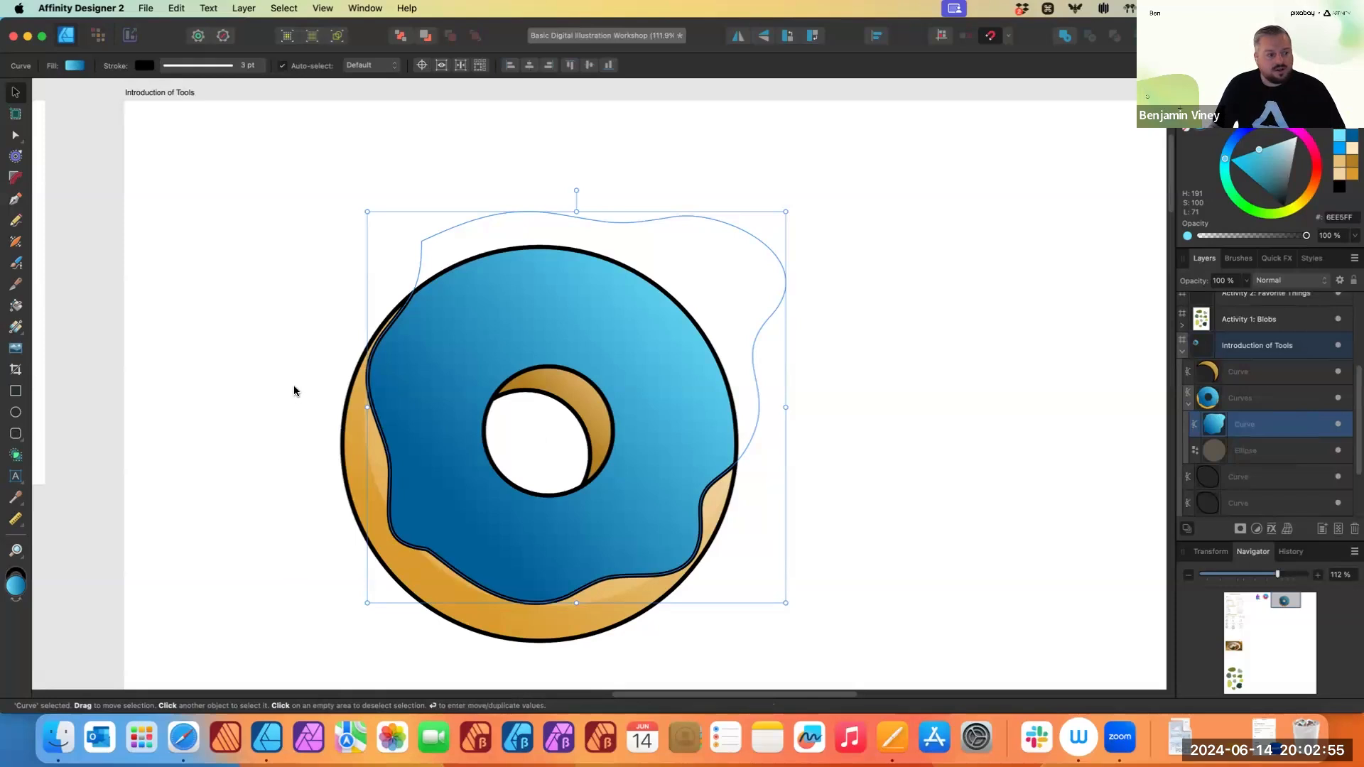
- Draw a wavy band across the donut's middle with the Pencil and fill it pink FF3889
{"action": "left_click", "coordinate": [14, 221]}
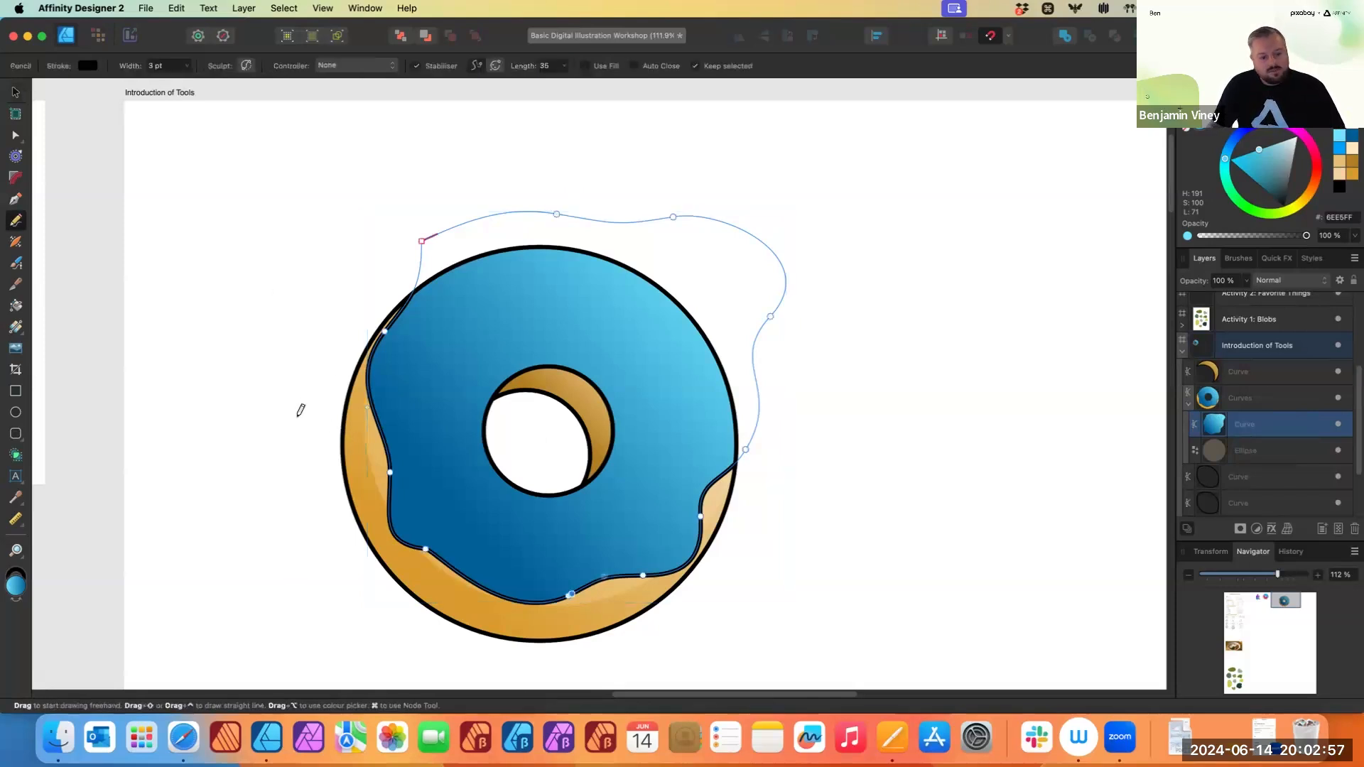
{"action": "mouse_move", "coordinate": [345, 410]}
{"action": "left_mouse_down"}
{"action": "mouse_move", "coordinate": [412, 484]}
{"action": "mouse_move", "coordinate": [688, 594]}
{"action": "mouse_move", "coordinate": [760, 570]}
{"action": "left_mouse_up"}
{"action": "mouse_move", "coordinate": [729, 503]}
{"action": "left_mouse_down"}
{"action": "mouse_move", "coordinate": [610, 424]}
{"action": "mouse_move", "coordinate": [416, 350]}
{"action": "mouse_move", "coordinate": [322, 291]}
{"action": "mouse_move", "coordinate": [299, 403]}
{"action": "left_mouse_up"}
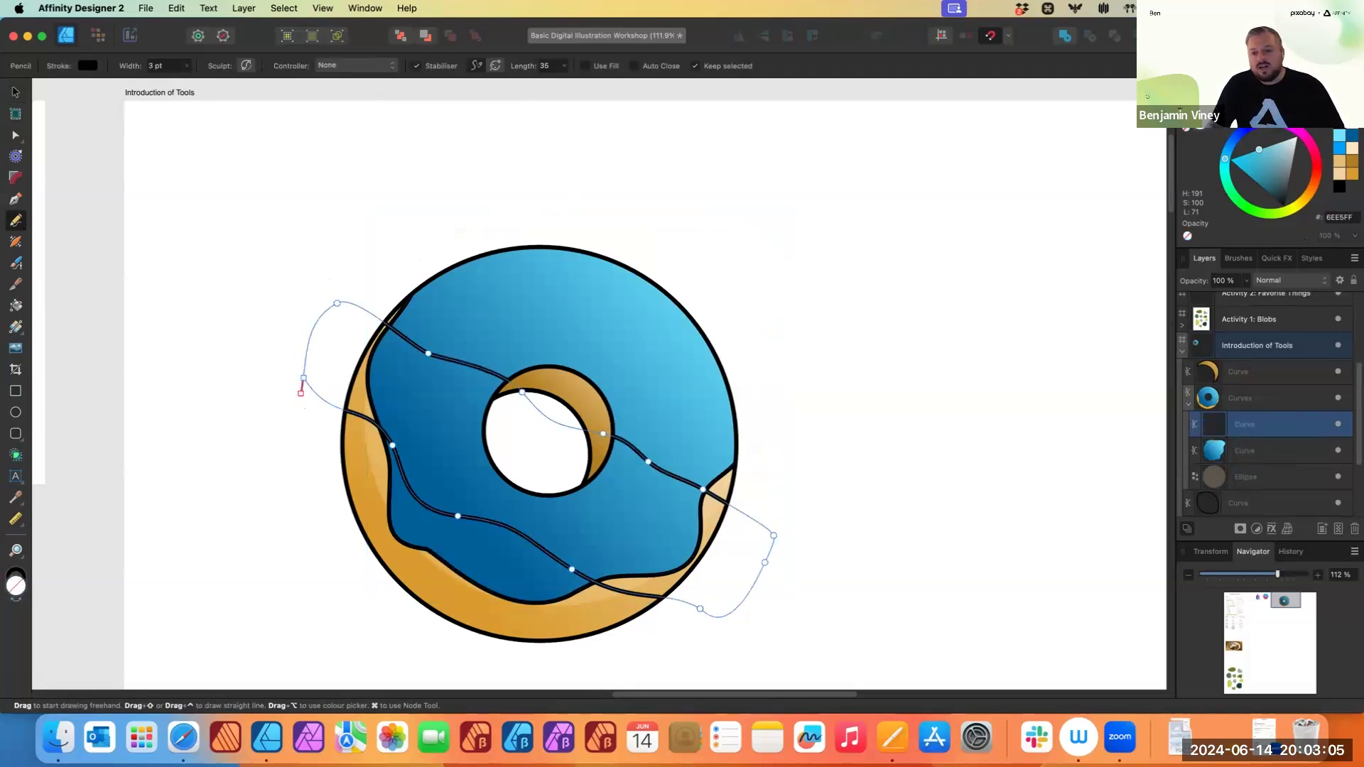
{"action": "mouse_move", "coordinate": [1318, 155]}
{"action": "left_mouse_down"}
{"action": "mouse_move", "coordinate": [1316, 186]}
{"action": "mouse_move", "coordinate": [1325, 150]}
{"action": "mouse_move", "coordinate": [1299, 163]}
{"action": "left_mouse_up"}
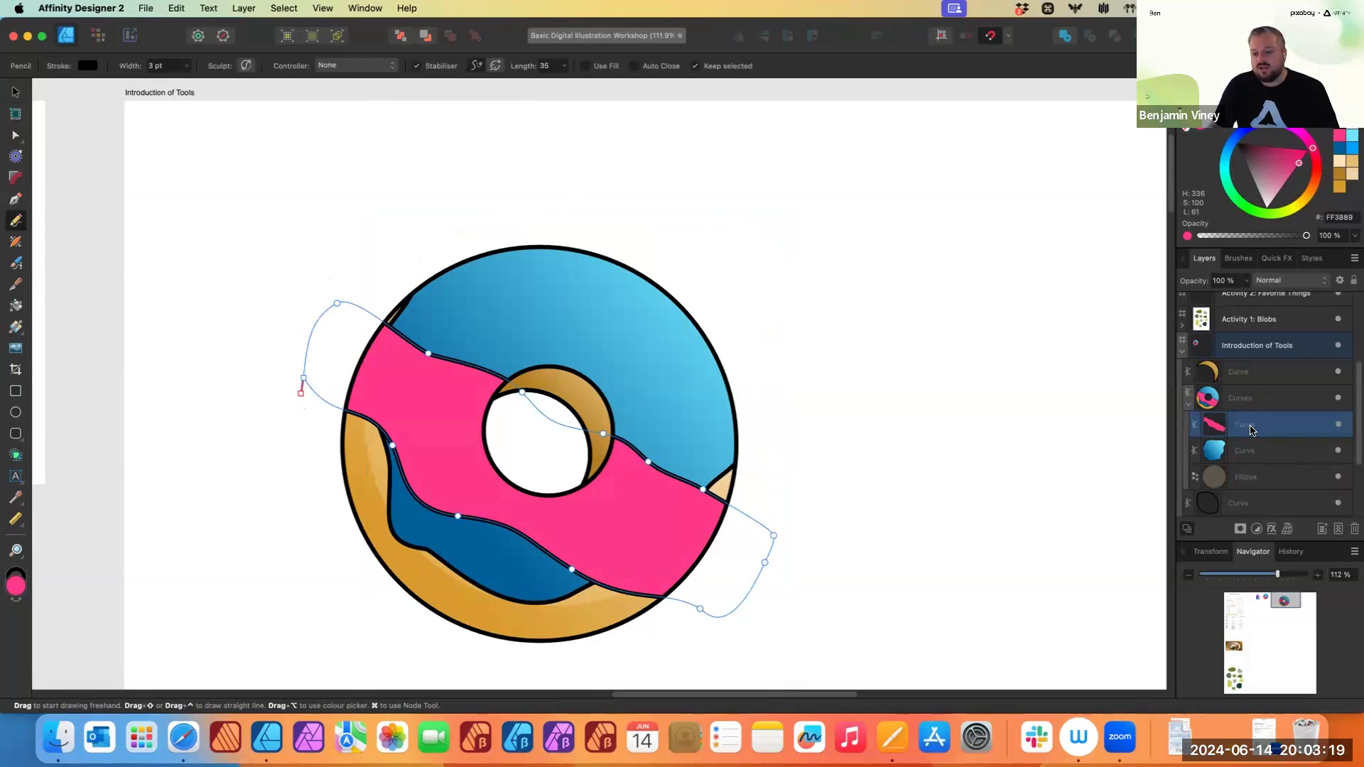
- Nest the pink band inside the donut ring layer and deselect everything
{"action": "left_click_drag", "start_coordinate": [1255, 435], "coordinate": [1254, 457]}
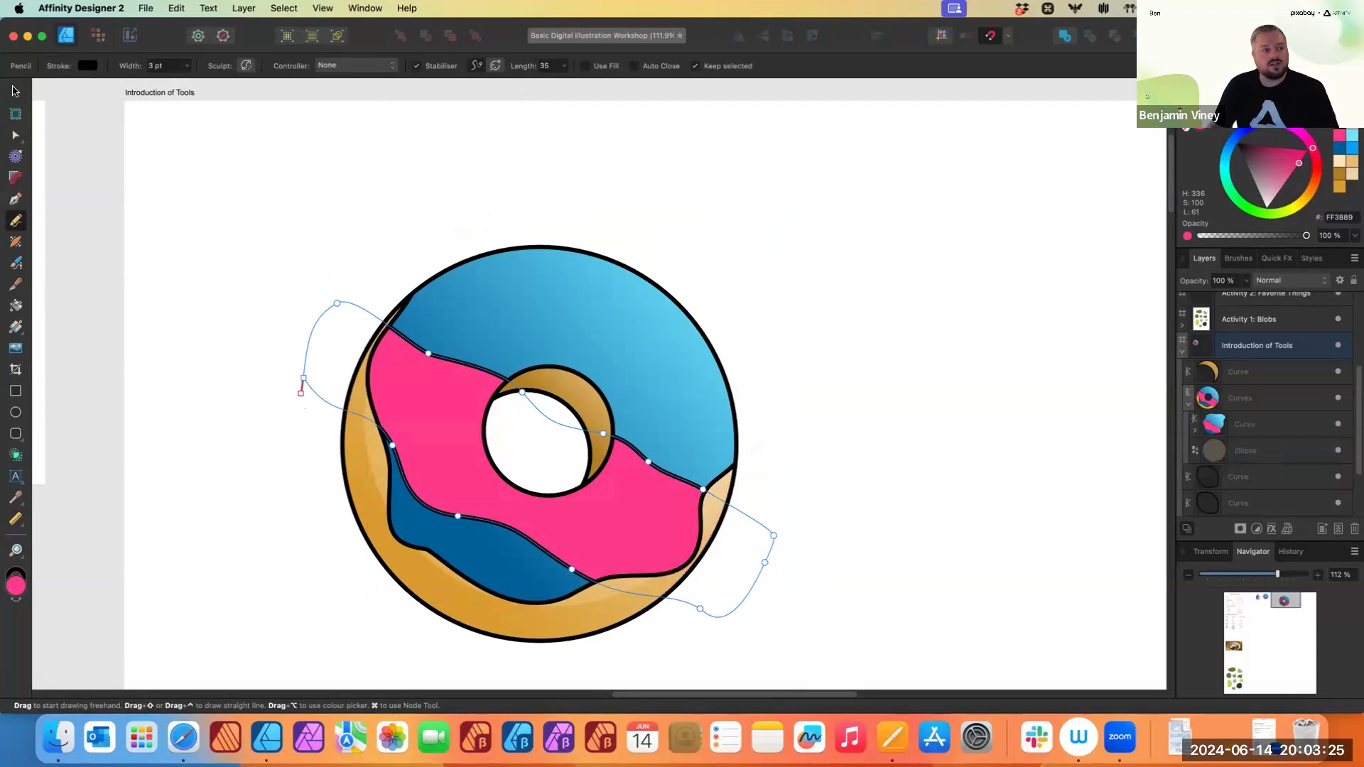
{"action": "left_click", "coordinate": [14, 91]}
{"action": "left_click", "coordinate": [336, 297]}
- Pan around the canvas to view the finished donut illustration
{"action": "scroll", "coordinate": [430, 313], "scroll_direction": "down", "scroll_amount": 2}
{"action": "scroll", "coordinate": [461, 352], "scroll_direction": "left", "scroll_amount": 2}
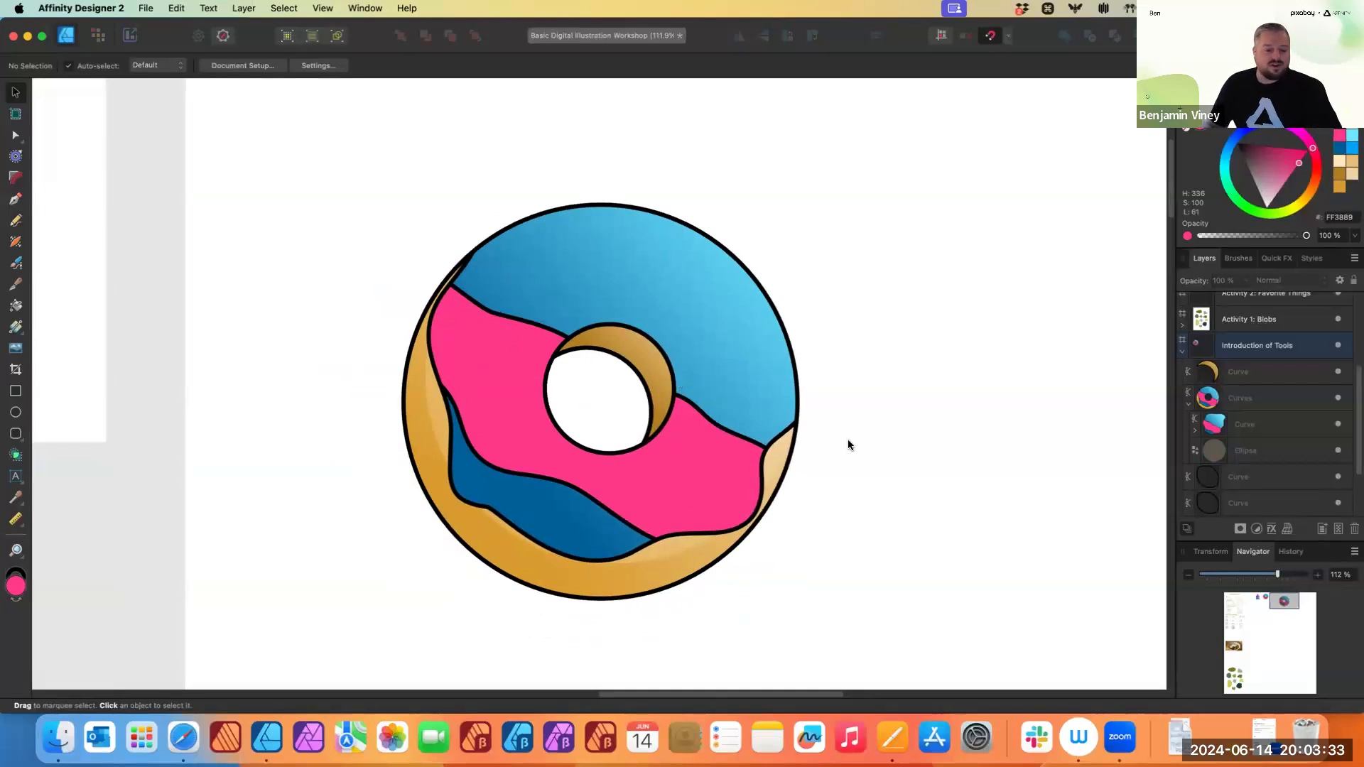
{"action": "scroll", "coordinate": [817, 426], "scroll_direction": "down", "scroll_amount": 2}
{"action": "scroll", "coordinate": [817, 426], "scroll_direction": "right", "scroll_amount": 2}
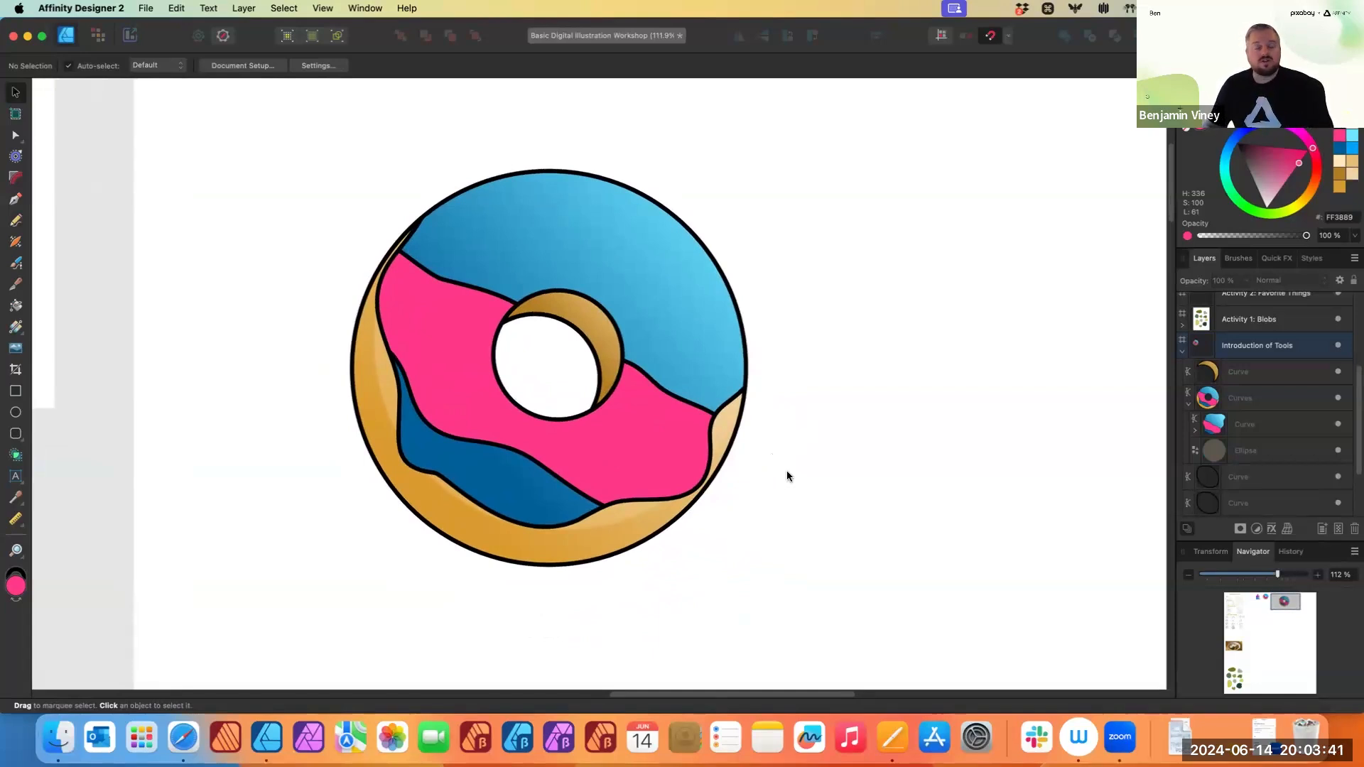
{"action": "scroll", "coordinate": [759, 455], "scroll_direction": "down", "scroll_amount": 1}
{"action": "scroll", "coordinate": [759, 455], "scroll_direction": "right", "scroll_amount": 2}
{"action": "scroll", "coordinate": [724, 480], "scroll_direction": "down", "scroll_amount": 1}
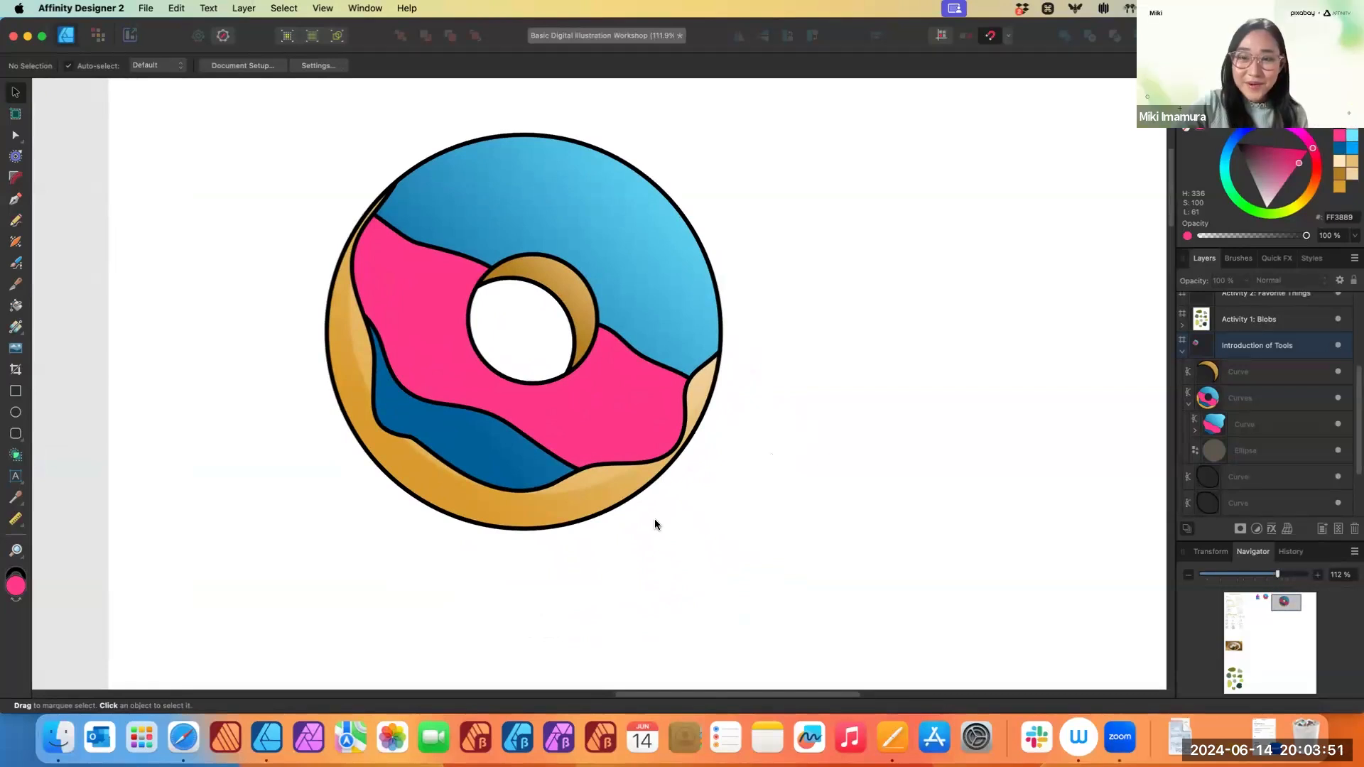
{"action": "scroll", "coordinate": [699, 500], "scroll_direction": "right", "scroll_amount": 1}
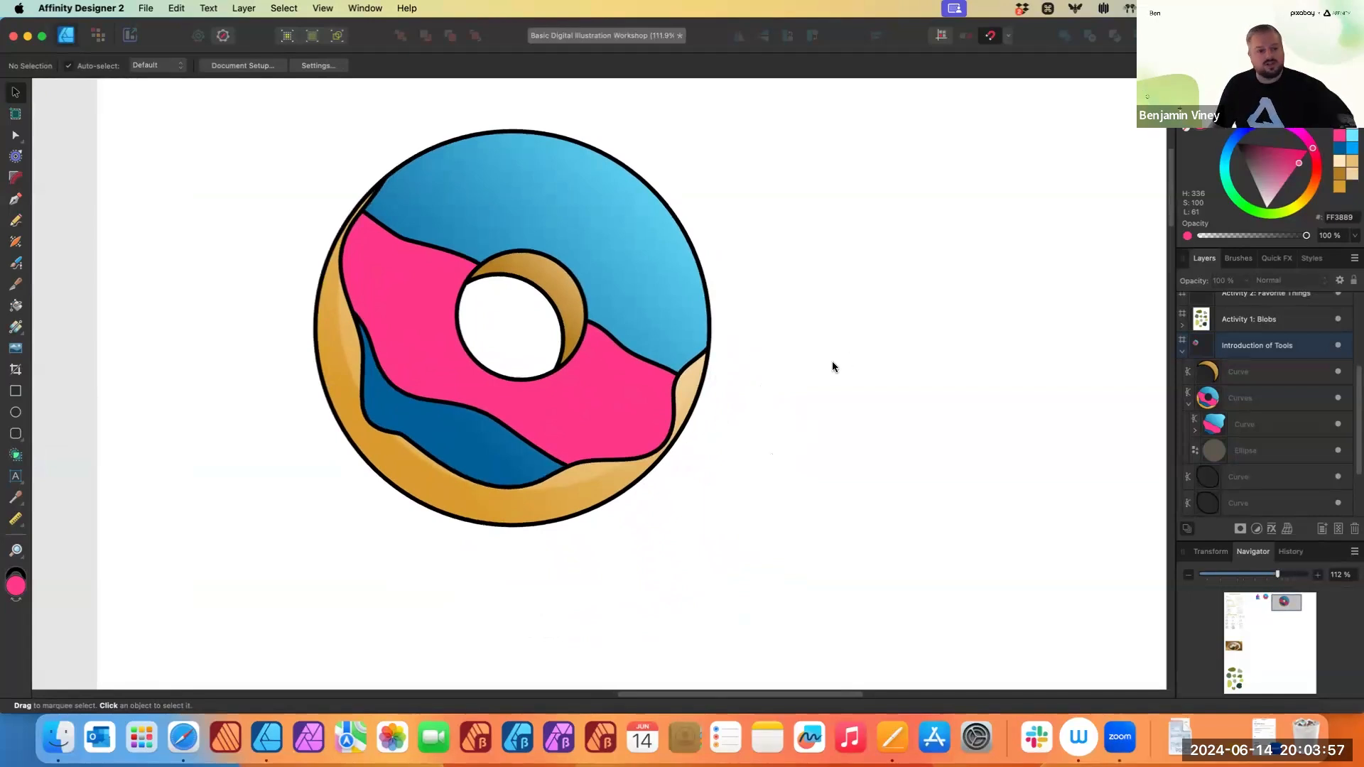
{"action": "scroll", "coordinate": [831, 377], "scroll_direction": "up", "scroll_amount": 5}
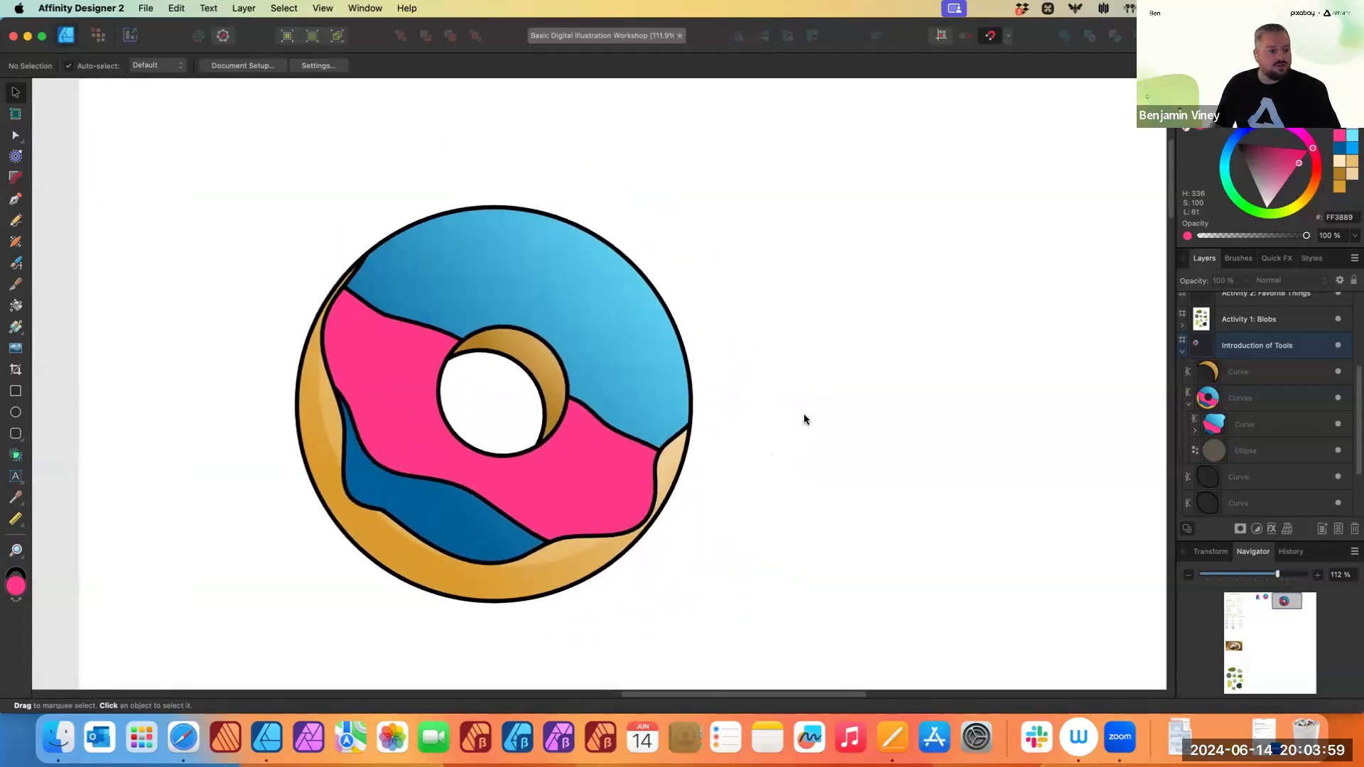
- Draw a small pink rectangle above the donut as a sprinkle and adjust its height
{"action": "left_click", "coordinate": [15, 392]}
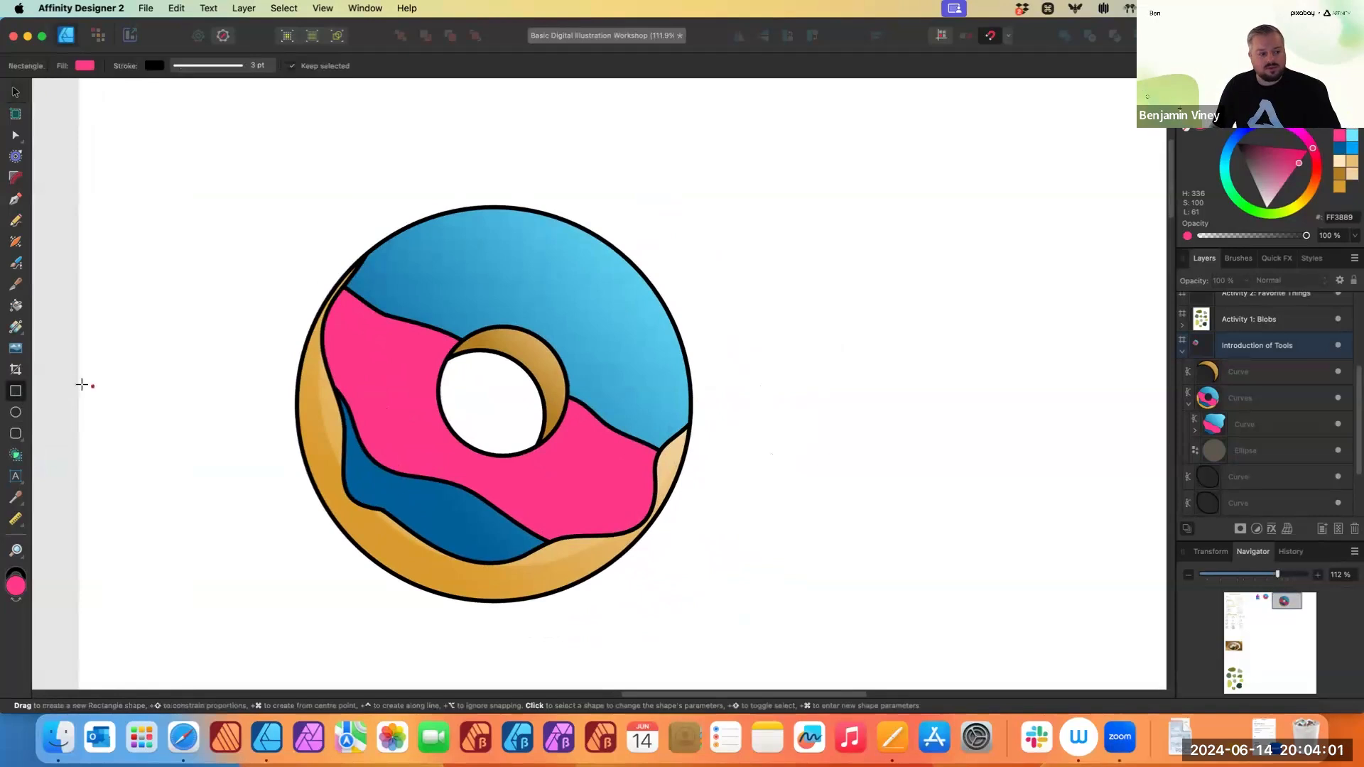
{"action": "scroll", "coordinate": [700, 248], "scroll_direction": "up", "scroll_amount": 3}
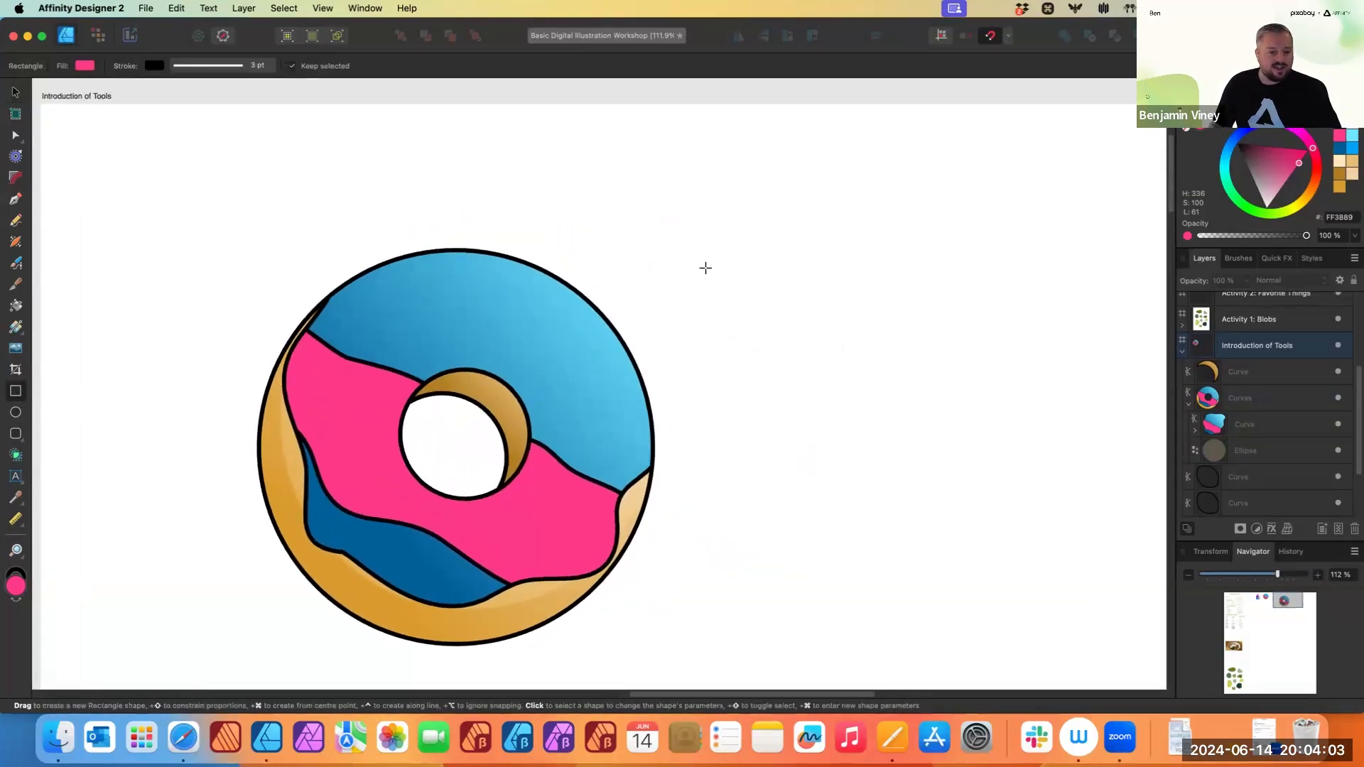
{"action": "scroll", "coordinate": [661, 281], "scroll_direction": "up", "scroll_amount": 3}
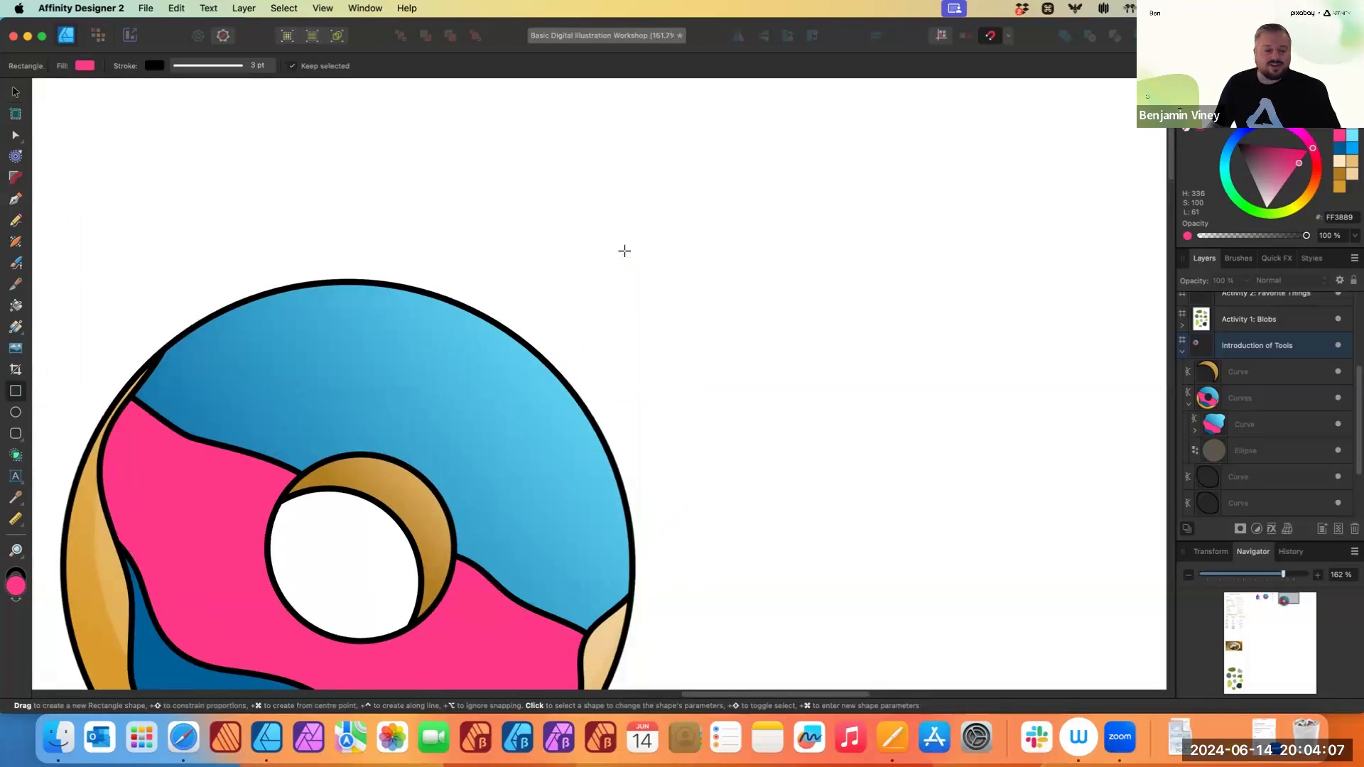
{"action": "left_click_drag", "start_coordinate": [624, 248], "coordinate": [669, 265]}
{"action": "scroll", "coordinate": [660, 260], "scroll_direction": "up", "scroll_amount": 8}
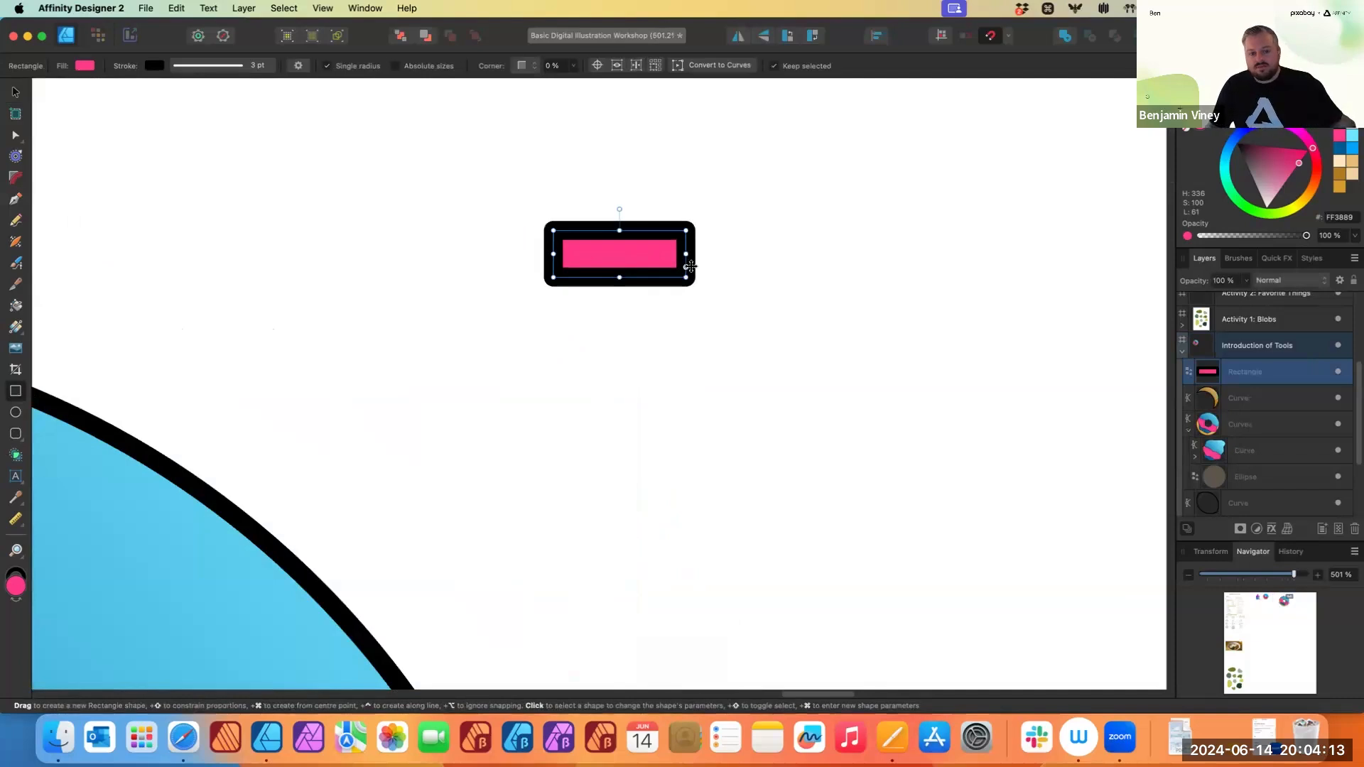
{"action": "left_click_drag", "start_coordinate": [619, 277], "coordinate": [620, 268]}
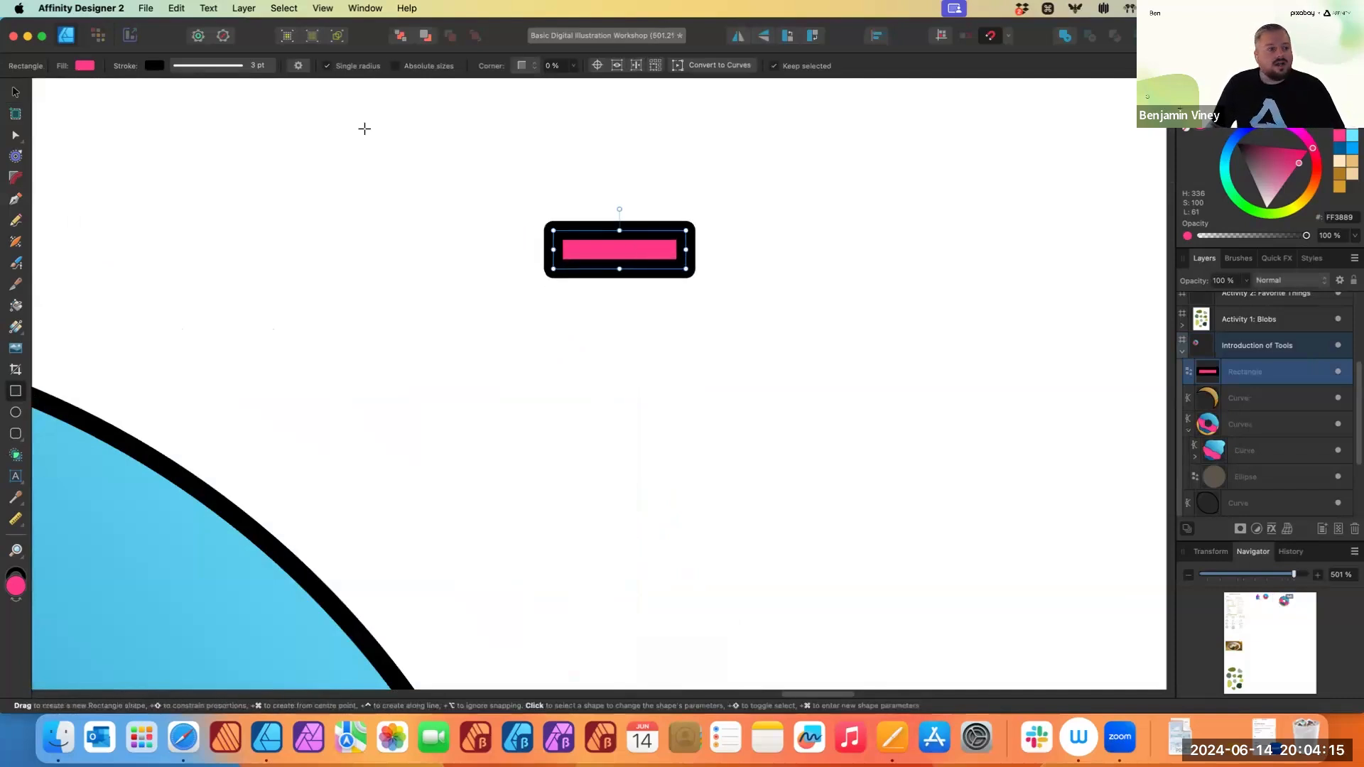
- Set the rectangle's corners to Rounded at 90 %
{"action": "left_click", "coordinate": [531, 67]}
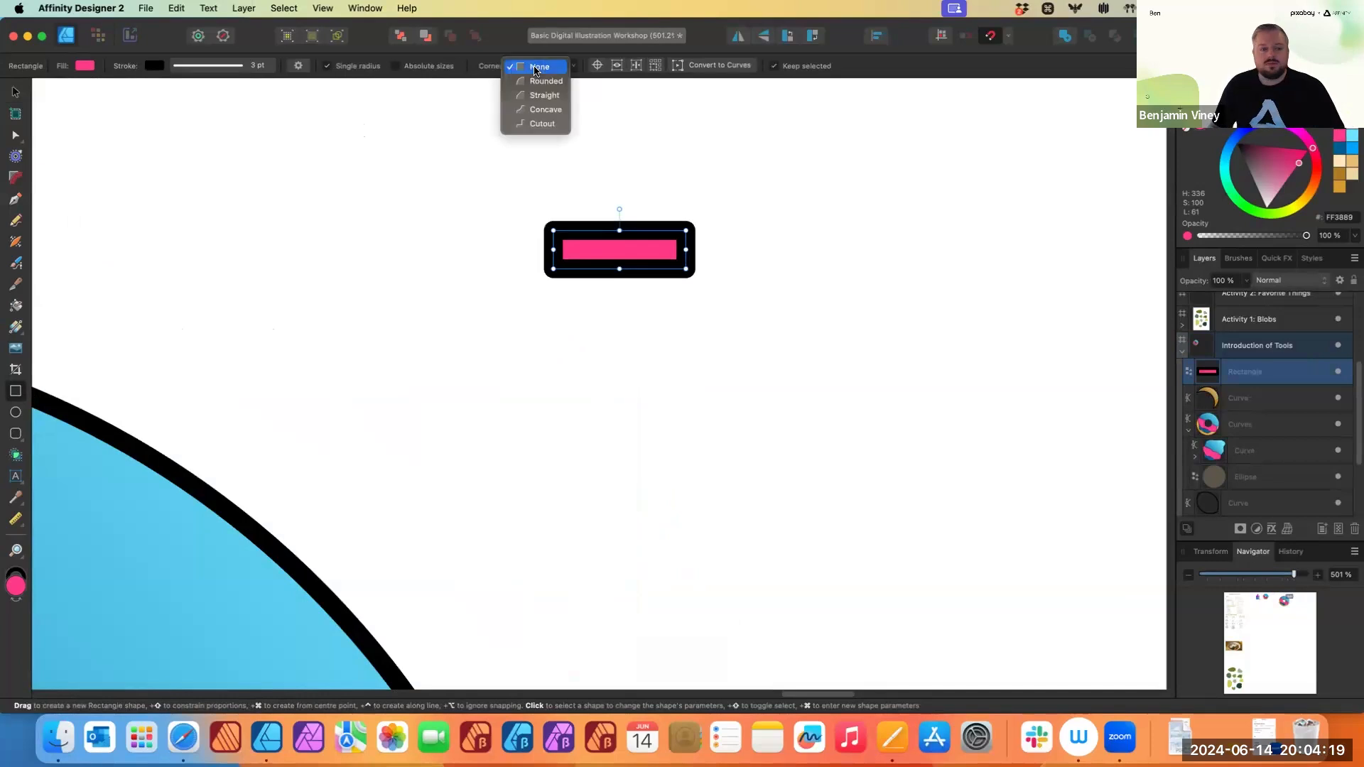
{"action": "left_click", "coordinate": [535, 82]}
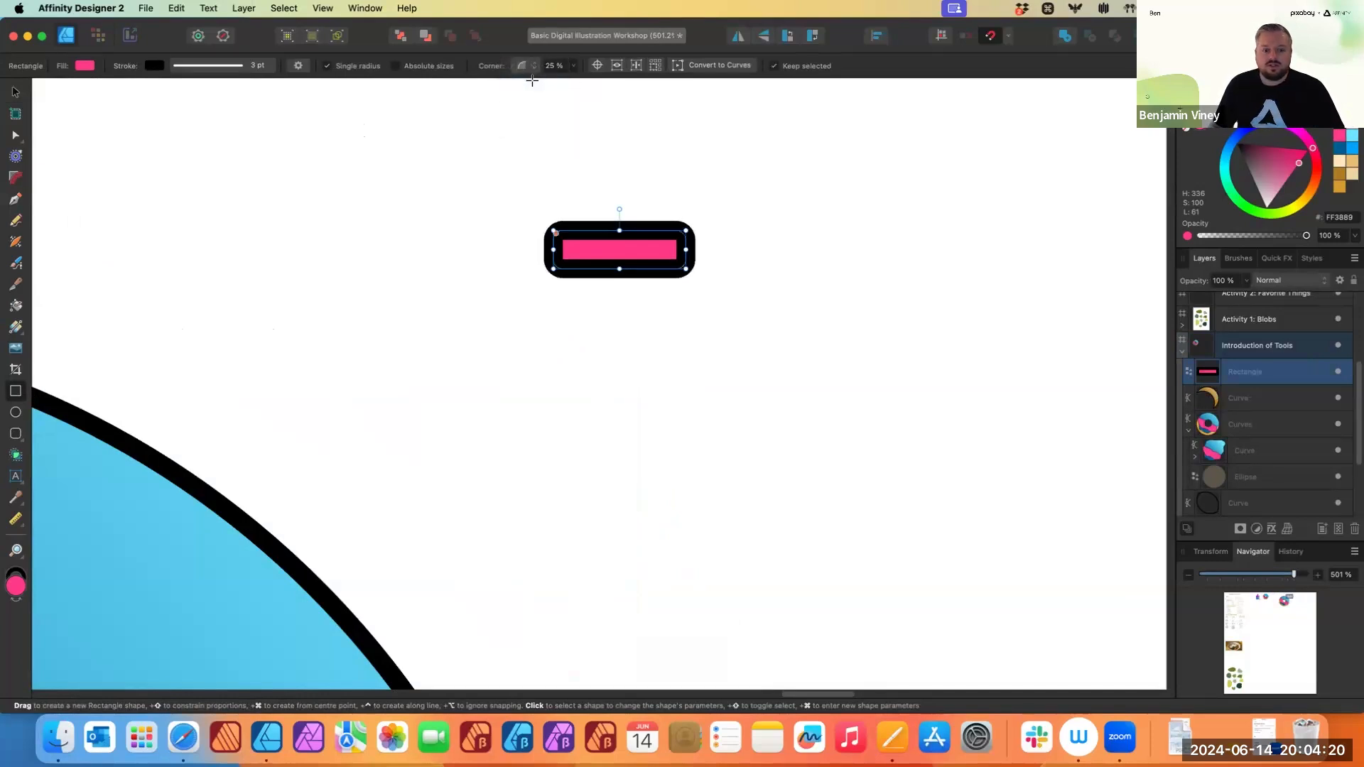
{"action": "left_click", "coordinate": [574, 66]}
{"action": "left_click_drag", "start_coordinate": [570, 81], "coordinate": [648, 82]}
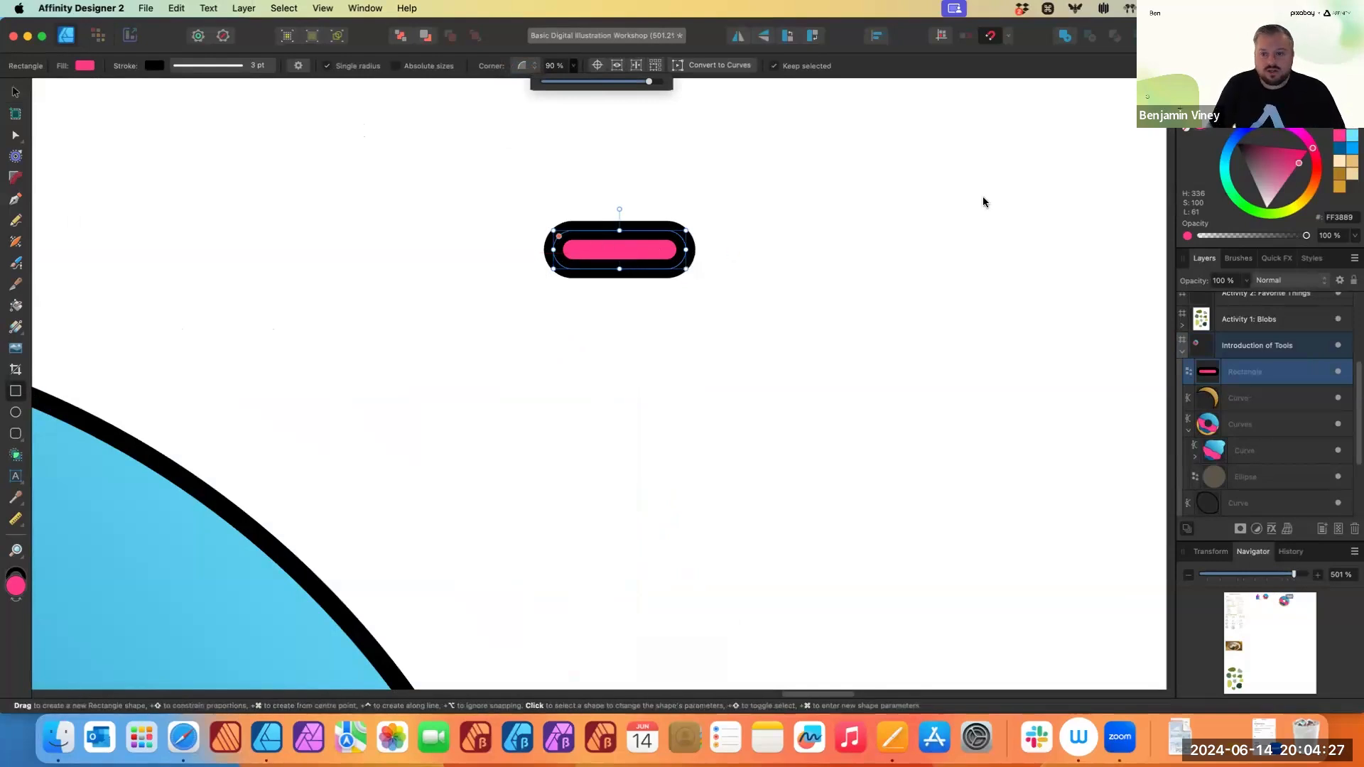
- Set the sprinkle's stroke width to 1 pt and return to the Move tool
{"action": "left_click", "coordinate": [1205, 121]}
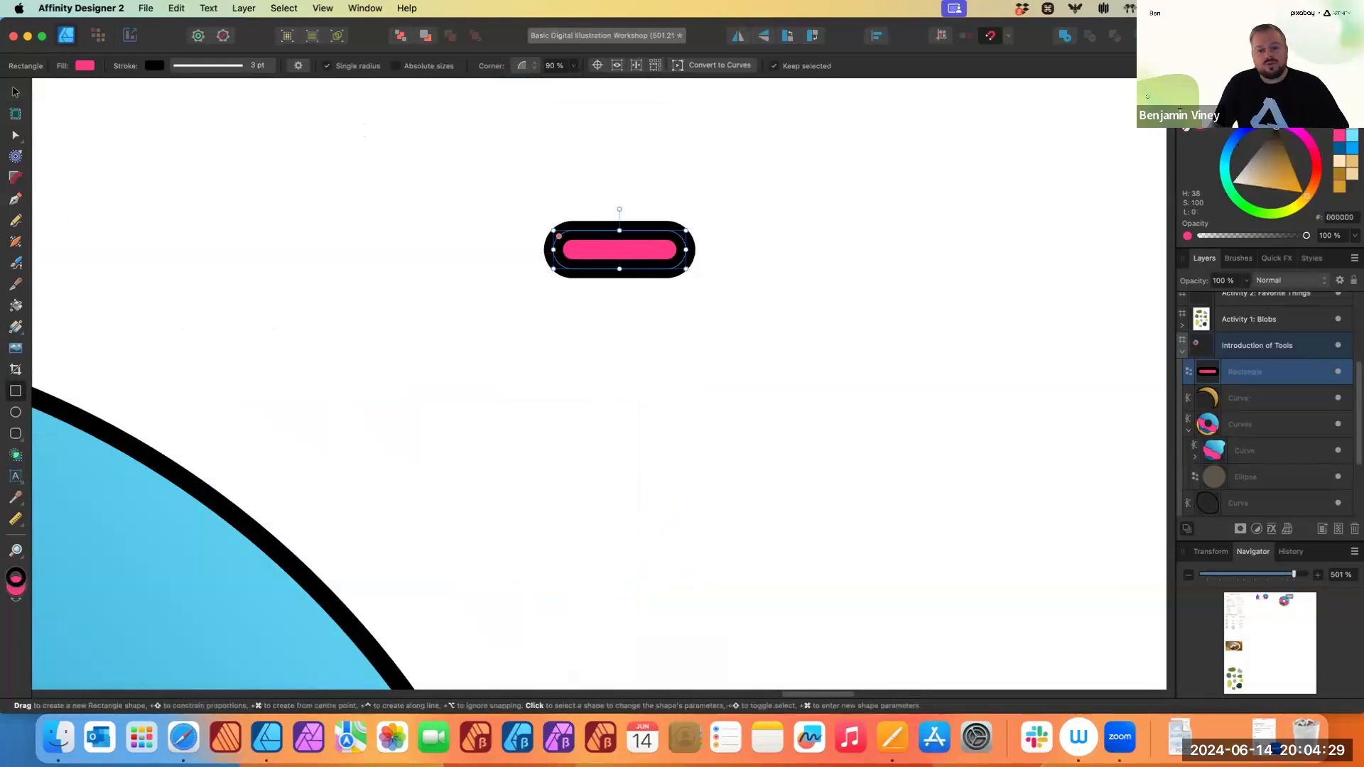
{"action": "left_click", "coordinate": [1269, 88]}
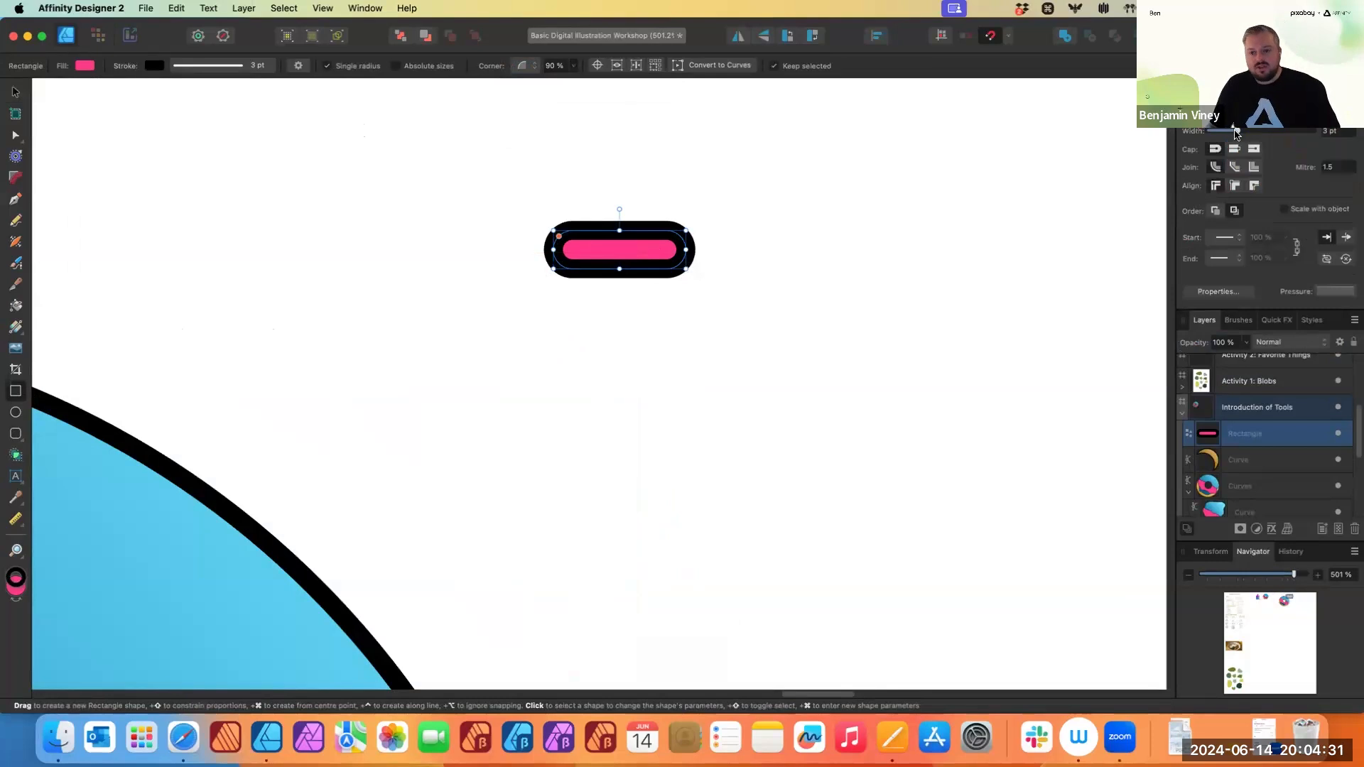
{"action": "left_click_drag", "start_coordinate": [1237, 131], "coordinate": [1233, 134]}
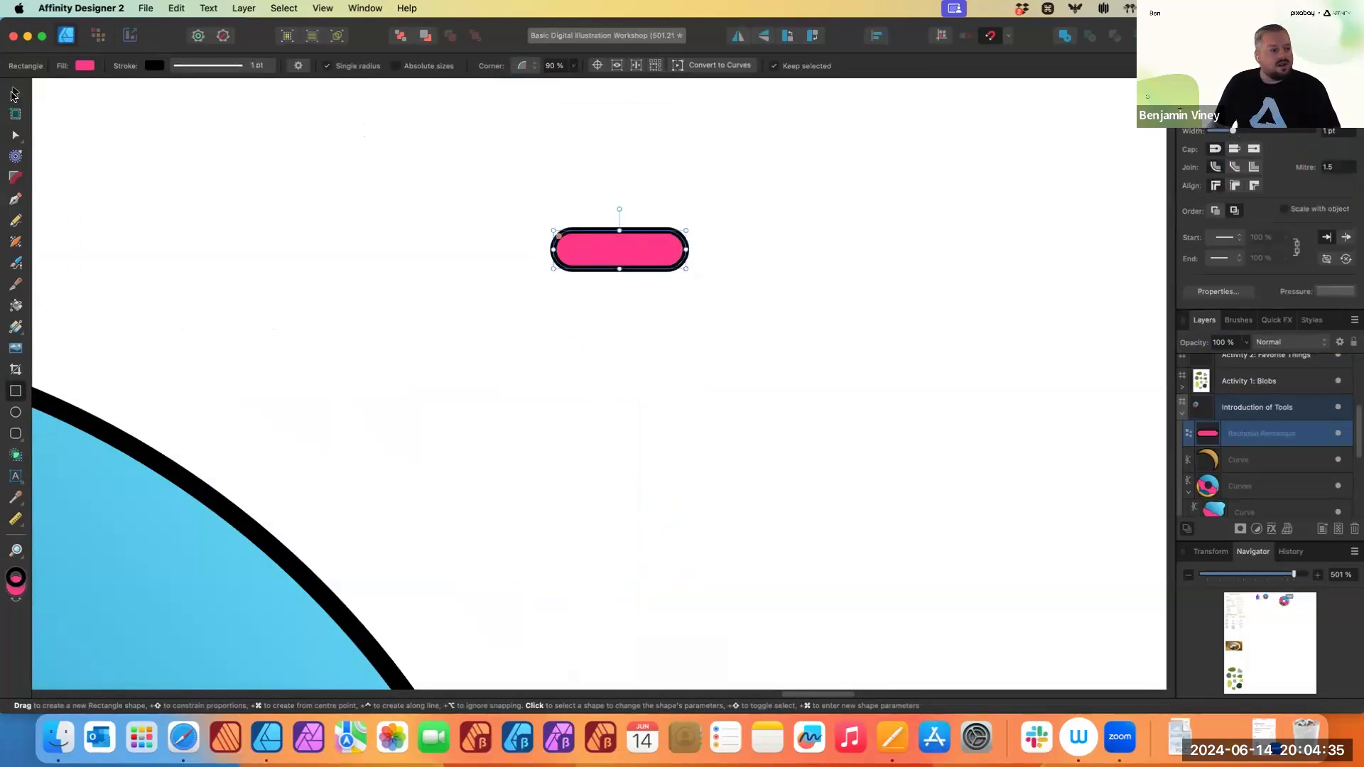
{"action": "left_click", "coordinate": [12, 91]}
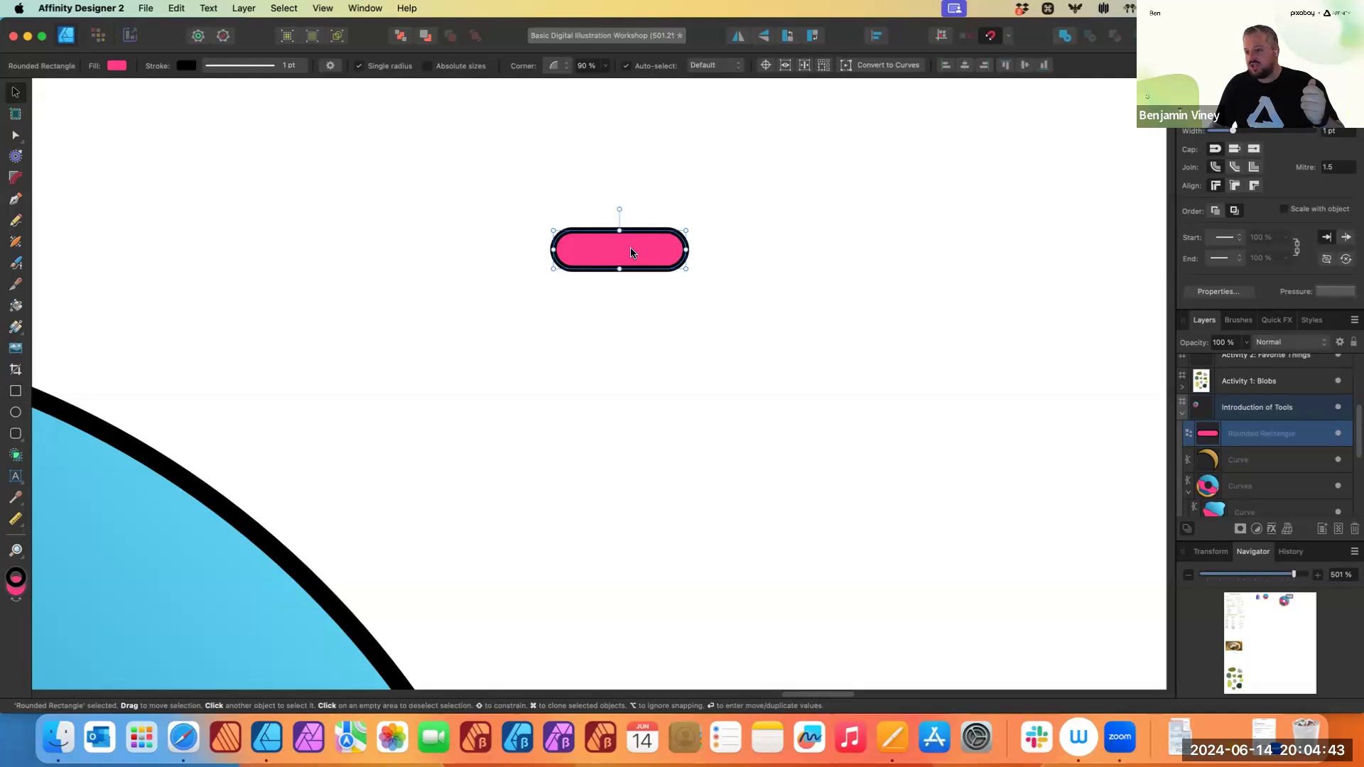
- Duplicate the rounded-rectangle sprinkle into four evenly spaced copies stacked vertically
{"action": "left_click_drag", "start_coordinate": [631, 253], "coordinate": [625, 330]}
{"action": "mouse_move", "coordinate": [624, 330]}
{"action": "left_mouse_down"}
{"action": "mouse_move", "coordinate": [615, 420]}
{"action": "mouse_move", "coordinate": [653, 510]}
{"action": "left_mouse_up"}
{"action": "scroll", "coordinate": [782, 362], "scroll_direction": "down", "scroll_amount": 2}
{"action": "scroll", "coordinate": [781, 362], "scroll_direction": "right", "scroll_amount": 2}
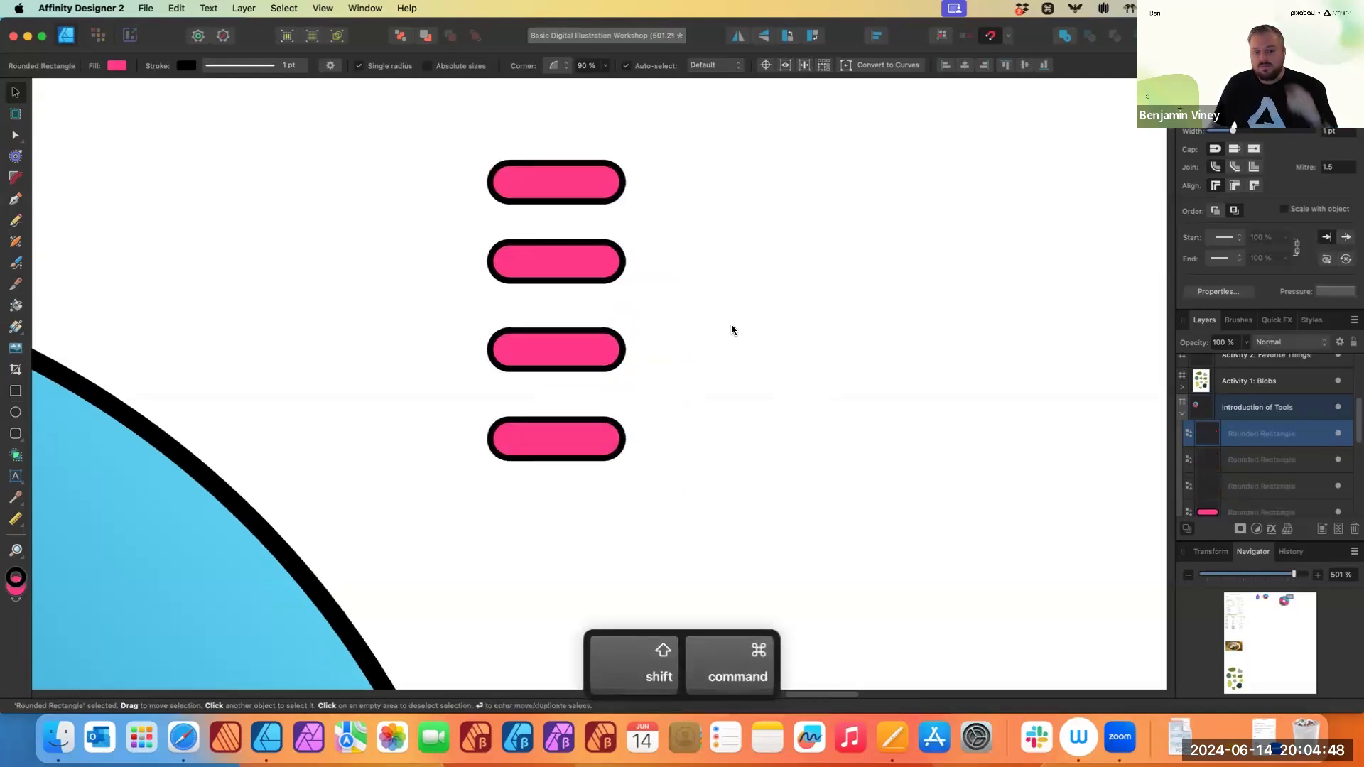
- Recolour the lower sprinkle copies cyan, mint green and yellow
{"action": "left_click", "coordinate": [535, 265]}
{"action": "left_click", "coordinate": [1196, 88]}
{"action": "left_click", "coordinate": [1193, 109]}
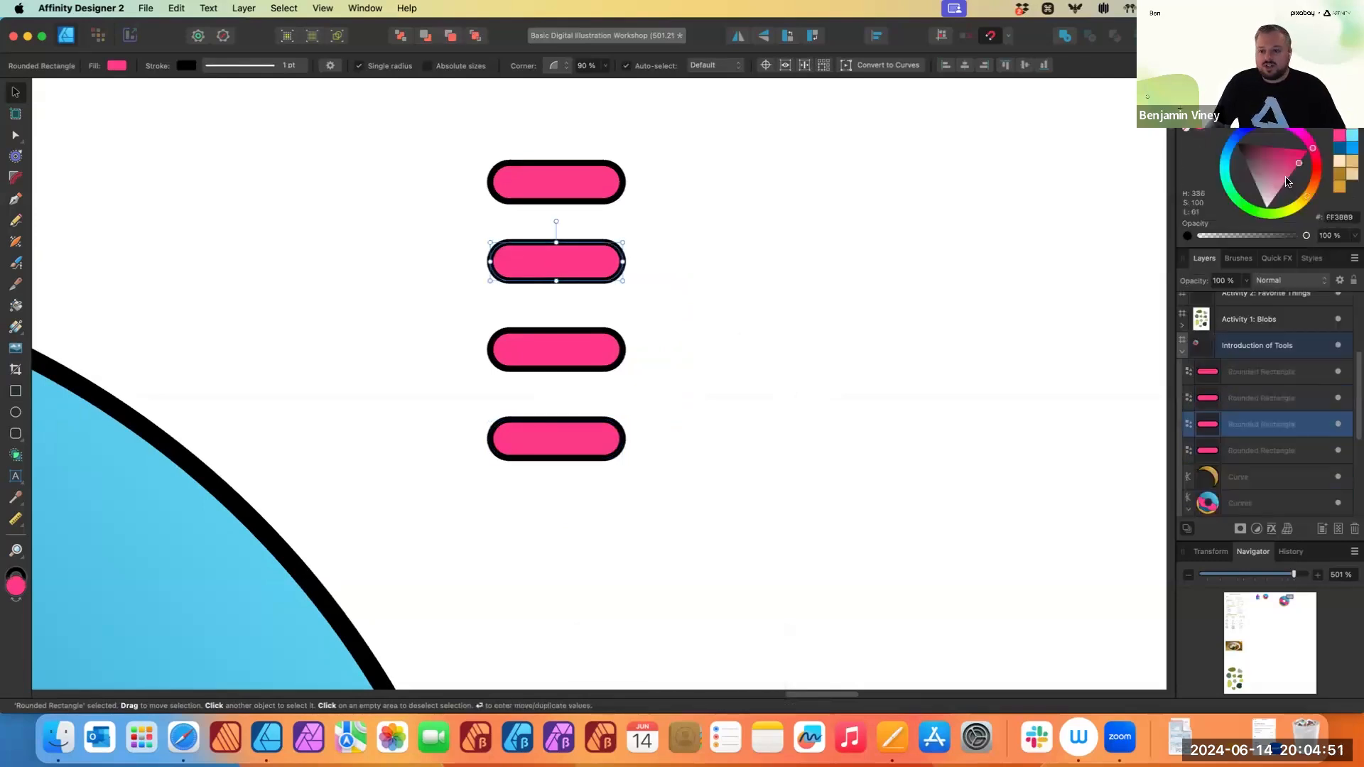
{"action": "left_click_drag", "start_coordinate": [1313, 147], "coordinate": [1224, 180]}
{"action": "left_click", "coordinate": [594, 333]}
{"action": "left_click", "coordinate": [518, 452]}
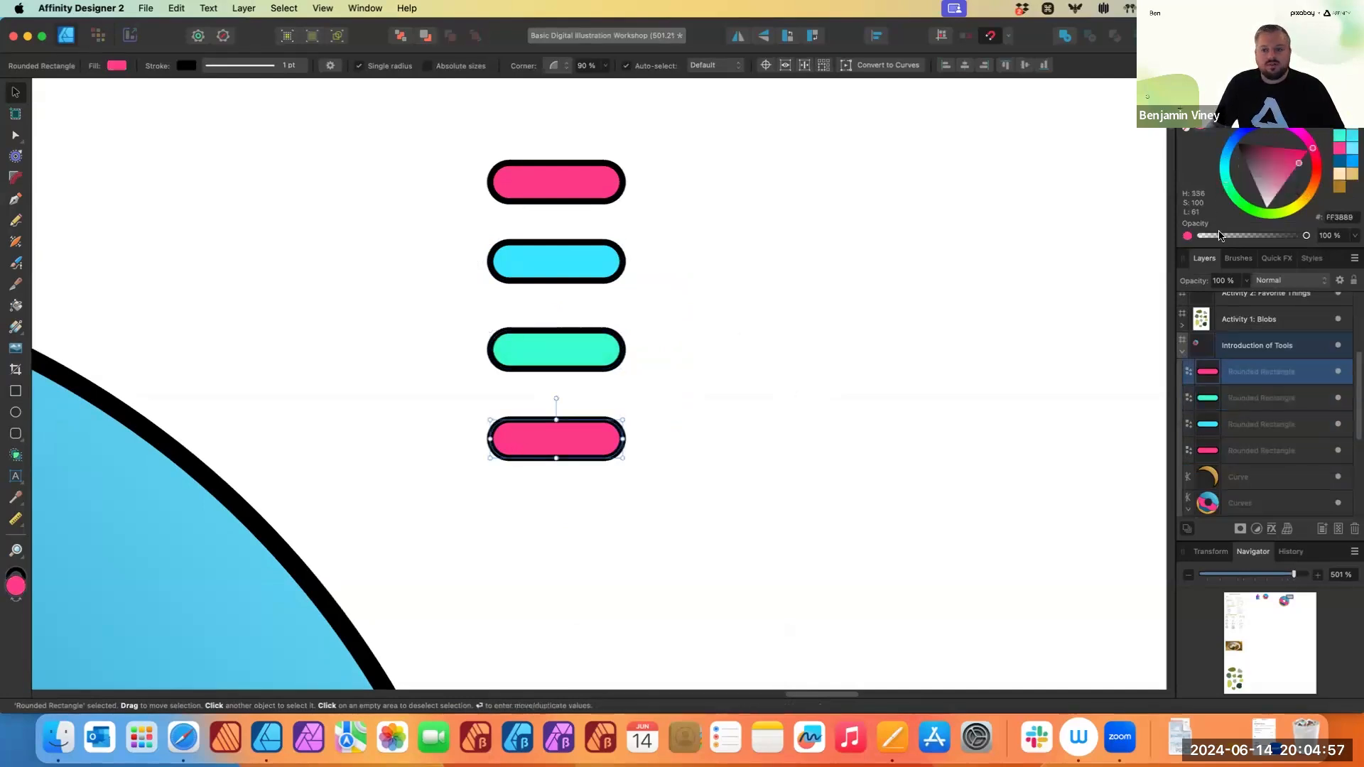
{"action": "left_click", "coordinate": [1300, 210]}
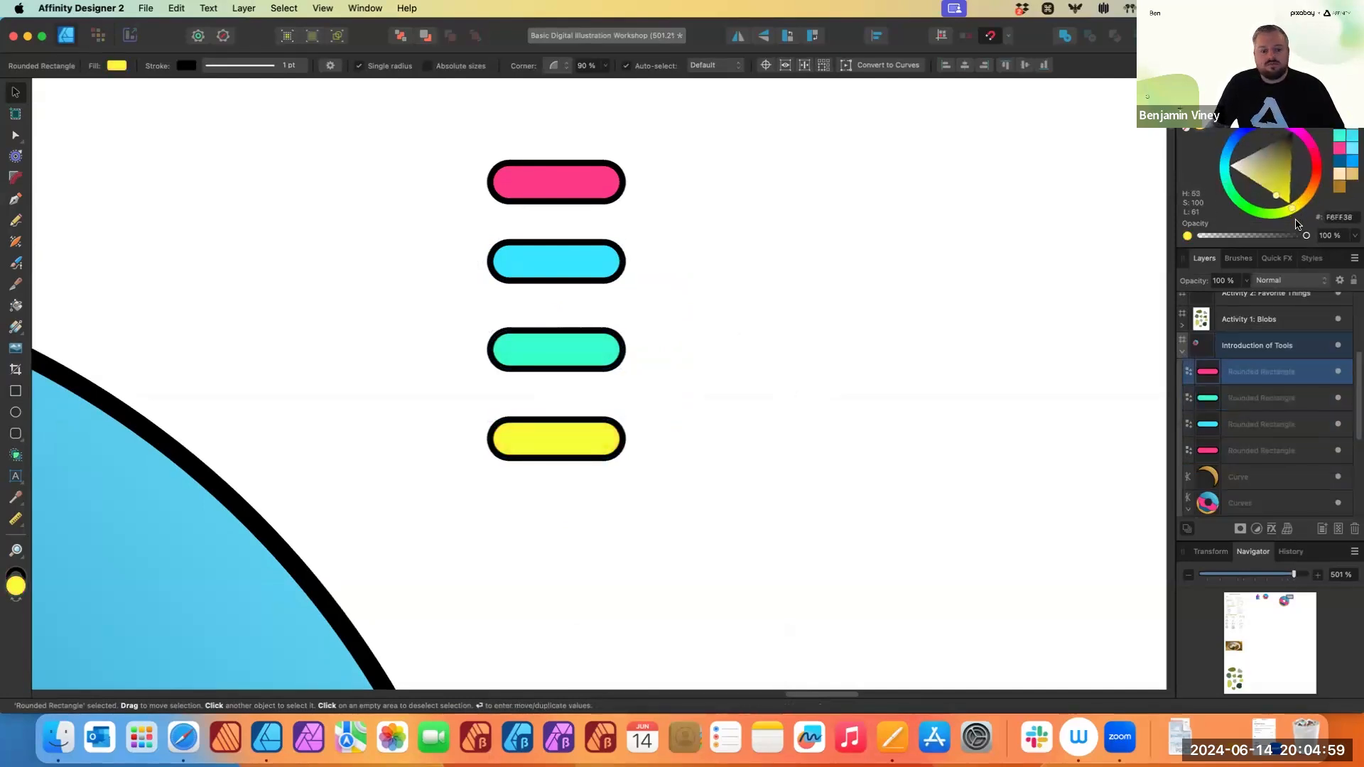
- Duplicate the coloured sprinkles onto the donut icing, scattering and rotating them at various angles
{"action": "scroll", "coordinate": [621, 402], "scroll_direction": "down", "scroll_amount": 5}
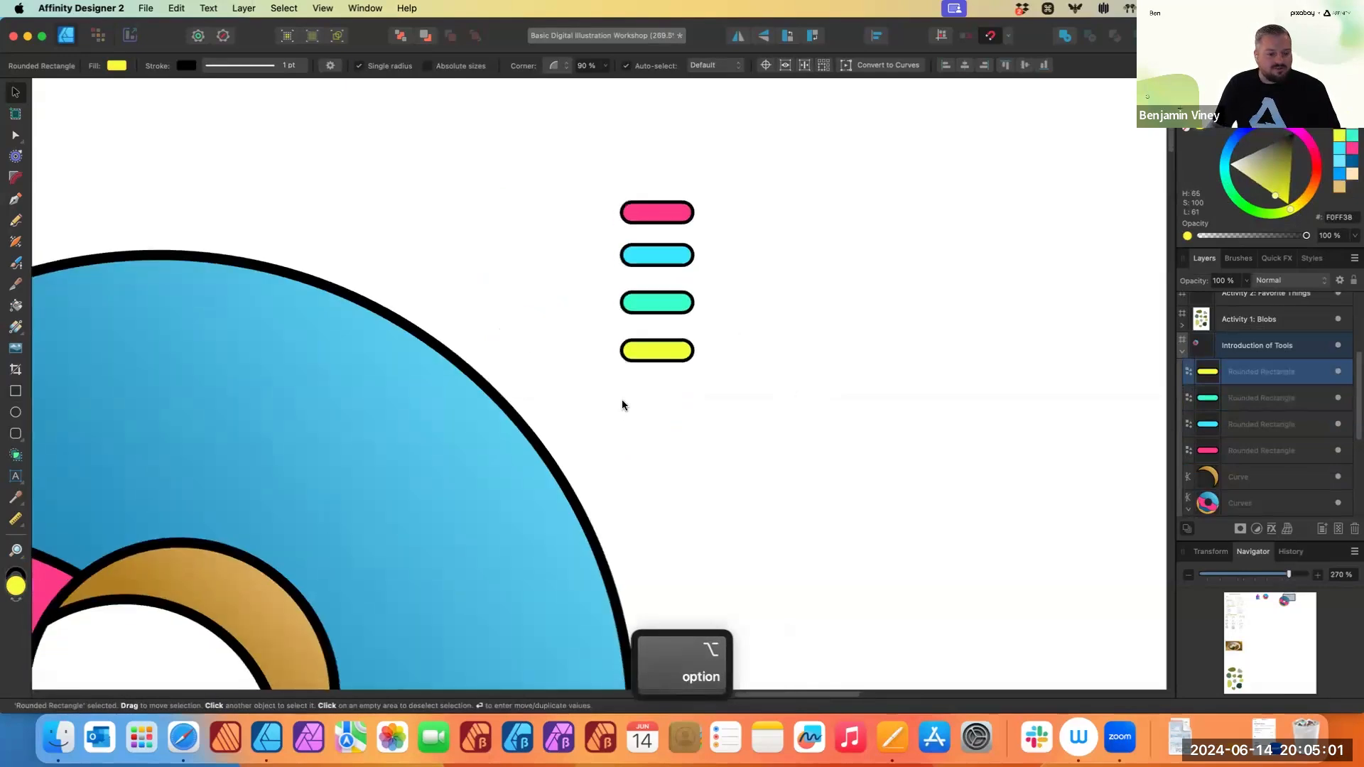
{"action": "scroll", "coordinate": [640, 390], "scroll_direction": "down", "scroll_amount": 3}
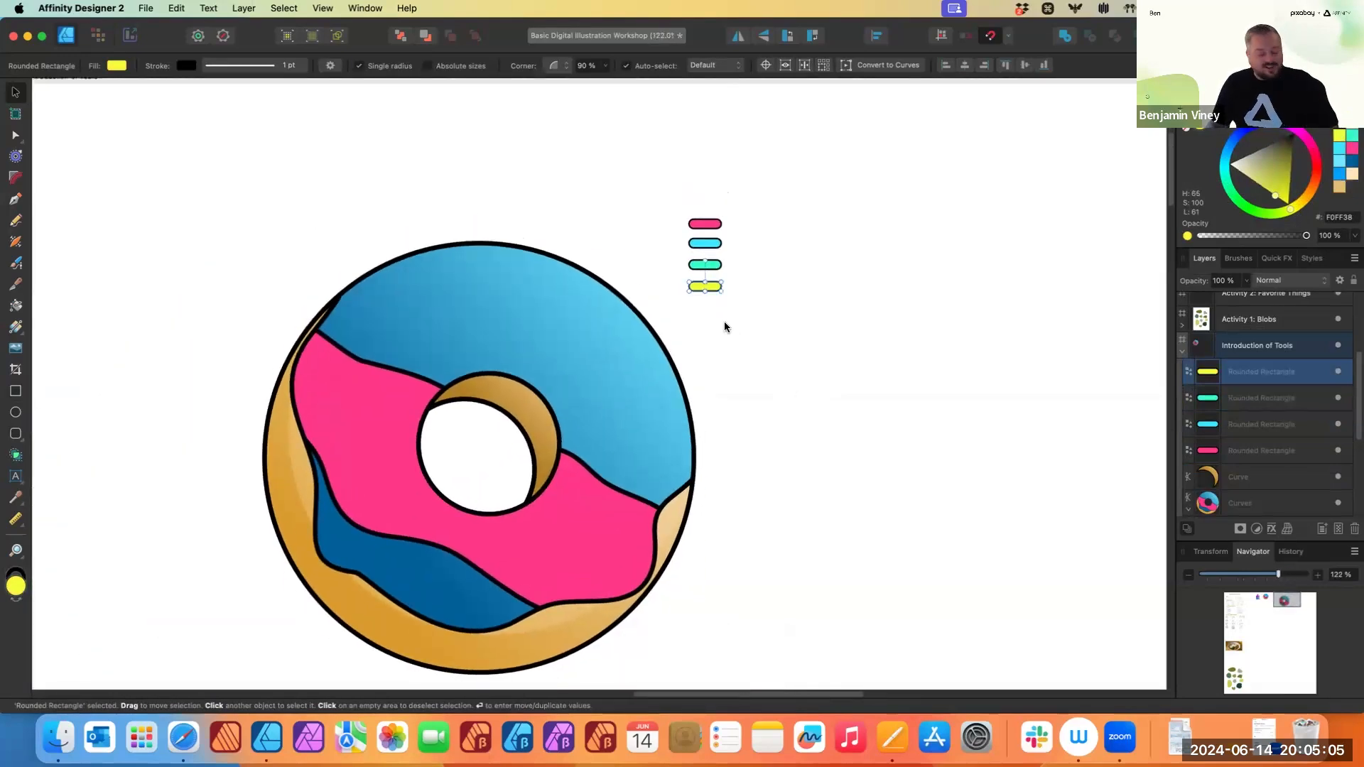
{"action": "scroll", "coordinate": [734, 301], "scroll_direction": "up", "scroll_amount": 1}
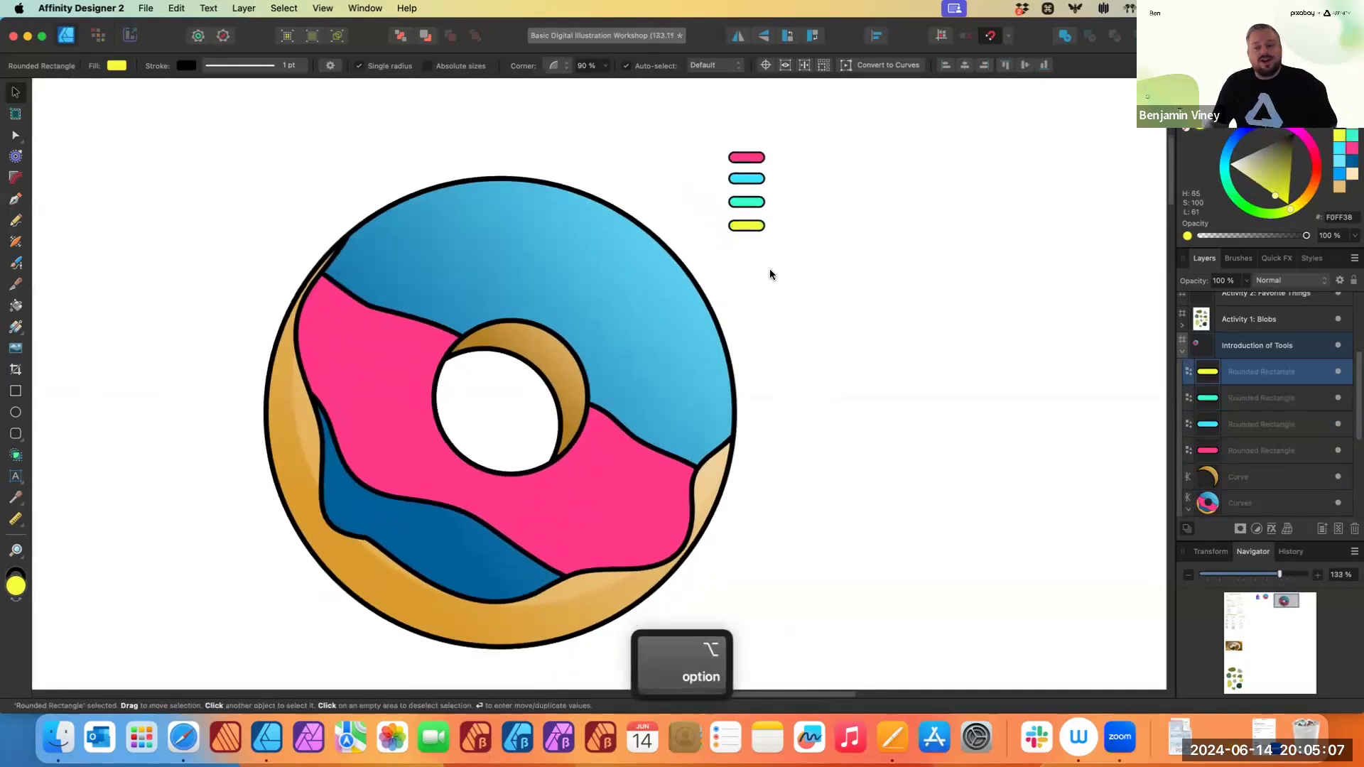
{"action": "left_click", "coordinate": [743, 241]}
{"action": "left_click_drag", "start_coordinate": [756, 225], "coordinate": [456, 237]}
{"action": "left_click_drag", "start_coordinate": [745, 208], "coordinate": [675, 368]}
{"action": "left_click_drag", "start_coordinate": [750, 178], "coordinate": [405, 307]}
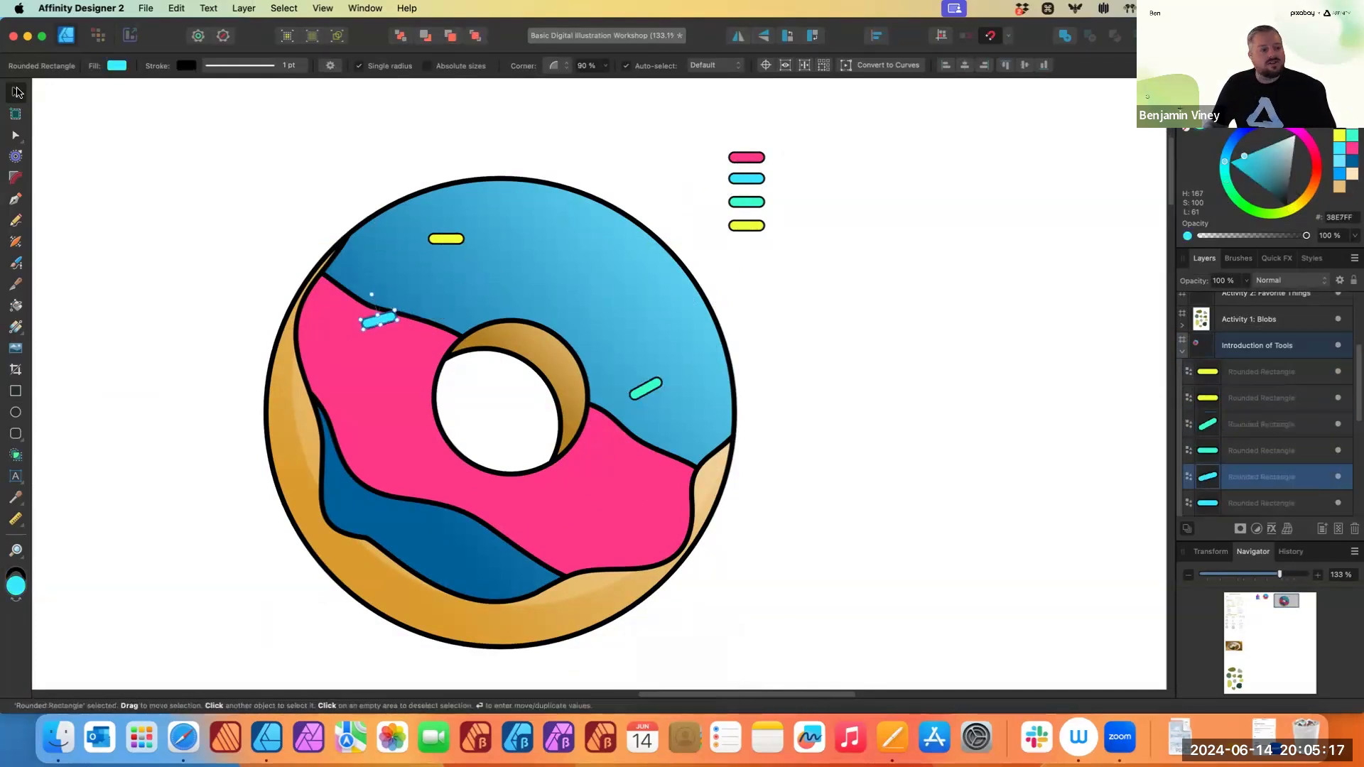
{"action": "left_click_drag", "start_coordinate": [738, 157], "coordinate": [620, 266]}
{"action": "left_click_drag", "start_coordinate": [734, 202], "coordinate": [616, 533]}
{"action": "left_click_drag", "start_coordinate": [746, 206], "coordinate": [394, 367]}
{"action": "left_click_drag", "start_coordinate": [741, 180], "coordinate": [534, 274]}
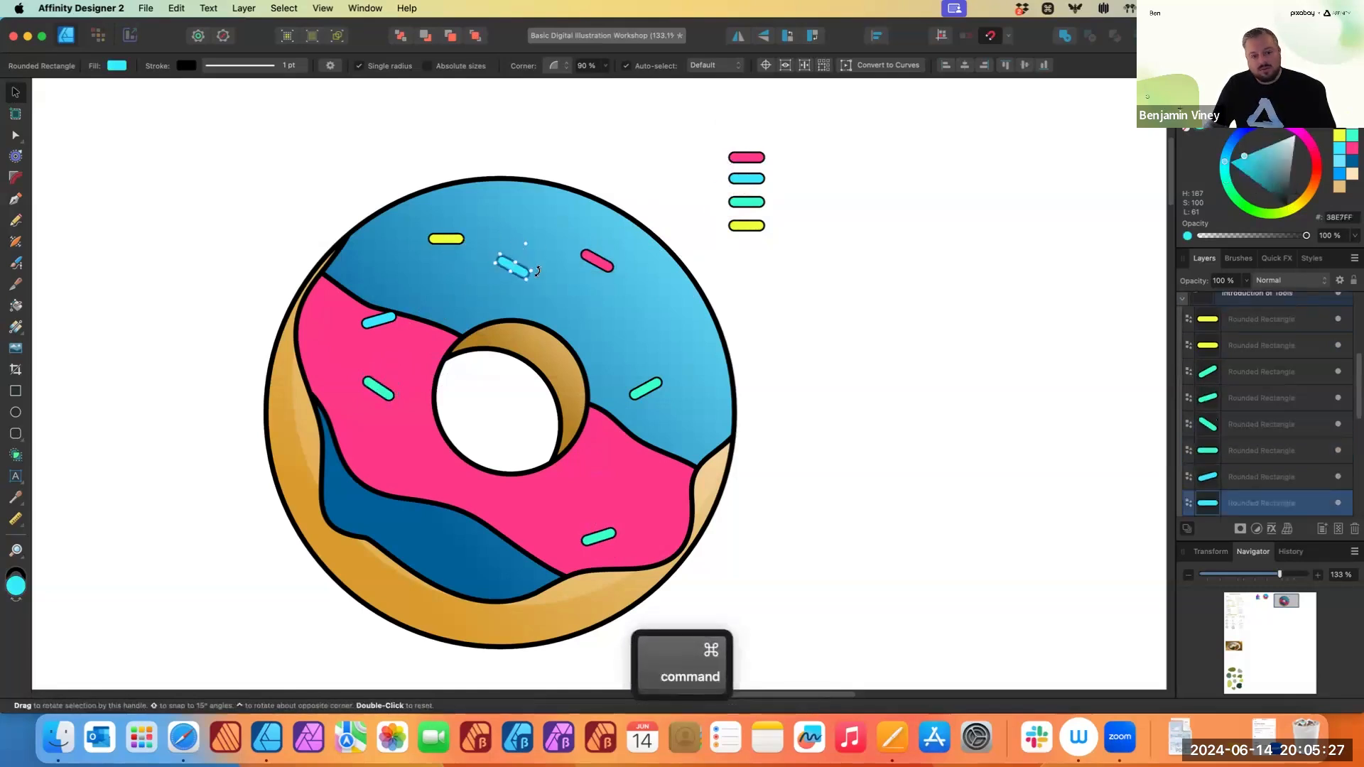
{"action": "left_click_drag", "start_coordinate": [750, 202], "coordinate": [451, 528]}
{"action": "left_click_drag", "start_coordinate": [746, 157], "coordinate": [358, 493]}
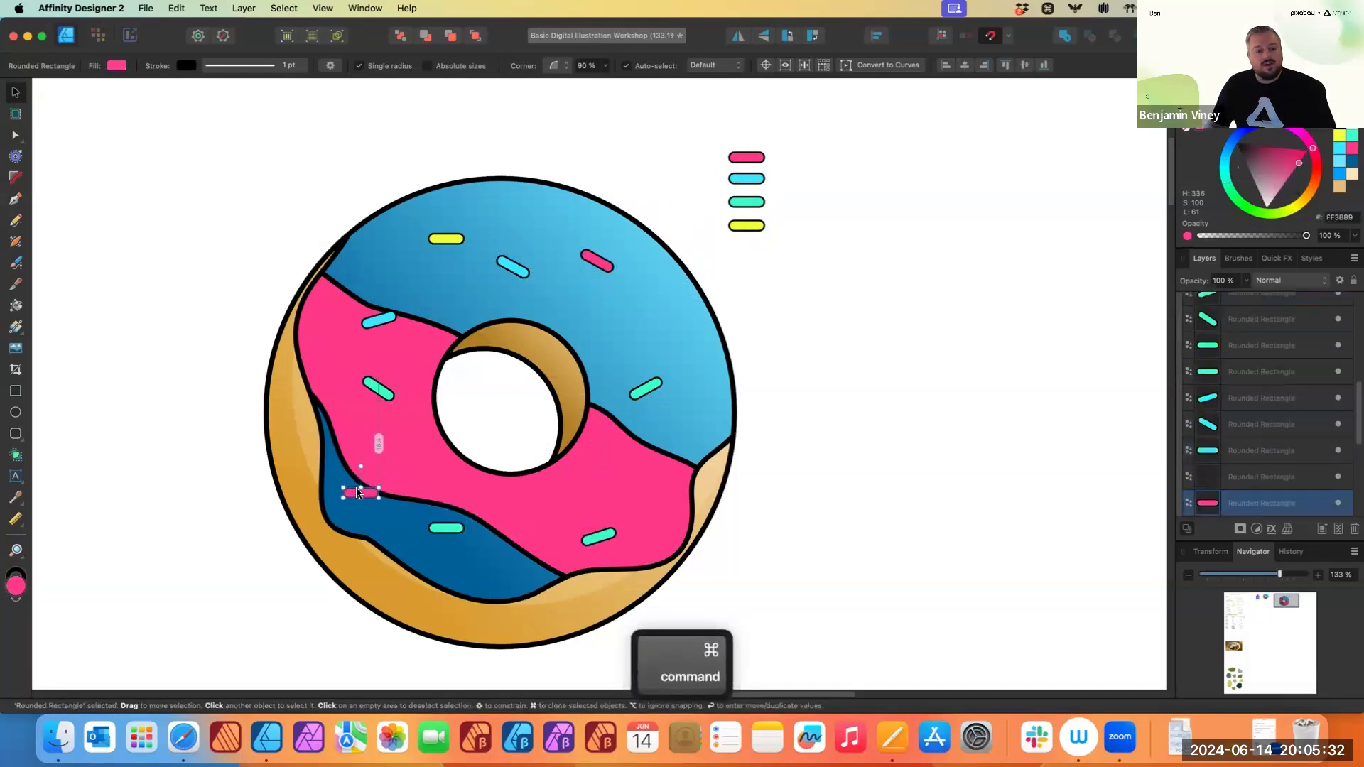
{"action": "left_click", "coordinate": [746, 201]}
{"action": "left_click_drag", "start_coordinate": [638, 331], "coordinate": [599, 315]}
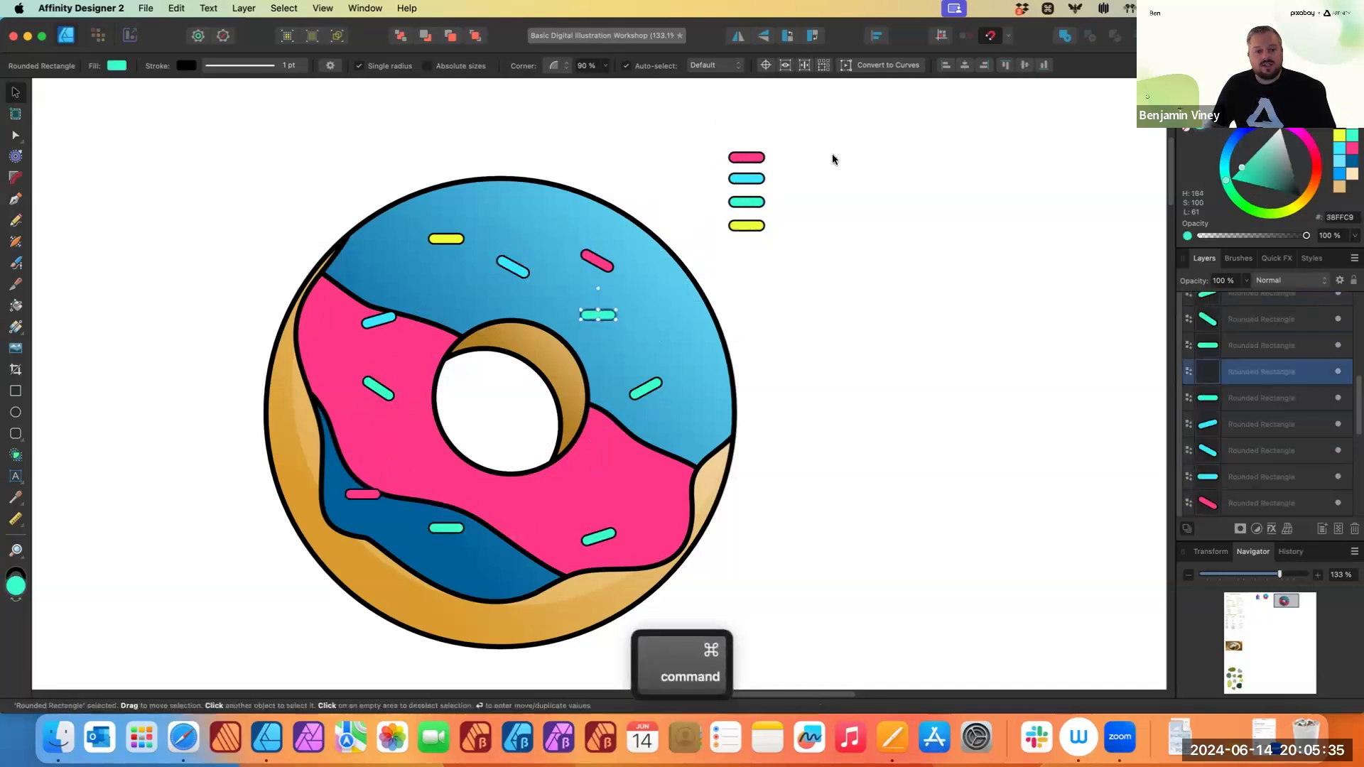
{"action": "left_click_drag", "start_coordinate": [755, 163], "coordinate": [649, 469]}
{"action": "left_click_drag", "start_coordinate": [745, 179], "coordinate": [561, 543]}
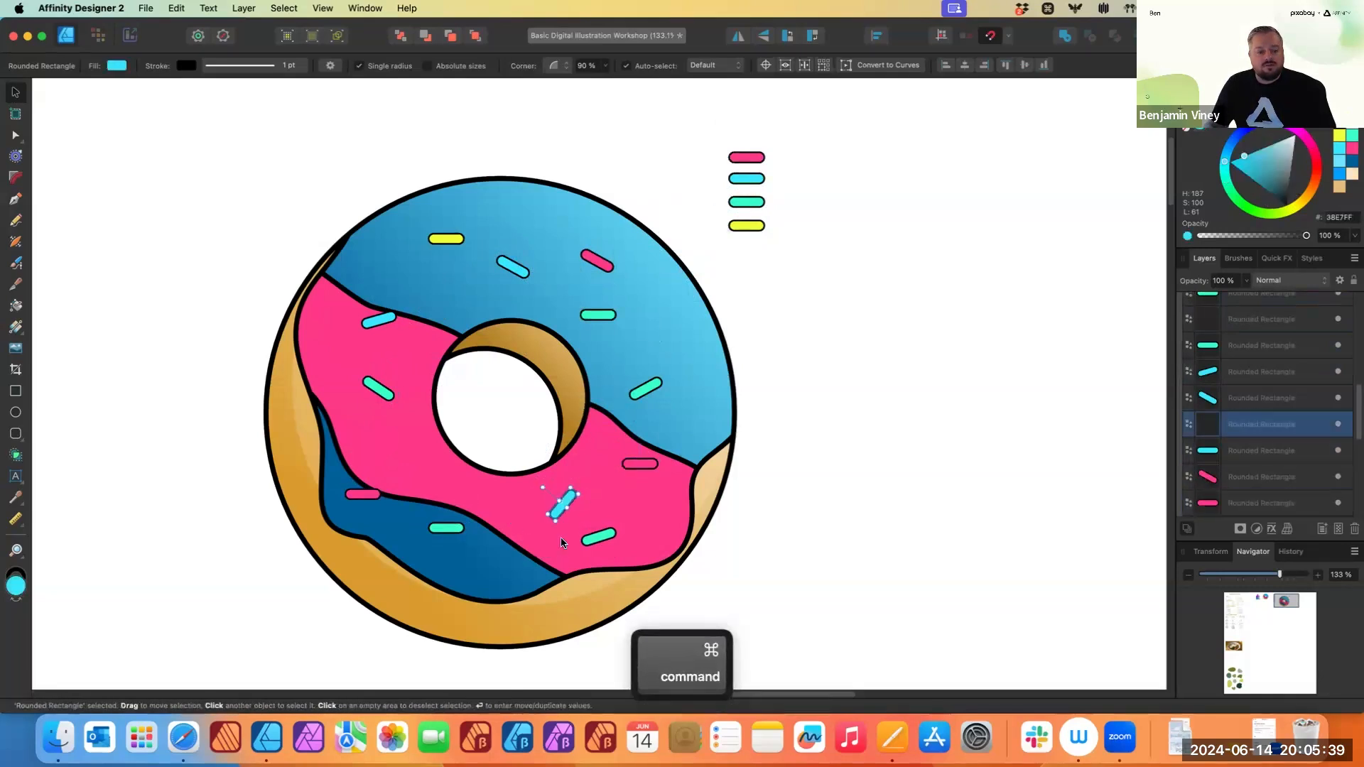
{"action": "left_click_drag", "start_coordinate": [744, 203], "coordinate": [434, 332]}
- Delete the four original sprinkles beside the donut
{"action": "key", "text": "super+minus"}
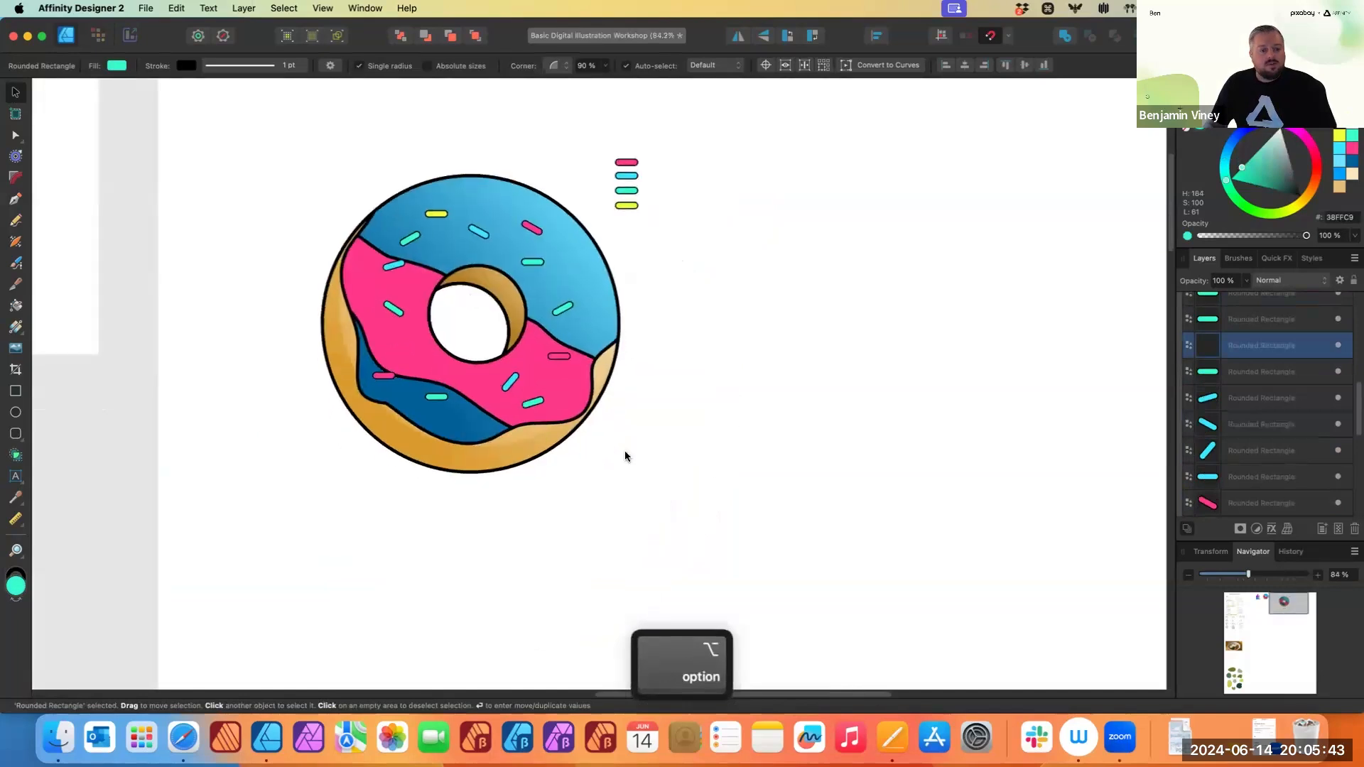
{"action": "left_click_drag", "start_coordinate": [612, 139], "coordinate": [657, 248]}
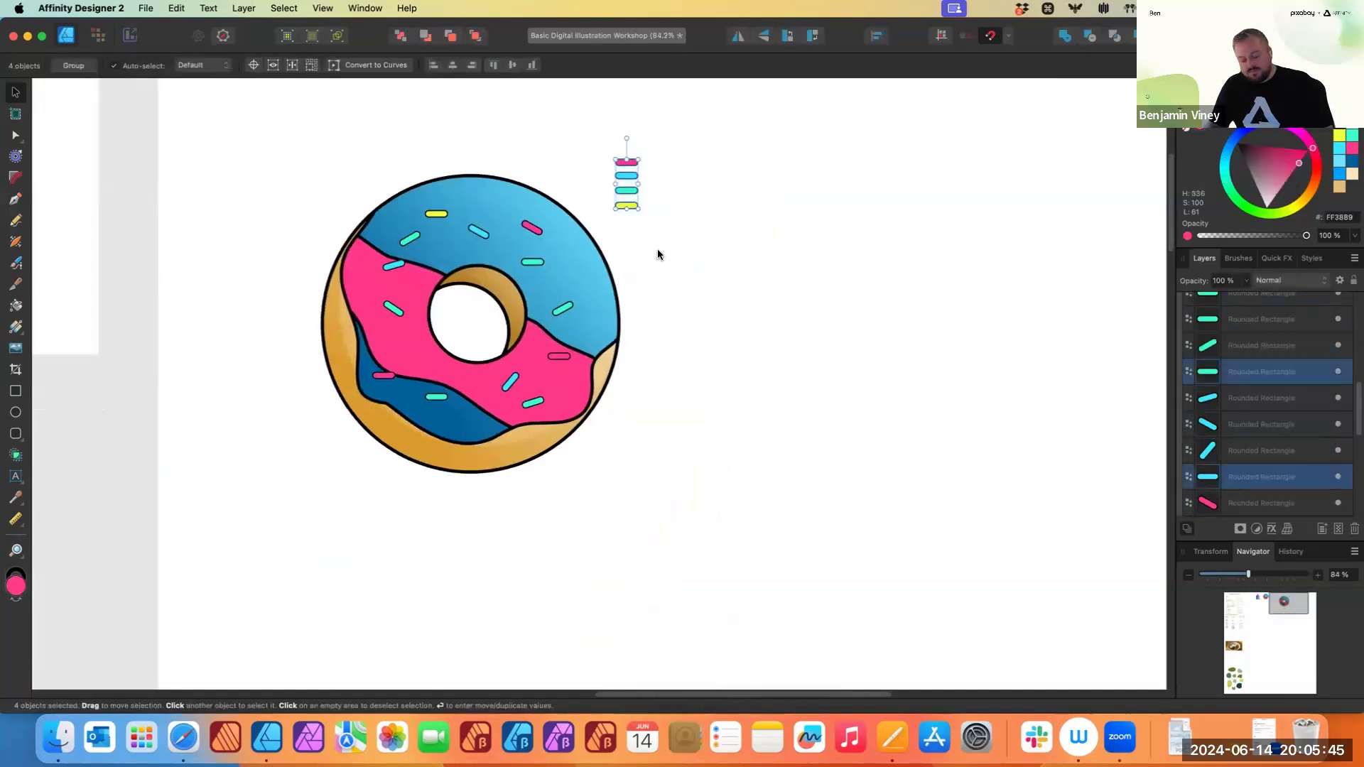
{"action": "key", "text": "Delete"}
- Pan and zoom around the canvas to view the sprinkled donut
{"action": "scroll", "coordinate": [753, 400], "scroll_direction": "up", "scroll_amount": 3}
{"action": "scroll", "coordinate": [787, 343], "scroll_direction": "down", "scroll_amount": 1}
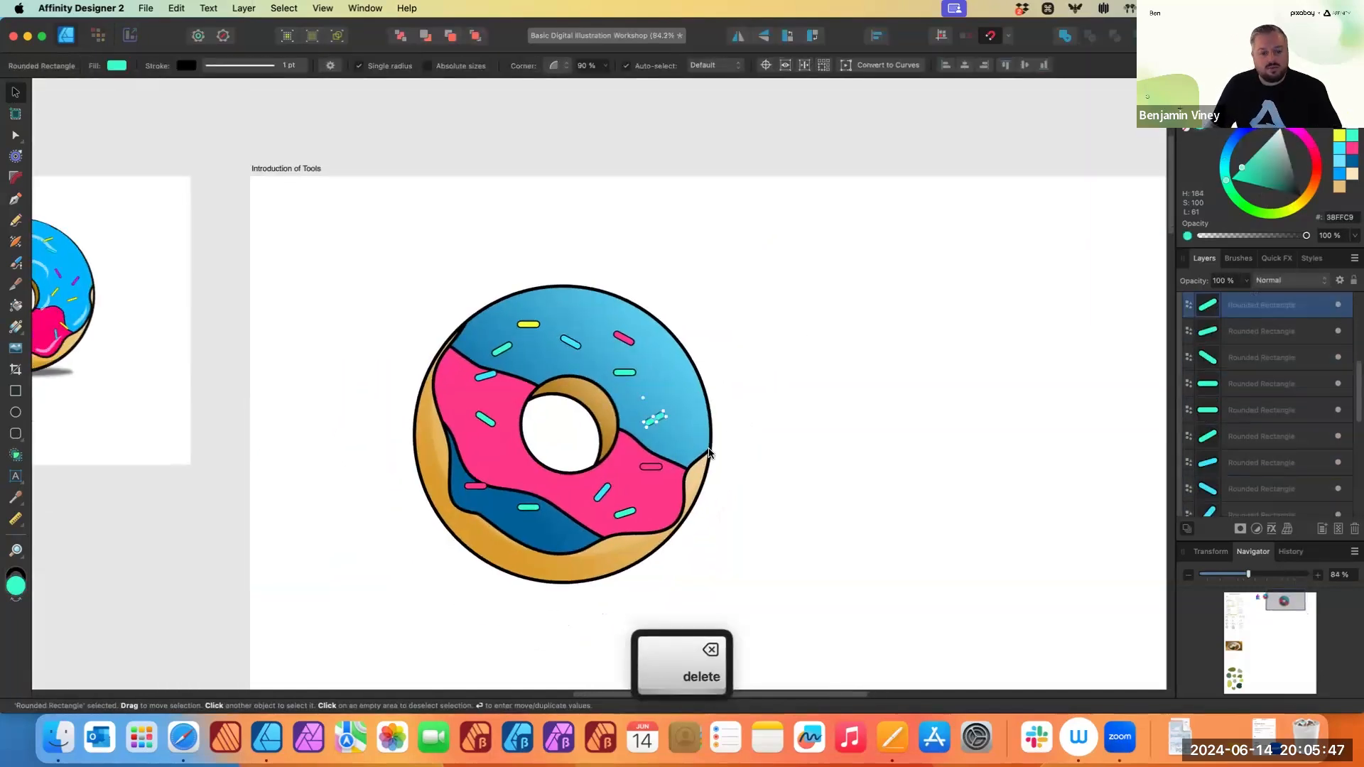
{"action": "left_click", "coordinate": [787, 342]}
{"action": "scroll", "coordinate": [582, 455], "scroll_direction": "up", "scroll_amount": 2}
{"action": "scroll", "coordinate": [577, 461], "scroll_direction": "right", "scroll_amount": 1}
{"action": "scroll", "coordinate": [574, 462], "scroll_direction": "up", "scroll_amount": 4}
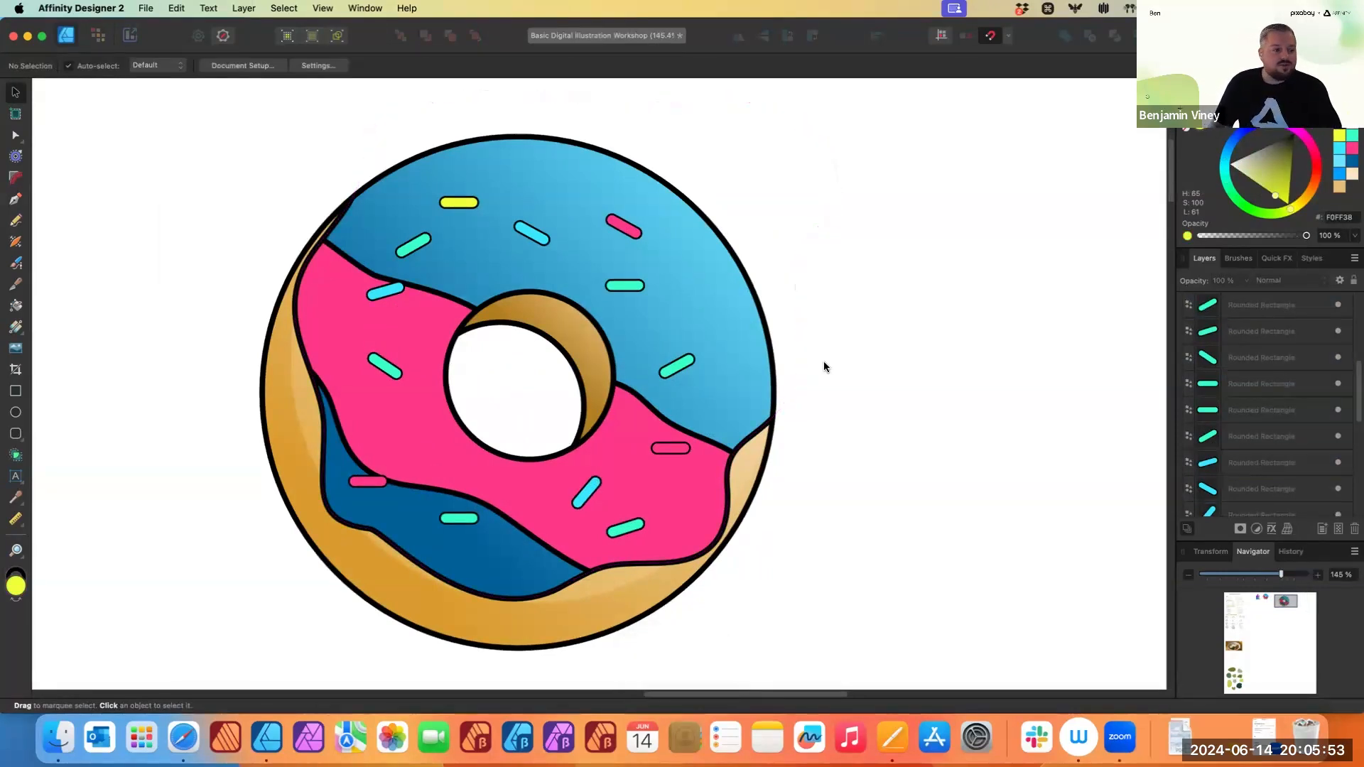
{"action": "scroll", "coordinate": [810, 377], "scroll_direction": "up", "scroll_amount": 1}
{"action": "scroll", "coordinate": [810, 376], "scroll_direction": "right", "scroll_amount": 1}
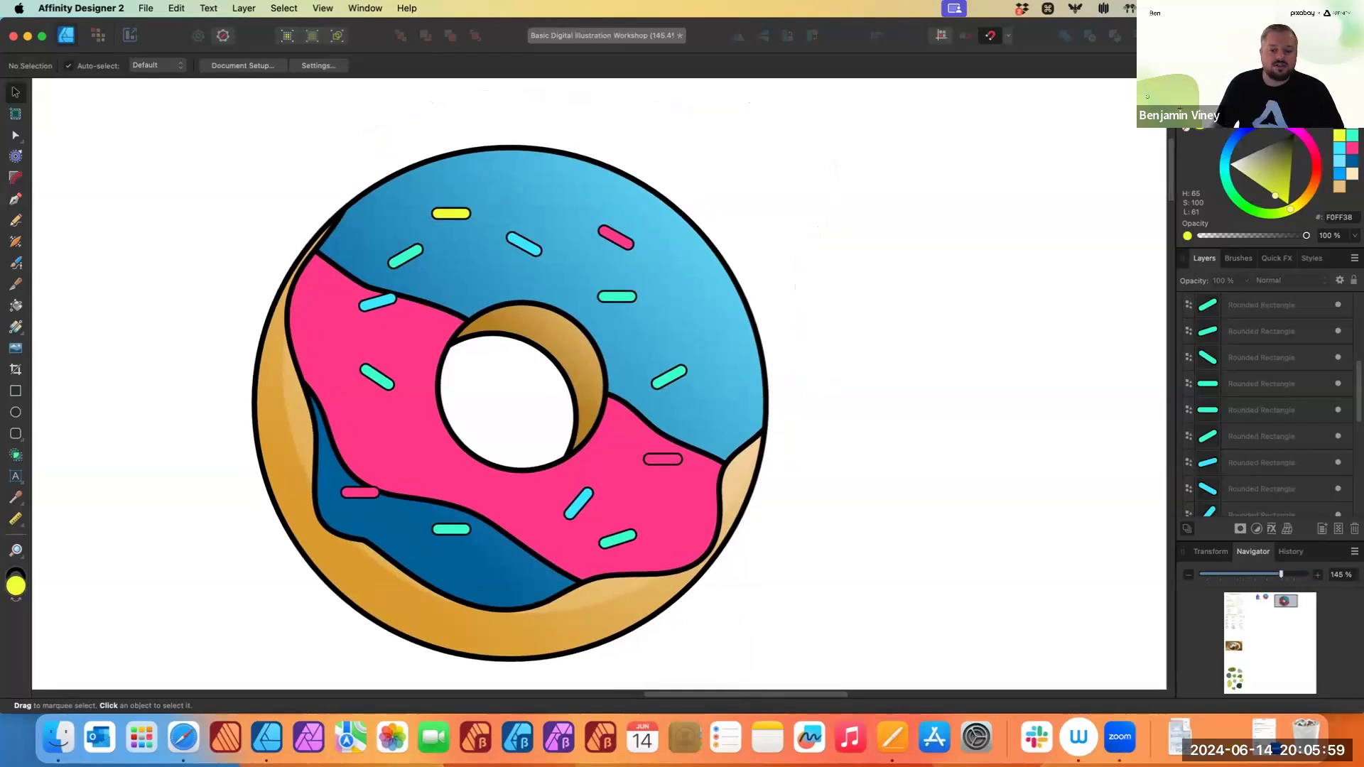
{"action": "scroll", "coordinate": [1283, 432], "scroll_direction": "up", "scroll_amount": 5}
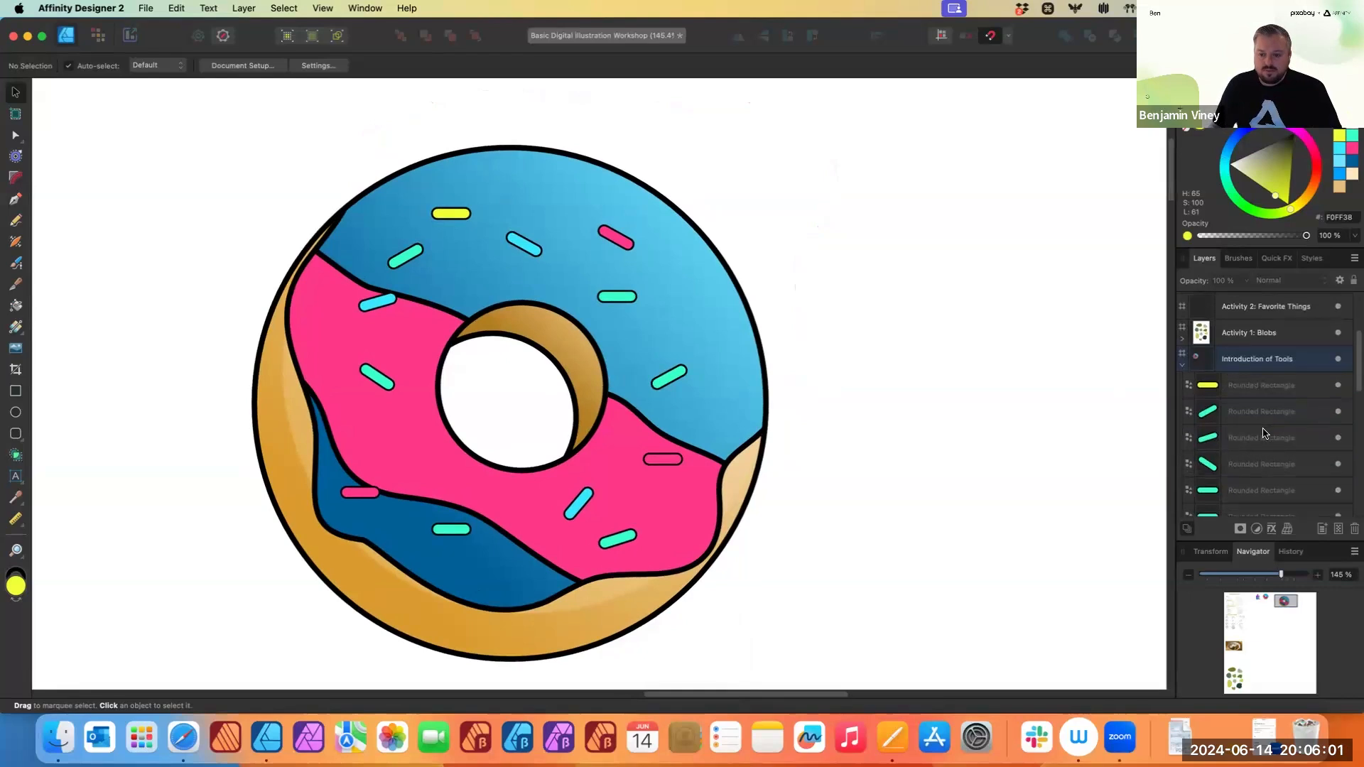
{"action": "scroll", "coordinate": [1266, 428], "scroll_direction": "up", "scroll_amount": 1}
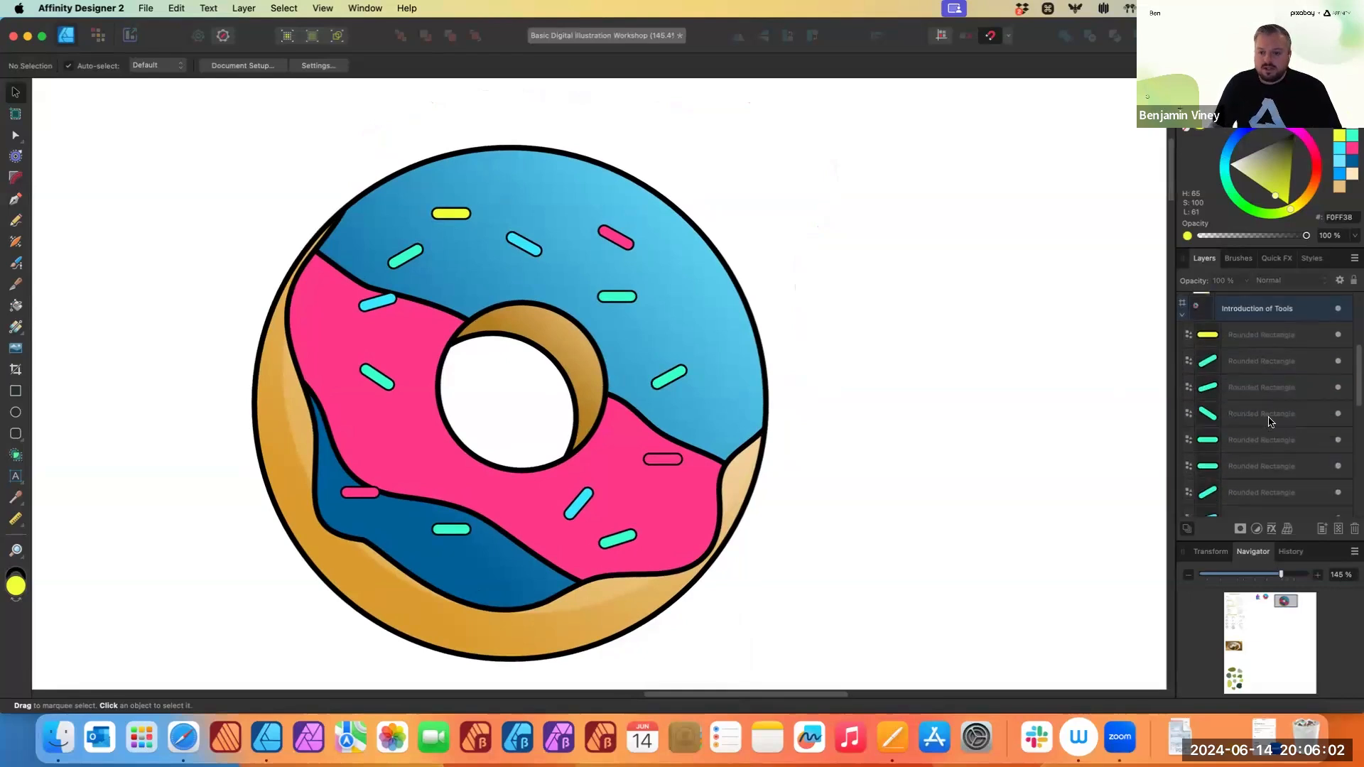
- Select all the sprinkle layers and group them together
{"action": "left_click", "coordinate": [1254, 340]}
{"action": "scroll", "coordinate": [1254, 366], "scroll_direction": "down", "scroll_amount": 5}
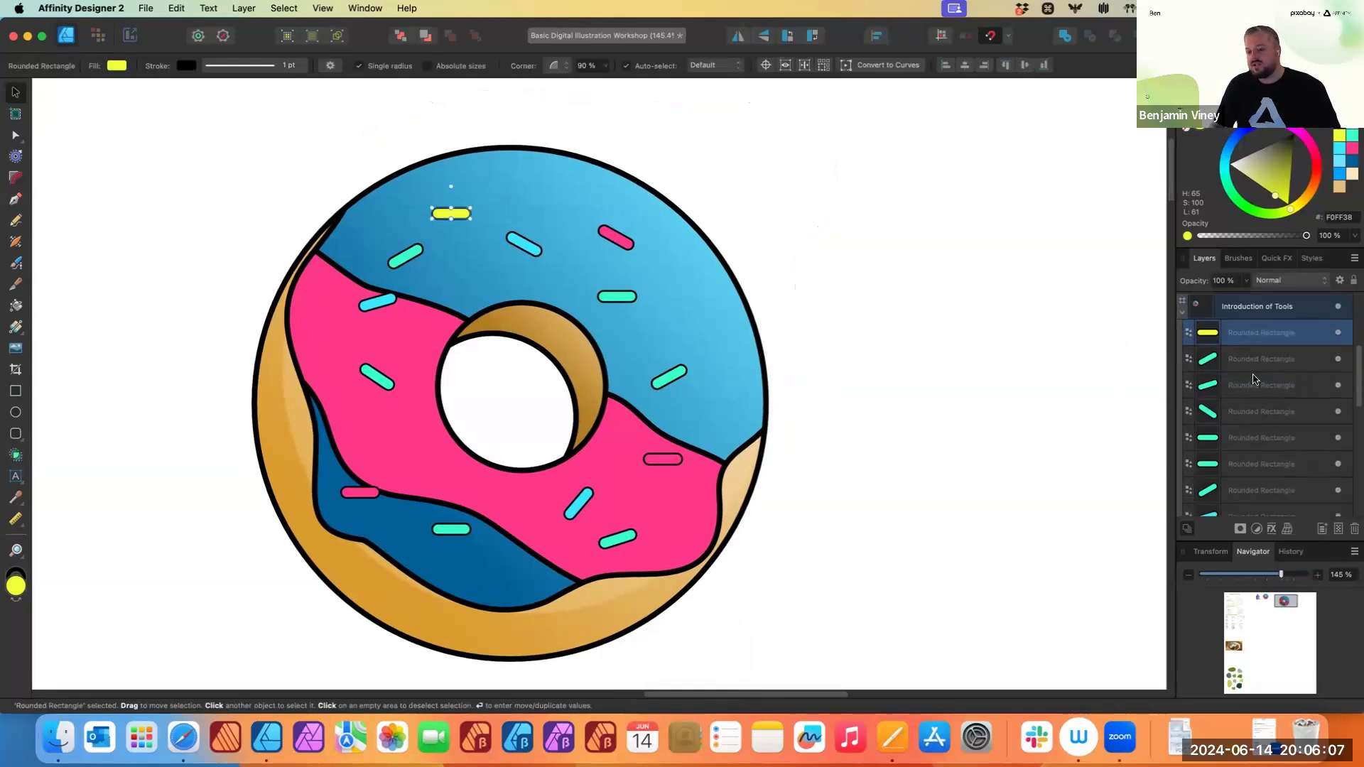
{"action": "scroll", "coordinate": [1253, 377], "scroll_direction": "up", "scroll_amount": 5}
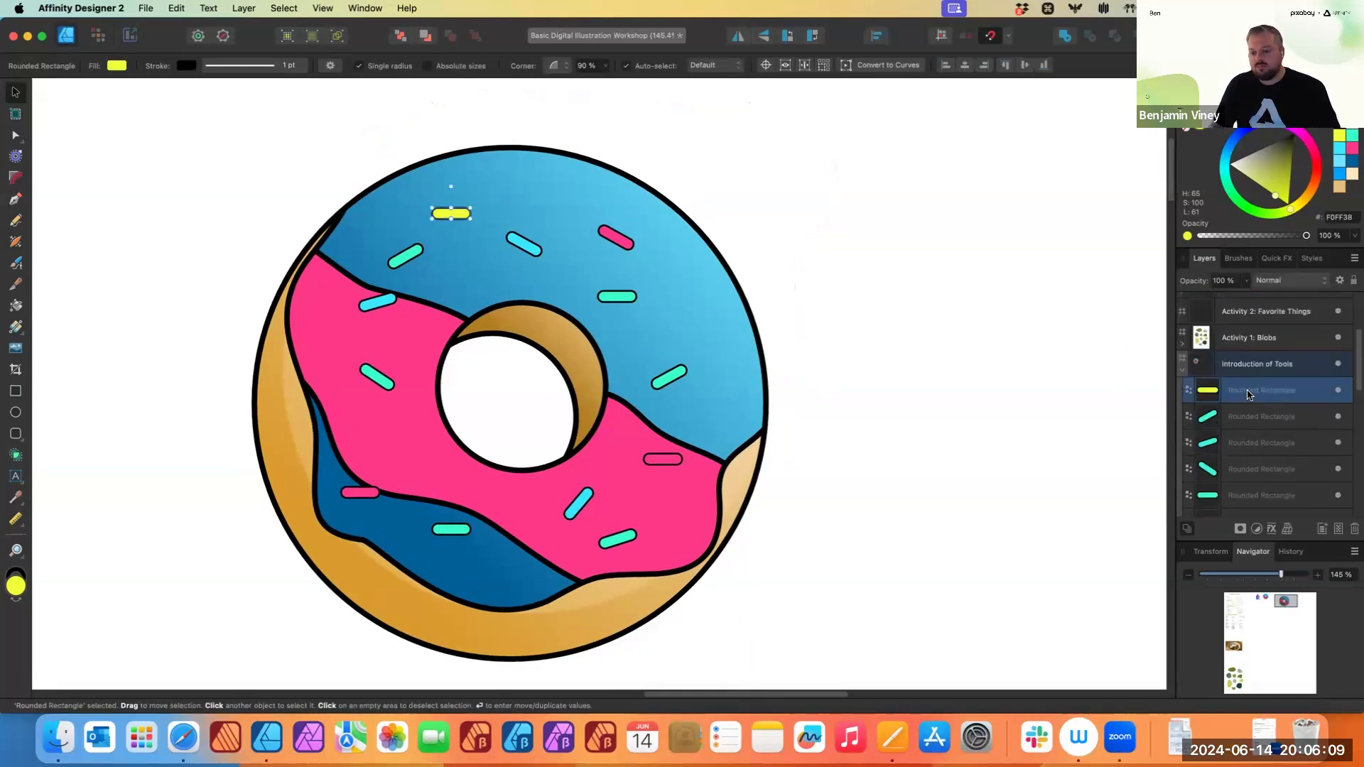
{"action": "scroll", "coordinate": [1250, 395], "scroll_direction": "down", "scroll_amount": 5}
{"action": "scroll", "coordinate": [1250, 398], "scroll_direction": "down", "scroll_amount": 3}
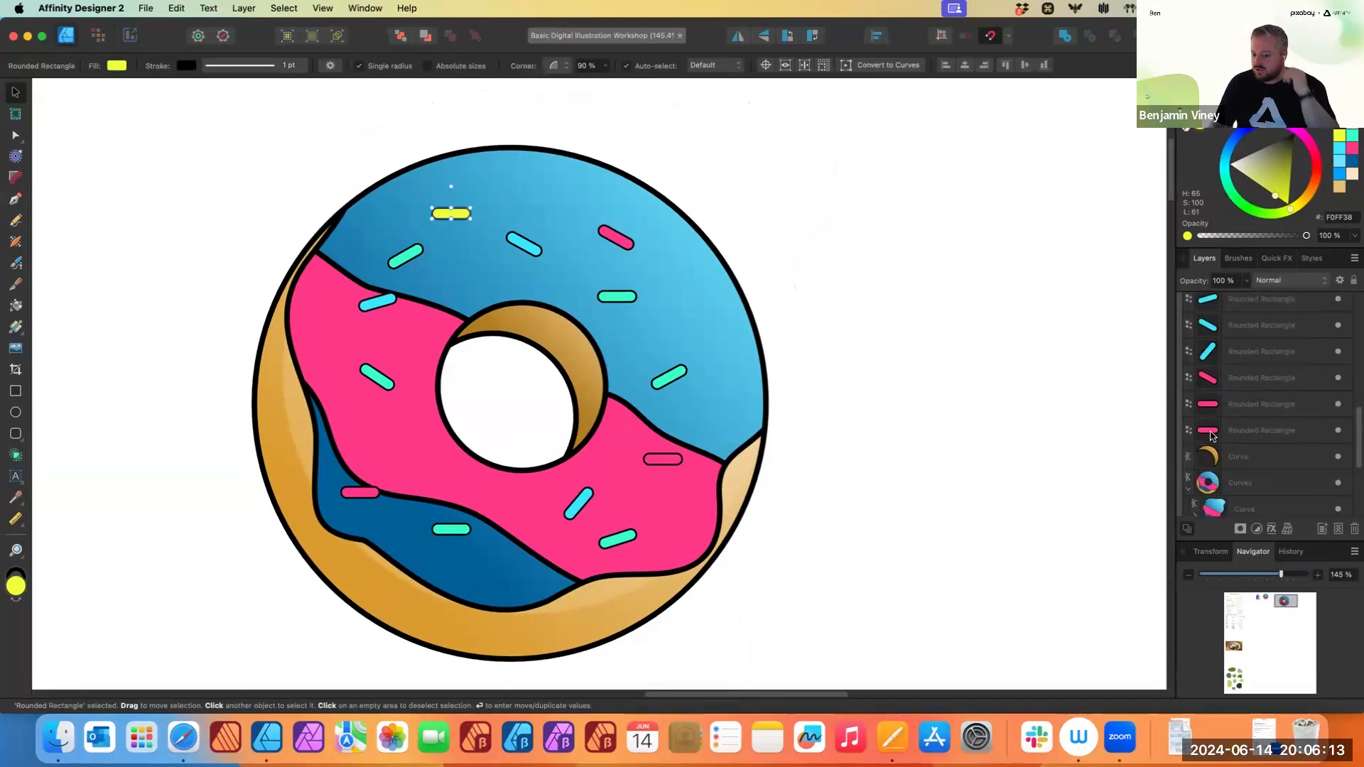
{"action": "key", "text": "shift"}
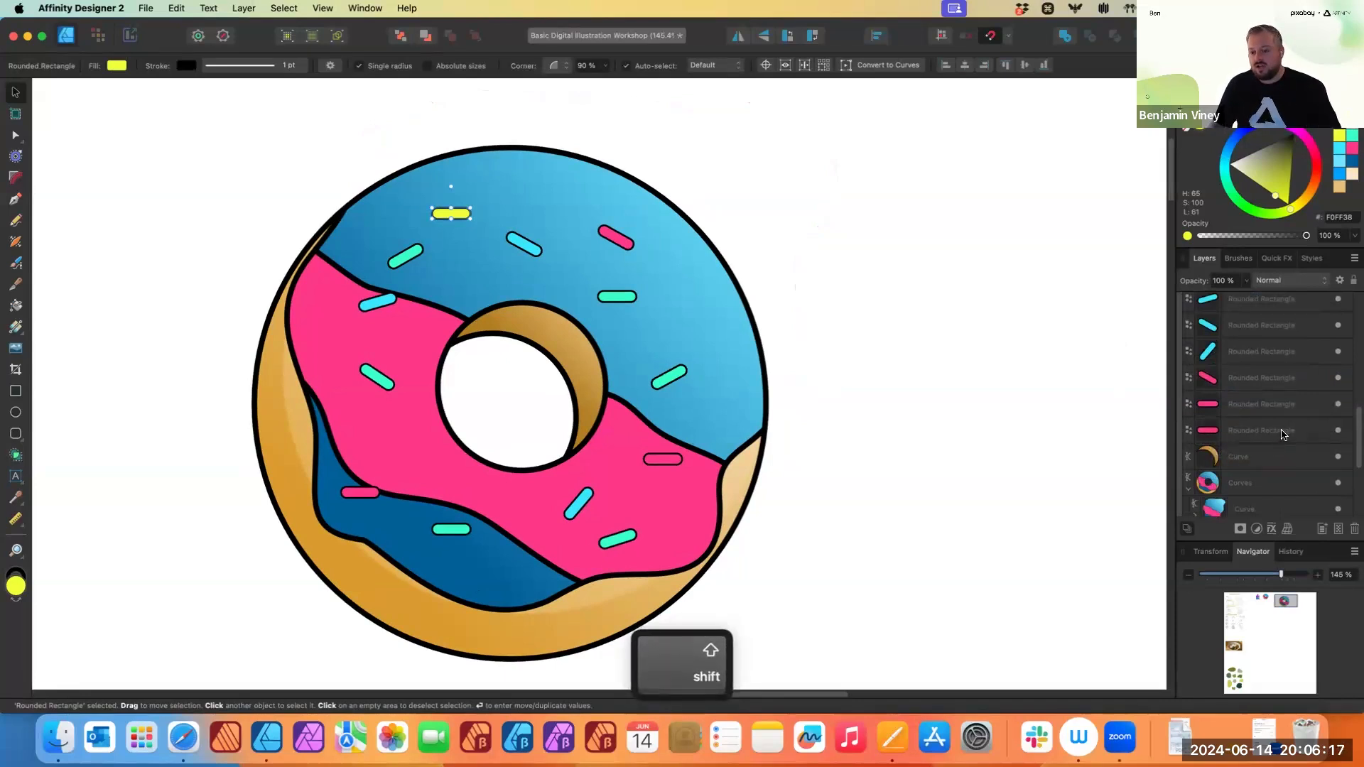
{"action": "left_click", "coordinate": [1277, 433], "text": "shift"}
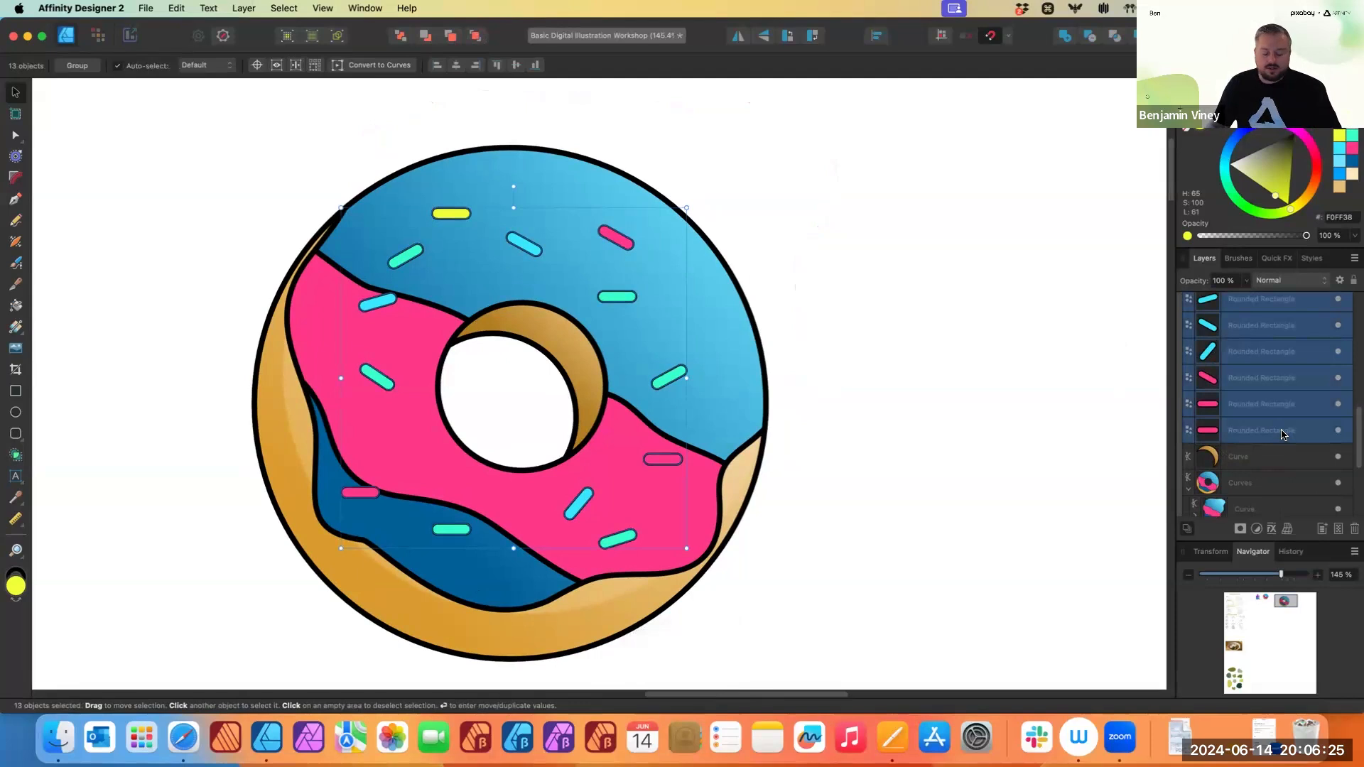
{"action": "right_click", "coordinate": [1282, 435]}
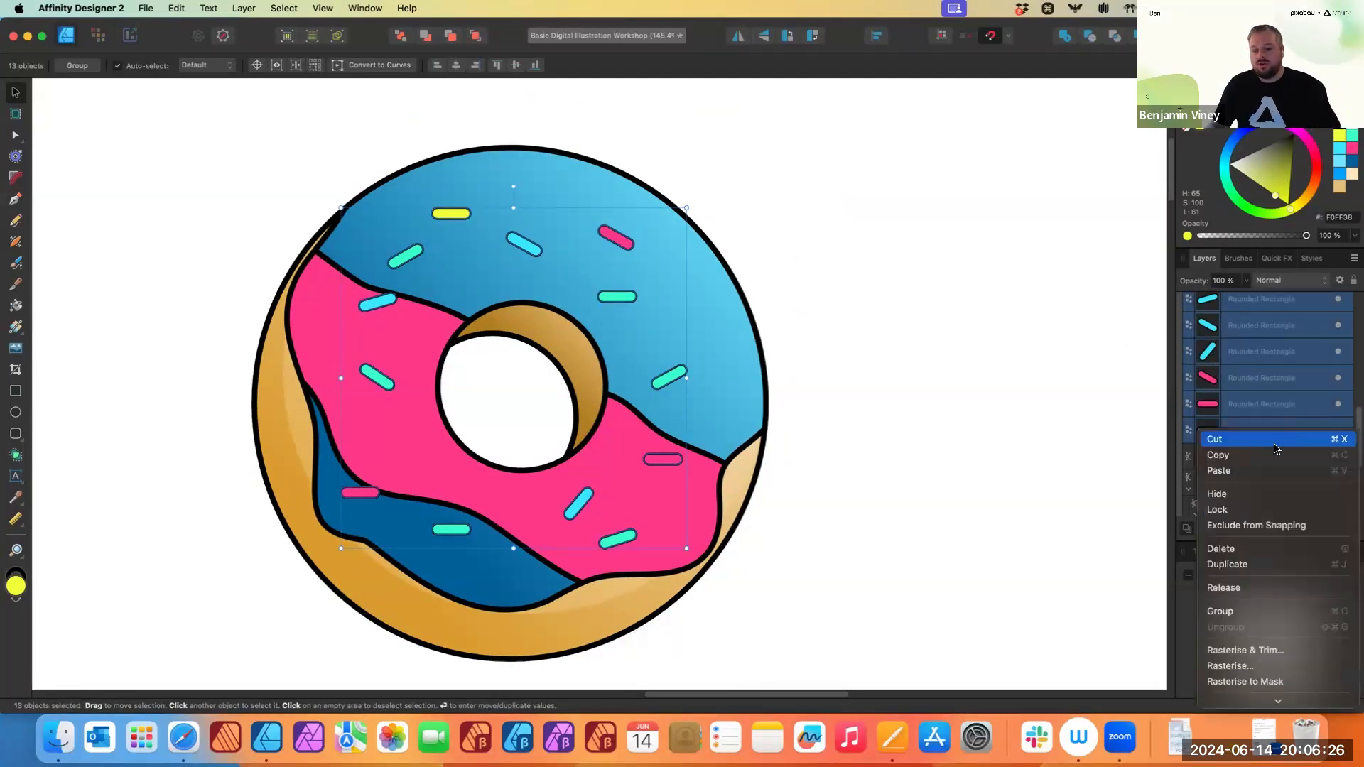
{"action": "left_click", "coordinate": [1254, 612]}
{"action": "left_click", "coordinate": [1074, 479]}
{"action": "left_click_drag", "start_coordinate": [671, 378], "coordinate": [700, 345]}
{"action": "key", "text": "super+z"}
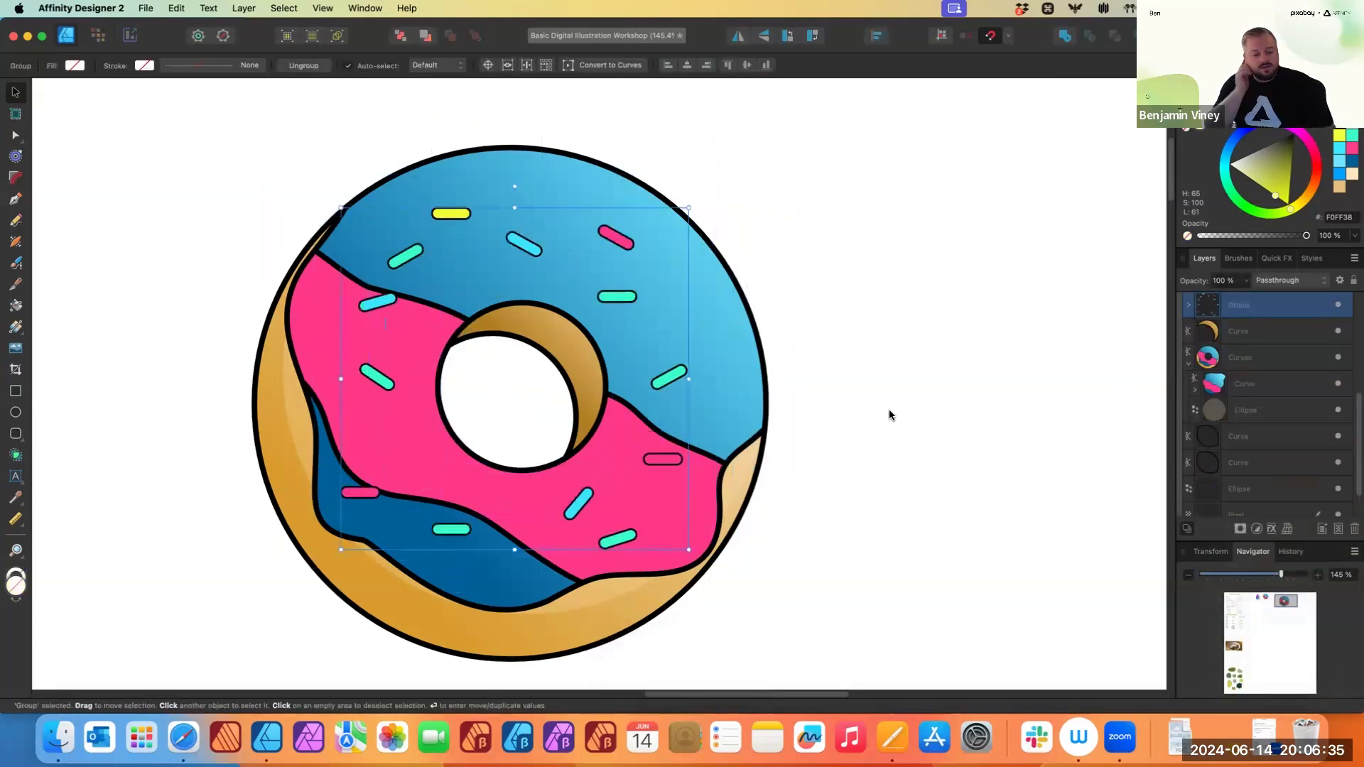
- Pan and zoom around the canvas to compare the finished donut with the reference illustration
{"action": "left_click", "coordinate": [889, 412]}
{"action": "scroll", "coordinate": [862, 418], "scroll_direction": "down", "scroll_amount": 1}
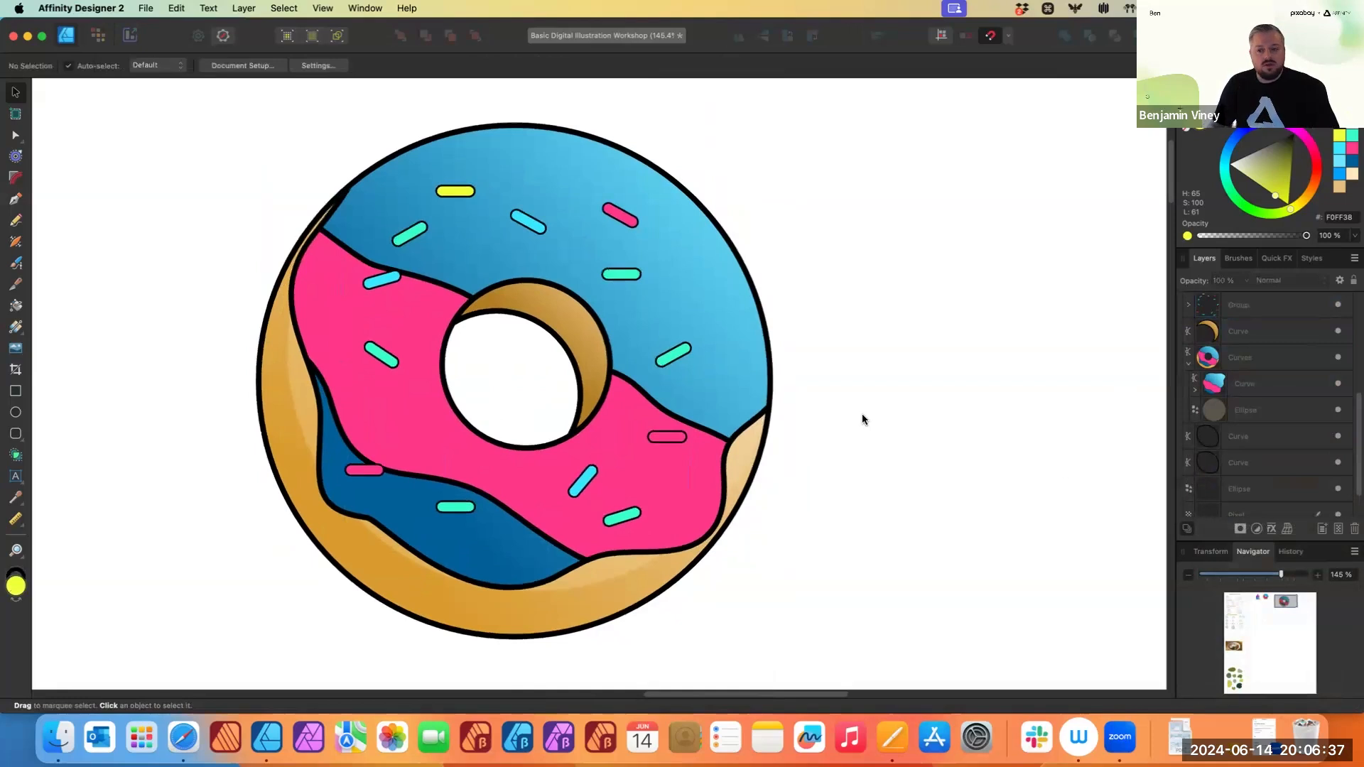
{"action": "left_click", "coordinate": [1279, 360]}
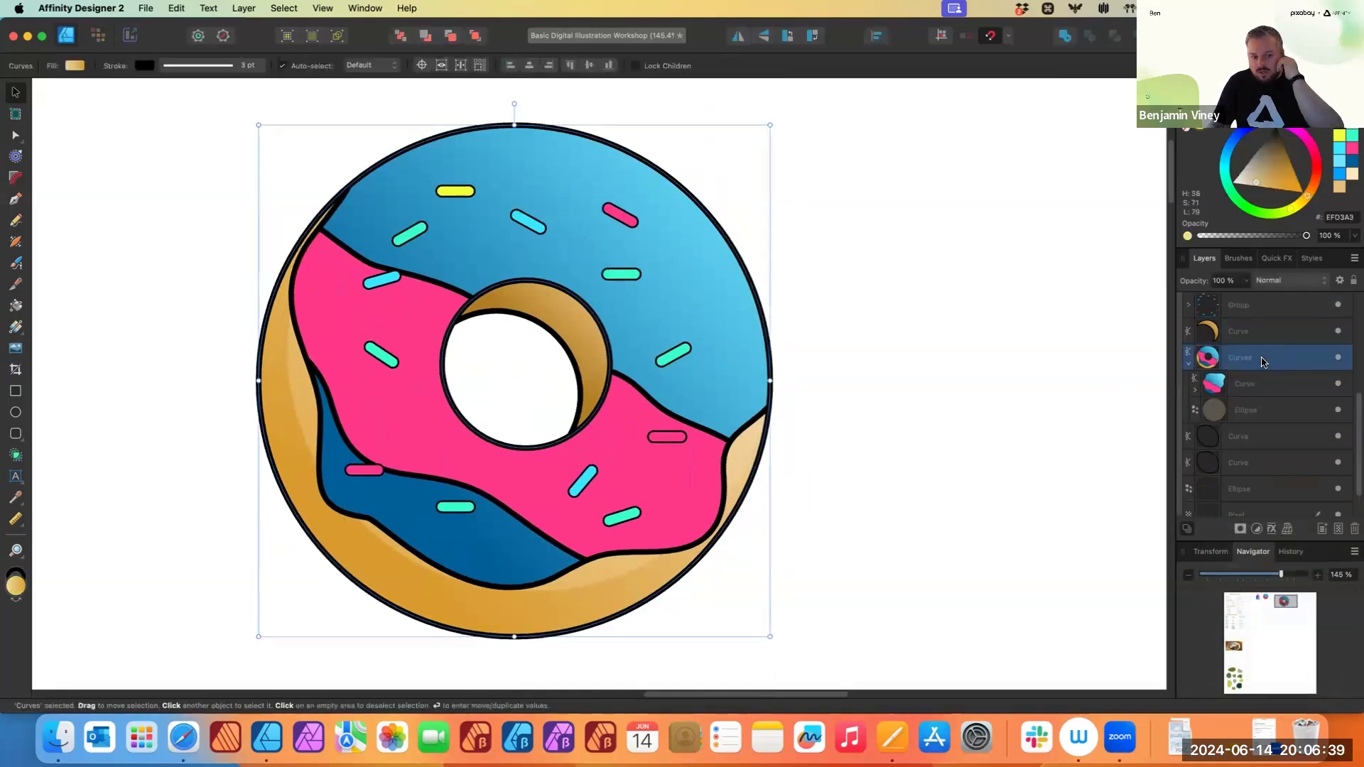
{"action": "scroll", "coordinate": [915, 503], "scroll_direction": "down", "scroll_amount": 1}
{"action": "scroll", "coordinate": [914, 462], "scroll_direction": "down", "scroll_amount": 3}
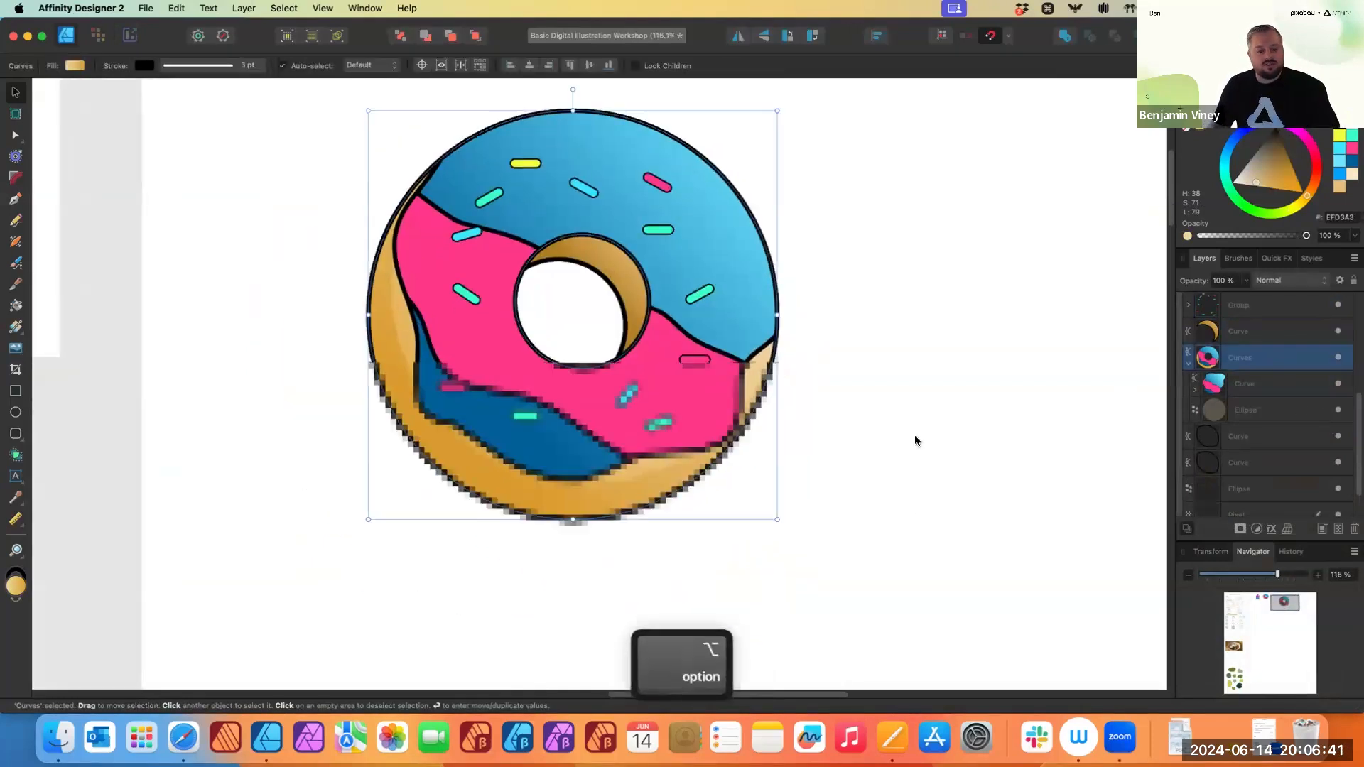
{"action": "left_click", "coordinate": [914, 444]}
{"action": "scroll", "coordinate": [895, 453], "scroll_direction": "right", "scroll_amount": 1}
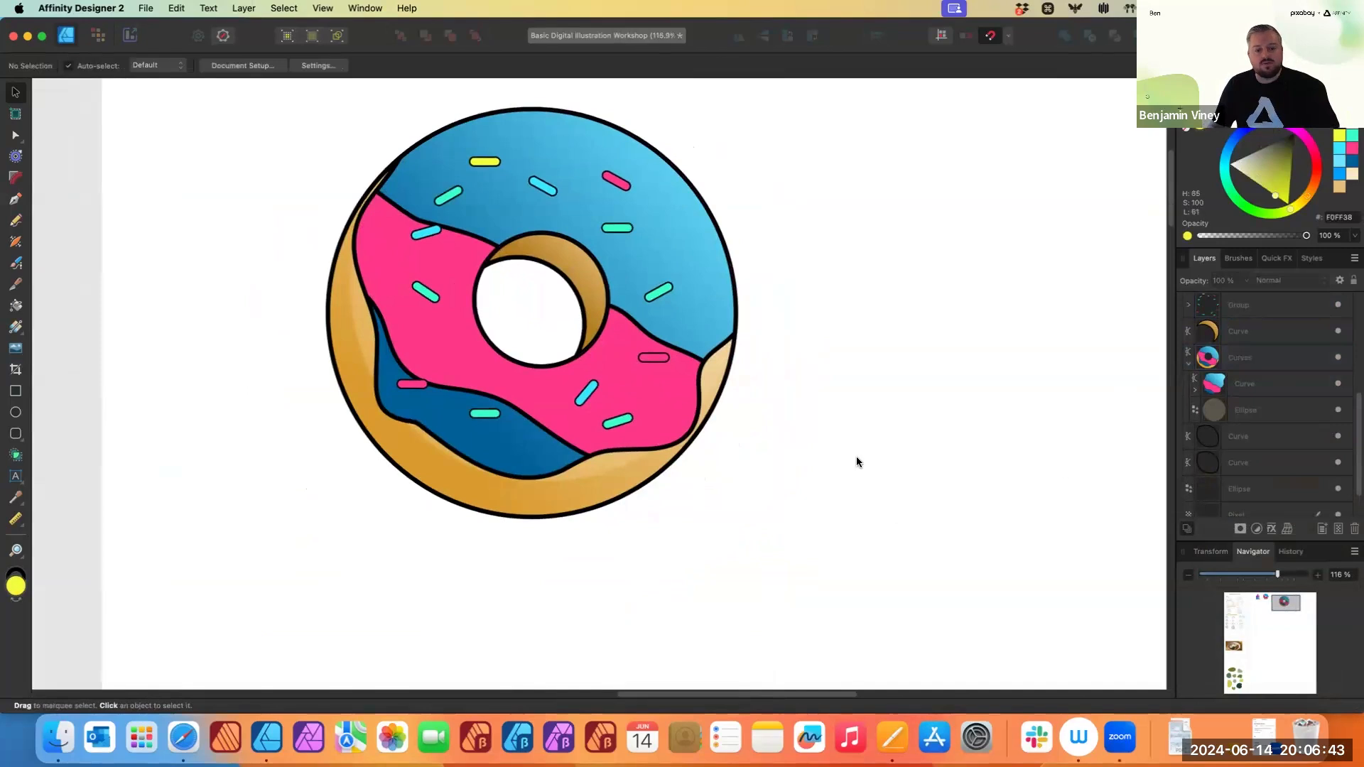
{"action": "scroll", "coordinate": [711, 455], "scroll_direction": "right", "scroll_amount": 1}
{"action": "scroll", "coordinate": [387, 445], "scroll_direction": "left", "scroll_amount": 6}
{"action": "scroll", "coordinate": [468, 457], "scroll_direction": "up", "scroll_amount": 1}
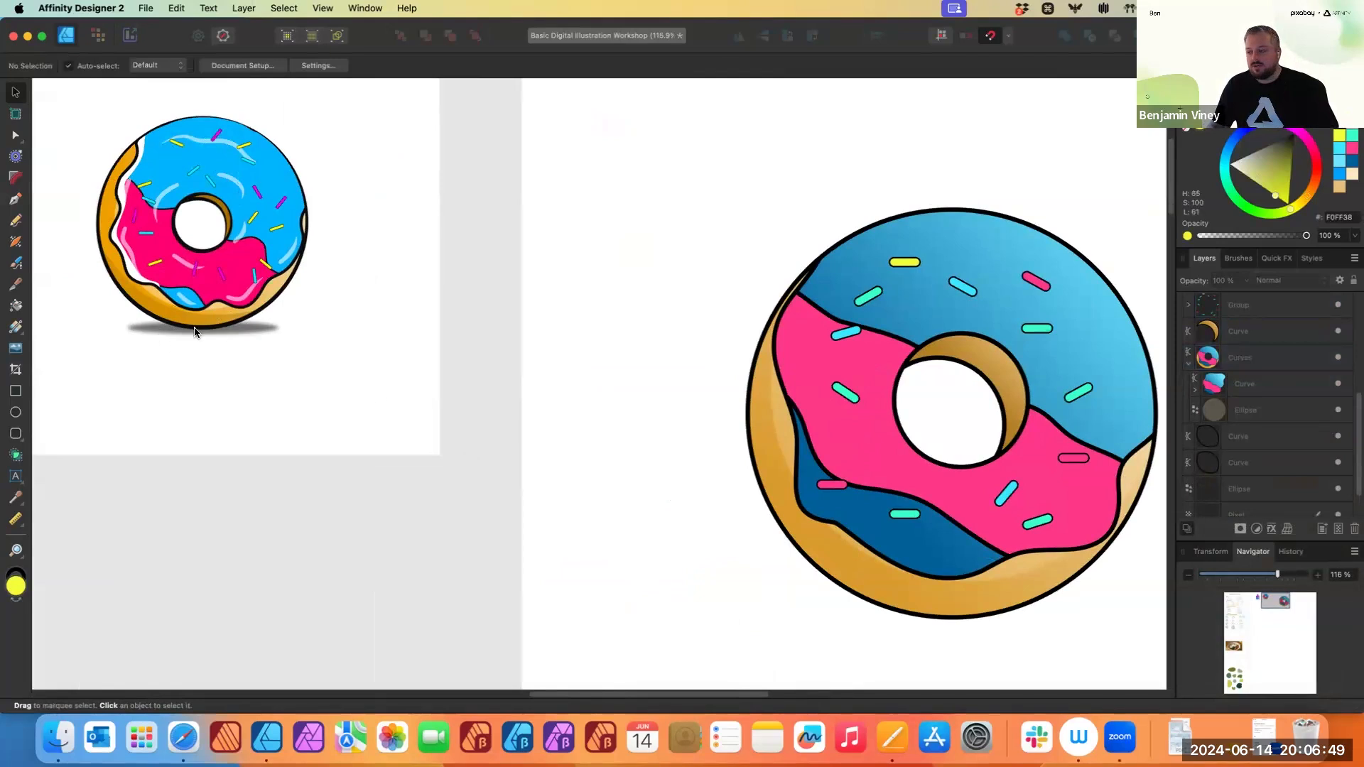
- Draw a wide flat ellipse just below the donut and colour its fill black
{"action": "scroll", "coordinate": [512, 381], "scroll_direction": "right", "scroll_amount": 10}
{"action": "scroll", "coordinate": [512, 381], "scroll_direction": "down", "scroll_amount": 5}
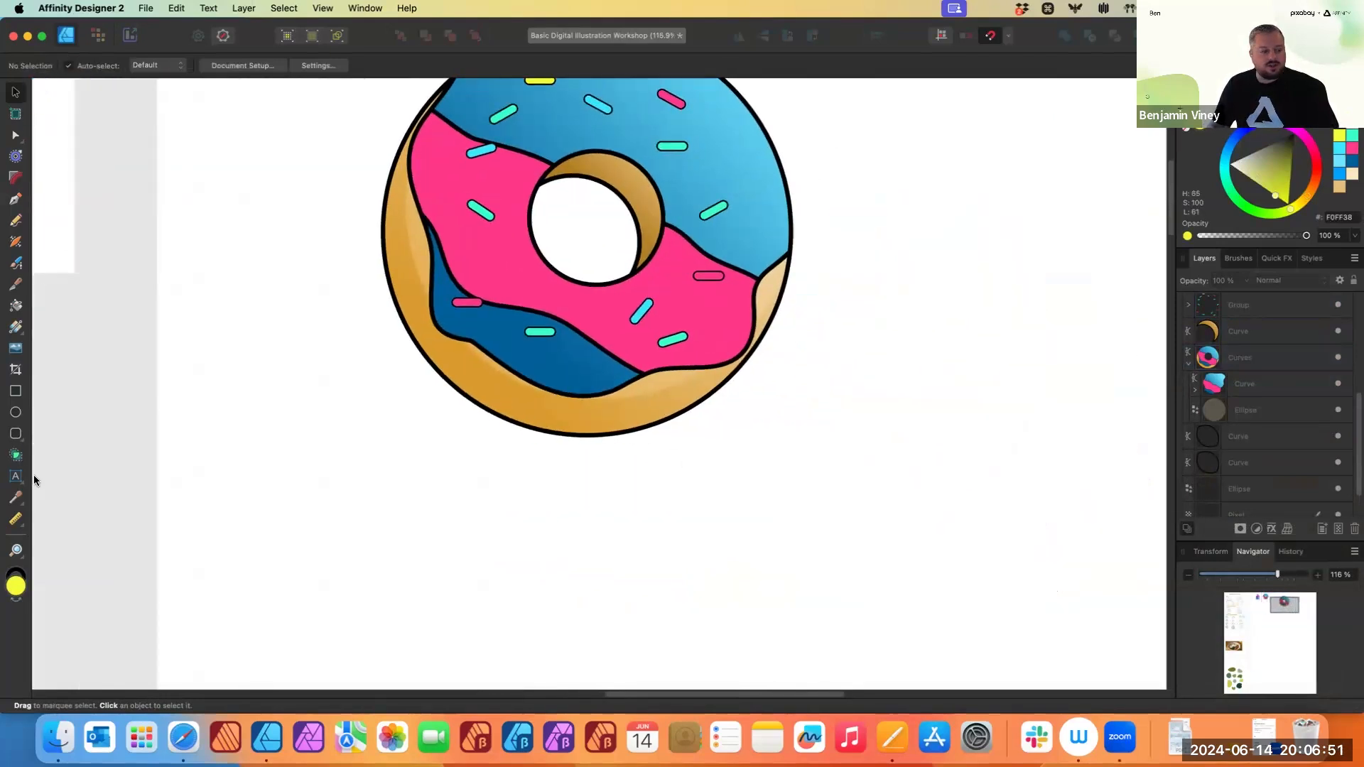
{"action": "left_click", "coordinate": [15, 412]}
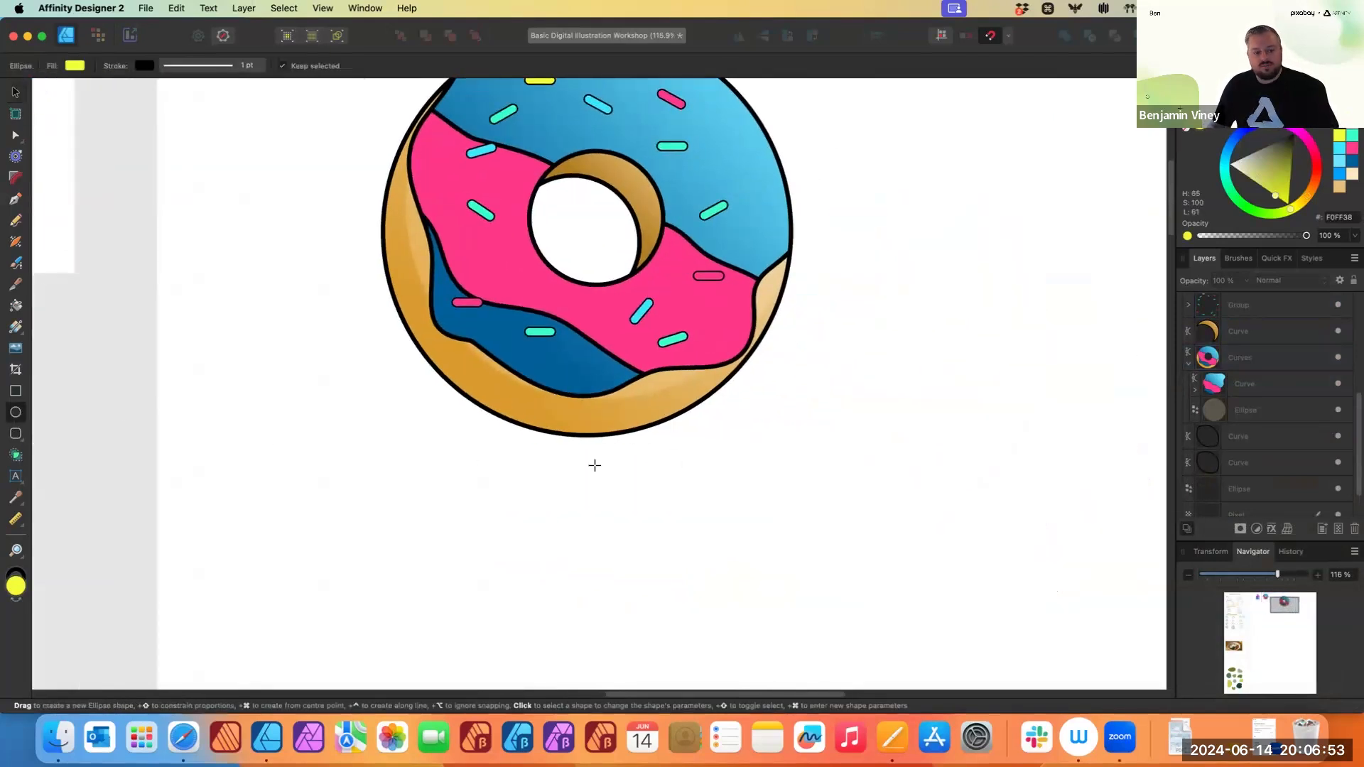
{"action": "left_click_drag", "start_coordinate": [586, 444], "coordinate": [731, 469]}
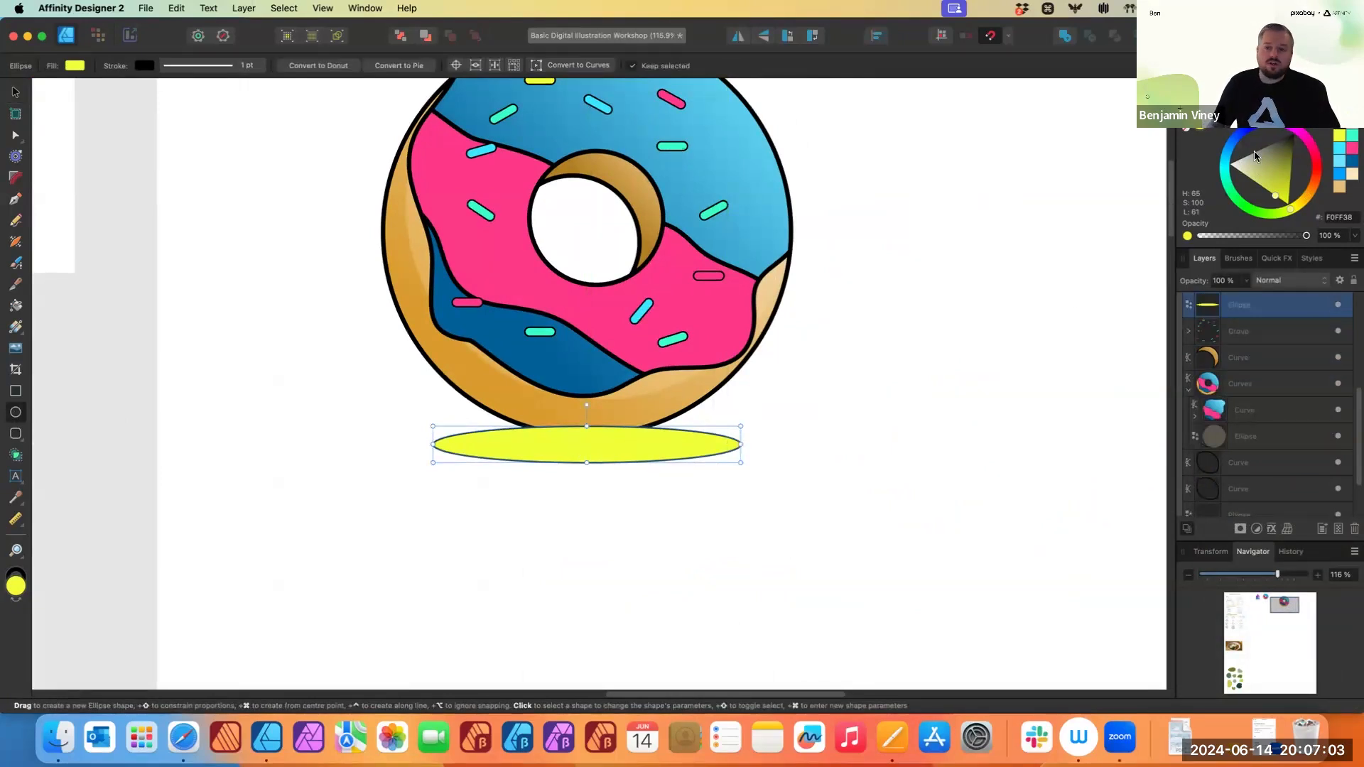
{"action": "left_click_drag", "start_coordinate": [1254, 151], "coordinate": [1293, 132]}
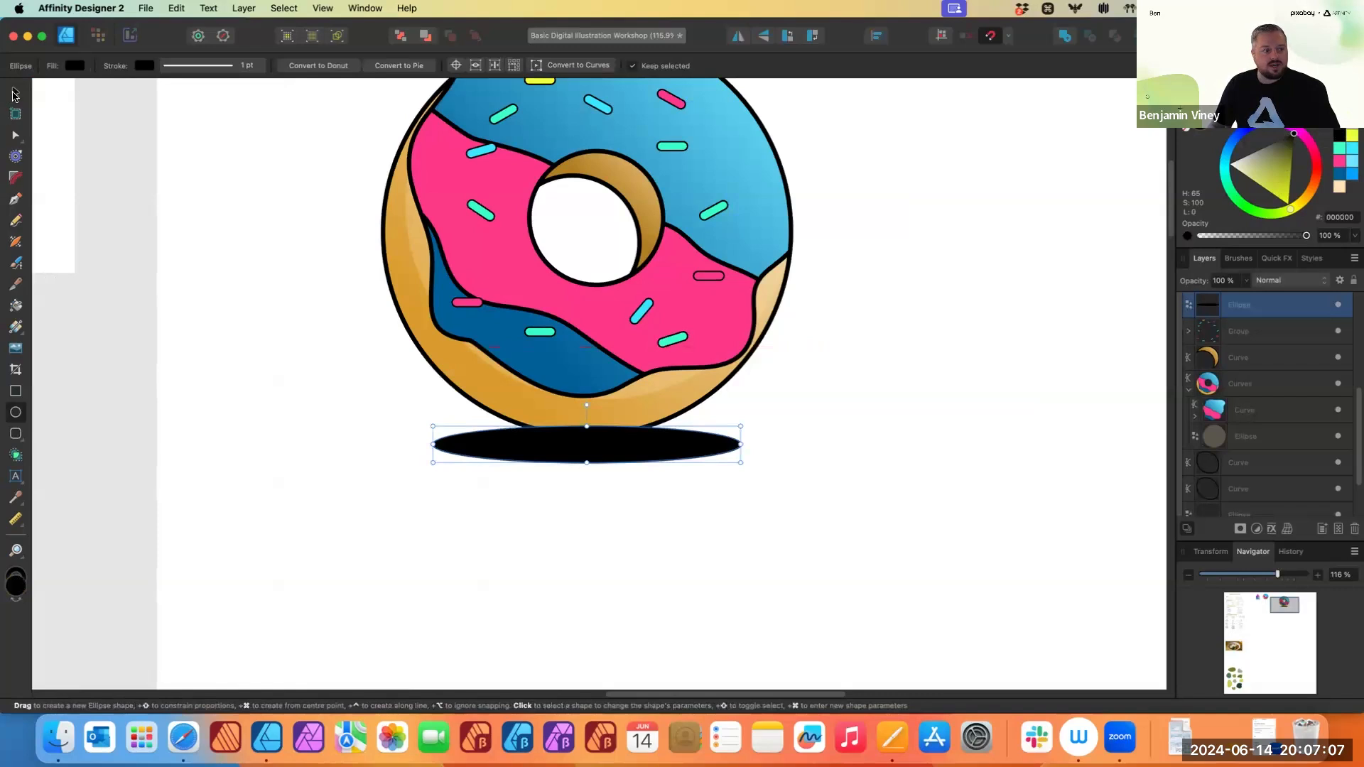
- Send the black ellipse to the back of the layer stack so it sits behind the donut
{"action": "key", "text": "v"}
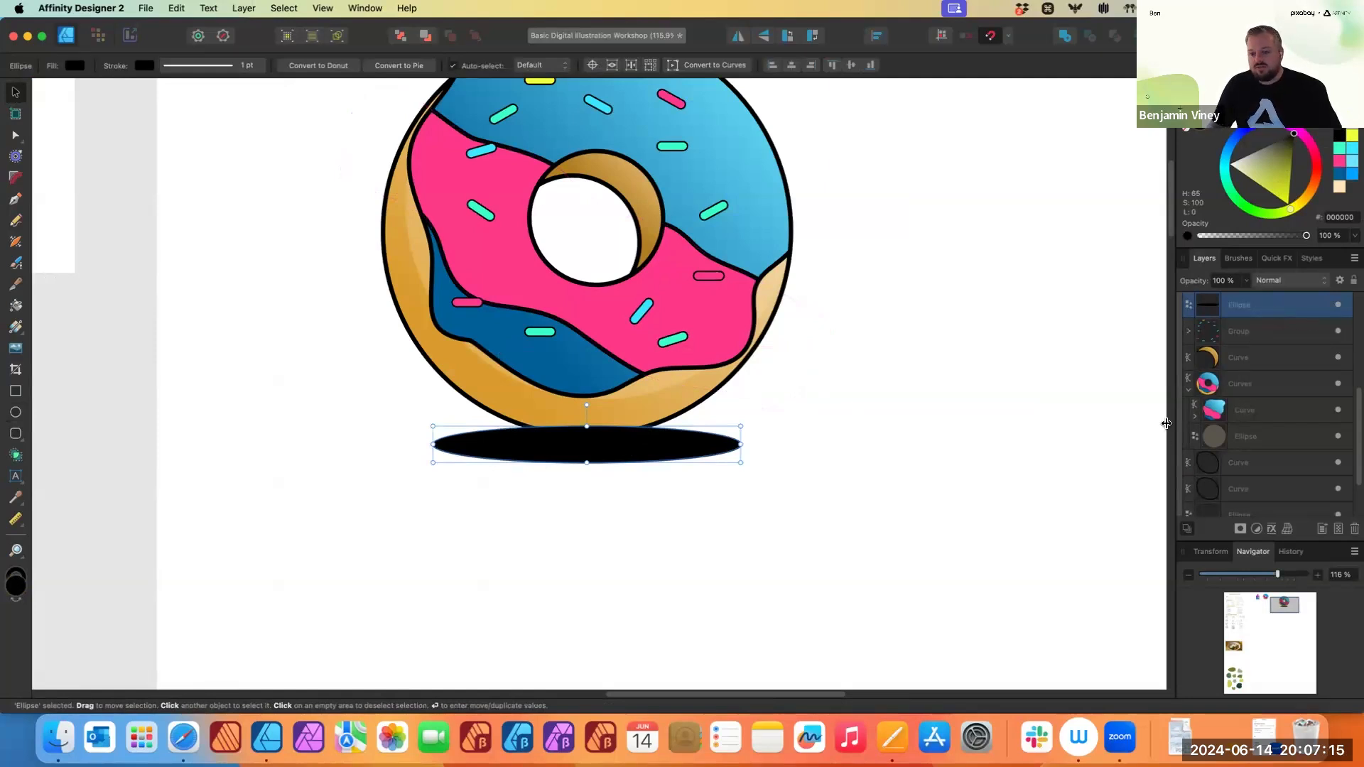
{"action": "left_click", "coordinate": [1189, 390]}
{"action": "left_click_drag", "start_coordinate": [1261, 305], "coordinate": [1234, 493]}
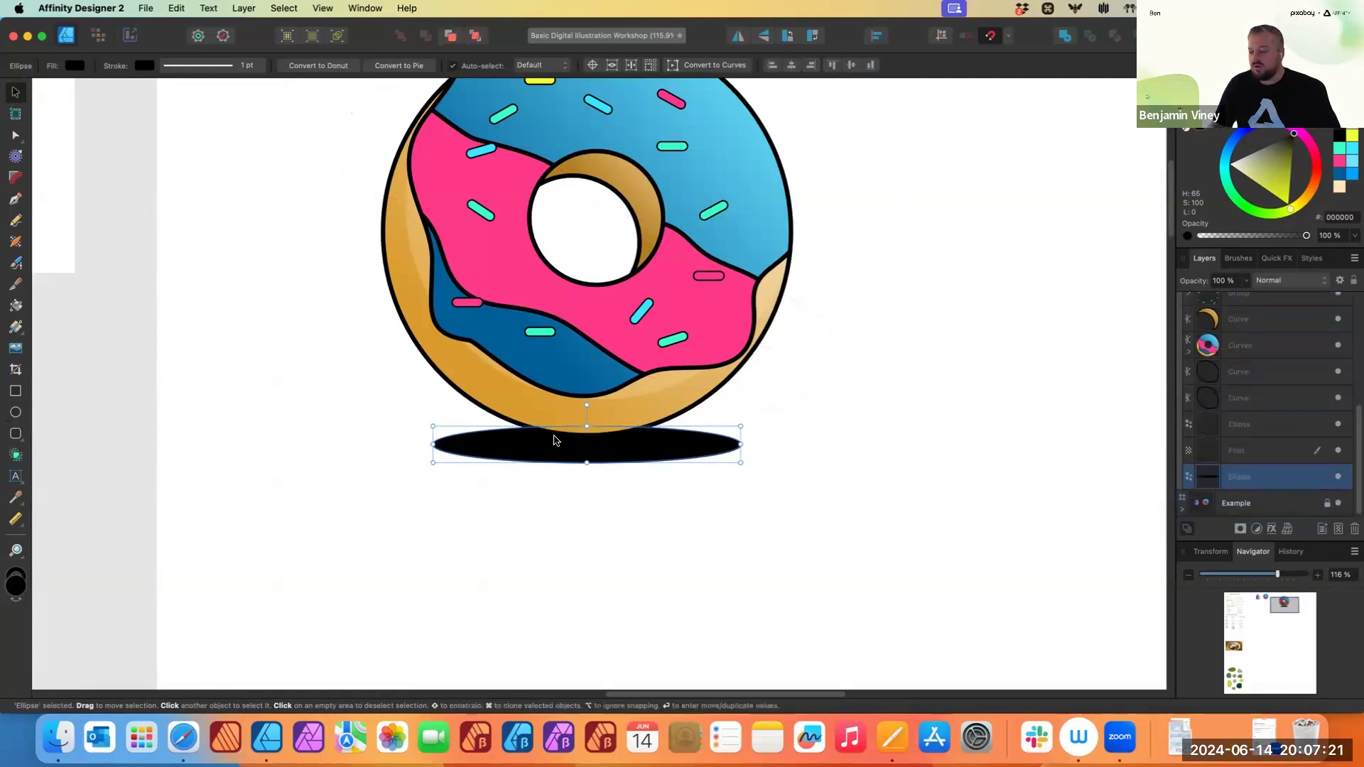
{"action": "key", "text": "super+z"}
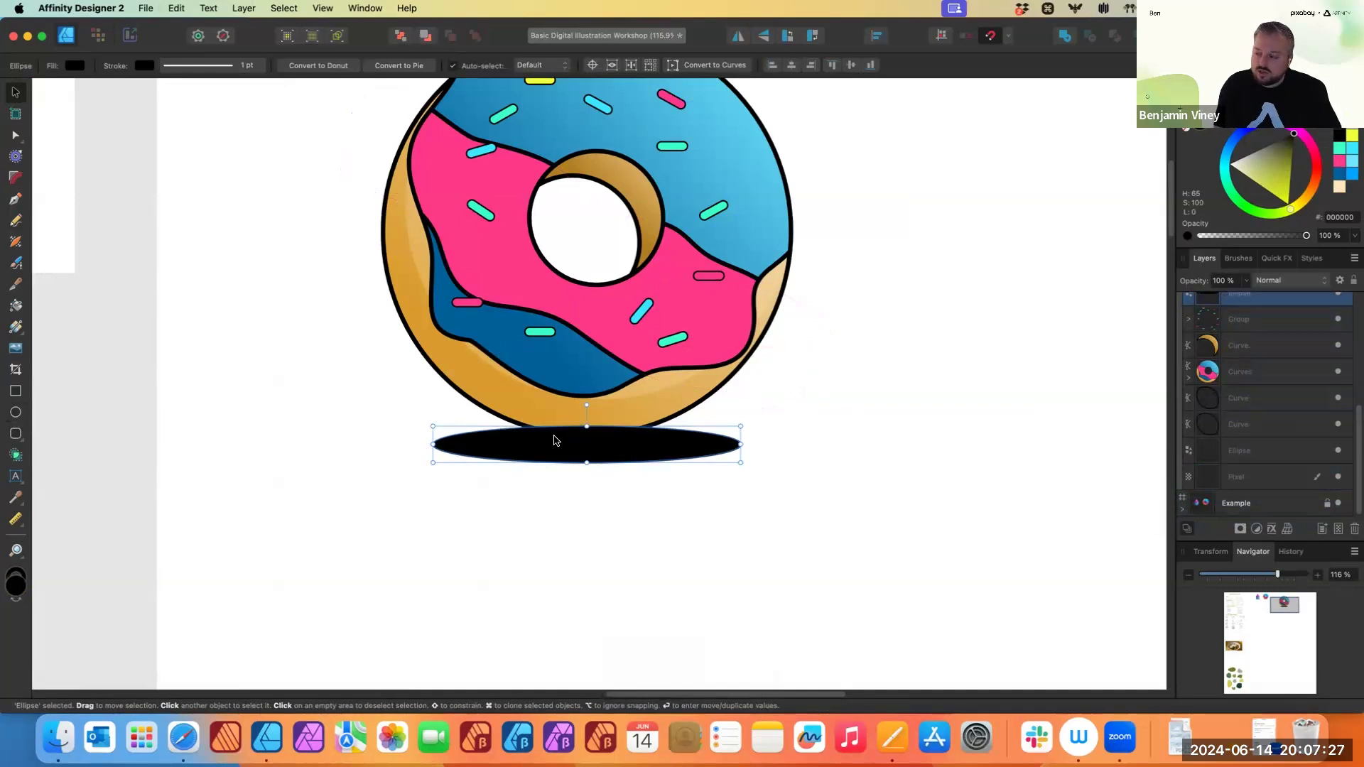
{"action": "key", "text": "super+shift+bracketleft"}
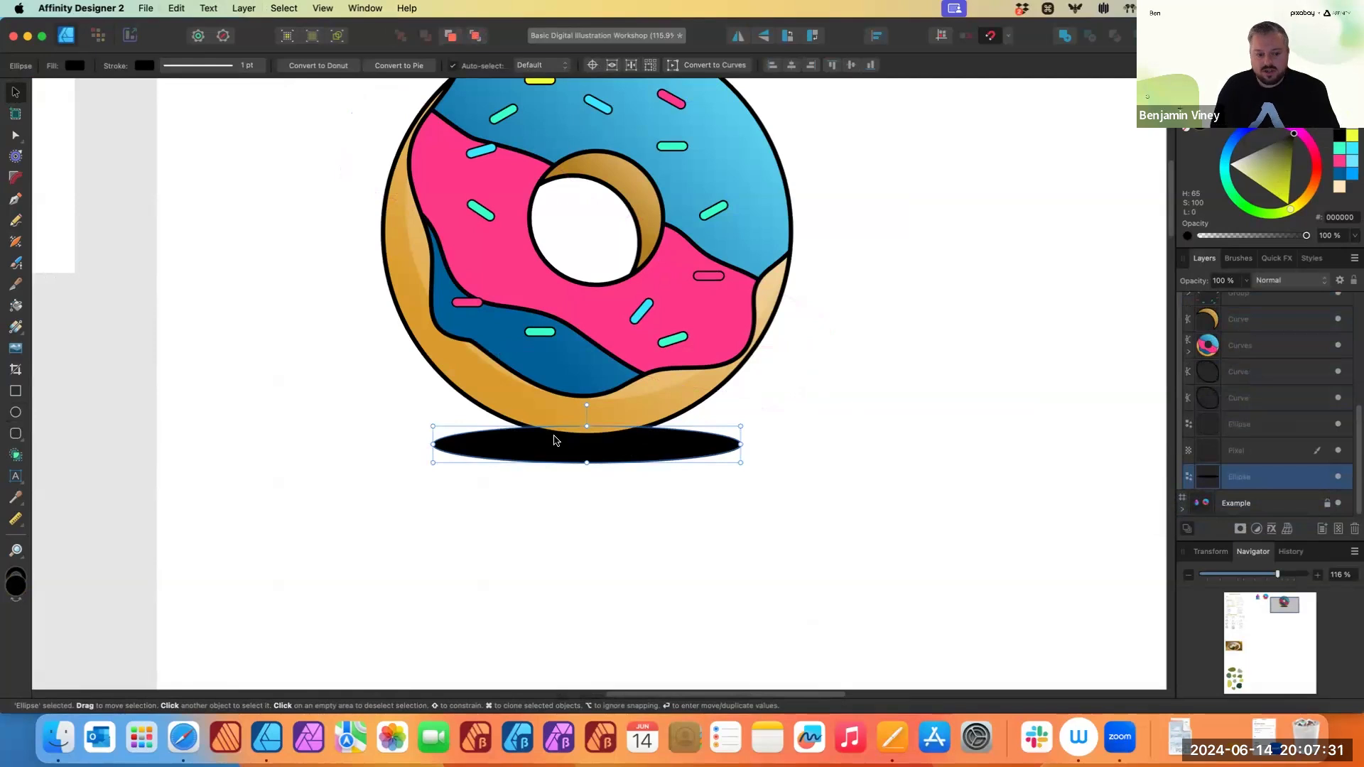
{"action": "key", "text": "shift"}
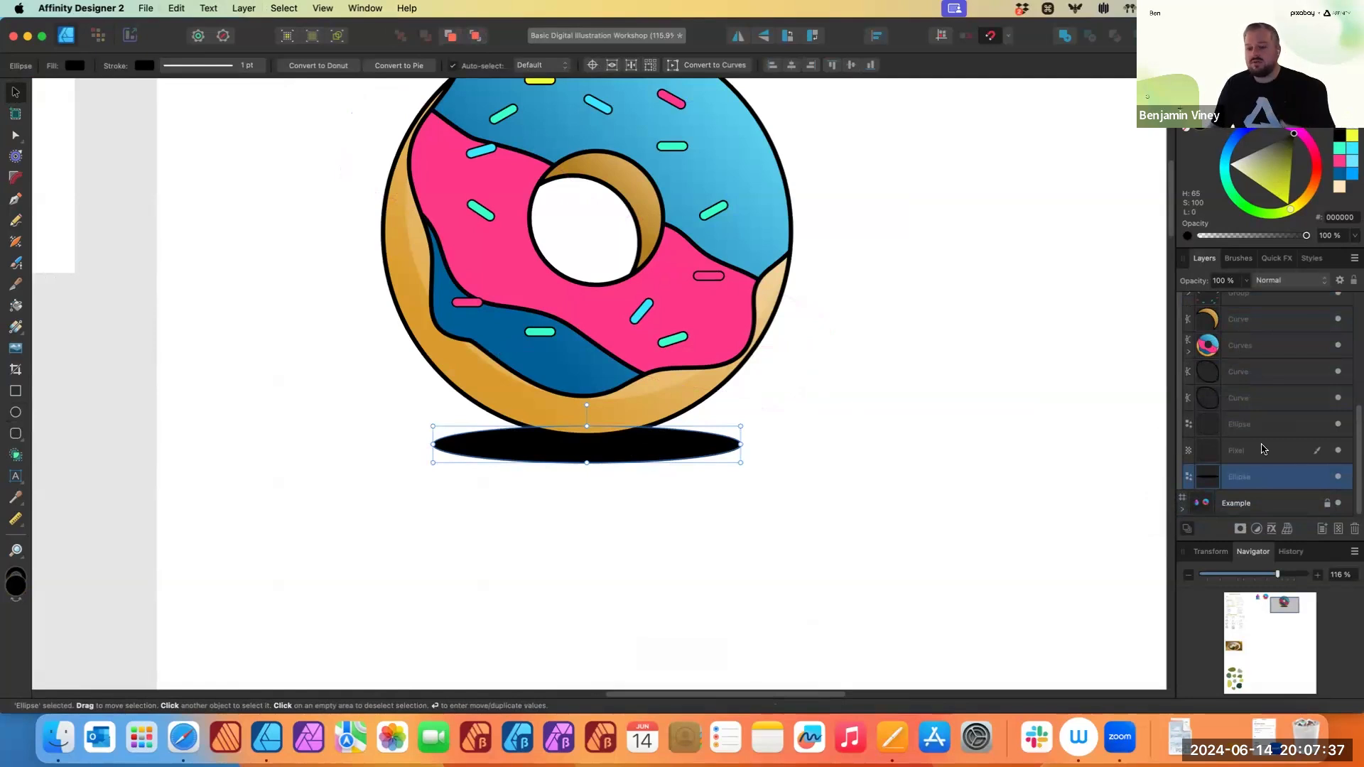
{"action": "scroll", "coordinate": [1250, 478], "scroll_direction": "up", "scroll_amount": 3}
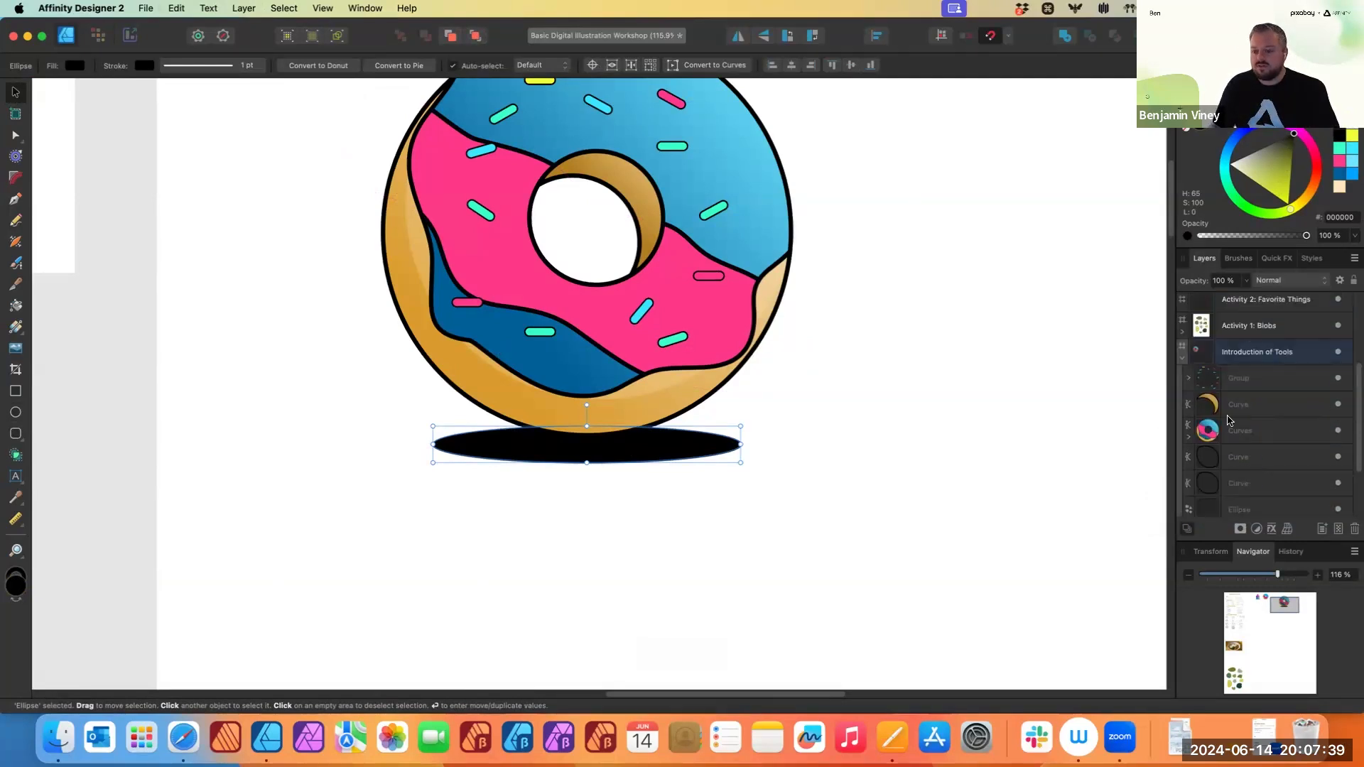
{"action": "scroll", "coordinate": [1250, 419], "scroll_direction": "down", "scroll_amount": 3}
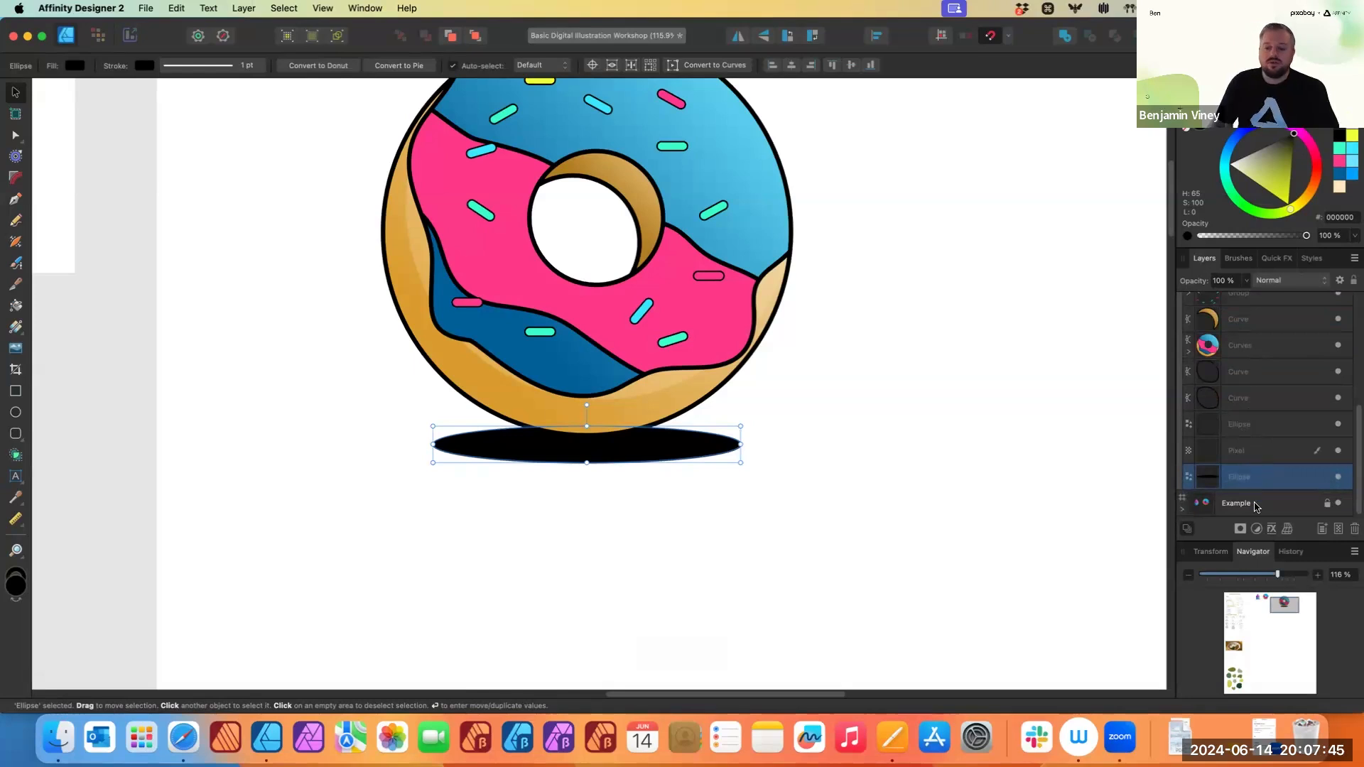
- Apply a Gaussian Blur layer effect with a radius of about 20.2 px to the ellipse
{"action": "left_click", "coordinate": [1272, 530]}
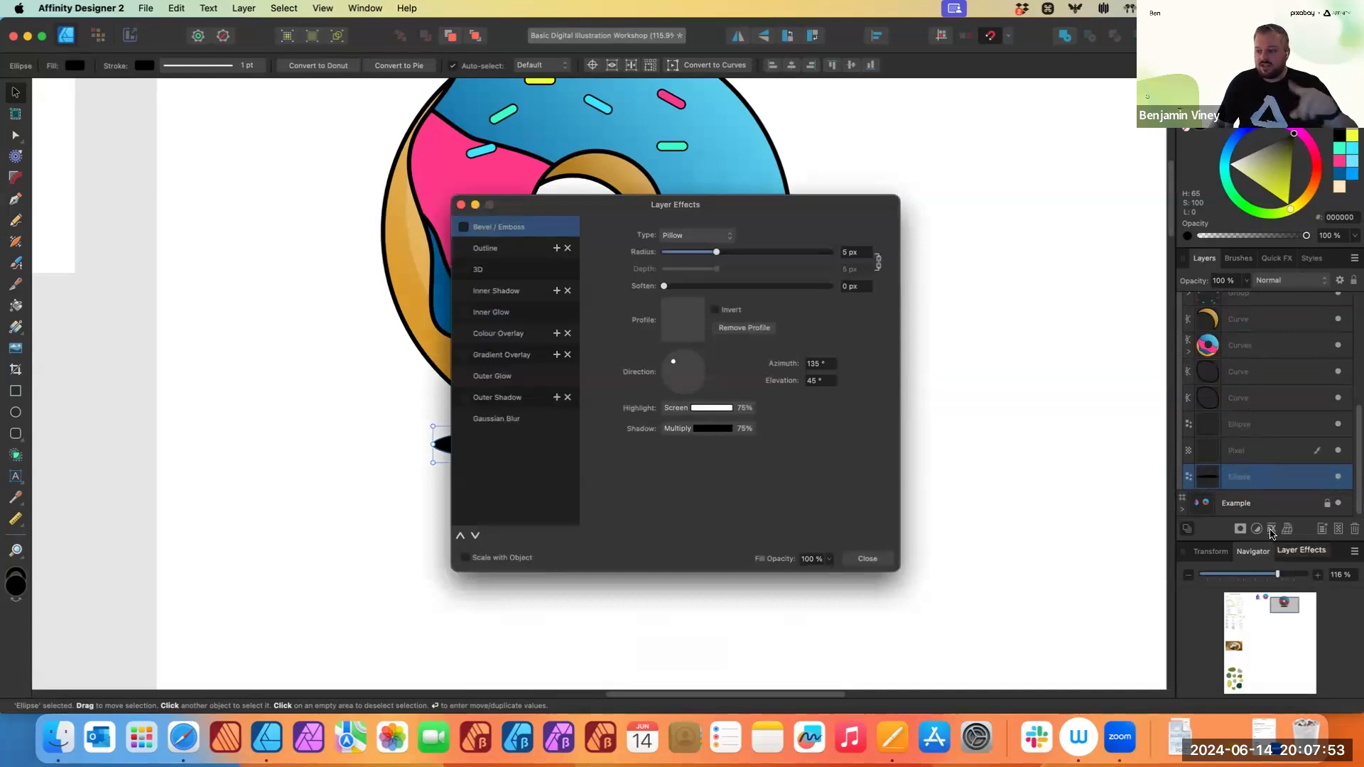
{"action": "left_click", "coordinate": [496, 420]}
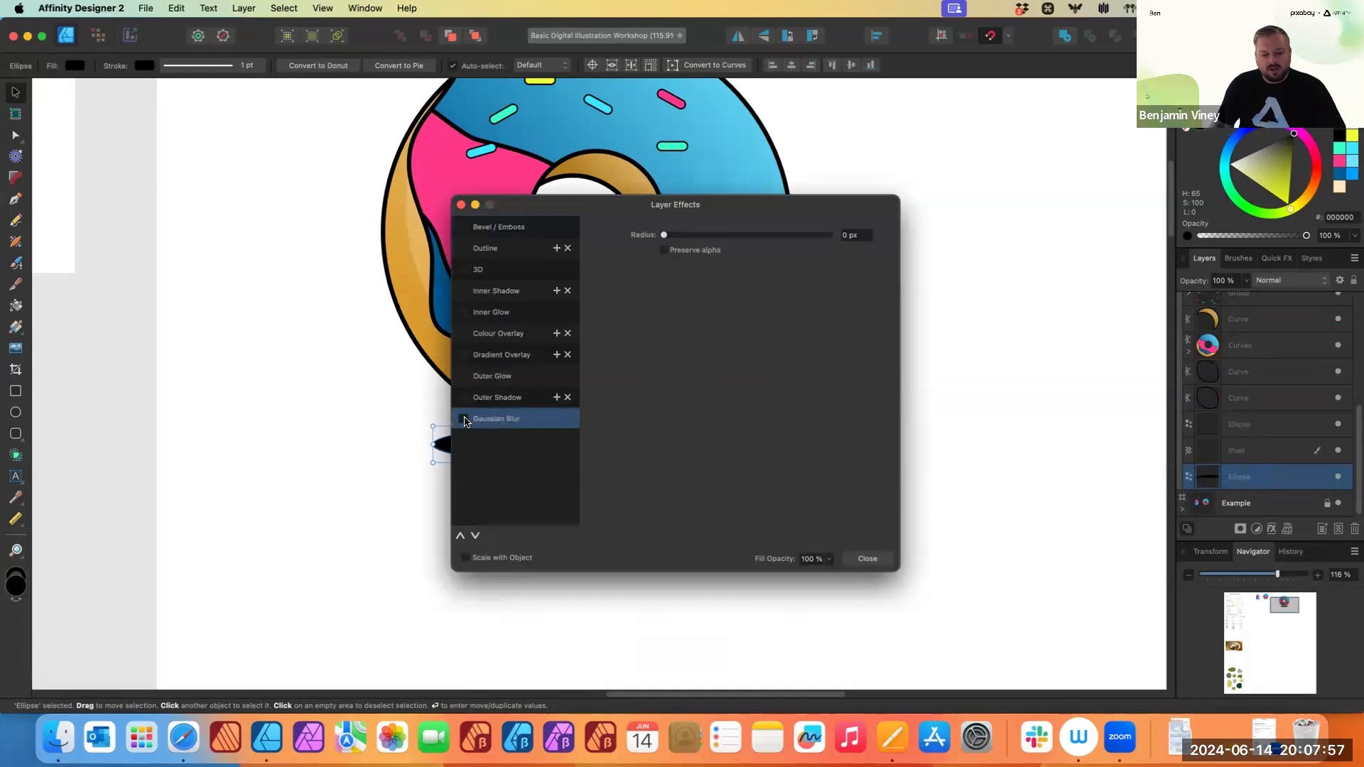
{"action": "left_click", "coordinate": [465, 421]}
{"action": "left_click_drag", "start_coordinate": [593, 210], "coordinate": [887, 182]}
{"action": "left_click_drag", "start_coordinate": [959, 207], "coordinate": [1041, 277]}
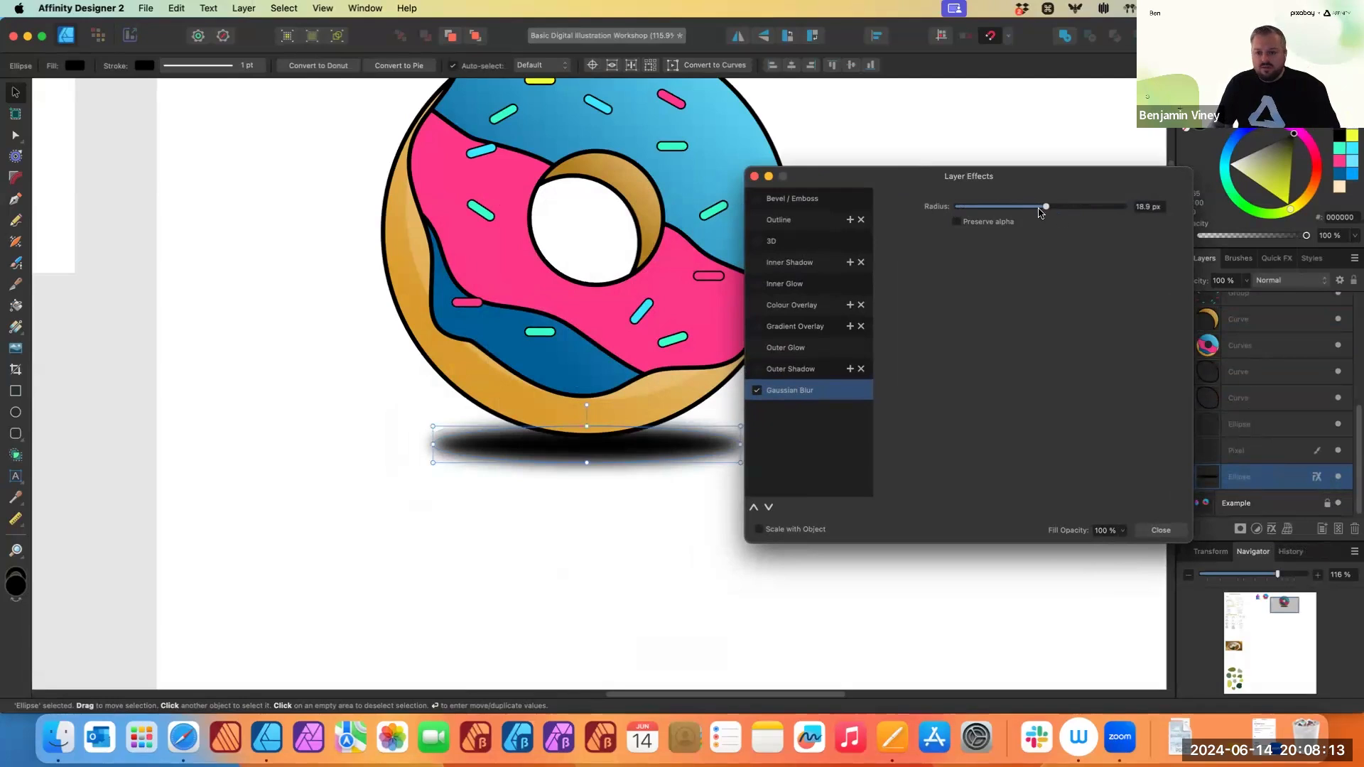
{"action": "left_click_drag", "start_coordinate": [1043, 207], "coordinate": [1048, 207]}
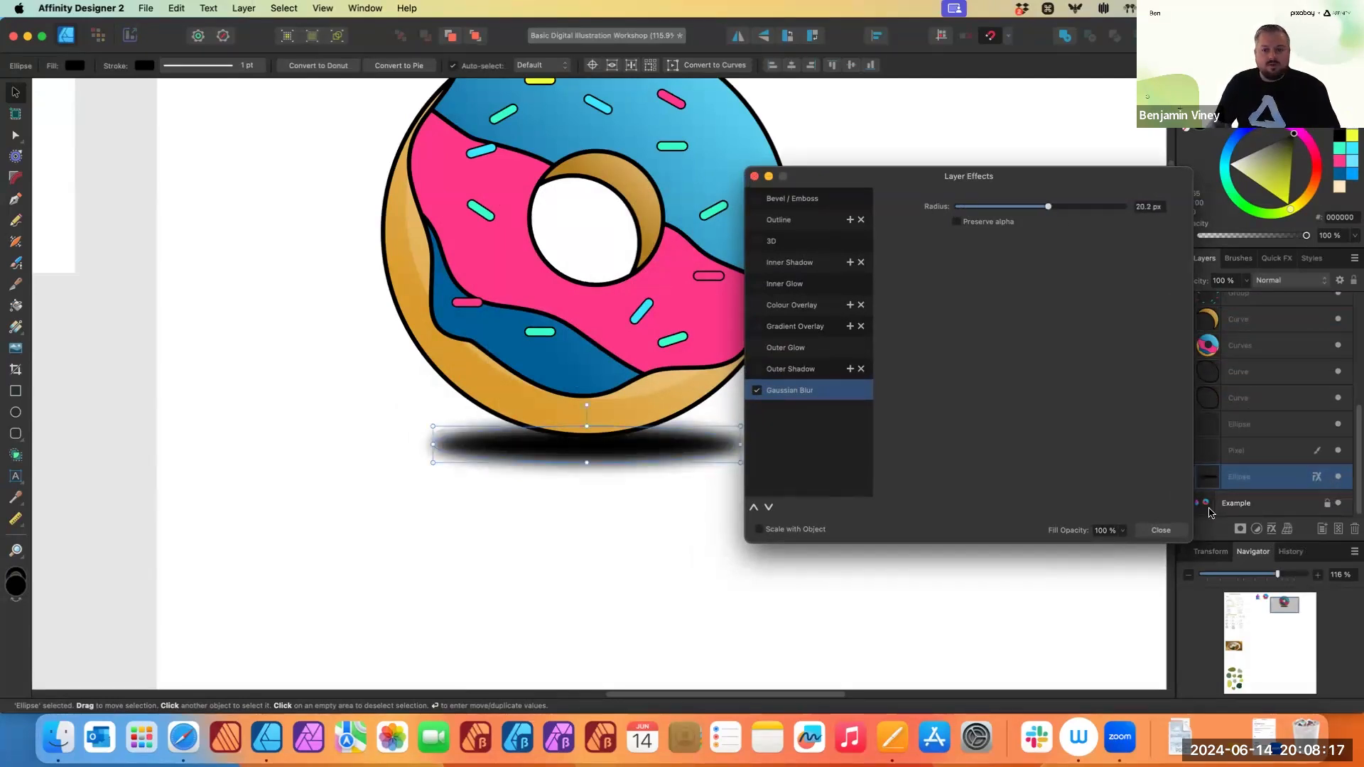
{"action": "left_click", "coordinate": [1161, 530]}
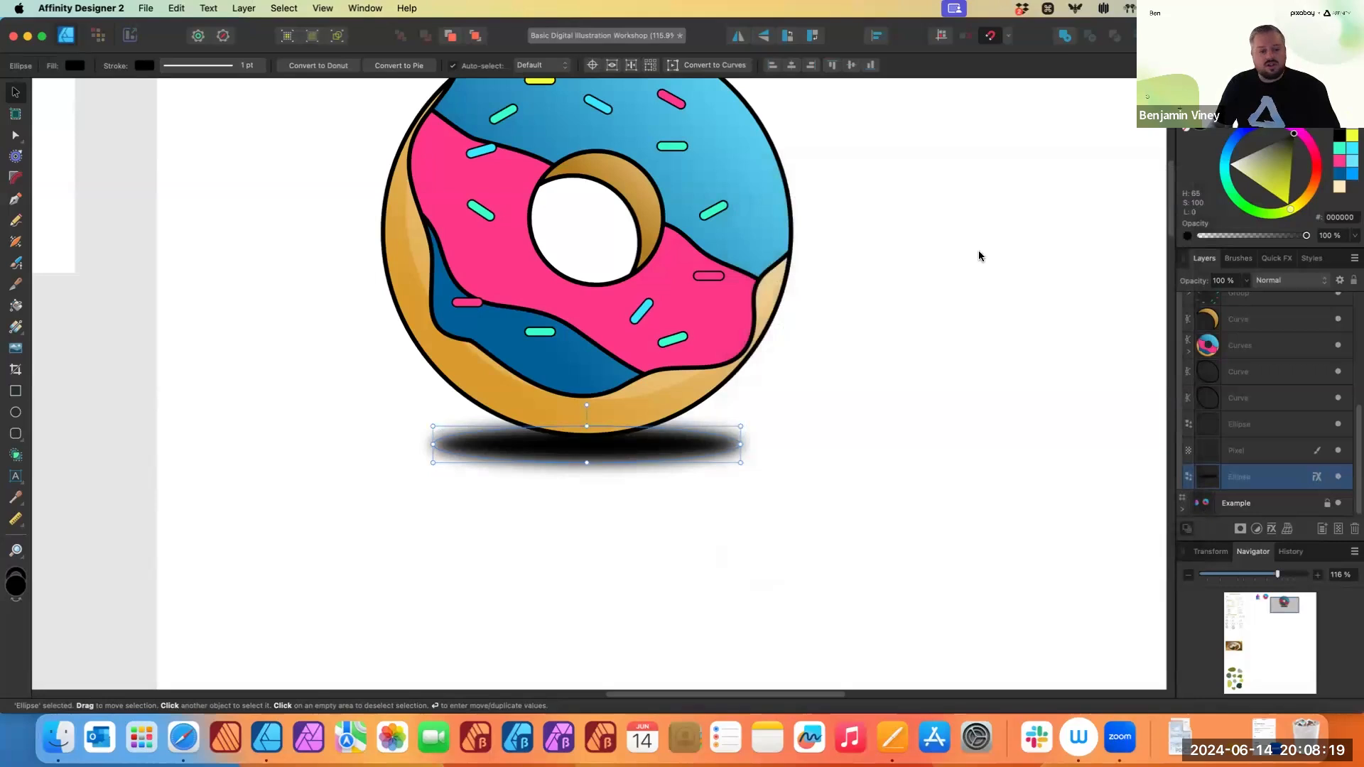
- Try removing the ellipse's blur effect and undo the removal
{"action": "scroll", "coordinate": [980, 256], "scroll_direction": "up", "scroll_amount": 3}
{"action": "scroll", "coordinate": [980, 256], "scroll_direction": "right", "scroll_amount": 3}
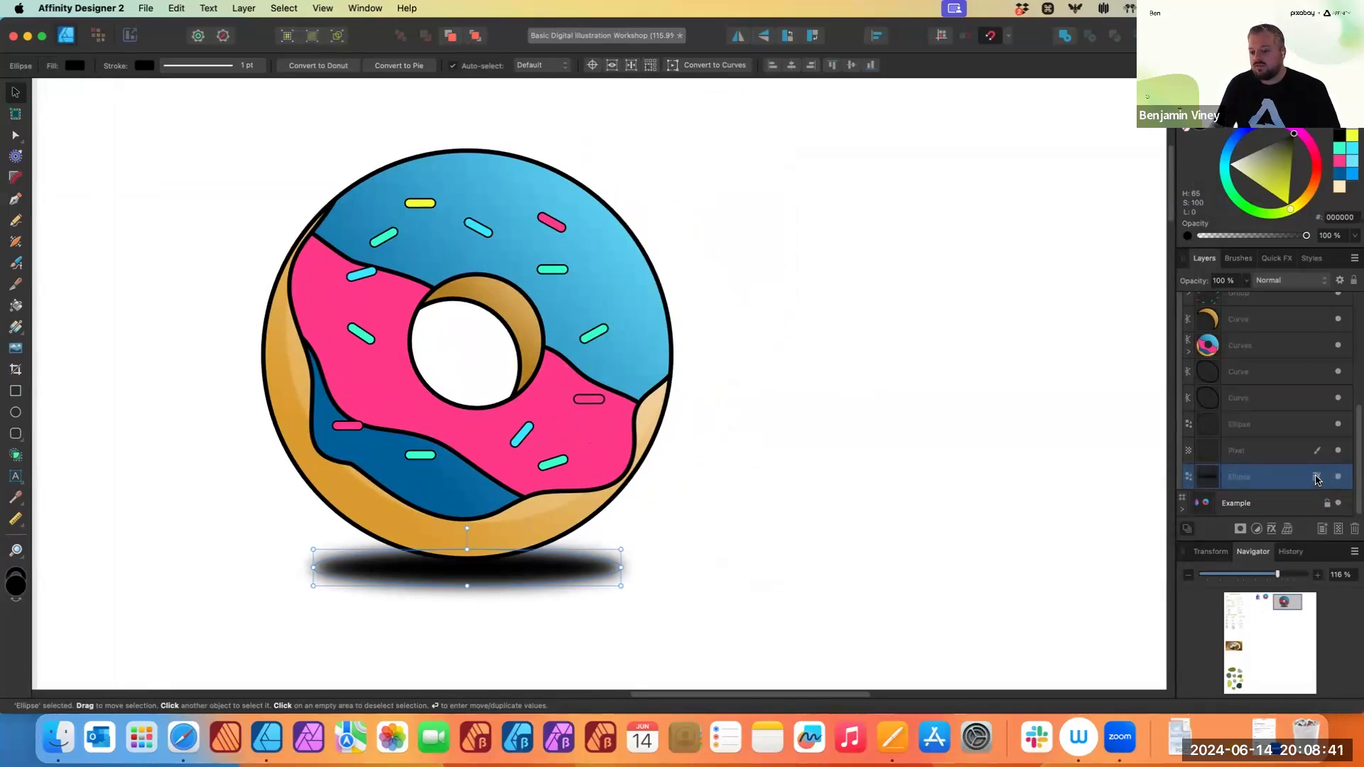
{"action": "left_click_drag", "start_coordinate": [1316, 483], "coordinate": [1353, 529]}
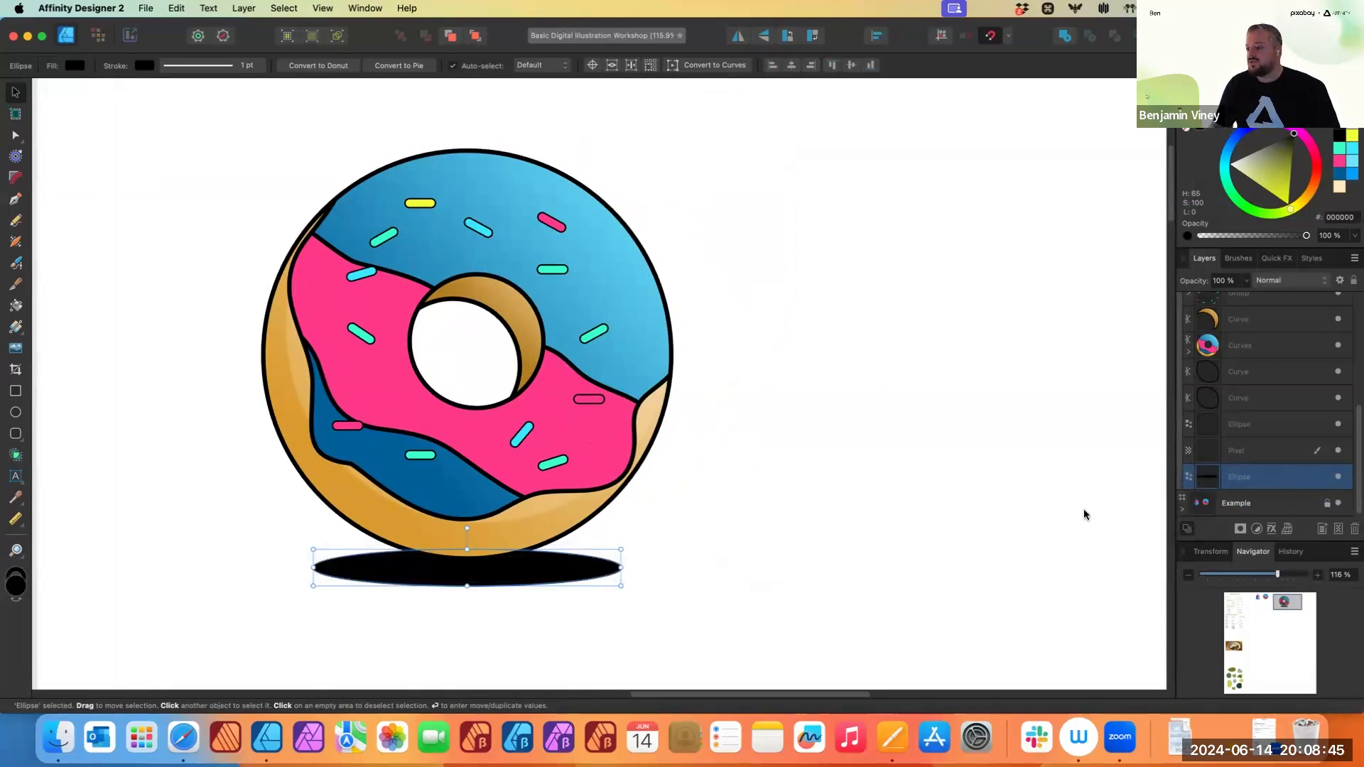
{"action": "key", "text": "ctrl+z"}
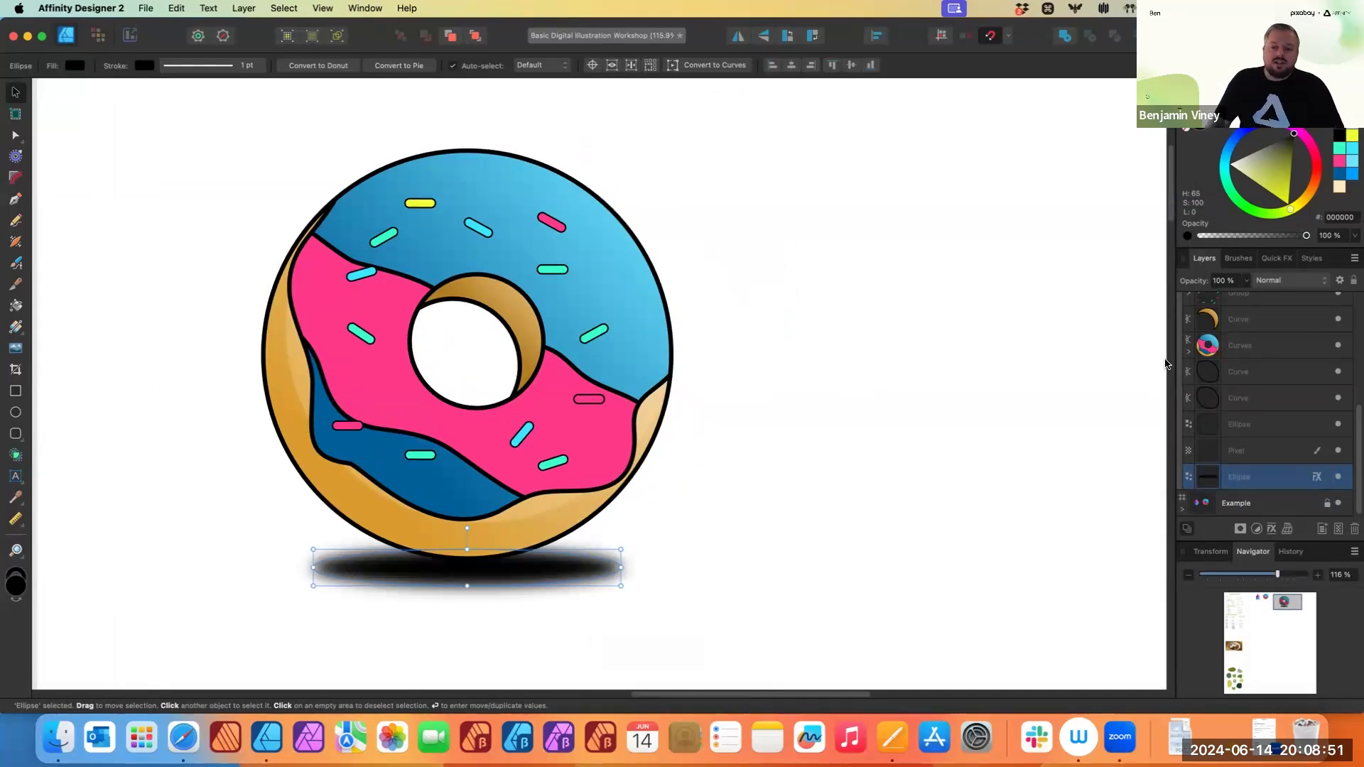
- Set the shadow ellipse's layer opacity to 40 % and deselect it
{"action": "left_click", "coordinate": [1246, 281]}
{"action": "left_click_drag", "start_coordinate": [1245, 297], "coordinate": [1175, 302]}
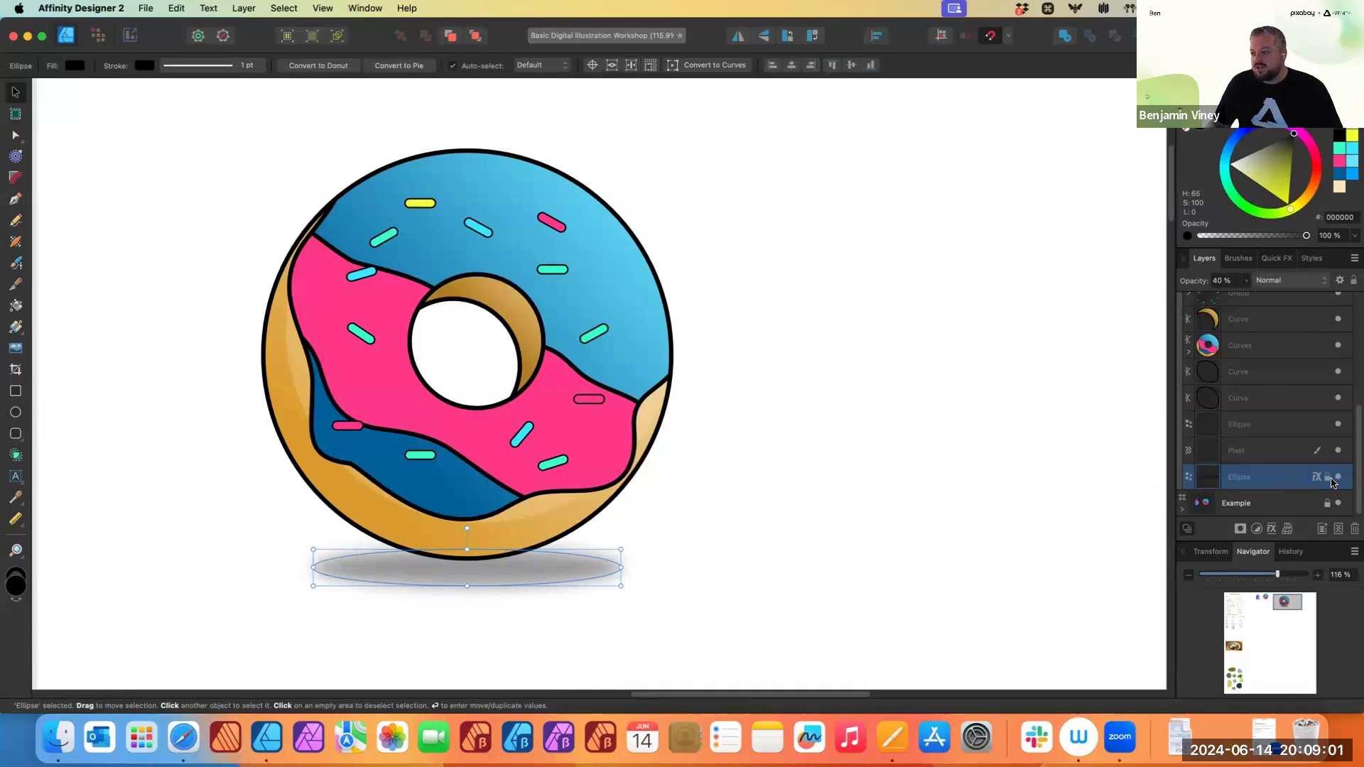
{"action": "left_click", "coordinate": [1247, 281]}
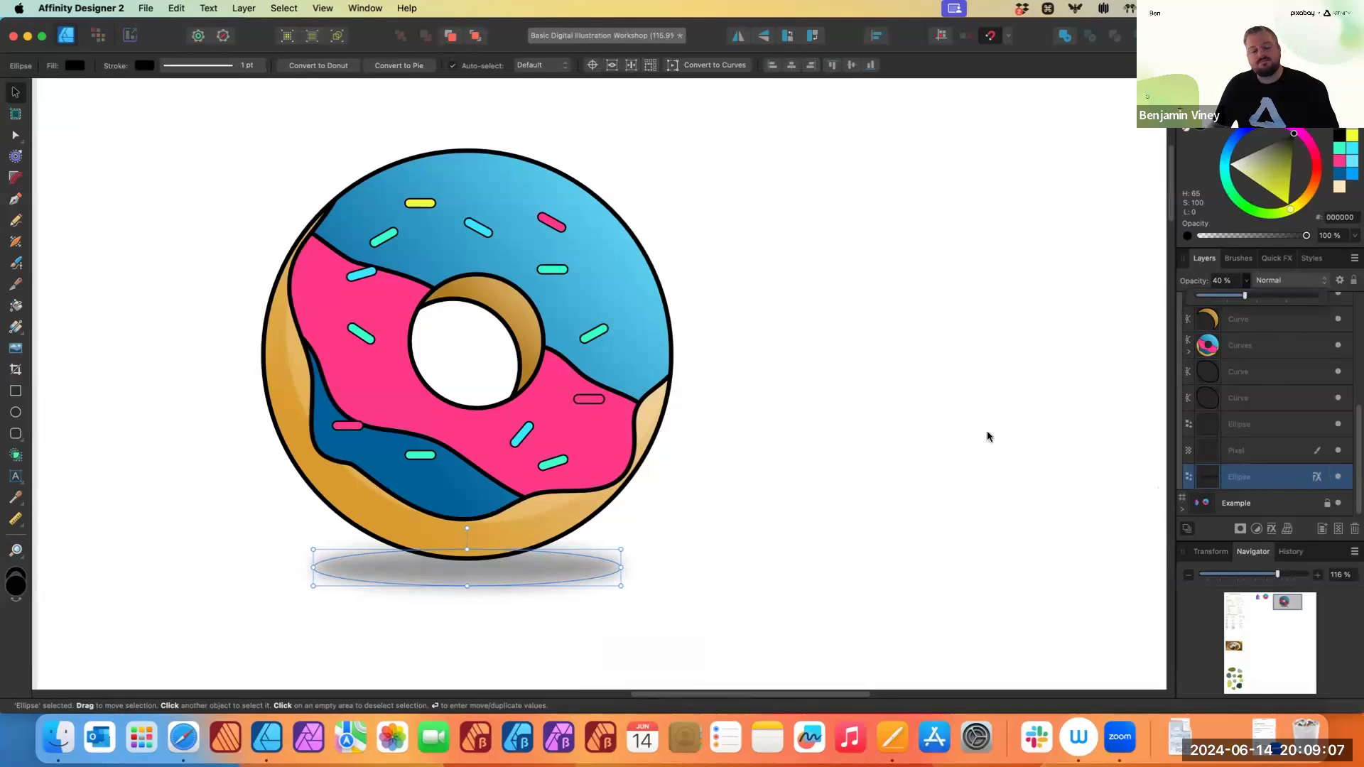
{"action": "left_click", "coordinate": [863, 506]}
- Zoom out and pan around the canvas to view the finished shaded donut beside the example
{"action": "scroll", "coordinate": [677, 478], "scroll_direction": "down", "scroll_amount": 5}
{"action": "scroll", "coordinate": [678, 478], "scroll_direction": "down", "scroll_amount": 2}
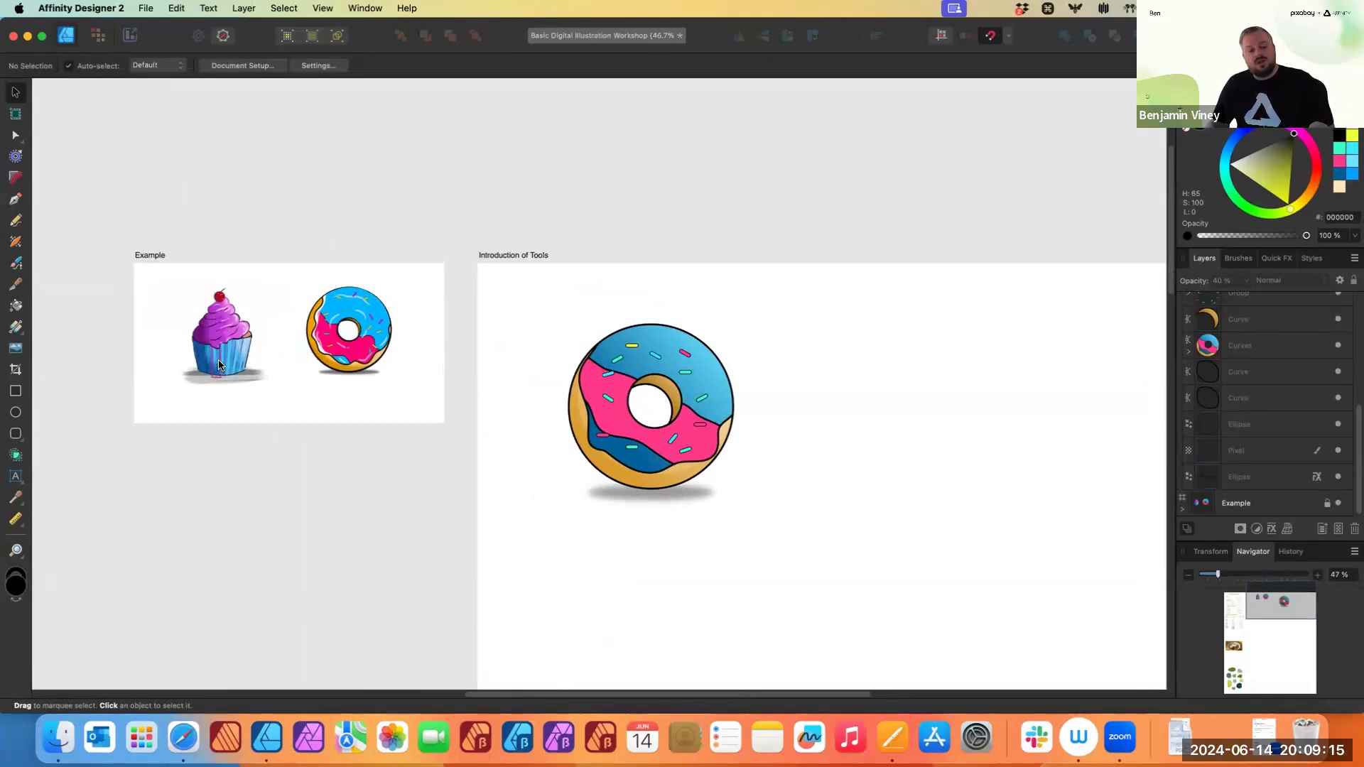
{"action": "left_click_drag", "start_coordinate": [774, 494], "coordinate": [513, 443]}
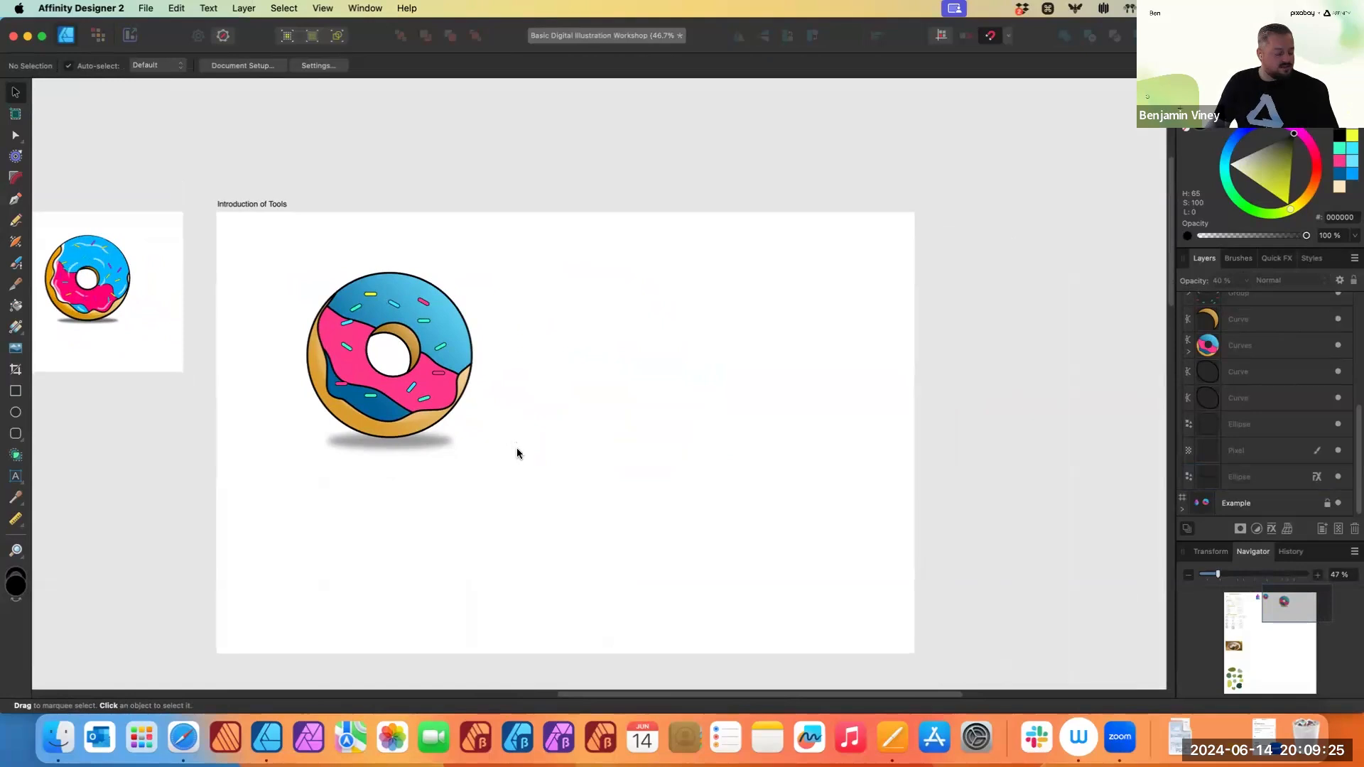
{"action": "scroll", "coordinate": [517, 455], "scroll_direction": "down", "scroll_amount": 2}
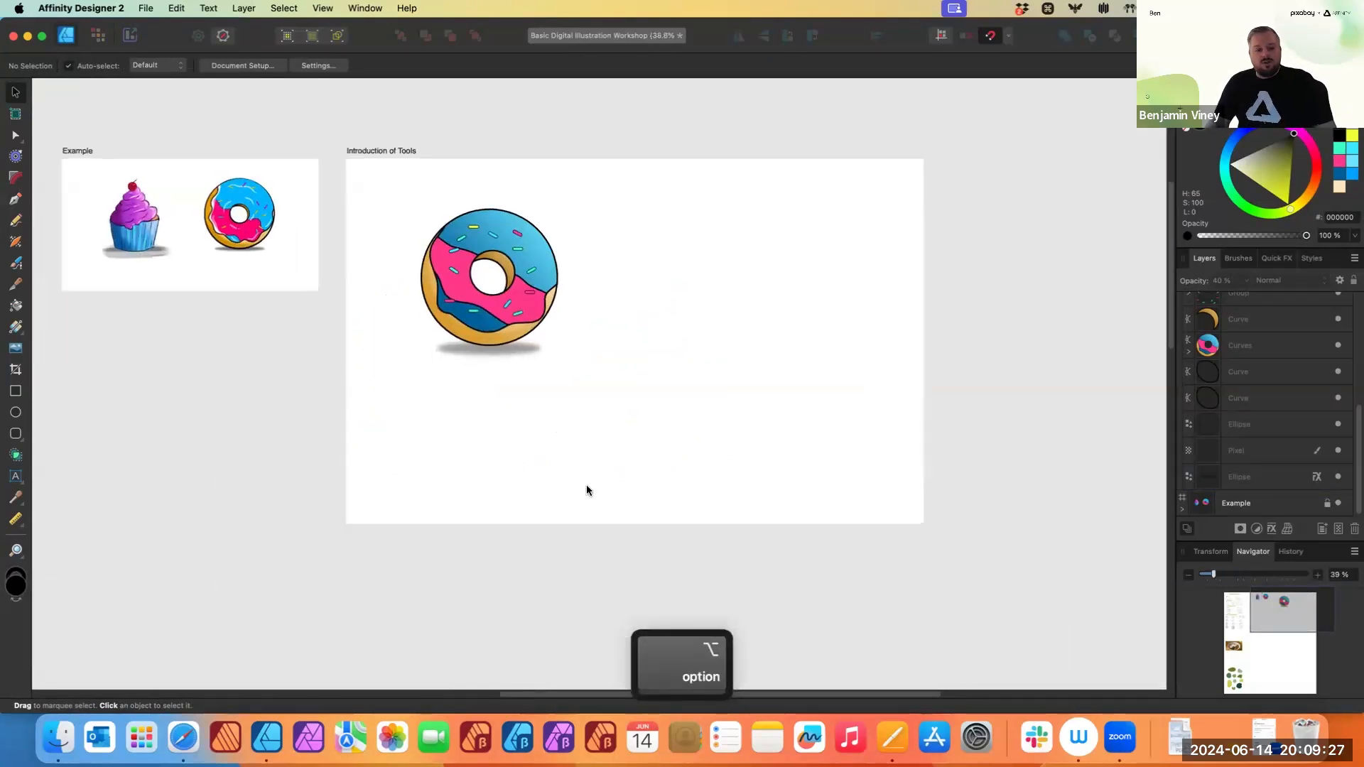
{"action": "scroll", "coordinate": [587, 490], "scroll_direction": "down", "scroll_amount": 10}
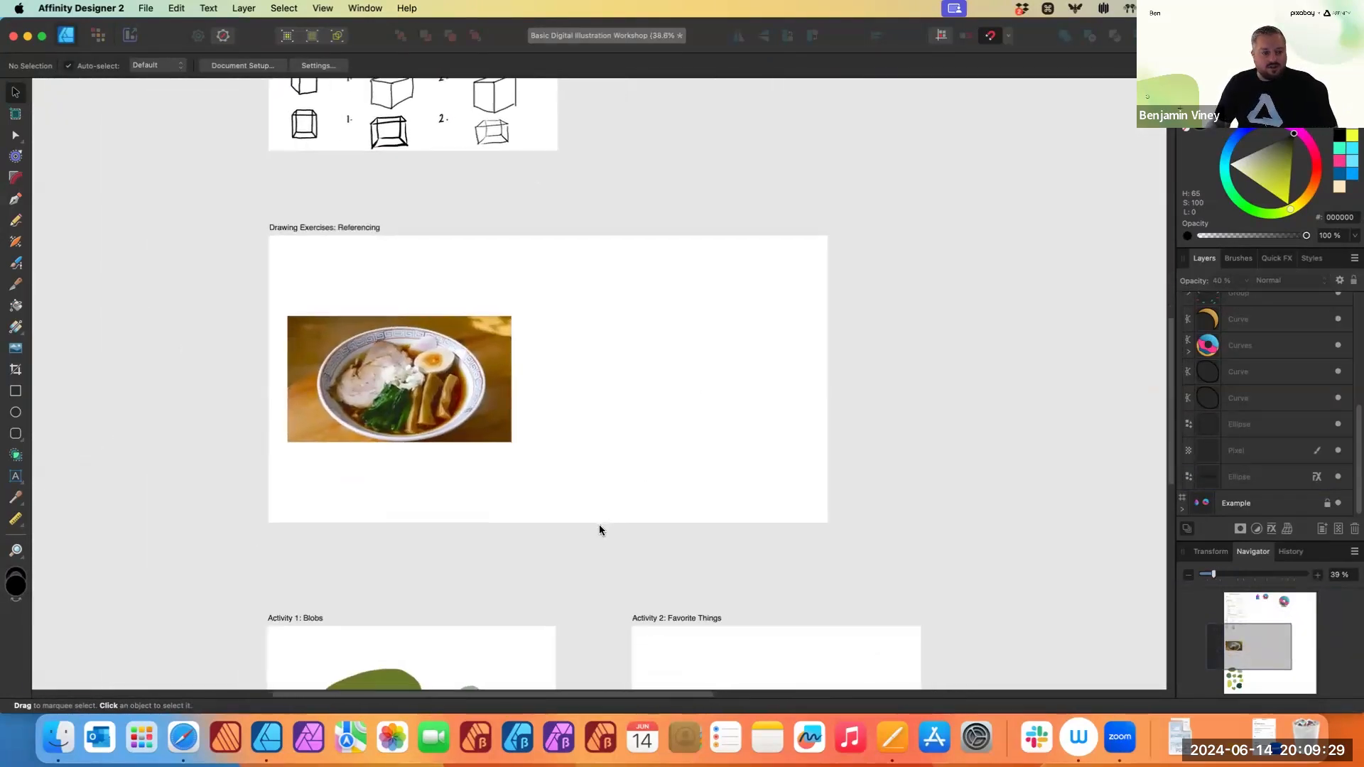
{"action": "scroll", "coordinate": [599, 526], "scroll_direction": "up", "scroll_amount": 5}
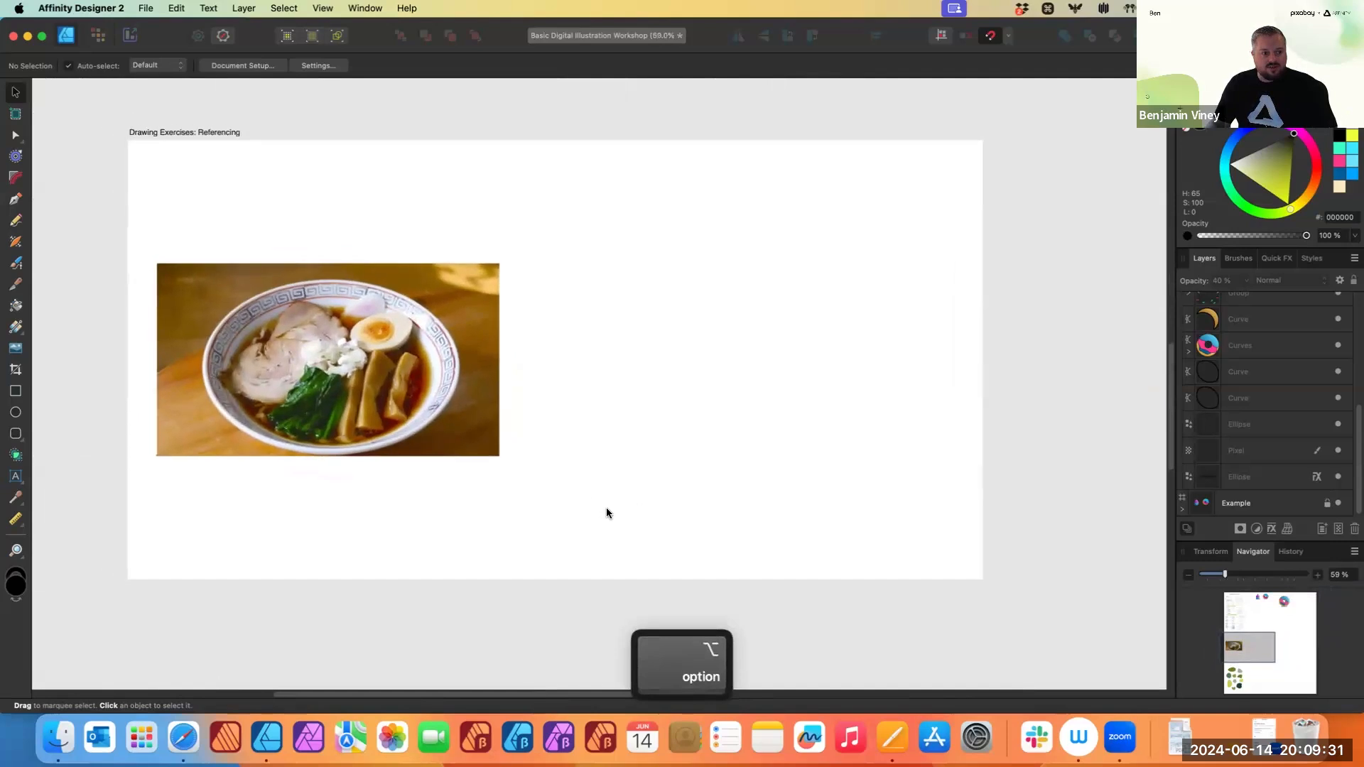
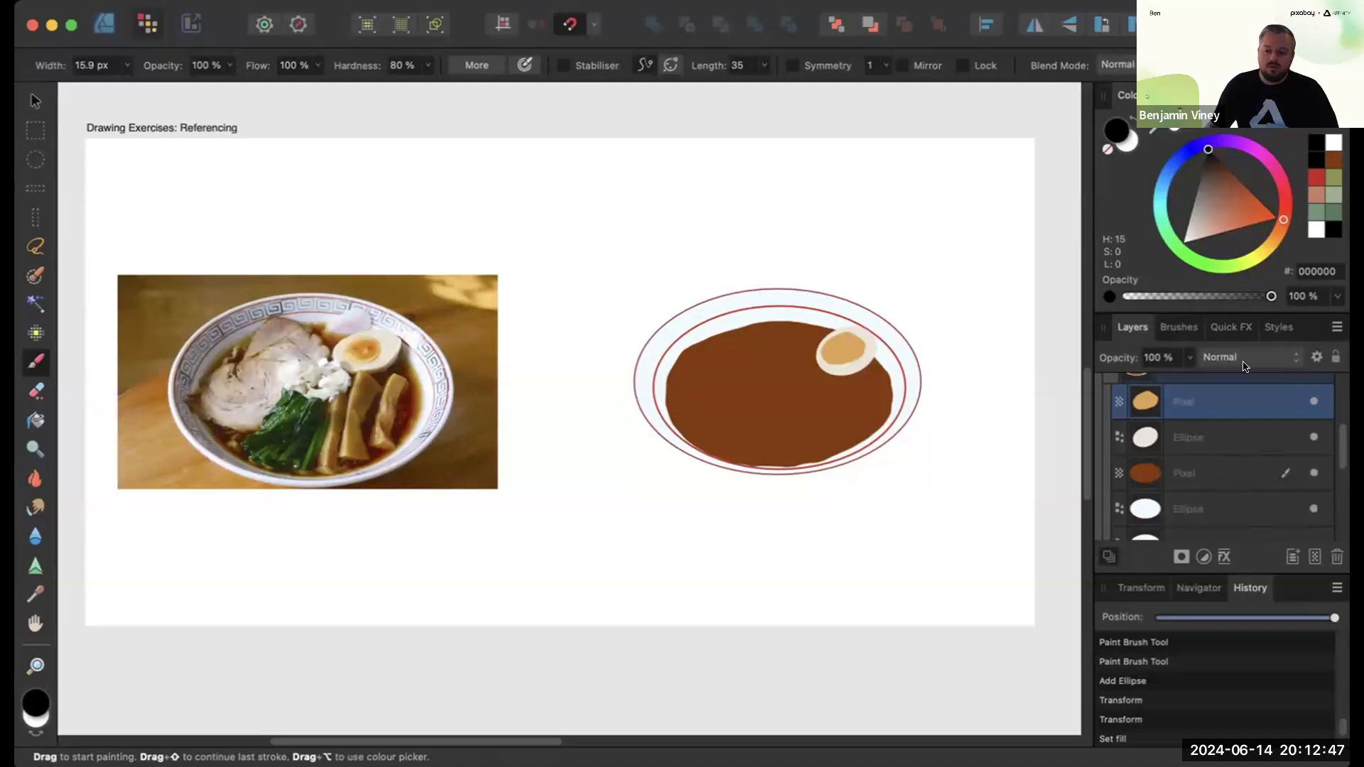
- Select the broth pixel layer and sample a beige colour BD9F84 from the pork in the reference photo
{"action": "left_click", "coordinate": [1224, 475]}
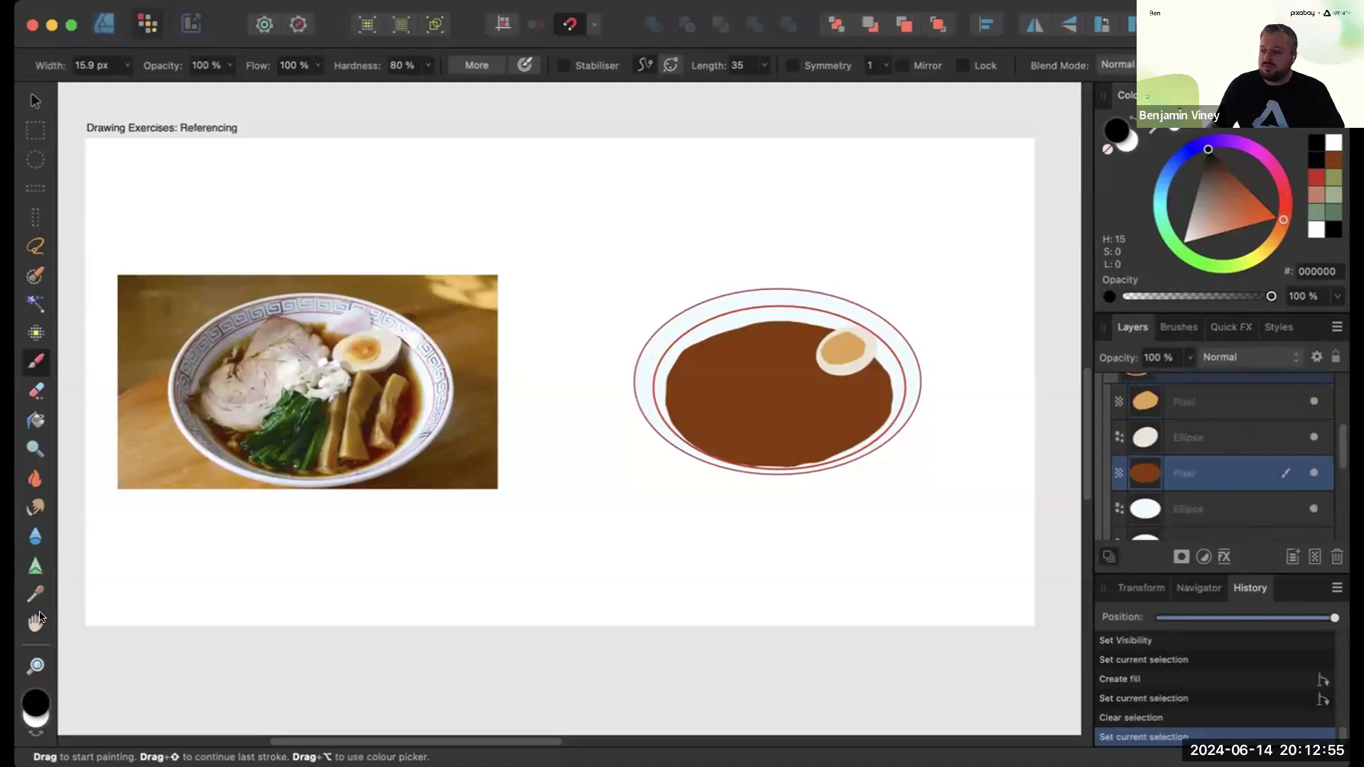
{"action": "left_click", "coordinate": [34, 706]}
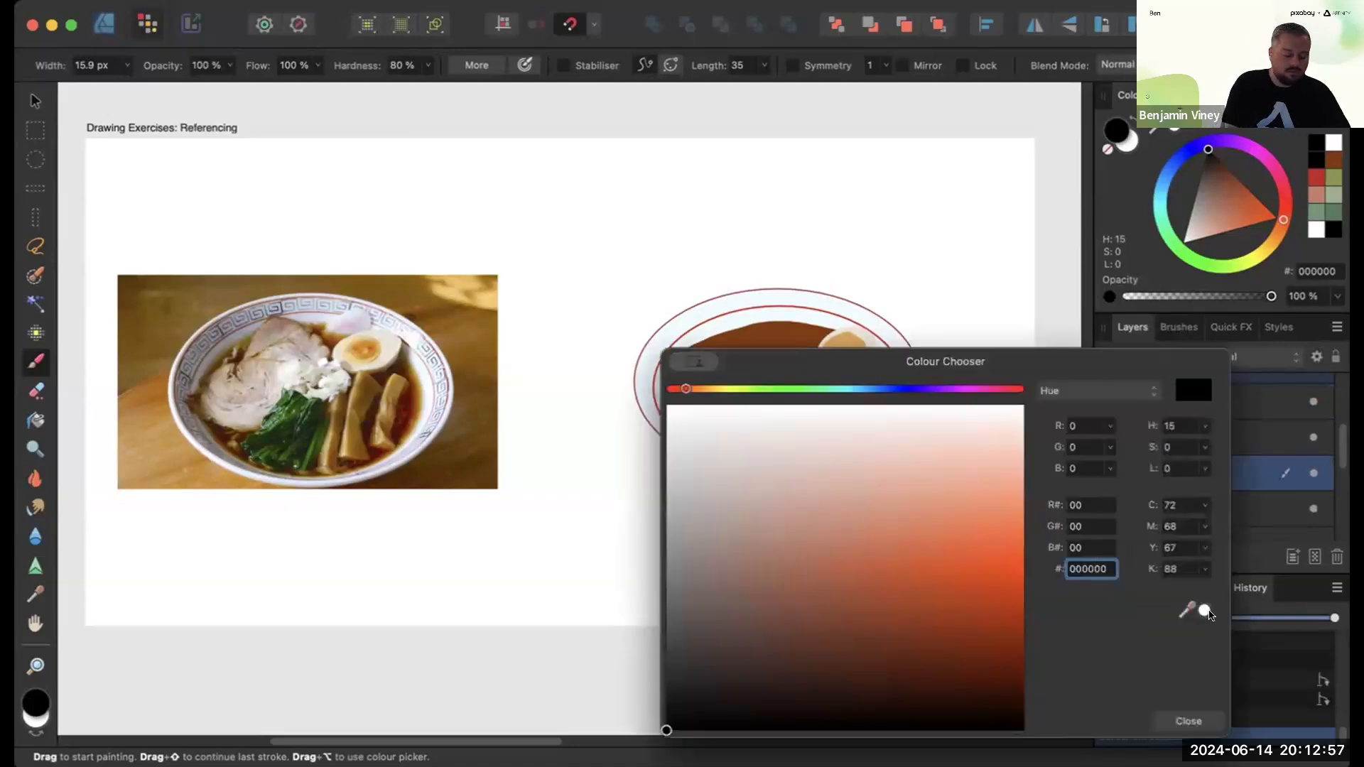
{"action": "left_click_drag", "start_coordinate": [1204, 609], "coordinate": [245, 372]}
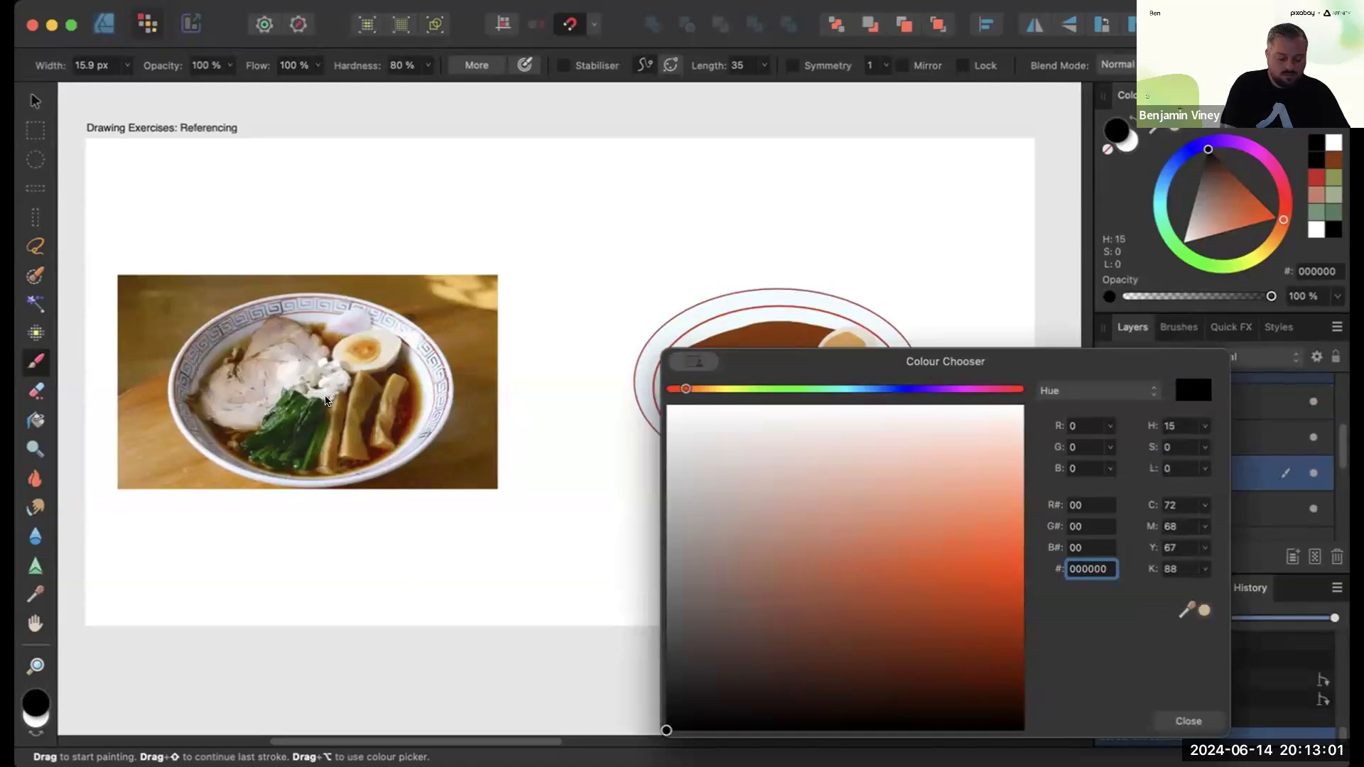
{"action": "left_click_drag", "start_coordinate": [1200, 609], "coordinate": [1198, 701]}
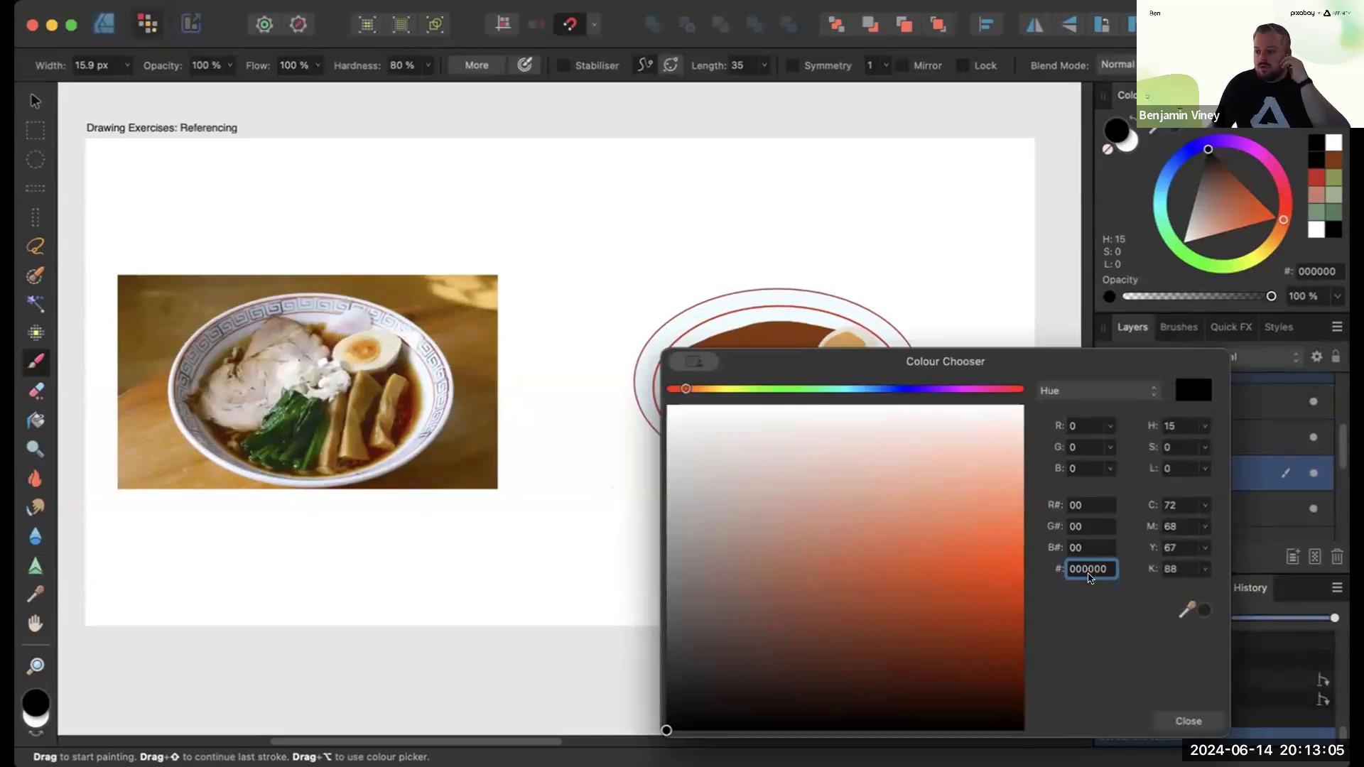
{"action": "left_click_drag", "start_coordinate": [1204, 611], "coordinate": [241, 368]}
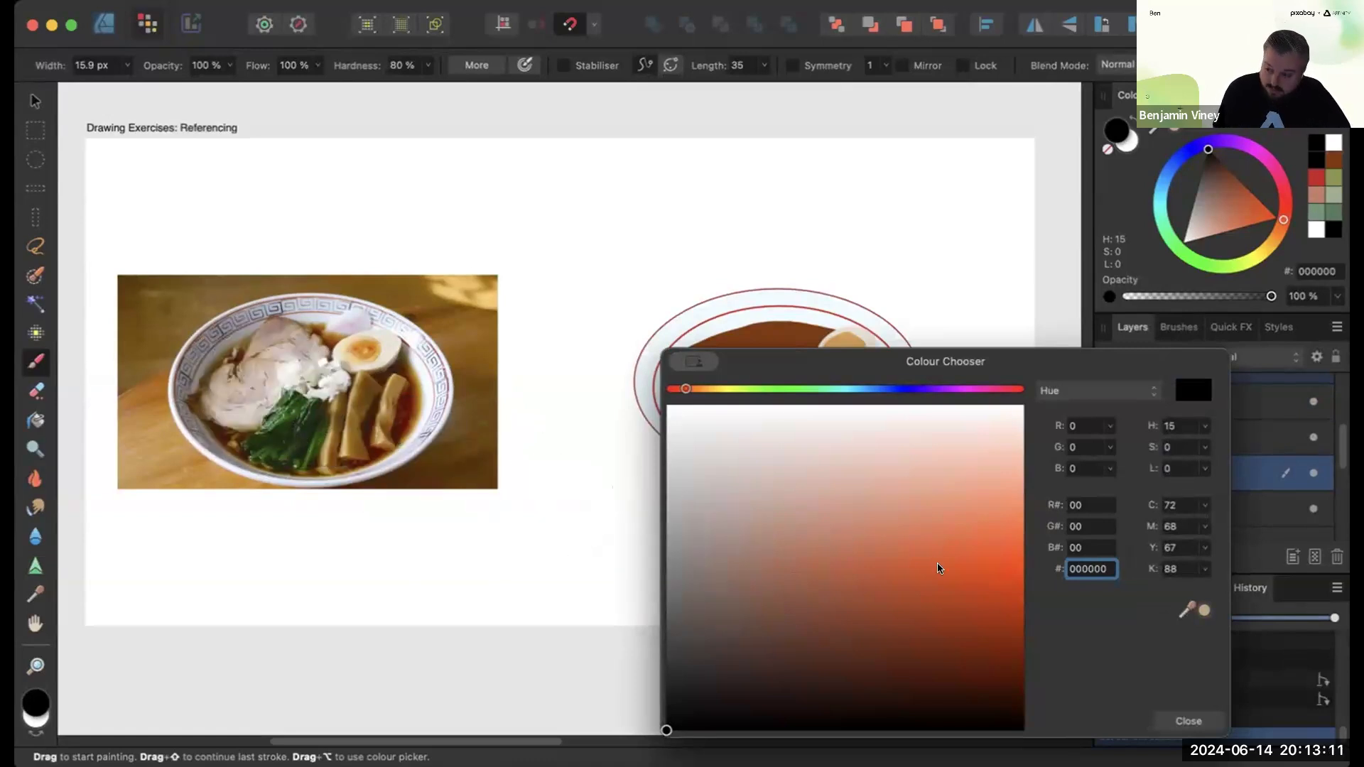
{"action": "left_click", "coordinate": [1198, 611]}
{"action": "left_click", "coordinate": [1188, 721]}
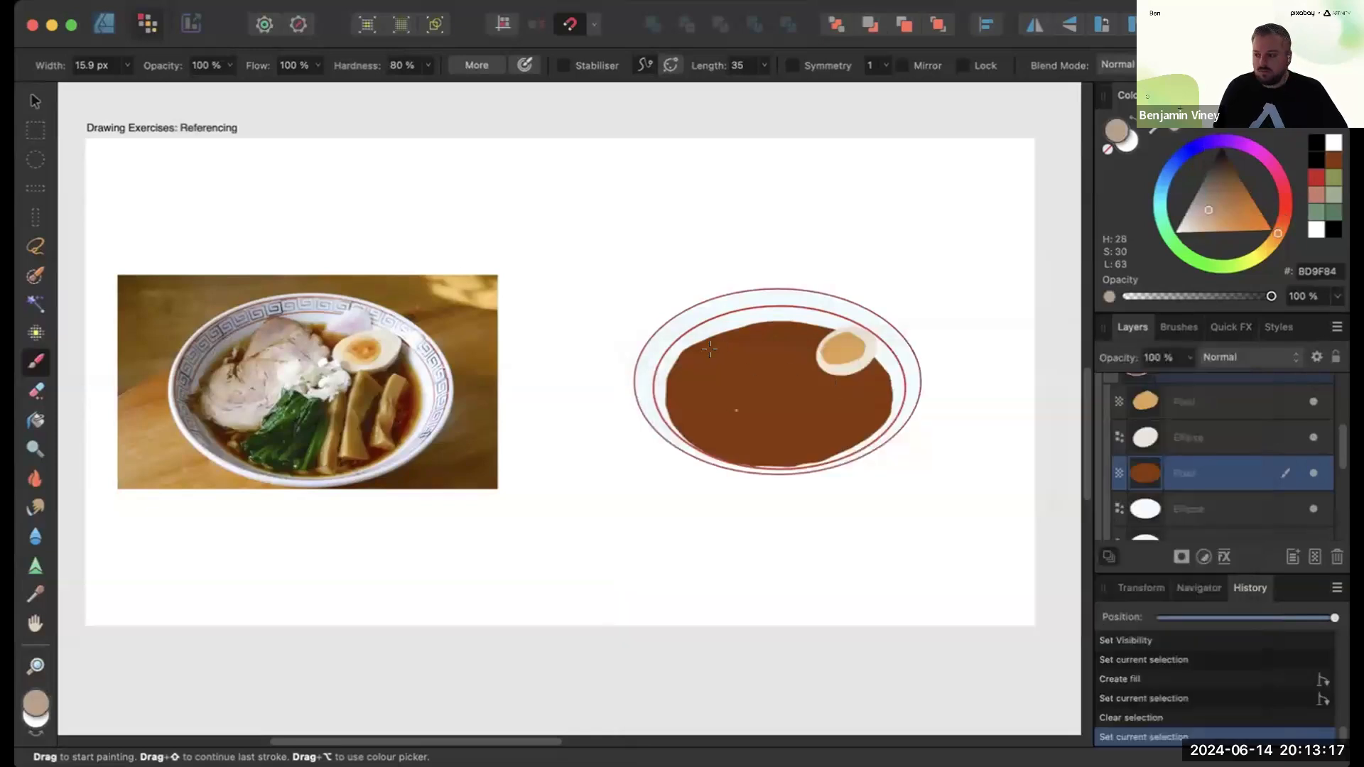
- Enlarge the brush to 42.2 px and add a new pixel layer above the broth
{"action": "key", "text": "bracketright"}
{"action": "key", "text": "bracketright"}
{"action": "key", "text": "bracketright"}
{"action": "key", "text": "bracketright"}
{"action": "key", "text": "bracketright"}
{"action": "key", "text": "bracketright"}
{"action": "key", "text": "bracketright"}
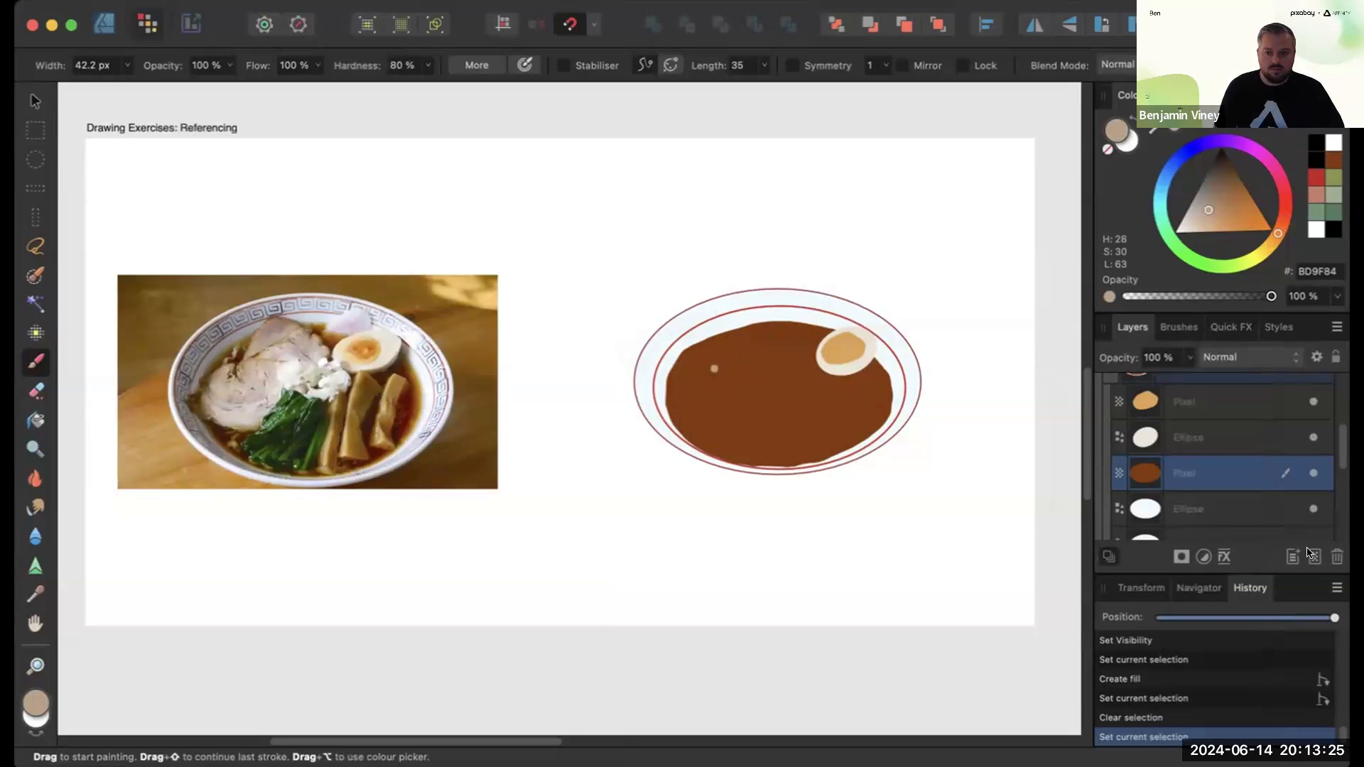
{"action": "key", "text": "super+shift+n"}
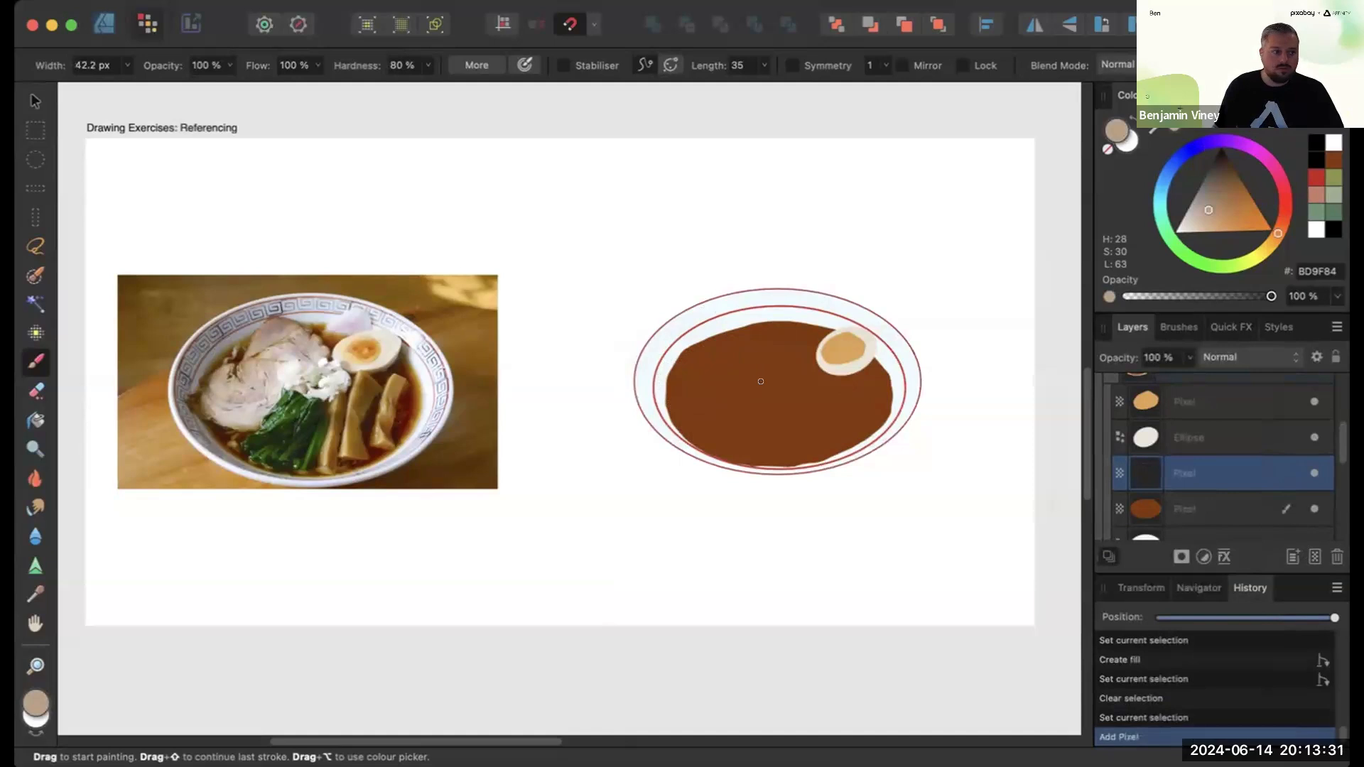
- Paint the outline of a pork slice on the left of the broth with the beige brush
{"action": "left_click_drag", "start_coordinate": [729, 349], "coordinate": [762, 411]}
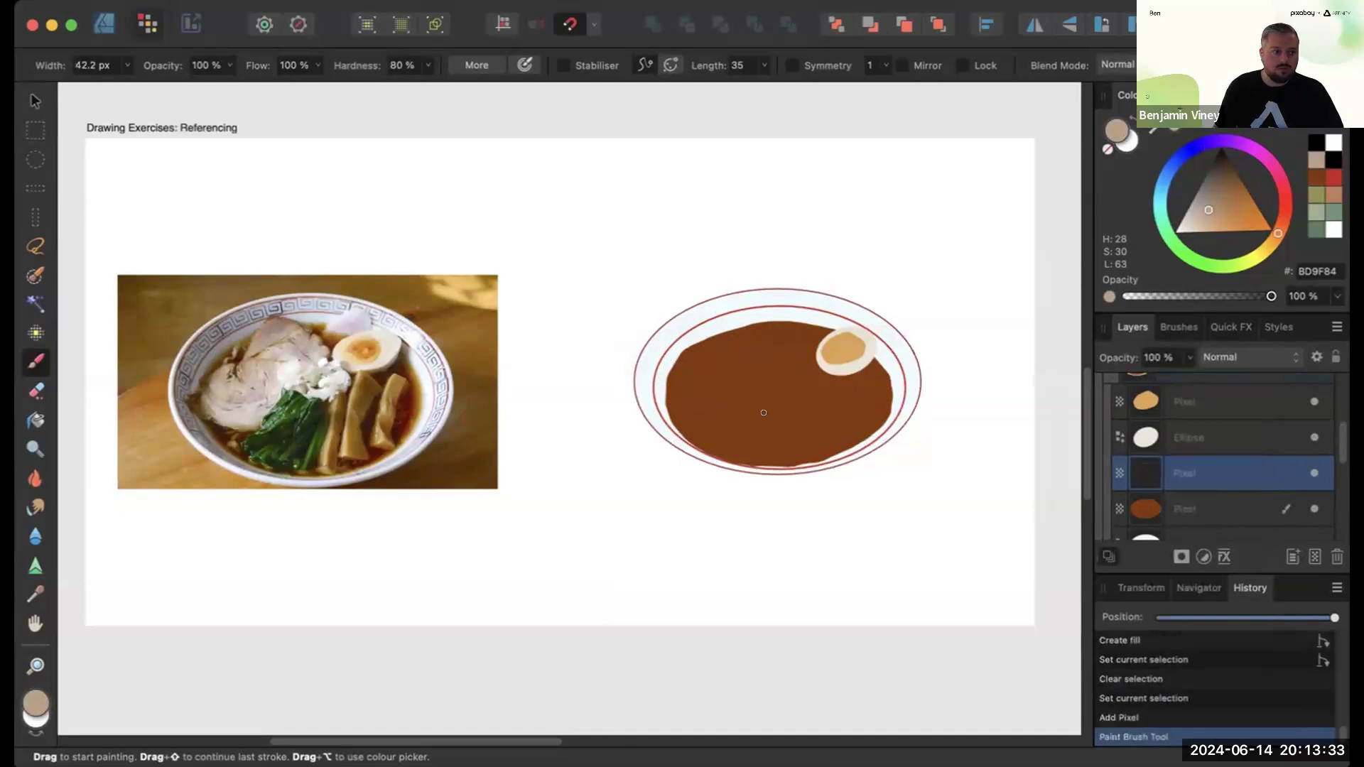
{"action": "mouse_move", "coordinate": [714, 353]}
{"action": "left_mouse_down"}
{"action": "mouse_move", "coordinate": [667, 388]}
{"action": "mouse_move", "coordinate": [714, 412]}
{"action": "mouse_move", "coordinate": [767, 384]}
{"action": "mouse_move", "coordinate": [712, 349]}
{"action": "left_mouse_up"}
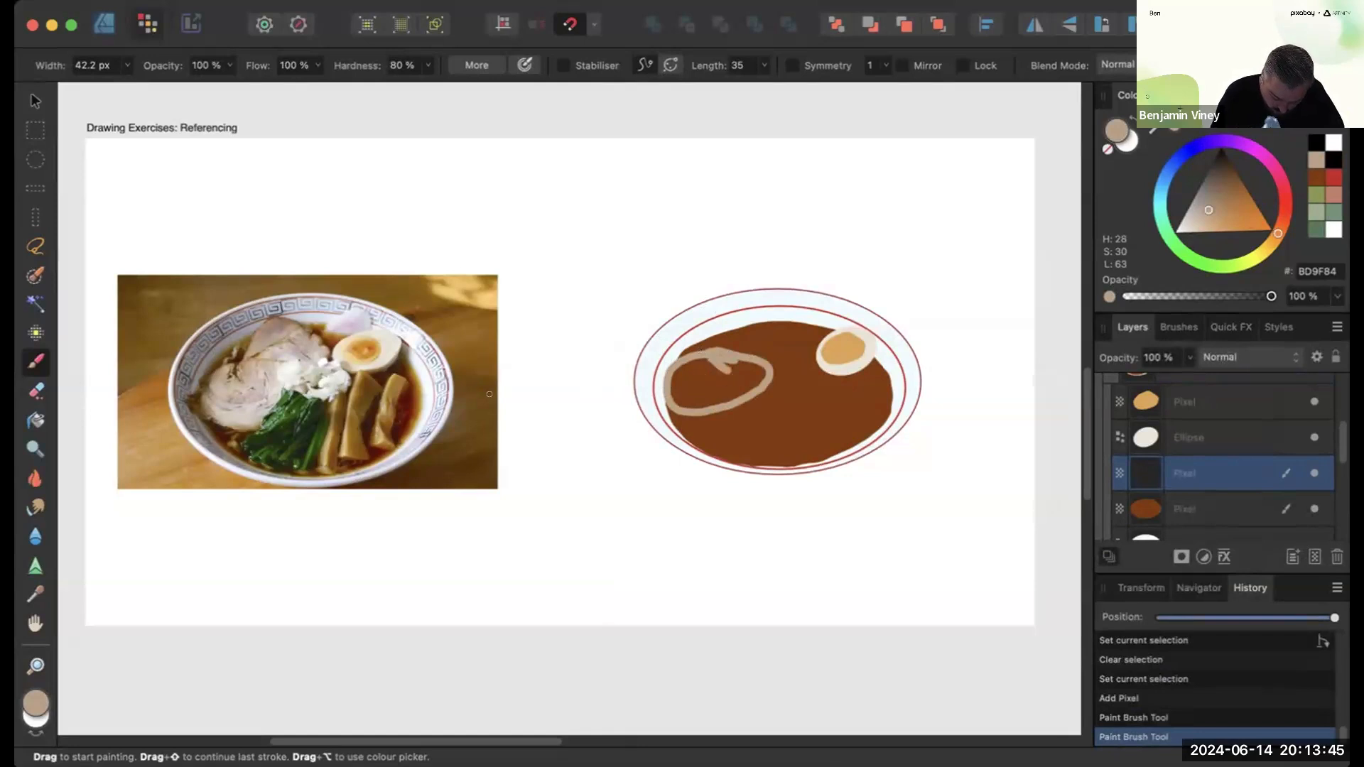
{"action": "left_click_drag", "start_coordinate": [719, 357], "coordinate": [705, 363]}
- Flood fill the inside of the pork slice outline with the beige colour
{"action": "left_click", "coordinate": [33, 419]}
{"action": "key", "text": "x"}
{"action": "left_click", "coordinate": [695, 372]}
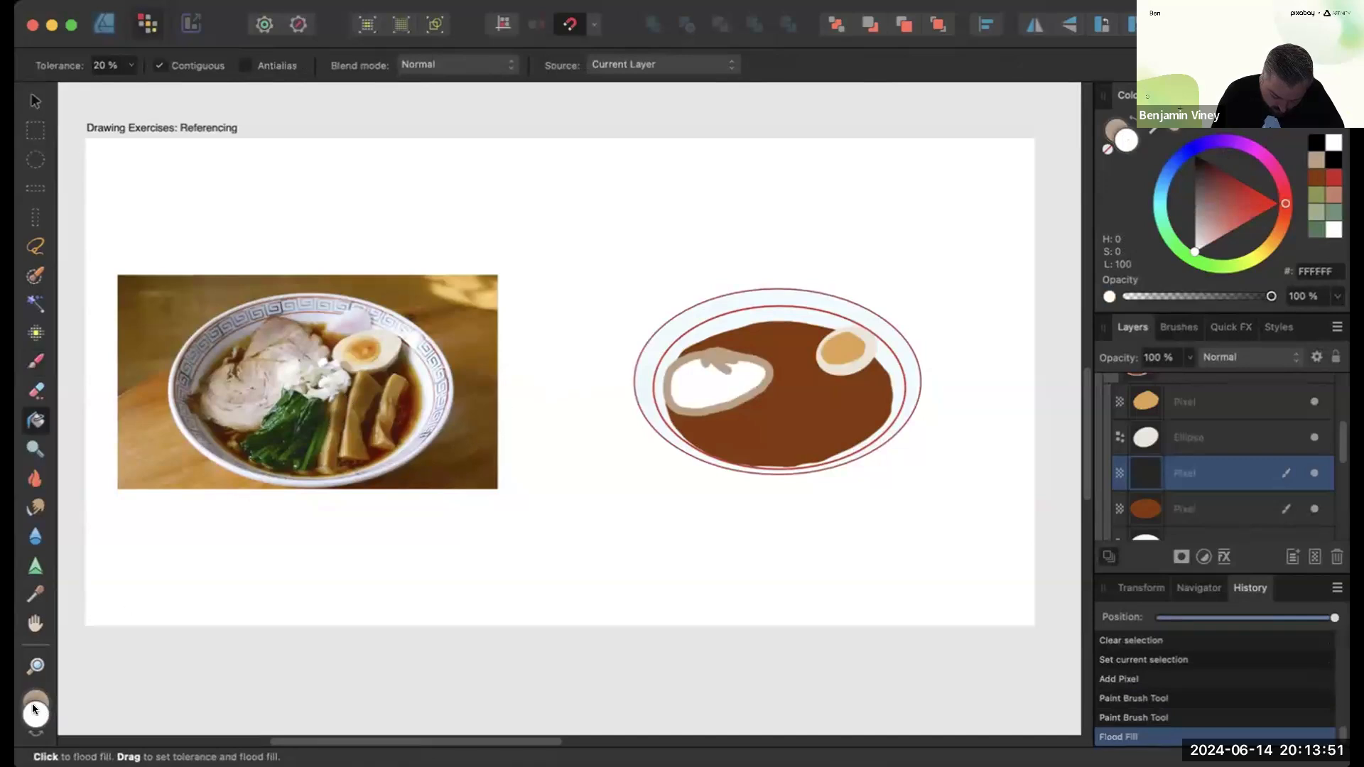
{"action": "left_click_drag", "start_coordinate": [794, 362], "coordinate": [607, 511]}
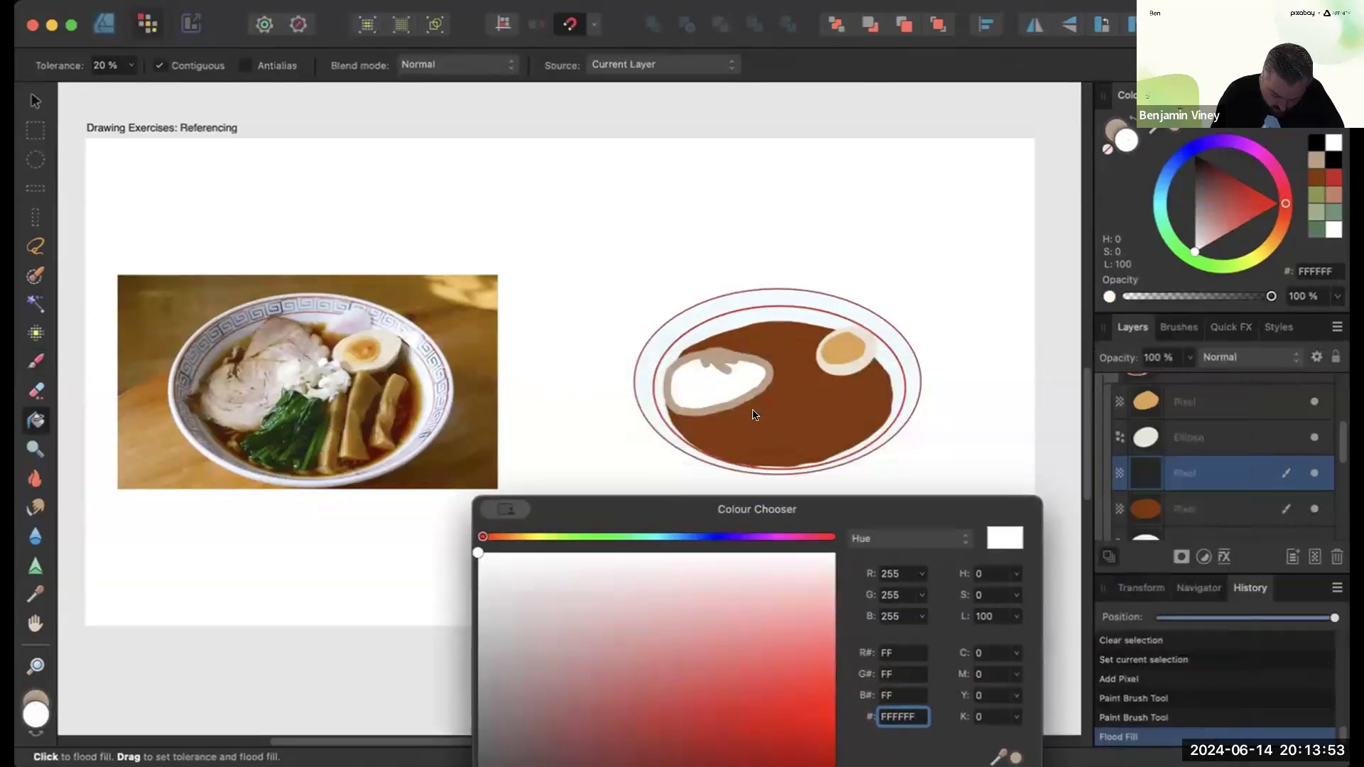
{"action": "left_click", "coordinate": [1016, 758]}
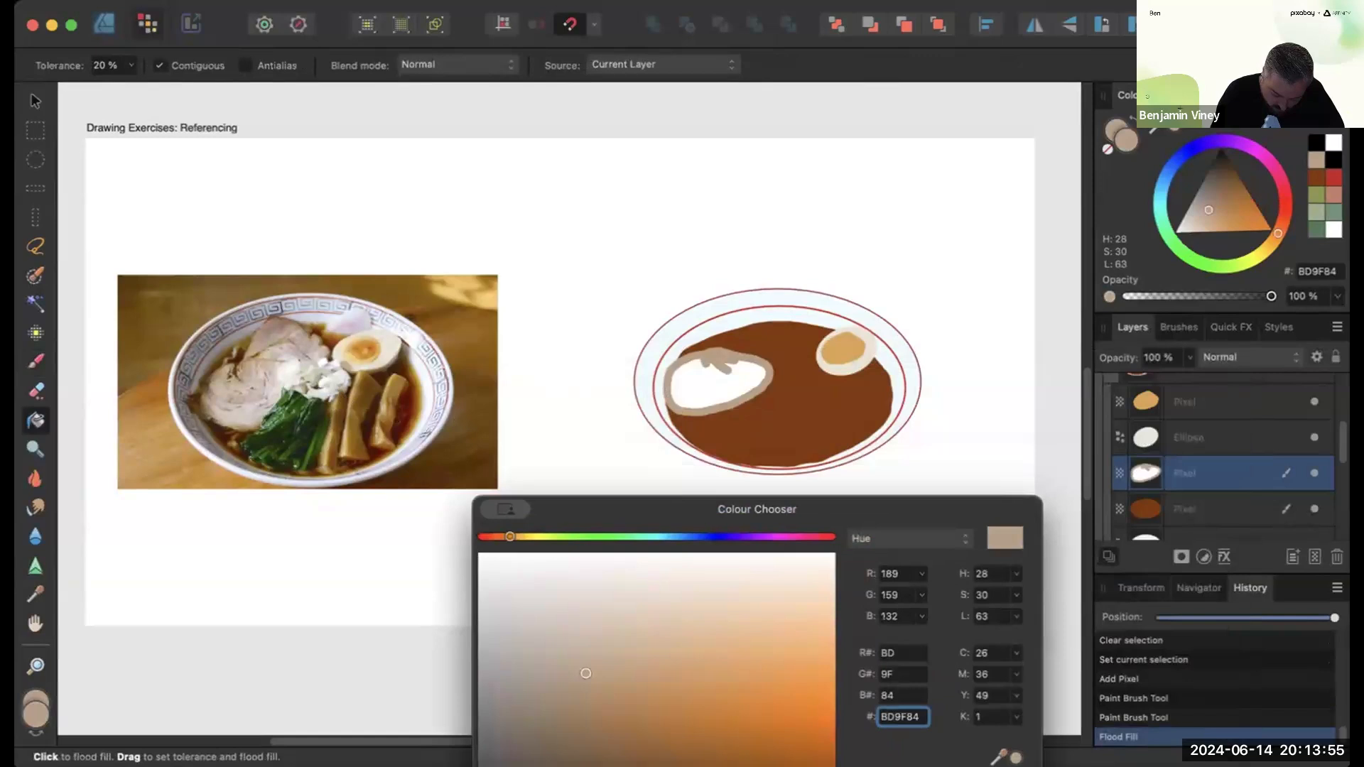
{"action": "left_click", "coordinate": [708, 365]}
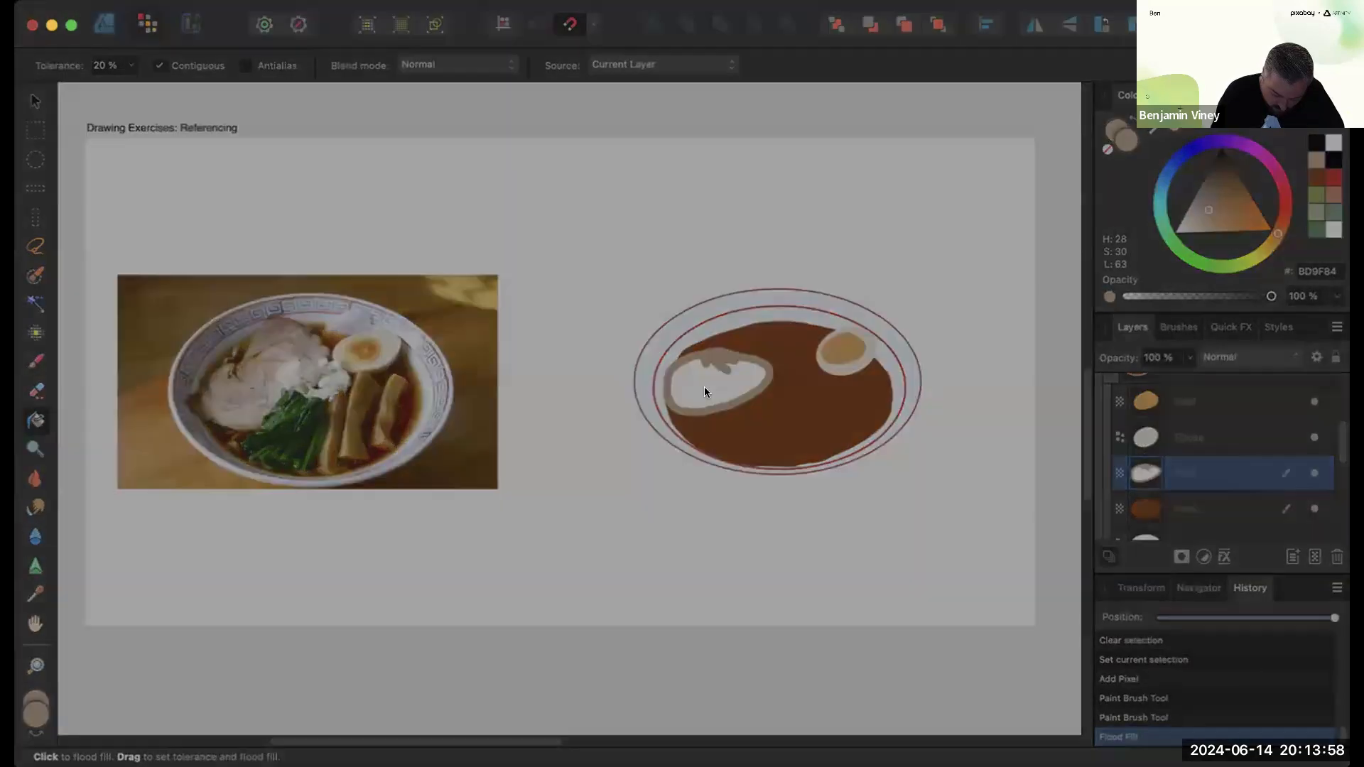
{"action": "left_click", "coordinate": [725, 384]}
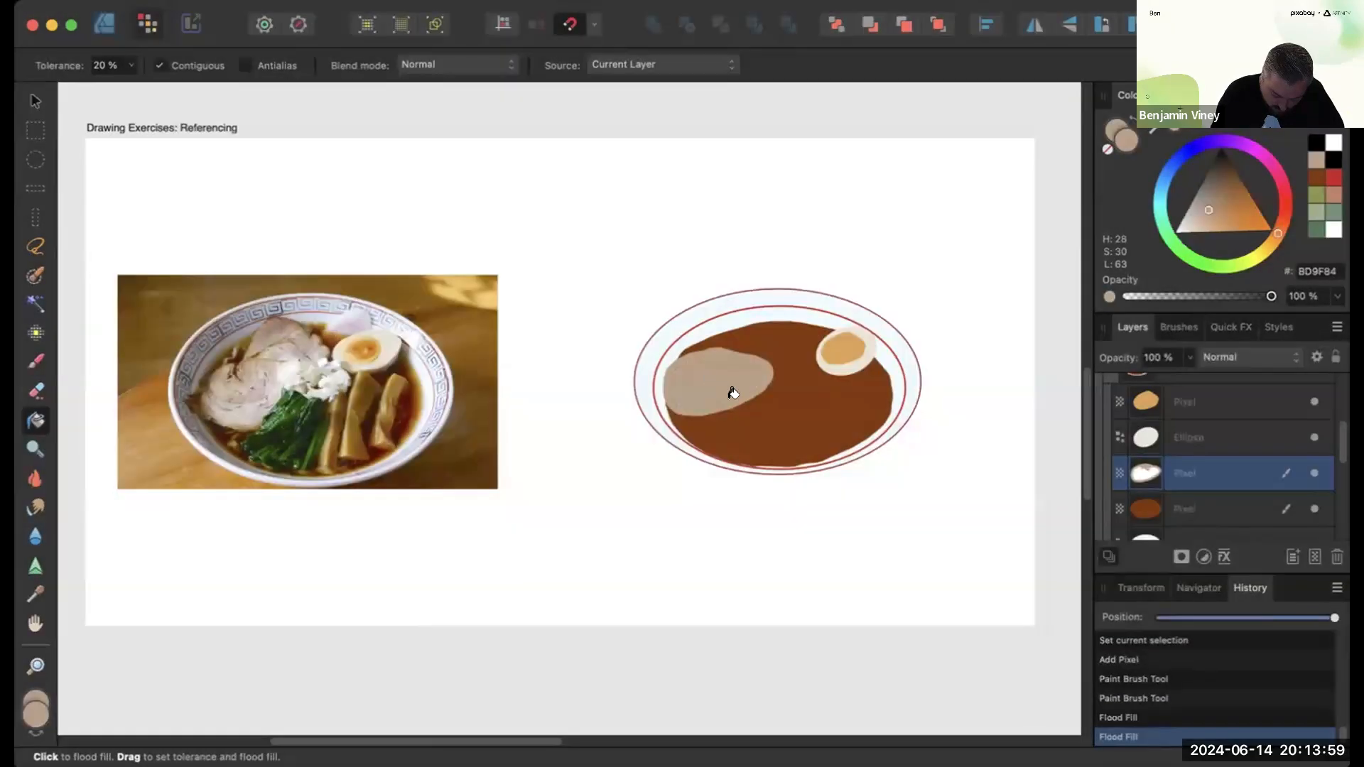
- Paint a second overlapping pork slice above the first with the beige brush
{"action": "left_click", "coordinate": [35, 364]}
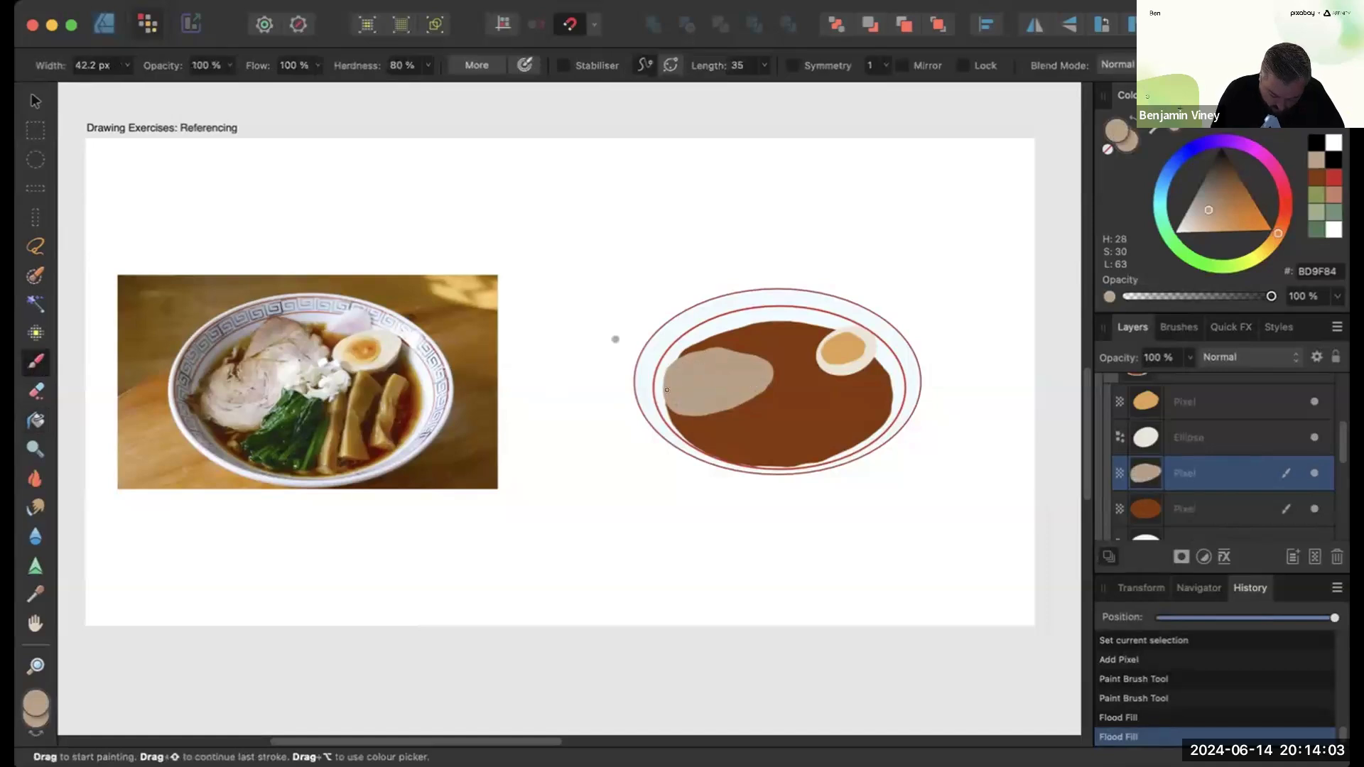
{"action": "left_click_drag", "start_coordinate": [760, 367], "coordinate": [722, 361]}
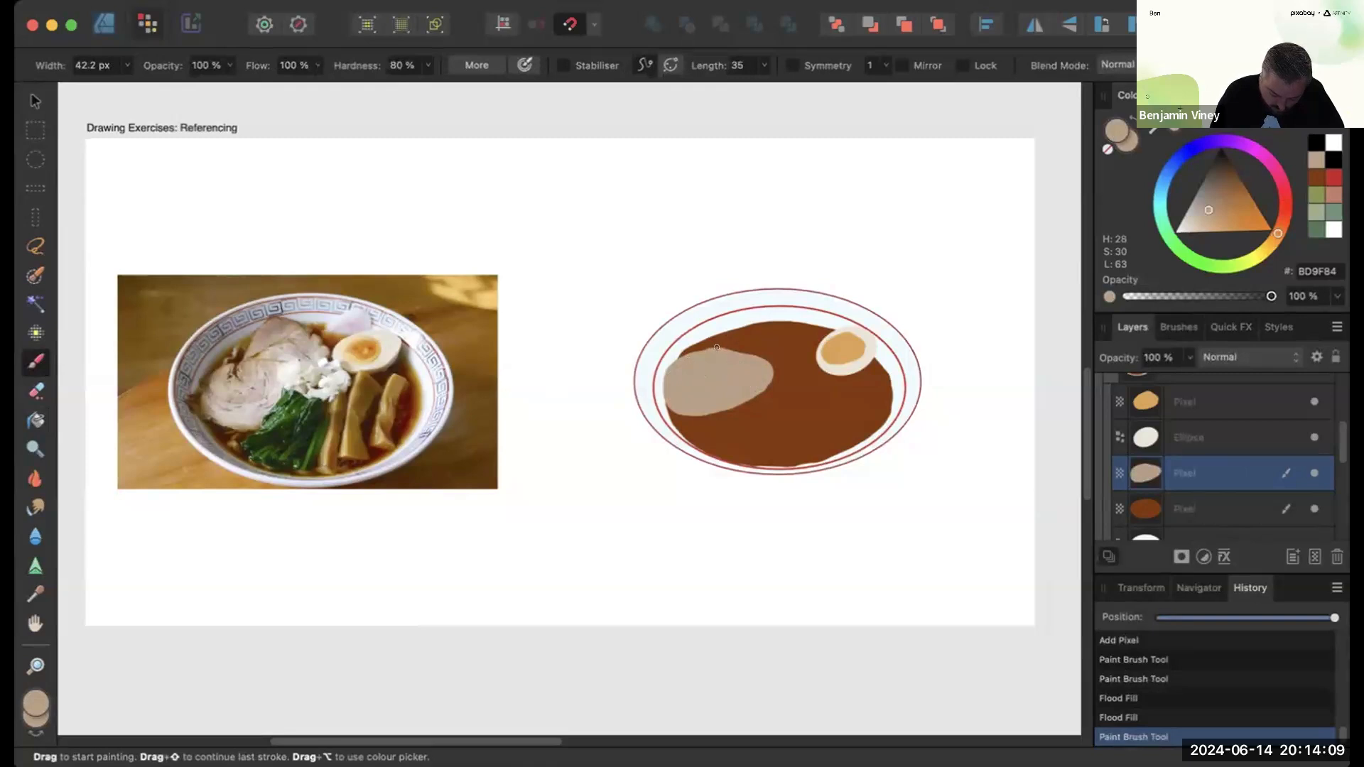
{"action": "mouse_move", "coordinate": [766, 327]}
{"action": "left_mouse_down"}
{"action": "mouse_move", "coordinate": [782, 359]}
{"action": "mouse_move", "coordinate": [762, 377]}
{"action": "left_mouse_up"}
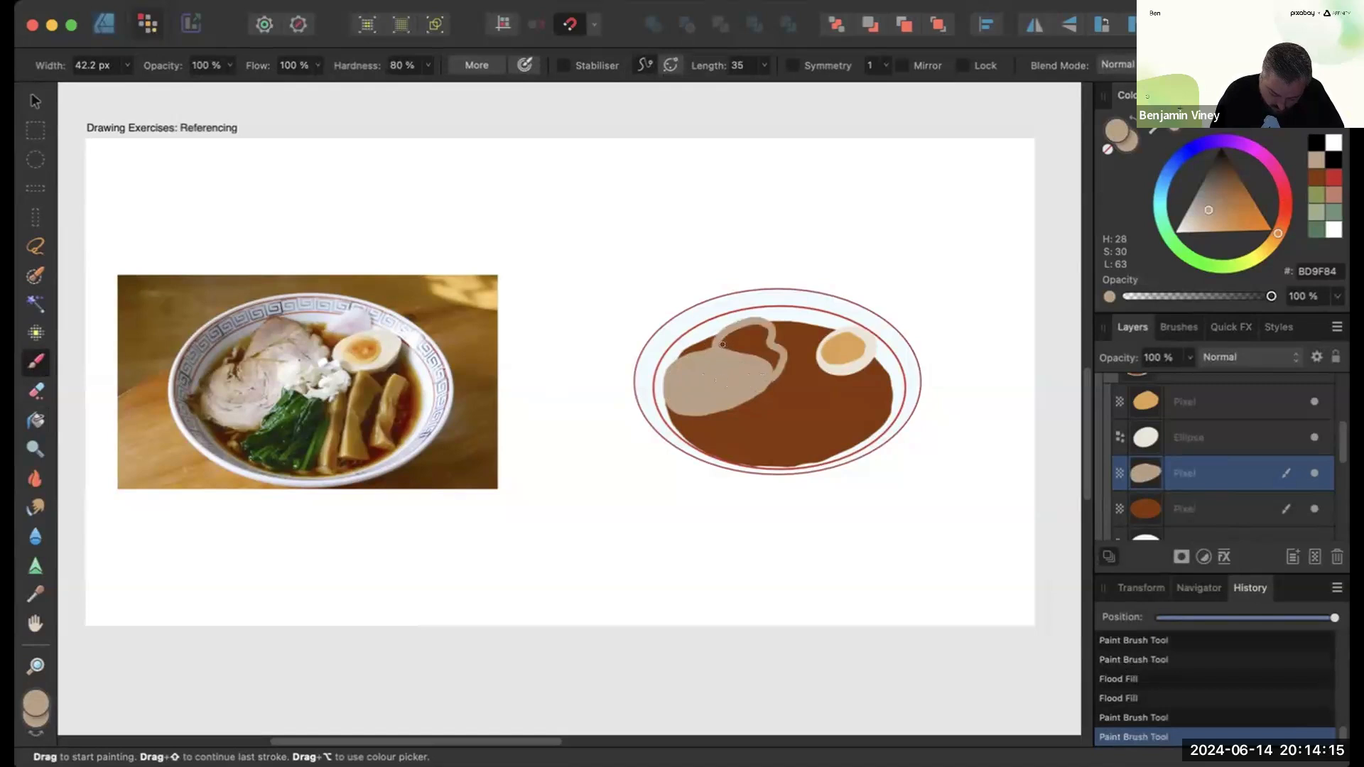
{"action": "left_click_drag", "start_coordinate": [739, 344], "coordinate": [768, 352]}
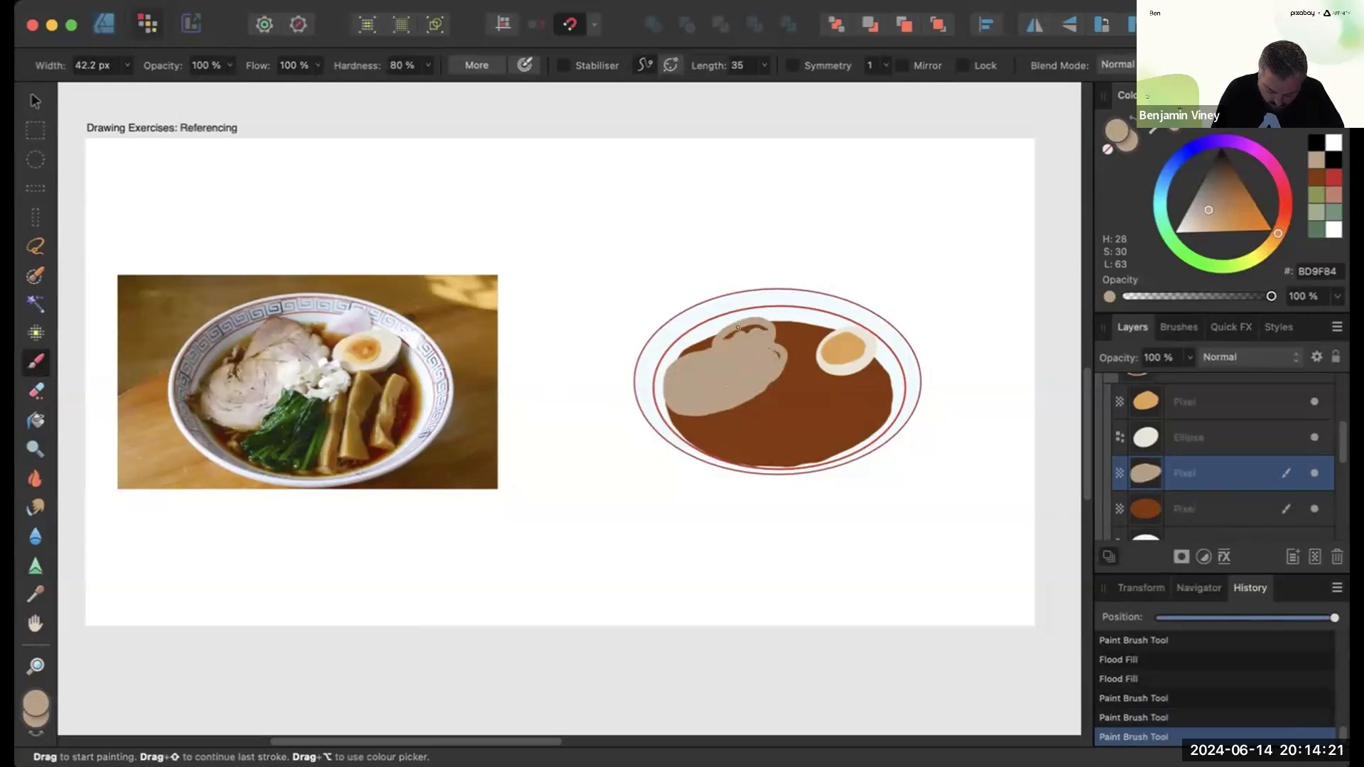
{"action": "left_click_drag", "start_coordinate": [775, 377], "coordinate": [724, 333]}
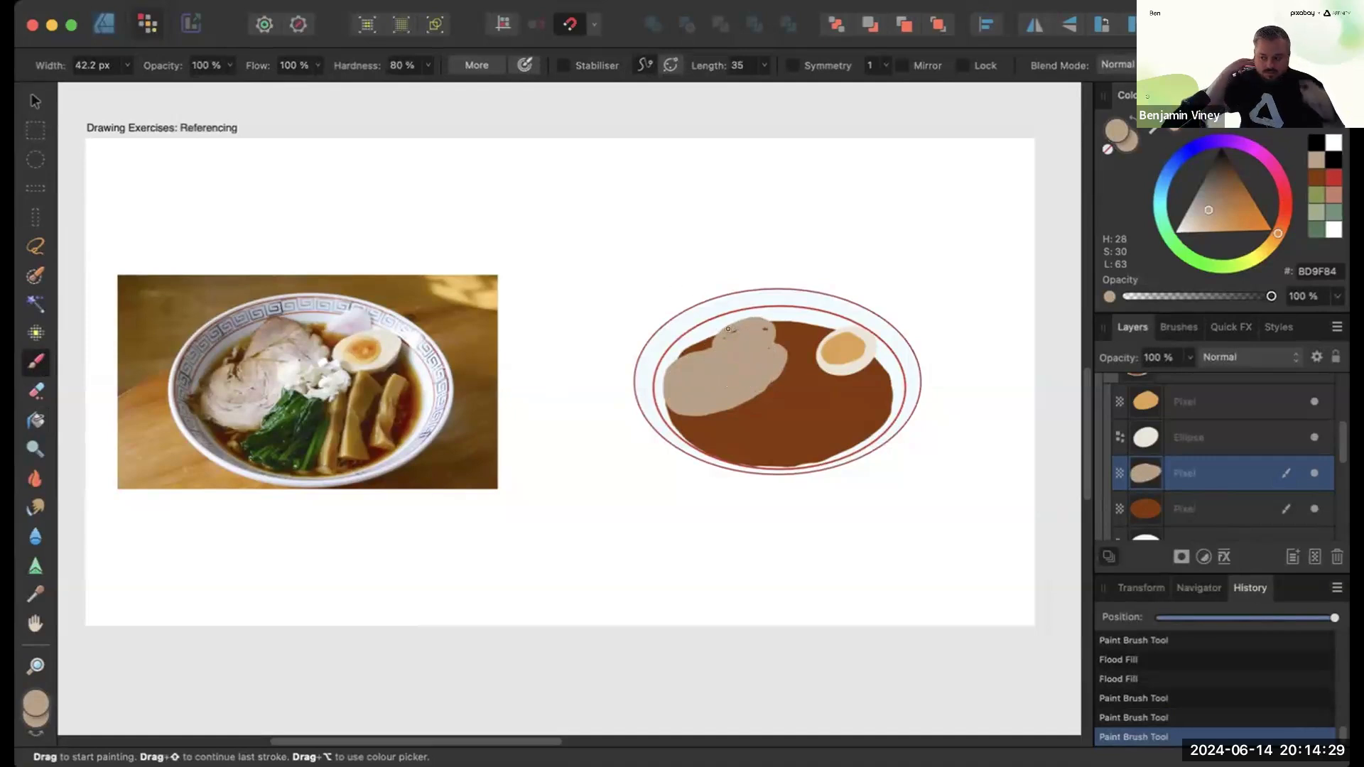
{"action": "left_click_drag", "start_coordinate": [728, 329], "coordinate": [736, 320]}
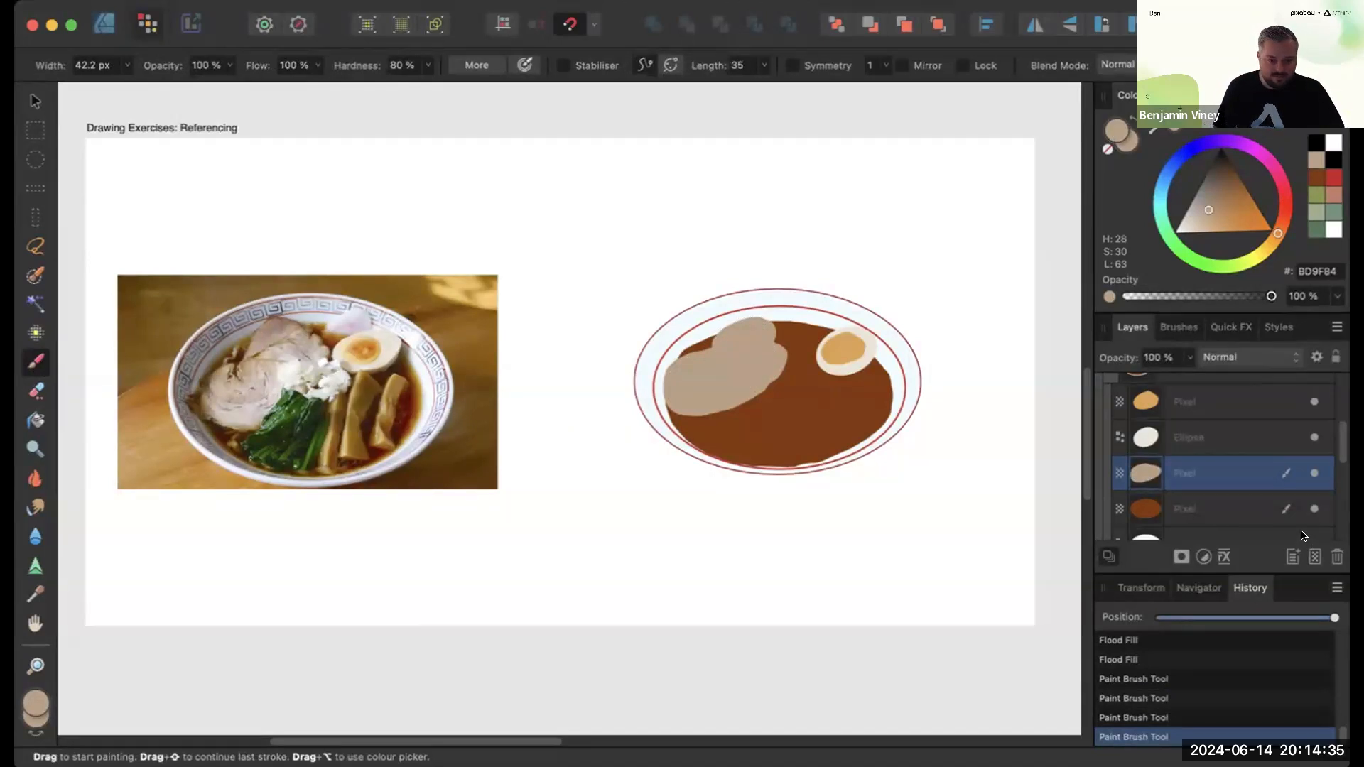
- Add a new pixel layer and paint a cream F5F1E9 fishcake disc beside the egg, sampled from the photo
{"action": "key", "text": "super+shift+n"}
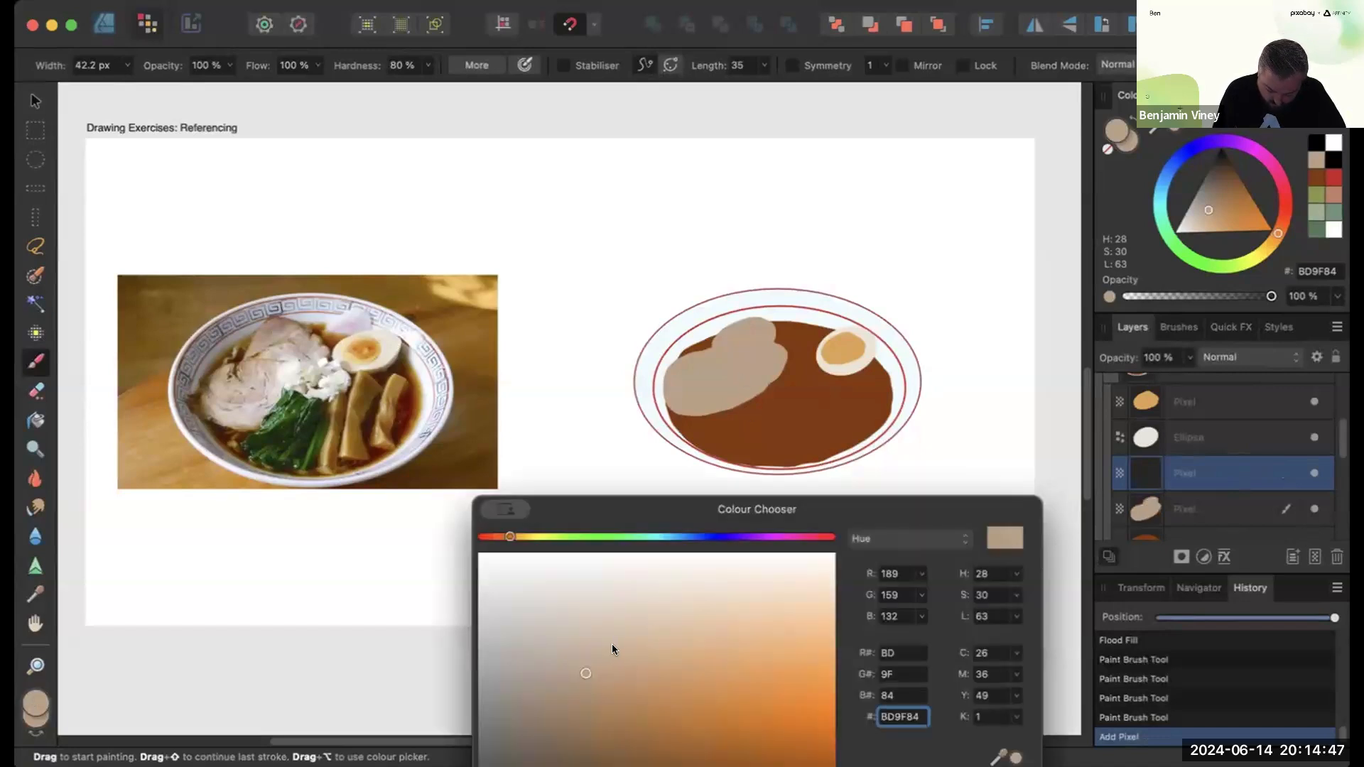
{"action": "left_click_drag", "start_coordinate": [999, 757], "coordinate": [852, 333]}
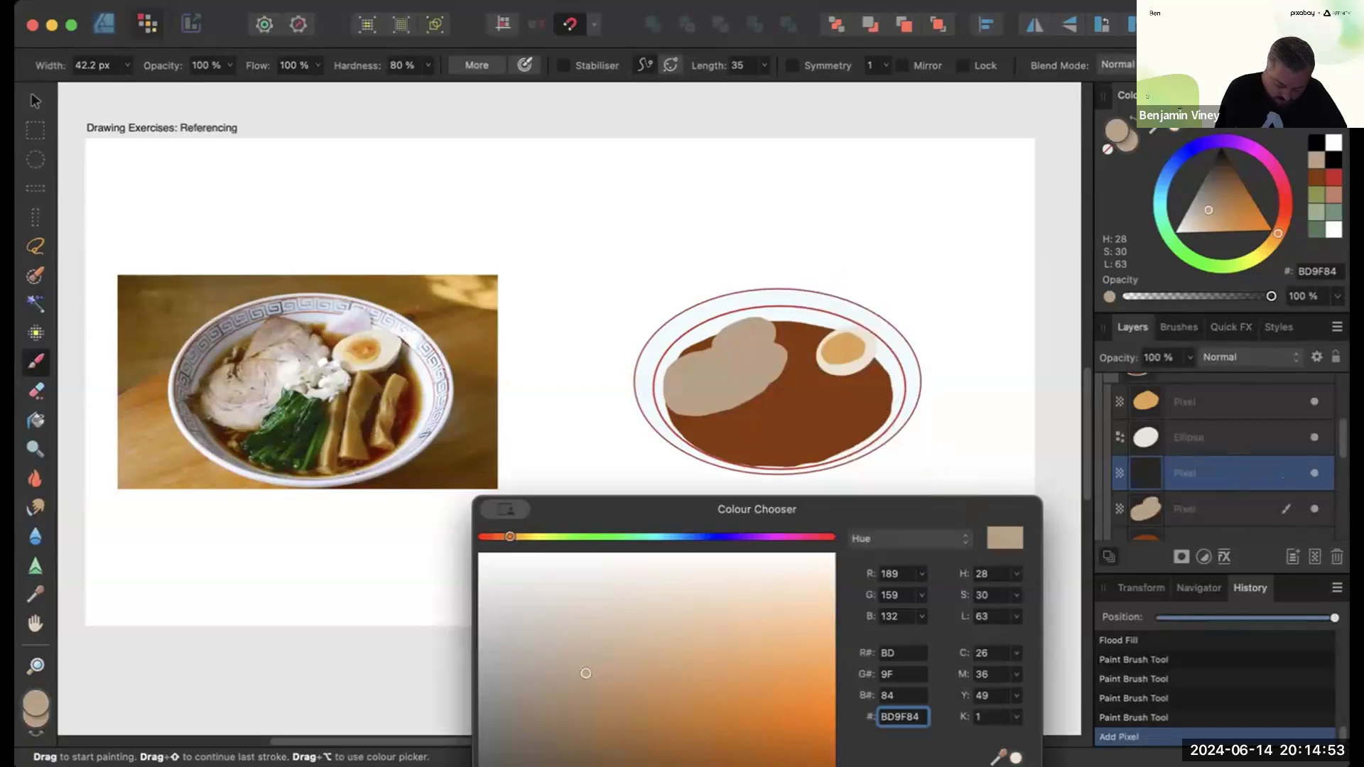
{"action": "left_click", "coordinate": [1016, 757]}
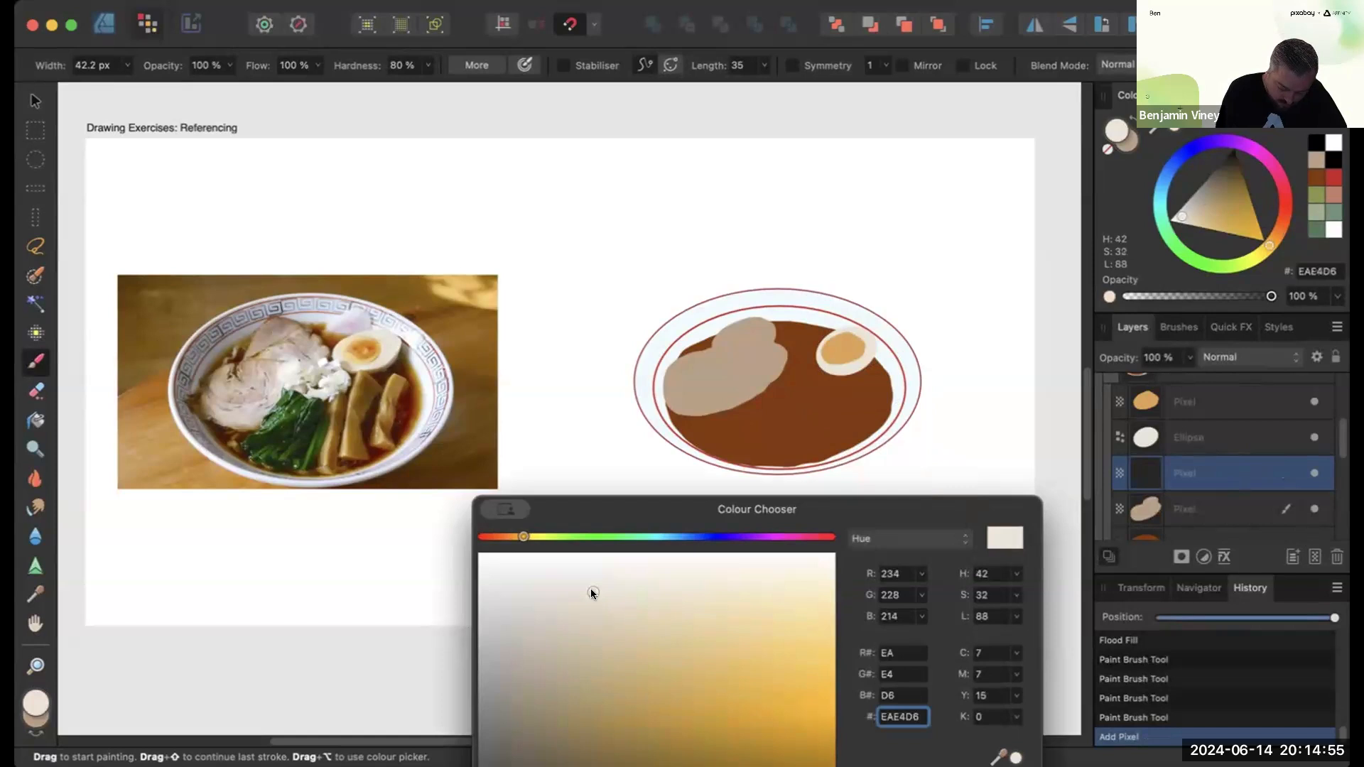
{"action": "mouse_move", "coordinate": [593, 593]}
{"action": "left_mouse_down"}
{"action": "mouse_move", "coordinate": [579, 595]}
{"action": "mouse_move", "coordinate": [600, 564]}
{"action": "left_mouse_up"}
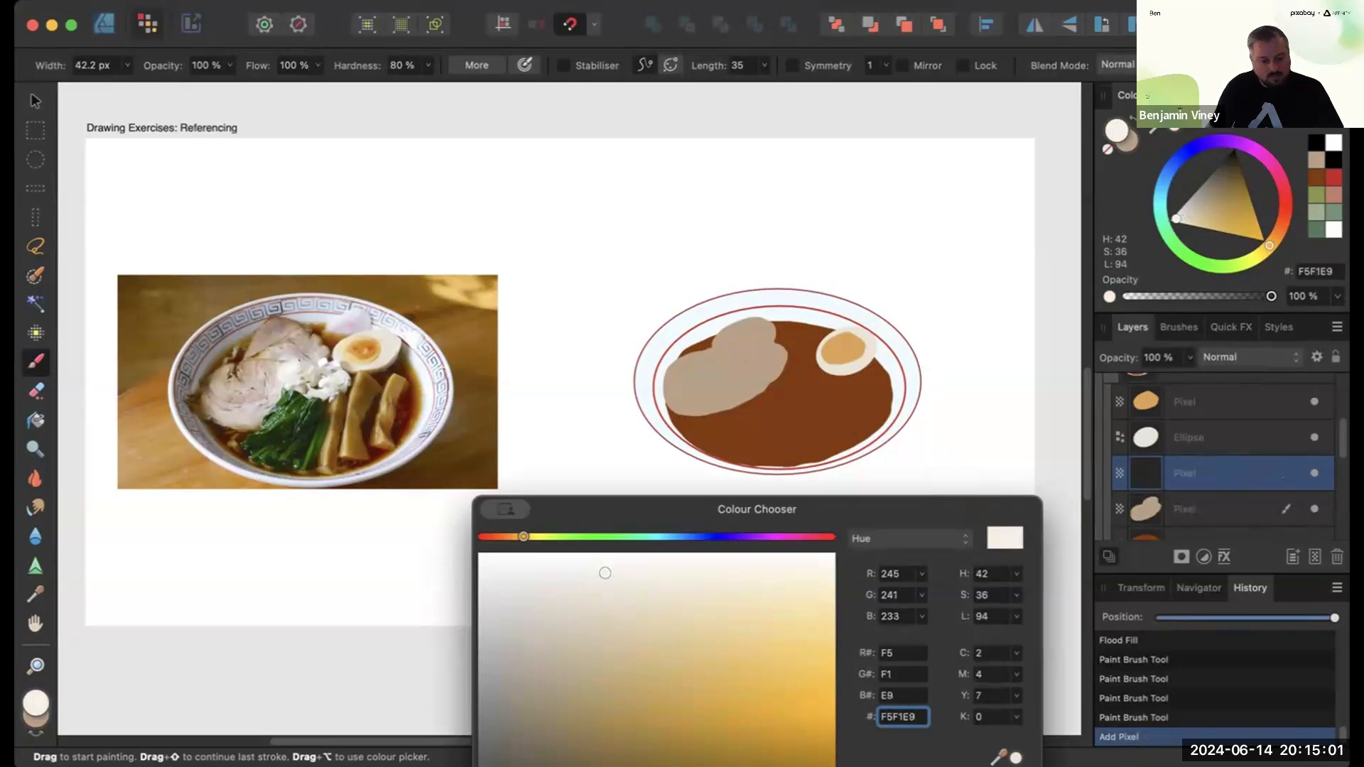
{"action": "key", "text": "Return"}
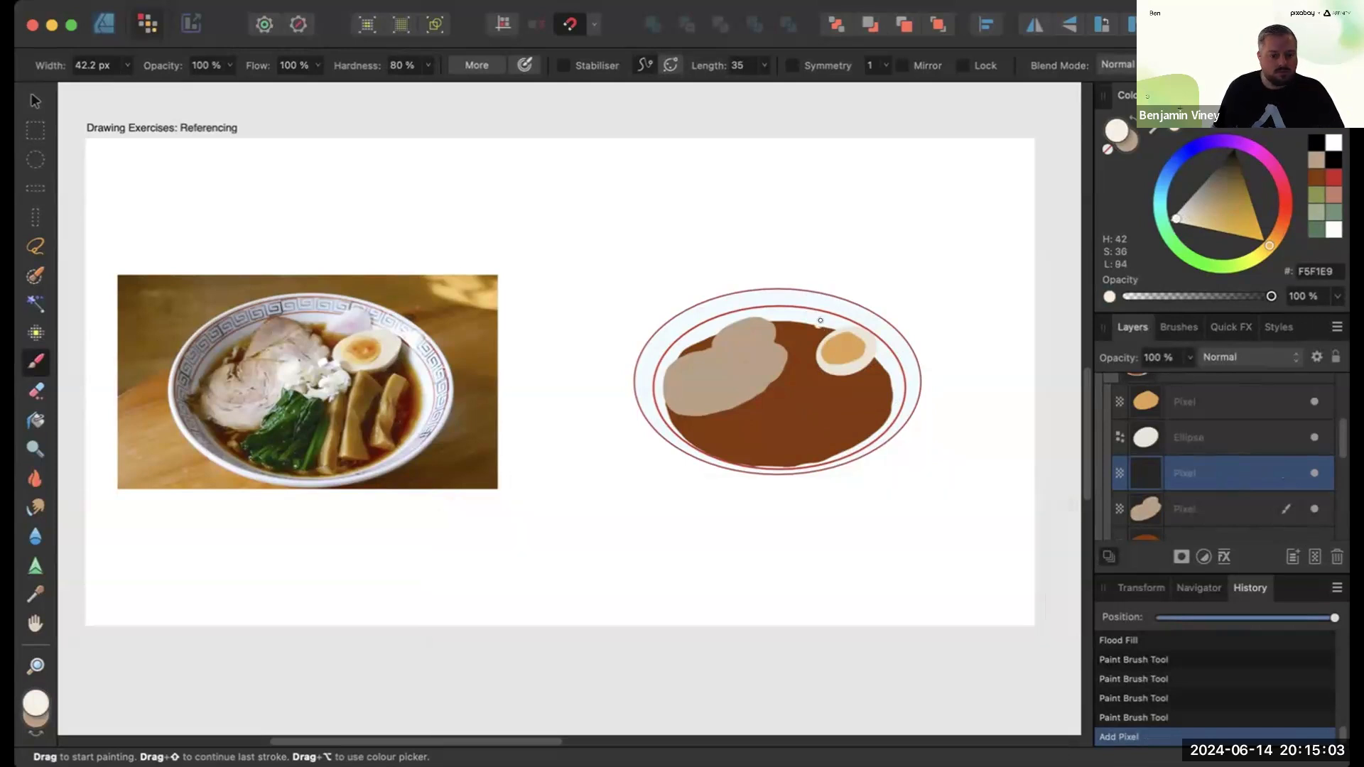
{"action": "mouse_move", "coordinate": [809, 315]}
{"action": "left_mouse_down"}
{"action": "mouse_move", "coordinate": [809, 332]}
{"action": "mouse_move", "coordinate": [823, 314]}
{"action": "mouse_move", "coordinate": [817, 338]}
{"action": "mouse_move", "coordinate": [827, 329]}
{"action": "left_mouse_up"}
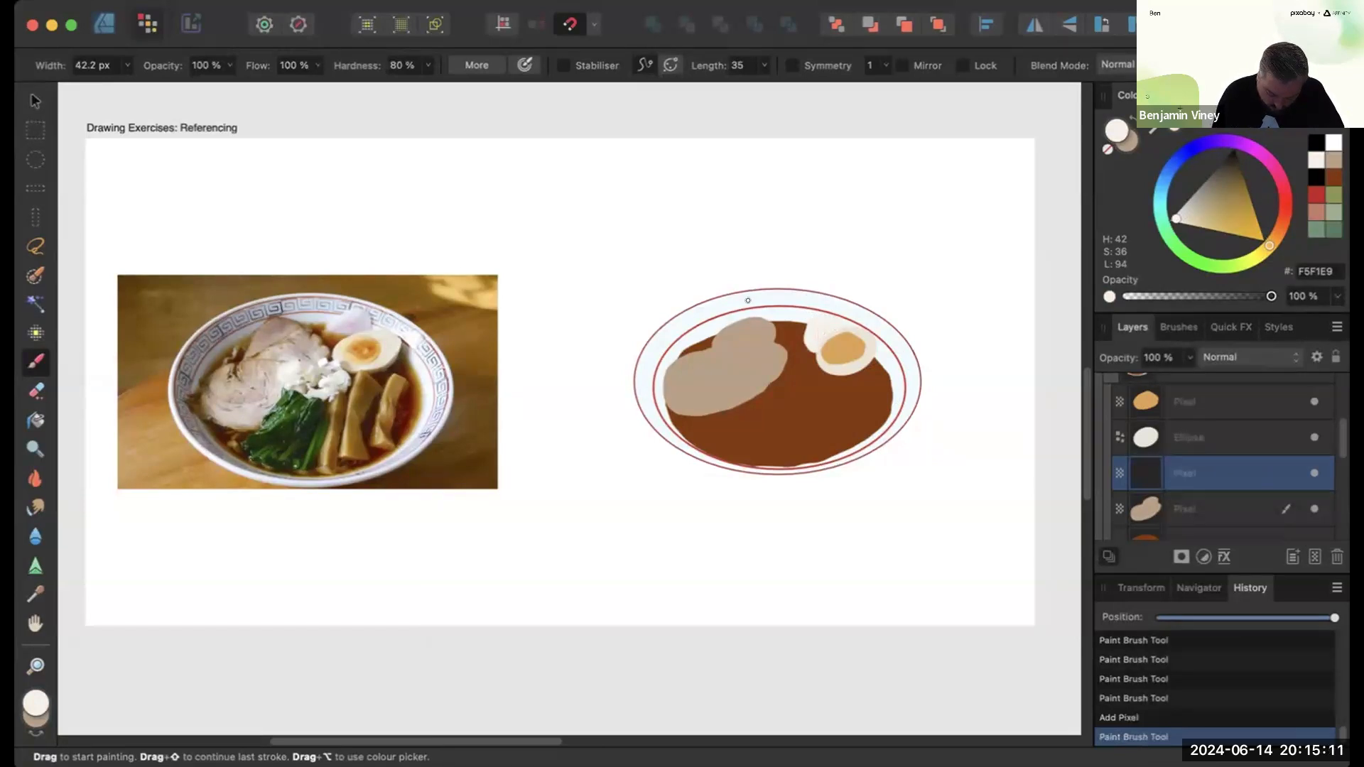
- Set the brush colour to pale pink F4CDF5
{"action": "left_click", "coordinate": [35, 704]}
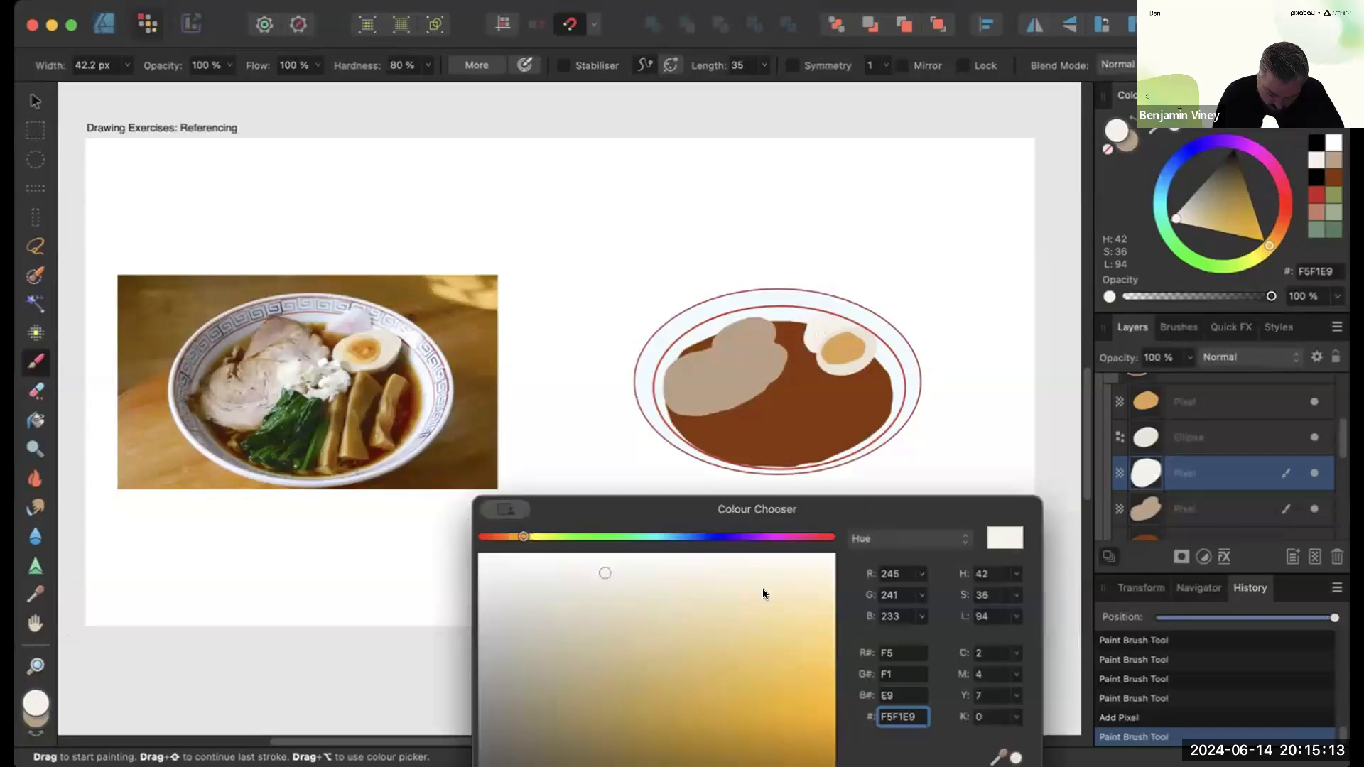
{"action": "left_click", "coordinate": [774, 537]}
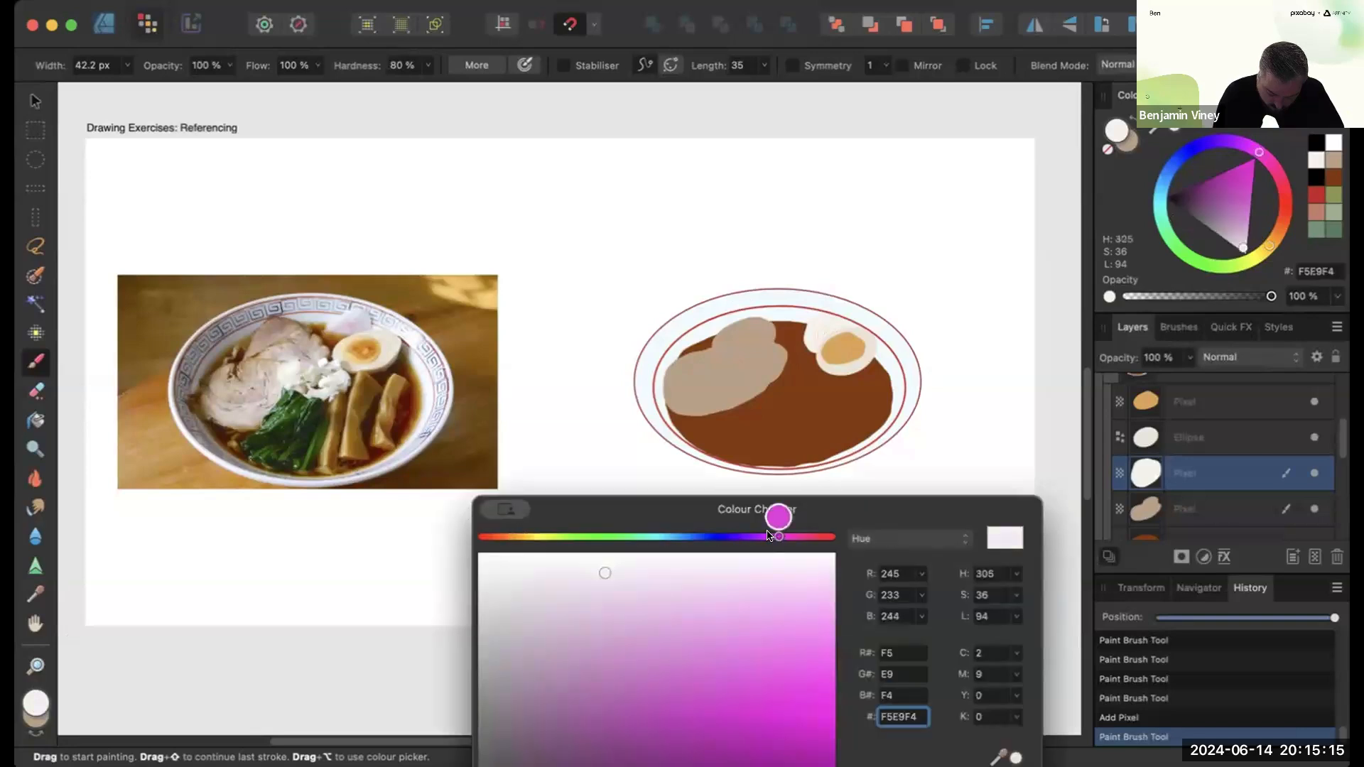
{"action": "left_click", "coordinate": [729, 579]}
{"action": "left_click_drag", "start_coordinate": [717, 574], "coordinate": [721, 591]}
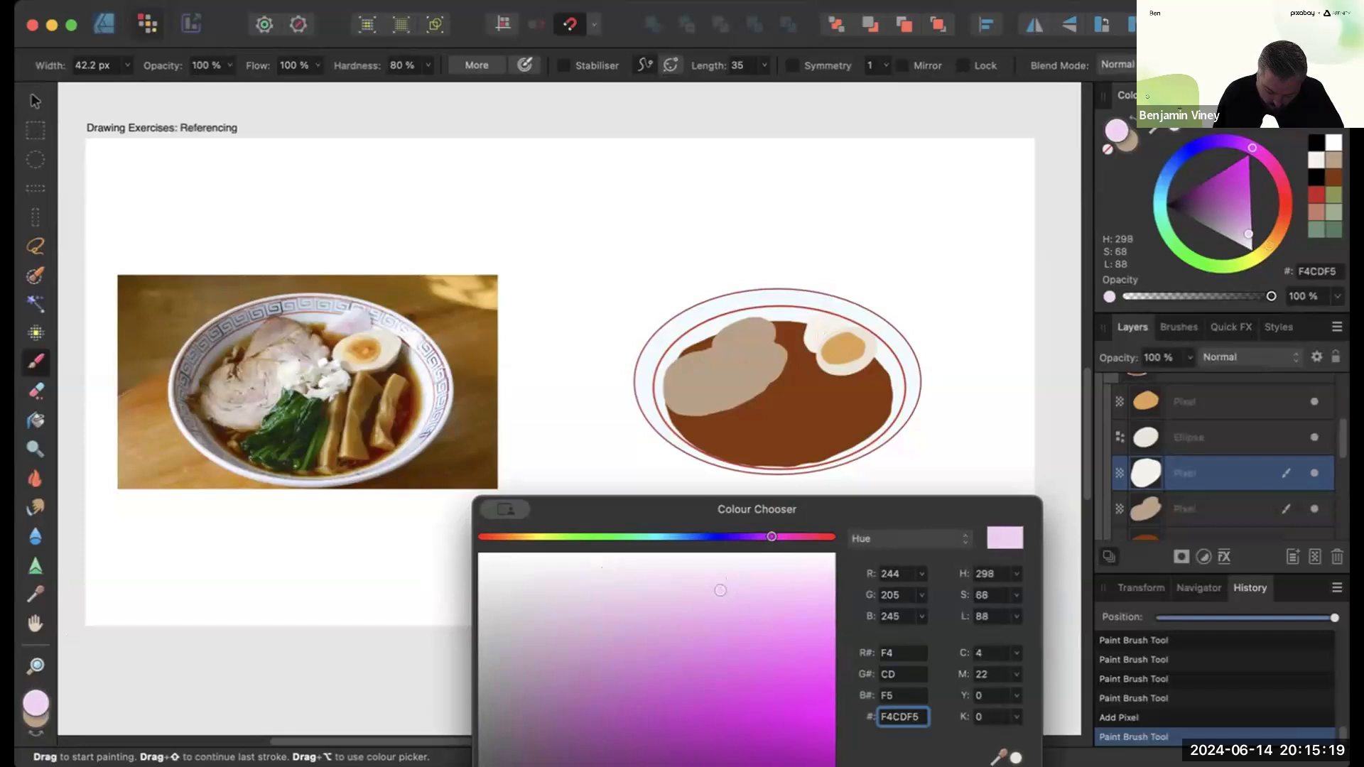
{"action": "left_click", "coordinate": [851, 332]}
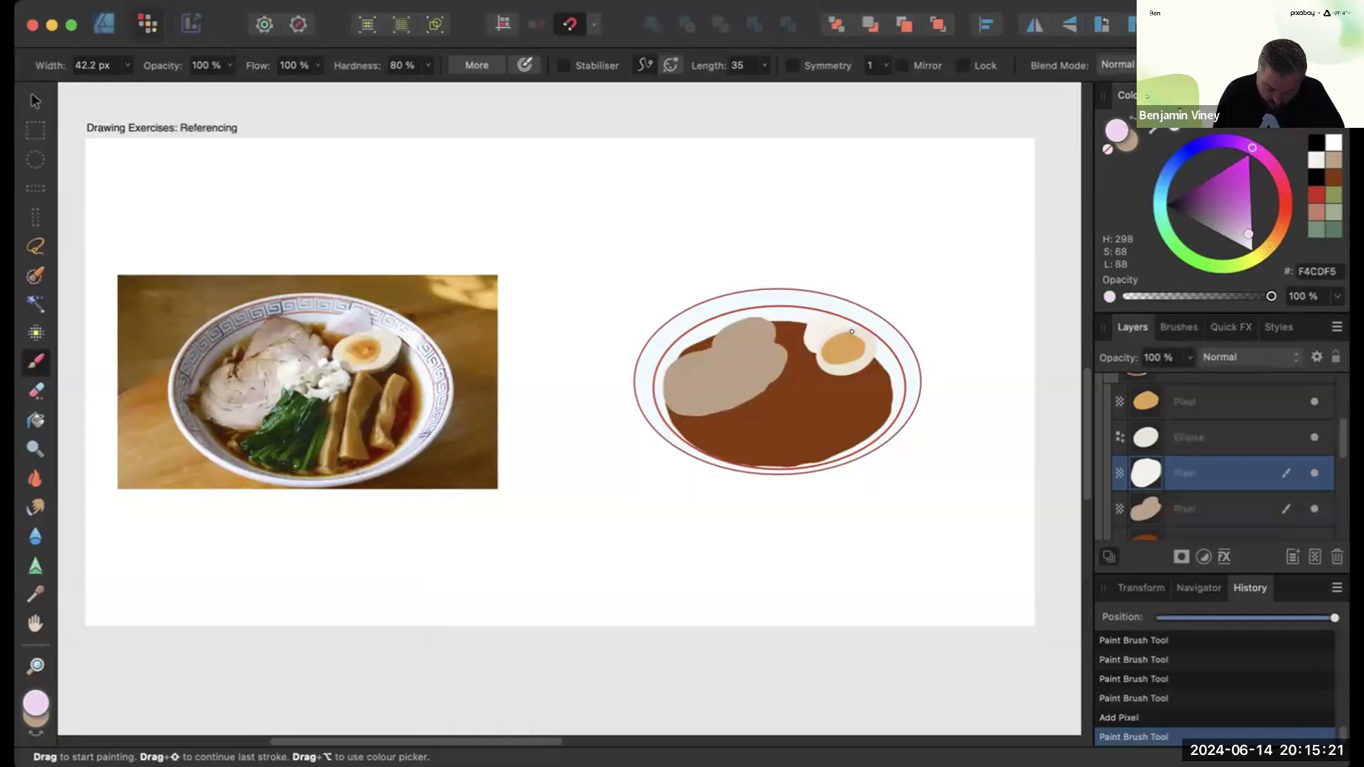
- Shrink the brush to 9.8 px and paint a pink spiral on the fishcake
{"action": "key", "text": "["}
{"action": "key", "text": "["}
{"action": "scroll", "coordinate": [829, 335], "scroll_direction": "up", "scroll_amount": 5}
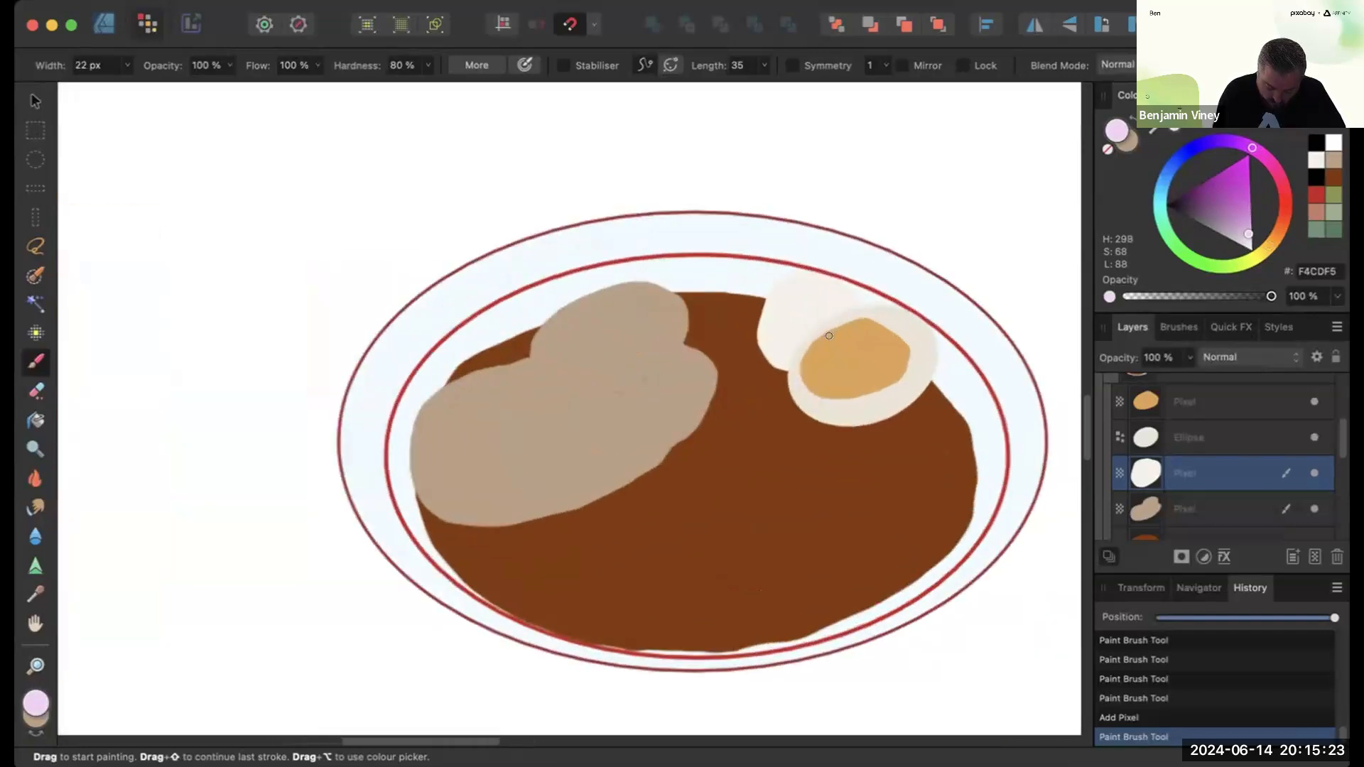
{"action": "key", "text": "["}
{"action": "key", "text": "["}
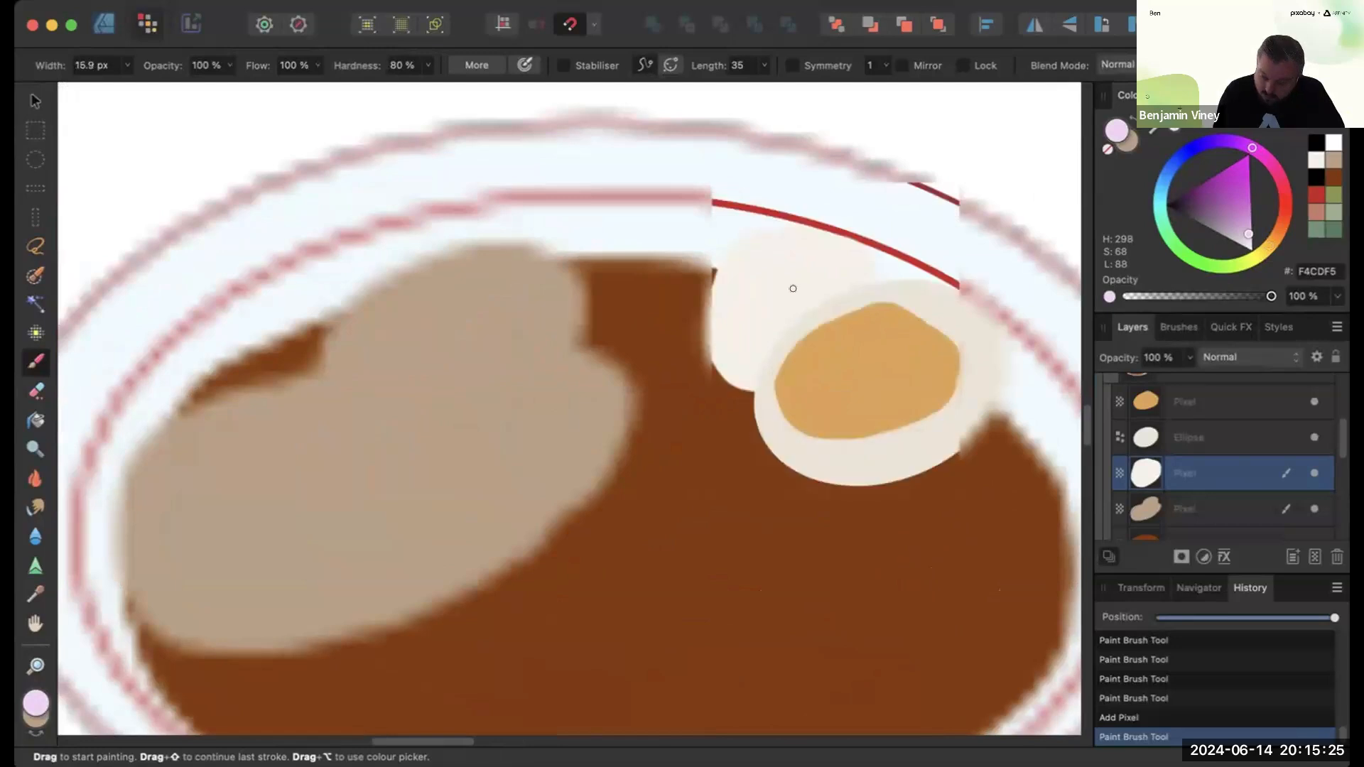
{"action": "key", "text": "bracketleft"}
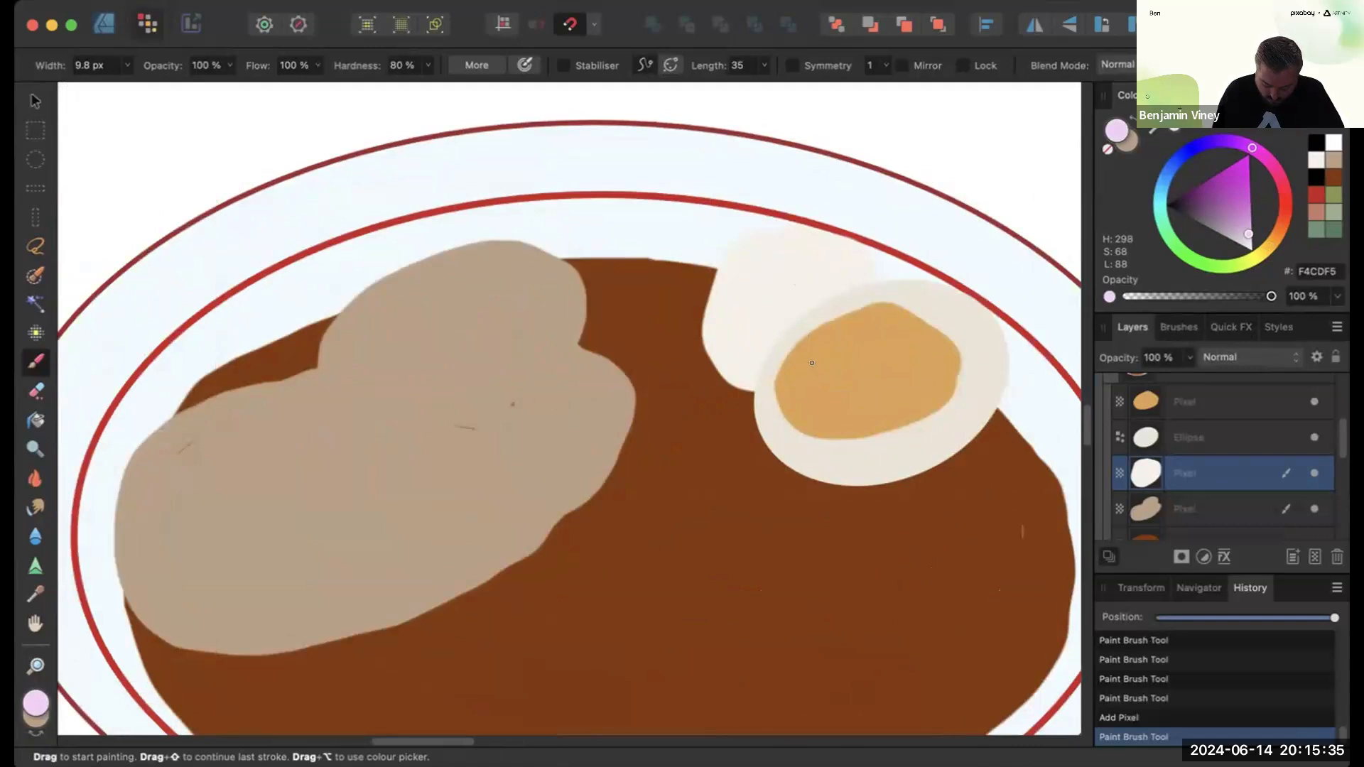
{"action": "mouse_move", "coordinate": [796, 291]}
{"action": "left_mouse_down"}
{"action": "mouse_move", "coordinate": [760, 330]}
{"action": "mouse_move", "coordinate": [837, 295]}
{"action": "left_mouse_up"}
{"action": "mouse_move", "coordinate": [809, 360]}
{"action": "left_mouse_down"}
{"action": "mouse_move", "coordinate": [734, 309]}
{"action": "mouse_move", "coordinate": [842, 259]}
{"action": "left_mouse_up"}
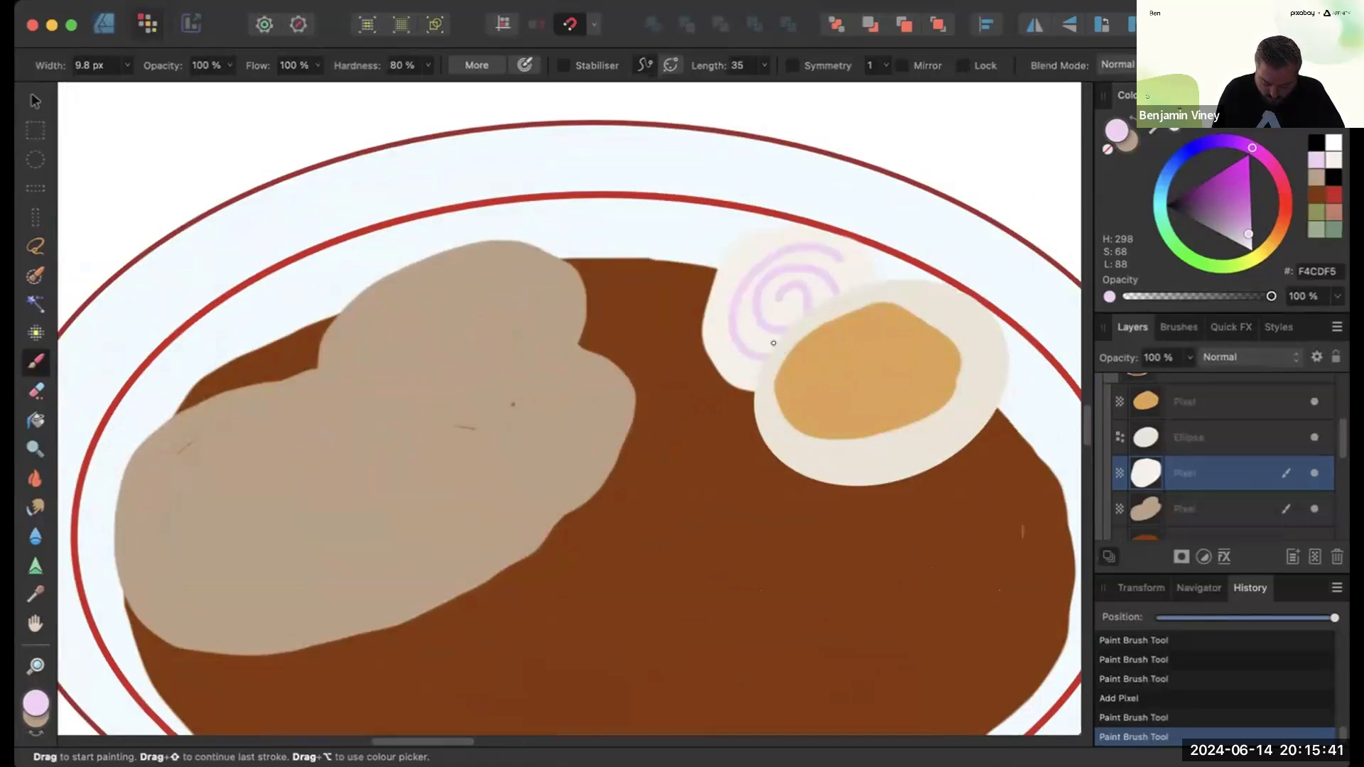
{"action": "scroll", "coordinate": [774, 343], "scroll_direction": "down", "scroll_amount": 5}
{"action": "scroll", "coordinate": [770, 339], "scroll_direction": "left", "scroll_amount": 5}
{"action": "scroll", "coordinate": [770, 340], "scroll_direction": "left", "scroll_amount": 4}
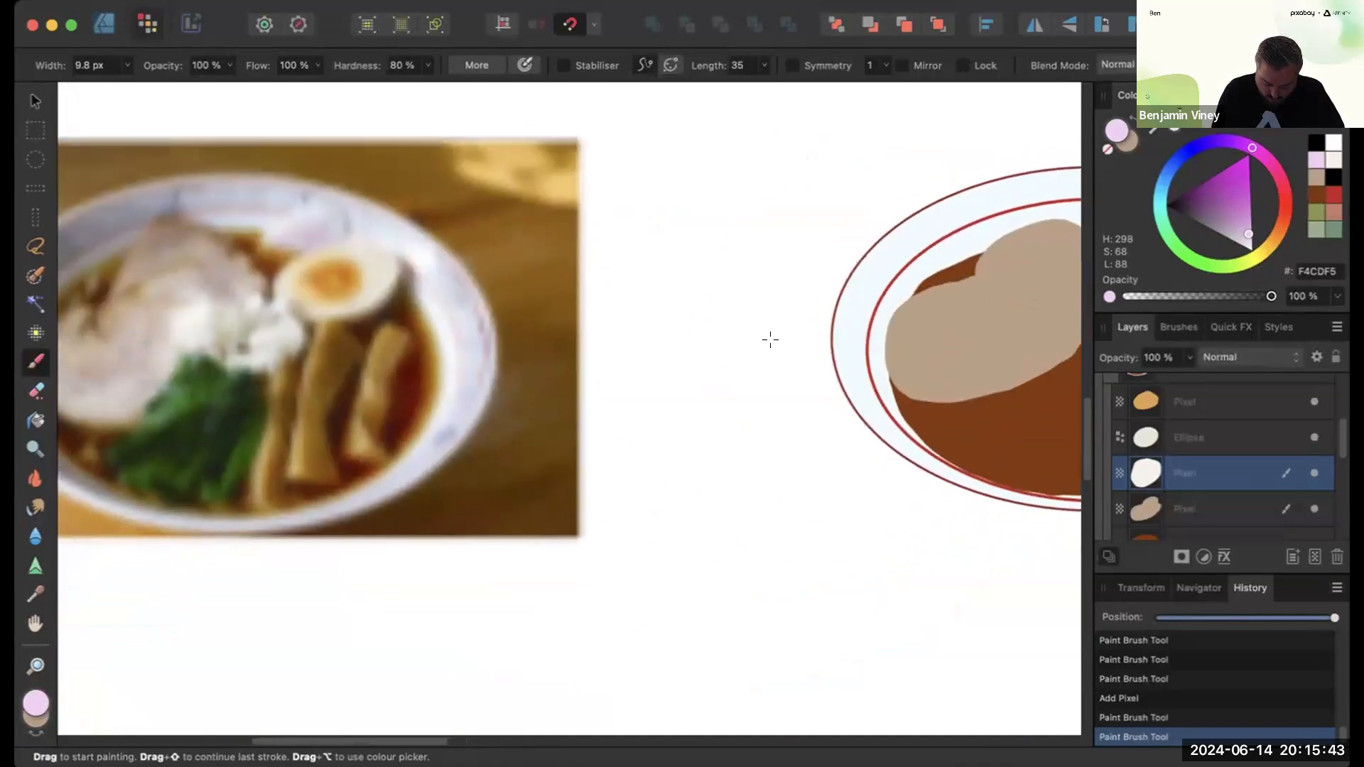
{"action": "scroll", "coordinate": [770, 339], "scroll_direction": "right", "scroll_amount": 1}
{"action": "left_click", "coordinate": [1206, 511]}
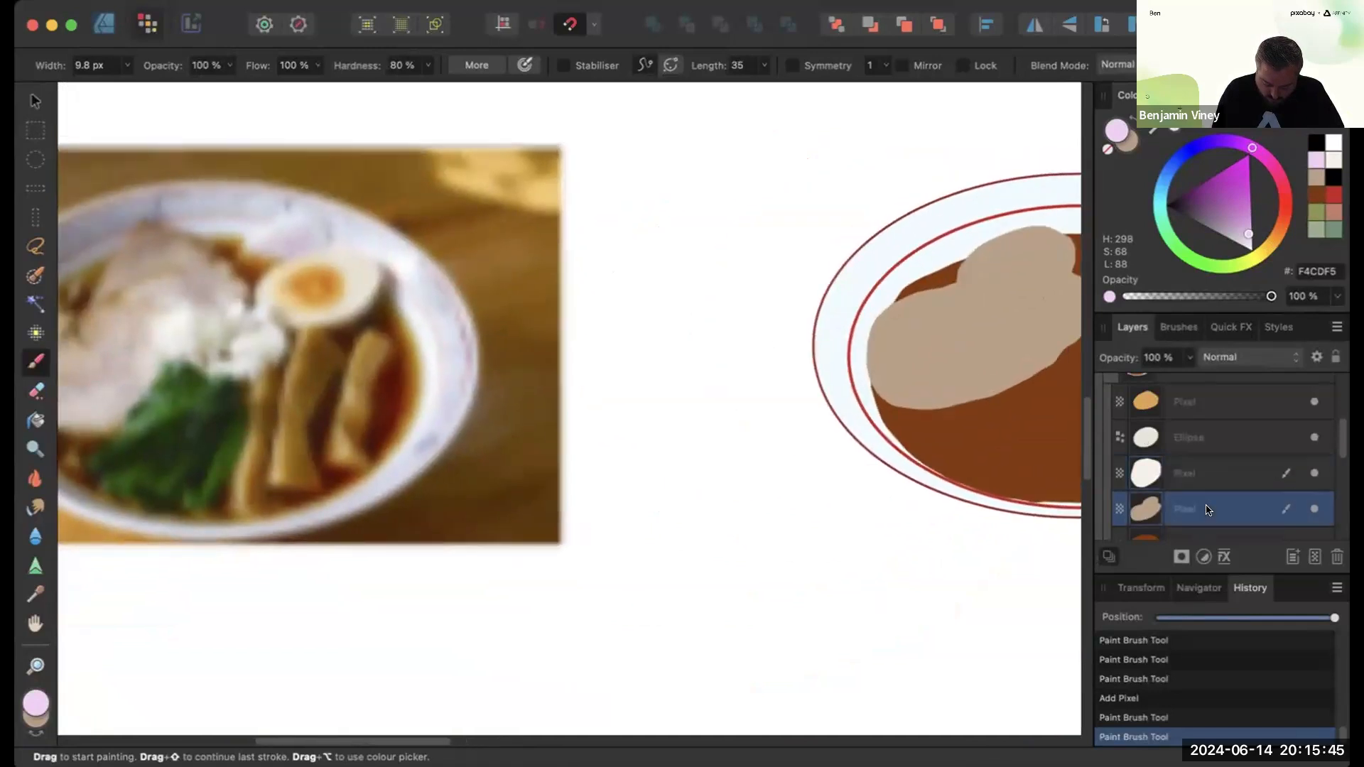
{"action": "scroll", "coordinate": [908, 427], "scroll_direction": "right", "scroll_amount": 6}
{"action": "scroll", "coordinate": [908, 427], "scroll_direction": "up", "scroll_amount": 1}
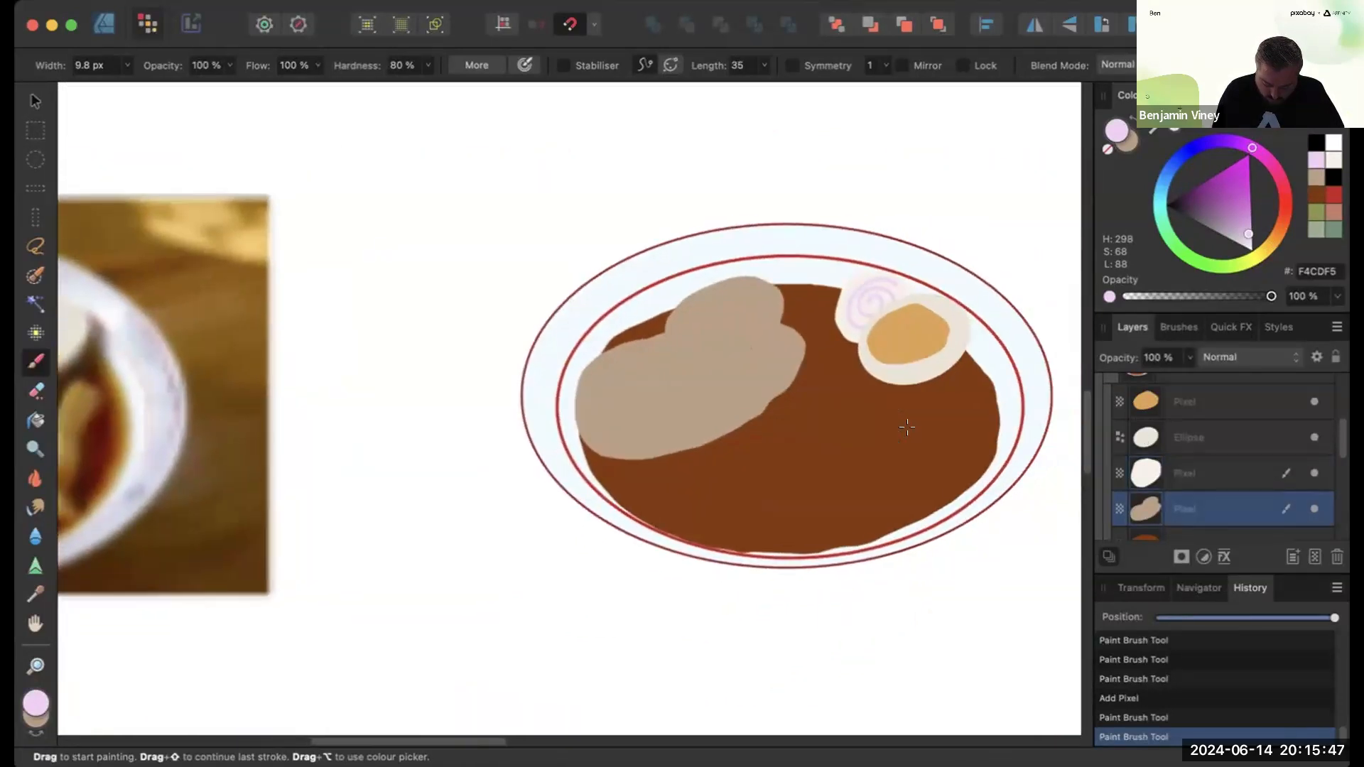
{"action": "scroll", "coordinate": [908, 427], "scroll_direction": "up", "scroll_amount": 3}
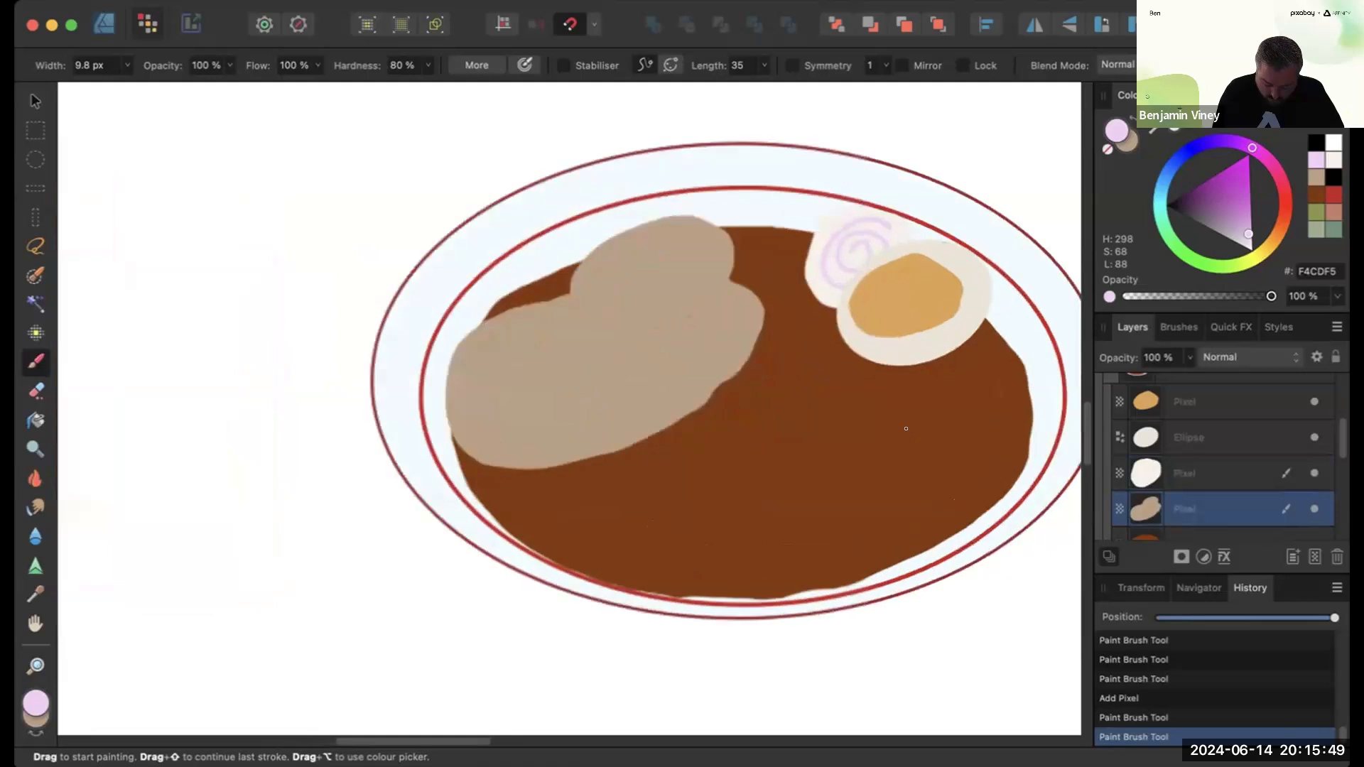
- Select the topmost layer in the bowl group and sample the spinach green 569E5F from the photo as the brush colour
{"action": "left_click", "coordinate": [1224, 402]}
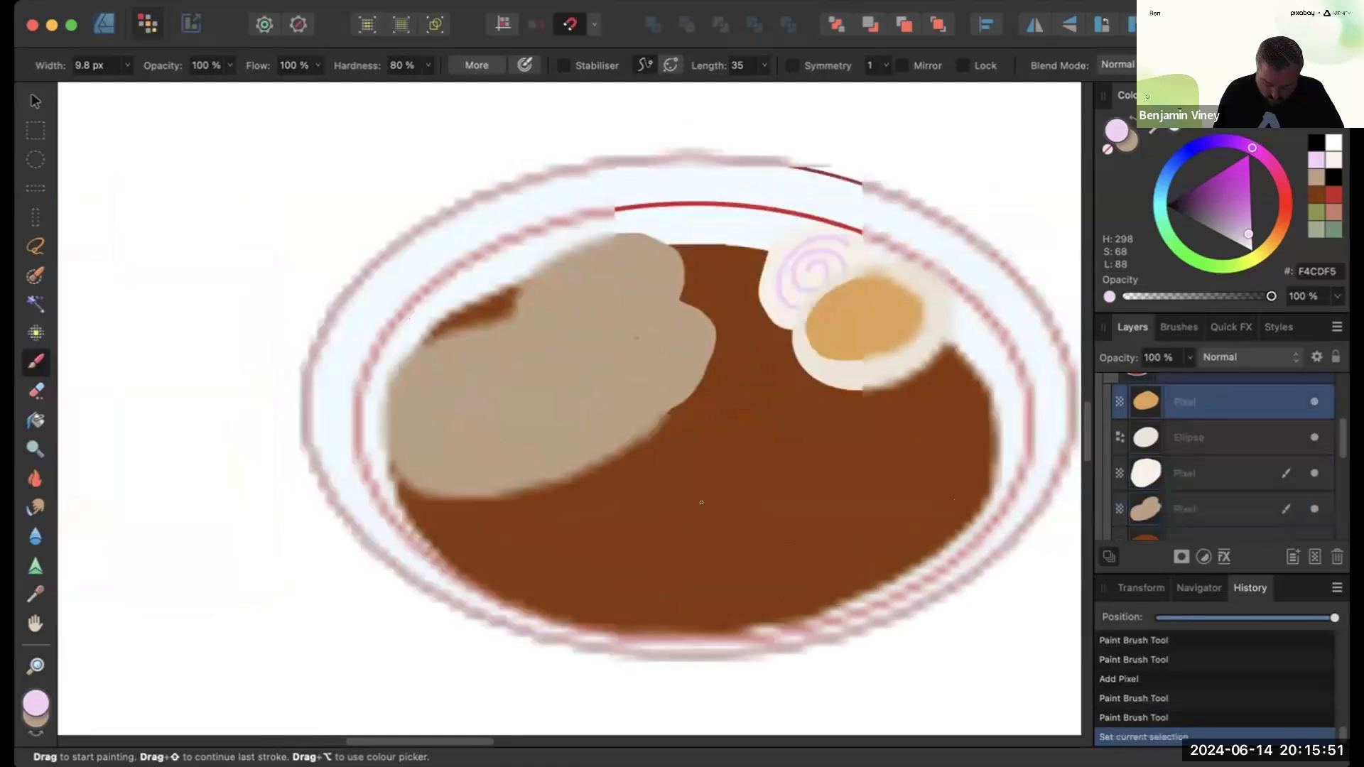
{"action": "scroll", "coordinate": [696, 503], "scroll_direction": "down", "scroll_amount": 3}
{"action": "scroll", "coordinate": [697, 503], "scroll_direction": "up", "scroll_amount": 3}
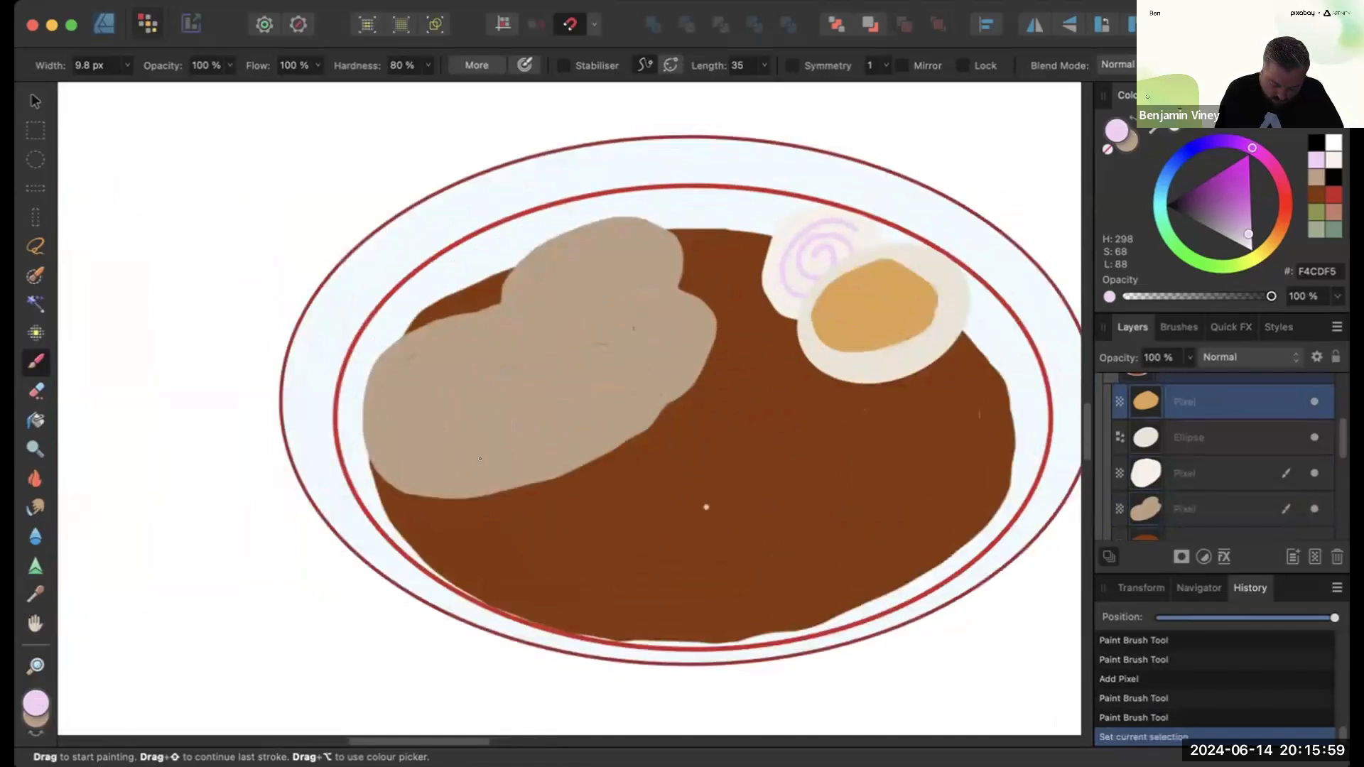
{"action": "scroll", "coordinate": [480, 459], "scroll_direction": "down", "scroll_amount": 5}
{"action": "scroll", "coordinate": [477, 459], "scroll_direction": "left", "scroll_amount": 6}
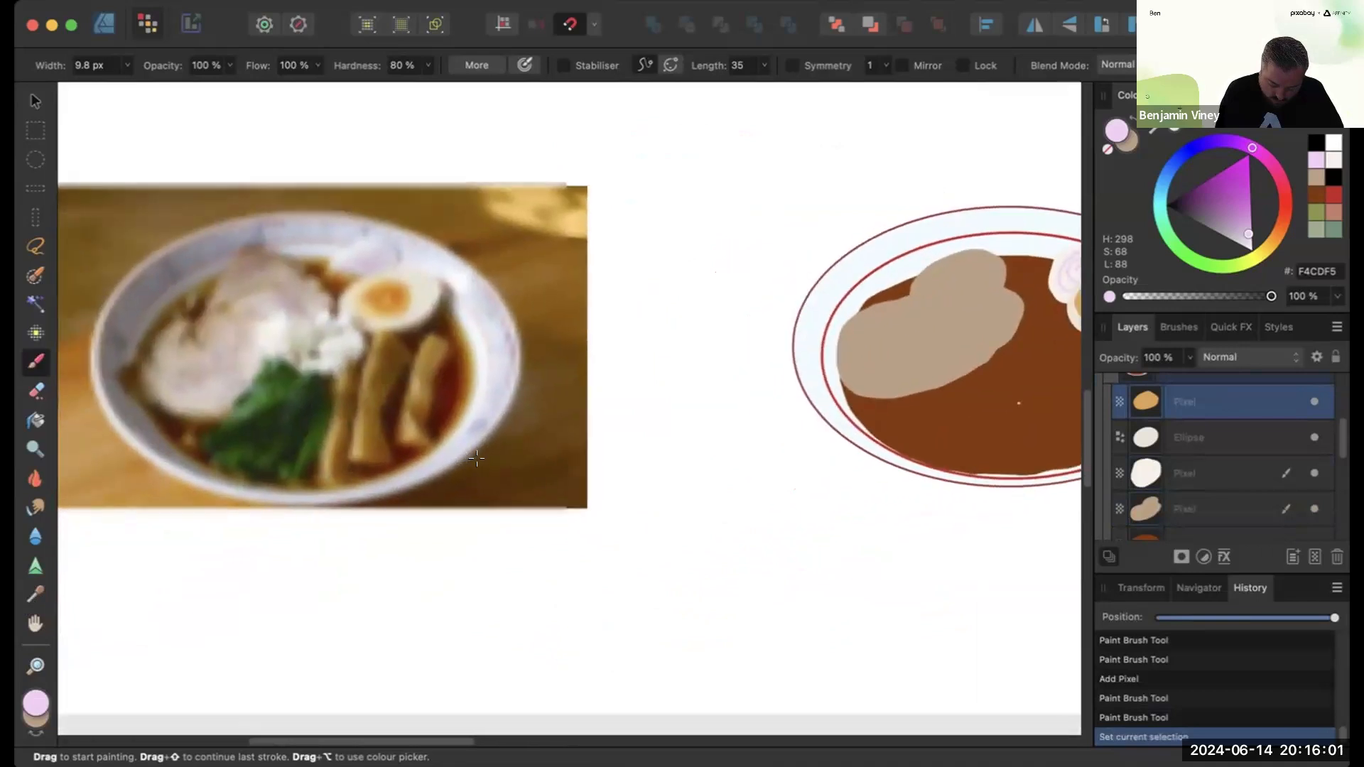
{"action": "scroll", "coordinate": [476, 459], "scroll_direction": "right", "scroll_amount": 4}
{"action": "scroll", "coordinate": [476, 458], "scroll_direction": "up", "scroll_amount": 1}
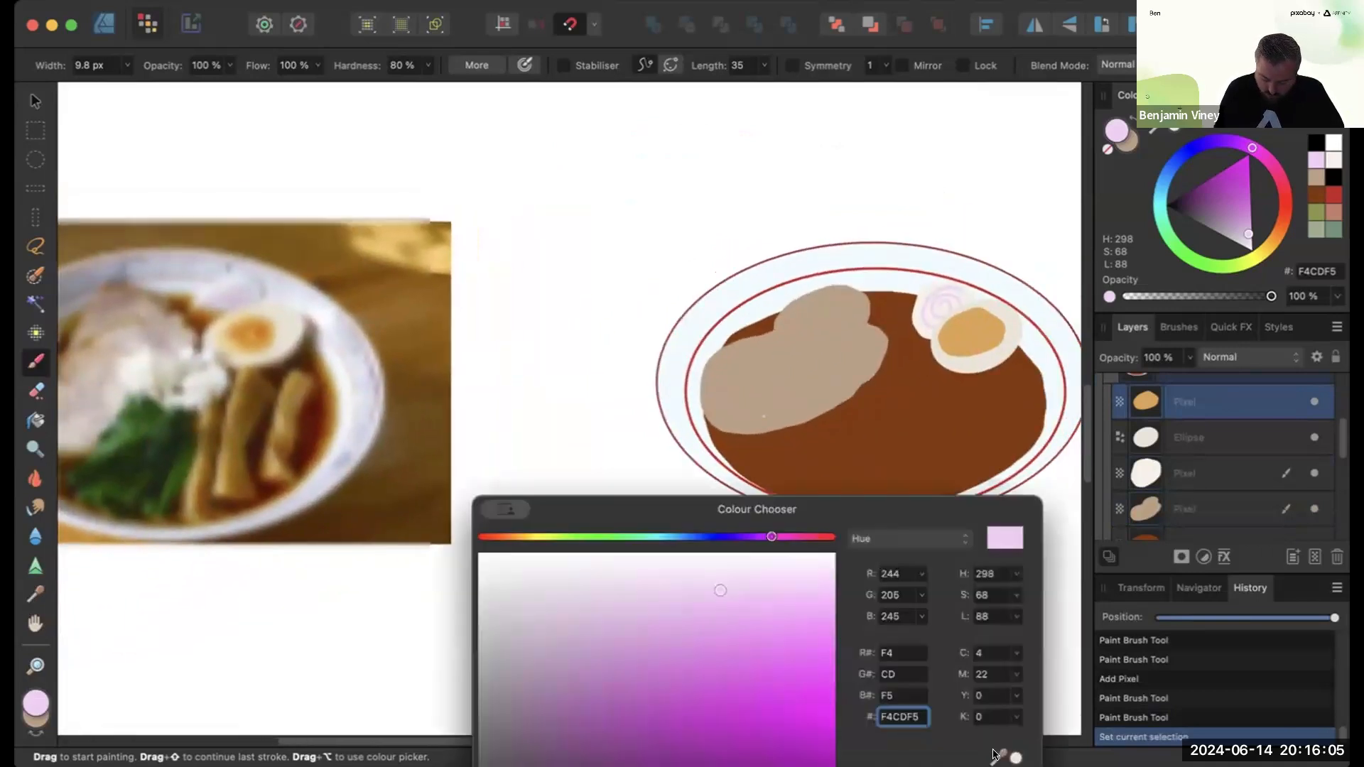
{"action": "mouse_move", "coordinate": [999, 757]}
{"action": "left_mouse_down"}
{"action": "mouse_move", "coordinate": [165, 483]}
{"action": "mouse_move", "coordinate": [145, 447]}
{"action": "left_mouse_up"}
{"action": "left_click", "coordinate": [606, 538]}
{"action": "mouse_move", "coordinate": [685, 635]}
{"action": "left_mouse_down"}
{"action": "mouse_move", "coordinate": [641, 699]}
{"action": "mouse_move", "coordinate": [572, 729]}
{"action": "mouse_move", "coordinate": [582, 723]}
{"action": "left_mouse_up"}
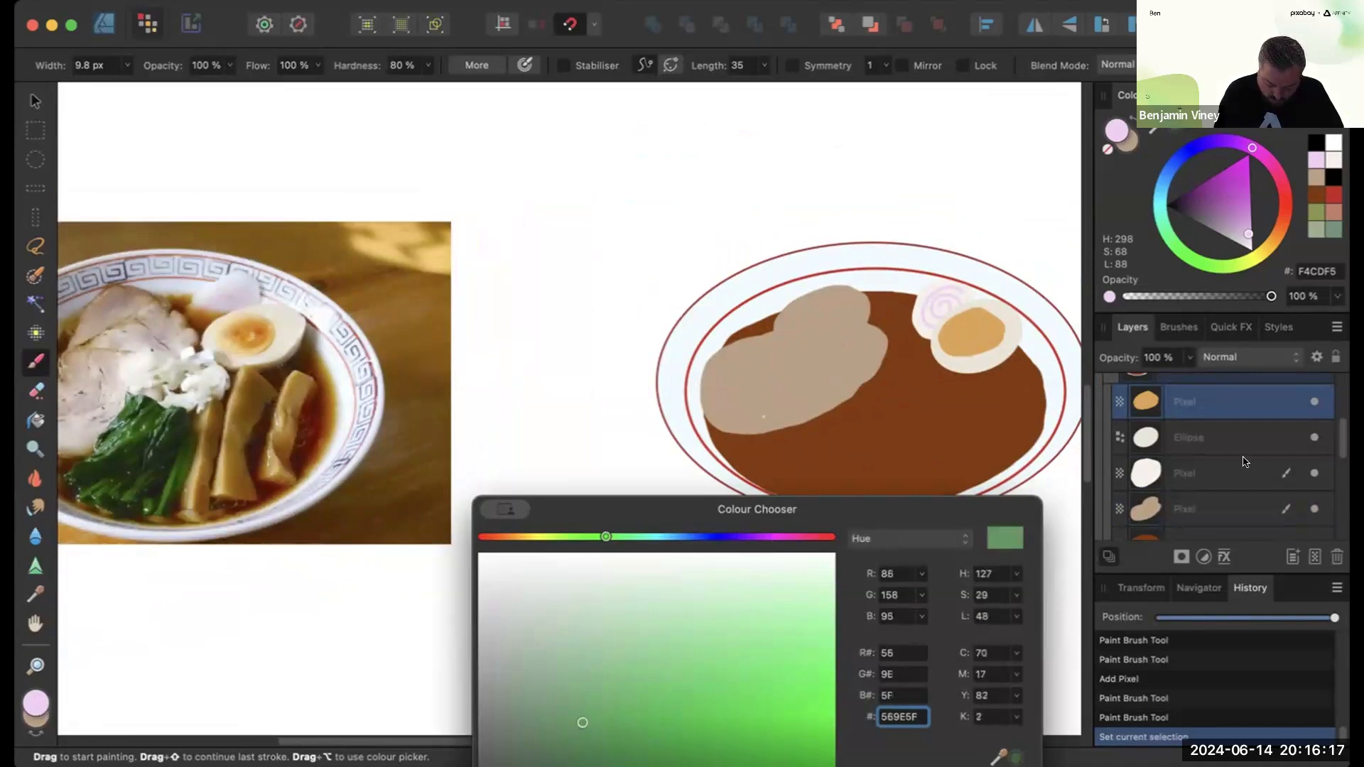
{"action": "scroll", "coordinate": [1240, 501], "scroll_direction": "up", "scroll_amount": 3}
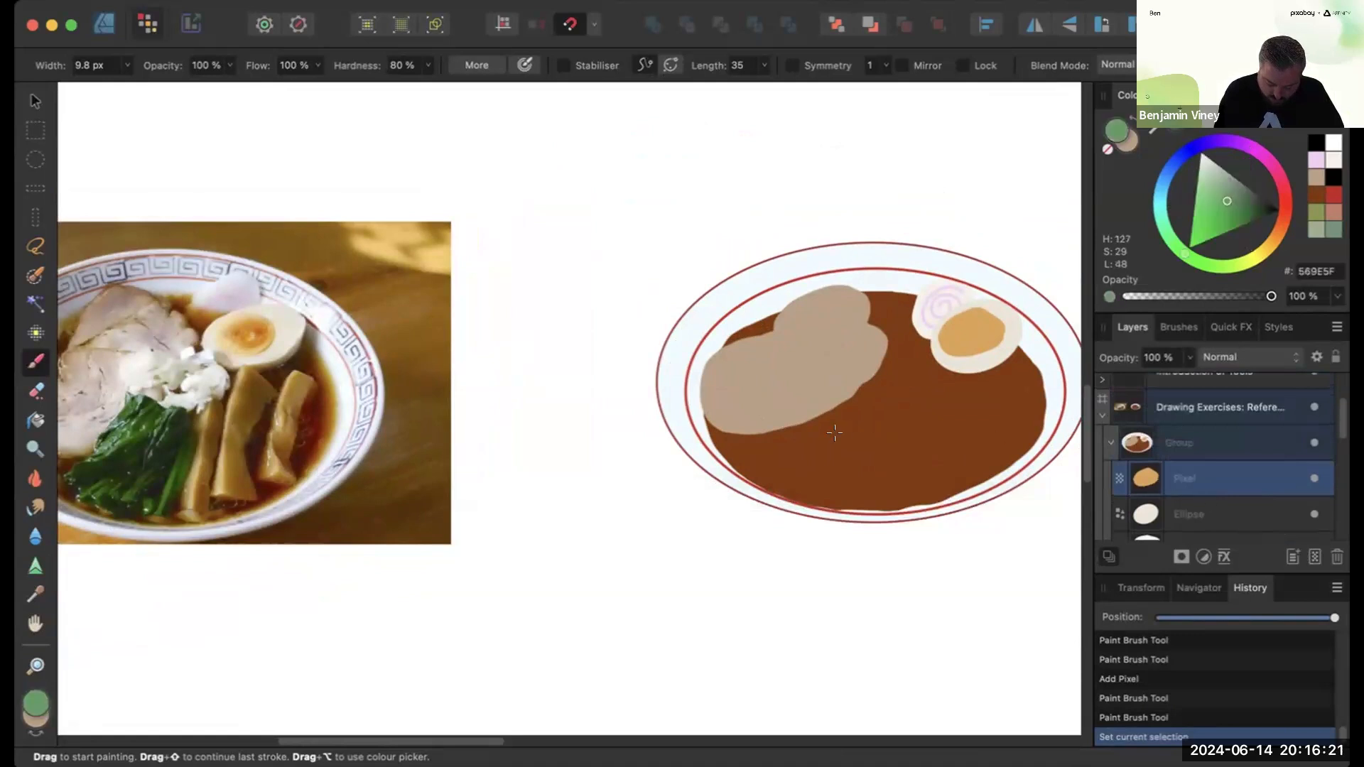
- Add a new pixel layer, enlarge the brush to 17.1 px and outline a green spinach patch below the pork
{"action": "key", "text": "super+shift+n"}
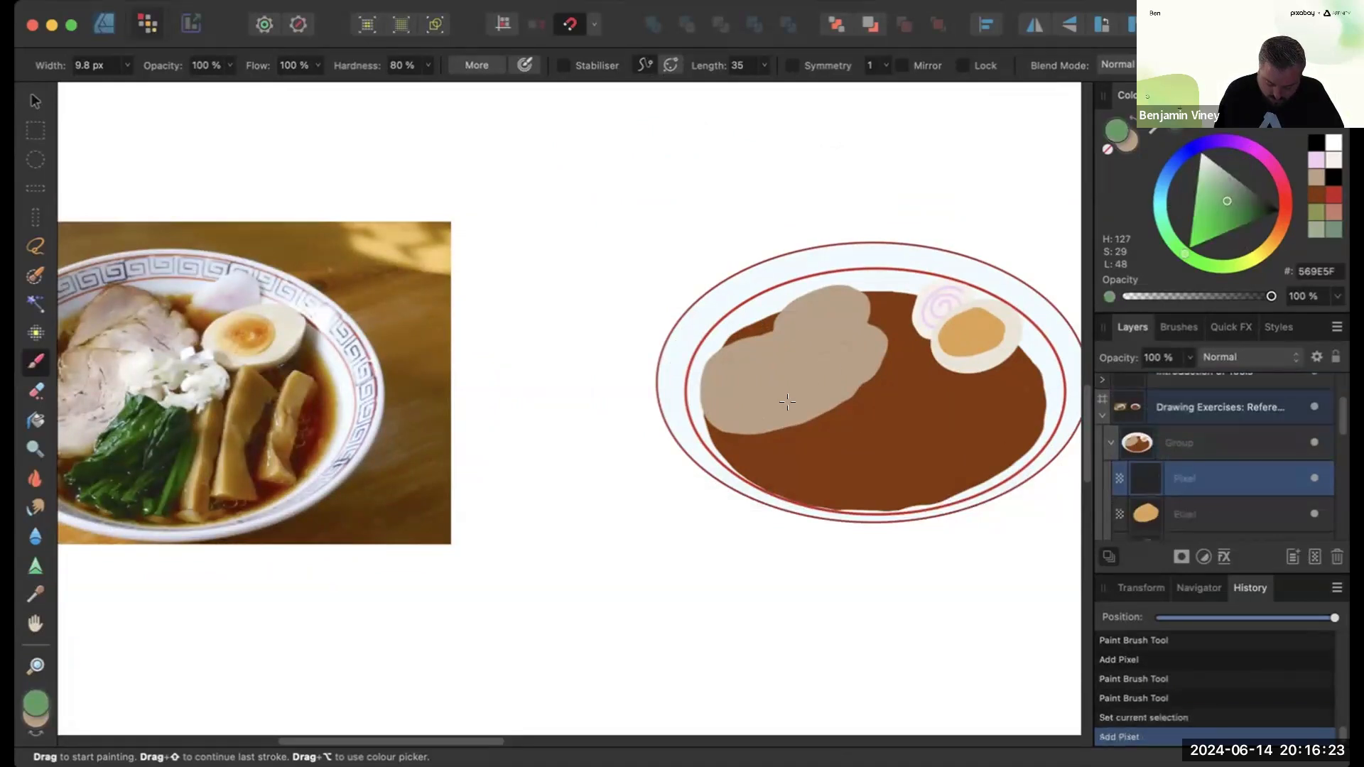
{"action": "key", "text": "bracketright"}
{"action": "key", "text": "bracketright"}
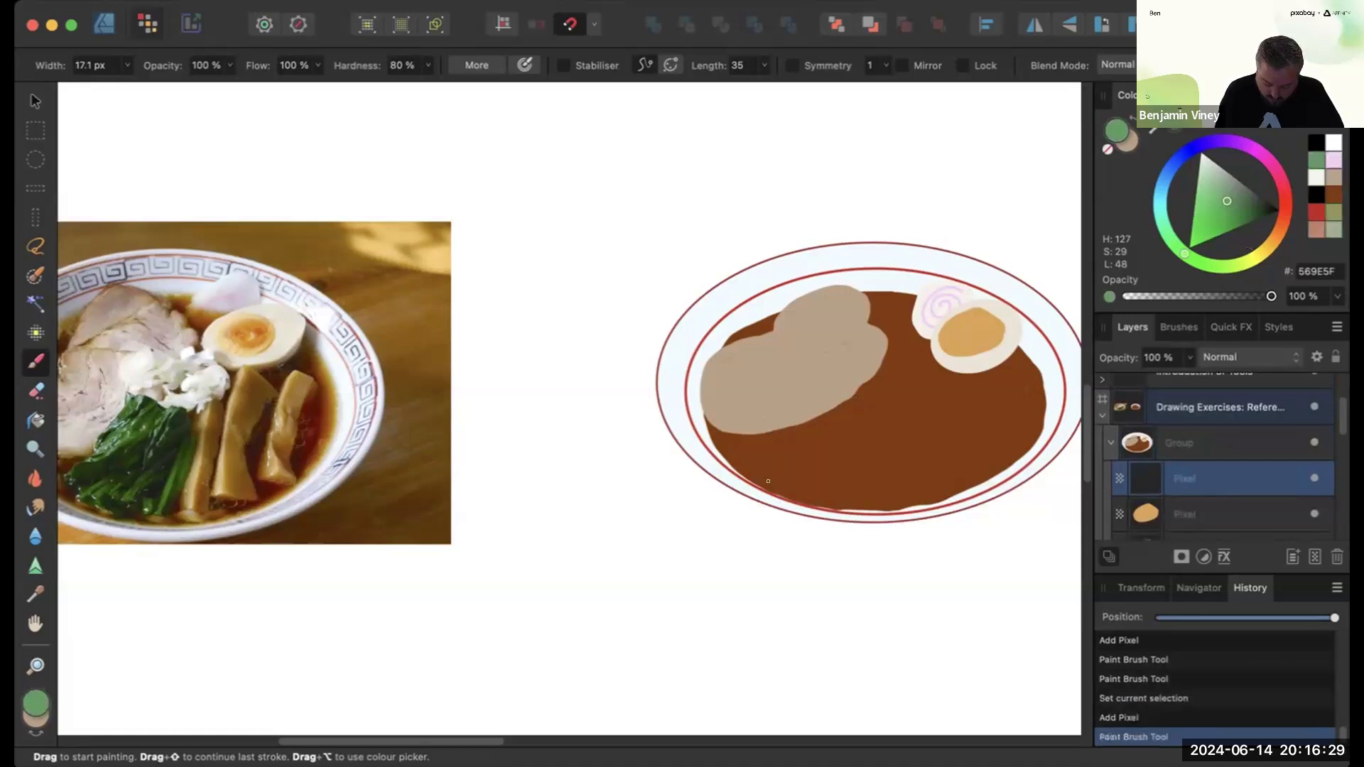
{"action": "mouse_move", "coordinate": [808, 400]}
{"action": "left_mouse_down"}
{"action": "mouse_move", "coordinate": [777, 481]}
{"action": "mouse_move", "coordinate": [830, 505]}
{"action": "mouse_move", "coordinate": [855, 498]}
{"action": "left_mouse_up"}
{"action": "mouse_move", "coordinate": [875, 419]}
{"action": "left_mouse_down"}
{"action": "mouse_move", "coordinate": [821, 389]}
{"action": "mouse_move", "coordinate": [804, 397]}
{"action": "left_mouse_up"}
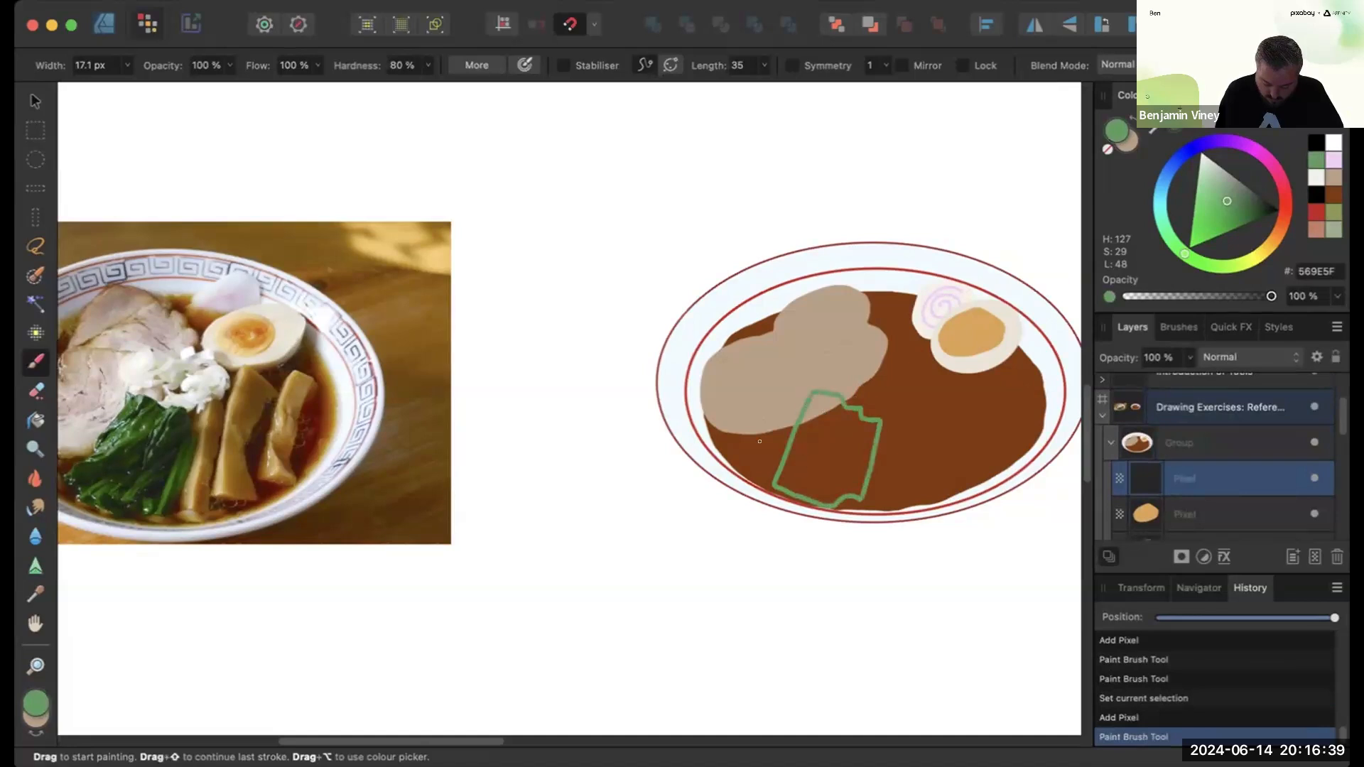
- Flood fill the spinach outline with green and touch up its lower edge with the brush
{"action": "left_click", "coordinate": [35, 420]}
{"action": "key", "text": "x"}
{"action": "left_click", "coordinate": [37, 693]}
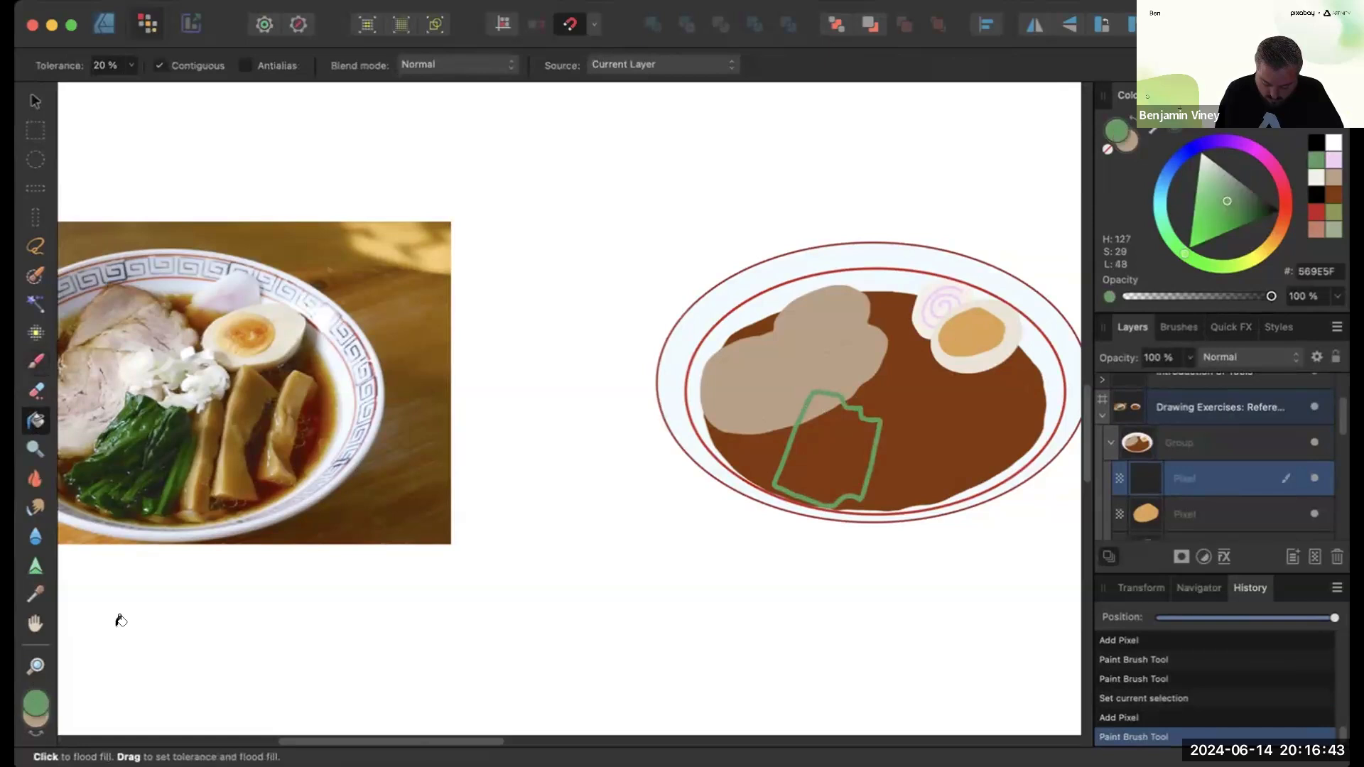
{"action": "left_click", "coordinate": [828, 435]}
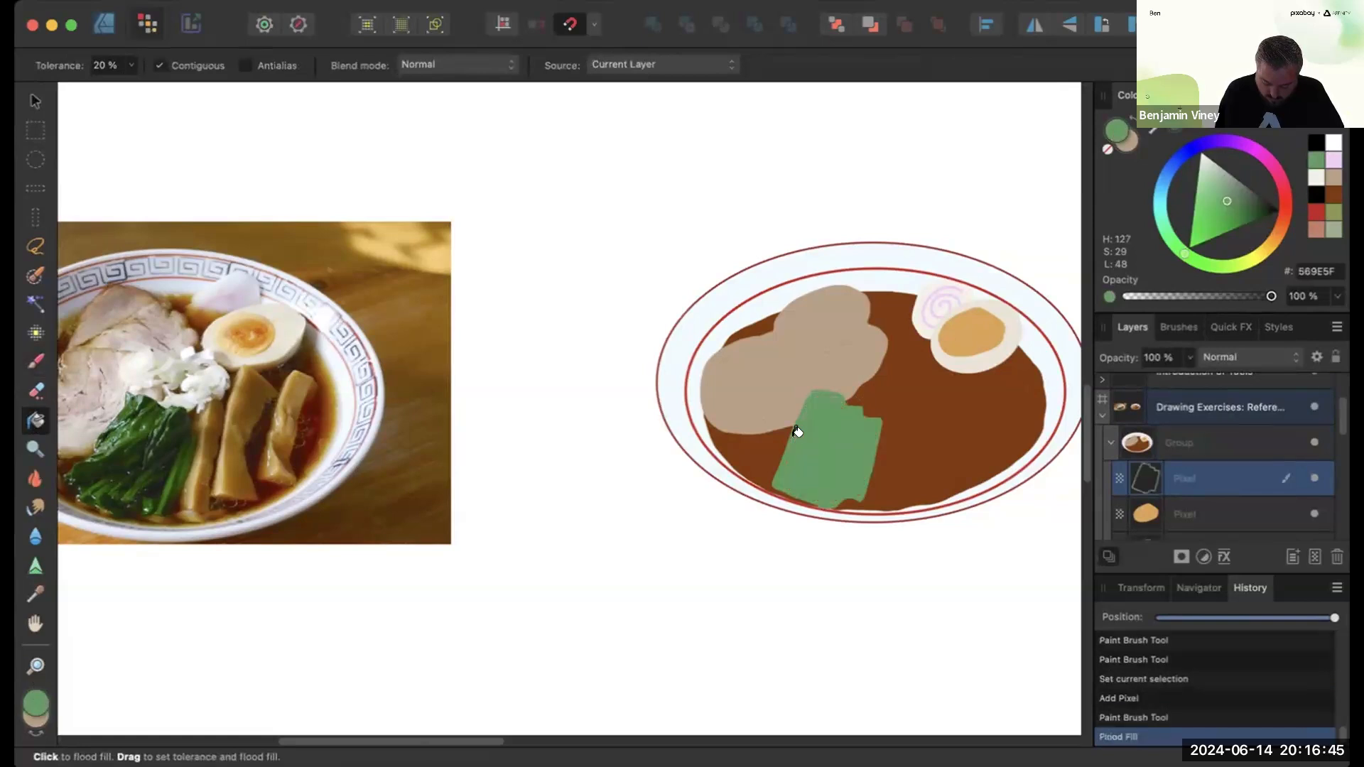
{"action": "left_click", "coordinate": [36, 363]}
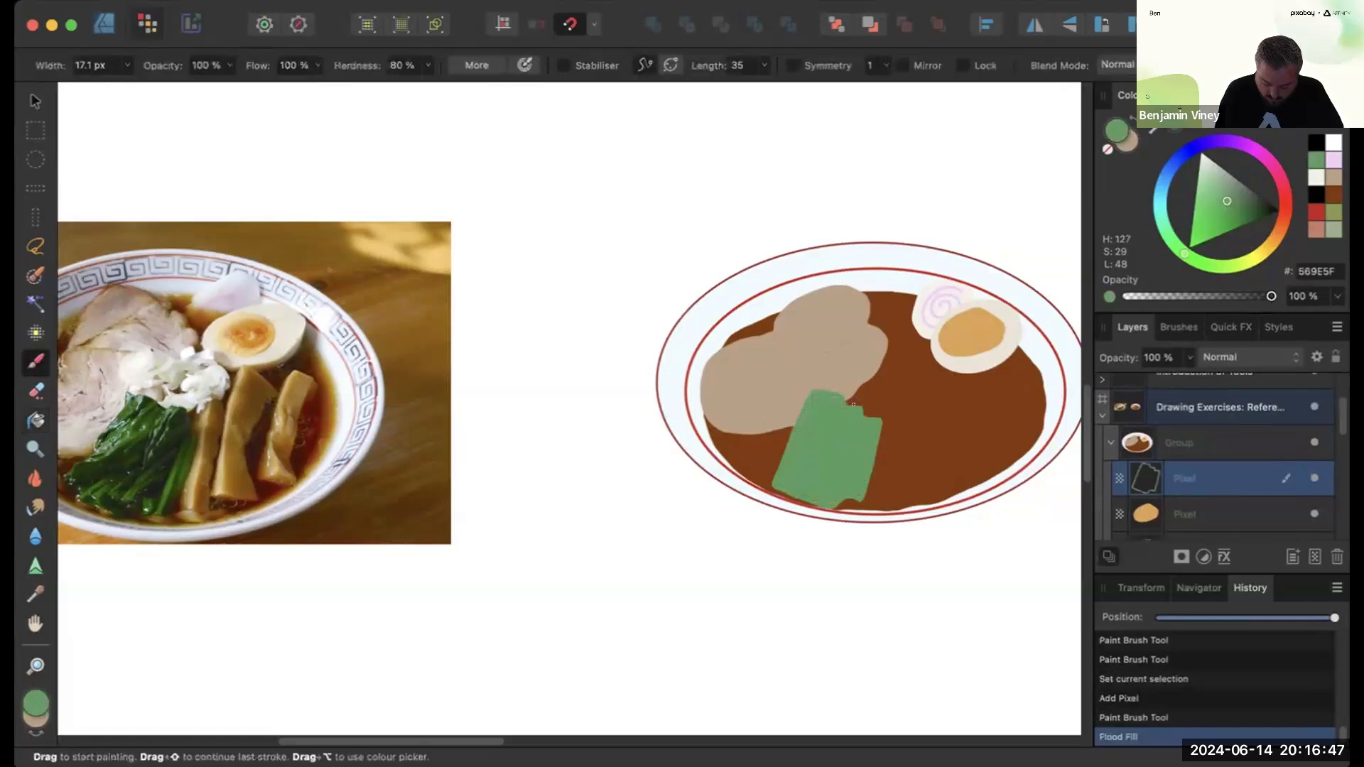
{"action": "left_click_drag", "start_coordinate": [780, 457], "coordinate": [852, 488]}
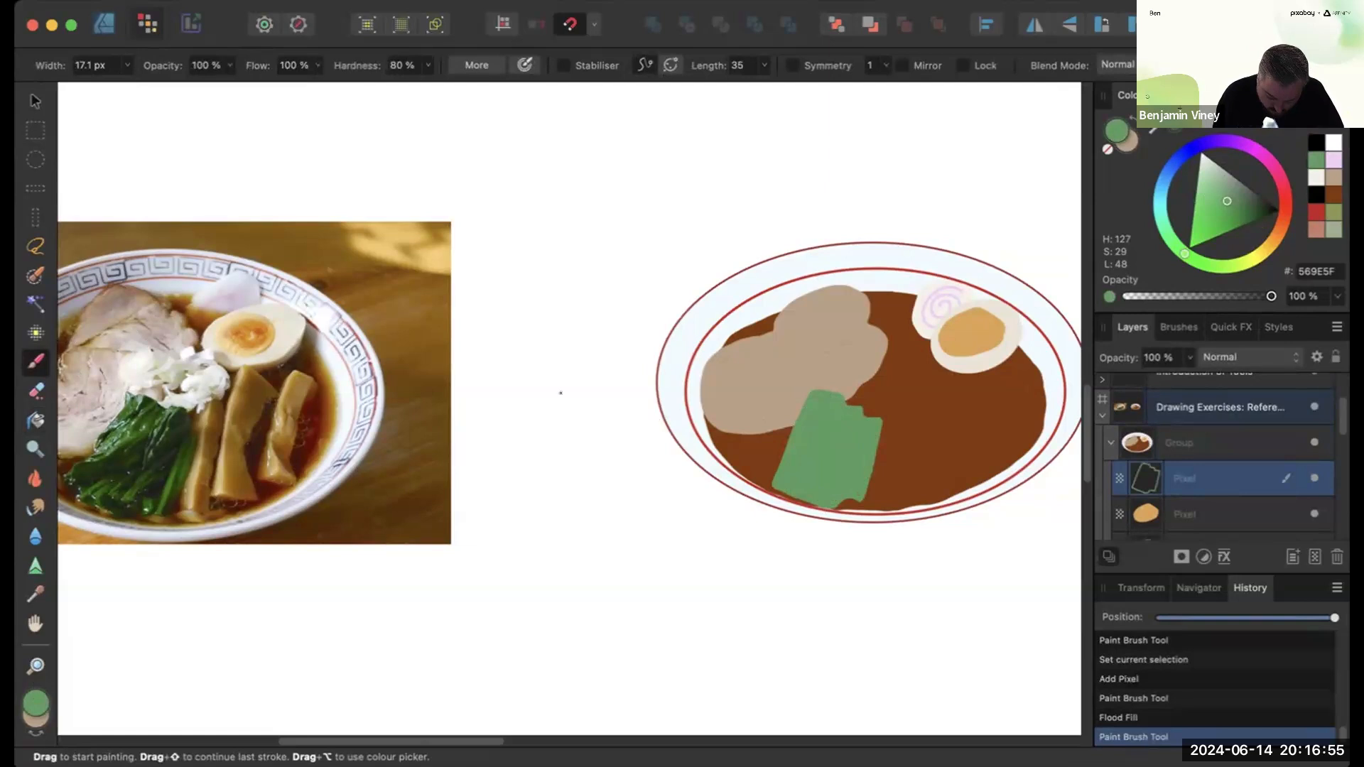
- Set the brush colour to a darker green 497E4F
{"action": "left_click", "coordinate": [32, 697]}
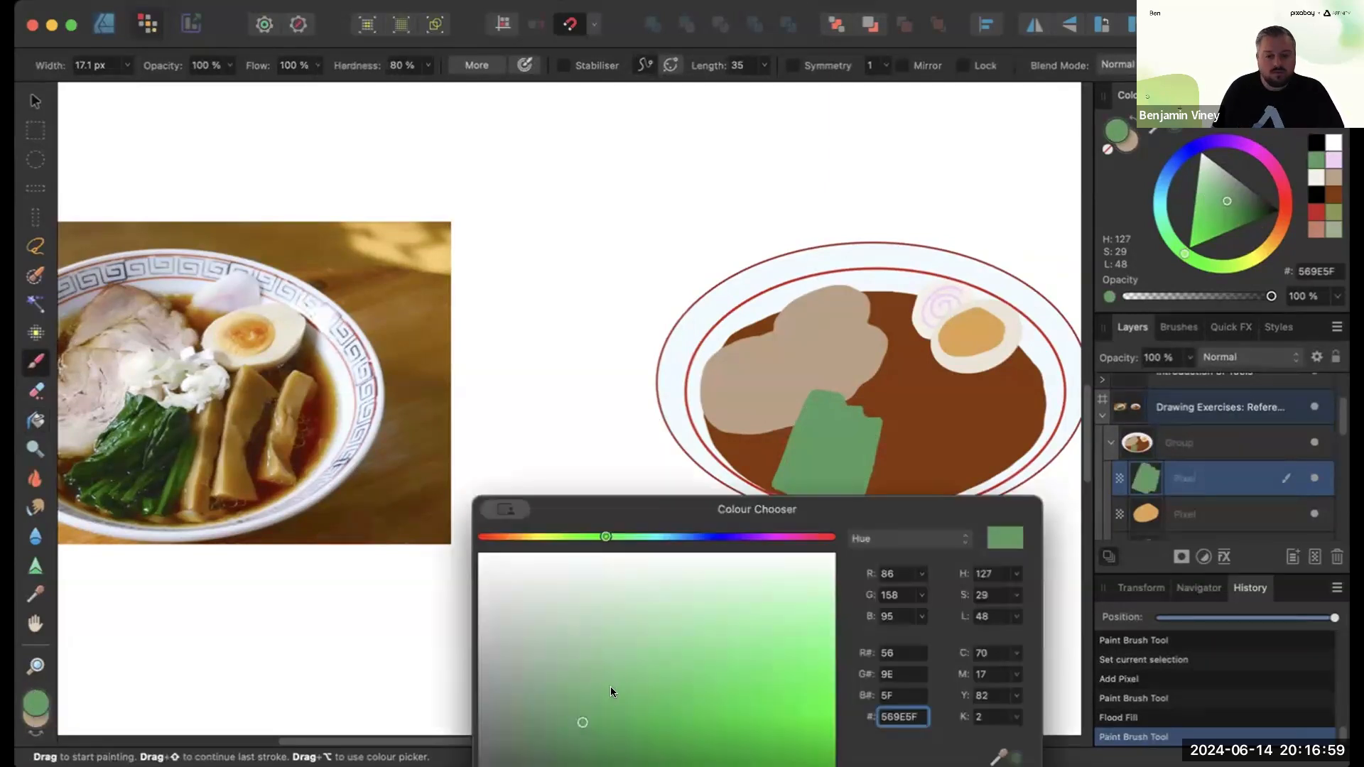
{"action": "left_click", "coordinate": [587, 753]}
{"action": "left_click_drag", "start_coordinate": [580, 753], "coordinate": [573, 752]}
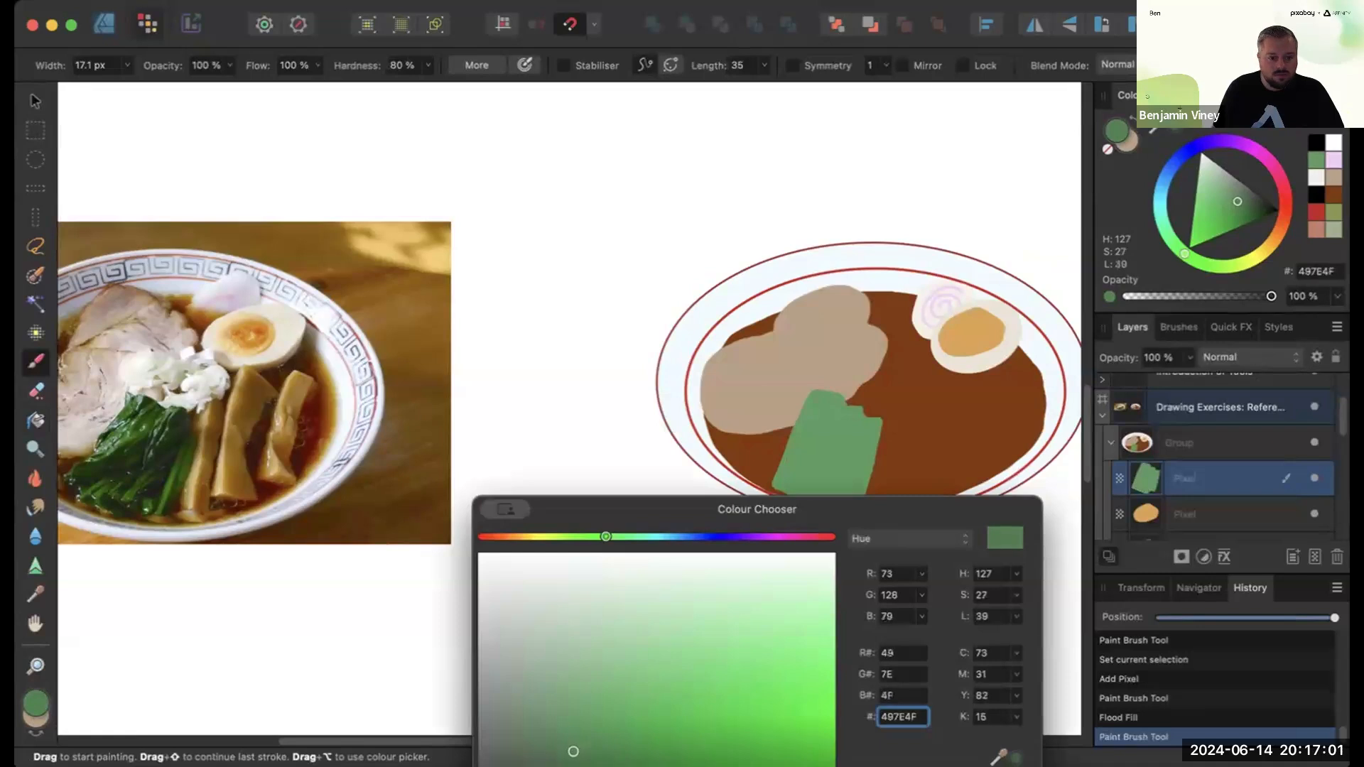
{"action": "left_click", "coordinate": [810, 424]}
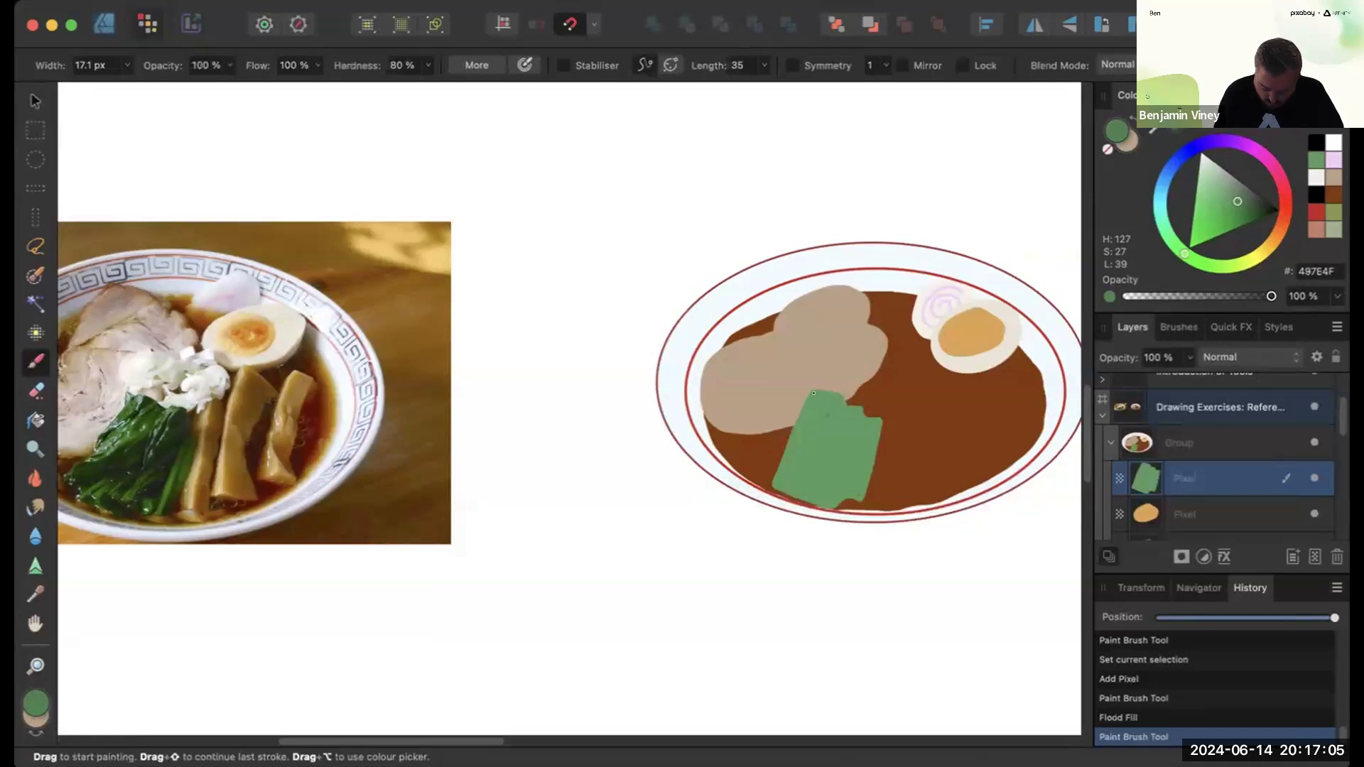
- Paint darker green leaf strokes across the spinach patch
{"action": "left_click", "coordinate": [814, 392]}
{"action": "left_click_drag", "start_coordinate": [821, 403], "coordinate": [809, 427]}
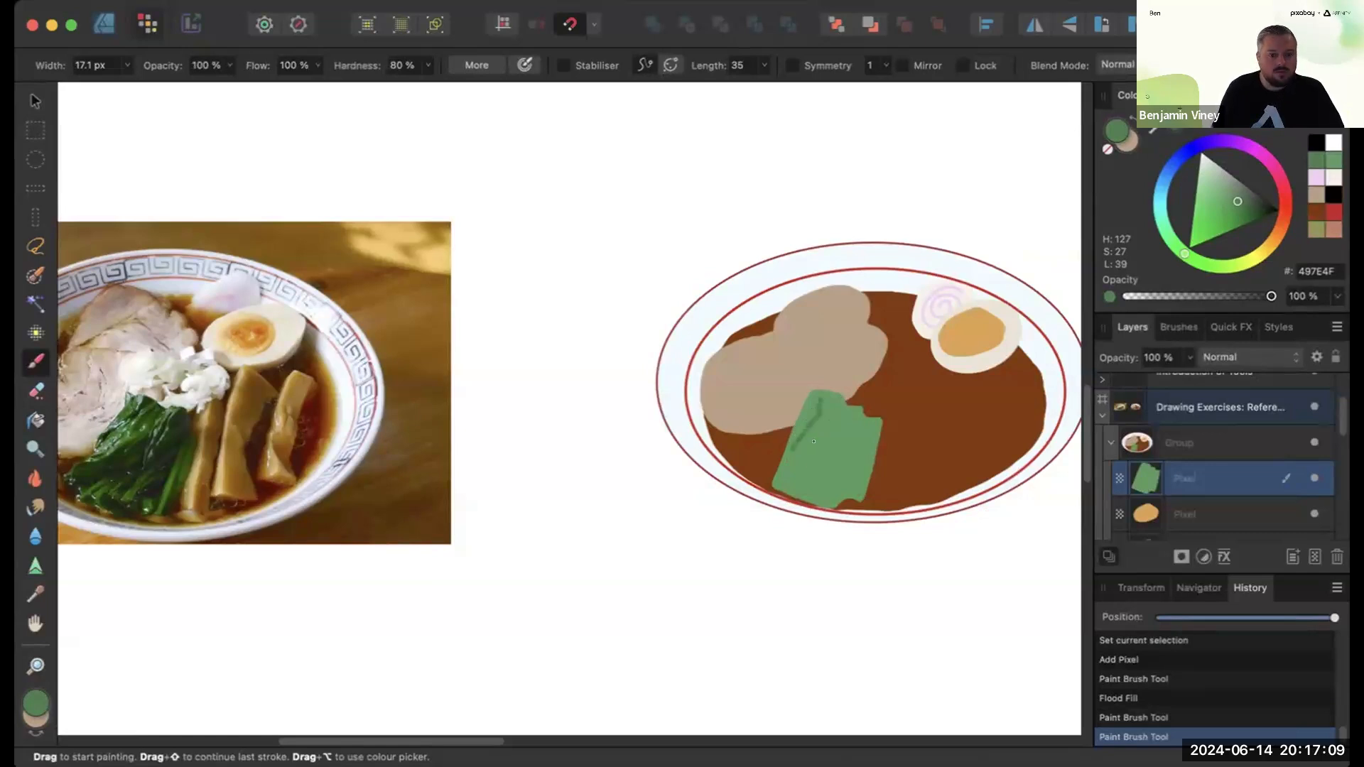
{"action": "left_click_drag", "start_coordinate": [826, 402], "coordinate": [806, 489]}
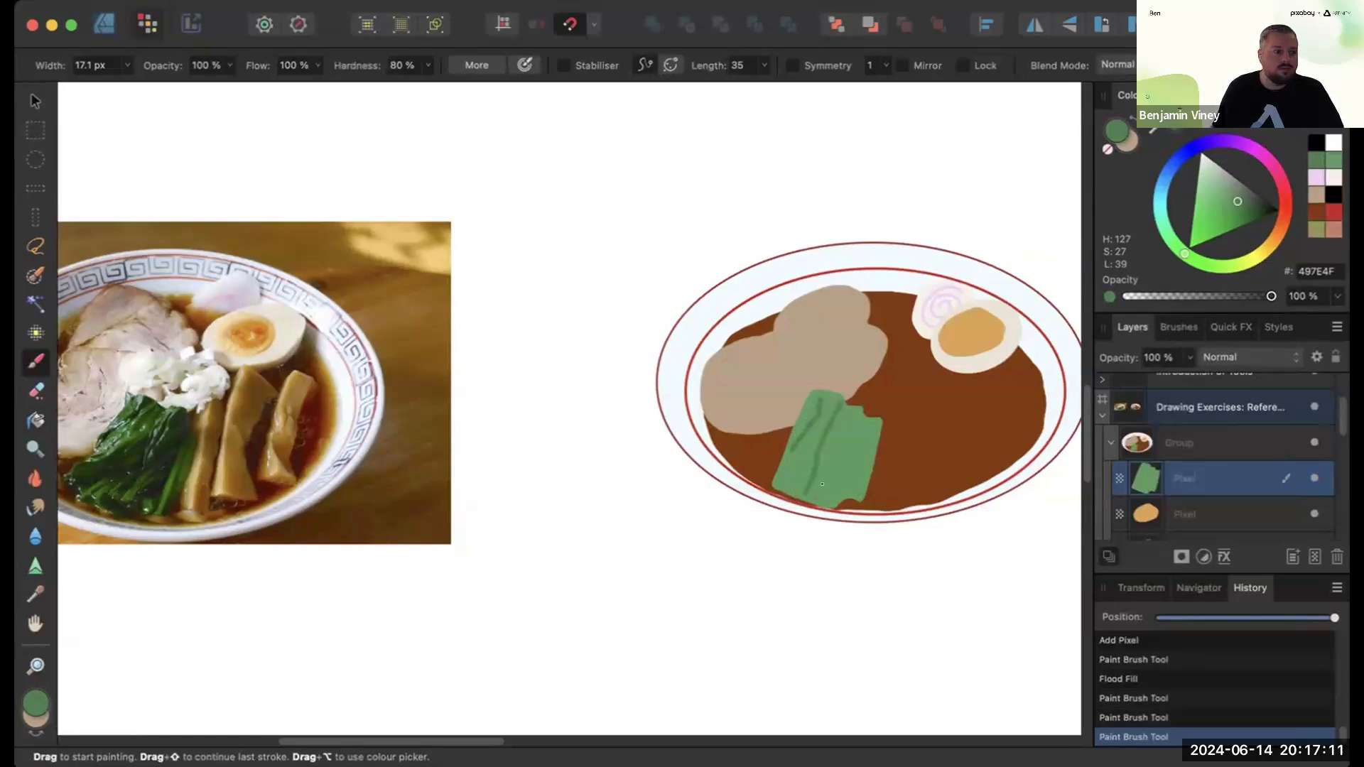
{"action": "left_click_drag", "start_coordinate": [853, 434], "coordinate": [853, 471]}
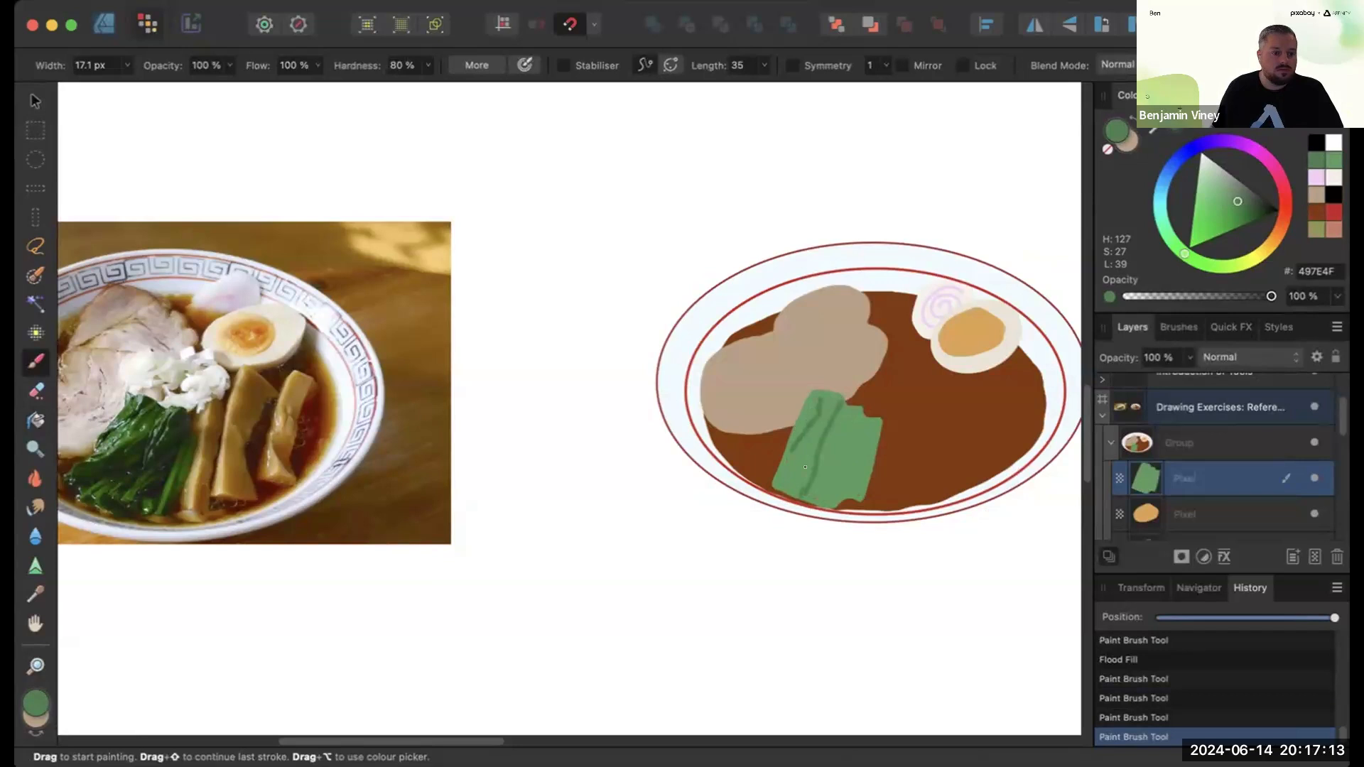
{"action": "left_click_drag", "start_coordinate": [845, 422], "coordinate": [826, 500]}
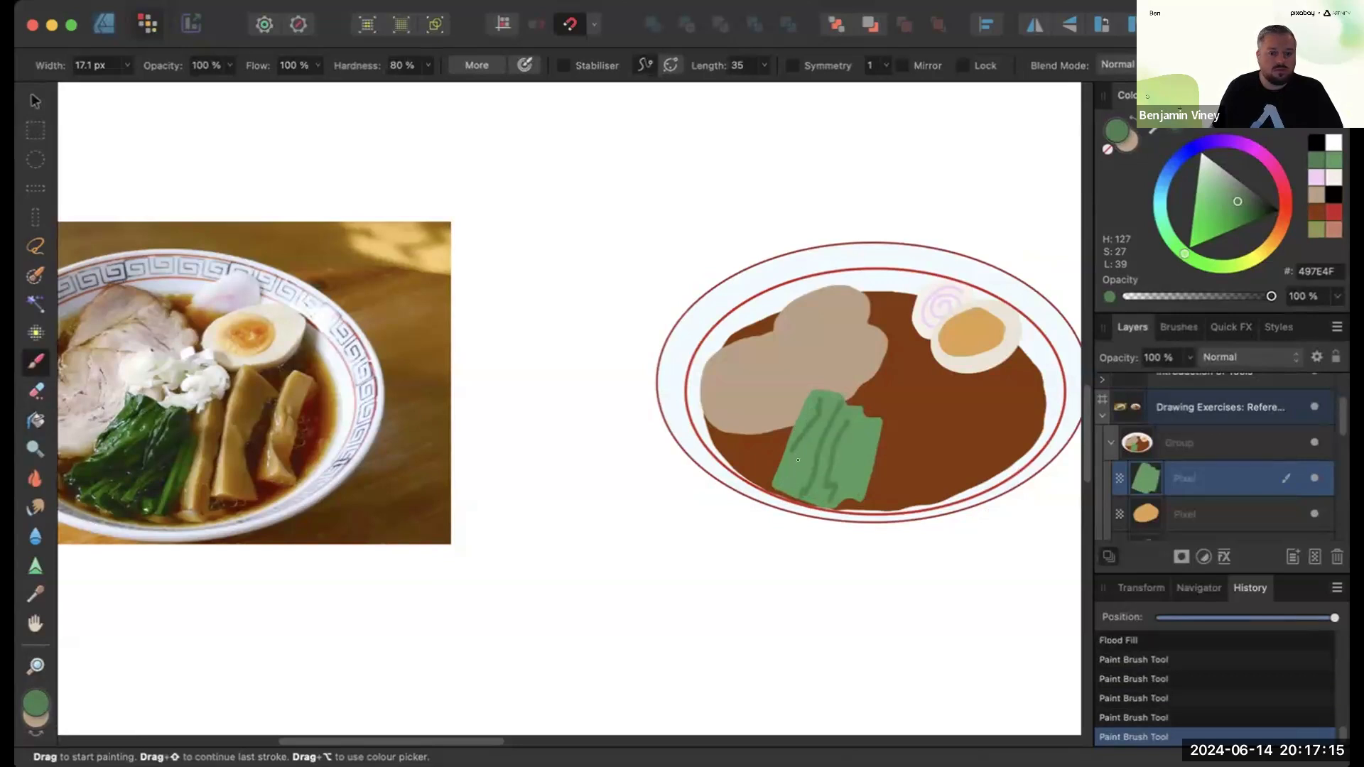
{"action": "mouse_move", "coordinate": [861, 423]}
{"action": "left_mouse_down"}
{"action": "mouse_move", "coordinate": [858, 493]}
{"action": "mouse_move", "coordinate": [790, 490]}
{"action": "left_mouse_up"}
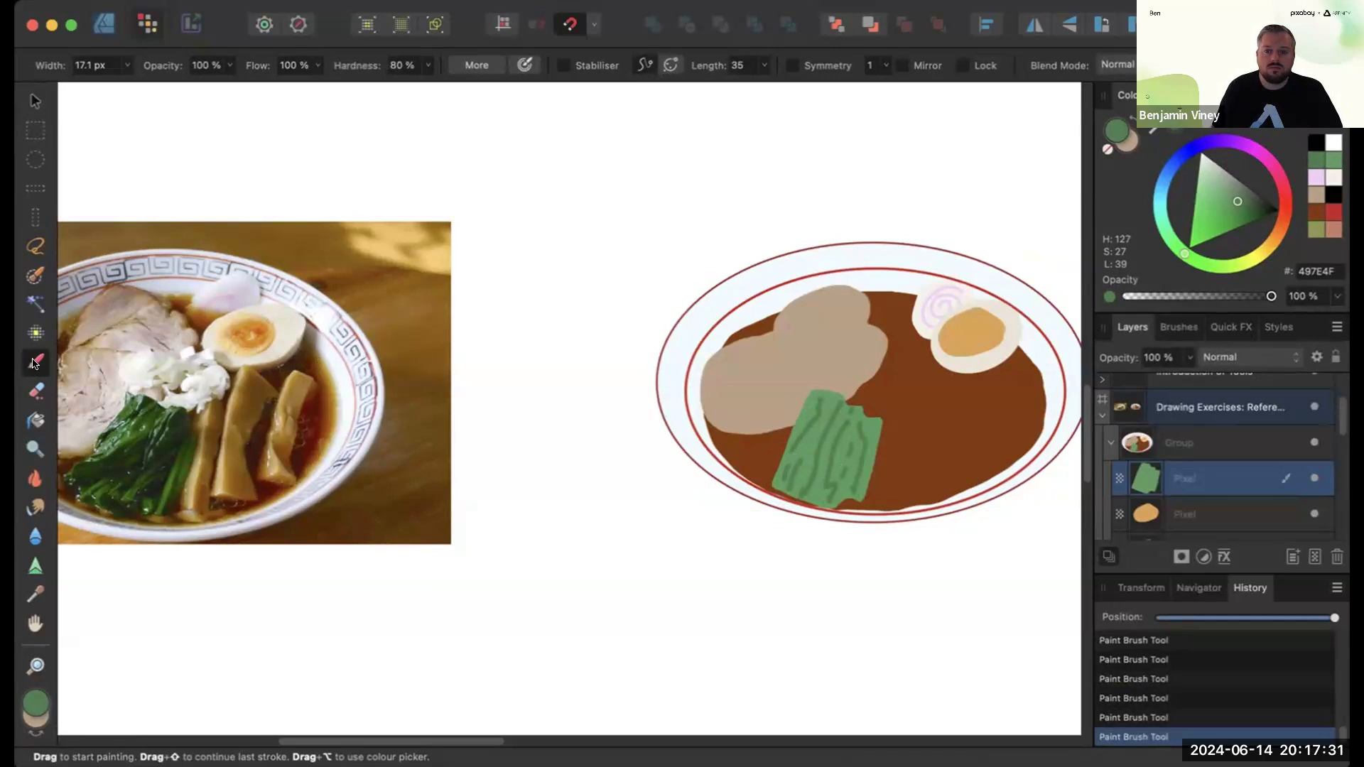
- Sample the bamboo shoot colour 9C6C04 from the photo as the brush colour
{"action": "double_click", "coordinate": [37, 698]}
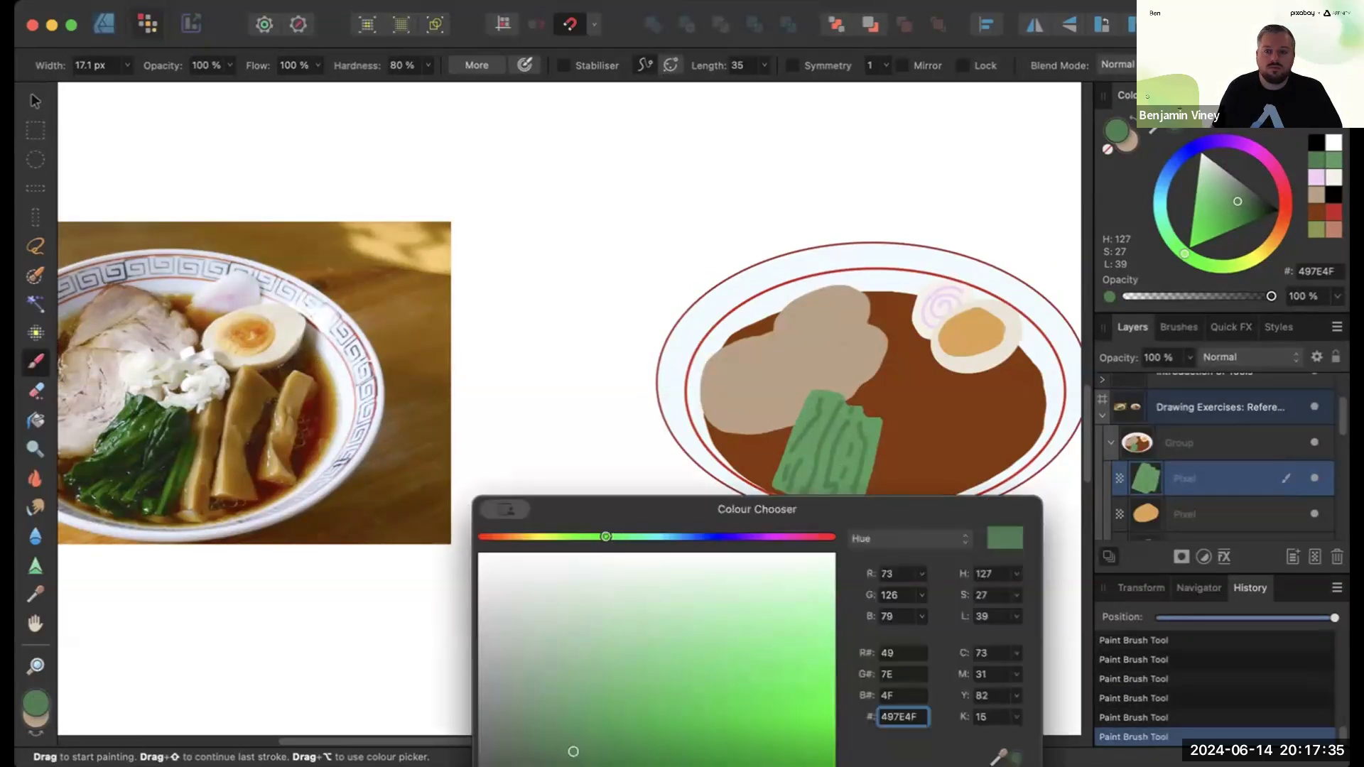
{"action": "left_click_drag", "start_coordinate": [998, 756], "coordinate": [241, 400]}
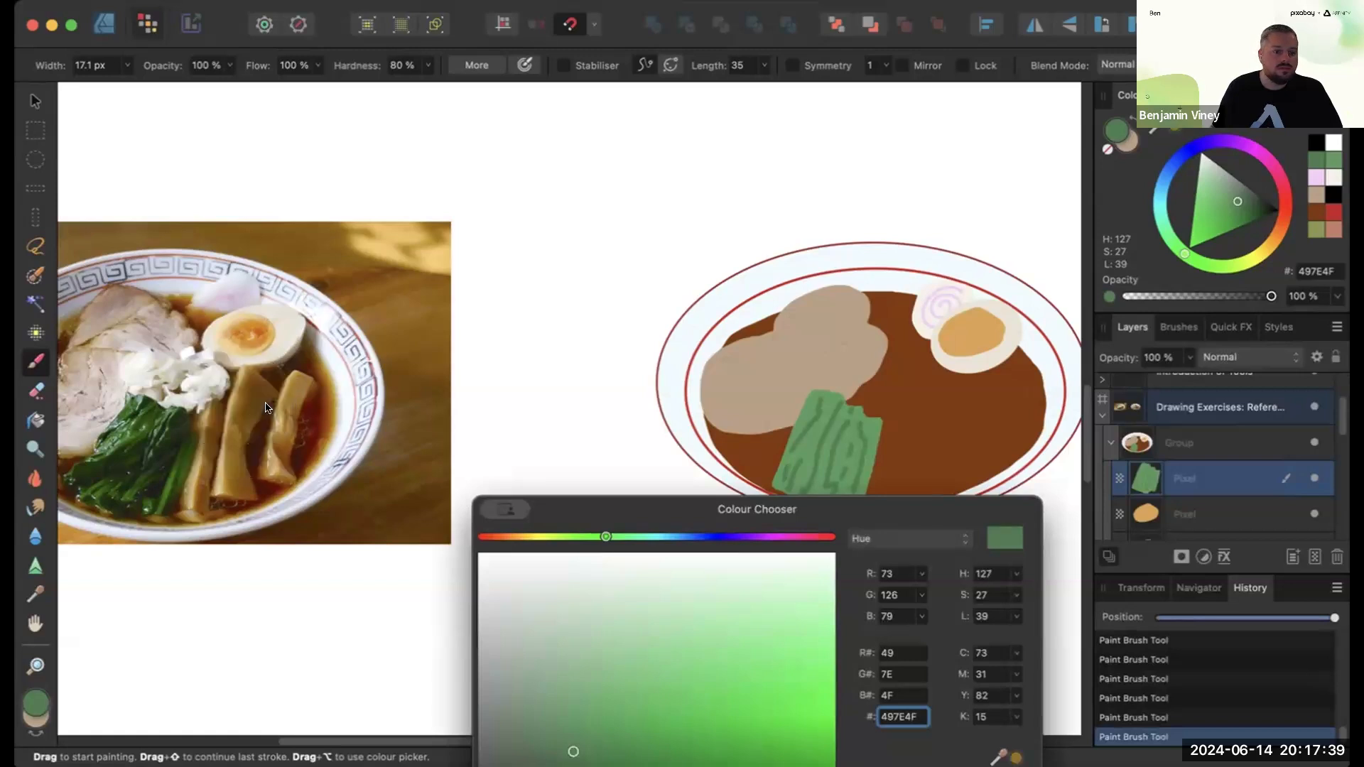
{"action": "left_click", "coordinate": [1015, 758]}
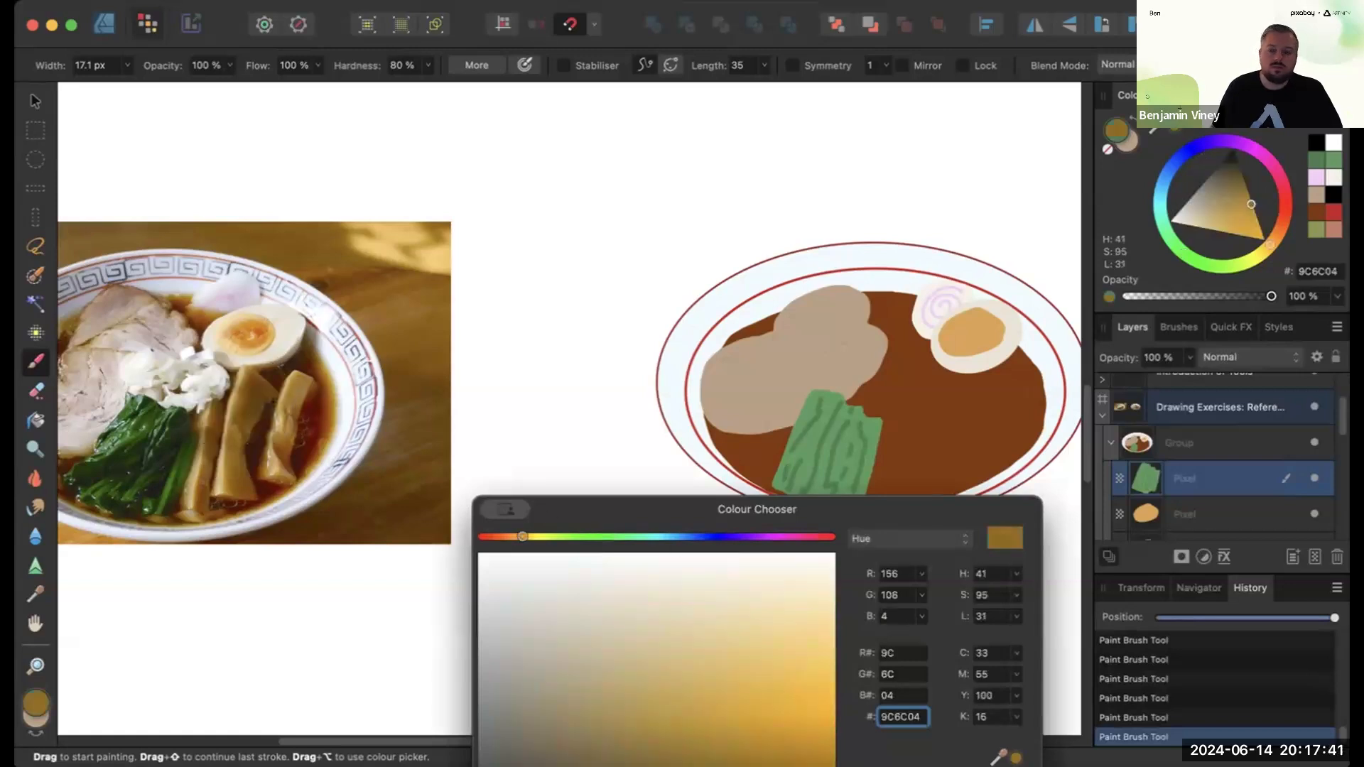
{"action": "key", "text": "Return"}
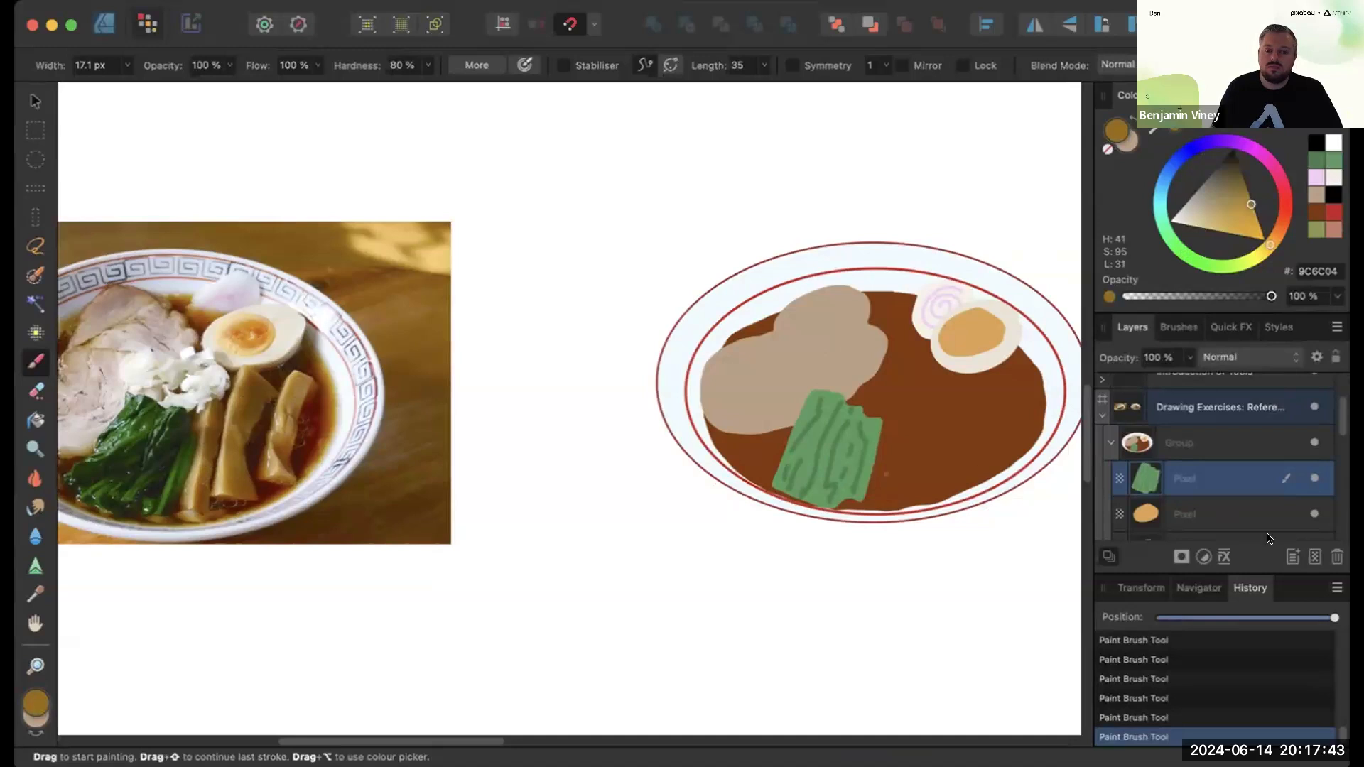
- Add a new pixel layer above the broth layer and paint a golden bamboo shoot strip beside the spinach
{"action": "left_click", "coordinate": [1245, 505]}
{"action": "left_click_drag", "start_coordinate": [1340, 414], "coordinate": [1337, 468]}
{"action": "left_click", "coordinate": [1225, 471]}
{"action": "left_click", "coordinate": [1315, 557]}
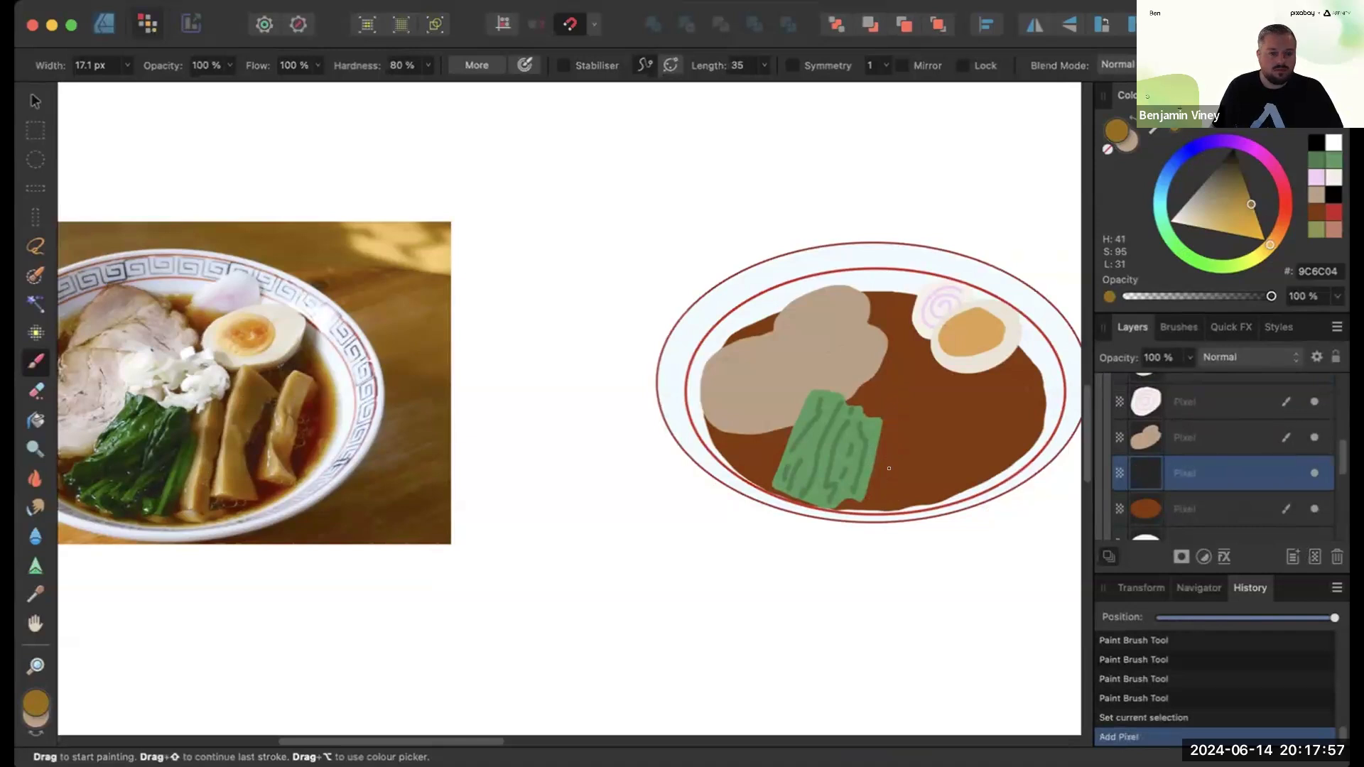
{"action": "left_click", "coordinate": [896, 409]}
{"action": "mouse_move", "coordinate": [878, 389]}
{"action": "left_mouse_down"}
{"action": "mouse_move", "coordinate": [890, 444]}
{"action": "mouse_move", "coordinate": [873, 468]}
{"action": "mouse_move", "coordinate": [884, 499]}
{"action": "mouse_move", "coordinate": [887, 471]}
{"action": "mouse_move", "coordinate": [875, 497]}
{"action": "left_mouse_up"}
{"action": "left_click", "coordinate": [882, 387]}
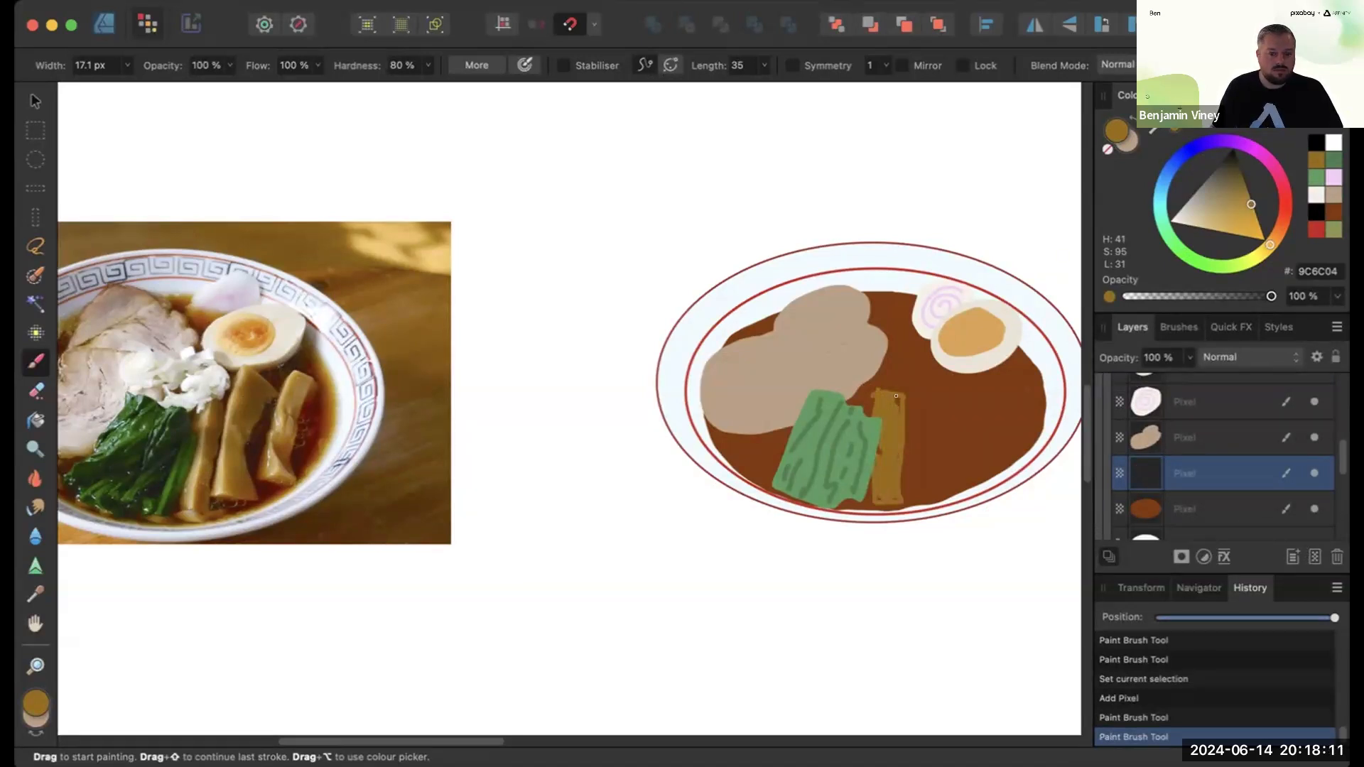
- Paint three more bamboo shoot strips to the right of the first one
{"action": "left_click_drag", "start_coordinate": [914, 367], "coordinate": [913, 419]}
{"action": "mouse_move", "coordinate": [901, 497]}
{"action": "left_mouse_down"}
{"action": "mouse_move", "coordinate": [928, 490]}
{"action": "mouse_move", "coordinate": [952, 380]}
{"action": "left_mouse_up"}
{"action": "left_click", "coordinate": [916, 368], "text": "shift"}
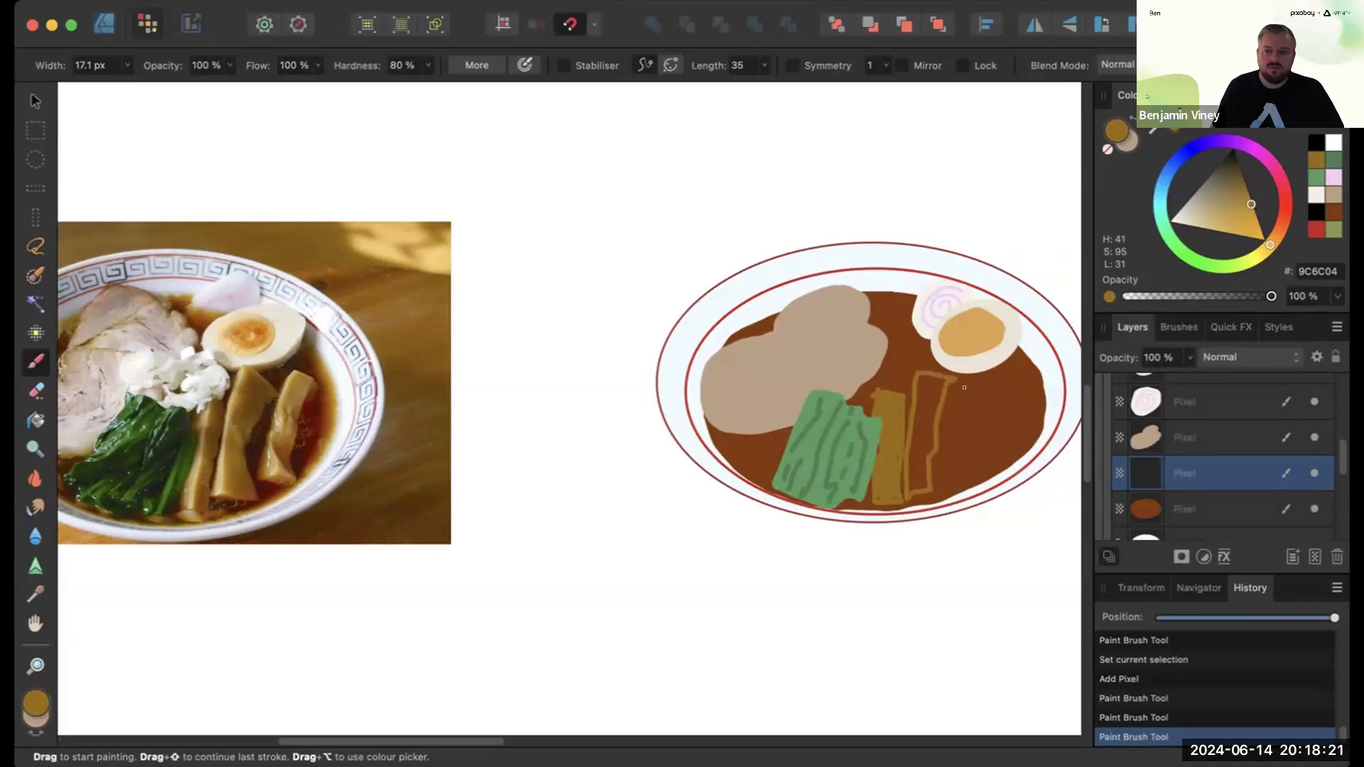
{"action": "mouse_move", "coordinate": [967, 386]}
{"action": "left_mouse_down"}
{"action": "mouse_move", "coordinate": [949, 471]}
{"action": "mouse_move", "coordinate": [971, 471]}
{"action": "mouse_move", "coordinate": [967, 378]}
{"action": "mouse_move", "coordinate": [926, 419]}
{"action": "mouse_move", "coordinate": [931, 447]}
{"action": "mouse_move", "coordinate": [911, 482]}
{"action": "mouse_move", "coordinate": [930, 379]}
{"action": "left_mouse_up"}
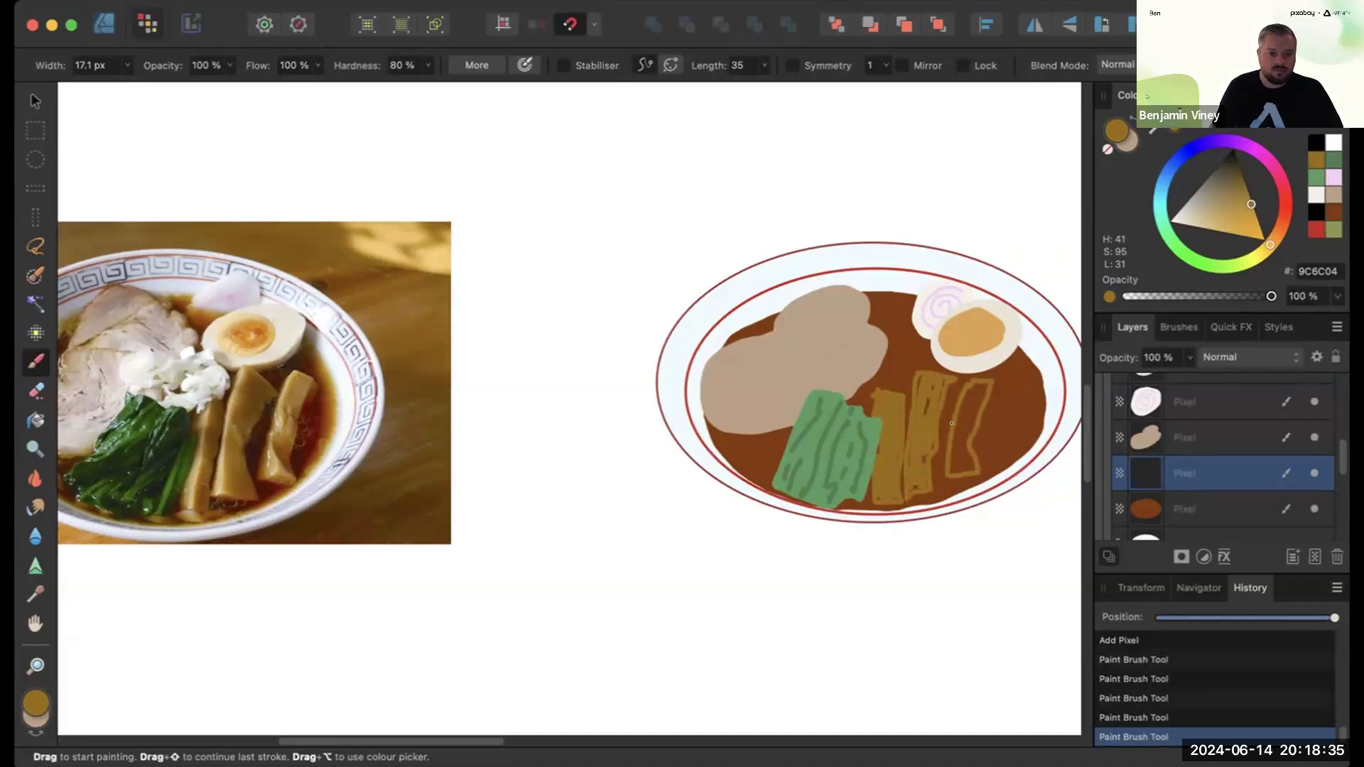
{"action": "mouse_move", "coordinate": [974, 395]}
{"action": "left_mouse_down"}
{"action": "mouse_move", "coordinate": [953, 466]}
{"action": "mouse_move", "coordinate": [977, 383]}
{"action": "left_mouse_up"}
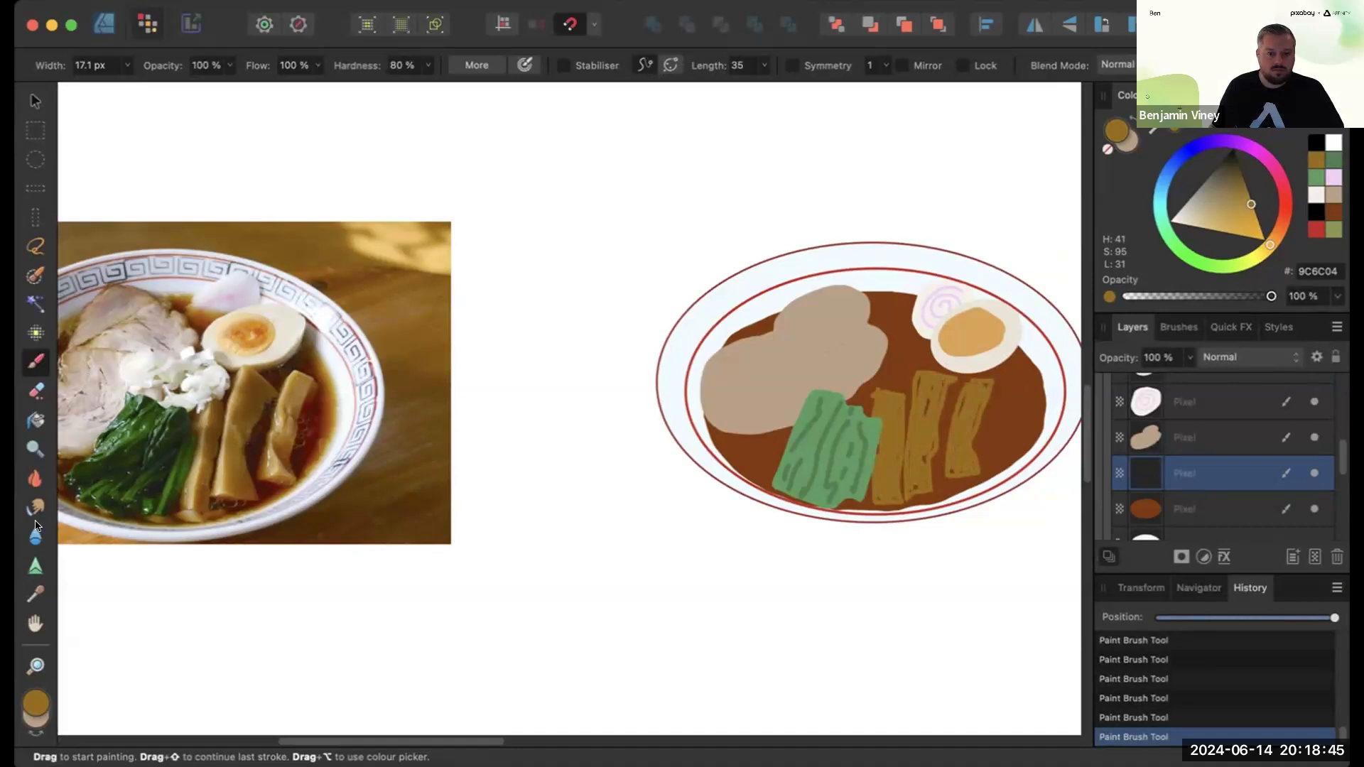
- Set the brush colour to white FFFFFF
{"action": "double_click", "coordinate": [35, 697]}
{"action": "left_click_drag", "start_coordinate": [562, 573], "coordinate": [502, 552]}
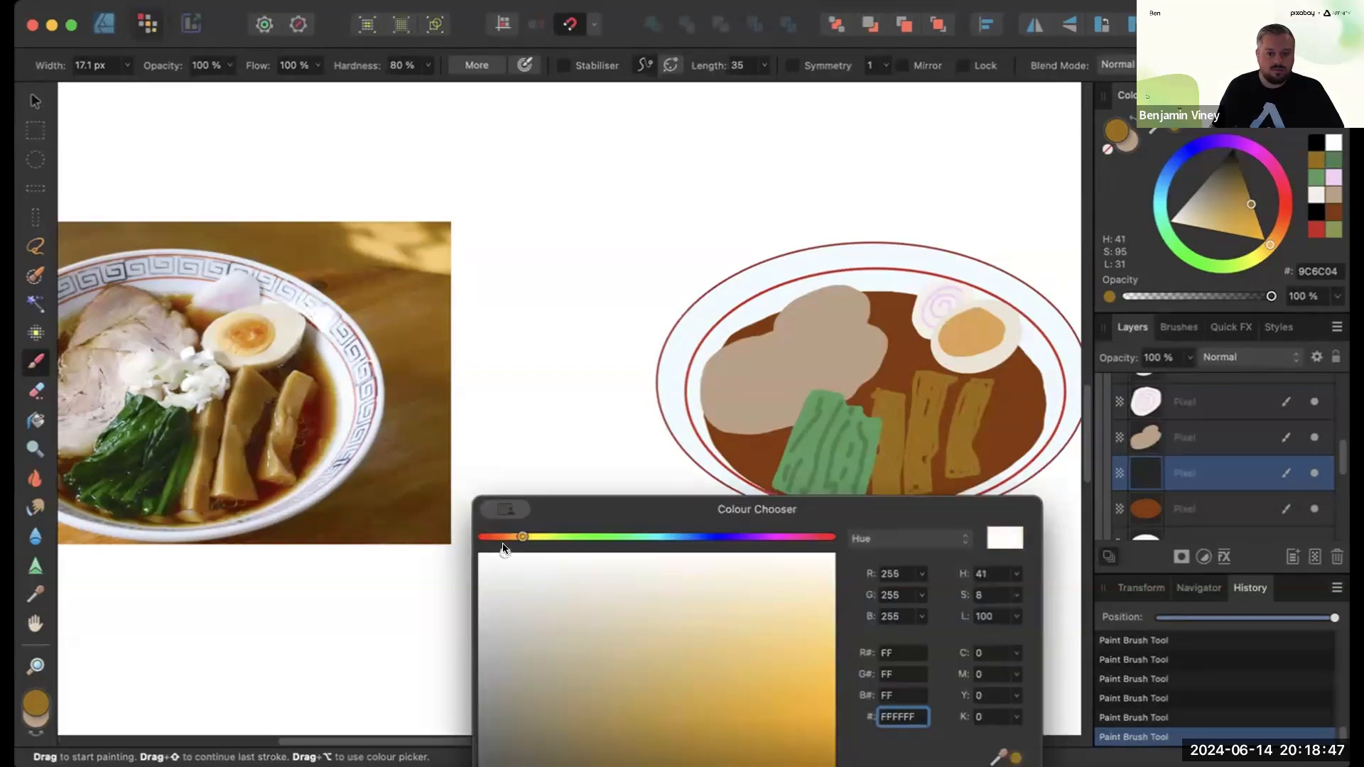
{"action": "key", "text": "Return"}
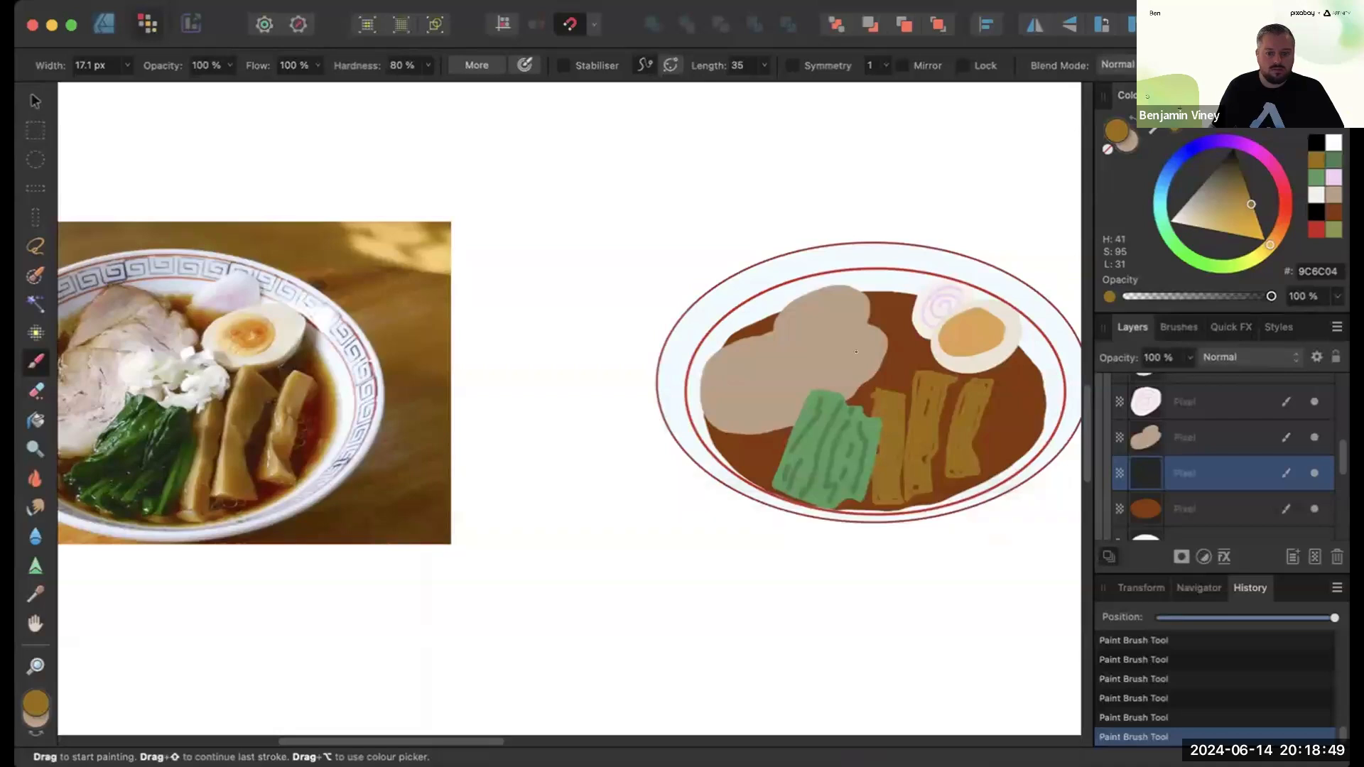
- Add a new pixel layer above the spinach layer and paint white spring onion rings with a 12.4 px brush beside the chashu
{"action": "scroll", "coordinate": [1310, 442], "scroll_direction": "up", "scroll_amount": 5}
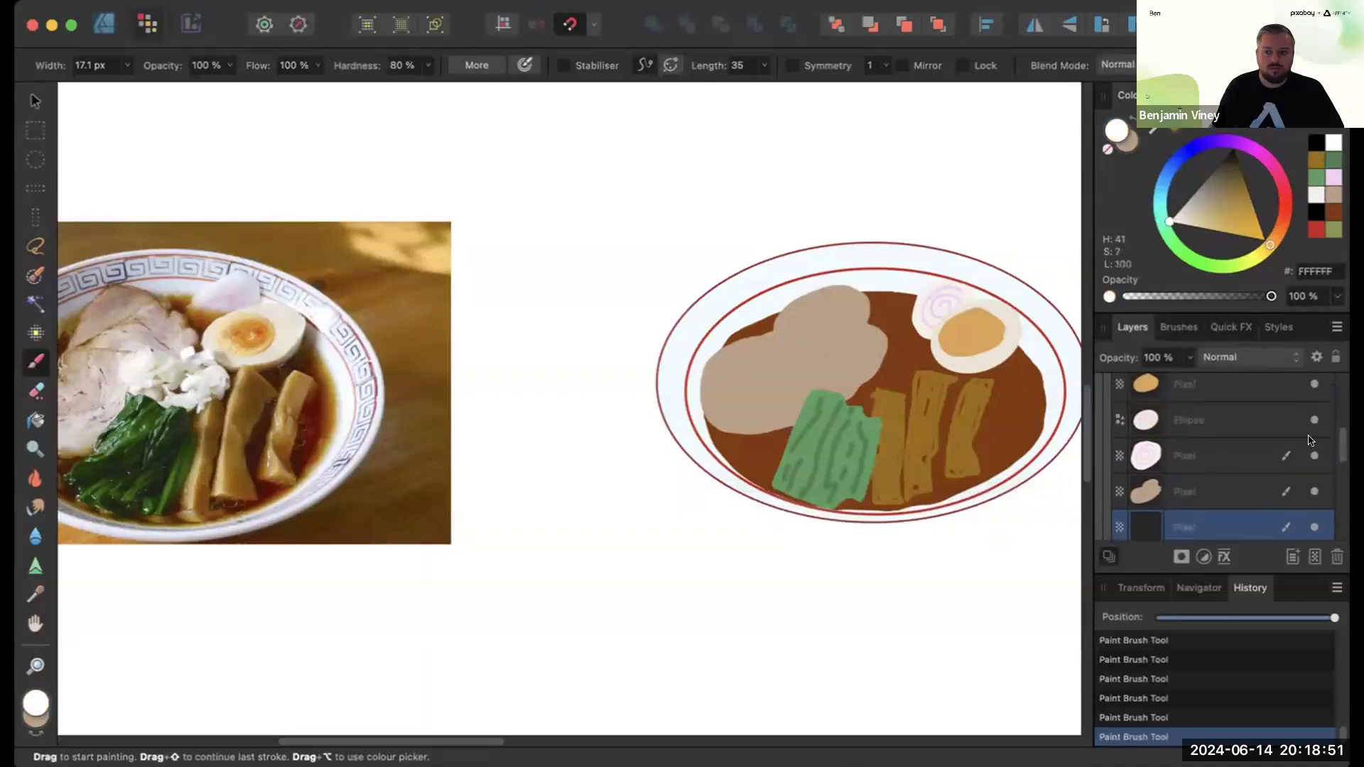
{"action": "left_click", "coordinate": [1228, 417]}
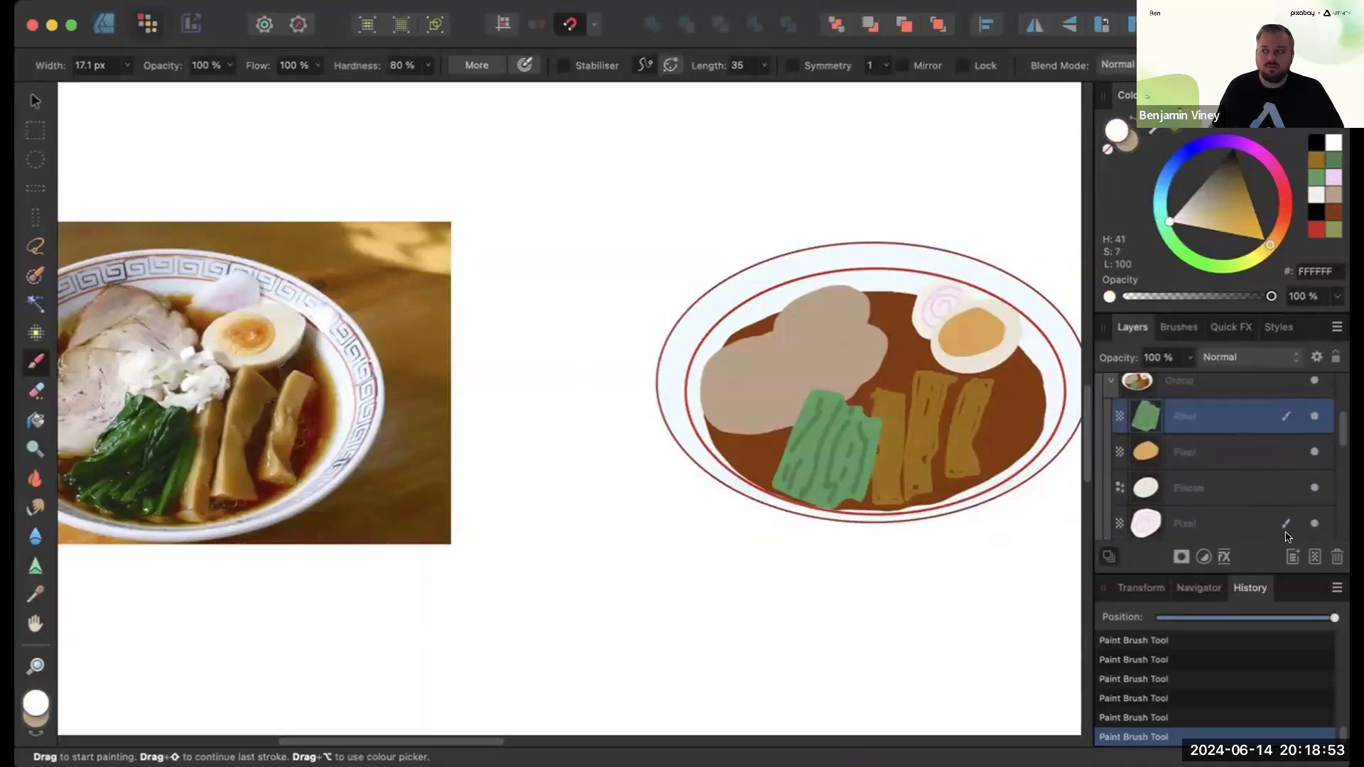
{"action": "left_click", "coordinate": [1315, 557]}
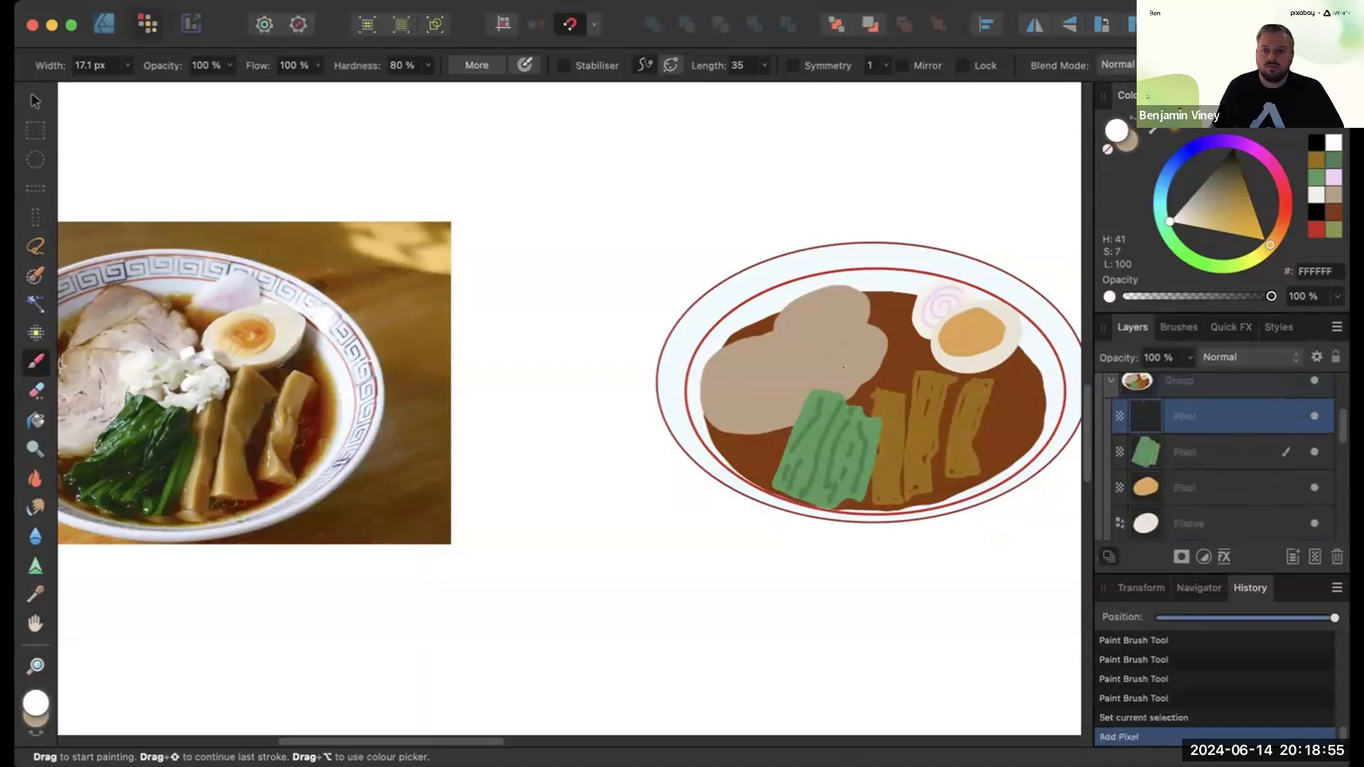
{"action": "key", "text": "bracketleft"}
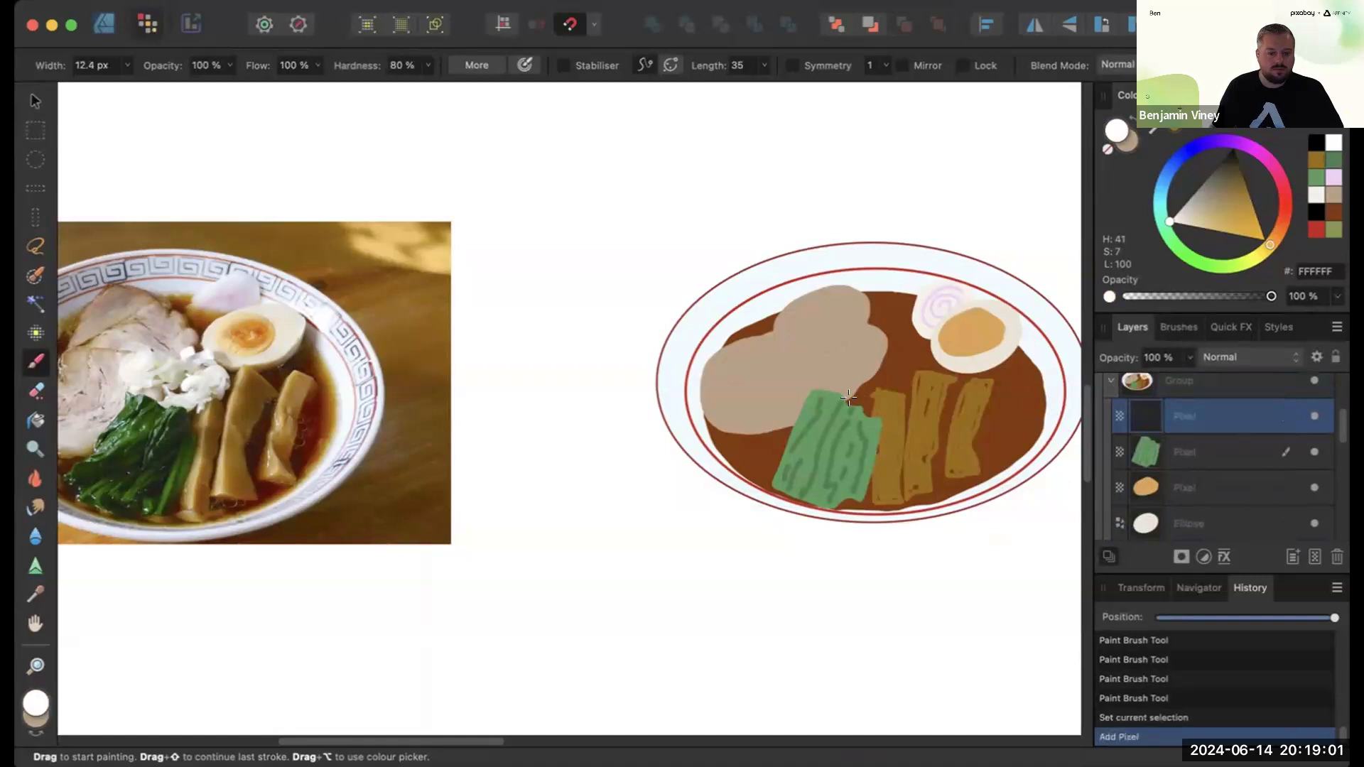
{"action": "scroll", "coordinate": [848, 398], "scroll_direction": "up", "scroll_amount": 5}
{"action": "left_click", "coordinate": [850, 398]}
{"action": "scroll", "coordinate": [851, 399], "scroll_direction": "right", "scroll_amount": 4}
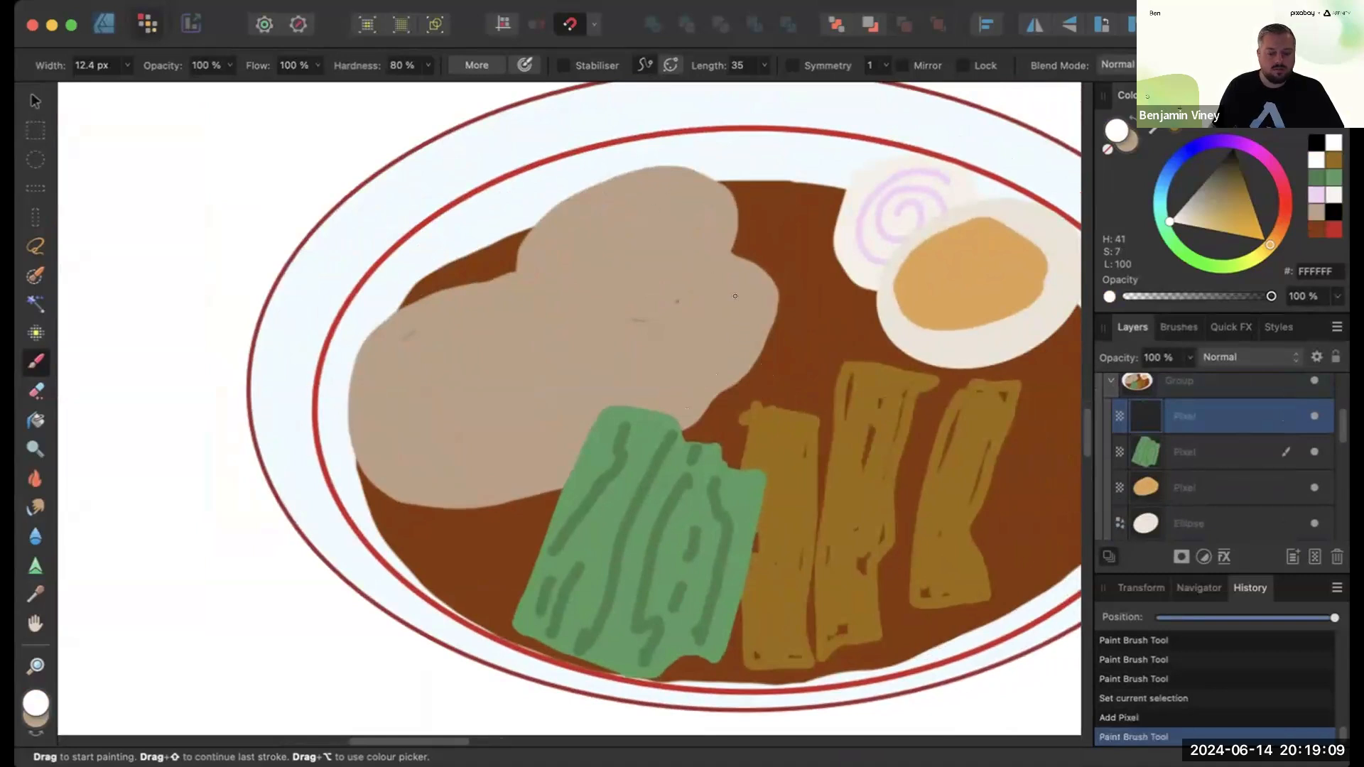
{"action": "left_click_drag", "start_coordinate": [692, 363], "coordinate": [686, 396]}
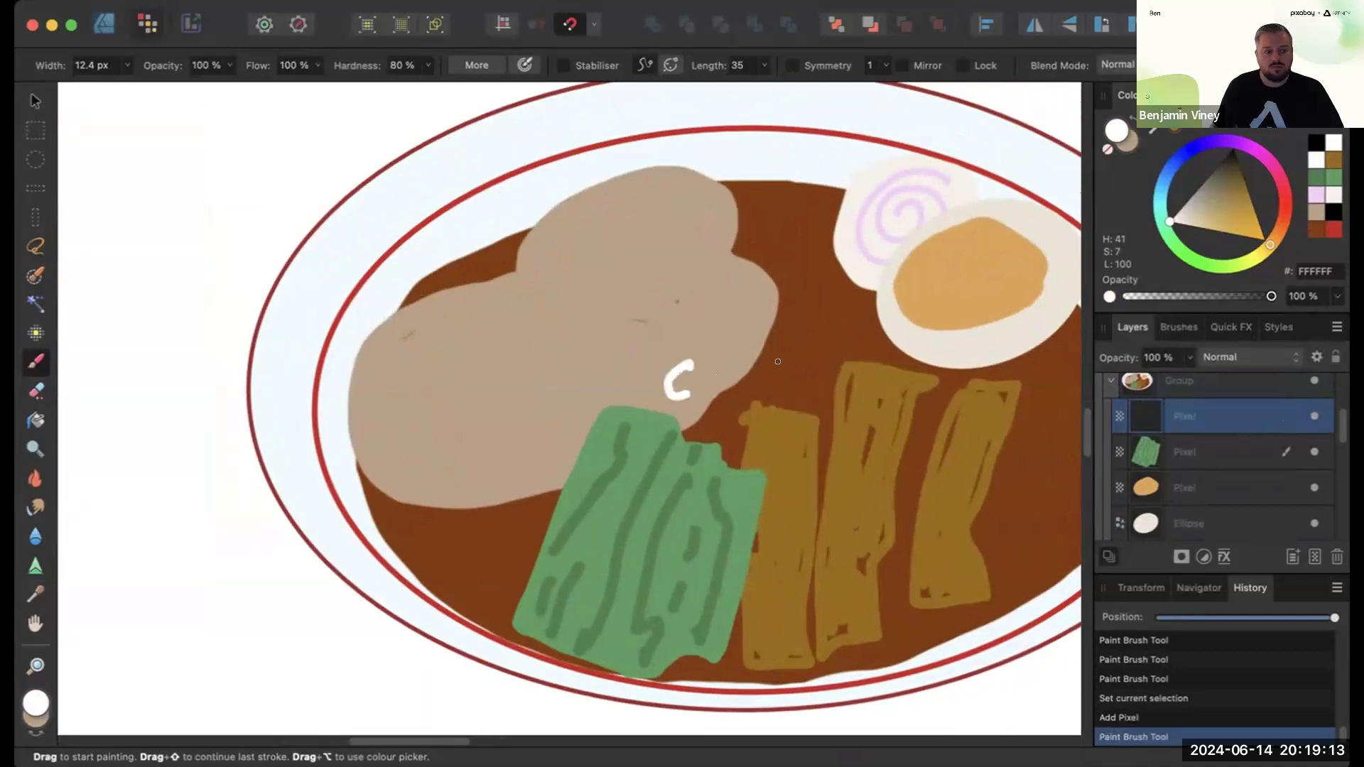
{"action": "left_click_drag", "start_coordinate": [691, 364], "coordinate": [683, 396]}
{"action": "mouse_move", "coordinate": [689, 390]}
{"action": "left_mouse_down"}
{"action": "mouse_move", "coordinate": [728, 416]}
{"action": "mouse_move", "coordinate": [769, 406]}
{"action": "left_mouse_up"}
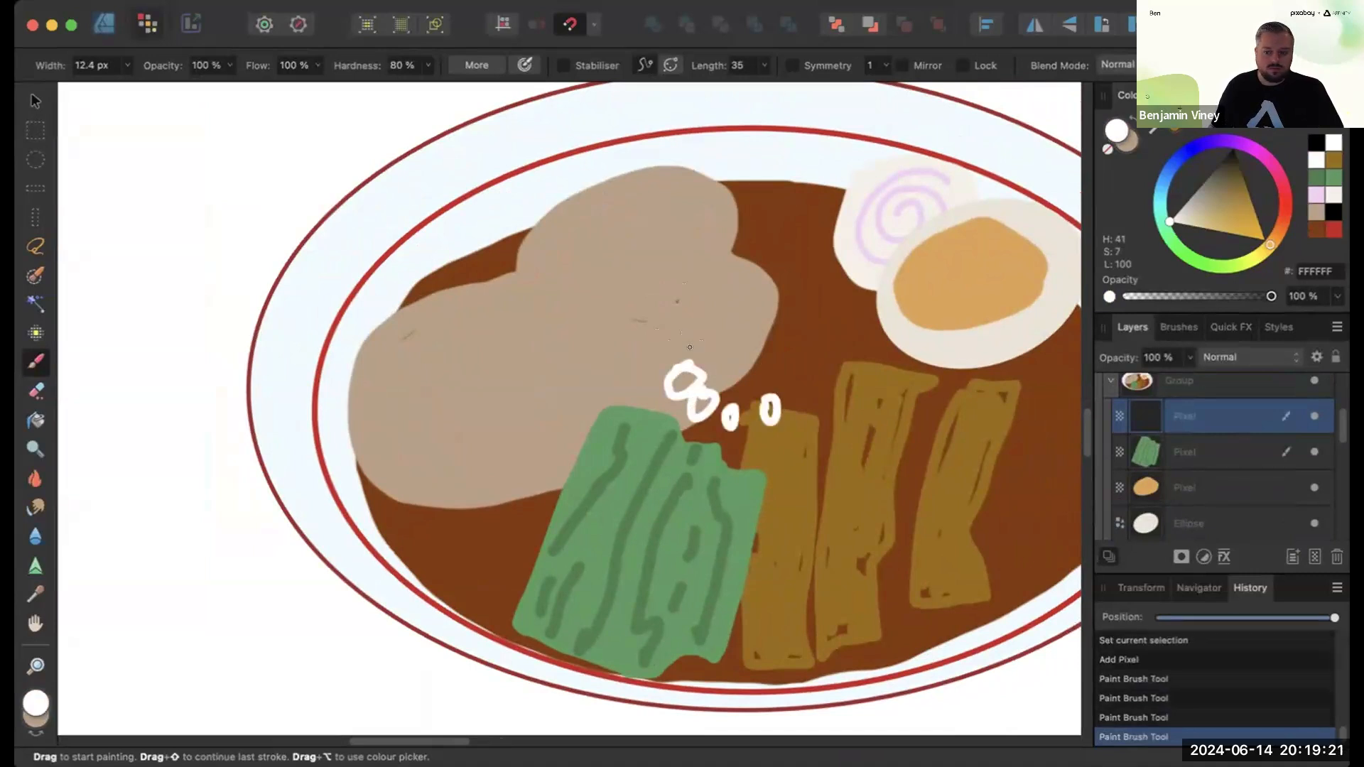
- Paint more small white spring onion rings scattered between the chashu and the bamboo shoots
{"action": "left_click_drag", "start_coordinate": [765, 350], "coordinate": [777, 399]}
{"action": "left_click_drag", "start_coordinate": [744, 340], "coordinate": [731, 320]}
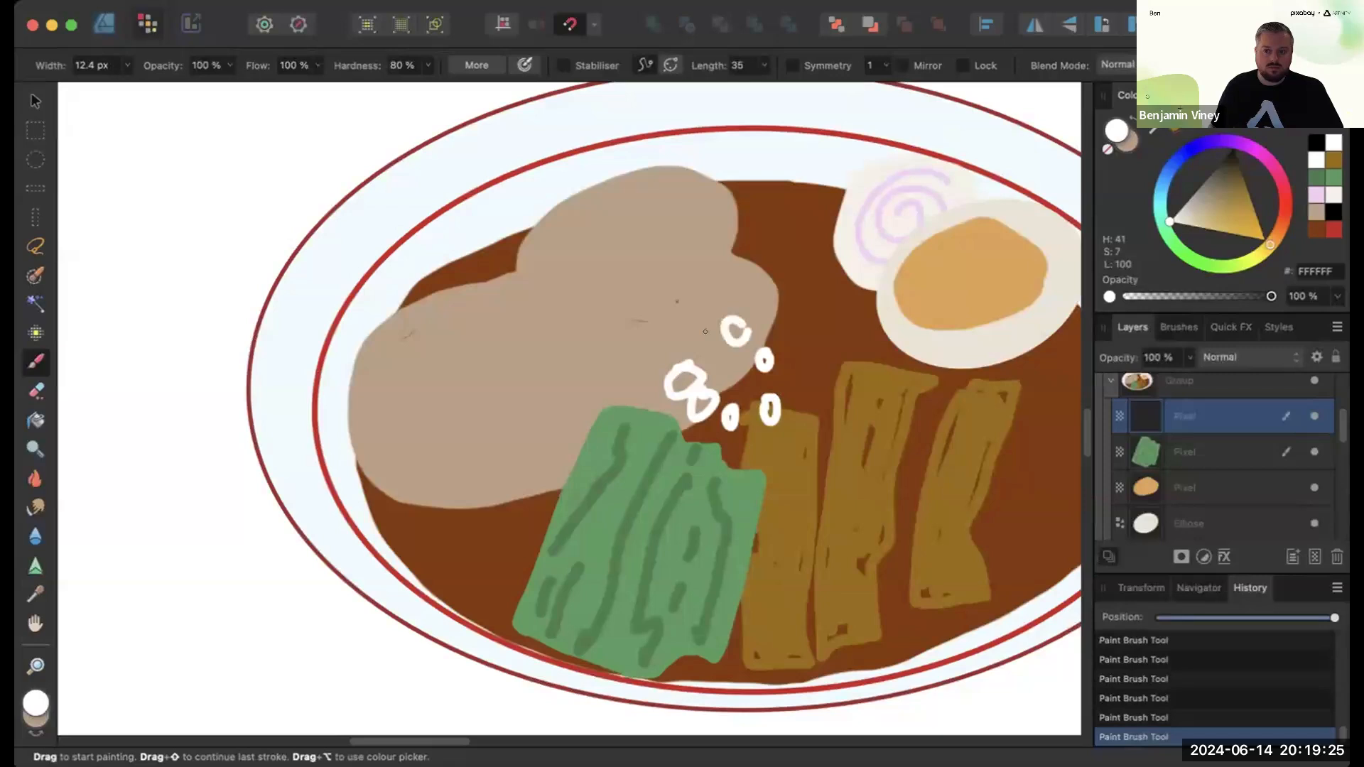
{"action": "left_click_drag", "start_coordinate": [788, 362], "coordinate": [783, 365]}
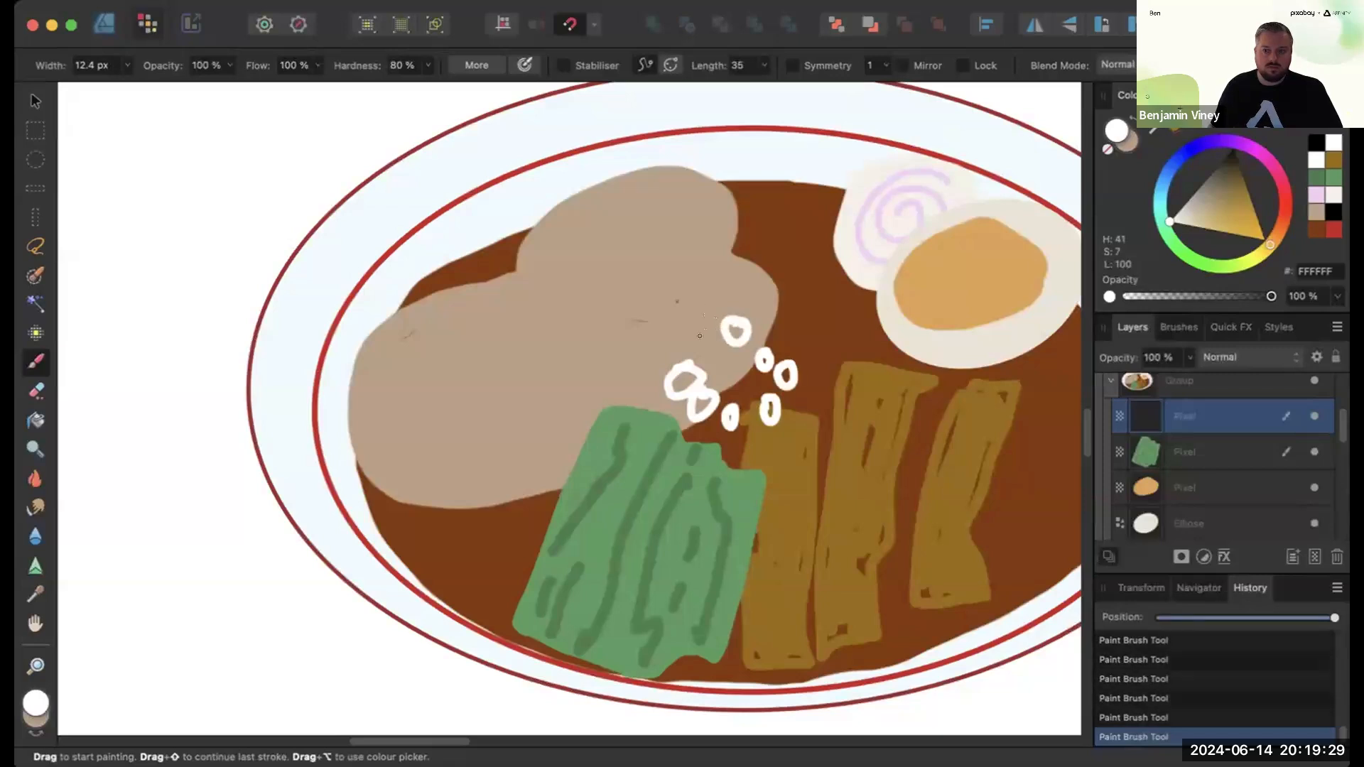
{"action": "left_click_drag", "start_coordinate": [793, 418], "coordinate": [787, 419]}
{"action": "left_click_drag", "start_coordinate": [827, 341], "coordinate": [771, 326]}
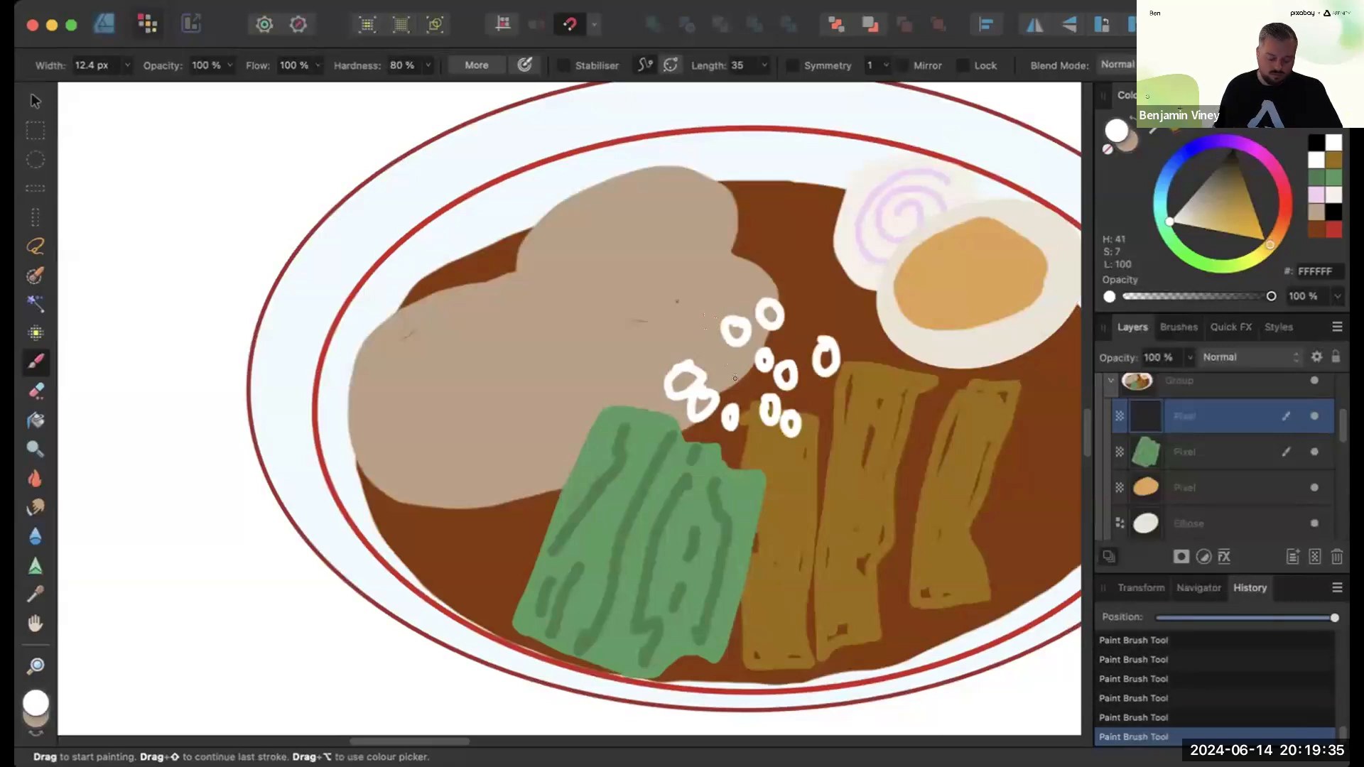
{"action": "left_click_drag", "start_coordinate": [735, 380], "coordinate": [736, 382]}
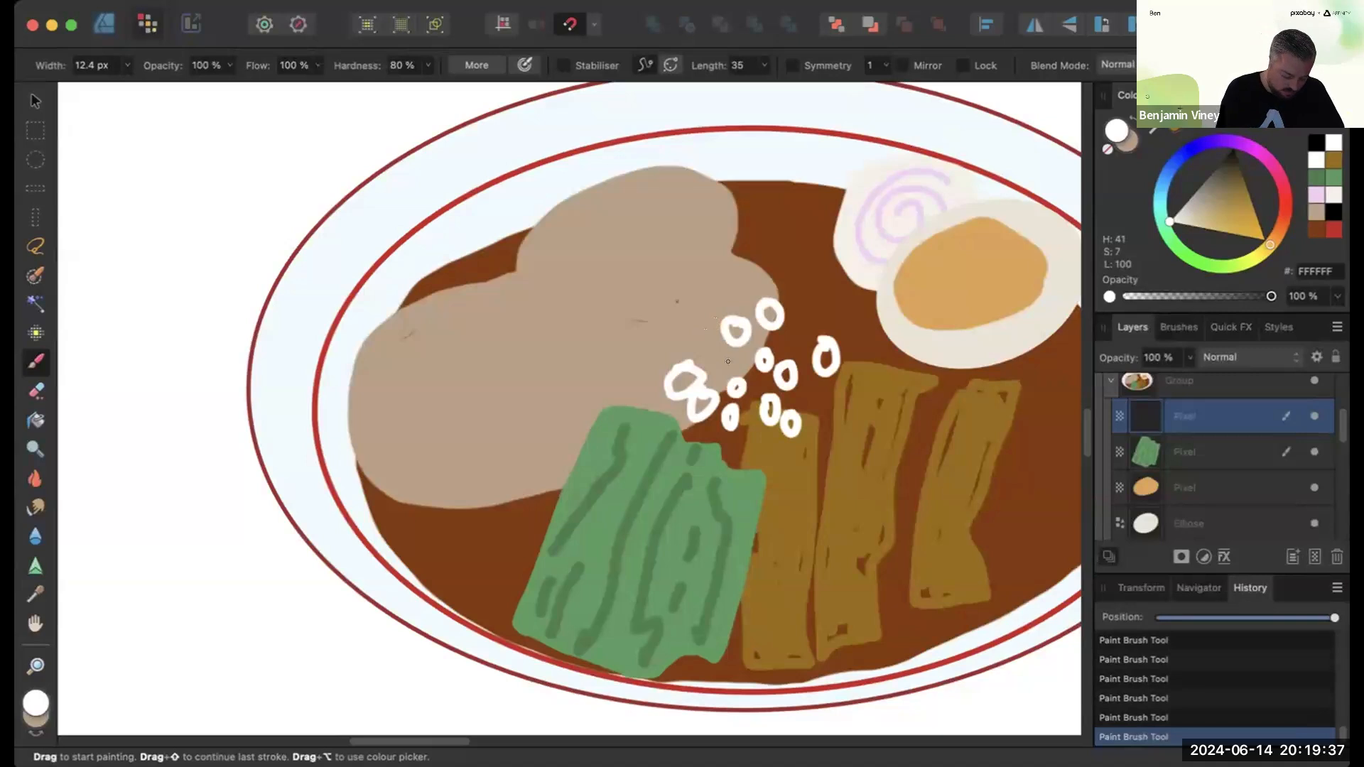
{"action": "left_click_drag", "start_coordinate": [751, 435], "coordinate": [745, 438]}
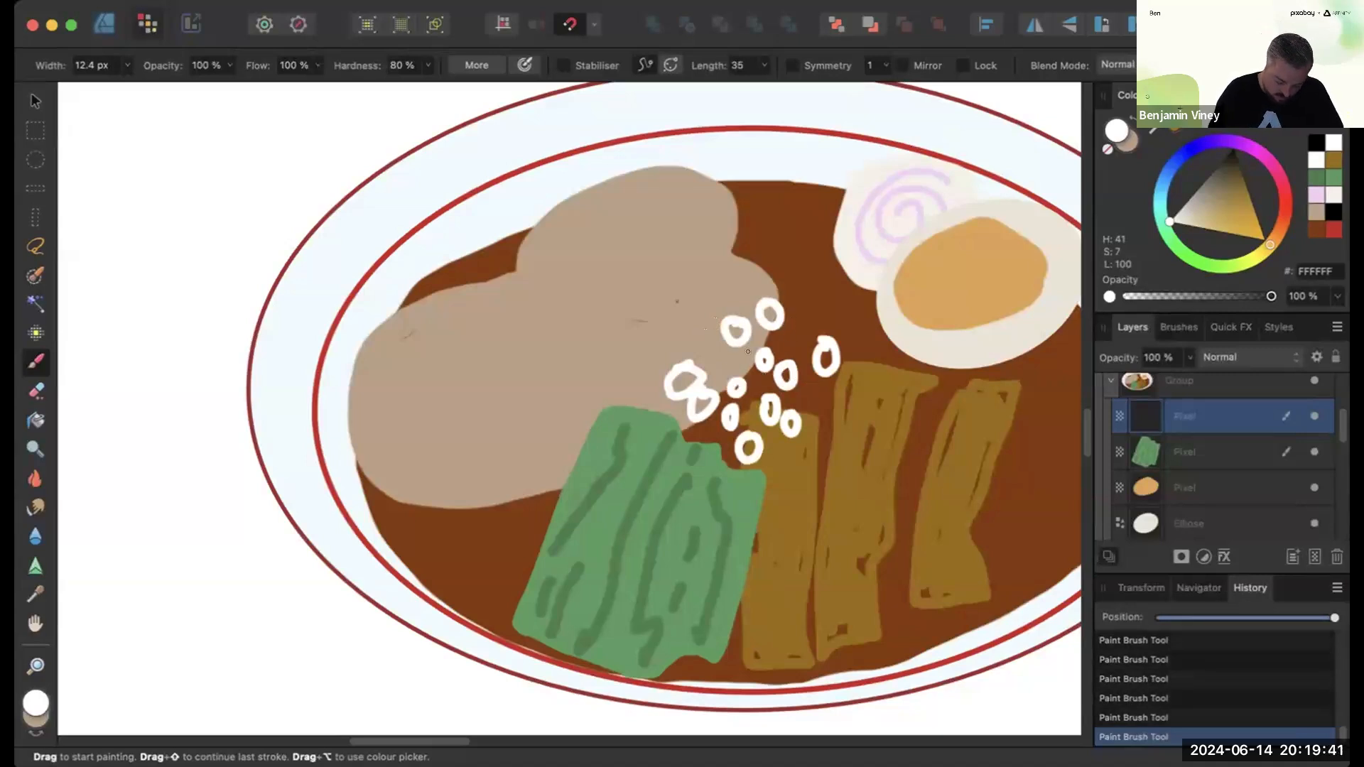
{"action": "left_click", "coordinate": [814, 390]}
{"action": "left_click_drag", "start_coordinate": [821, 390], "coordinate": [806, 392]}
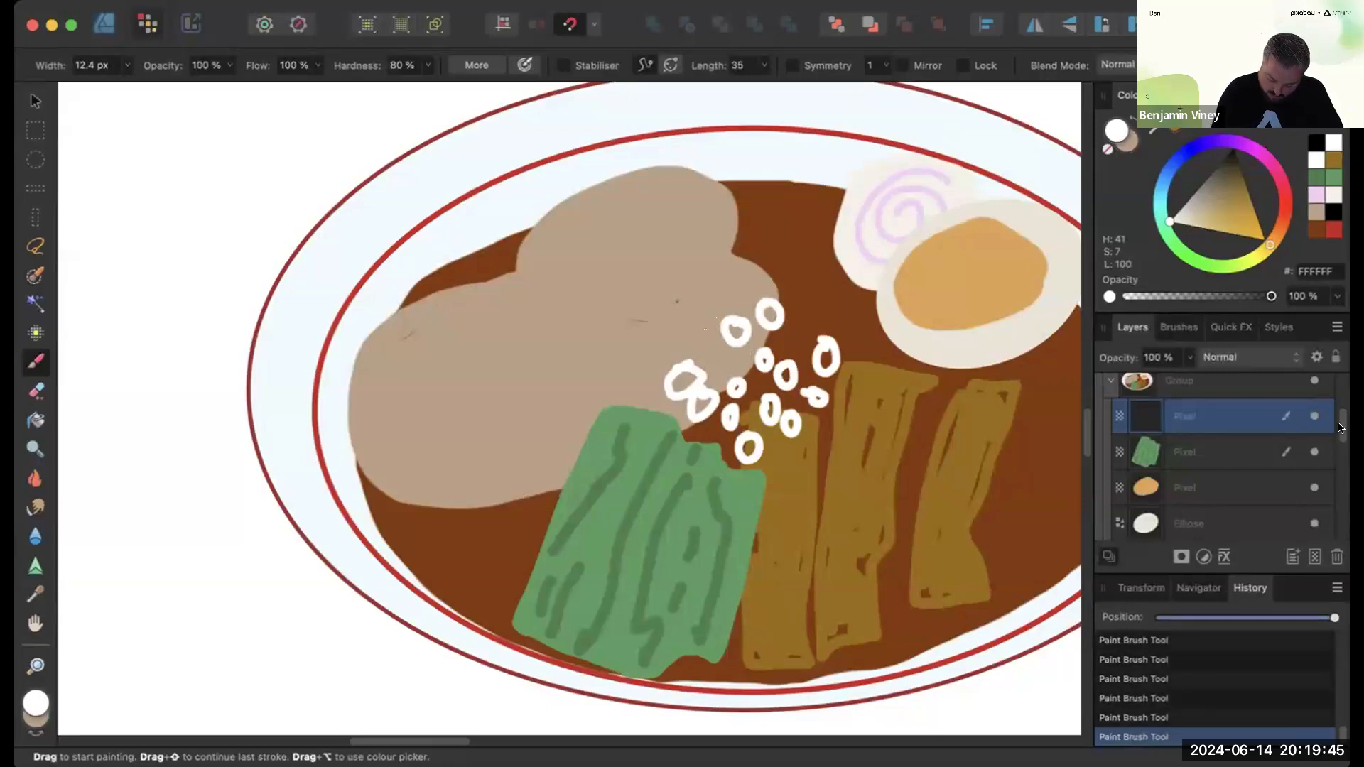
- Add a new pixel layer above the chashu layer
{"action": "left_click_drag", "start_coordinate": [1338, 428], "coordinate": [1339, 462]}
{"action": "left_click", "coordinate": [1232, 463]}
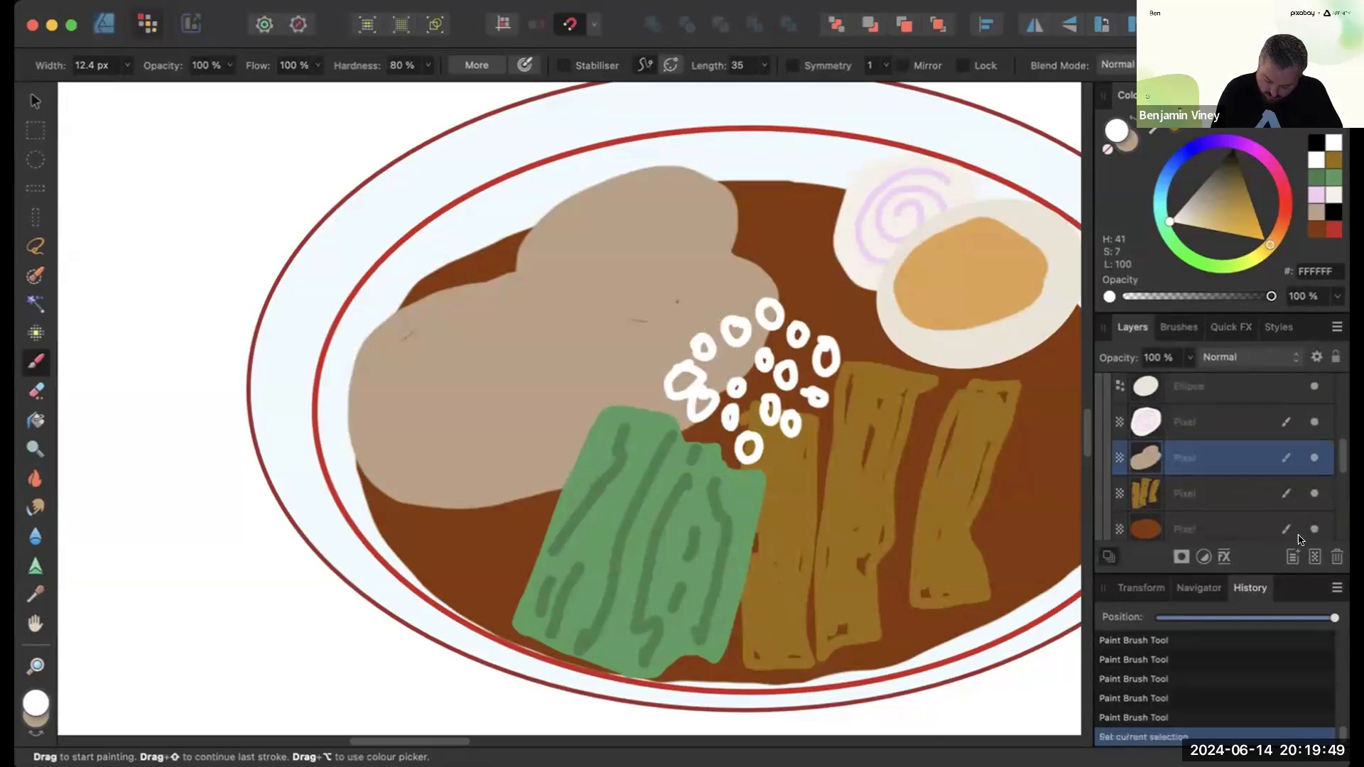
{"action": "left_click", "coordinate": [1293, 557]}
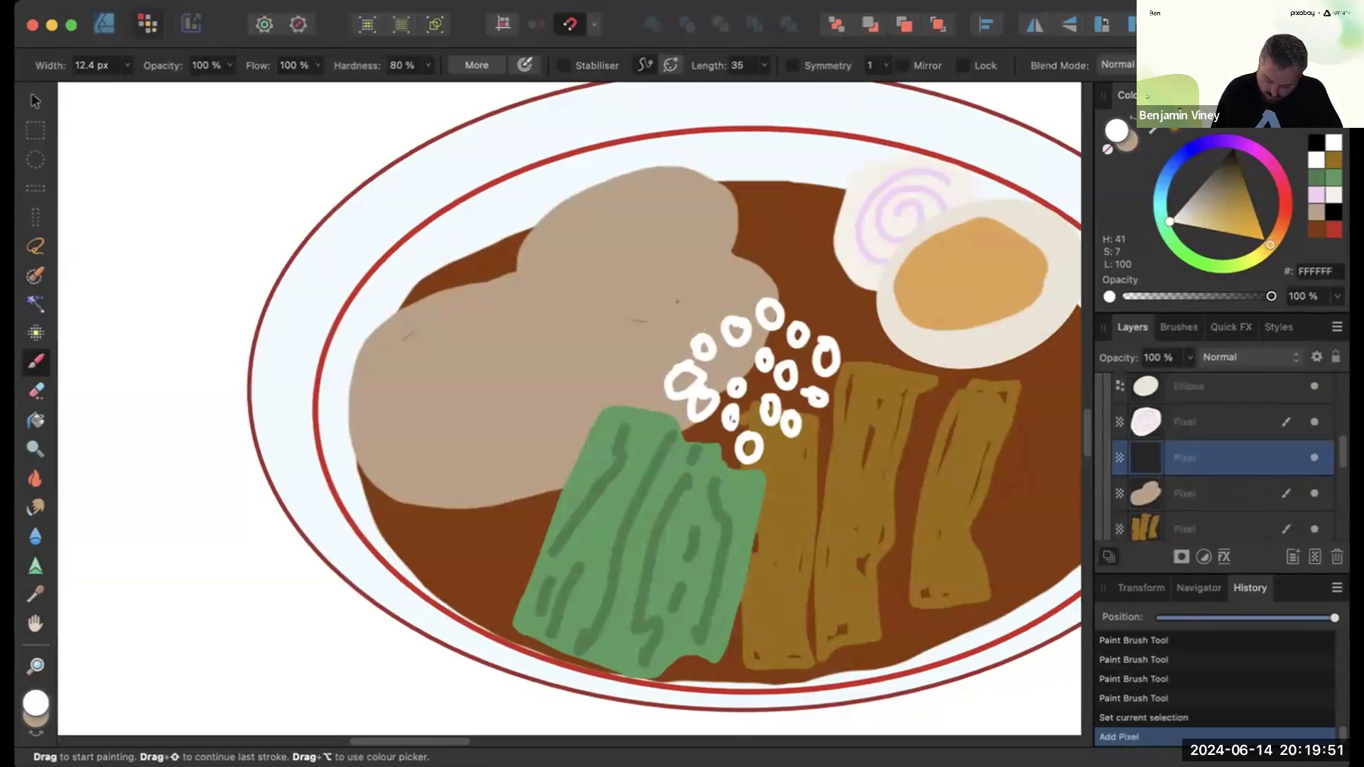
{"action": "scroll", "coordinate": [733, 419], "scroll_direction": "down", "scroll_amount": 5}
{"action": "scroll", "coordinate": [733, 416], "scroll_direction": "left", "scroll_amount": 5}
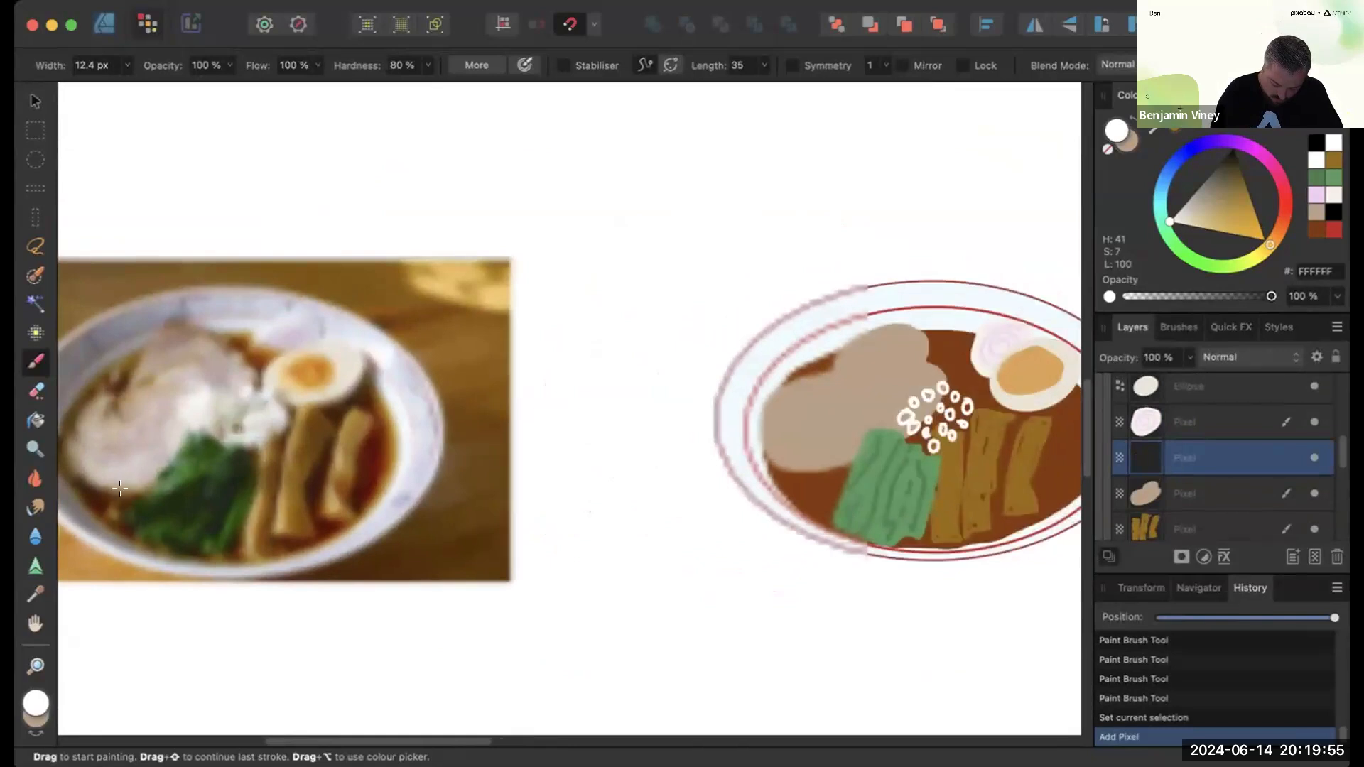
- Sample the chashu colour from the canvas and darken it to B78960 as the brush colour
{"action": "left_click", "coordinate": [36, 704]}
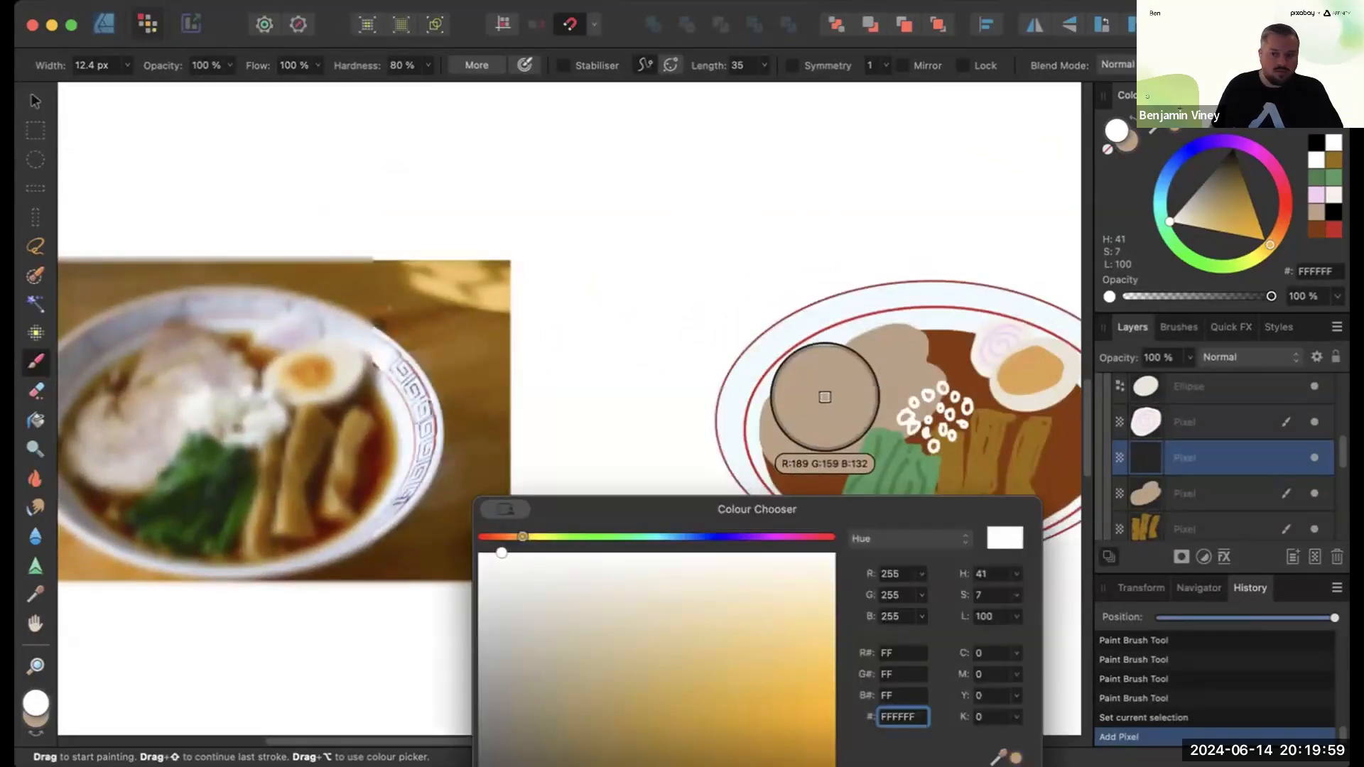
{"action": "left_click", "coordinate": [1015, 757]}
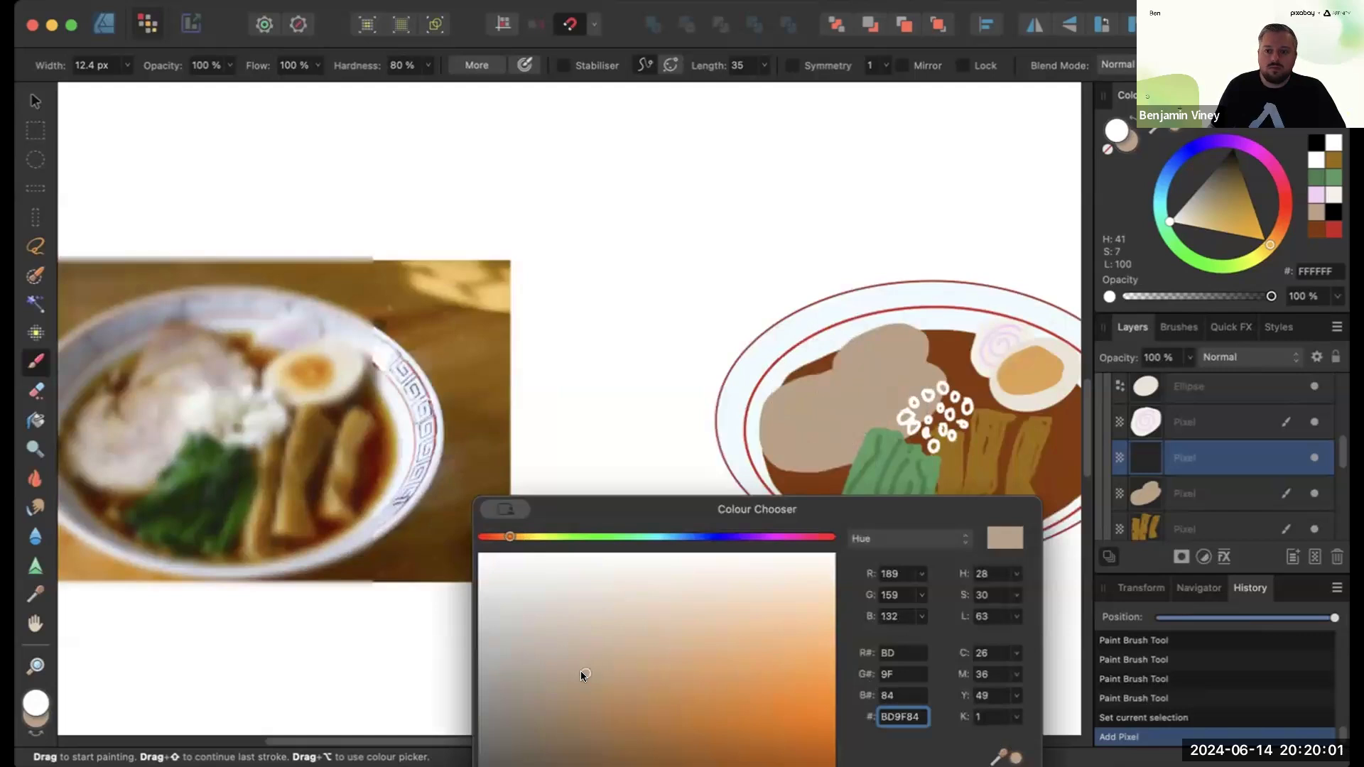
{"action": "left_click_drag", "start_coordinate": [603, 688], "coordinate": [611, 698]}
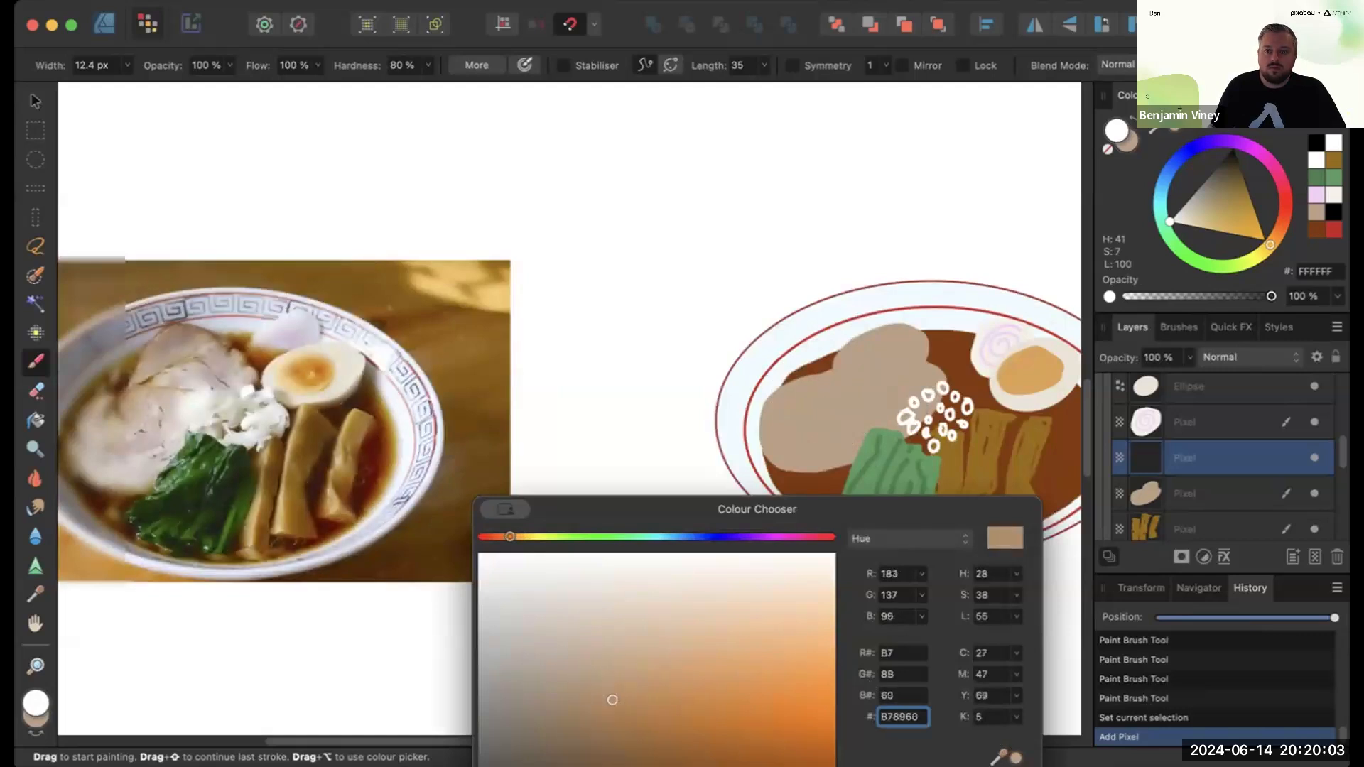
{"action": "key", "text": "Return"}
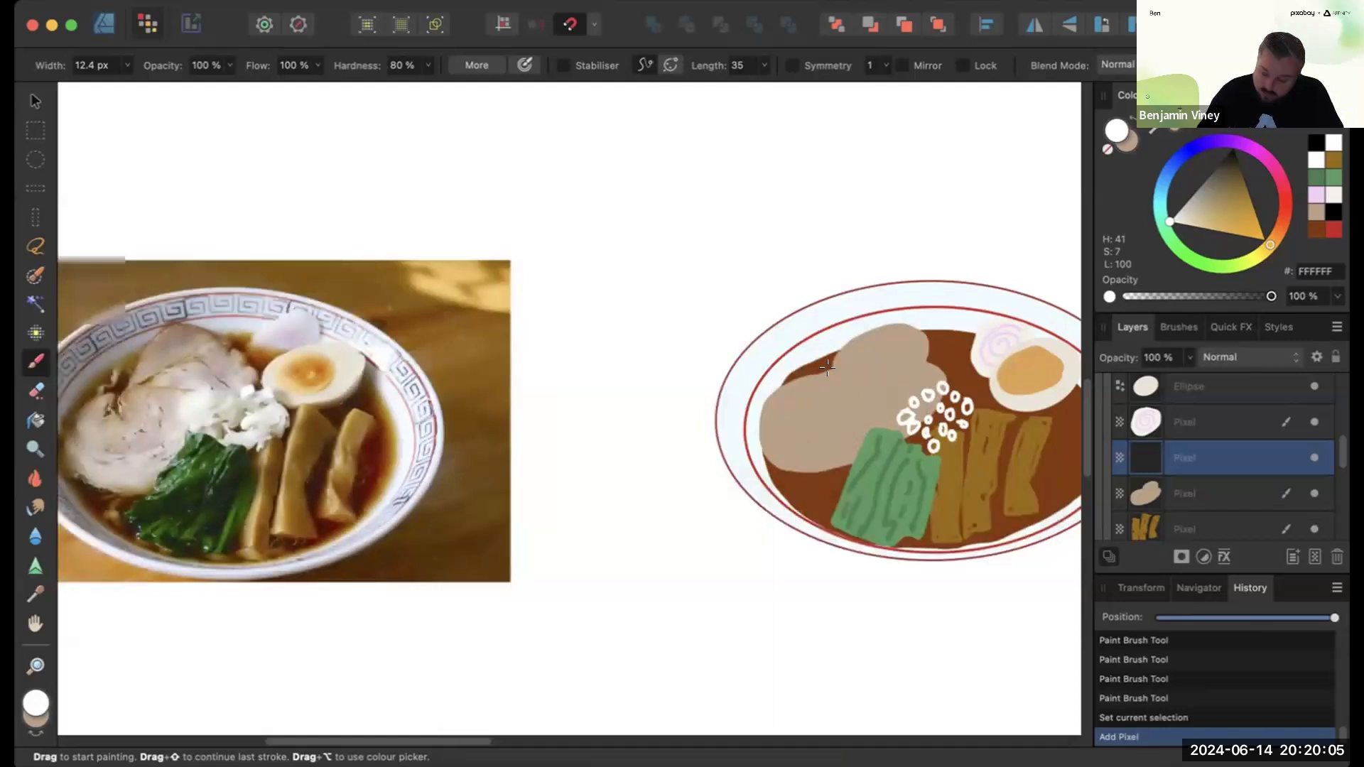
- Paint darker brown outlines along the edges of the chashu slices
{"action": "scroll", "coordinate": [827, 367], "scroll_direction": "up", "scroll_amount": 5}
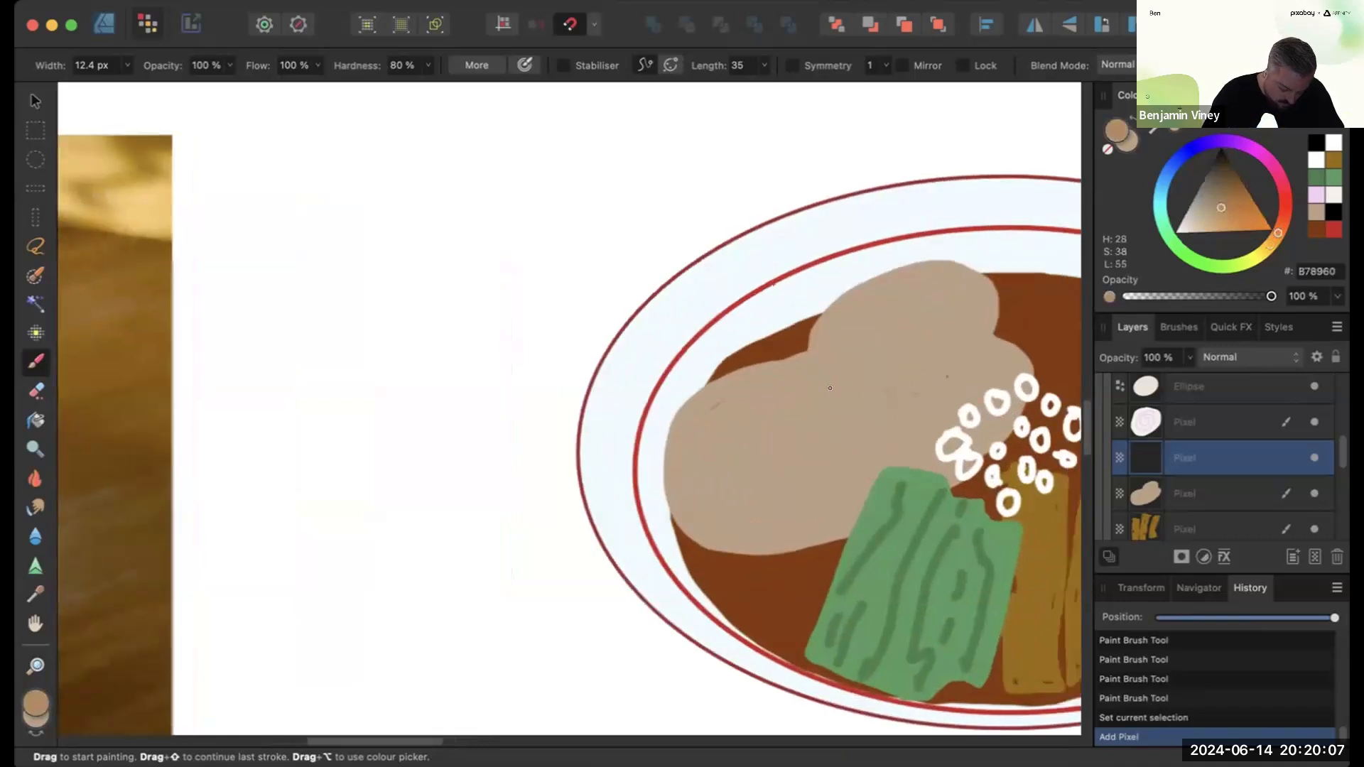
{"action": "scroll", "coordinate": [830, 388], "scroll_direction": "right", "scroll_amount": 2}
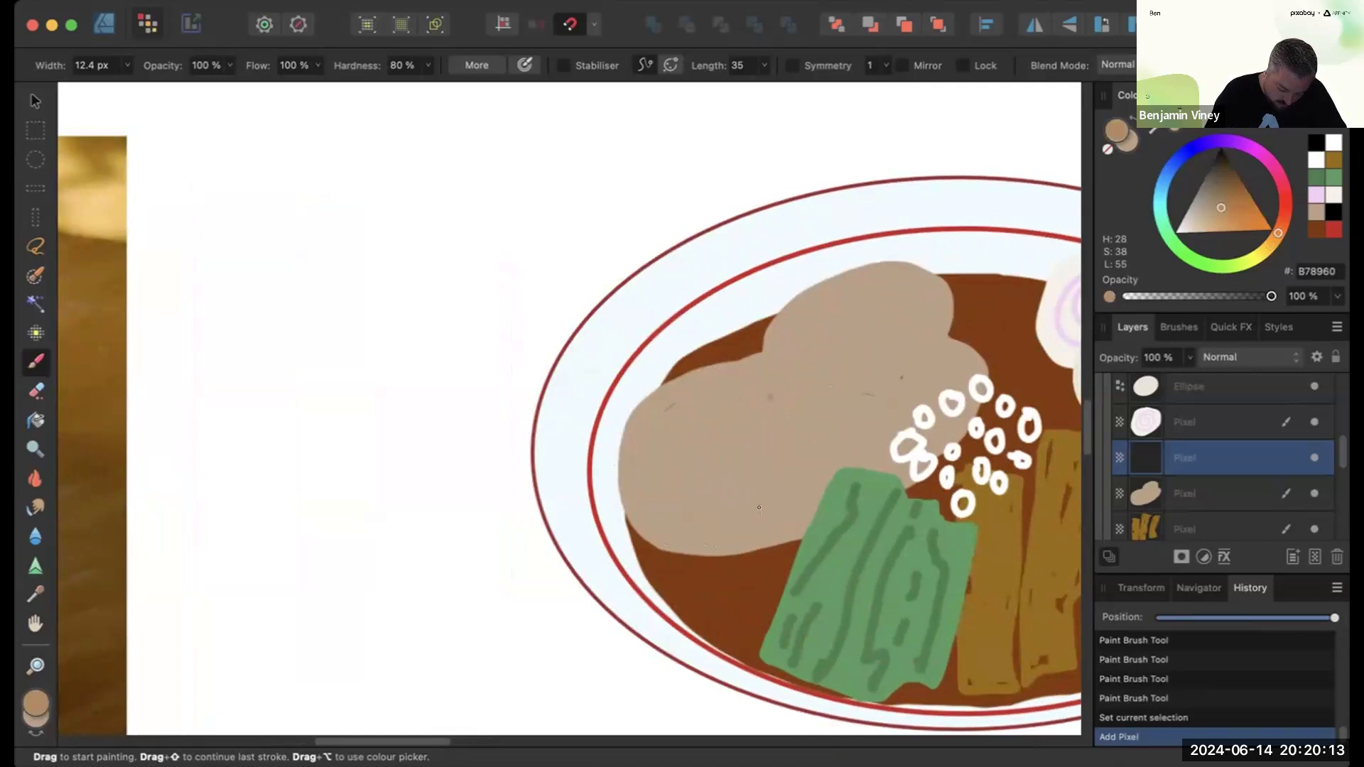
{"action": "mouse_move", "coordinate": [759, 362]}
{"action": "left_mouse_down"}
{"action": "mouse_move", "coordinate": [738, 358]}
{"action": "mouse_move", "coordinate": [627, 429]}
{"action": "mouse_move", "coordinate": [634, 524]}
{"action": "mouse_move", "coordinate": [735, 553]}
{"action": "mouse_move", "coordinate": [797, 543]}
{"action": "left_mouse_up"}
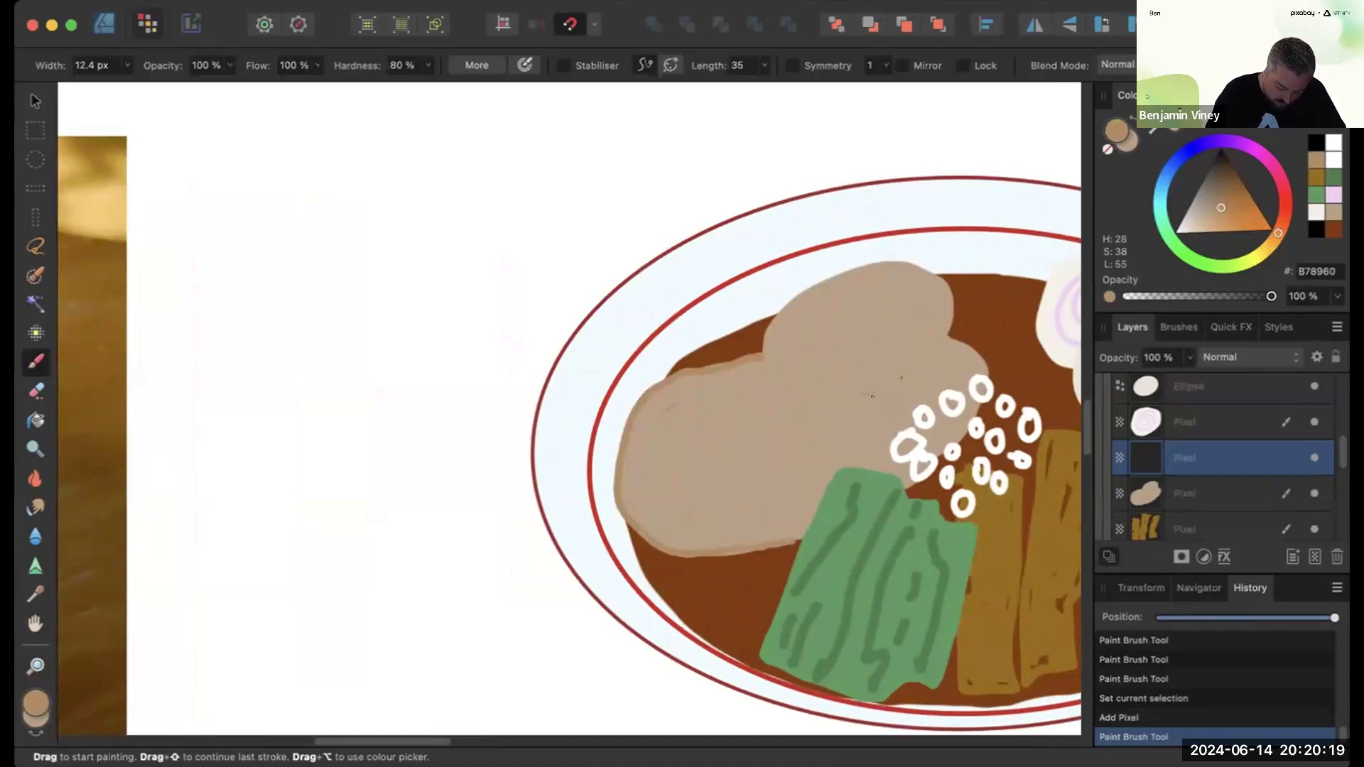
{"action": "mouse_move", "coordinate": [765, 356]}
{"action": "left_mouse_down"}
{"action": "mouse_move", "coordinate": [892, 420]}
{"action": "mouse_move", "coordinate": [904, 486]}
{"action": "left_mouse_up"}
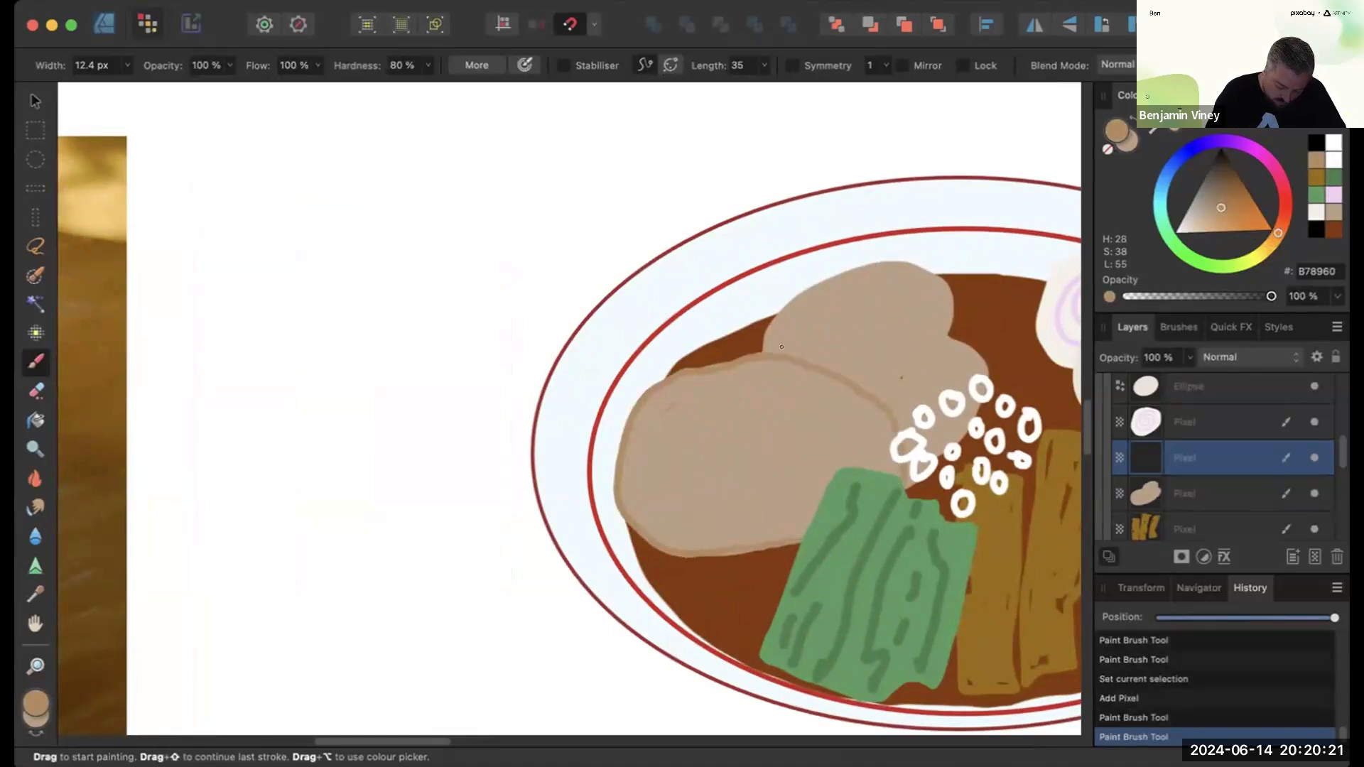
{"action": "mouse_move", "coordinate": [781, 352]}
{"action": "left_mouse_down"}
{"action": "mouse_move", "coordinate": [903, 334]}
{"action": "mouse_move", "coordinate": [980, 373]}
{"action": "left_mouse_up"}
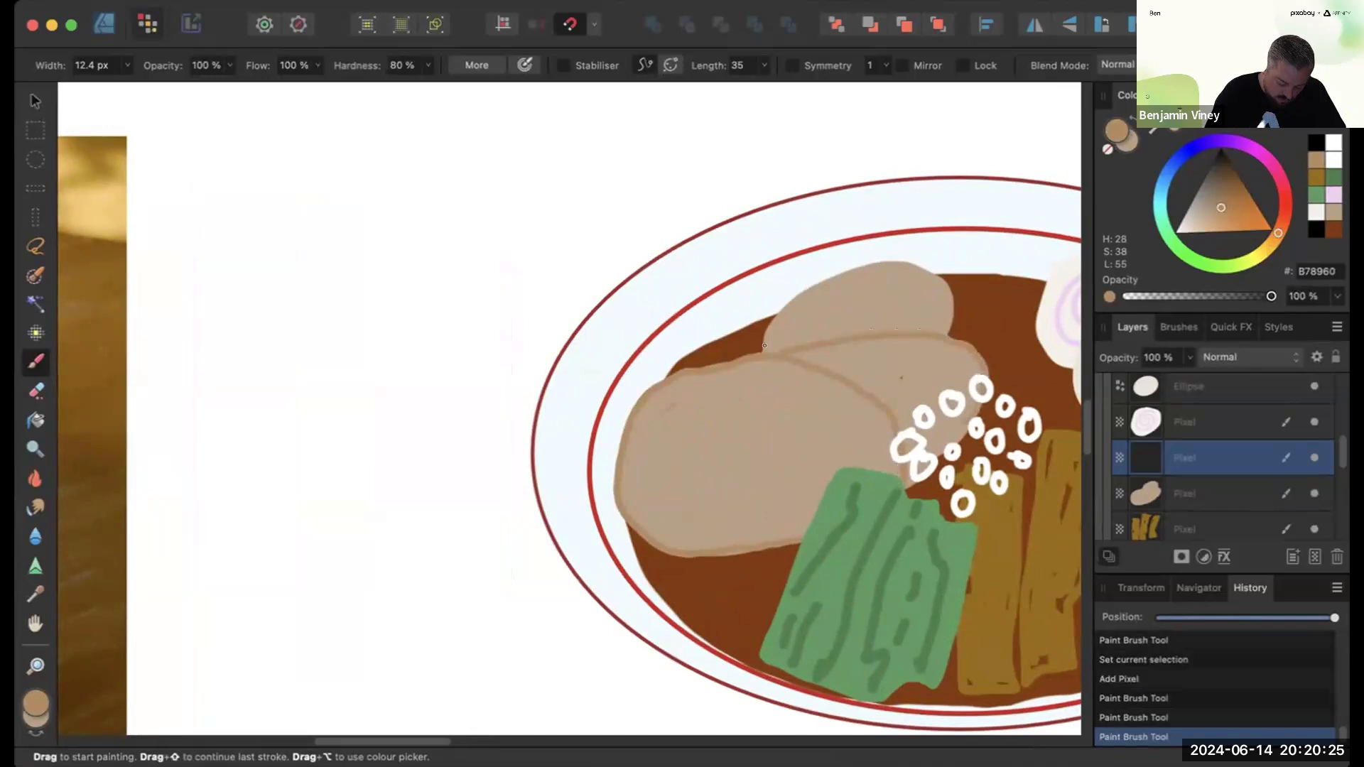
{"action": "mouse_move", "coordinate": [764, 352]}
{"action": "left_mouse_down"}
{"action": "mouse_move", "coordinate": [788, 300]}
{"action": "mouse_move", "coordinate": [893, 262]}
{"action": "mouse_move", "coordinate": [945, 327]}
{"action": "left_mouse_up"}
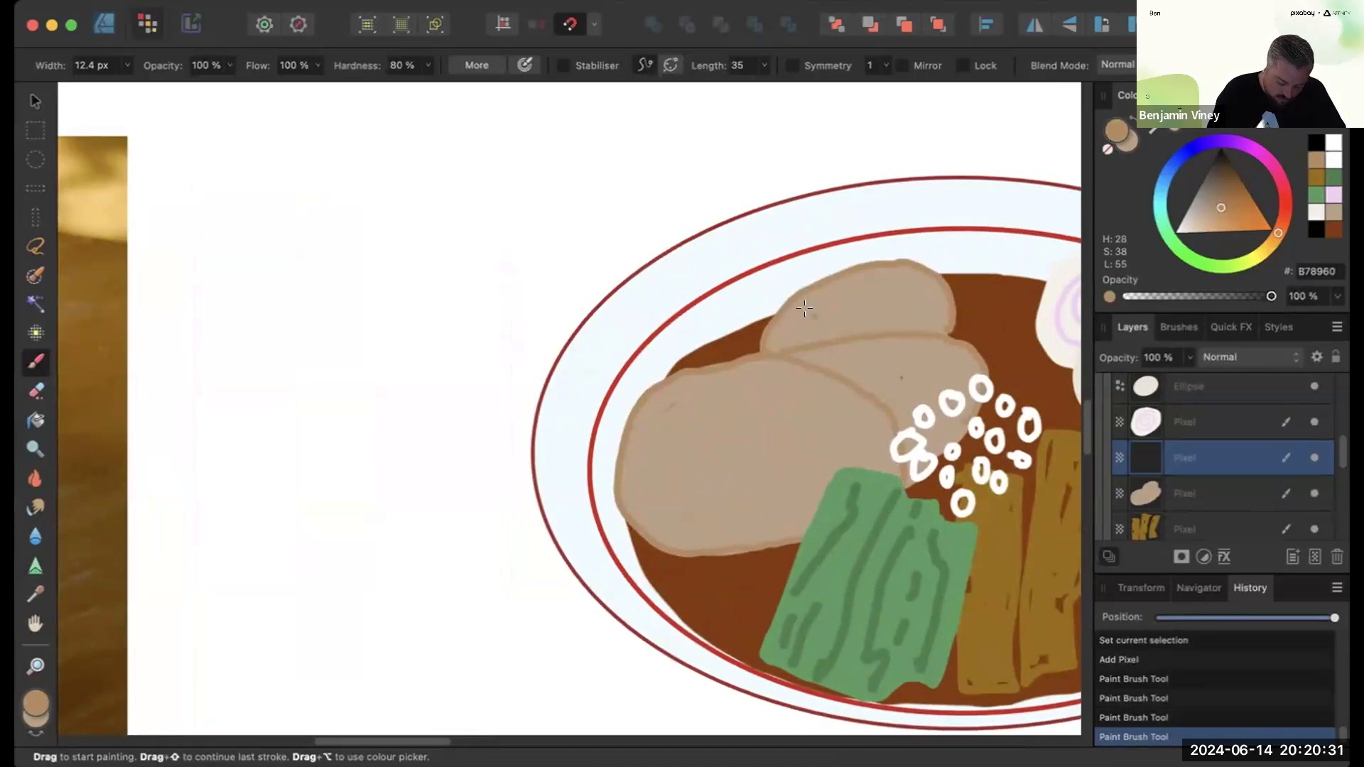
- Reduce the brush width to 8.7 px and paint wavy meat grain lines across the chashu slices
{"action": "scroll", "coordinate": [809, 312], "scroll_direction": "down", "scroll_amount": 5}
{"action": "scroll", "coordinate": [808, 312], "scroll_direction": "up", "scroll_amount": 3}
{"action": "scroll", "coordinate": [808, 312], "scroll_direction": "up", "scroll_amount": 2}
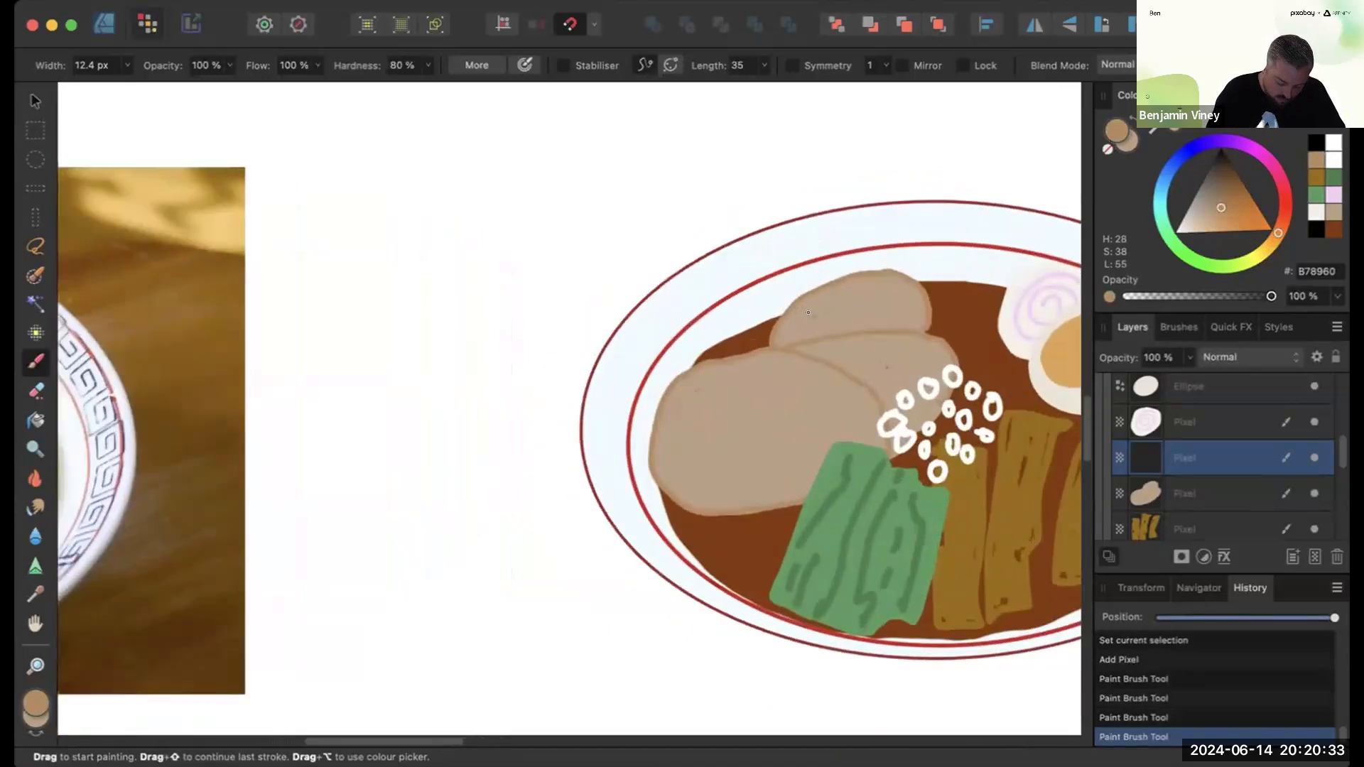
{"action": "key", "text": "bracketleft"}
{"action": "key", "text": "bracketleft"}
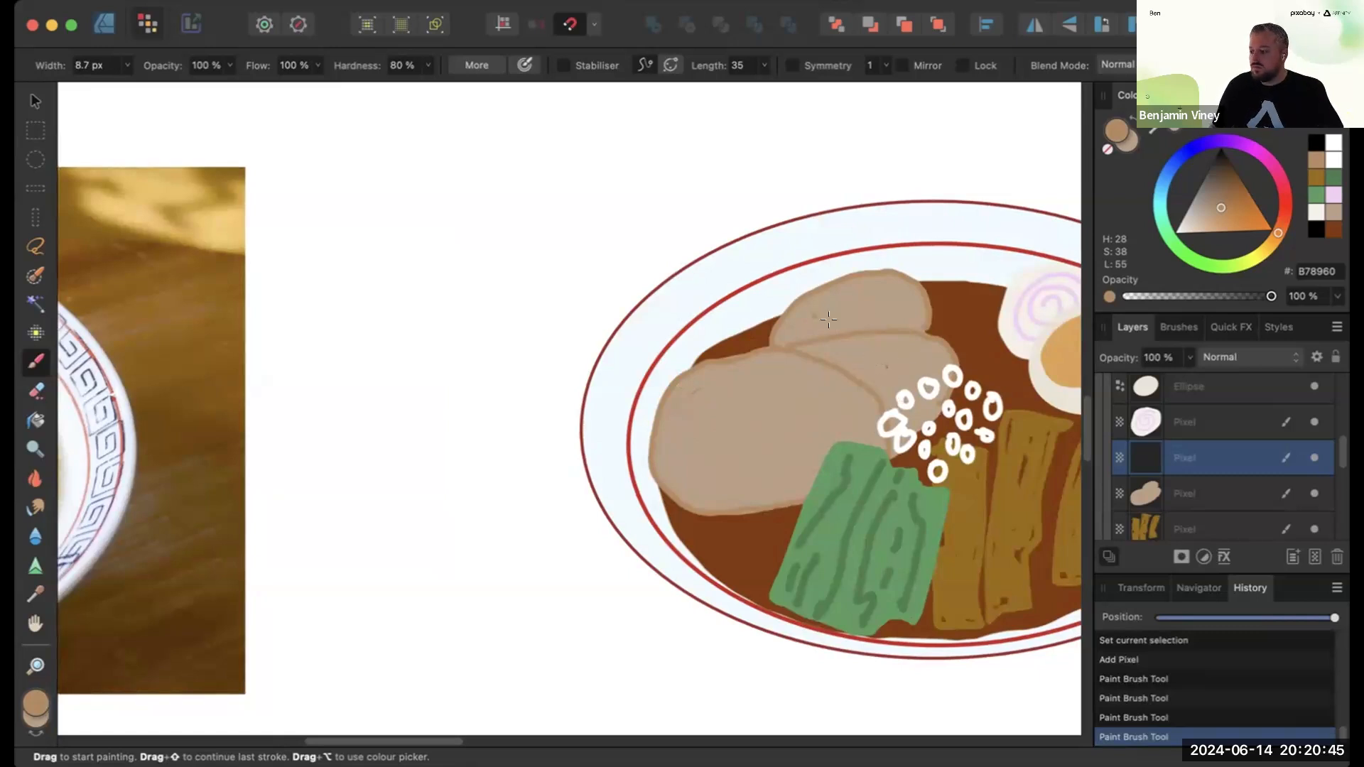
{"action": "mouse_move", "coordinate": [698, 393]}
{"action": "left_mouse_down"}
{"action": "mouse_move", "coordinate": [740, 397]}
{"action": "mouse_move", "coordinate": [787, 373]}
{"action": "left_mouse_up"}
{"action": "left_click_drag", "start_coordinate": [742, 432], "coordinate": [808, 388]}
{"action": "left_click_drag", "start_coordinate": [689, 438], "coordinate": [799, 428]}
{"action": "left_click_drag", "start_coordinate": [762, 475], "coordinate": [786, 466]}
- Zoom out to review the whole painting beside the photo and switch to the Referencing Exercise slides
{"action": "scroll", "coordinate": [1338, 475], "scroll_direction": "down", "scroll_amount": 5}
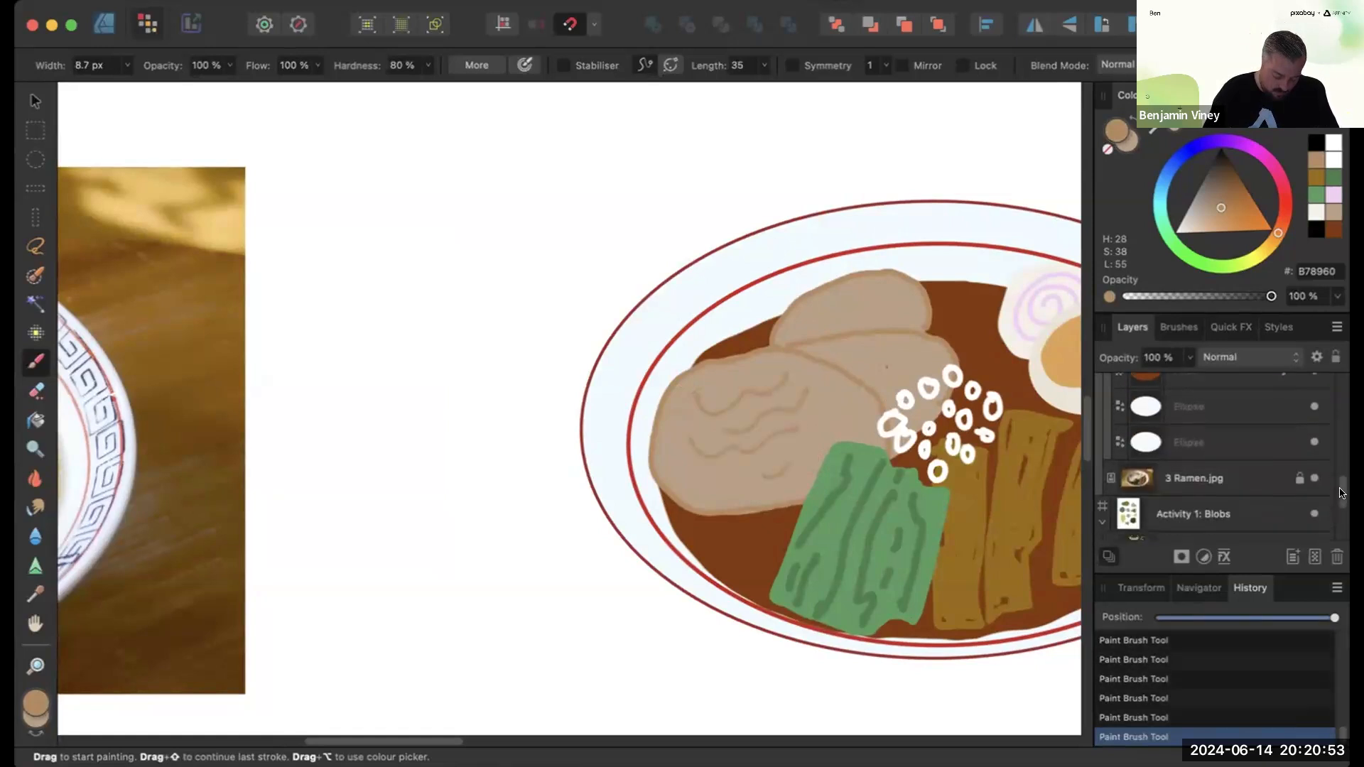
{"action": "scroll", "coordinate": [1338, 455], "scroll_direction": "up", "scroll_amount": 6}
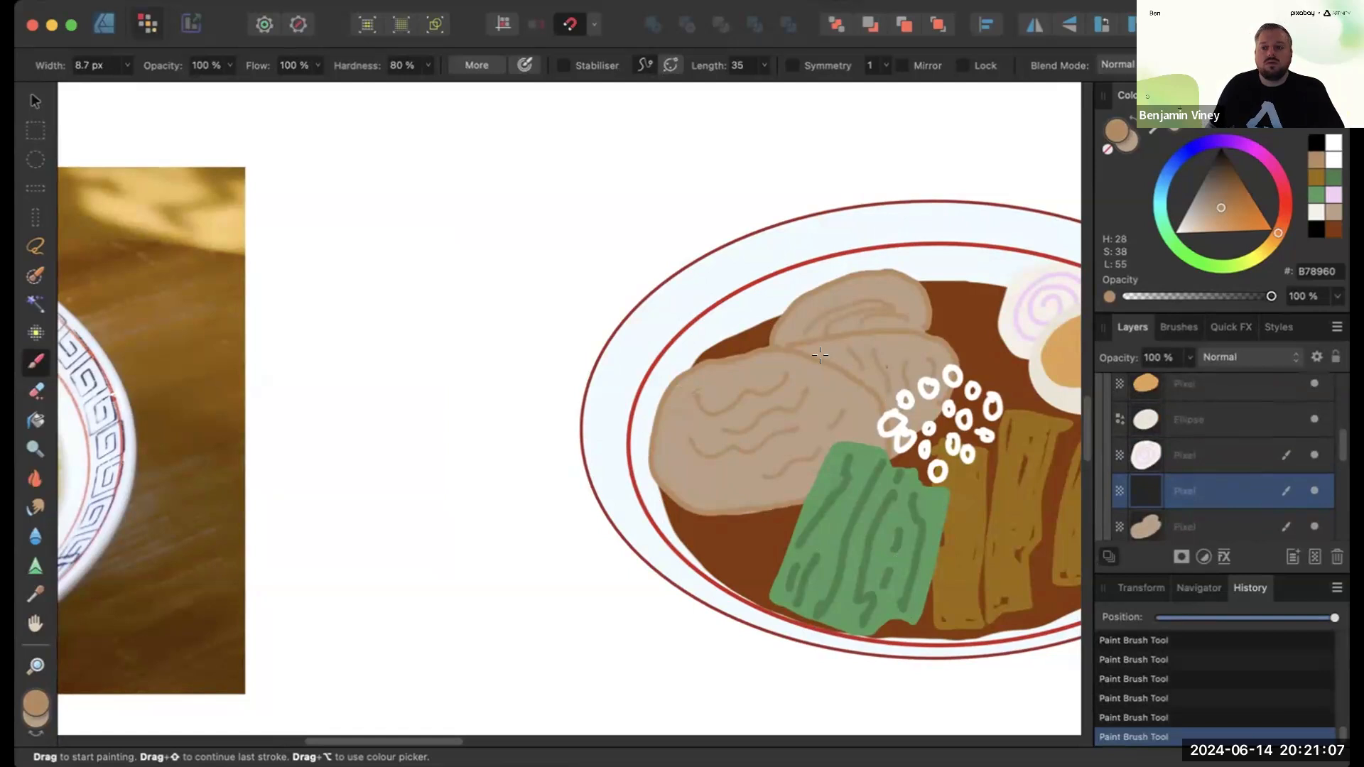
{"action": "scroll", "coordinate": [820, 356], "scroll_direction": "down", "scroll_amount": 6}
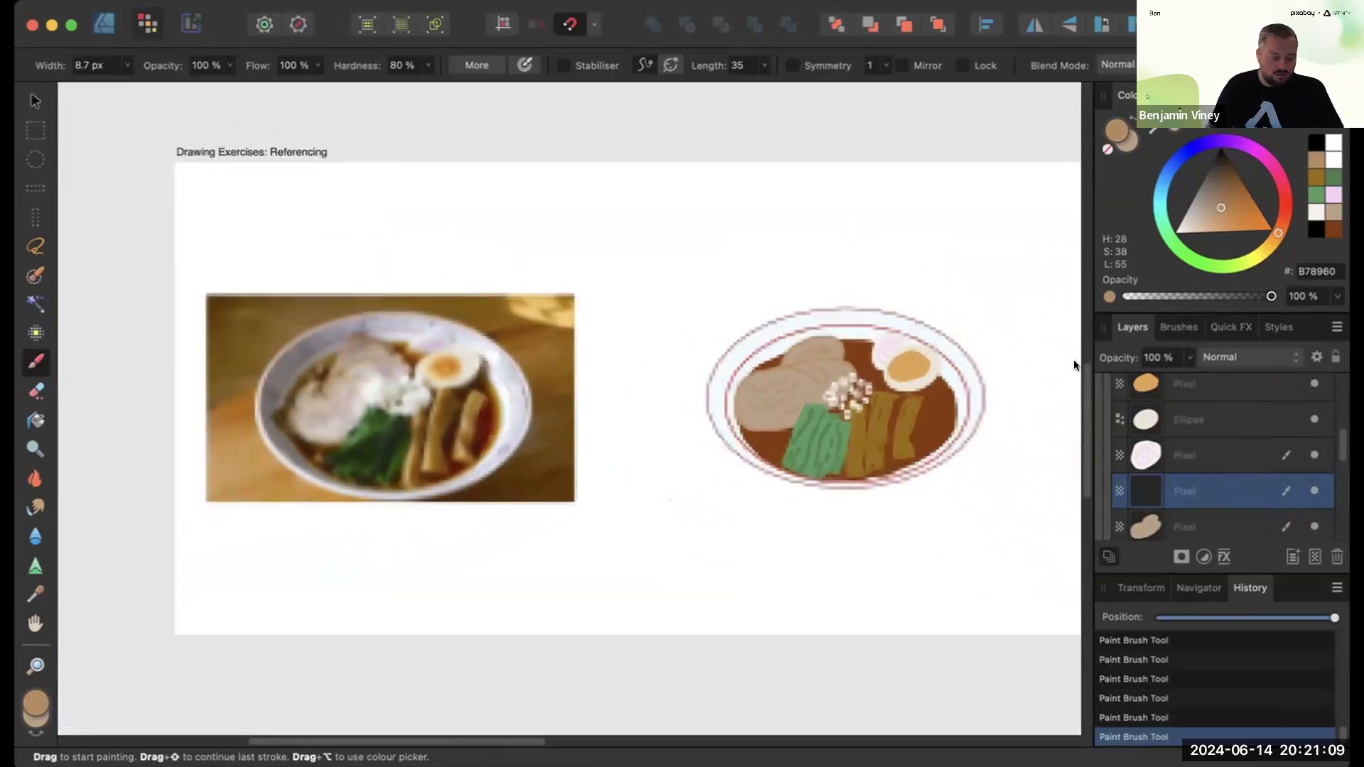
{"action": "scroll", "coordinate": [1075, 365], "scroll_direction": "right", "scroll_amount": 1}
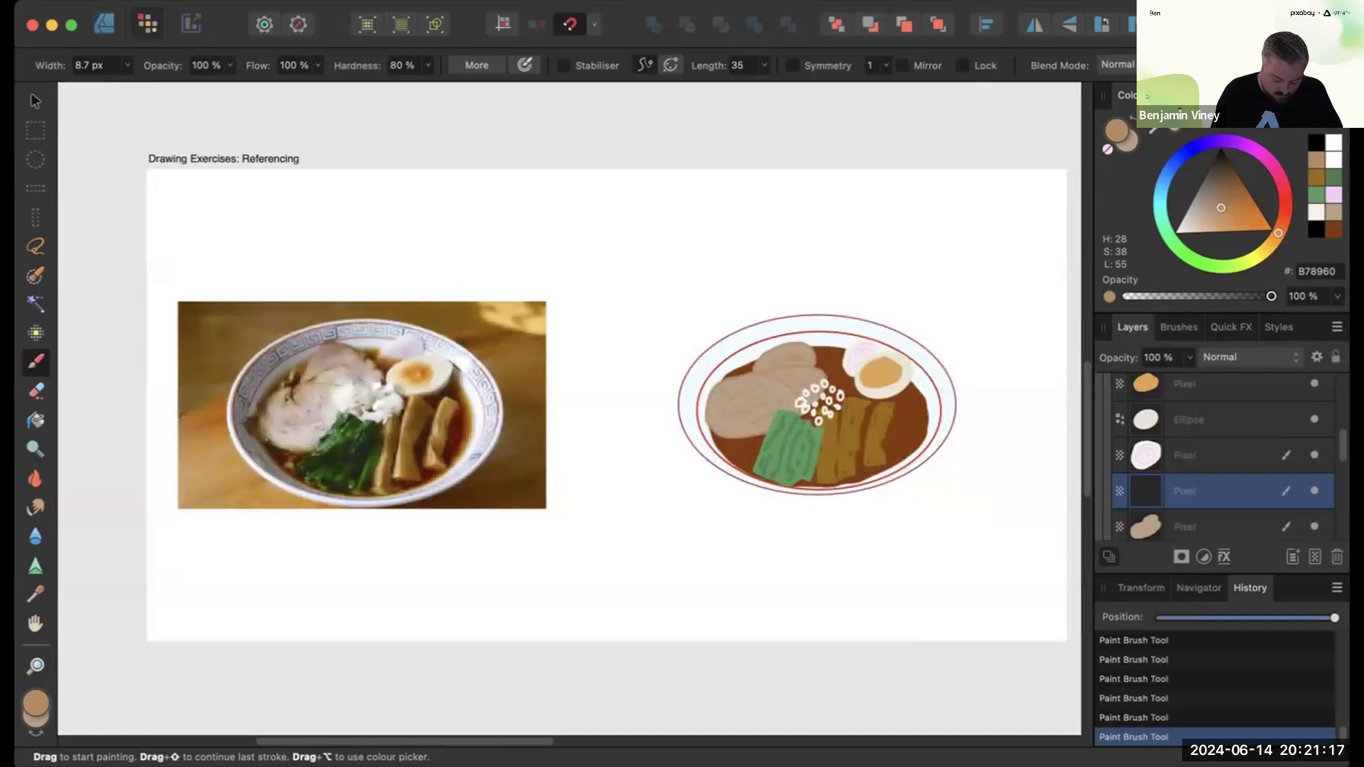
{"action": "key", "text": "super+Tab"}
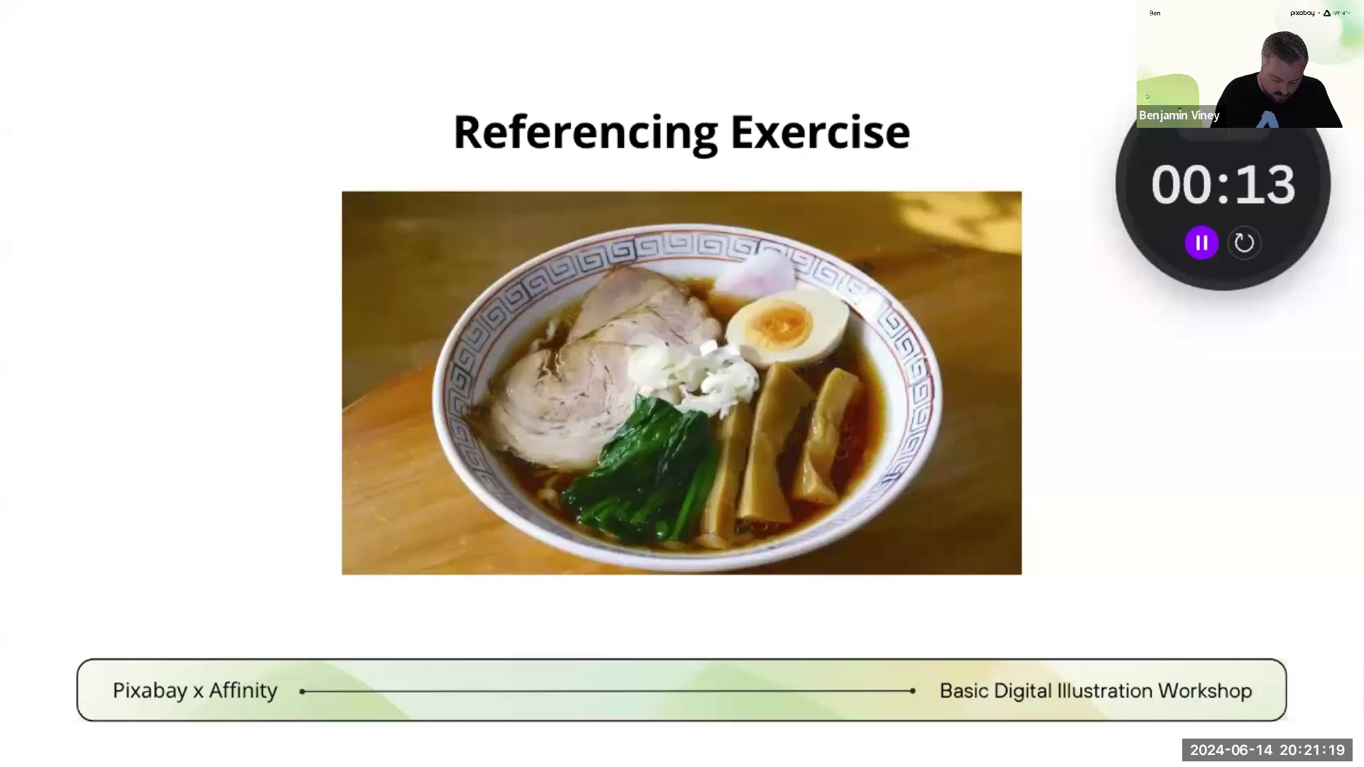
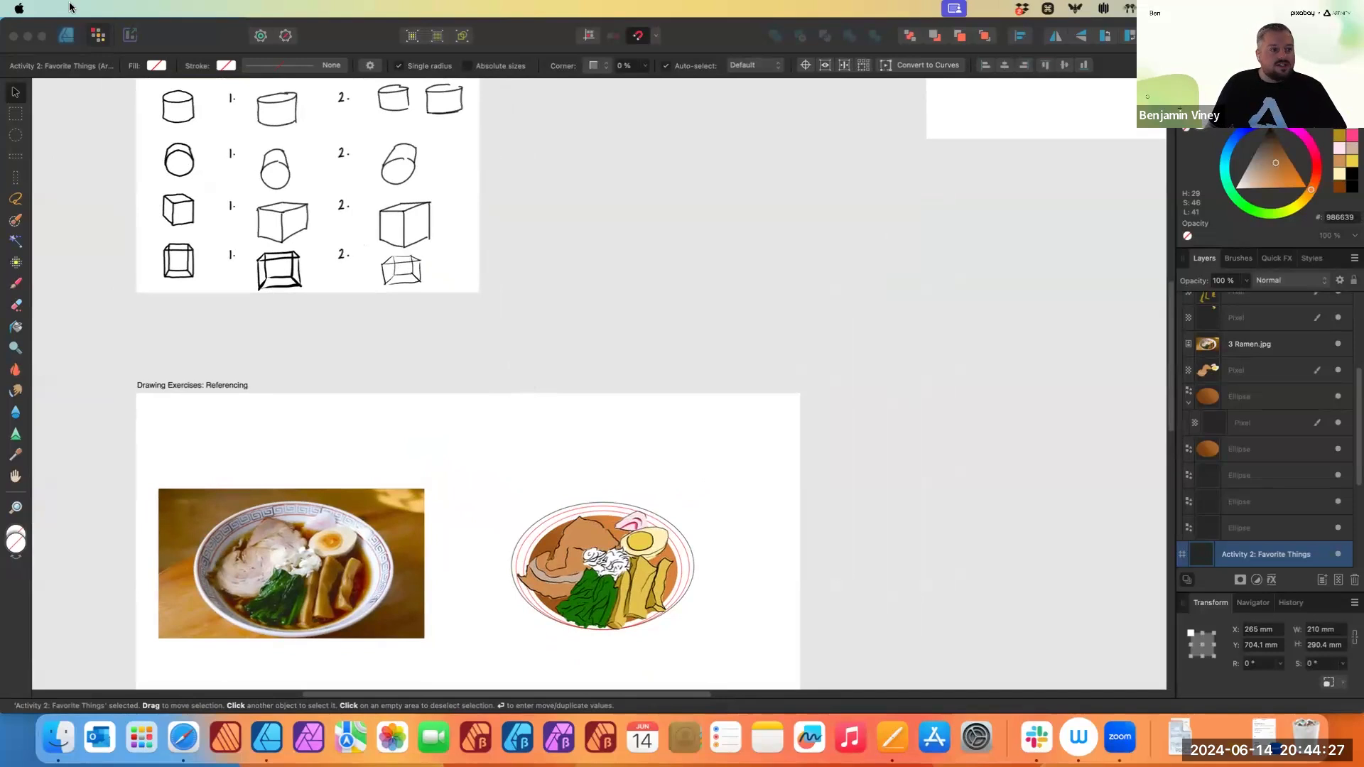
- Deselect everything, open the Export dialog and choose JPEG as the file format
{"action": "left_click", "coordinate": [114, 135]}
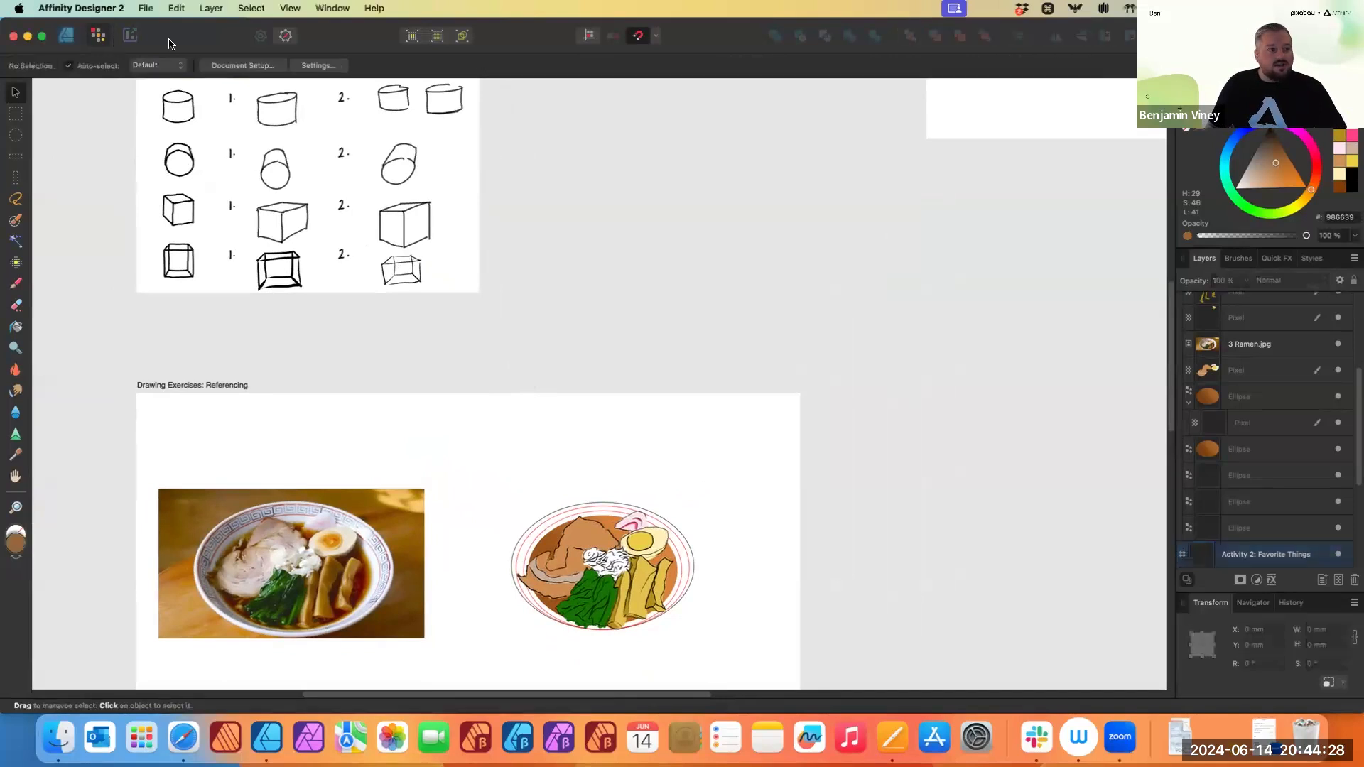
{"action": "left_click", "coordinate": [145, 8]}
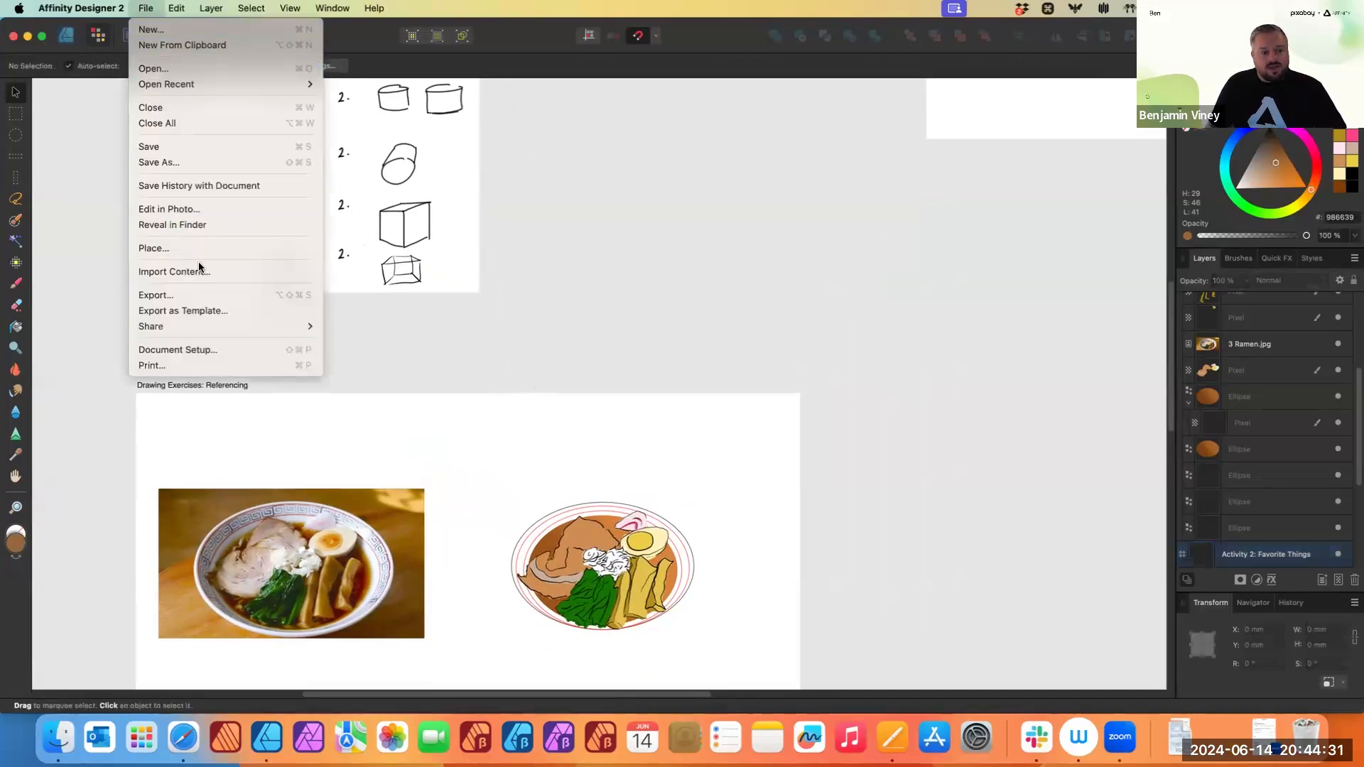
{"action": "left_click", "coordinate": [206, 294]}
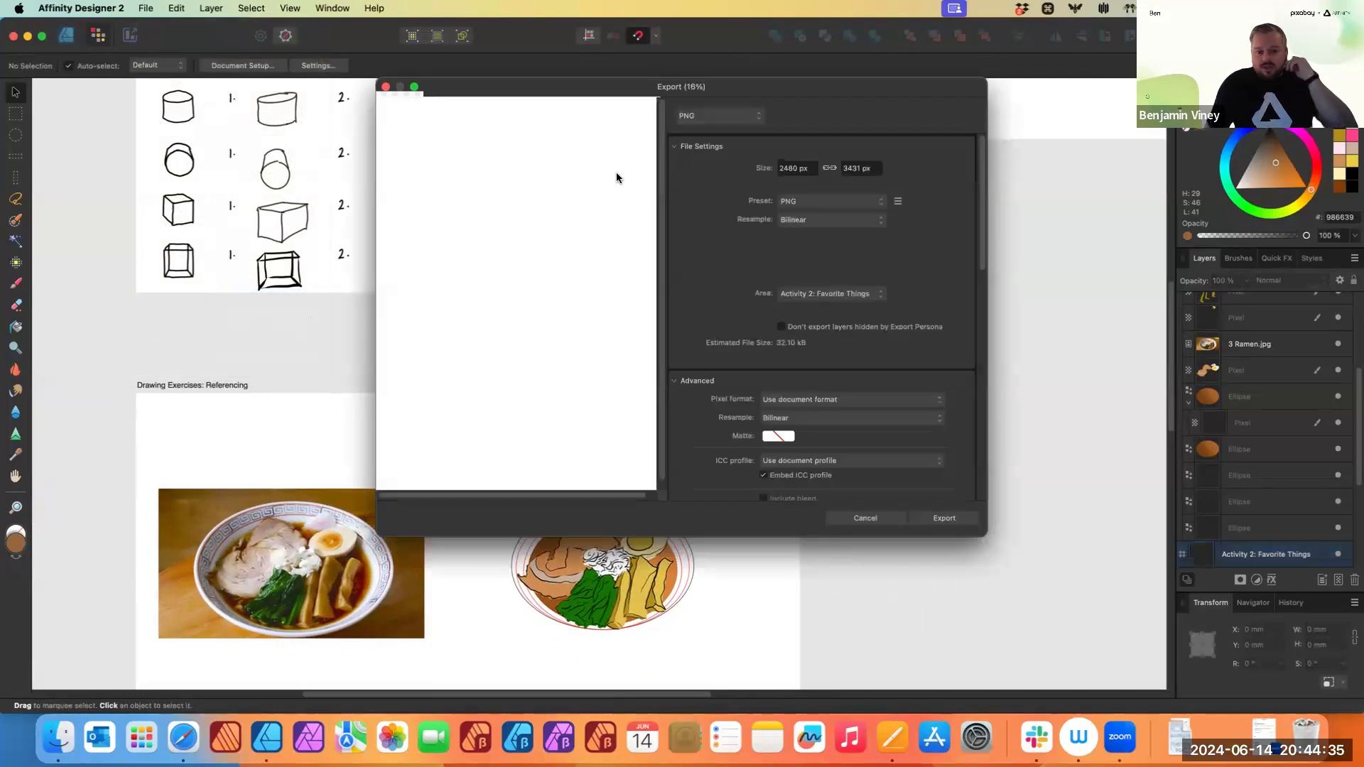
{"action": "left_click", "coordinate": [714, 122]}
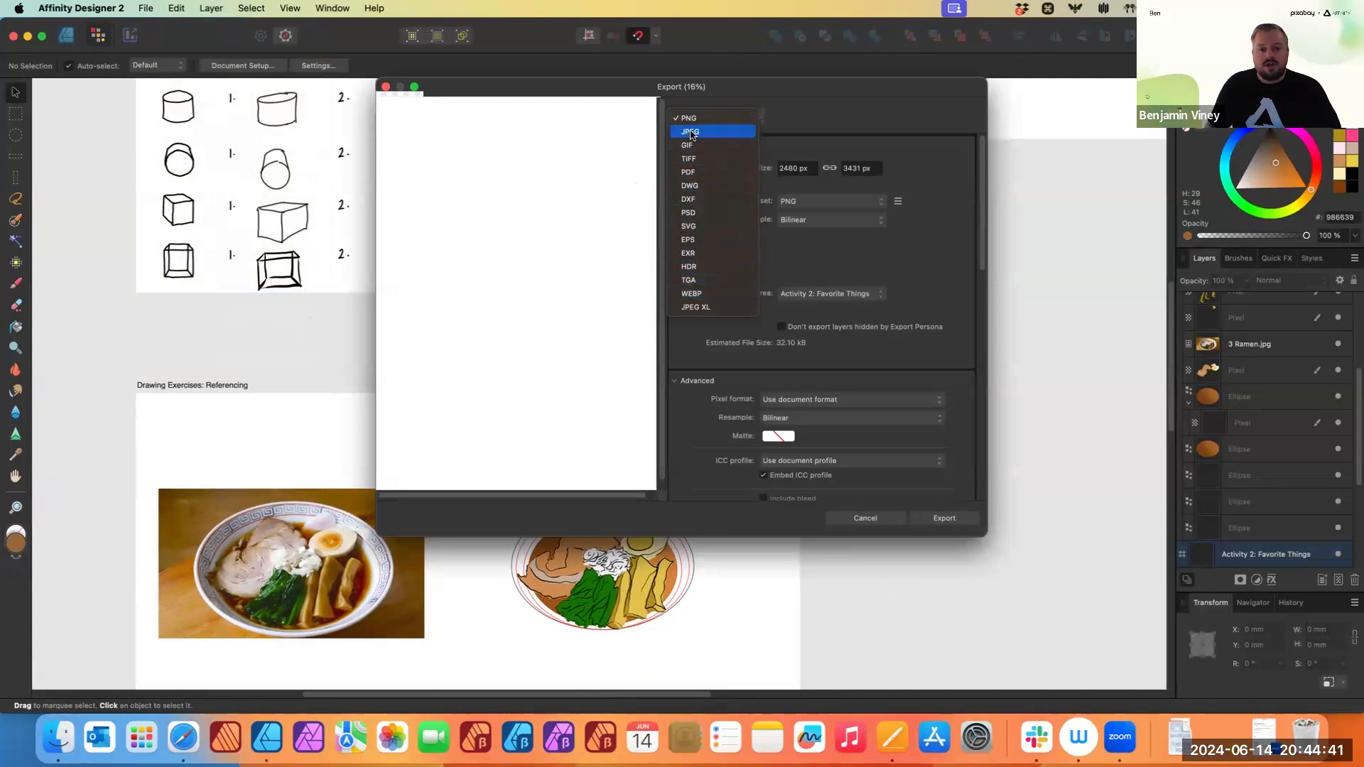
{"action": "left_click", "coordinate": [730, 137]}
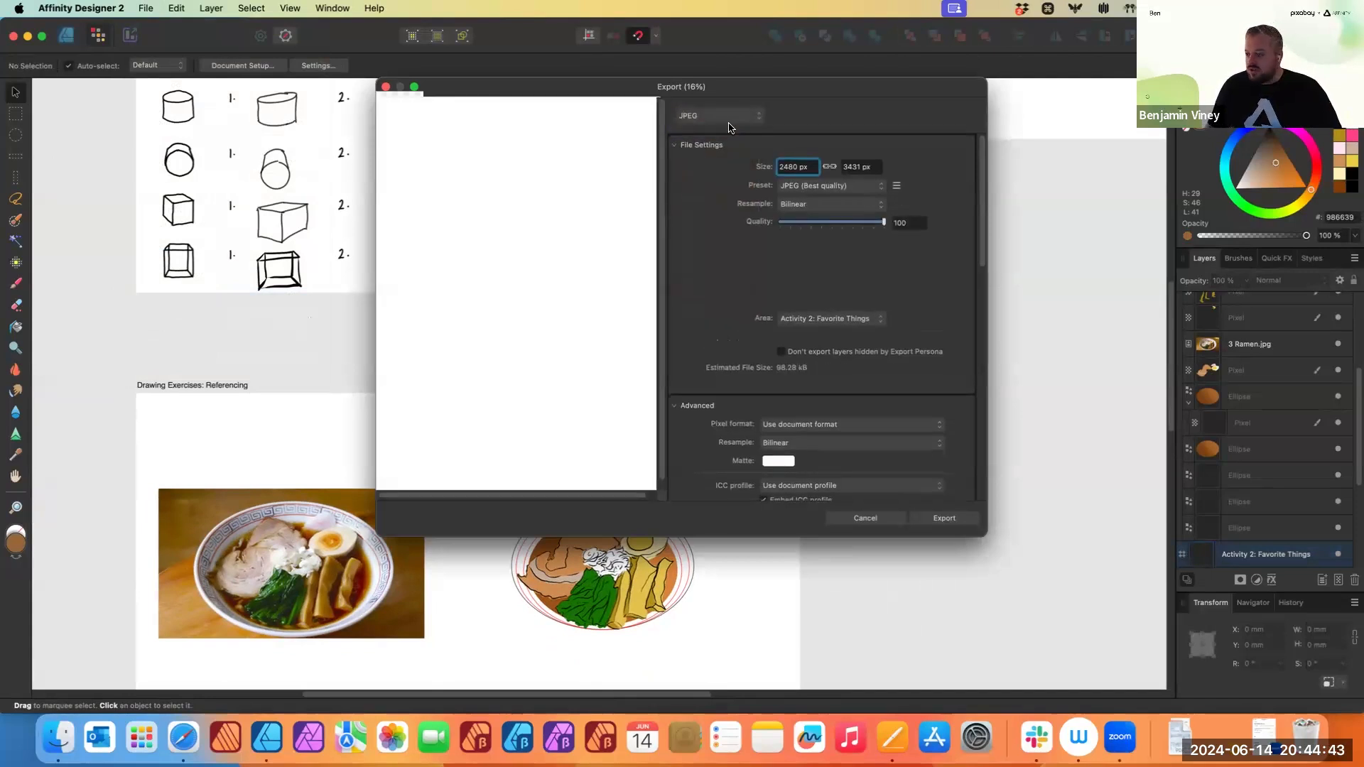
- Review the JPEG format, preset and advanced export settings
{"action": "left_click", "coordinate": [720, 124]}
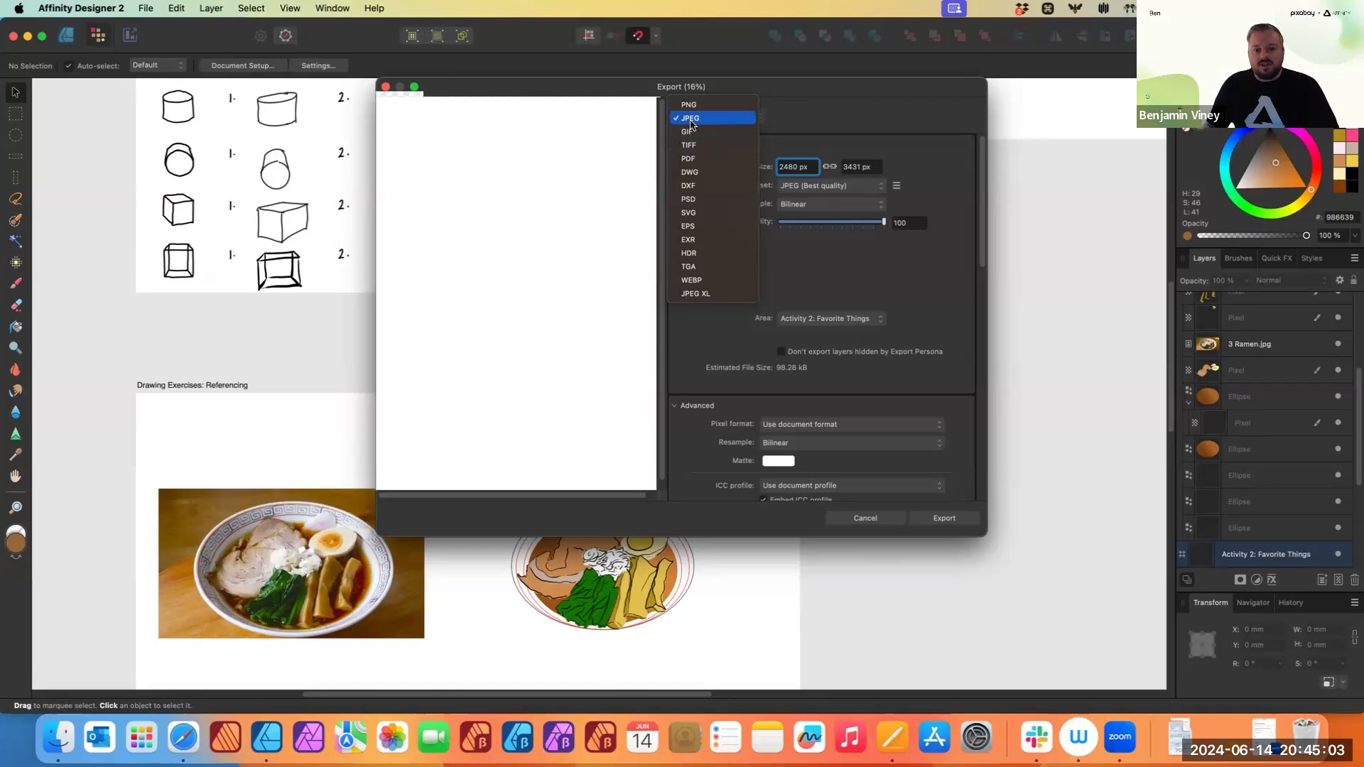
{"action": "left_click", "coordinate": [690, 125]}
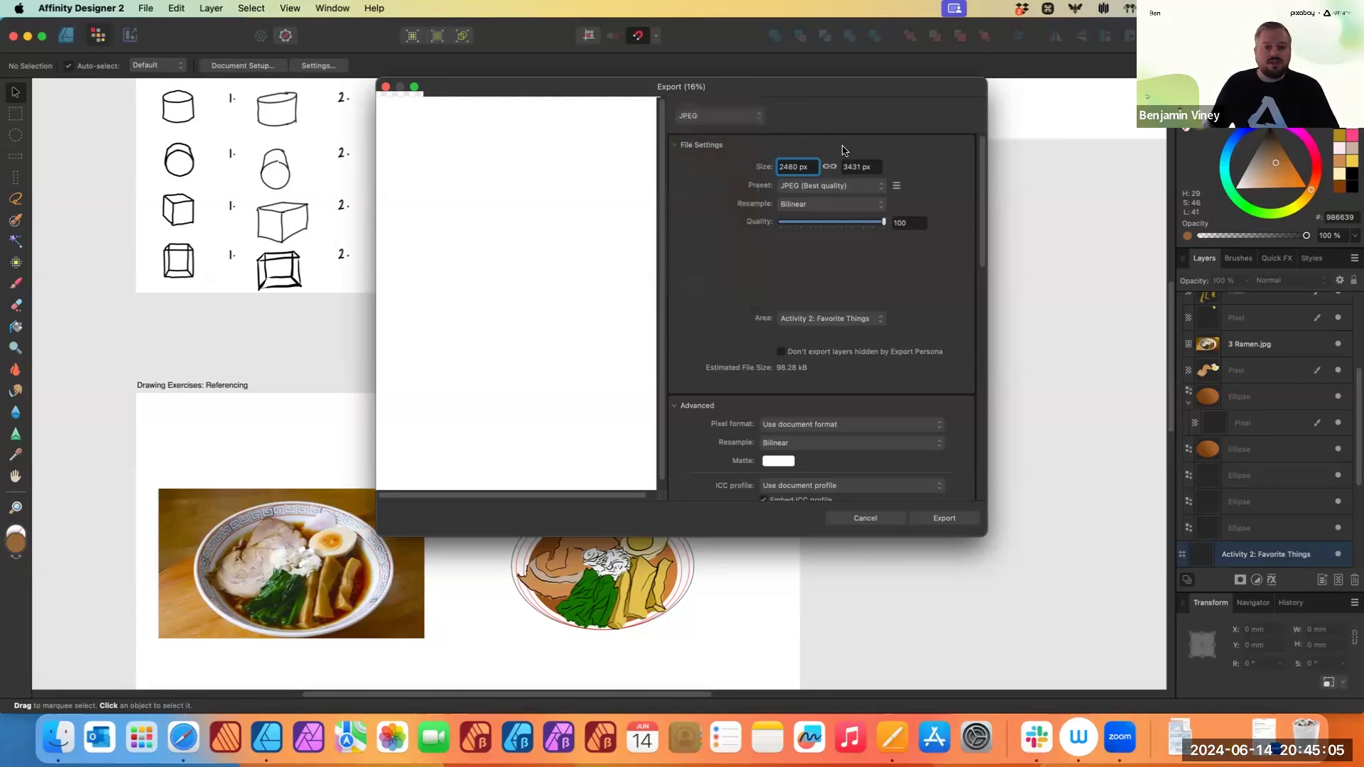
{"action": "left_click", "coordinate": [873, 192]}
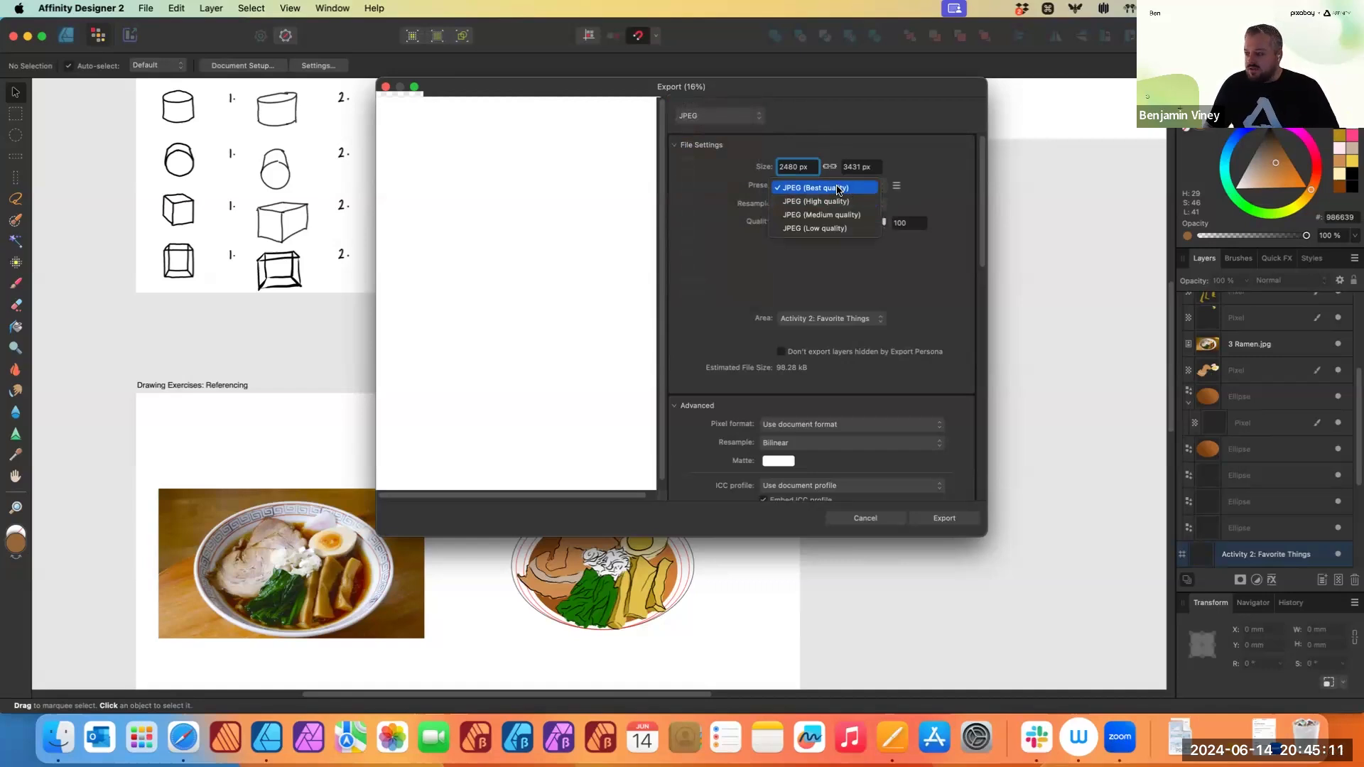
{"action": "left_click", "coordinate": [824, 223]}
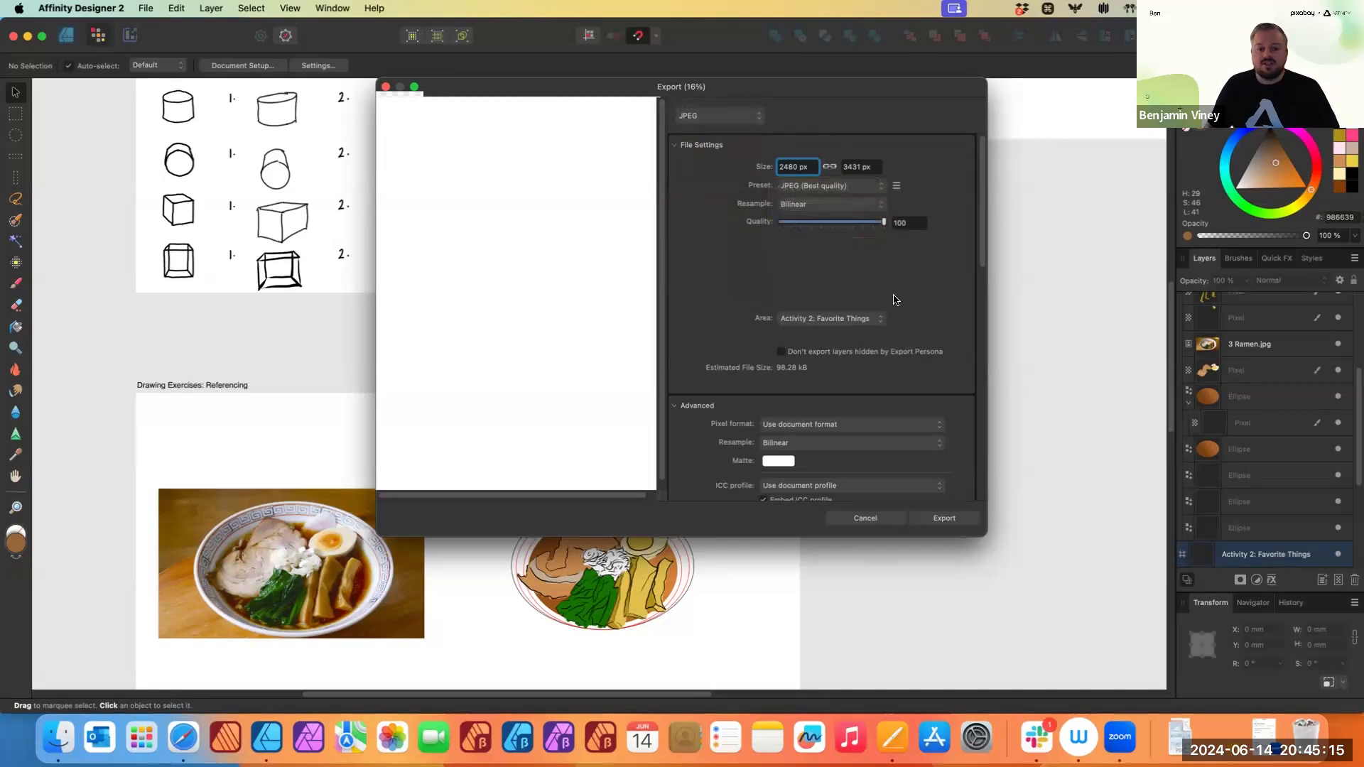
{"action": "scroll", "coordinate": [893, 340], "scroll_direction": "down", "scroll_amount": 3}
{"action": "scroll", "coordinate": [893, 340], "scroll_direction": "down", "scroll_amount": 3}
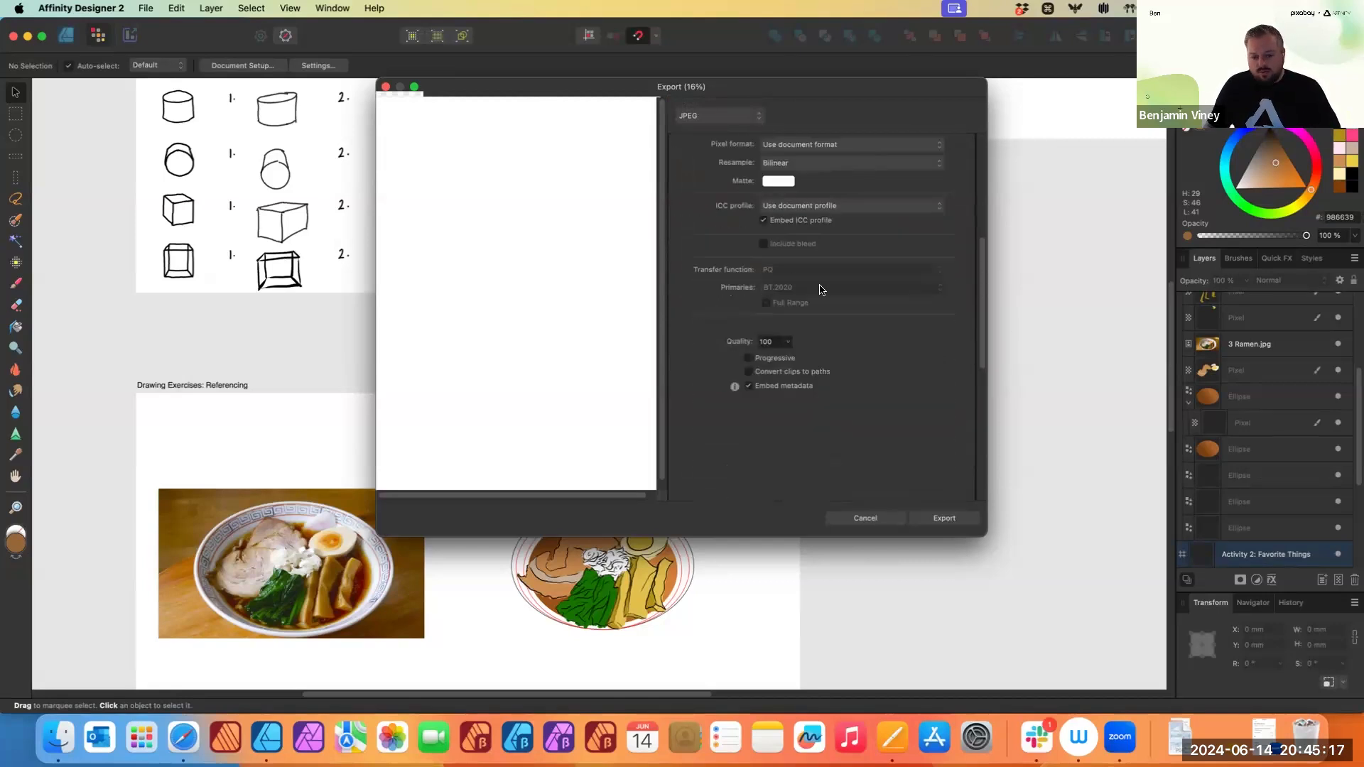
- Export the artboard, saving it into a new folder named Pixabay on the Desktop
{"action": "left_click", "coordinate": [945, 519]}
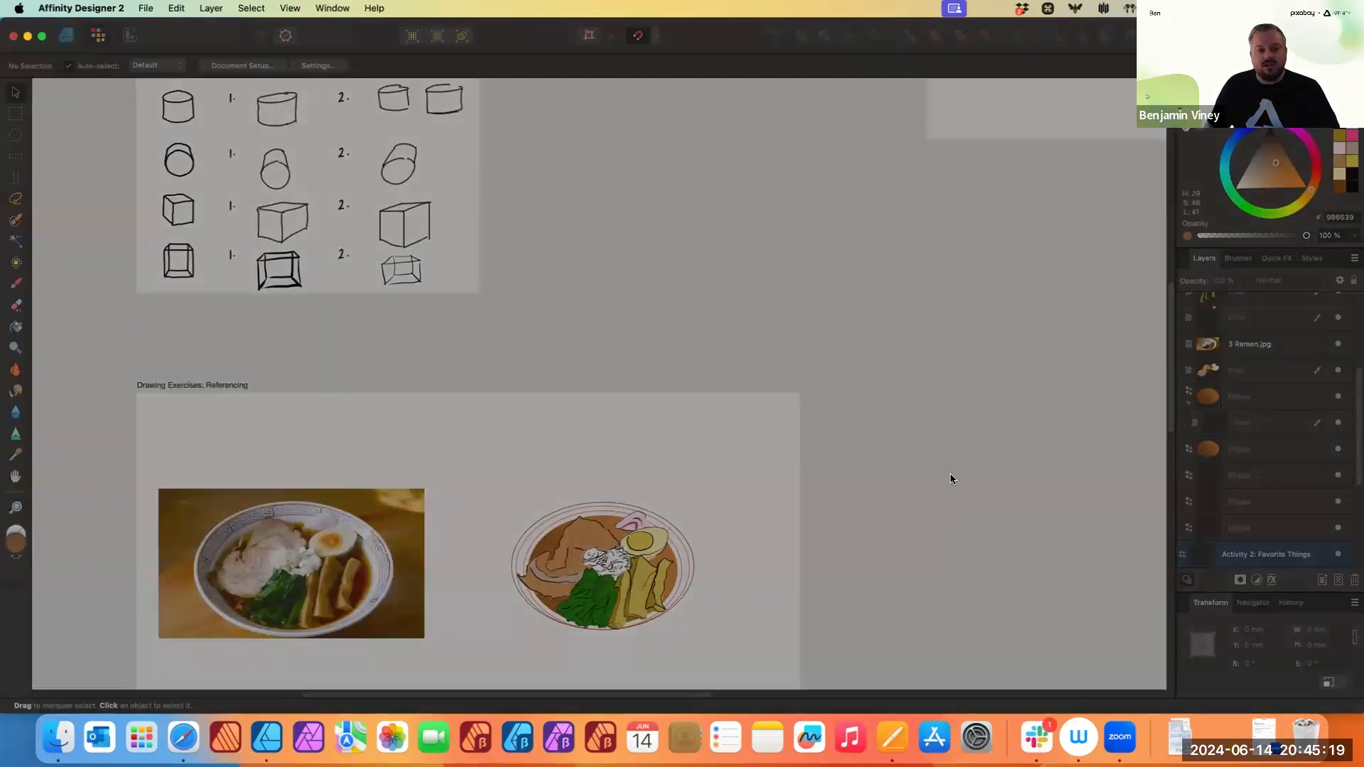
{"action": "left_click", "coordinate": [777, 374]}
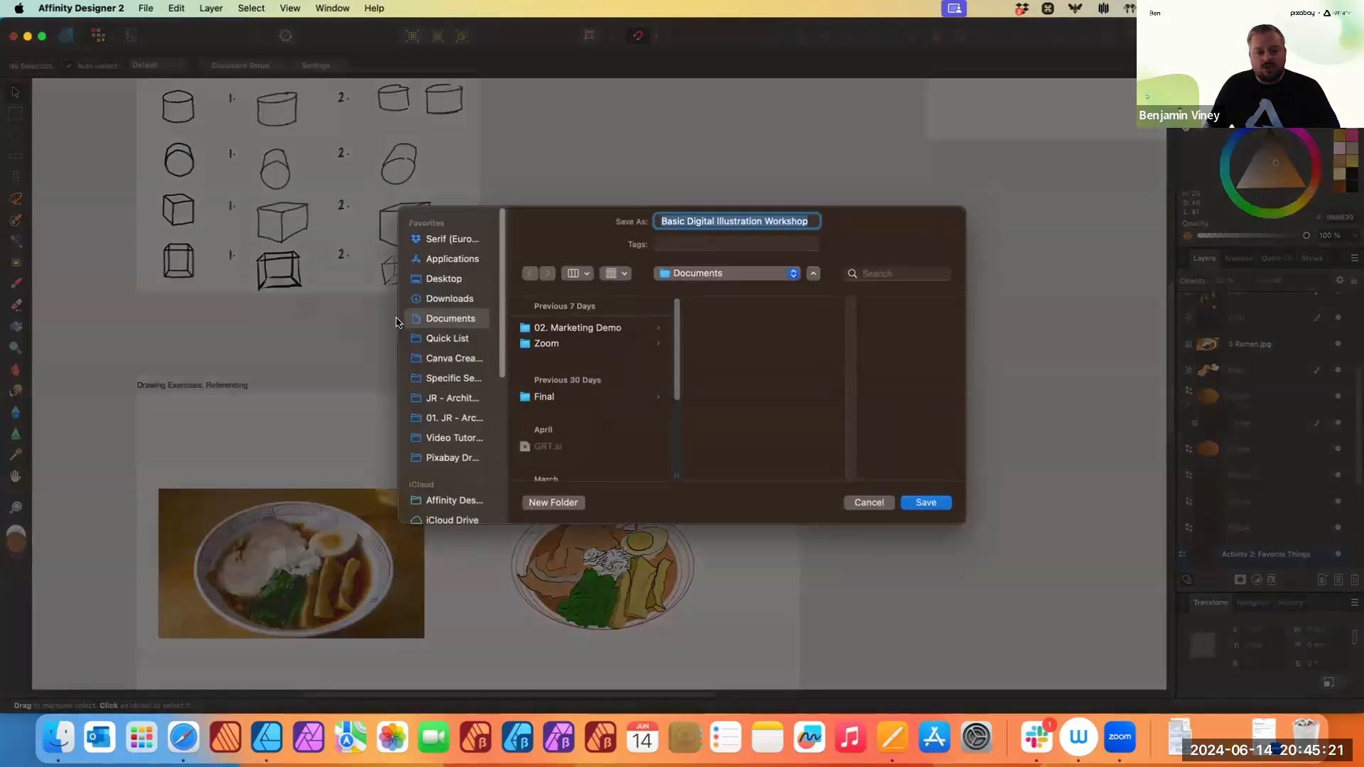
{"action": "left_click", "coordinate": [453, 277]}
{"action": "left_click", "coordinate": [553, 502]}
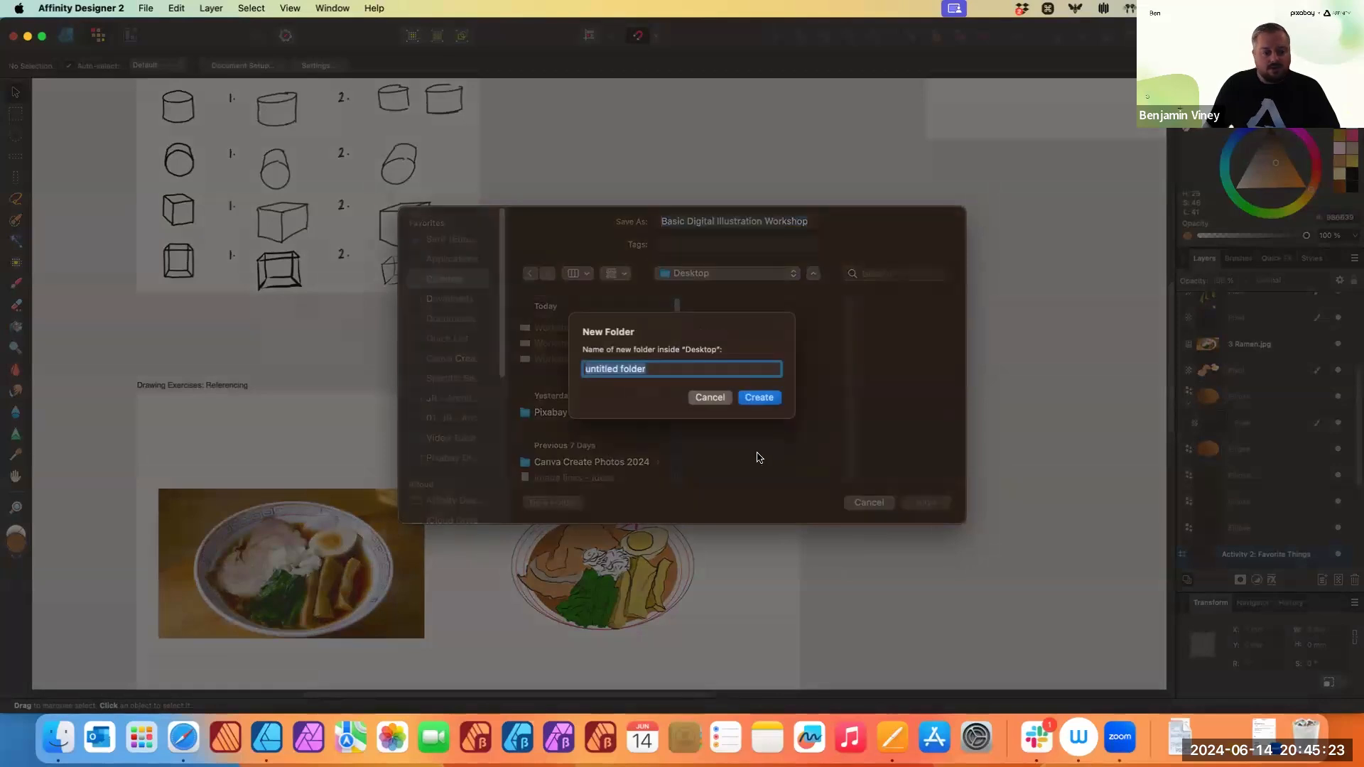
{"action": "type", "text": "Pixabay"}
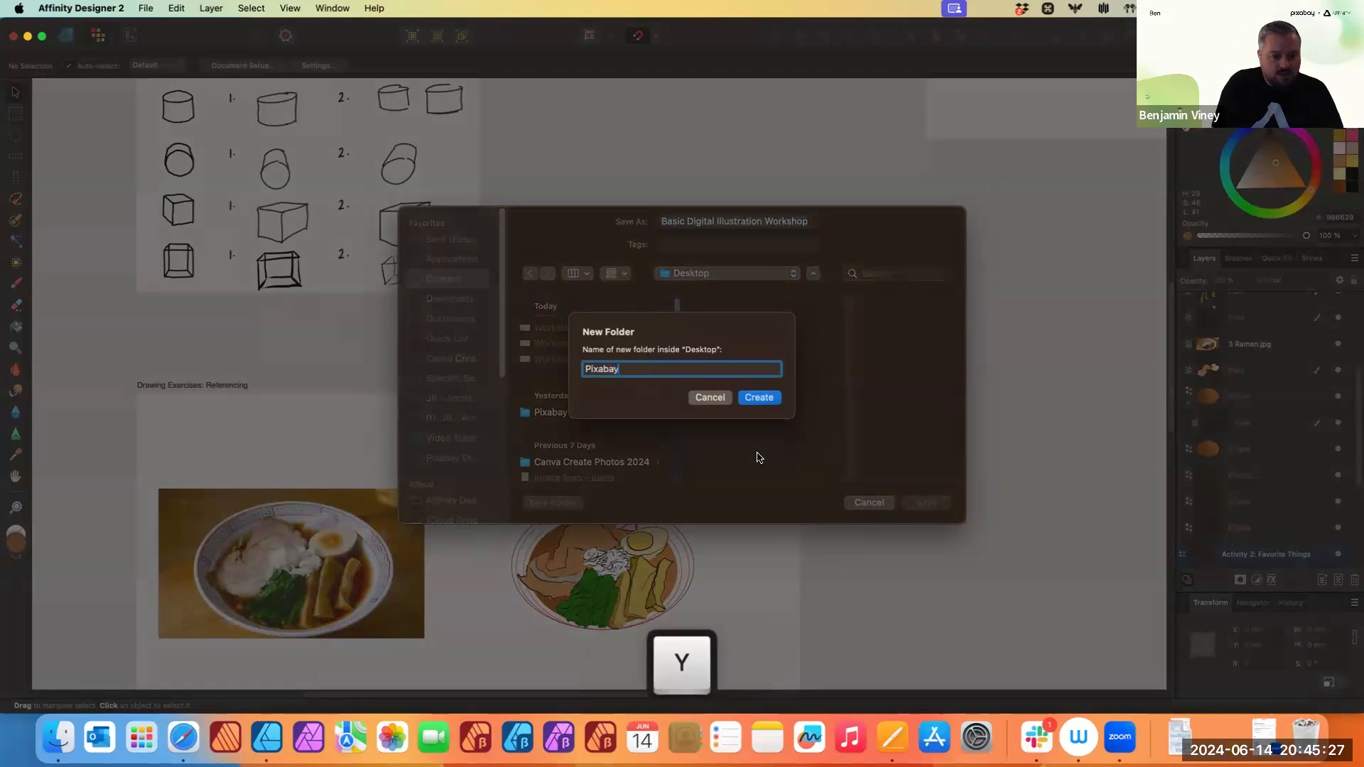
{"action": "key", "text": "Return"}
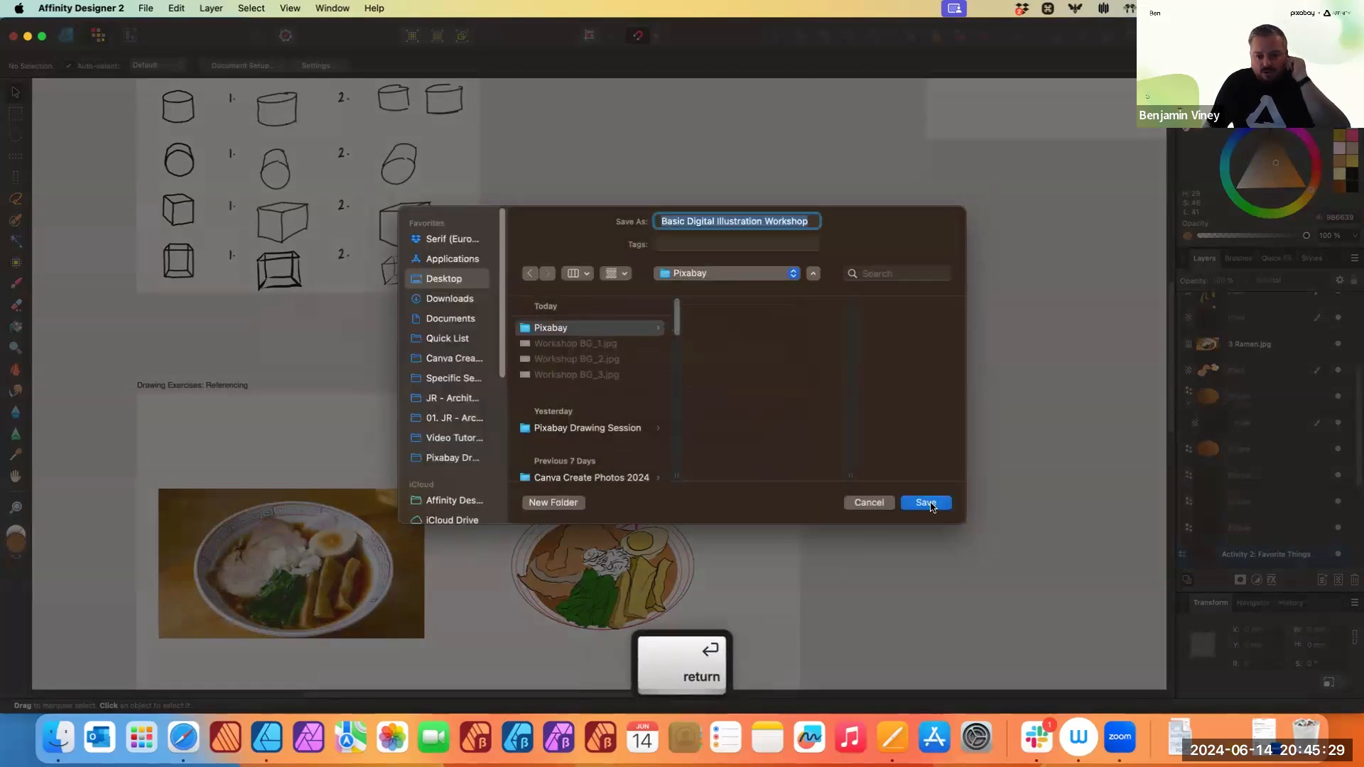
{"action": "left_click", "coordinate": [927, 503]}
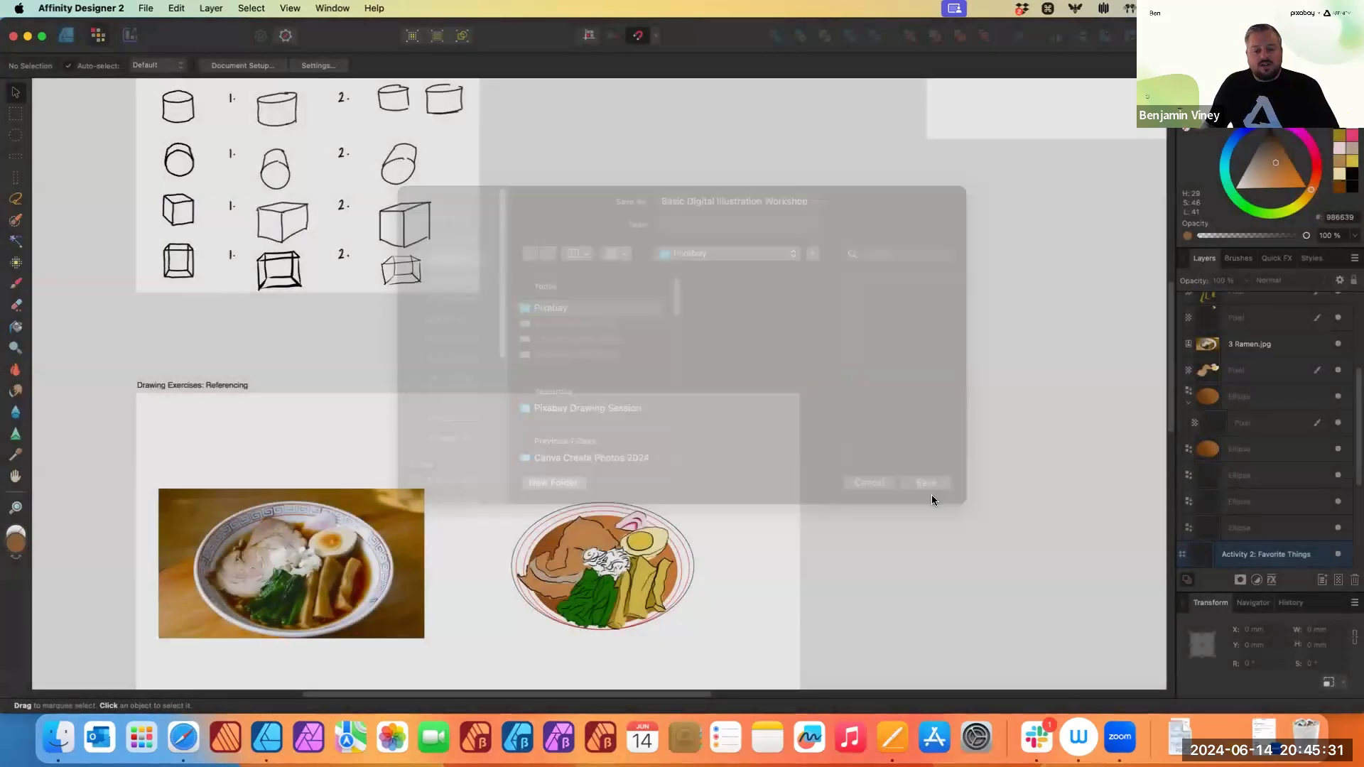
- Open the exported JPEG from the Desktop's Pixabay folder to inspect it
{"action": "scroll", "coordinate": [765, 522], "scroll_direction": "down", "scroll_amount": 2}
{"action": "scroll", "coordinate": [763, 526], "scroll_direction": "down", "scroll_amount": 2}
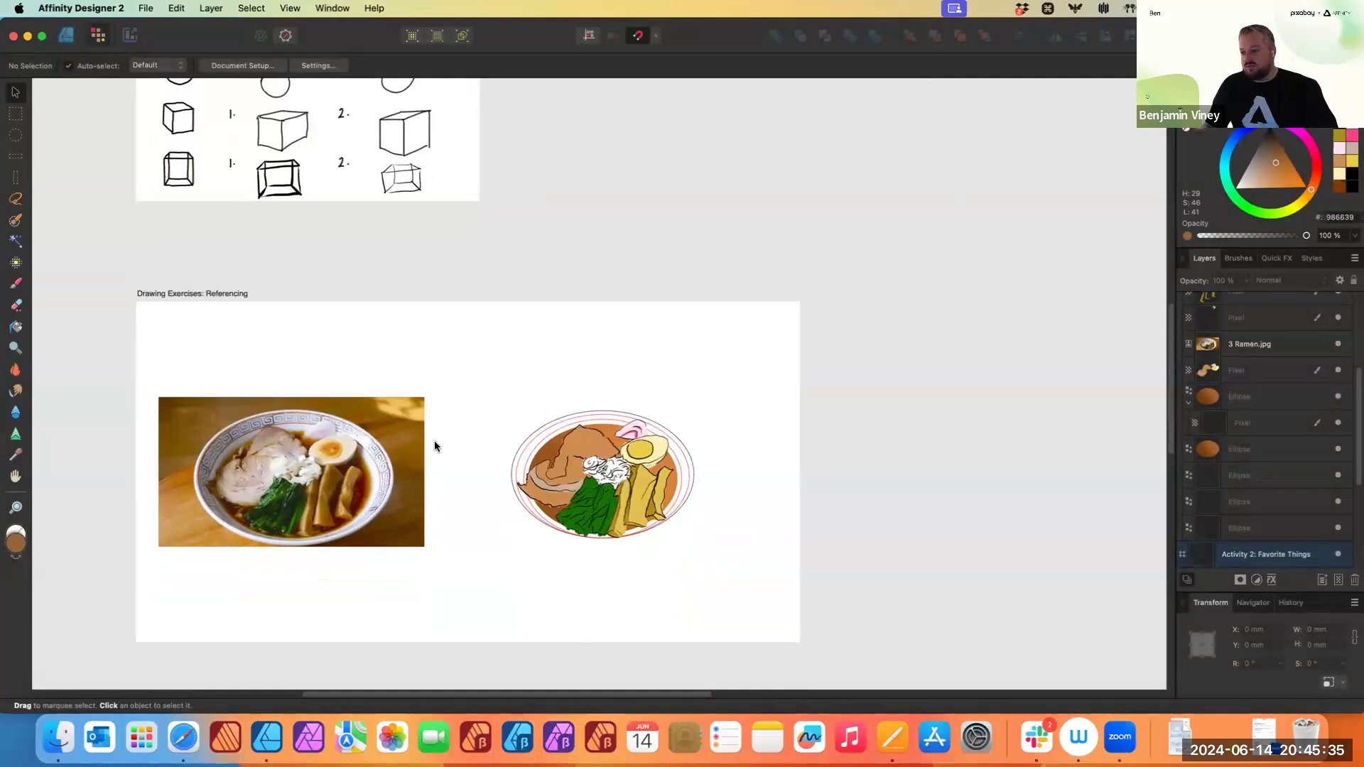
{"action": "left_click", "coordinate": [74, 734]}
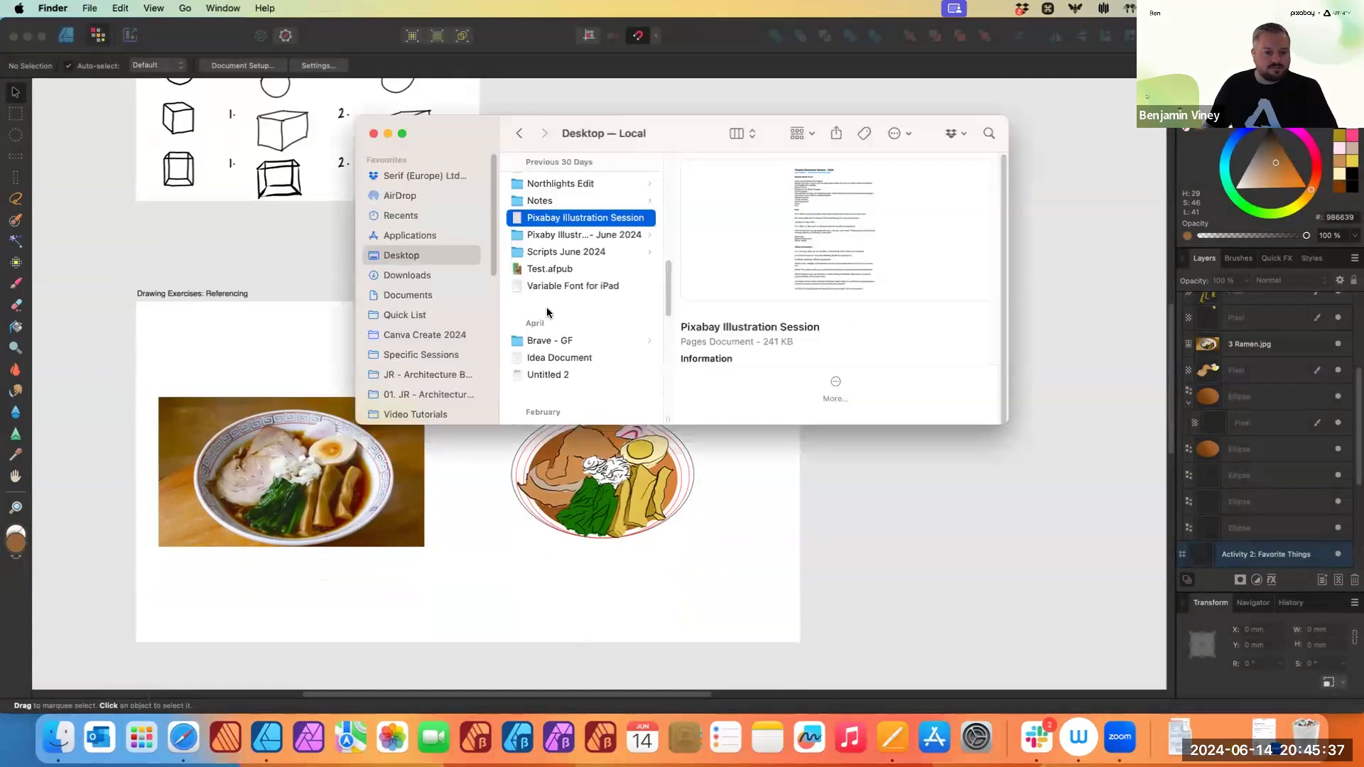
{"action": "left_click", "coordinate": [416, 256]}
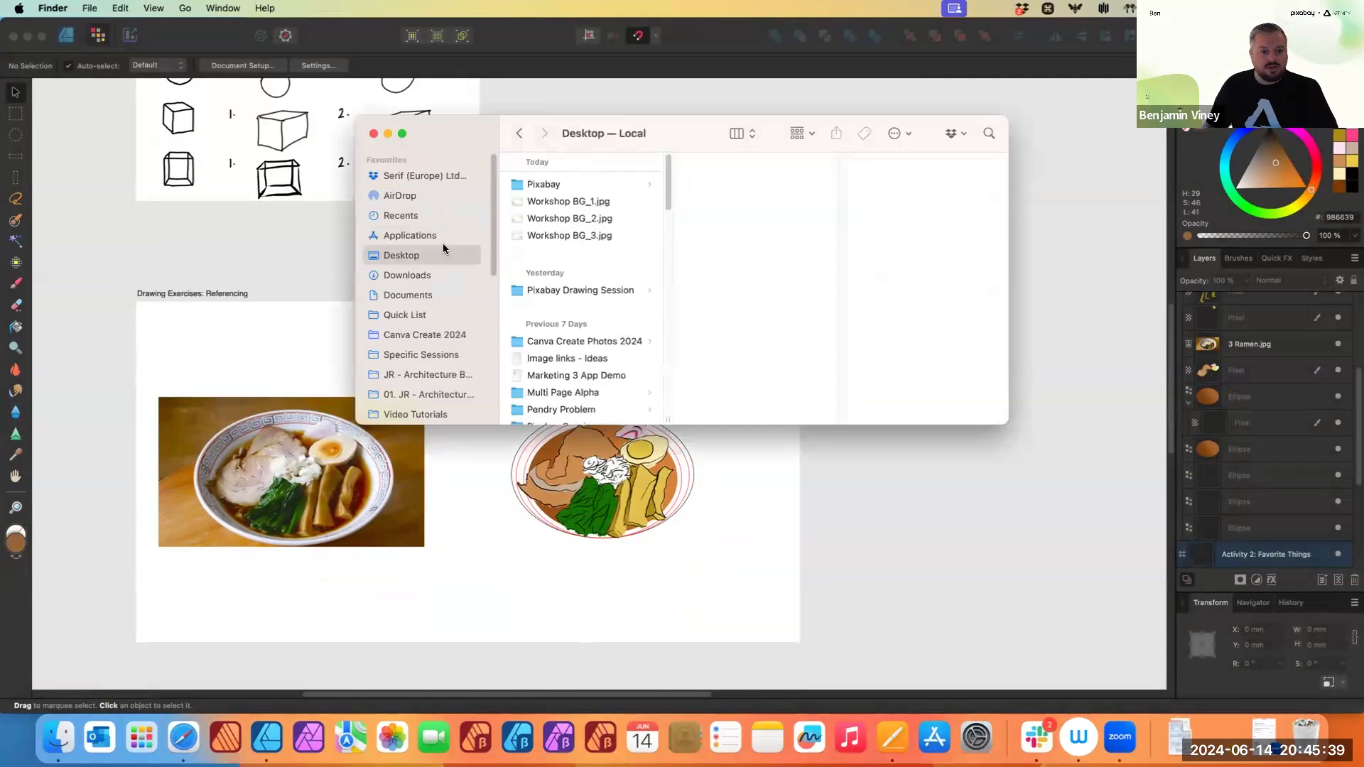
{"action": "left_click", "coordinate": [575, 186]}
{"action": "left_click", "coordinate": [724, 187]}
{"action": "double_click", "coordinate": [724, 187]}
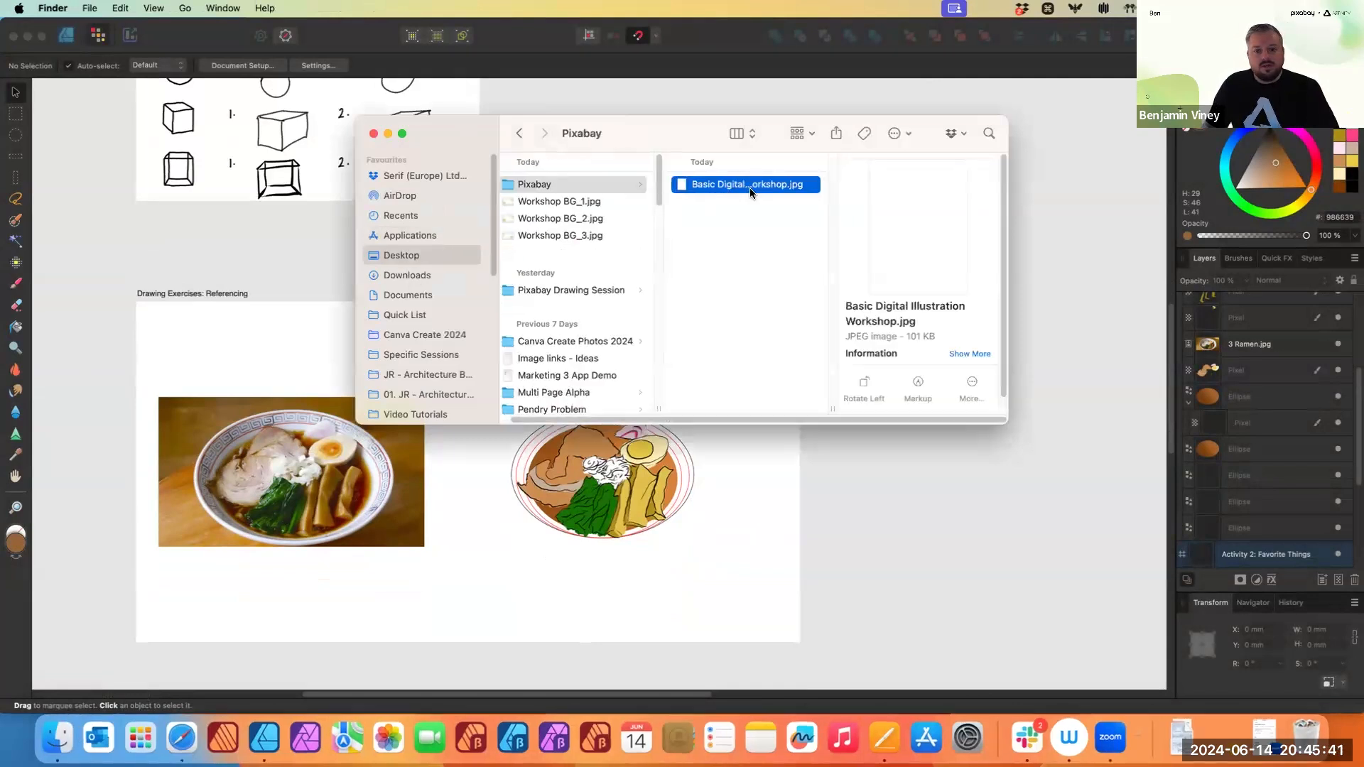
{"action": "left_click", "coordinate": [21, 40]}
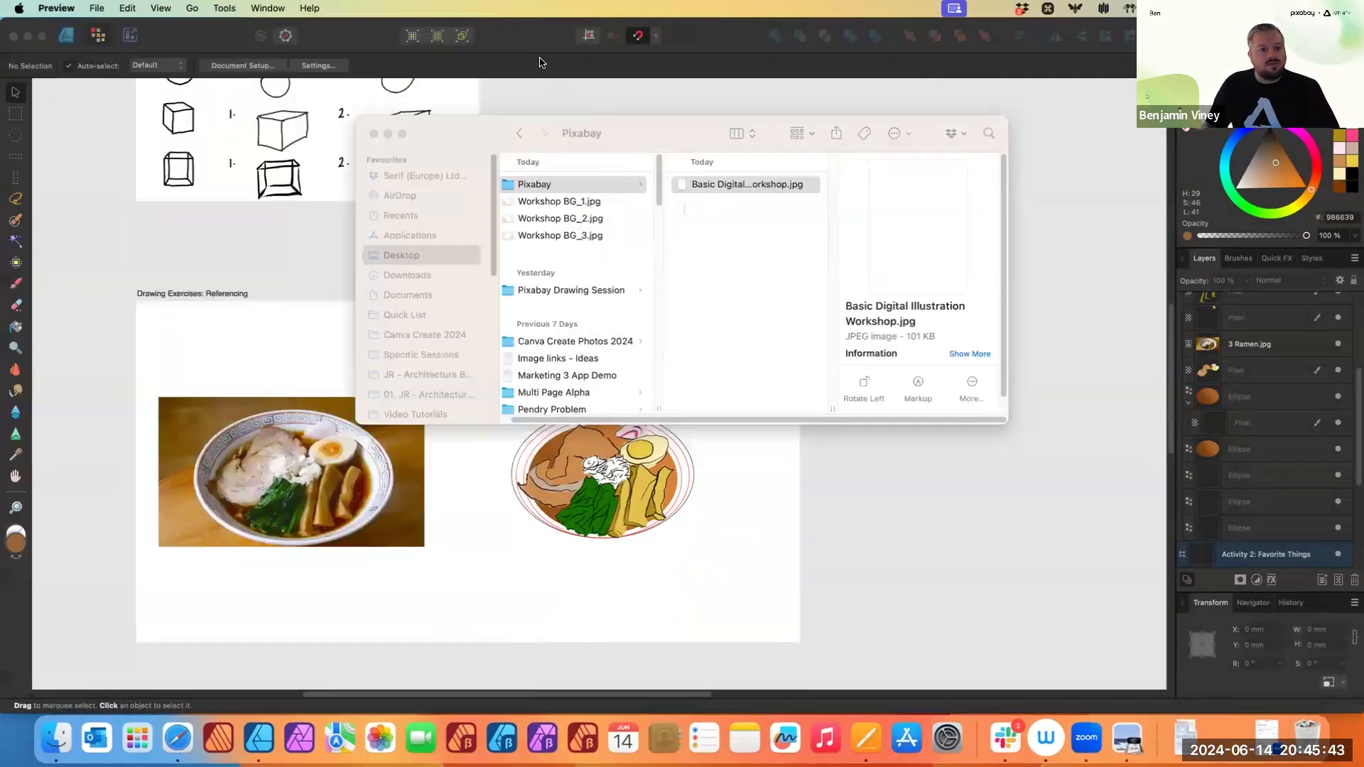
- Reopen the Export dialog and set the export area to the Introduction of Tools artboard
{"action": "left_click", "coordinate": [632, 104]}
{"action": "left_click", "coordinate": [153, 7]}
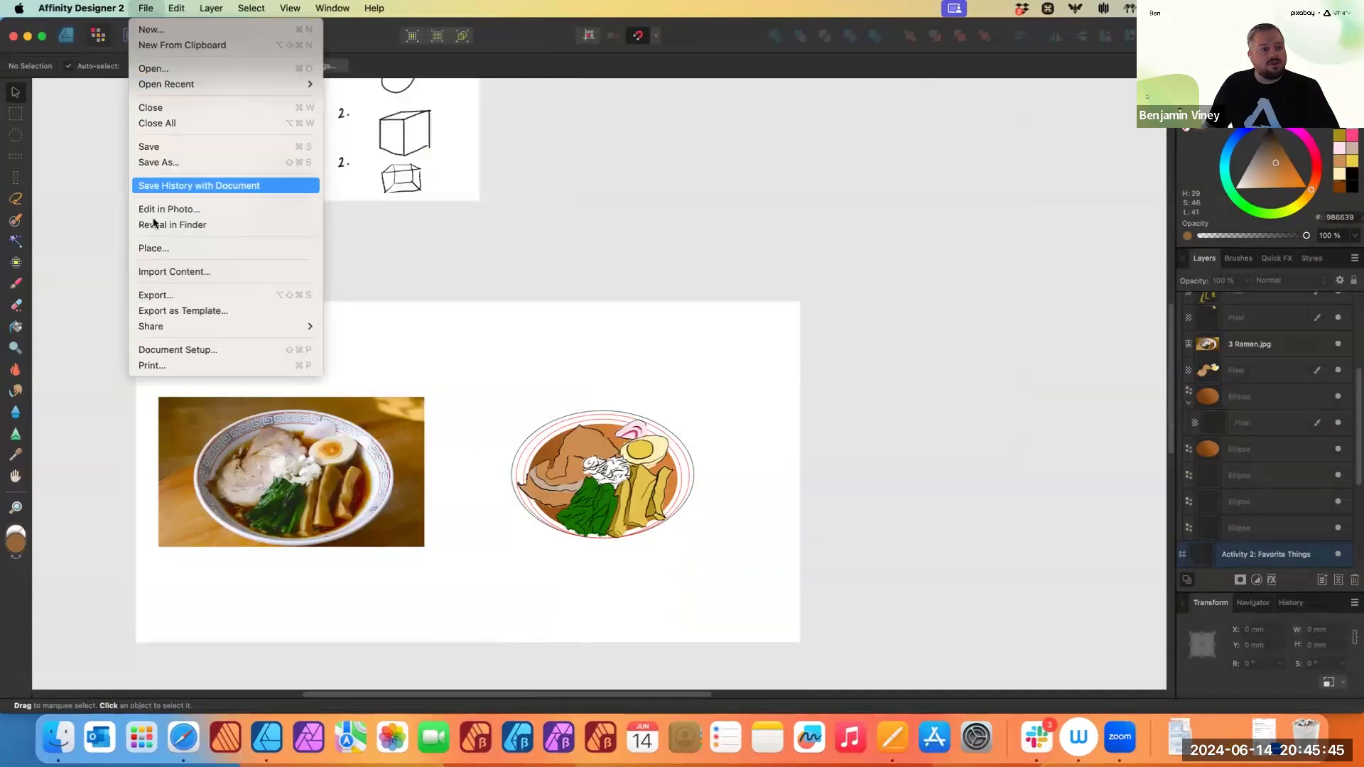
{"action": "left_click", "coordinate": [174, 292]}
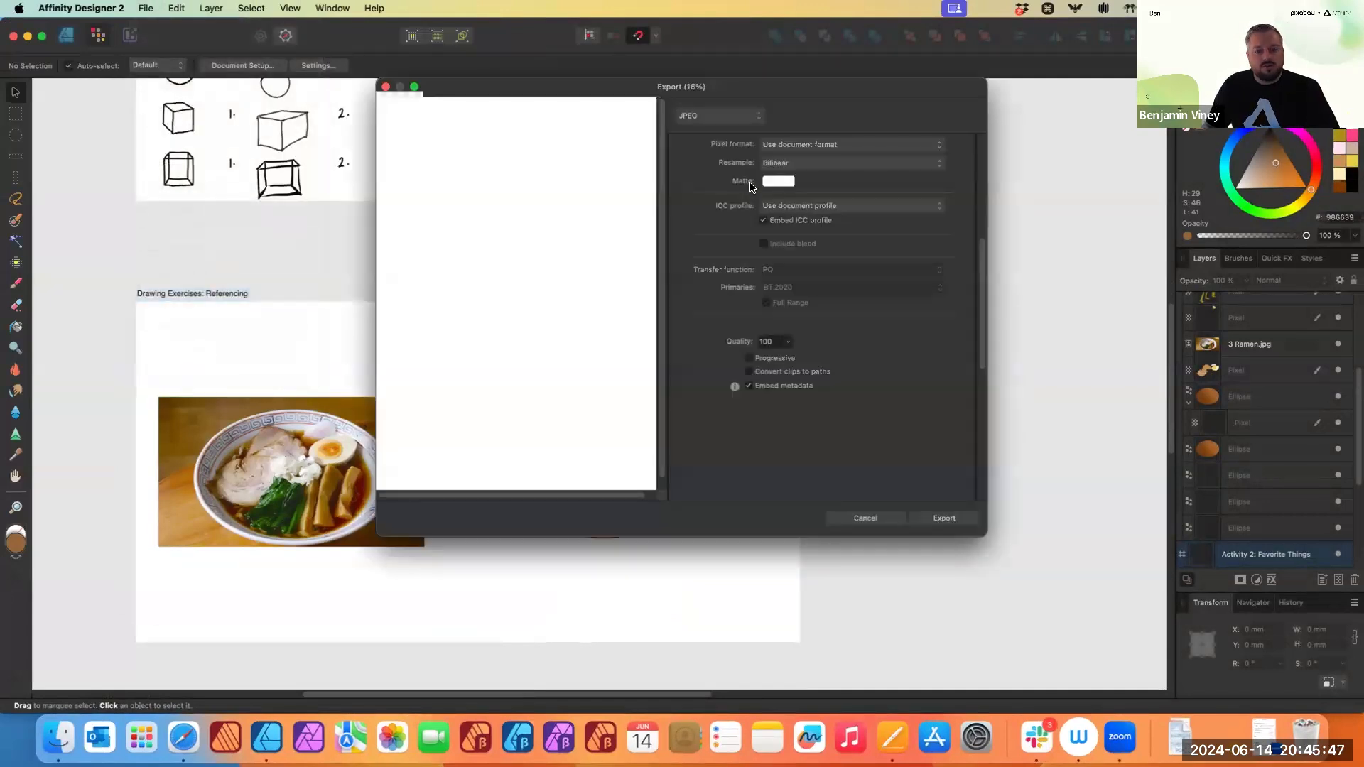
{"action": "scroll", "coordinate": [822, 289], "scroll_direction": "up", "scroll_amount": 5}
{"action": "left_click", "coordinate": [853, 320]}
{"action": "left_click", "coordinate": [796, 322]}
{"action": "left_click", "coordinate": [818, 323]}
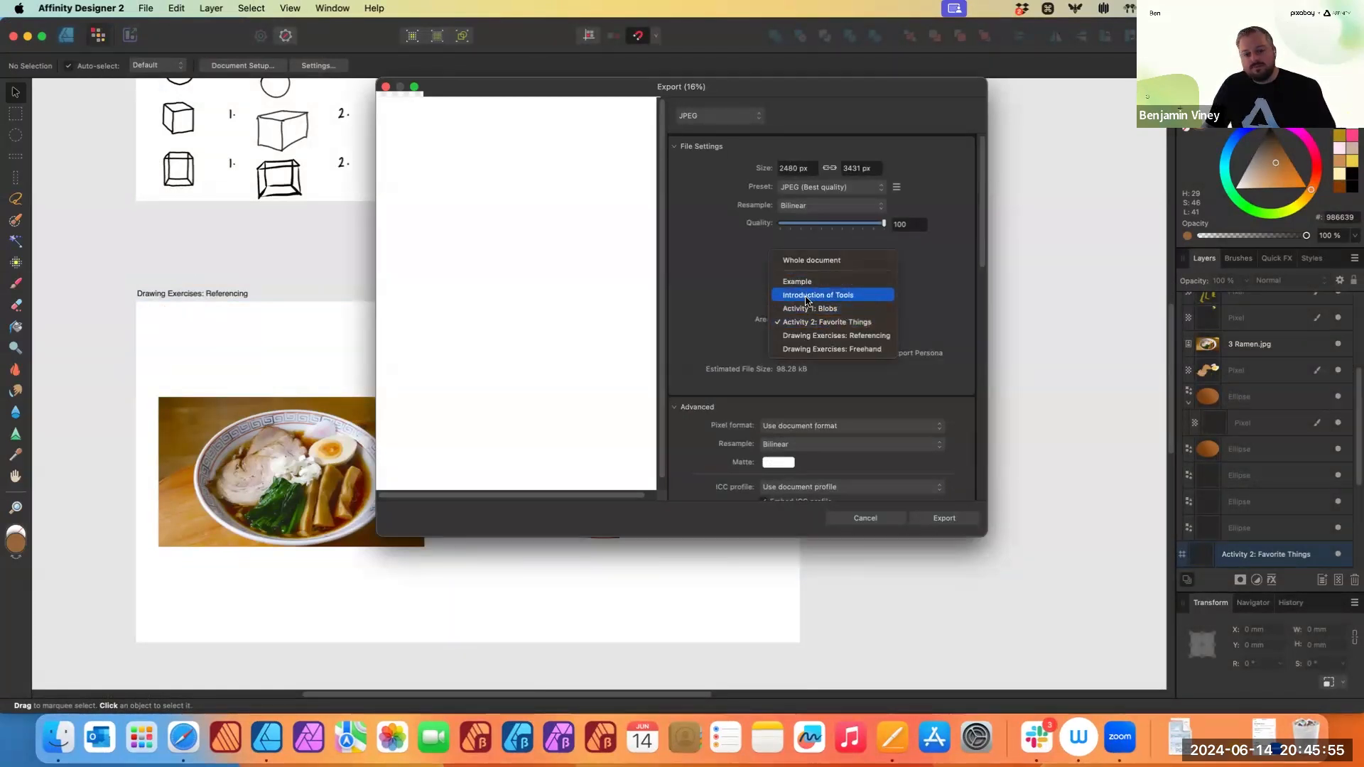
{"action": "left_click", "coordinate": [808, 297]}
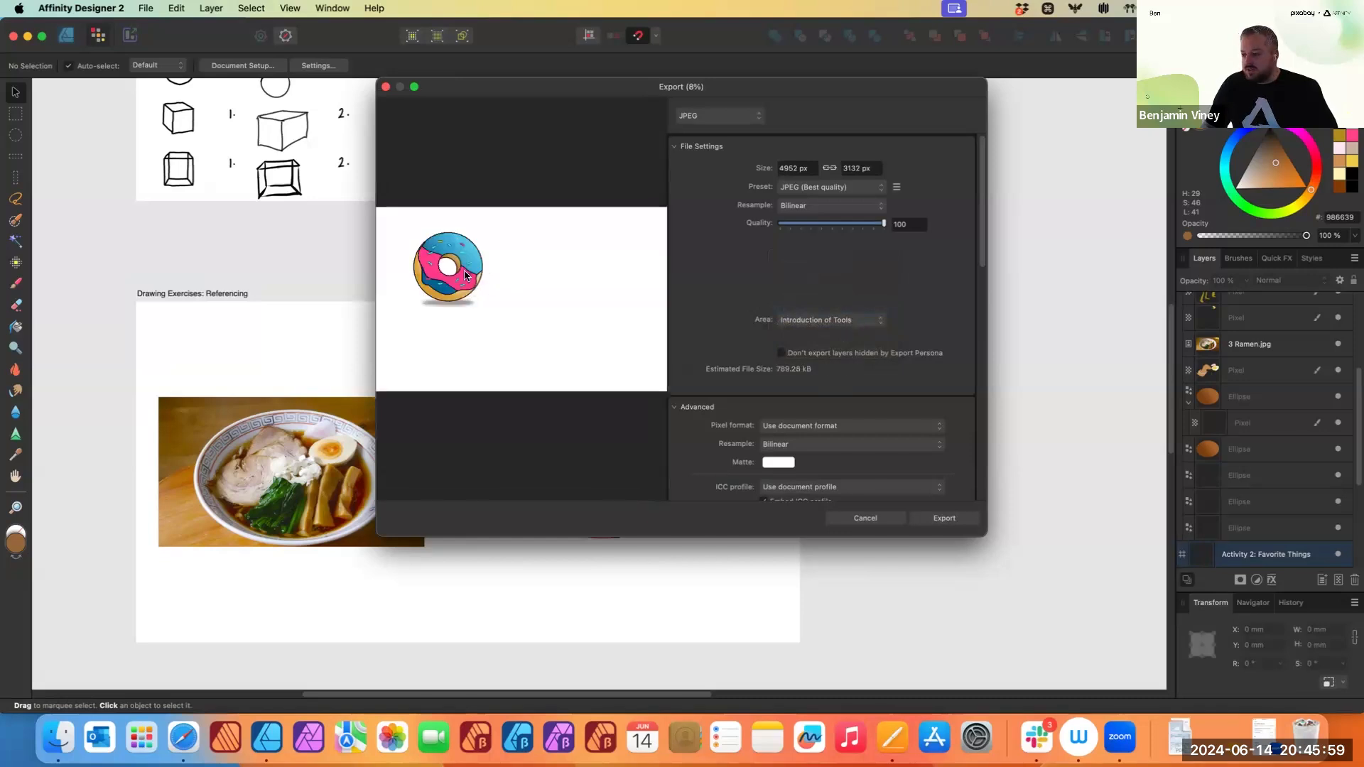
- Preview the other export areas, Activity 1: Blobs and Activity 2: Favorite Things, before returning to Introduction of Tools
{"action": "left_click", "coordinate": [829, 321]}
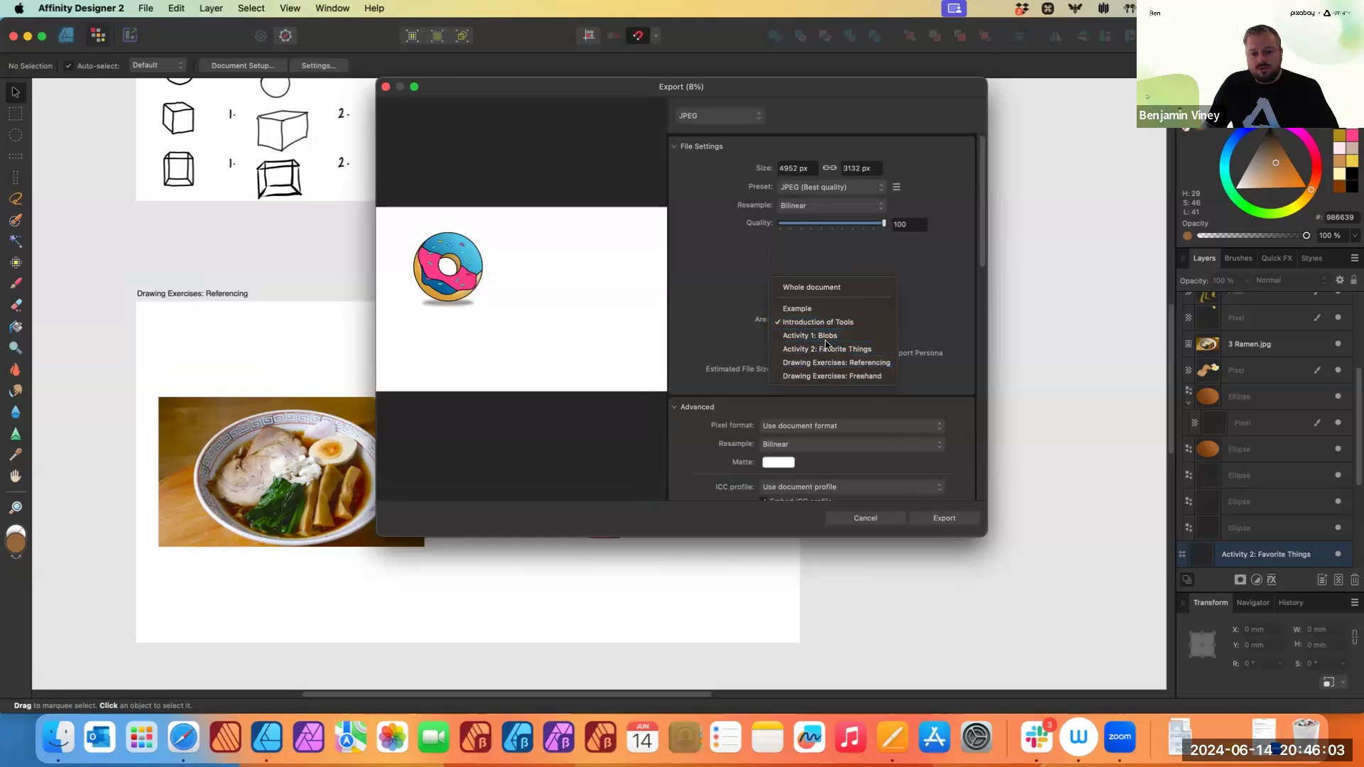
{"action": "left_click", "coordinate": [823, 337]}
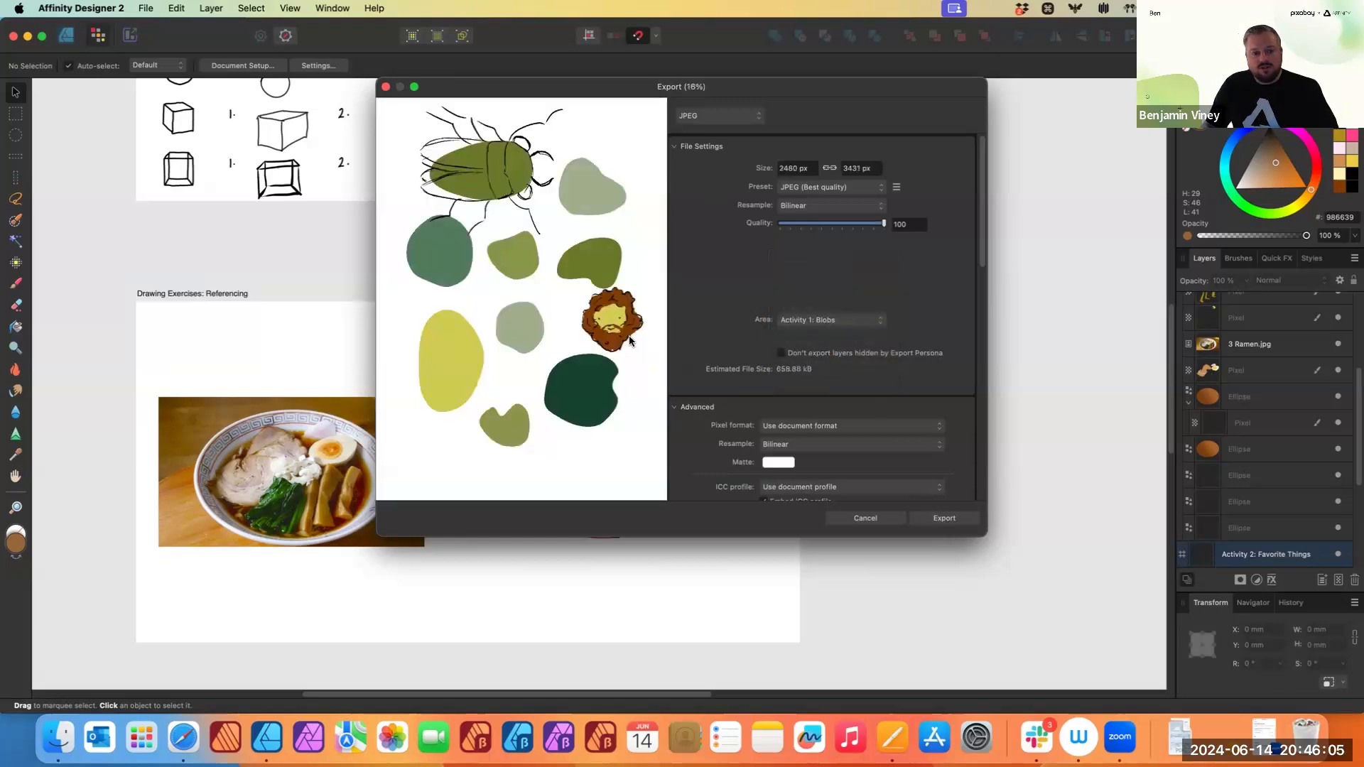
{"action": "left_click", "coordinate": [812, 322]}
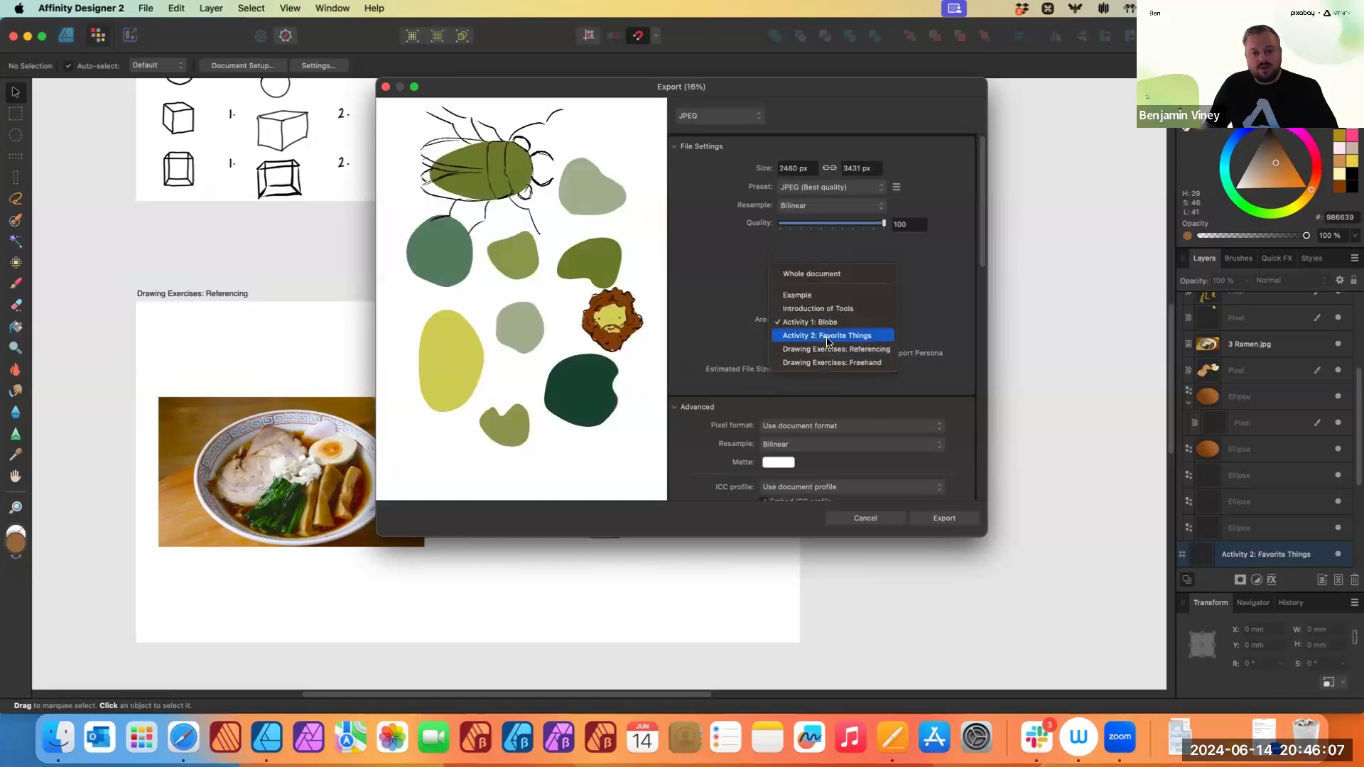
{"action": "left_click", "coordinate": [828, 336]}
{"action": "left_click", "coordinate": [831, 321]}
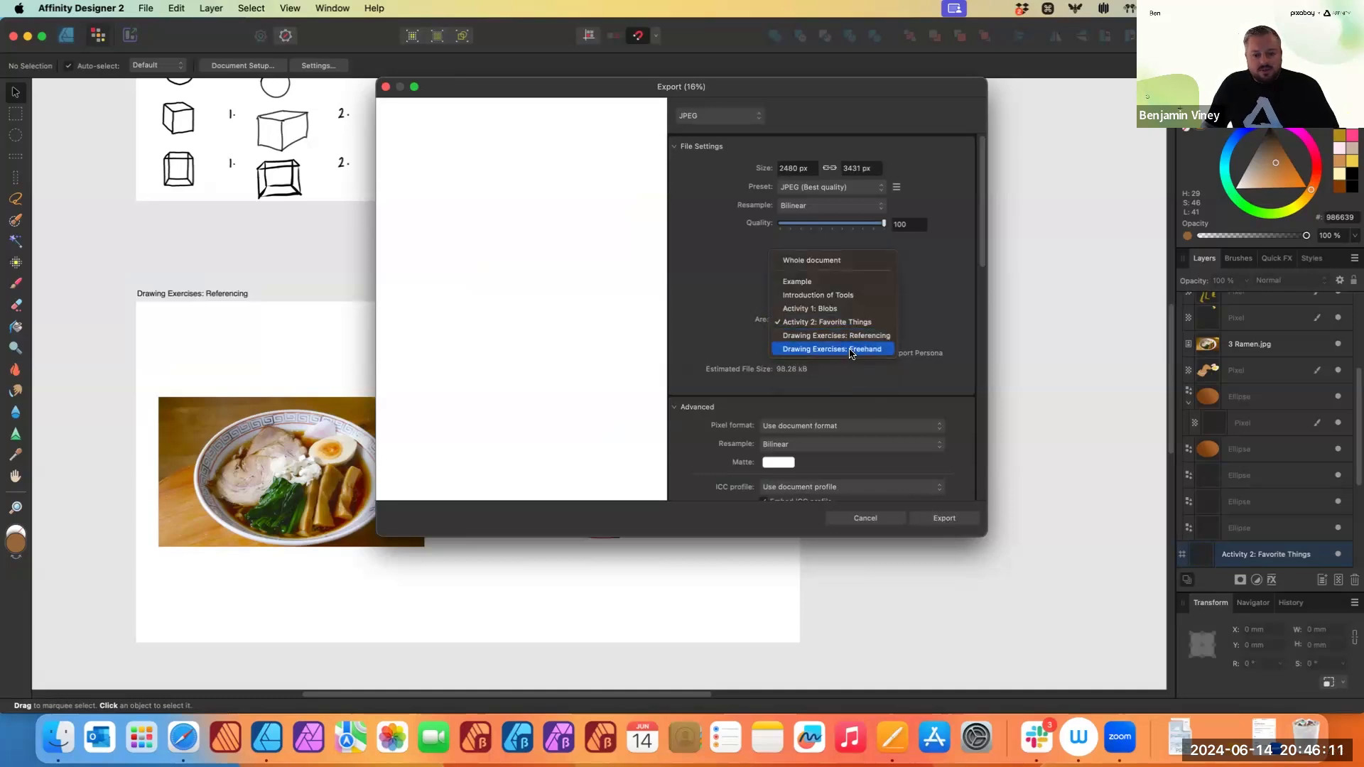
{"action": "left_click", "coordinate": [831, 312]}
{"action": "left_click", "coordinate": [830, 317]}
{"action": "left_click", "coordinate": [824, 308]}
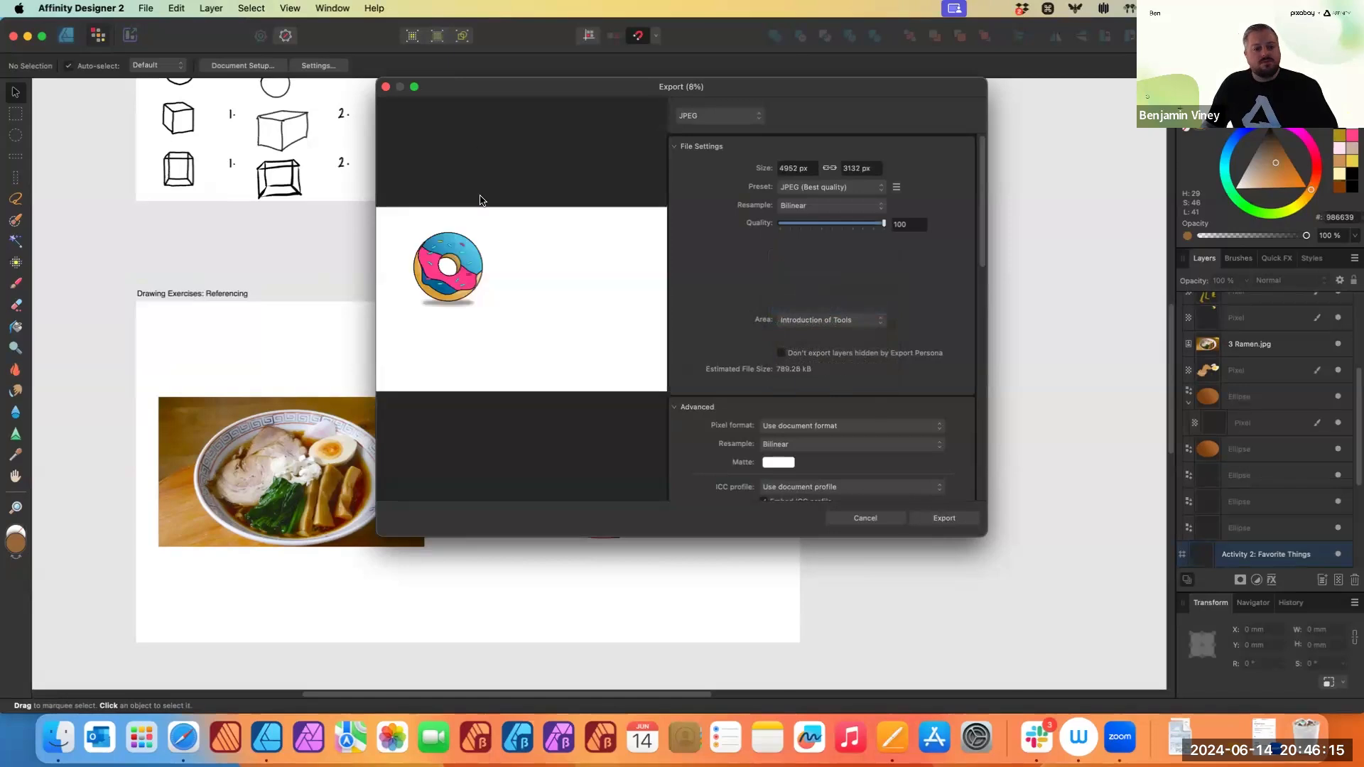
- Export the Introduction of Tools artboard, replacing Basic Digital Illustration Workshop.jpg in the Pixabay folder
{"action": "left_click", "coordinate": [954, 519]}
{"action": "left_click", "coordinate": [926, 501]}
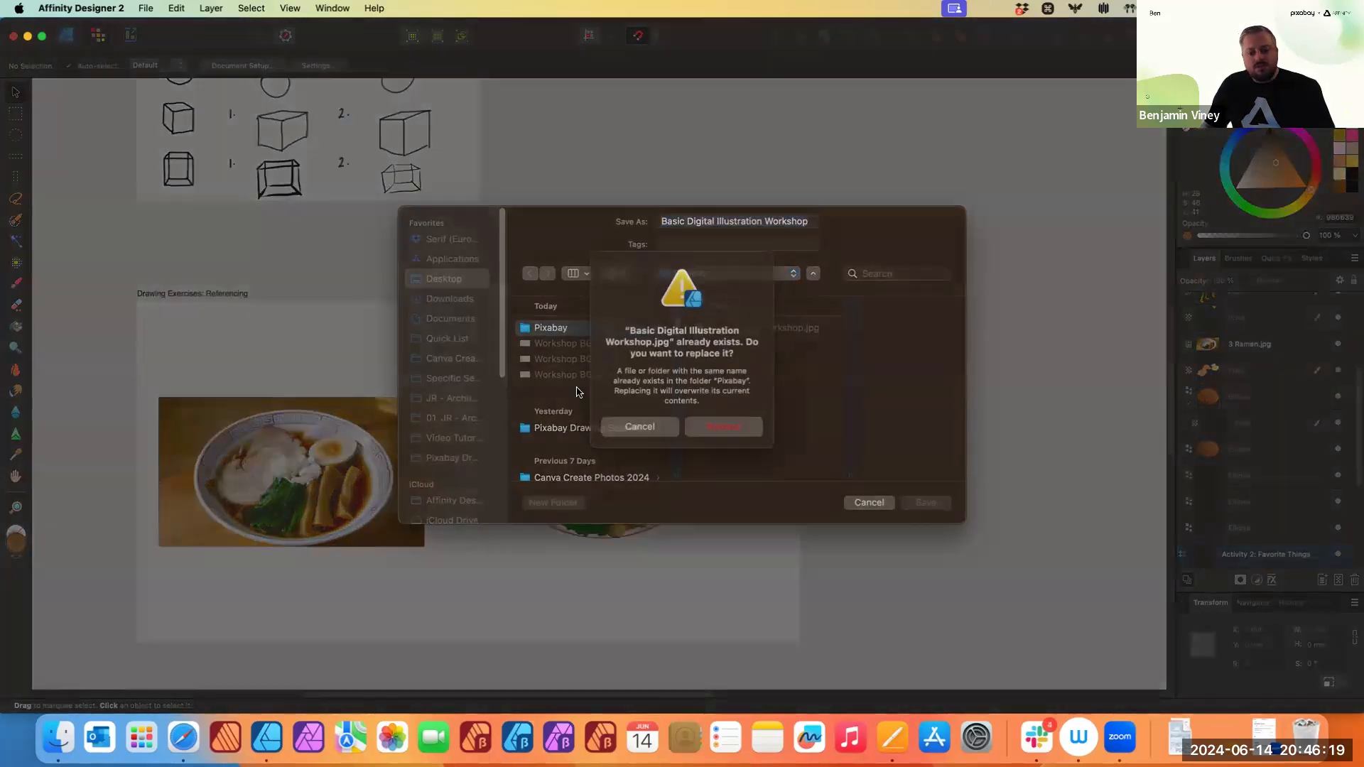
{"action": "left_click", "coordinate": [724, 428]}
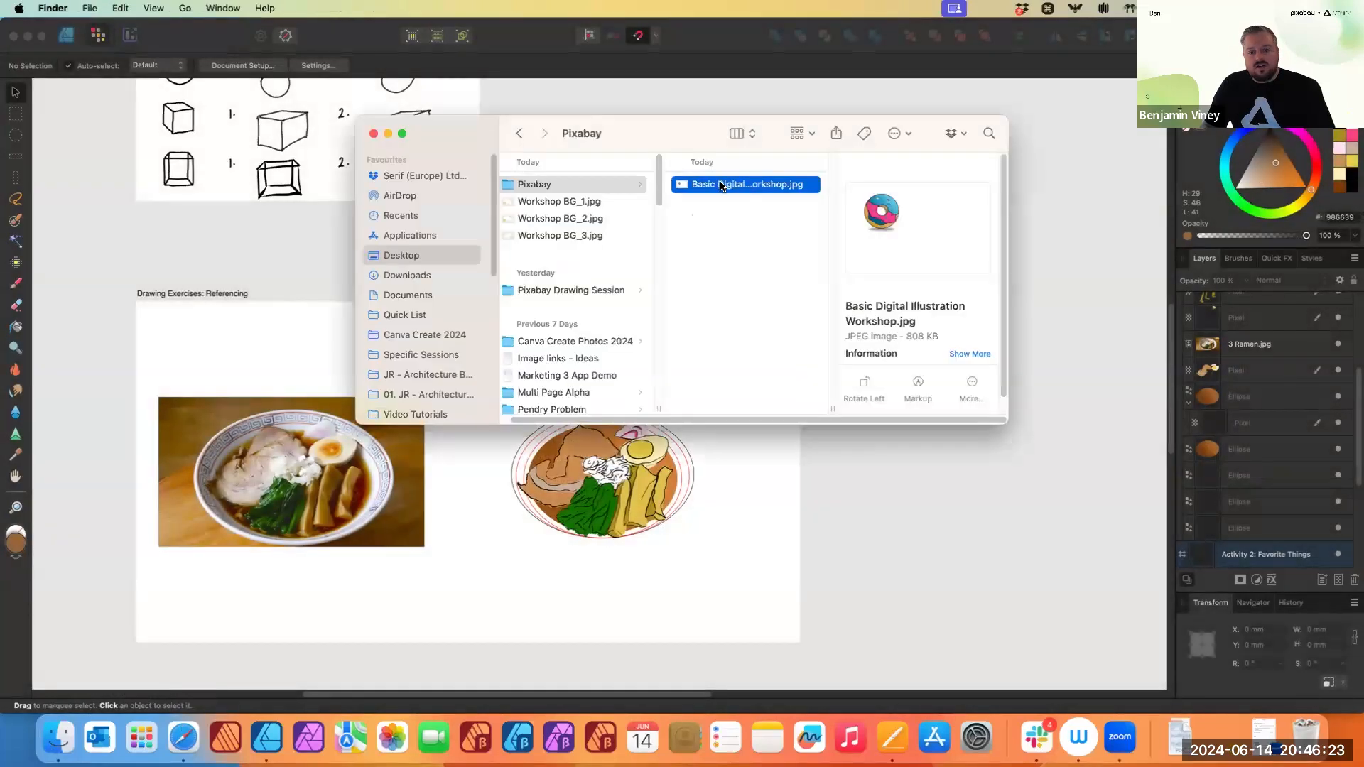
- Open the re-exported JPEG to check it, then return to the document
{"action": "double_click", "coordinate": [722, 184]}
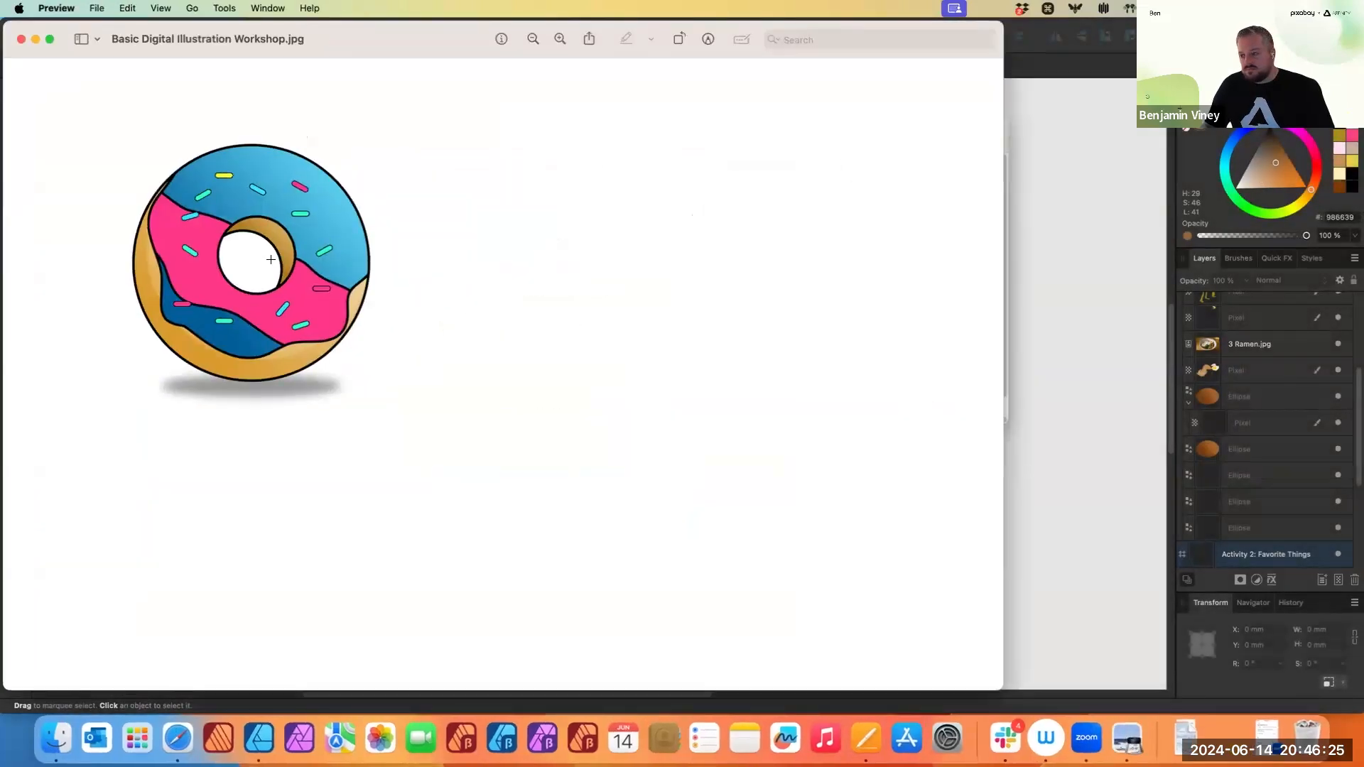
{"action": "left_click", "coordinate": [21, 39]}
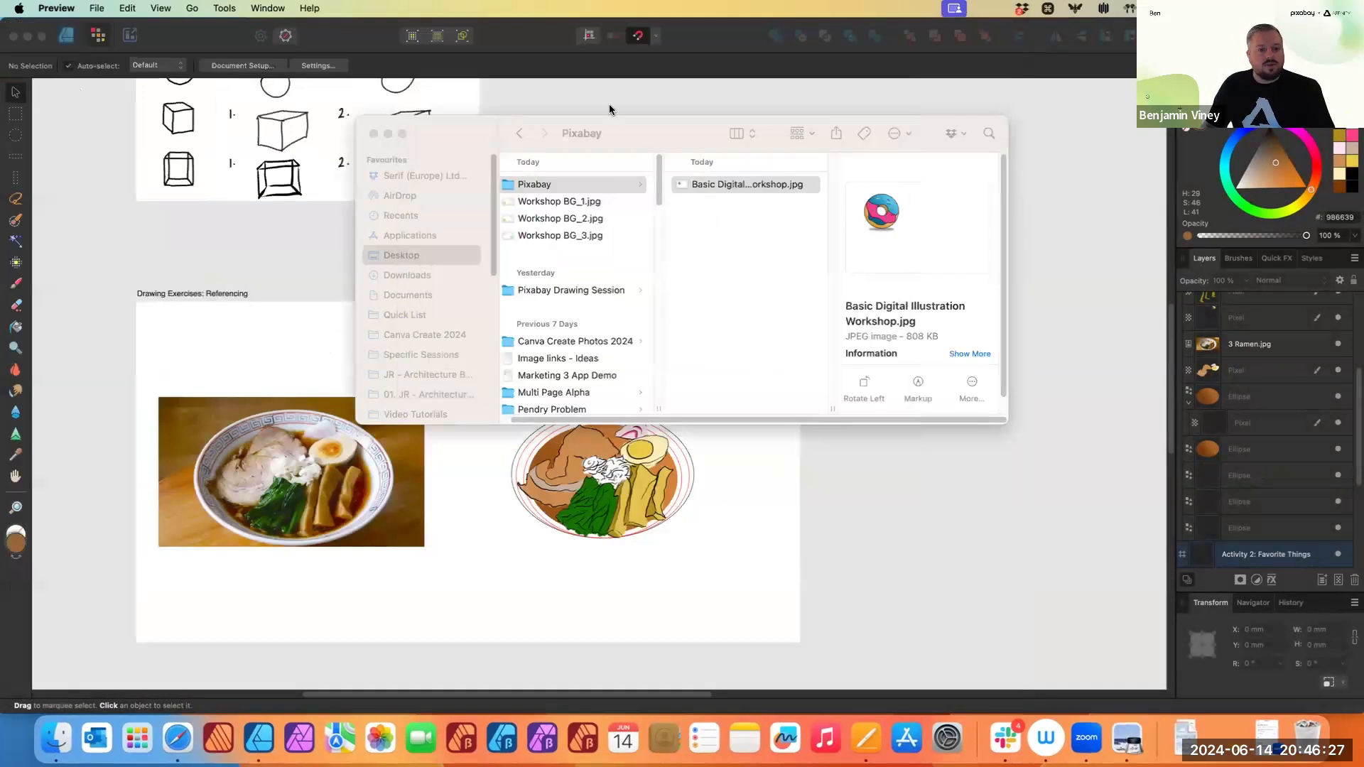
{"action": "left_click", "coordinate": [610, 111]}
{"action": "scroll", "coordinate": [672, 336], "scroll_direction": "up", "scroll_amount": 3}
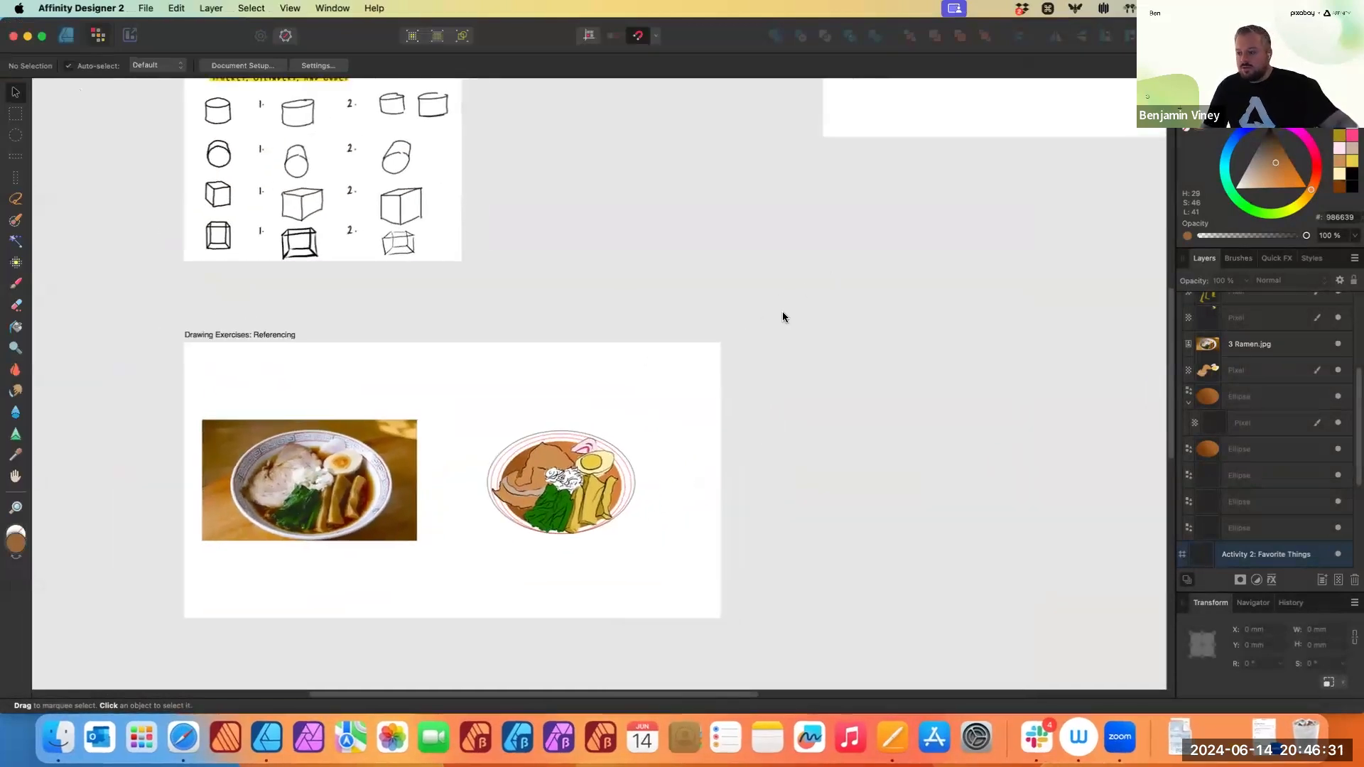
- Switch to the Export Persona and draw a slice around the donut on the Introduction of Tools artboard, about 1474 × 1532 px
{"action": "scroll", "coordinate": [791, 236], "scroll_direction": "up", "scroll_amount": 3}
{"action": "scroll", "coordinate": [791, 236], "scroll_direction": "right", "scroll_amount": 3}
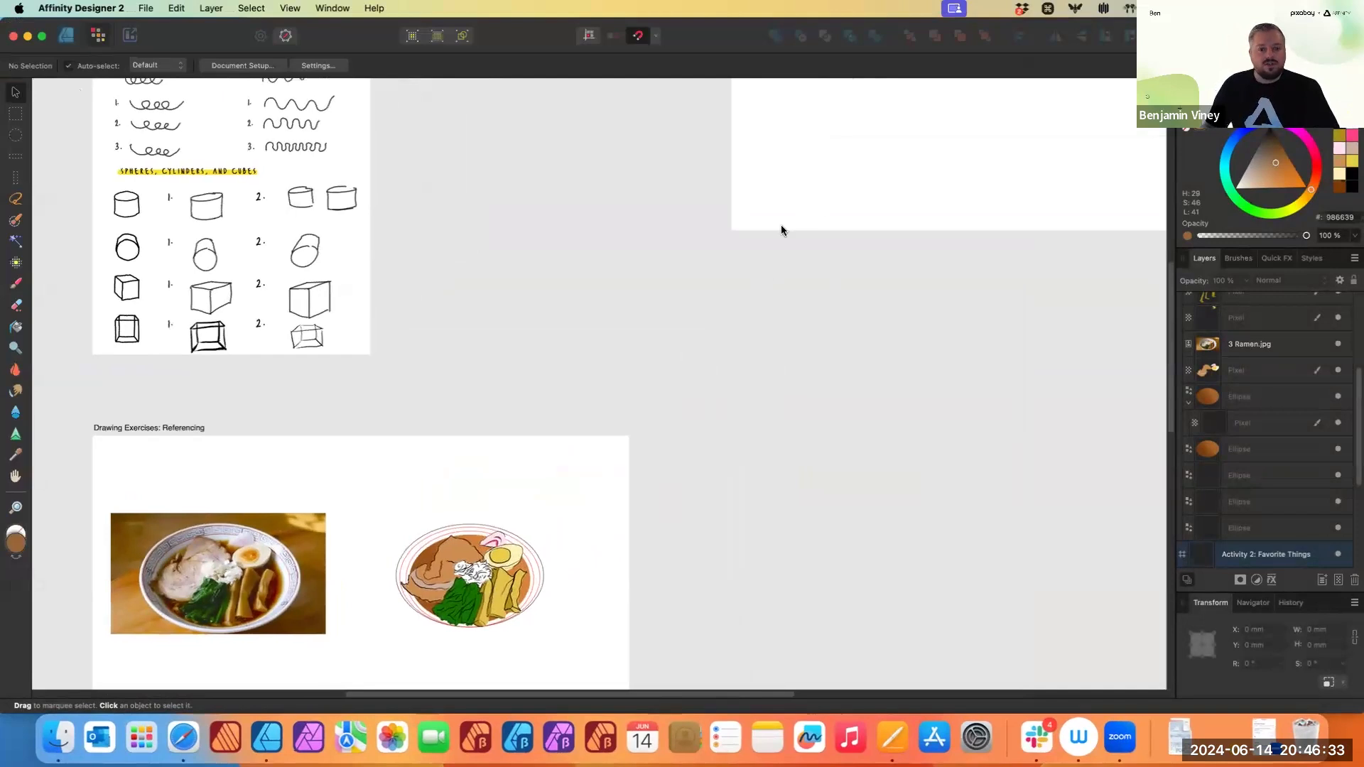
{"action": "scroll", "coordinate": [716, 298], "scroll_direction": "down", "scroll_amount": 5}
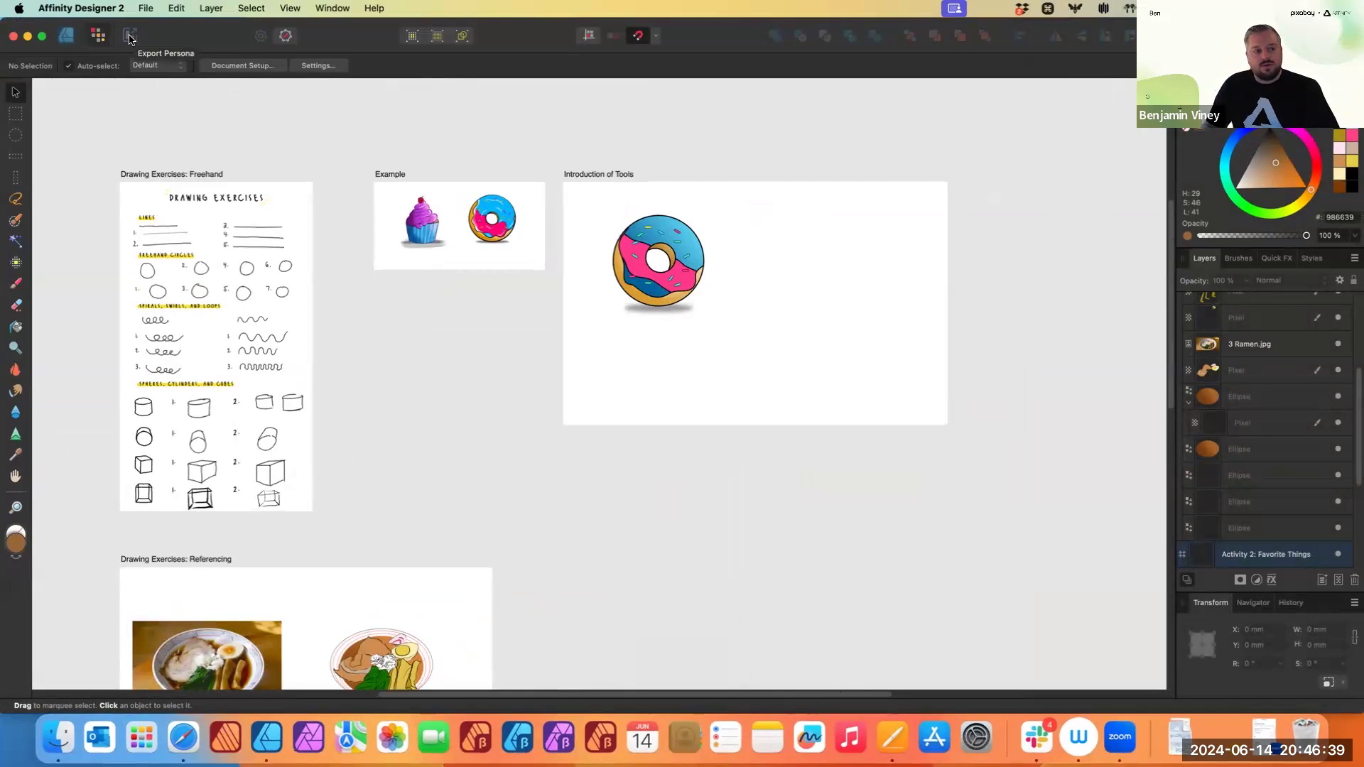
{"action": "left_click", "coordinate": [130, 37]}
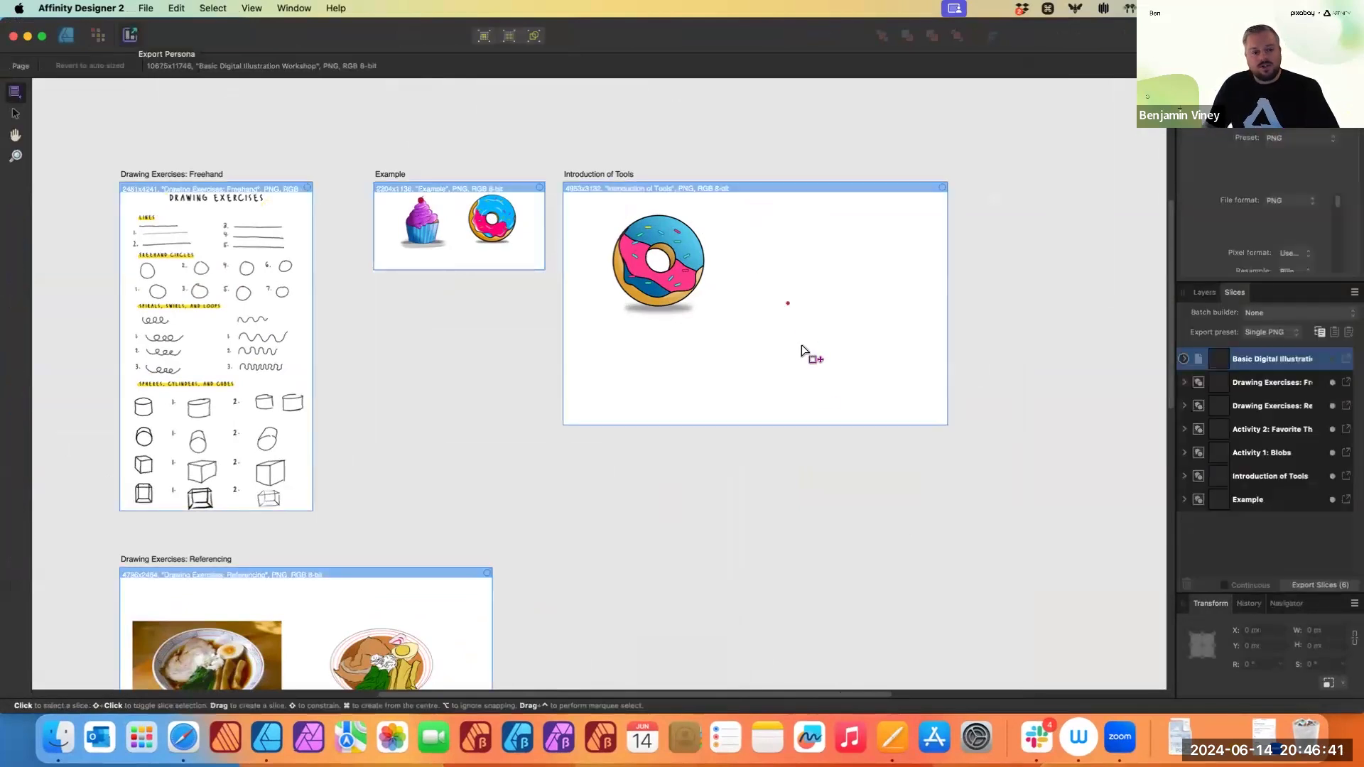
{"action": "scroll", "coordinate": [868, 348], "scroll_direction": "up", "scroll_amount": 1}
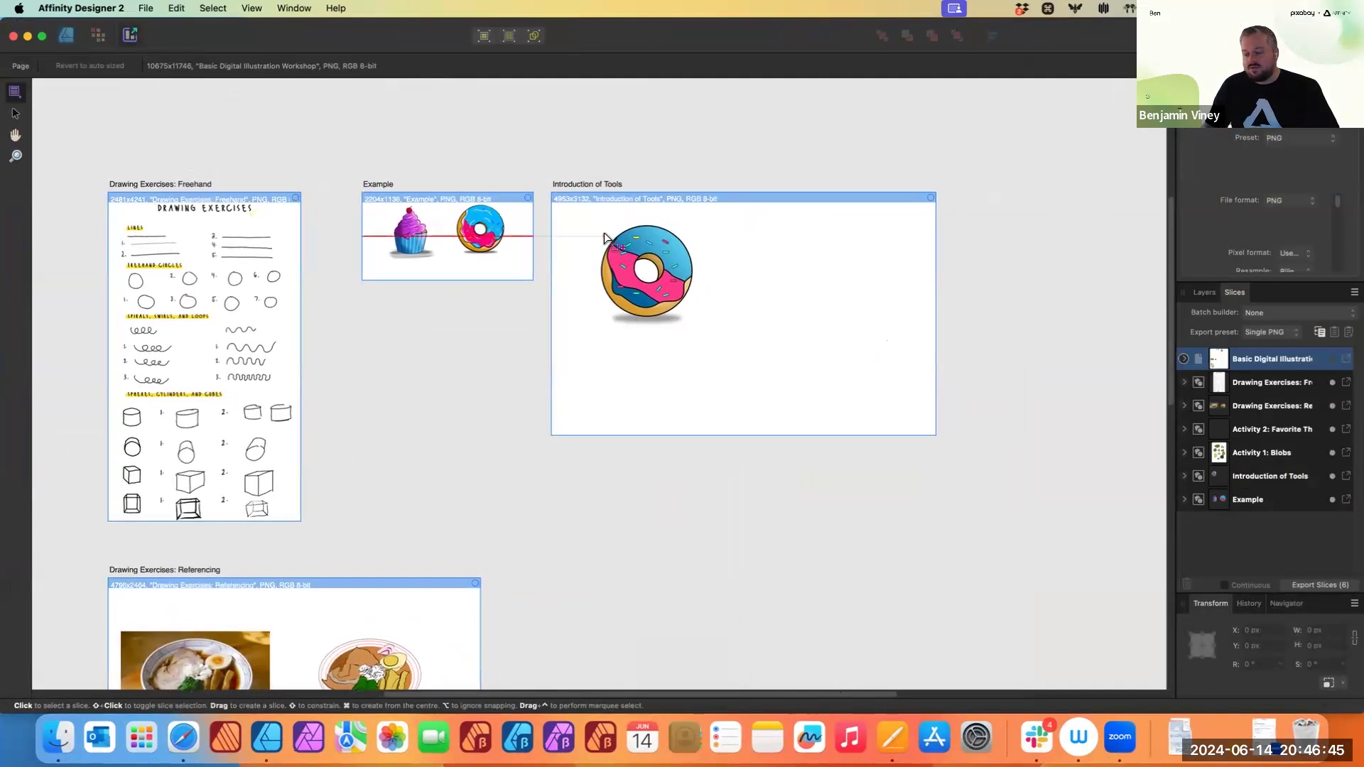
{"action": "scroll", "coordinate": [349, 282], "scroll_direction": "down", "scroll_amount": 3}
{"action": "scroll", "coordinate": [680, 199], "scroll_direction": "up", "scroll_amount": 3}
{"action": "scroll", "coordinate": [611, 240], "scroll_direction": "up", "scroll_amount": 2}
{"action": "scroll", "coordinate": [611, 238], "scroll_direction": "right", "scroll_amount": 1}
{"action": "left_click_drag", "start_coordinate": [515, 200], "coordinate": [681, 373]}
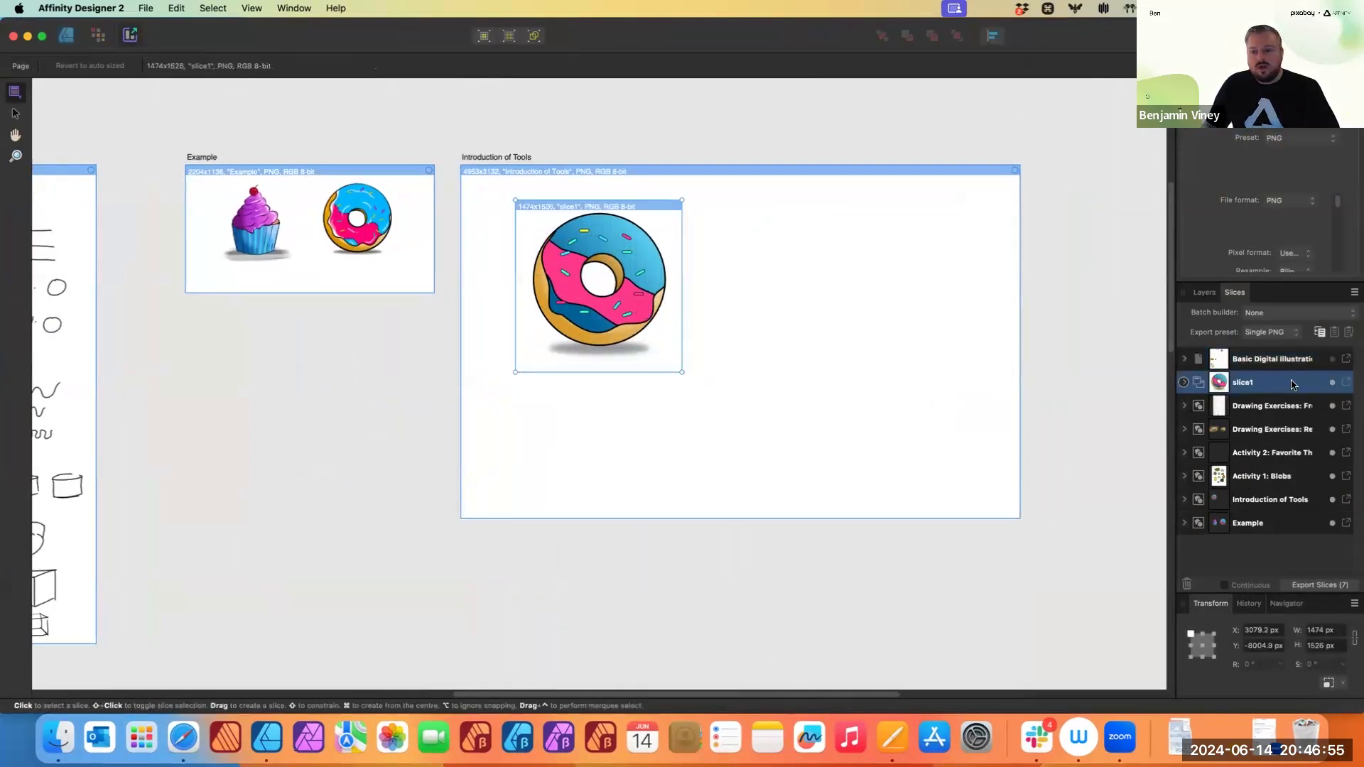
{"action": "left_click_drag", "start_coordinate": [682, 372], "coordinate": [682, 372]}
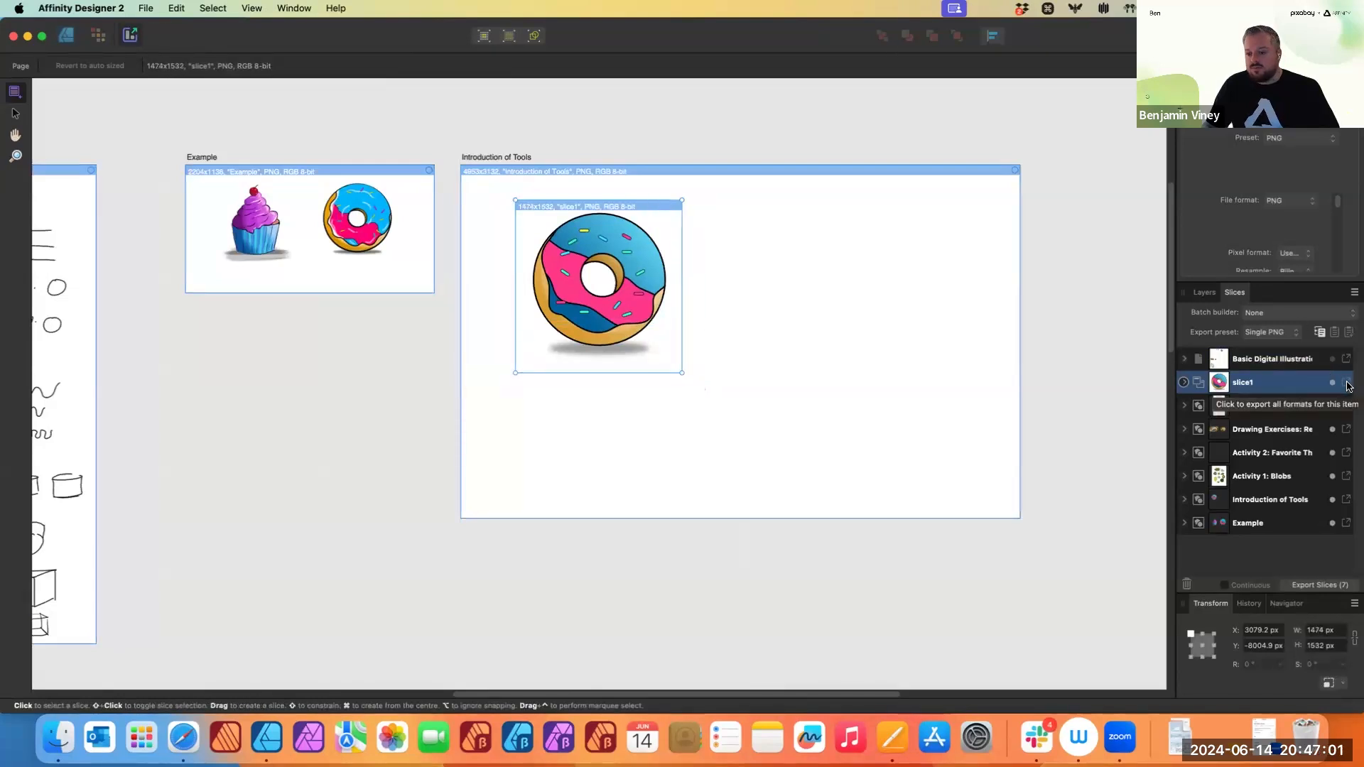
- Export slice1 as slice1.png into the Pixabay folder
{"action": "left_click", "coordinate": [1347, 387]}
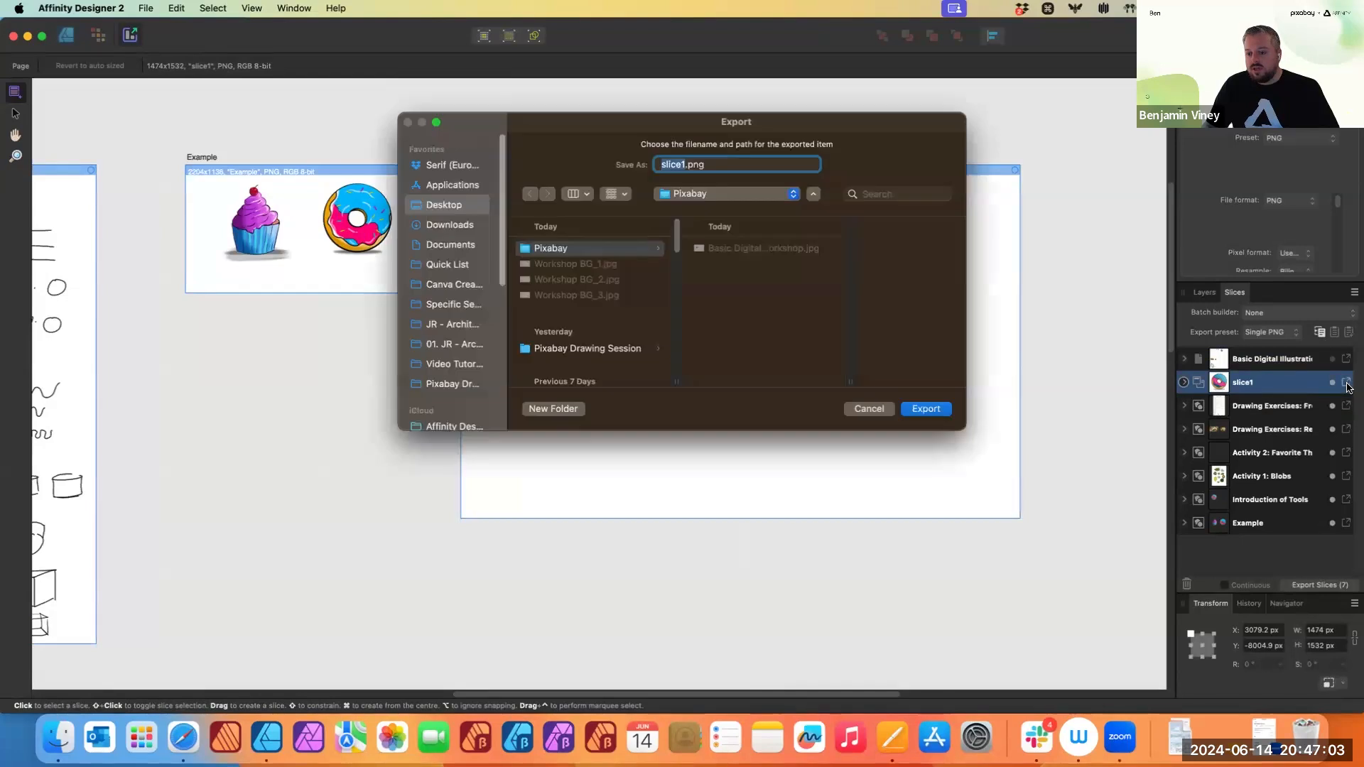
{"action": "left_click", "coordinate": [926, 408]}
- Open slice1.png from the Pixabay folder to check it, then close the preview
{"action": "left_click", "coordinate": [58, 737]}
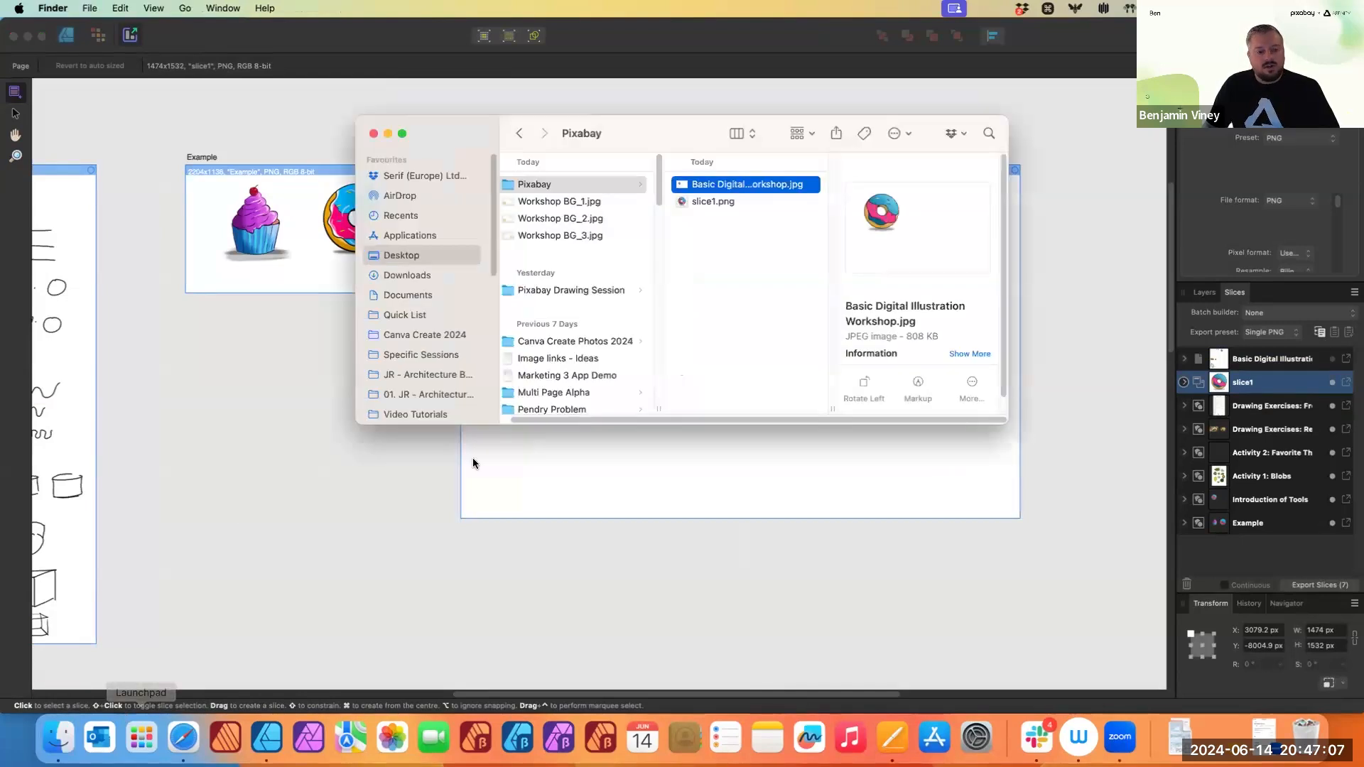
{"action": "double_click", "coordinate": [712, 202]}
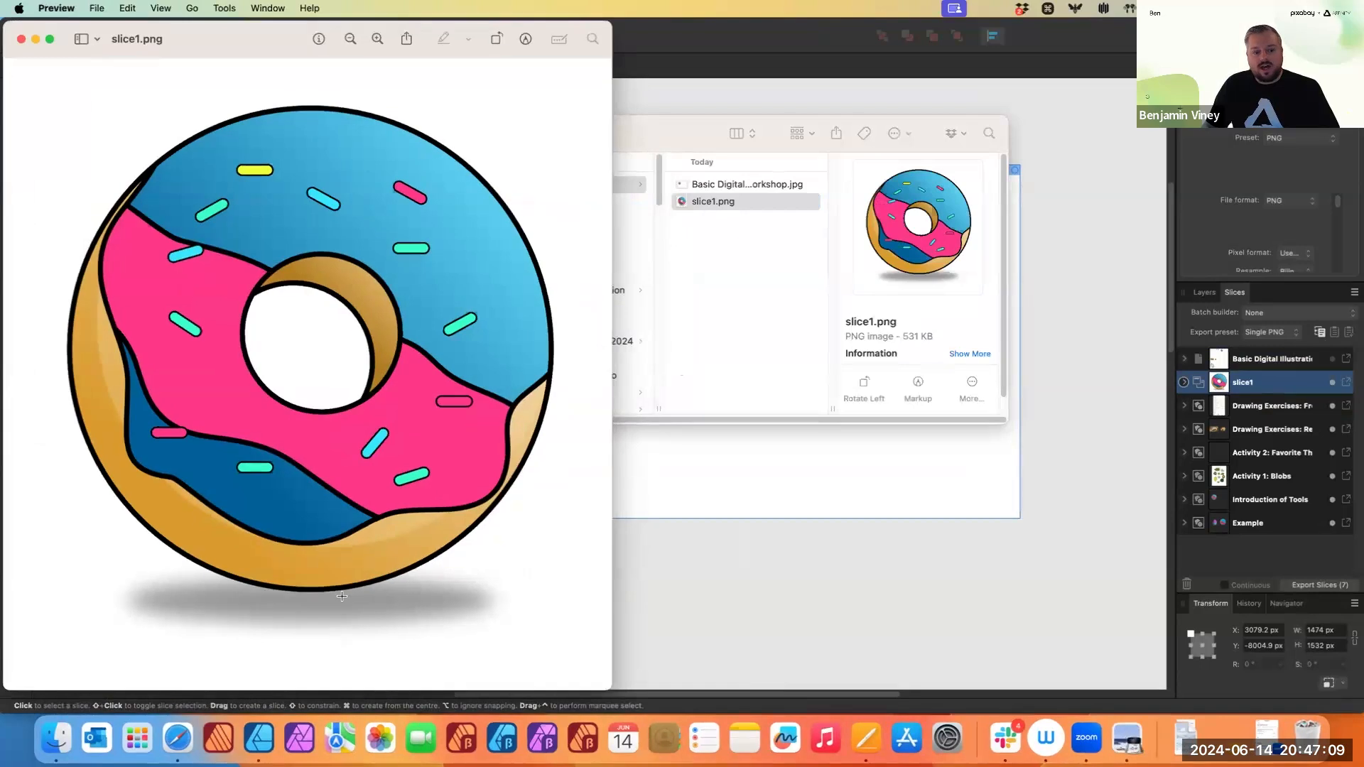
{"action": "left_click", "coordinate": [19, 38]}
{"action": "key", "text": "super+w"}
- Draw a second slice around the lion face on the Activity 1: Blobs artboard, about 656 × 643 px
{"action": "scroll", "coordinate": [270, 454], "scroll_direction": "down", "scroll_amount": 4}
{"action": "left_click_drag", "start_coordinate": [270, 453], "coordinate": [643, 179]}
{"action": "left_click_drag", "start_coordinate": [591, 558], "coordinate": [652, 335]}
{"action": "scroll", "coordinate": [568, 324], "scroll_direction": "up", "scroll_amount": 7}
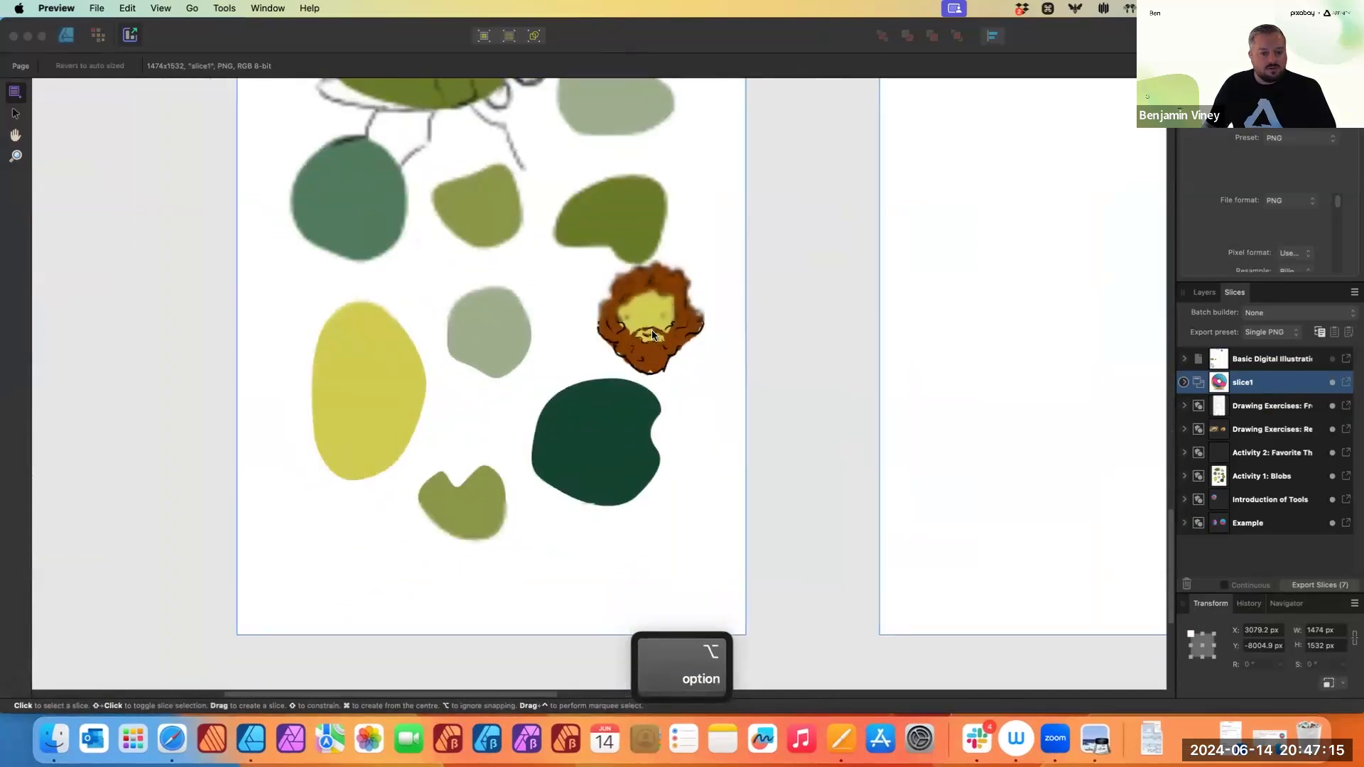
{"action": "scroll", "coordinate": [657, 306], "scroll_direction": "up", "scroll_amount": 1}
{"action": "left_click", "coordinate": [9, 86]}
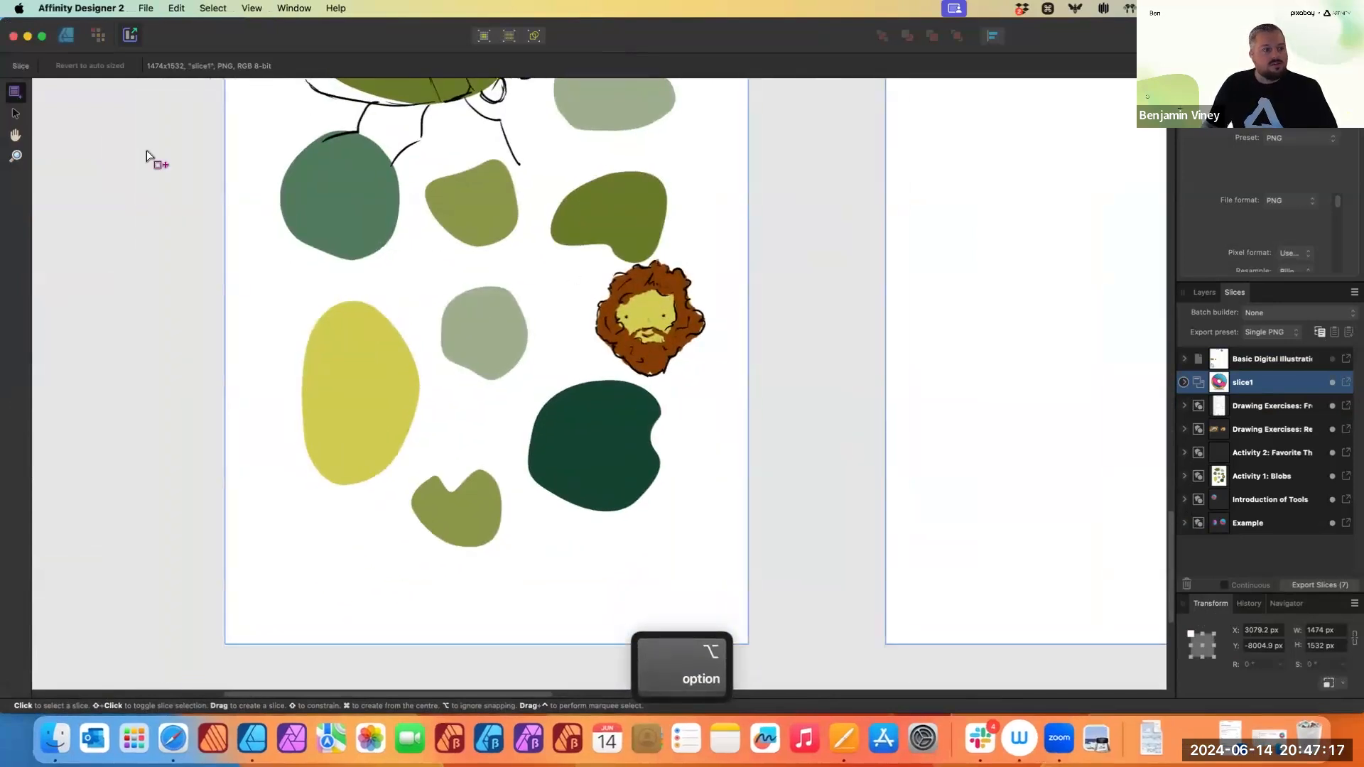
{"action": "mouse_move", "coordinate": [581, 248]}
{"action": "left_mouse_down"}
{"action": "mouse_move", "coordinate": [700, 373]}
{"action": "mouse_move", "coordinate": [731, 384]}
{"action": "mouse_move", "coordinate": [720, 384]}
{"action": "left_mouse_up"}
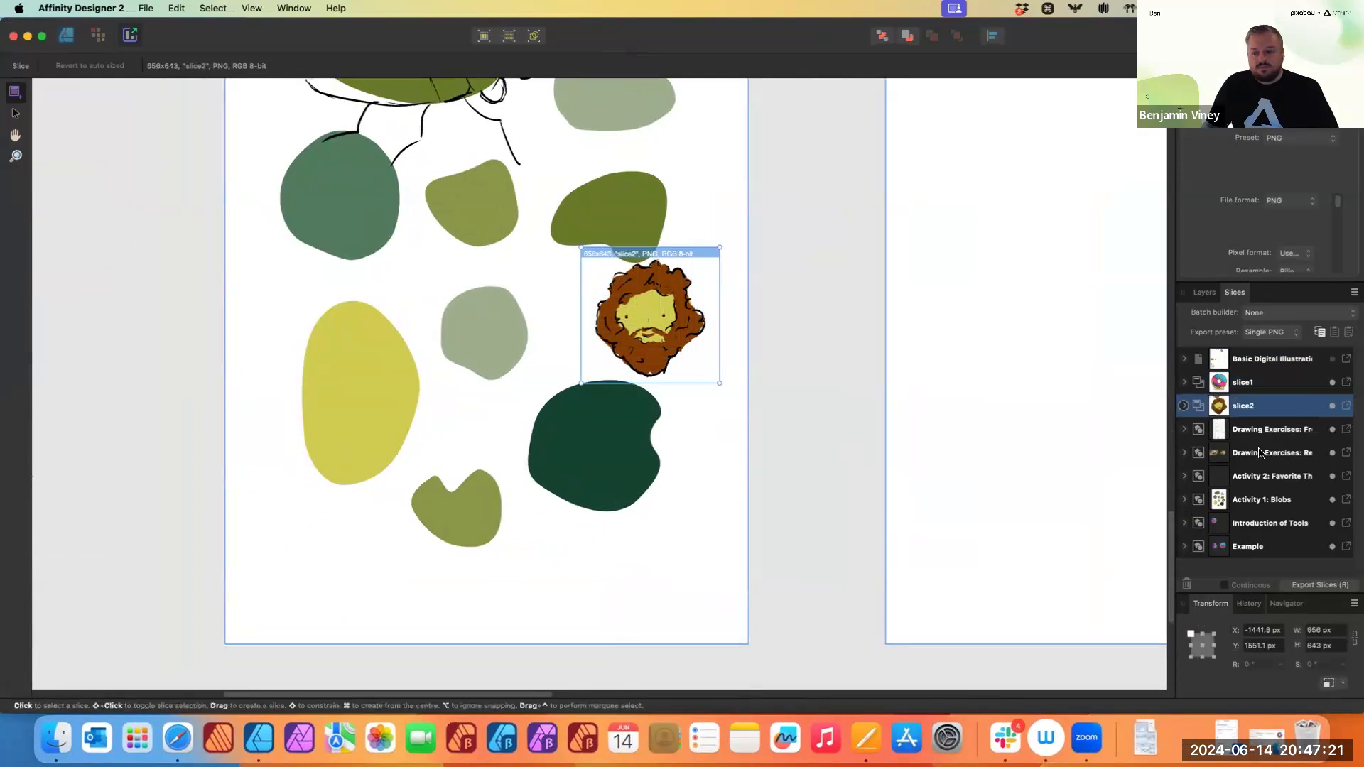
- Export slice2 as slice2.png into the Pixabay folder
{"action": "left_click", "coordinate": [1349, 411]}
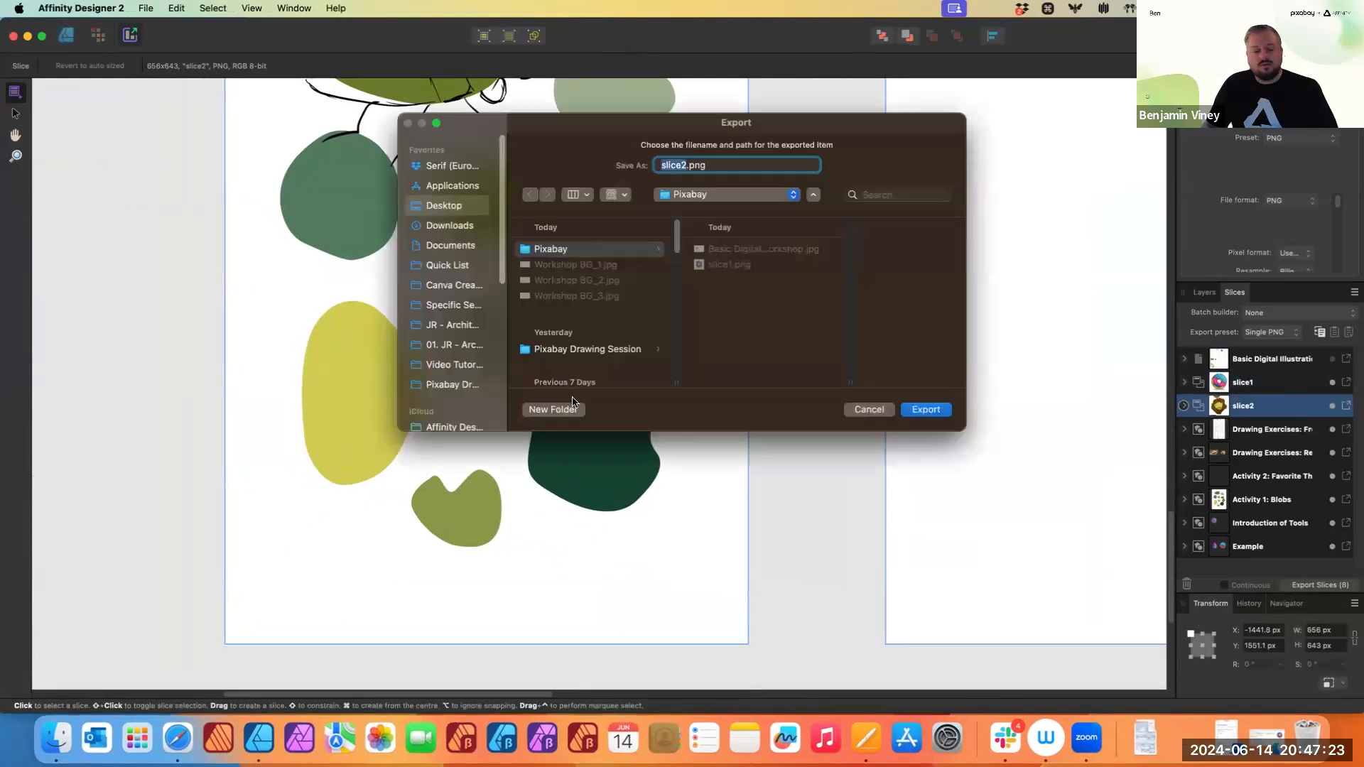
{"action": "left_click", "coordinate": [935, 413]}
- Preview slice2.png in the Pixabay folder, then close the Finder window
{"action": "left_click", "coordinate": [56, 737]}
{"action": "left_click", "coordinate": [709, 219]}
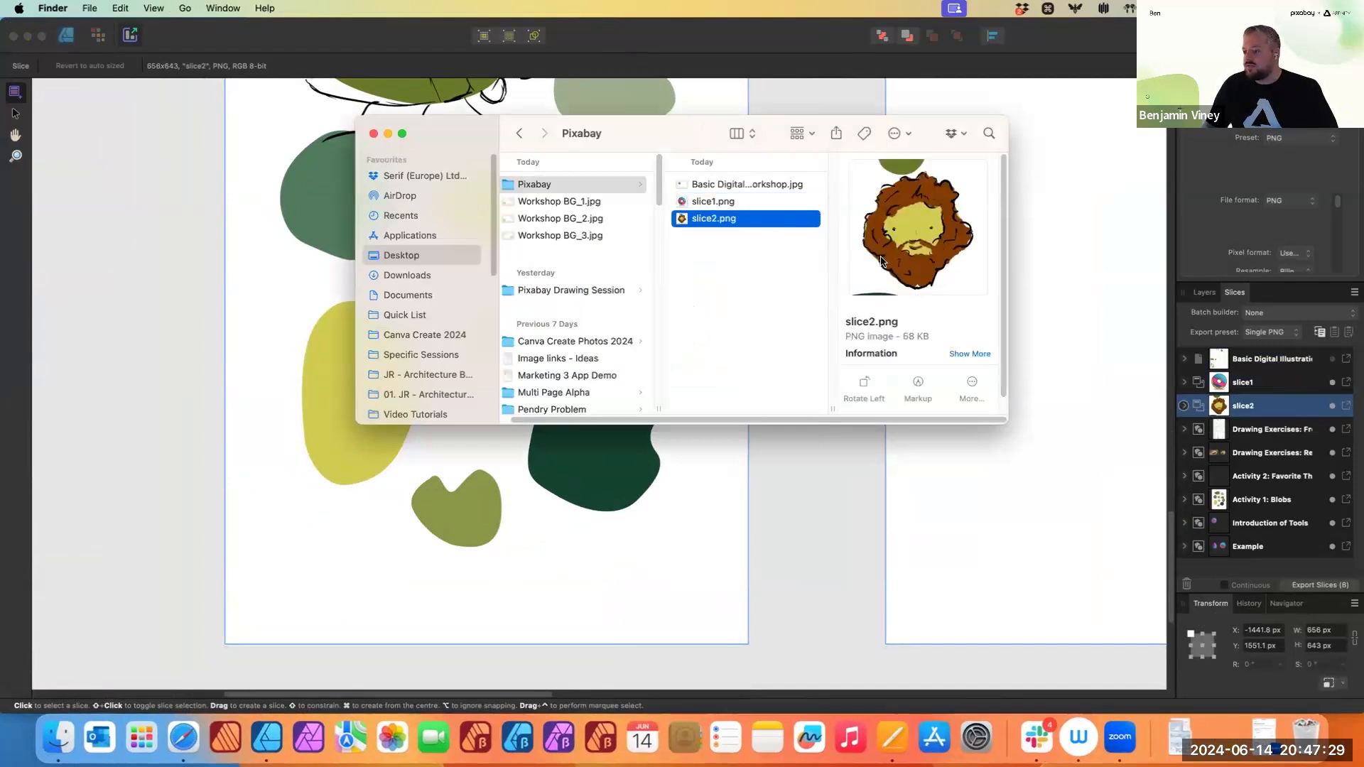
{"action": "left_click", "coordinate": [373, 134]}
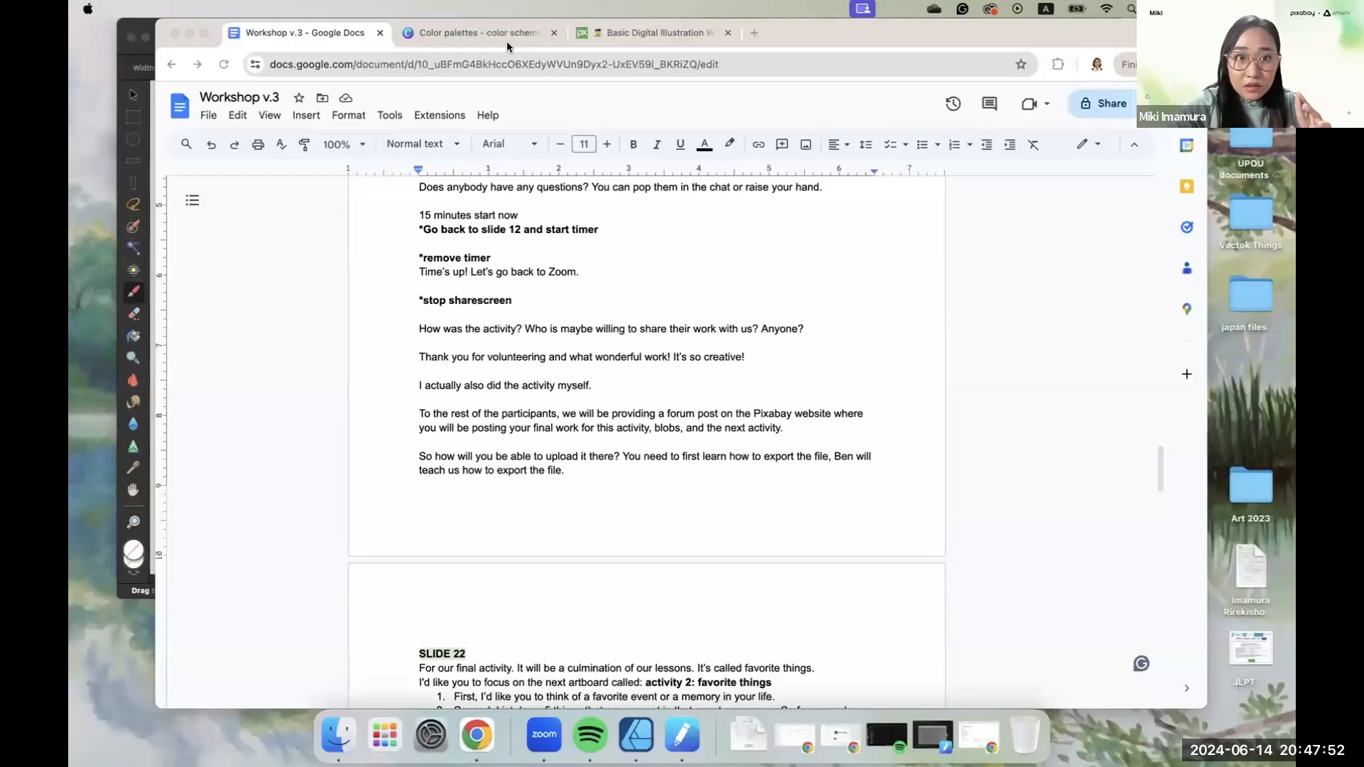
- Switch to the Pixabay forum tab in Chrome and scroll through the Basic Digital Illustration Workshop discussion post
{"action": "left_click", "coordinate": [497, 34]}
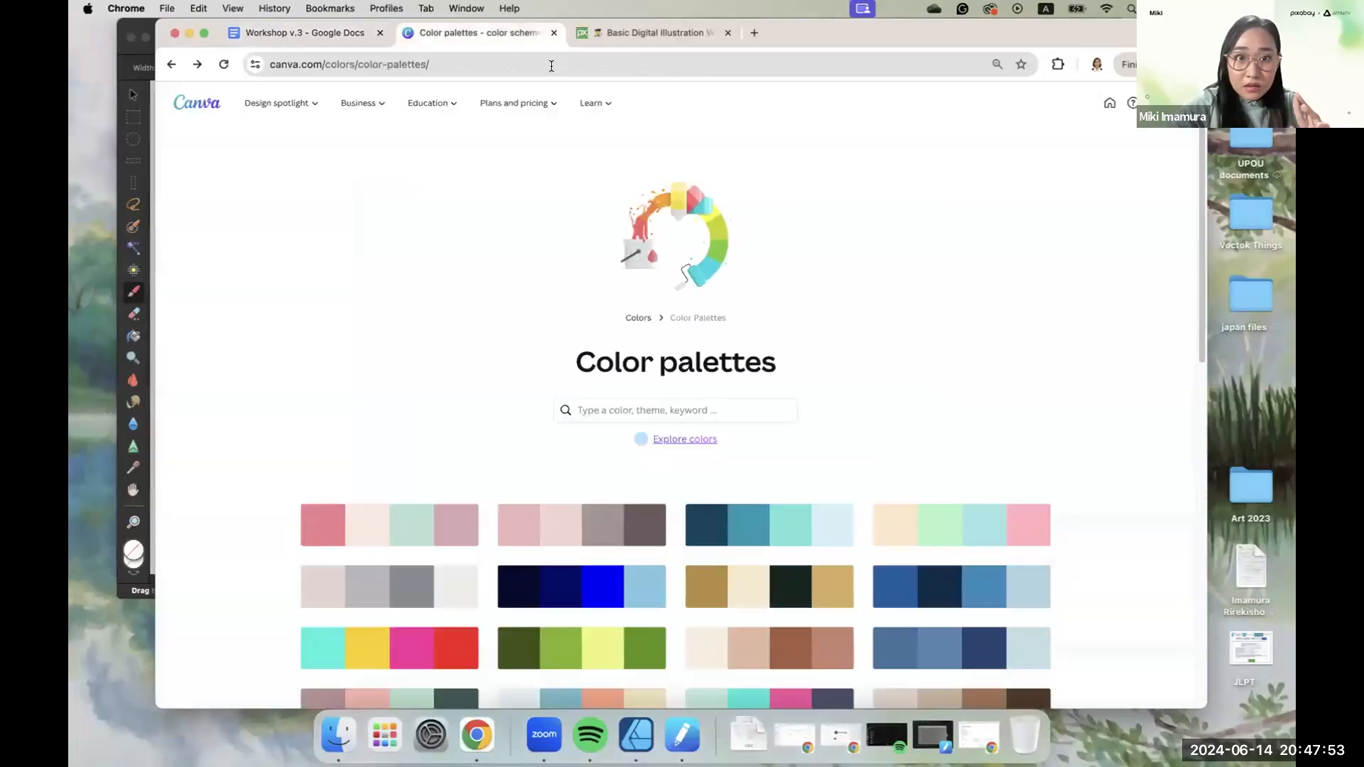
{"action": "left_click", "coordinate": [610, 37]}
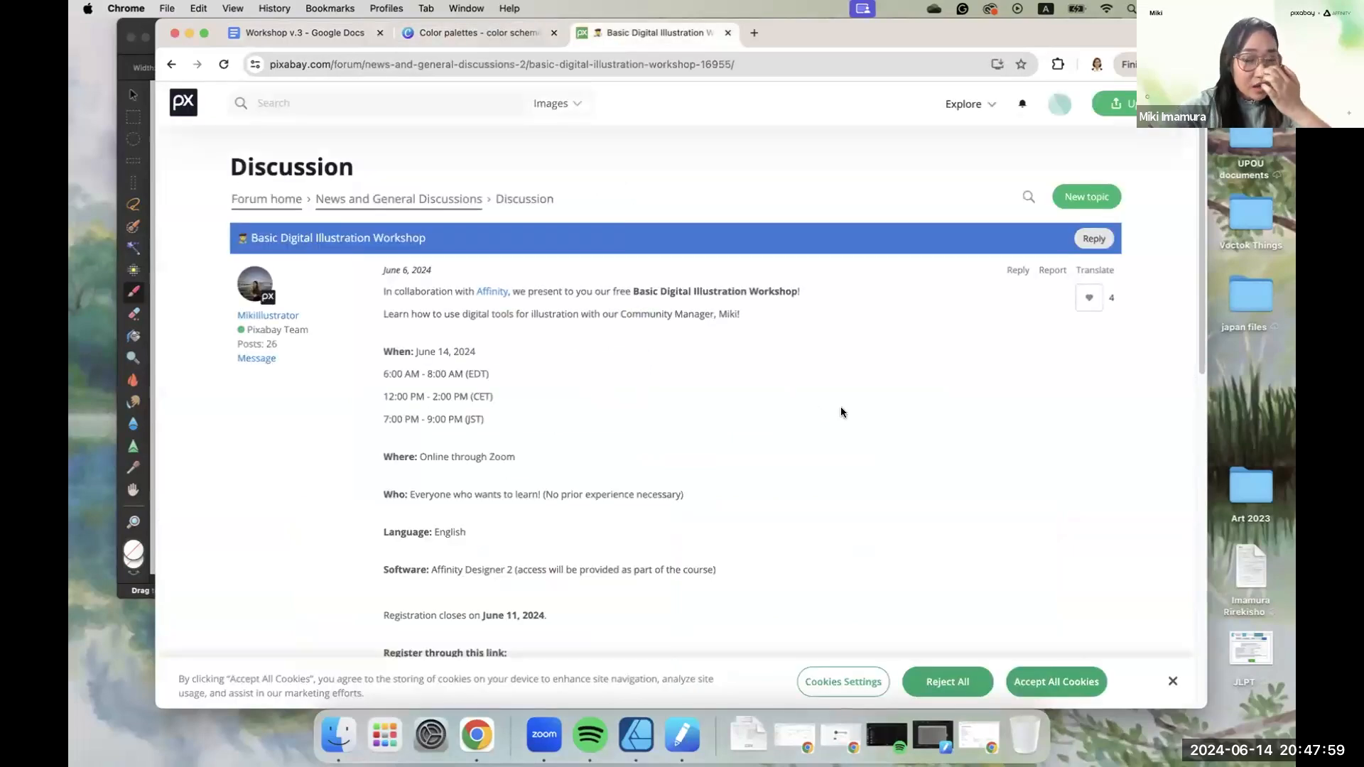
{"action": "scroll", "coordinate": [895, 395], "scroll_direction": "down", "scroll_amount": 5}
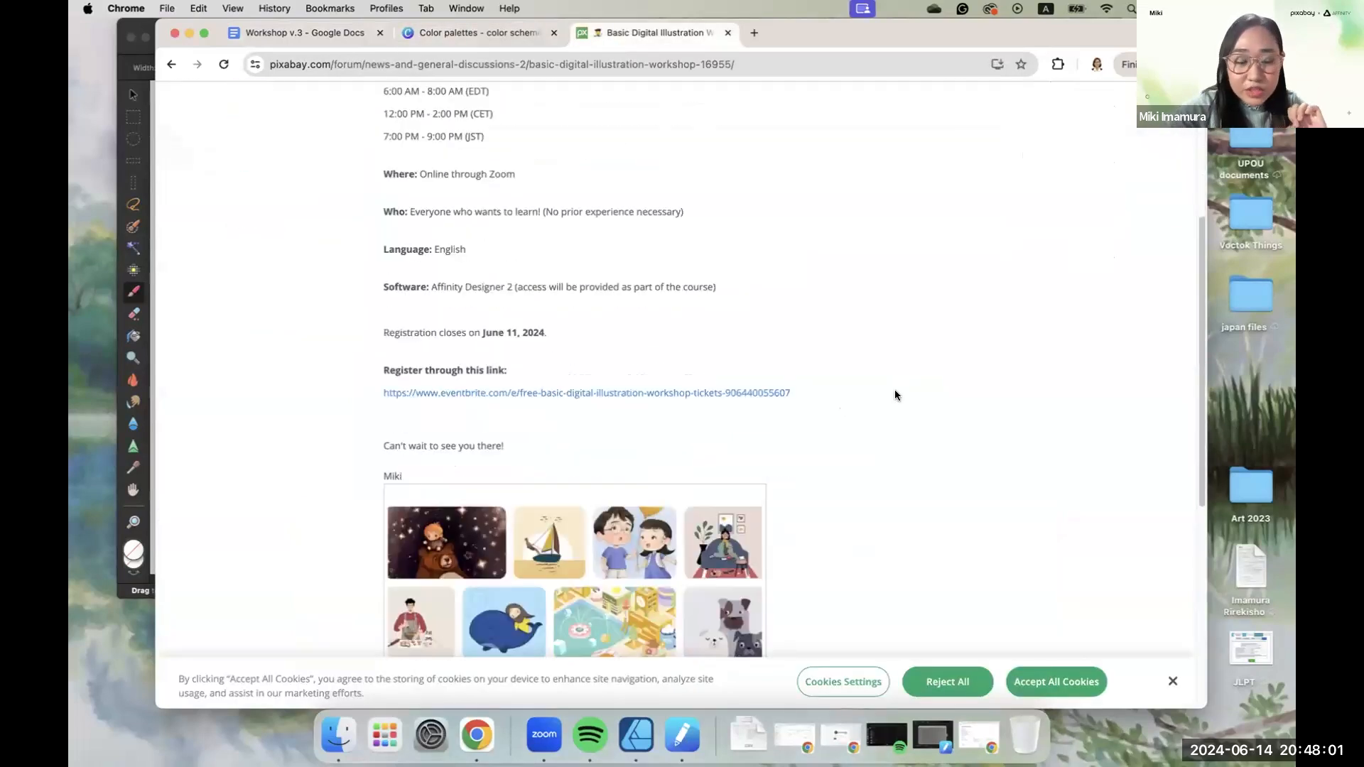
{"action": "scroll", "coordinate": [895, 395], "scroll_direction": "down", "scroll_amount": 7}
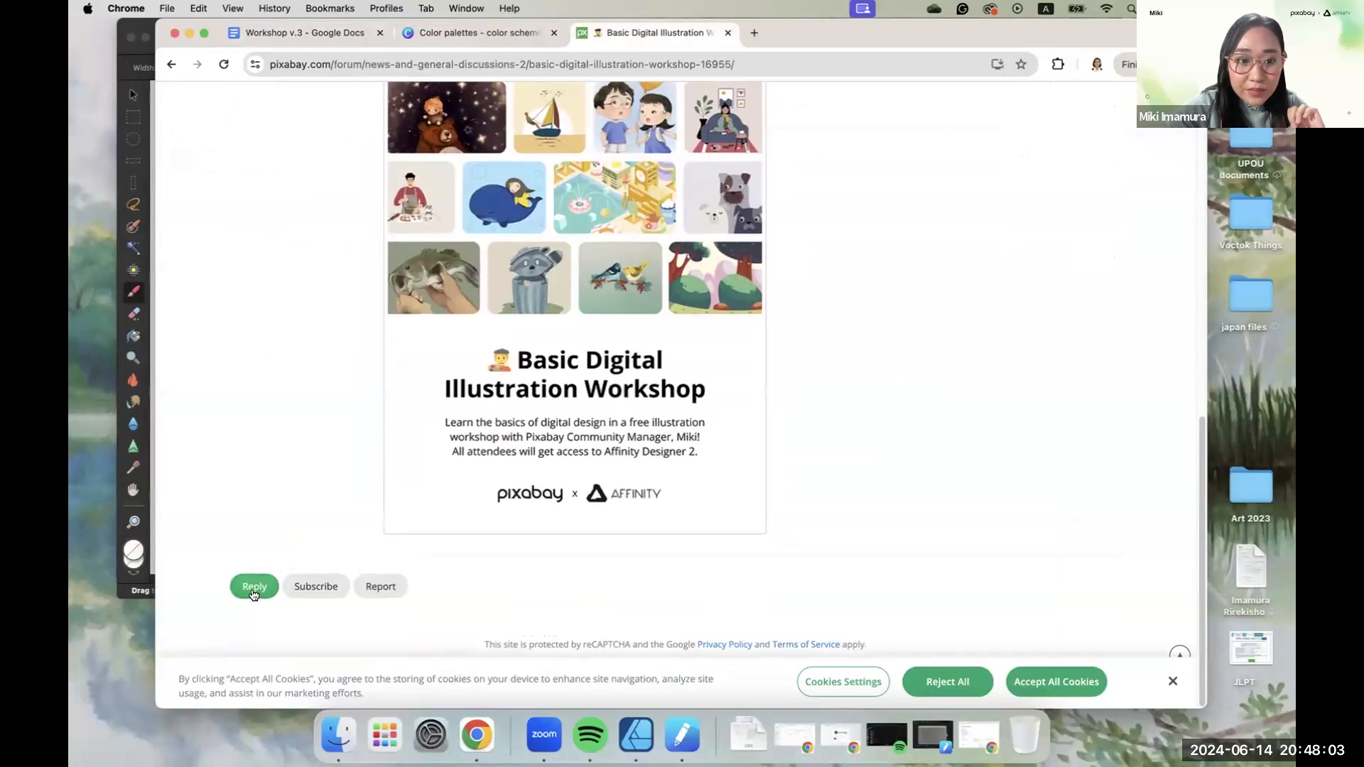
- Demonstrate posting artwork by opening a reply to the workshop post and its Insert/edit image dialog, then closing both
{"action": "left_click", "coordinate": [252, 588]}
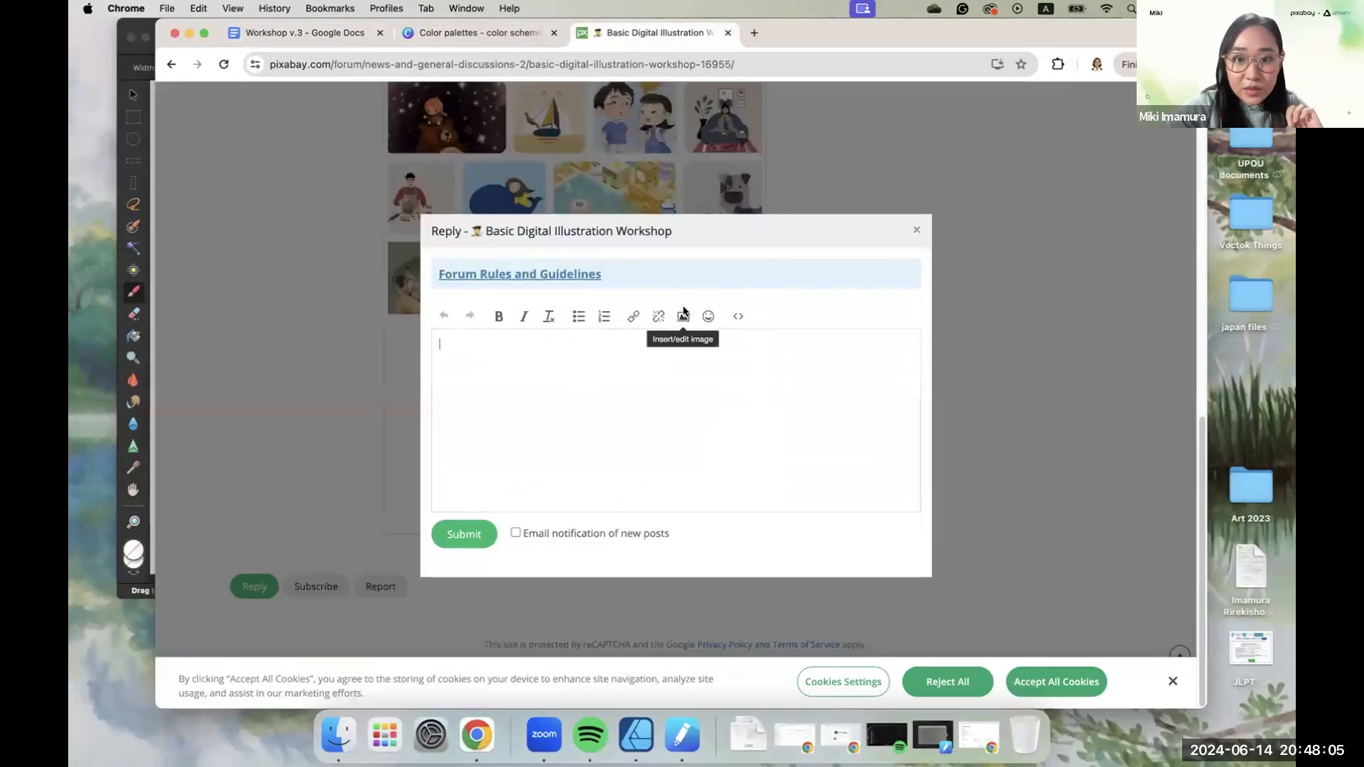
{"action": "left_click", "coordinate": [684, 316]}
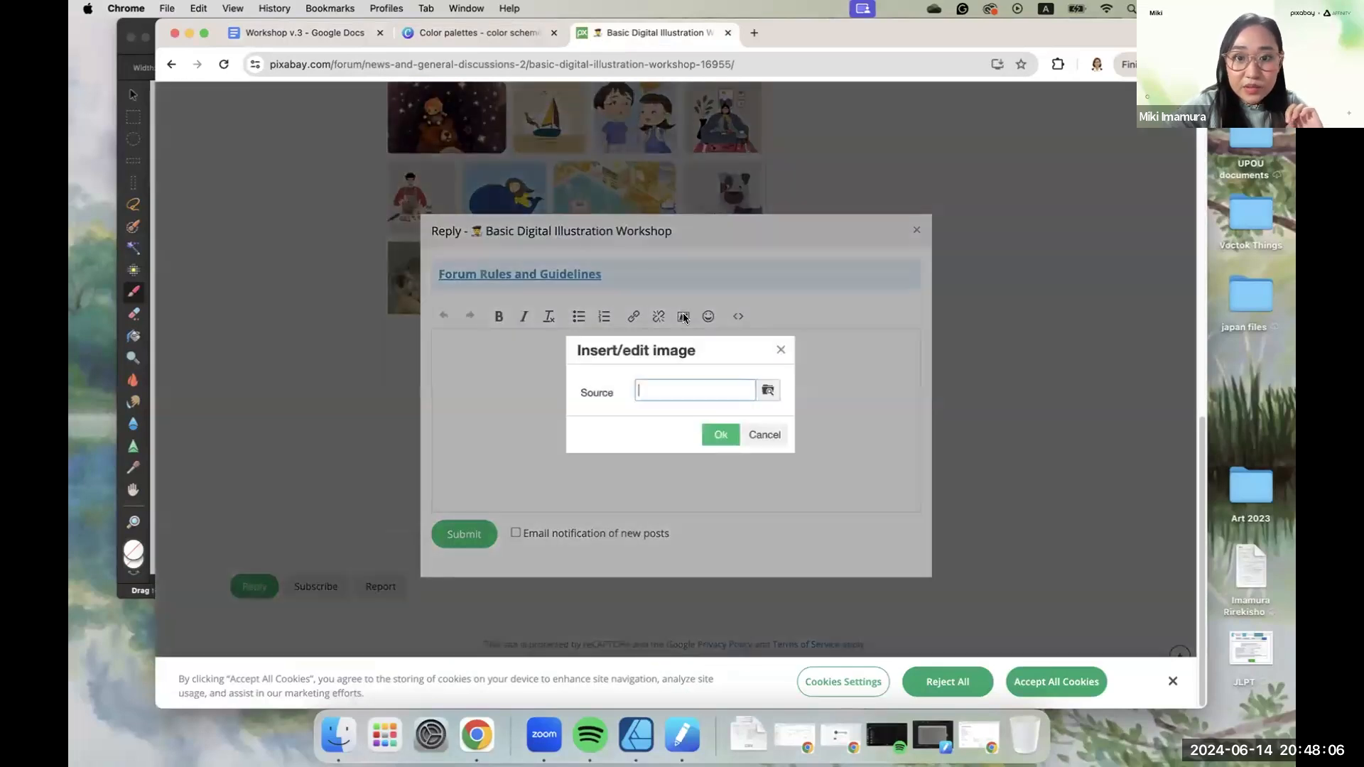
{"action": "left_click", "coordinate": [784, 350]}
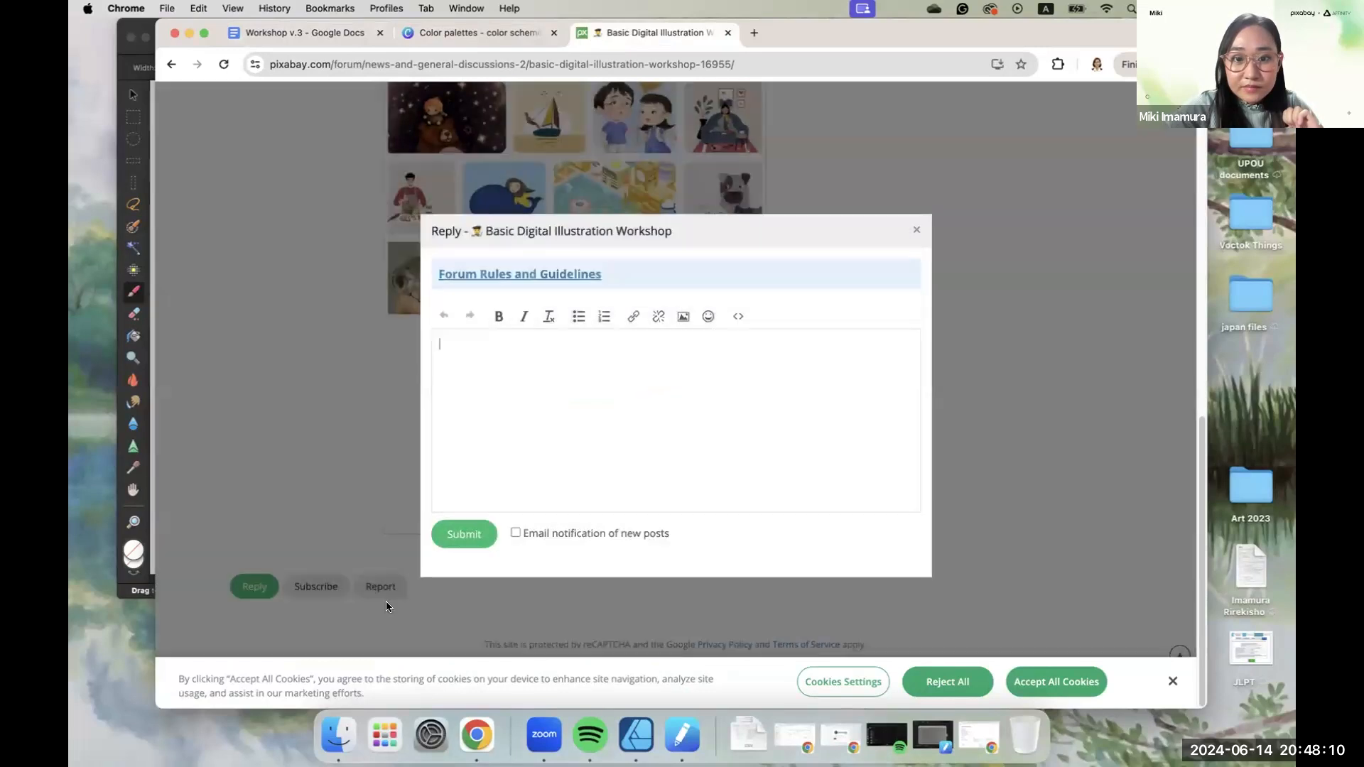
{"action": "left_click", "coordinate": [916, 231]}
{"action": "scroll", "coordinate": [948, 330], "scroll_direction": "up", "scroll_amount": 5}
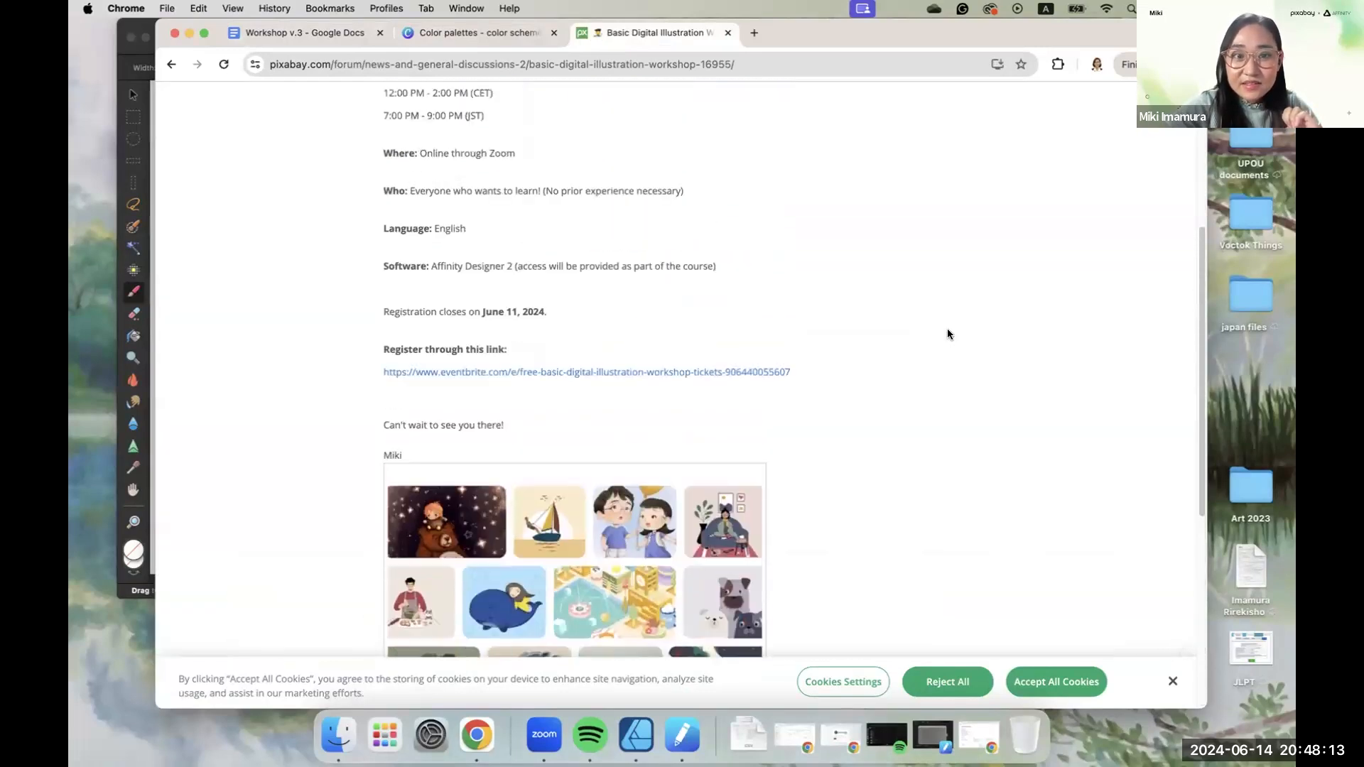
{"action": "scroll", "coordinate": [948, 334], "scroll_direction": "down", "scroll_amount": 15}
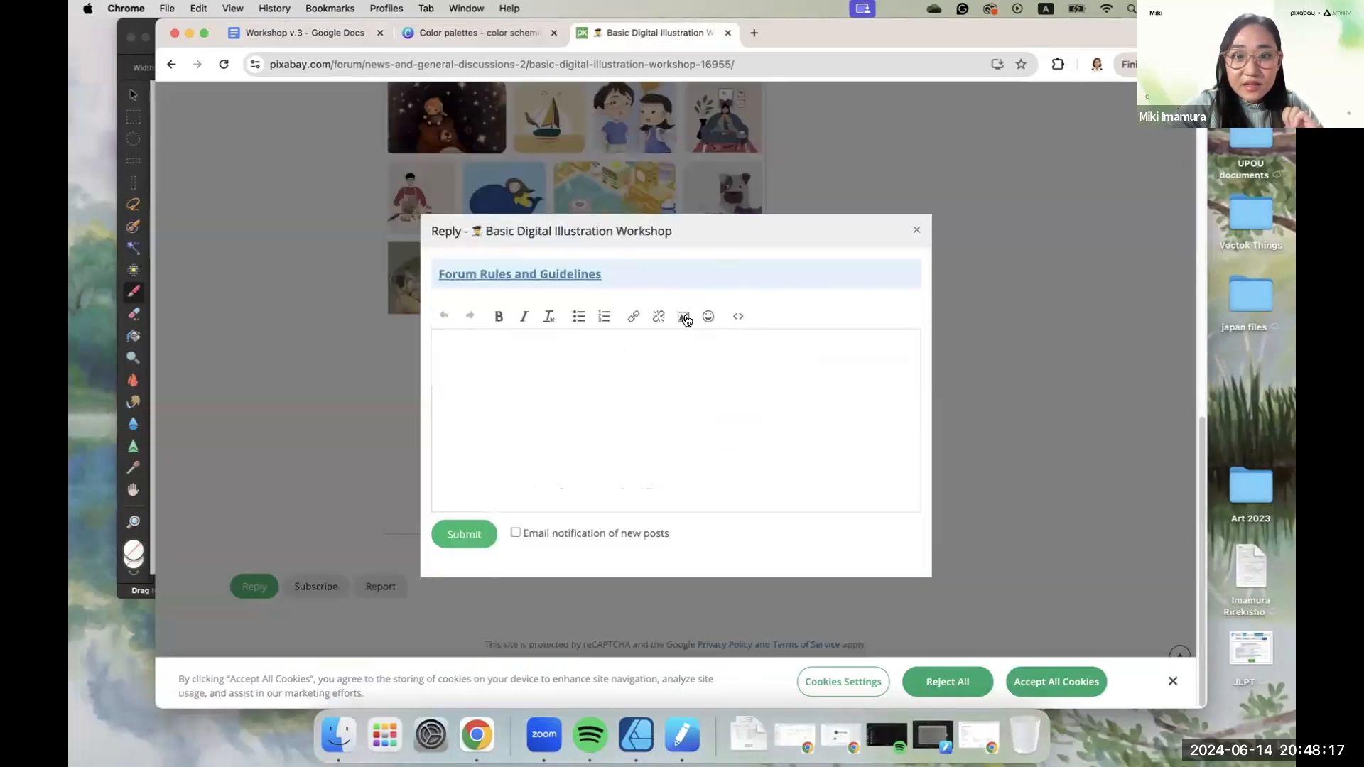
{"action": "left_click", "coordinate": [683, 317]}
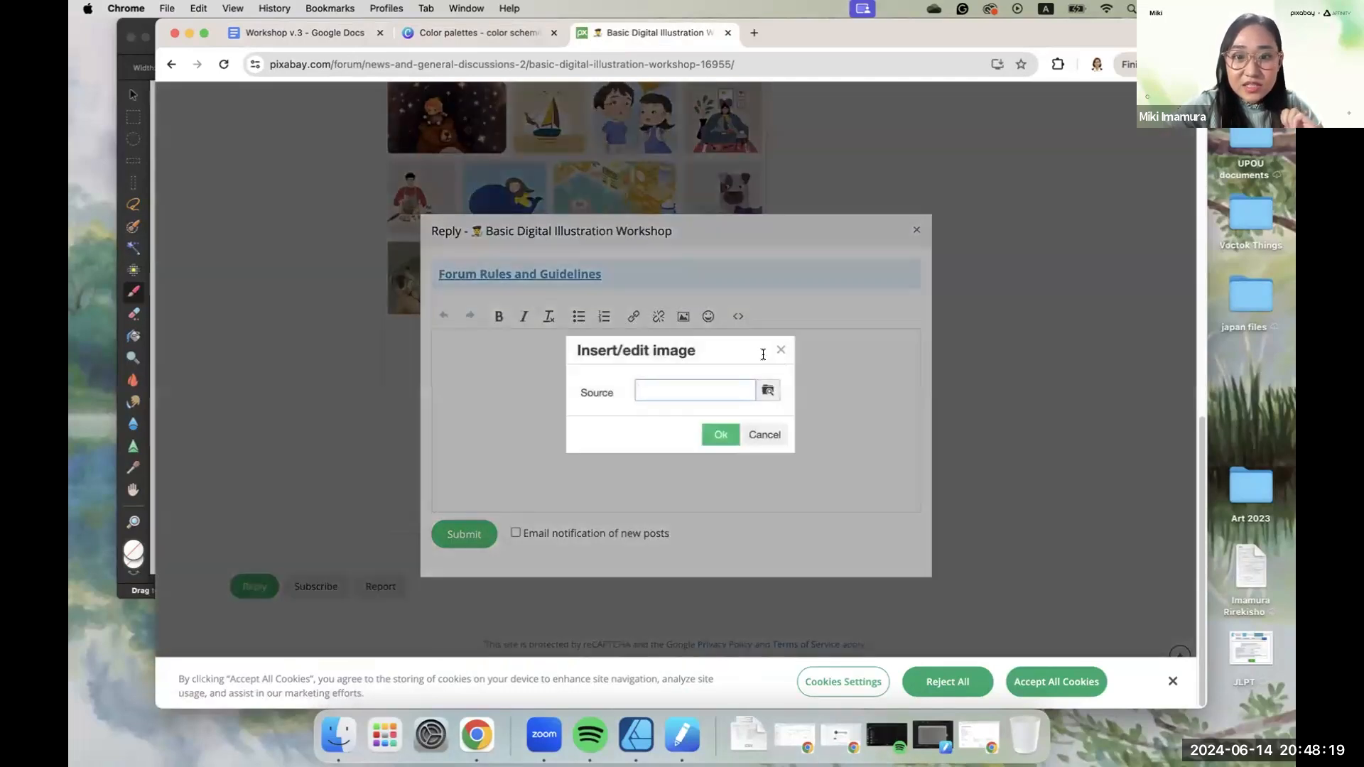
{"action": "left_click", "coordinate": [781, 352]}
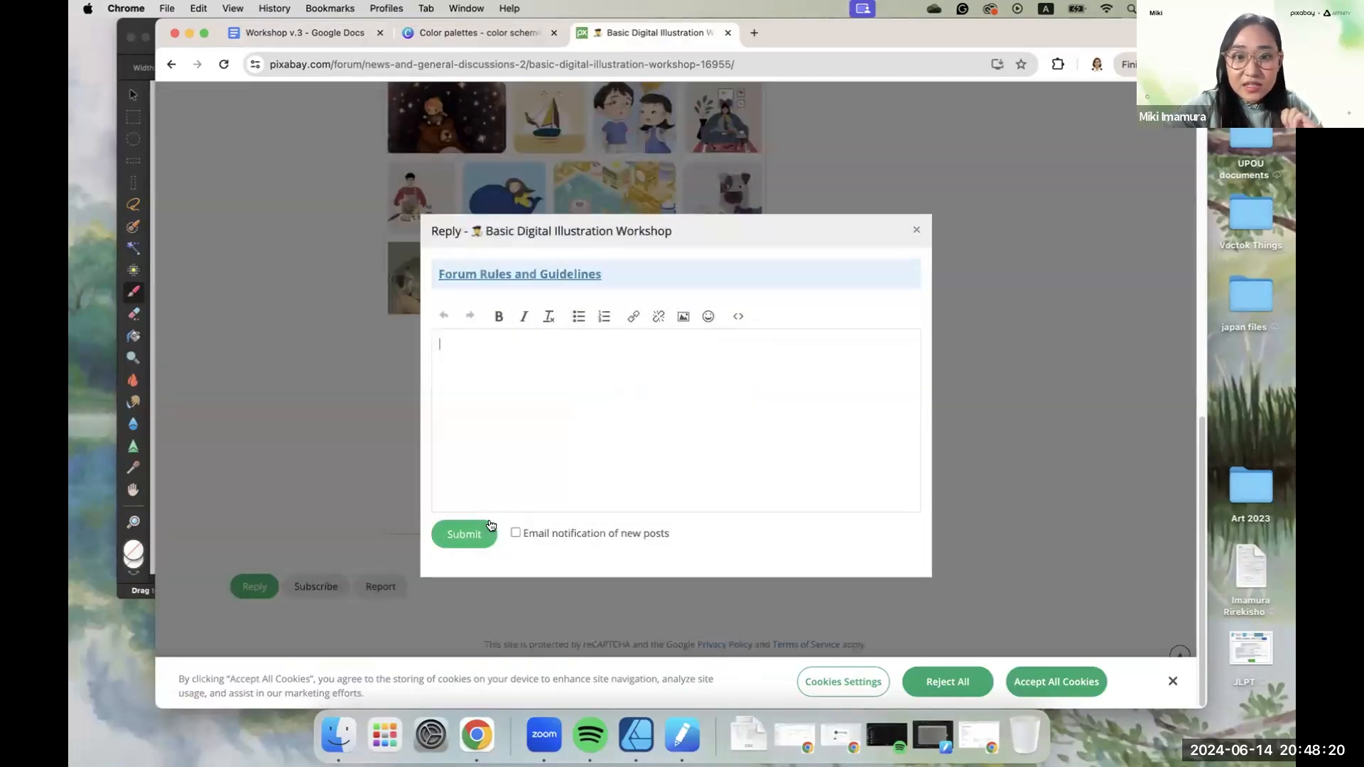
{"action": "left_click", "coordinate": [915, 231]}
{"action": "scroll", "coordinate": [902, 208], "scroll_direction": "up", "scroll_amount": 10}
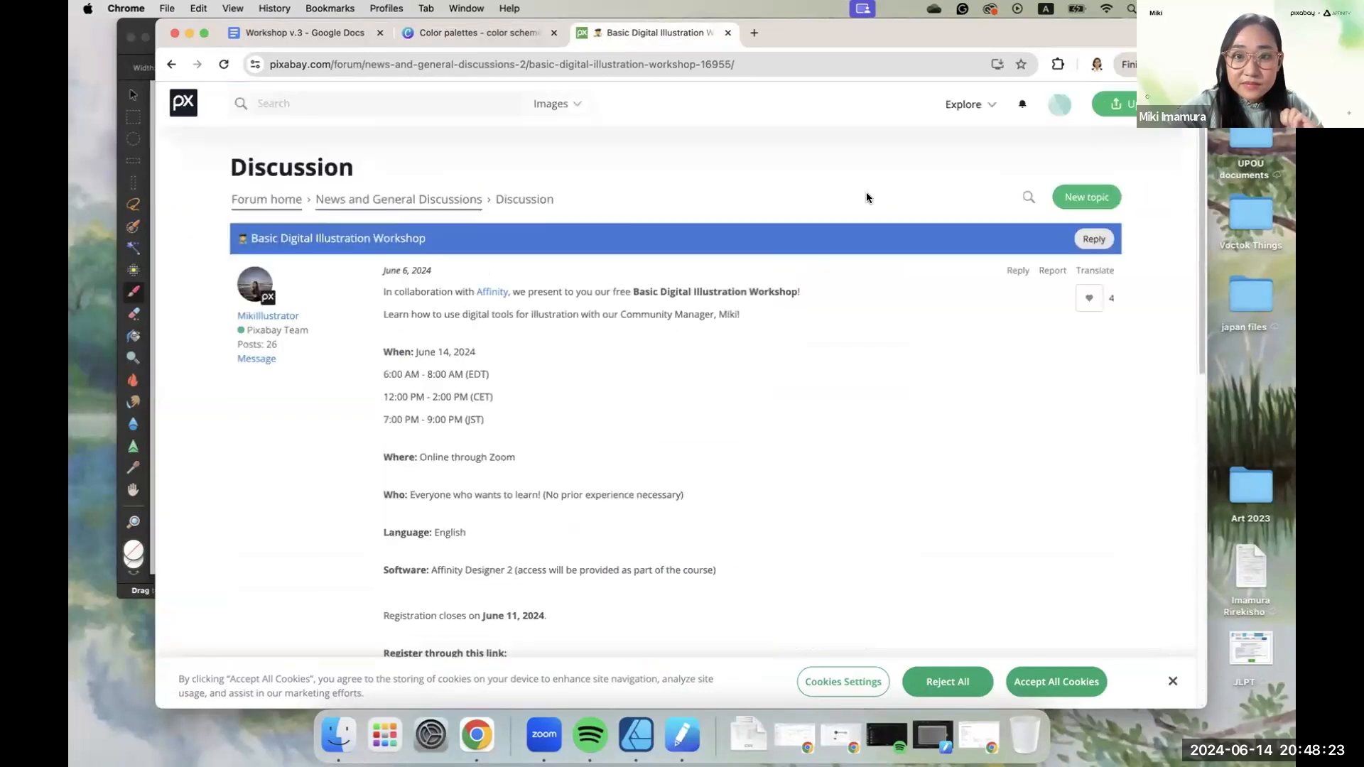